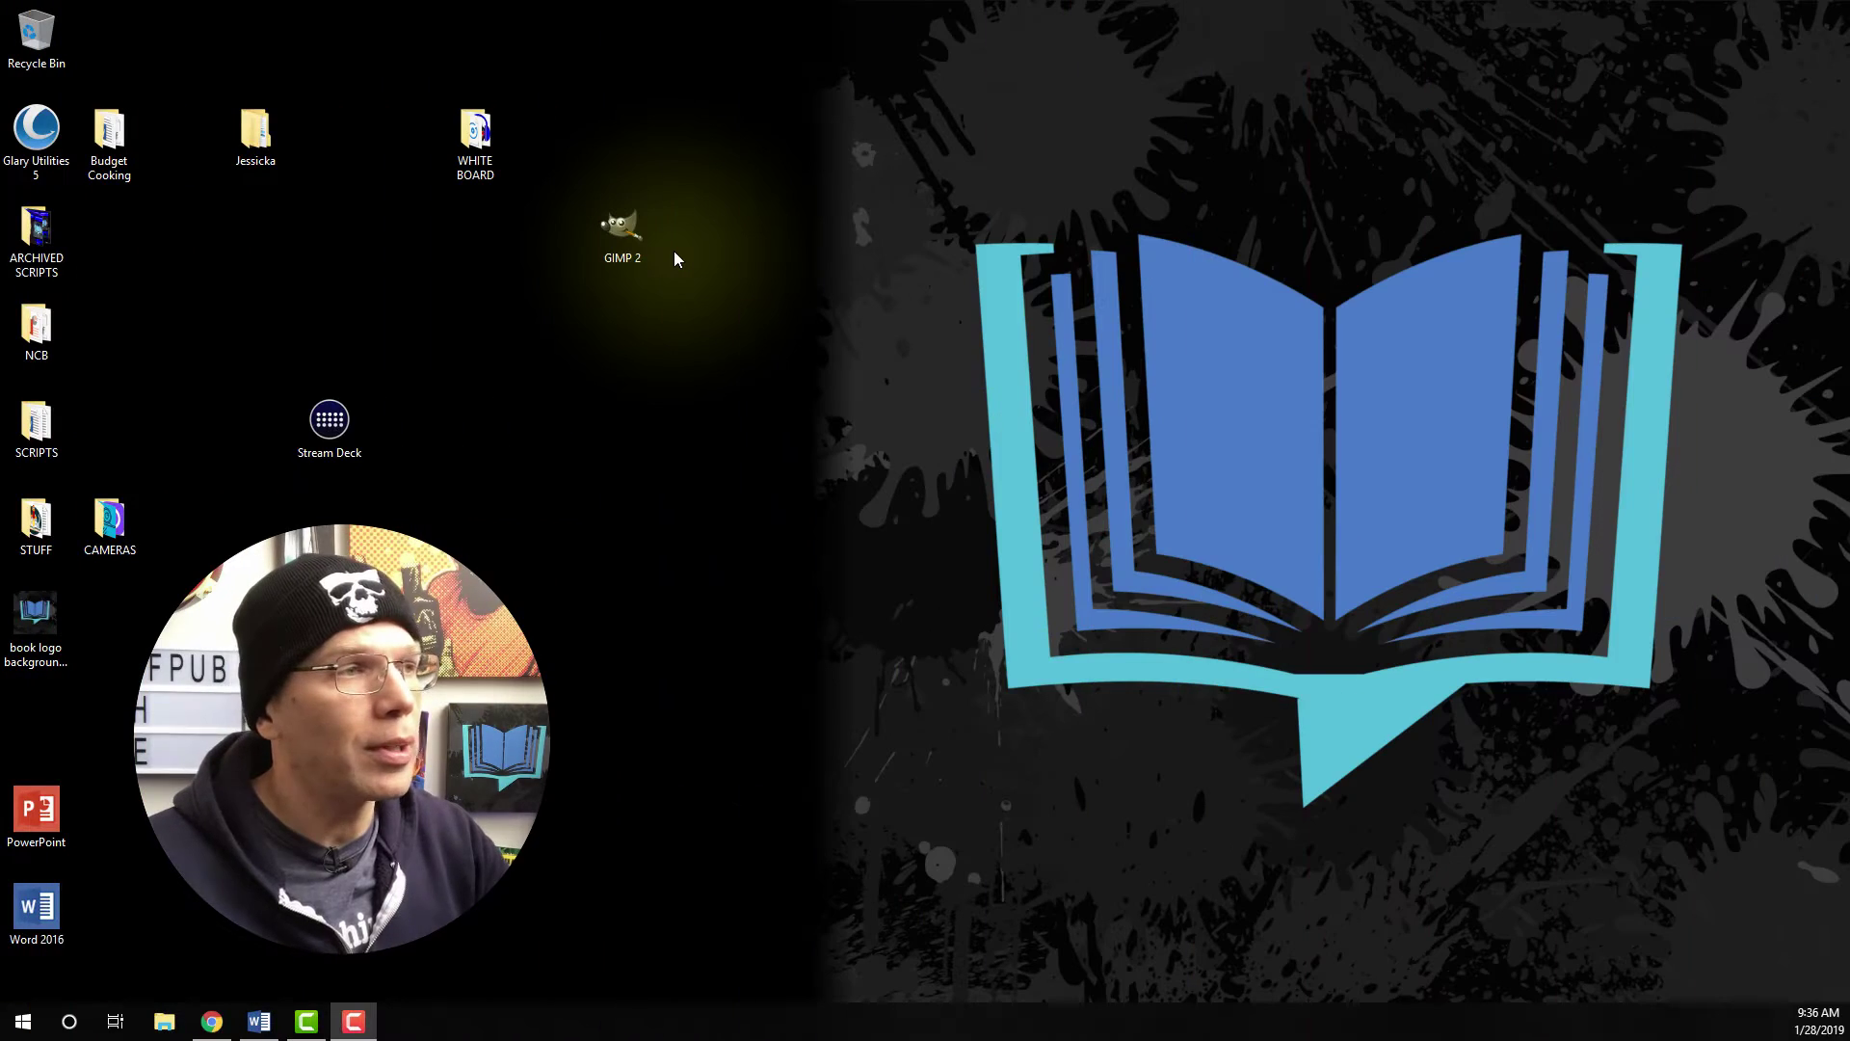
- Launch GIMP, and in Chrome search for "kdp print cover template" to open KDP's Paperback Cover Templates page
{"action": "double_click", "coordinate": [619, 232]}
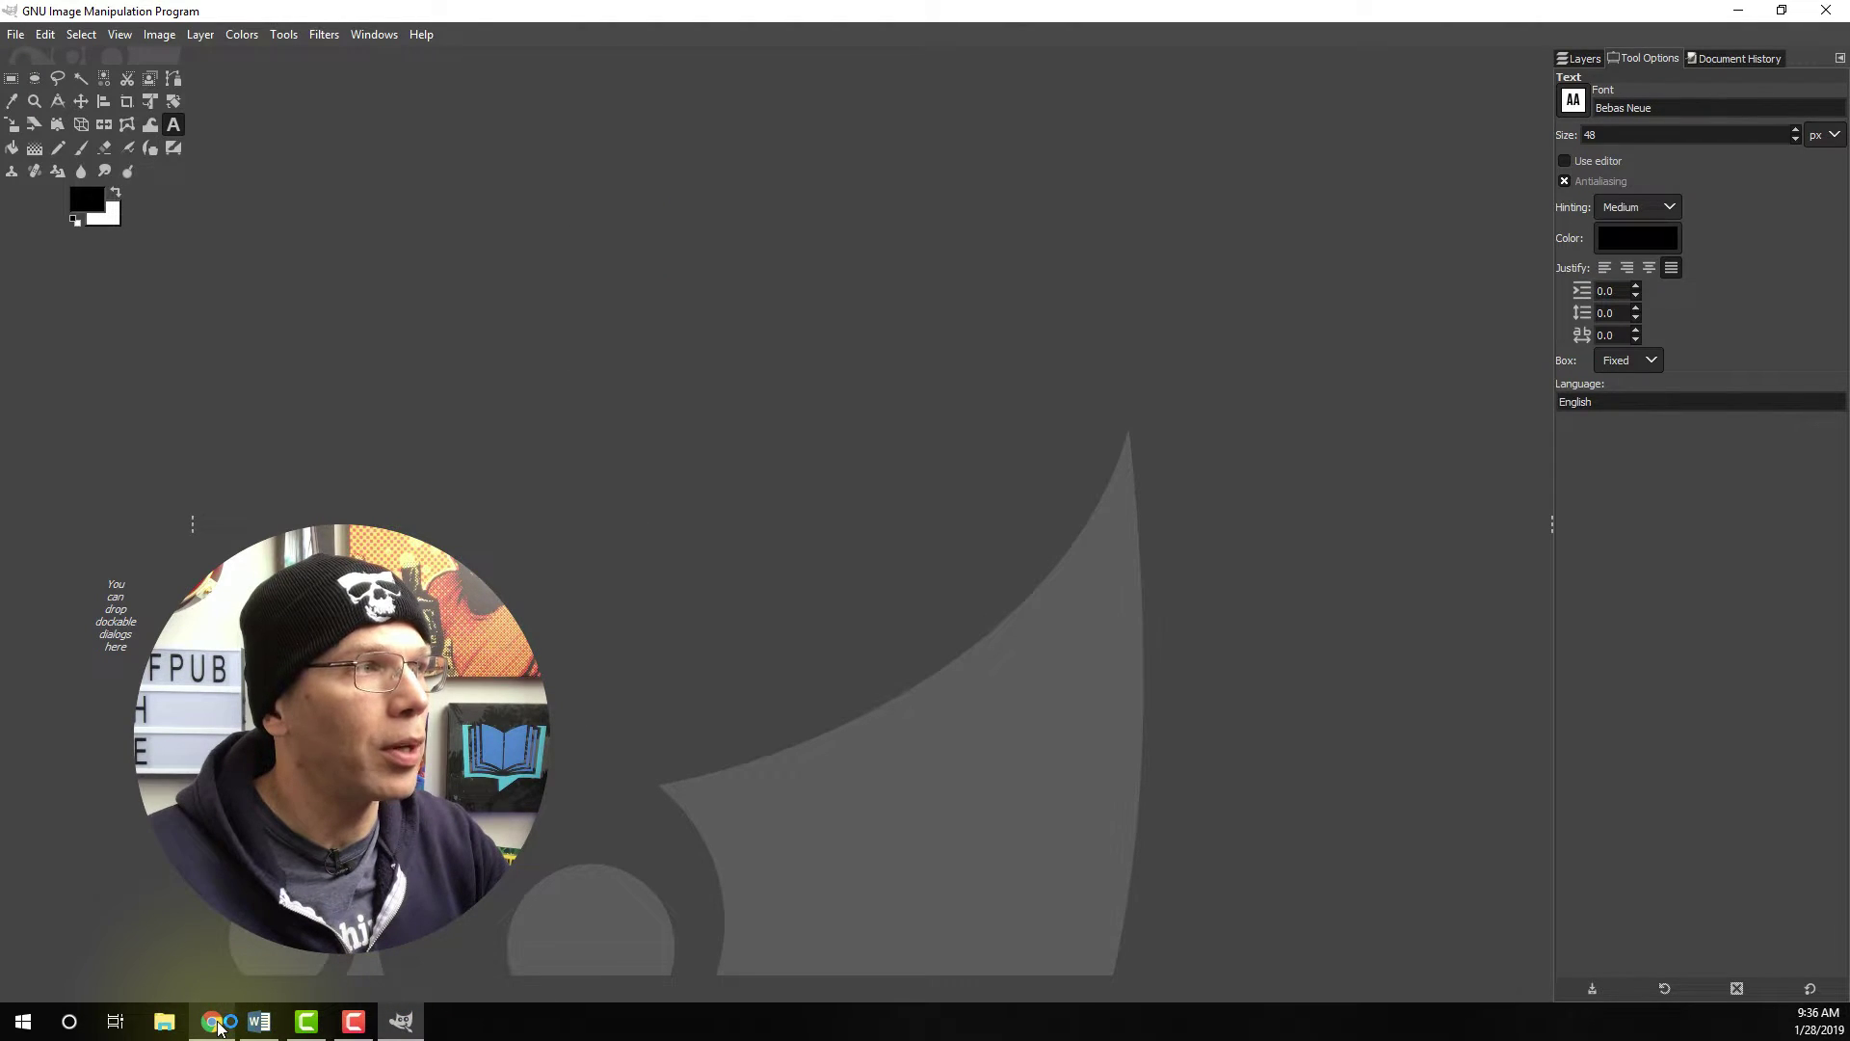
{"action": "mouse_move", "coordinate": [217, 1027]}
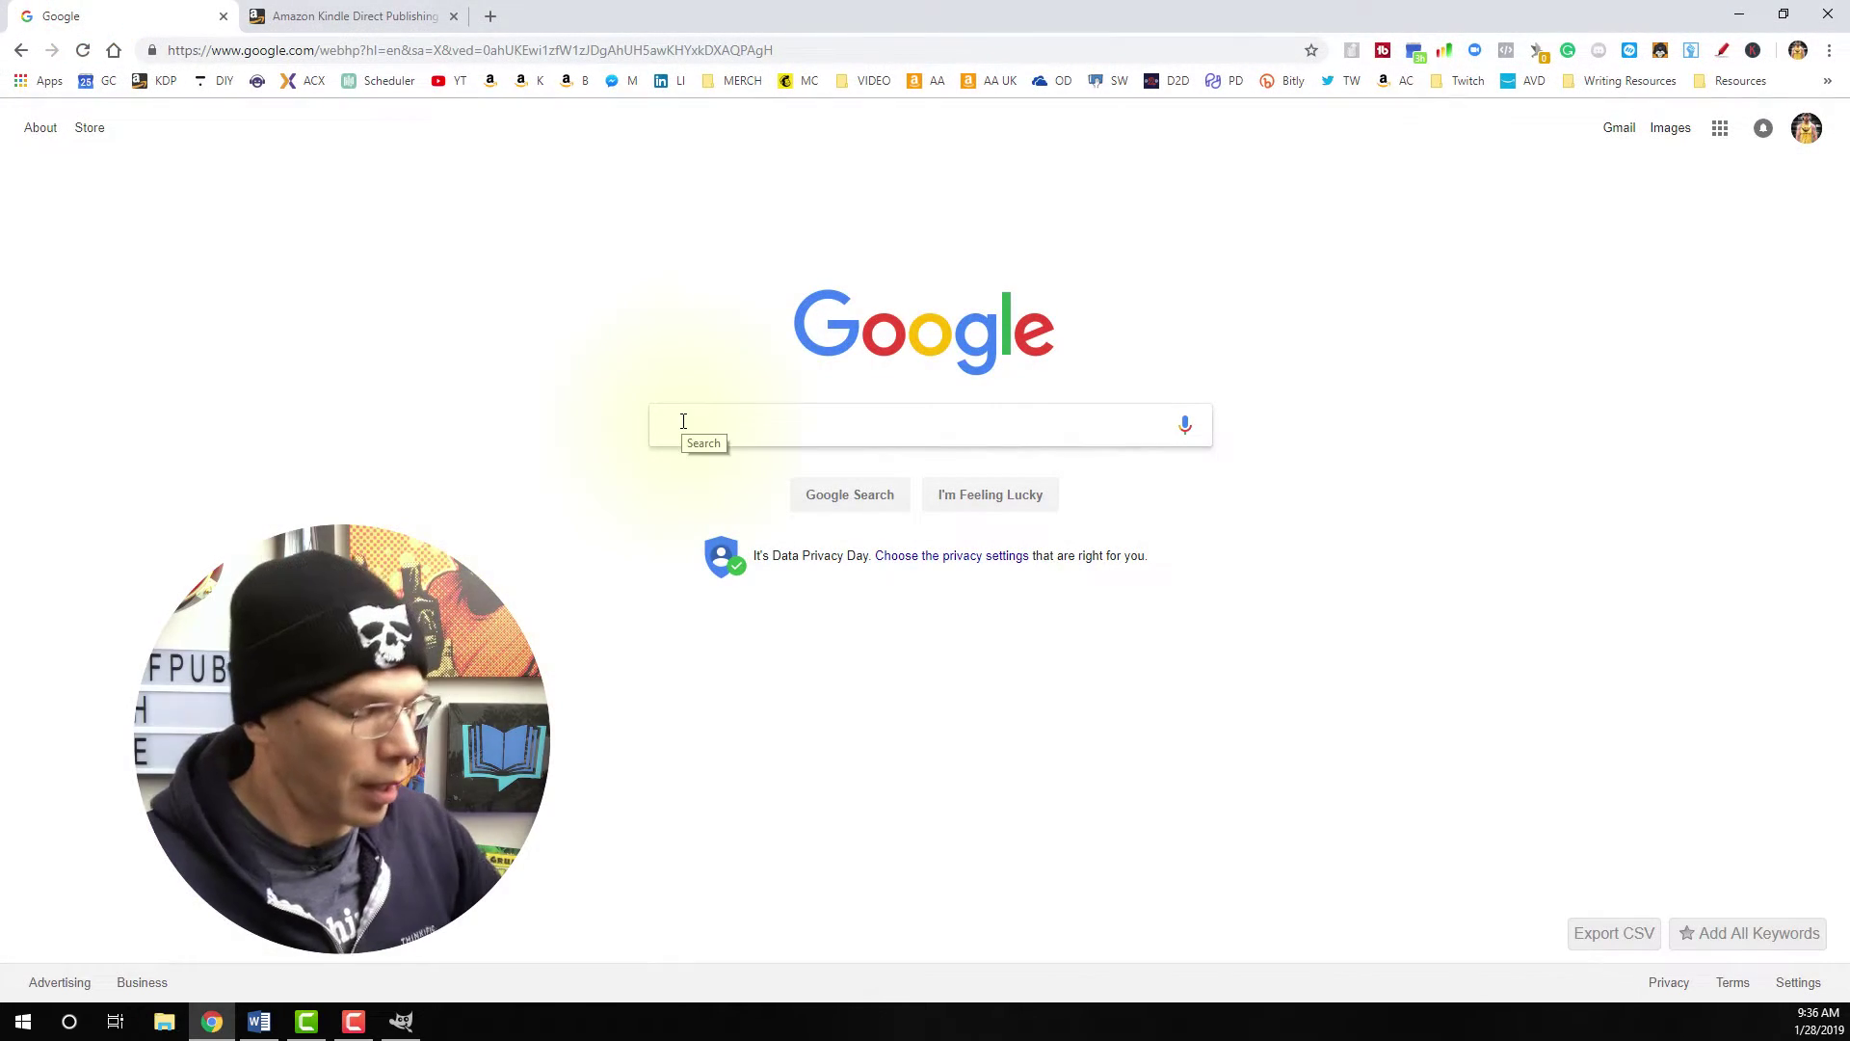
{"action": "type", "text": "kdp print cover template"}
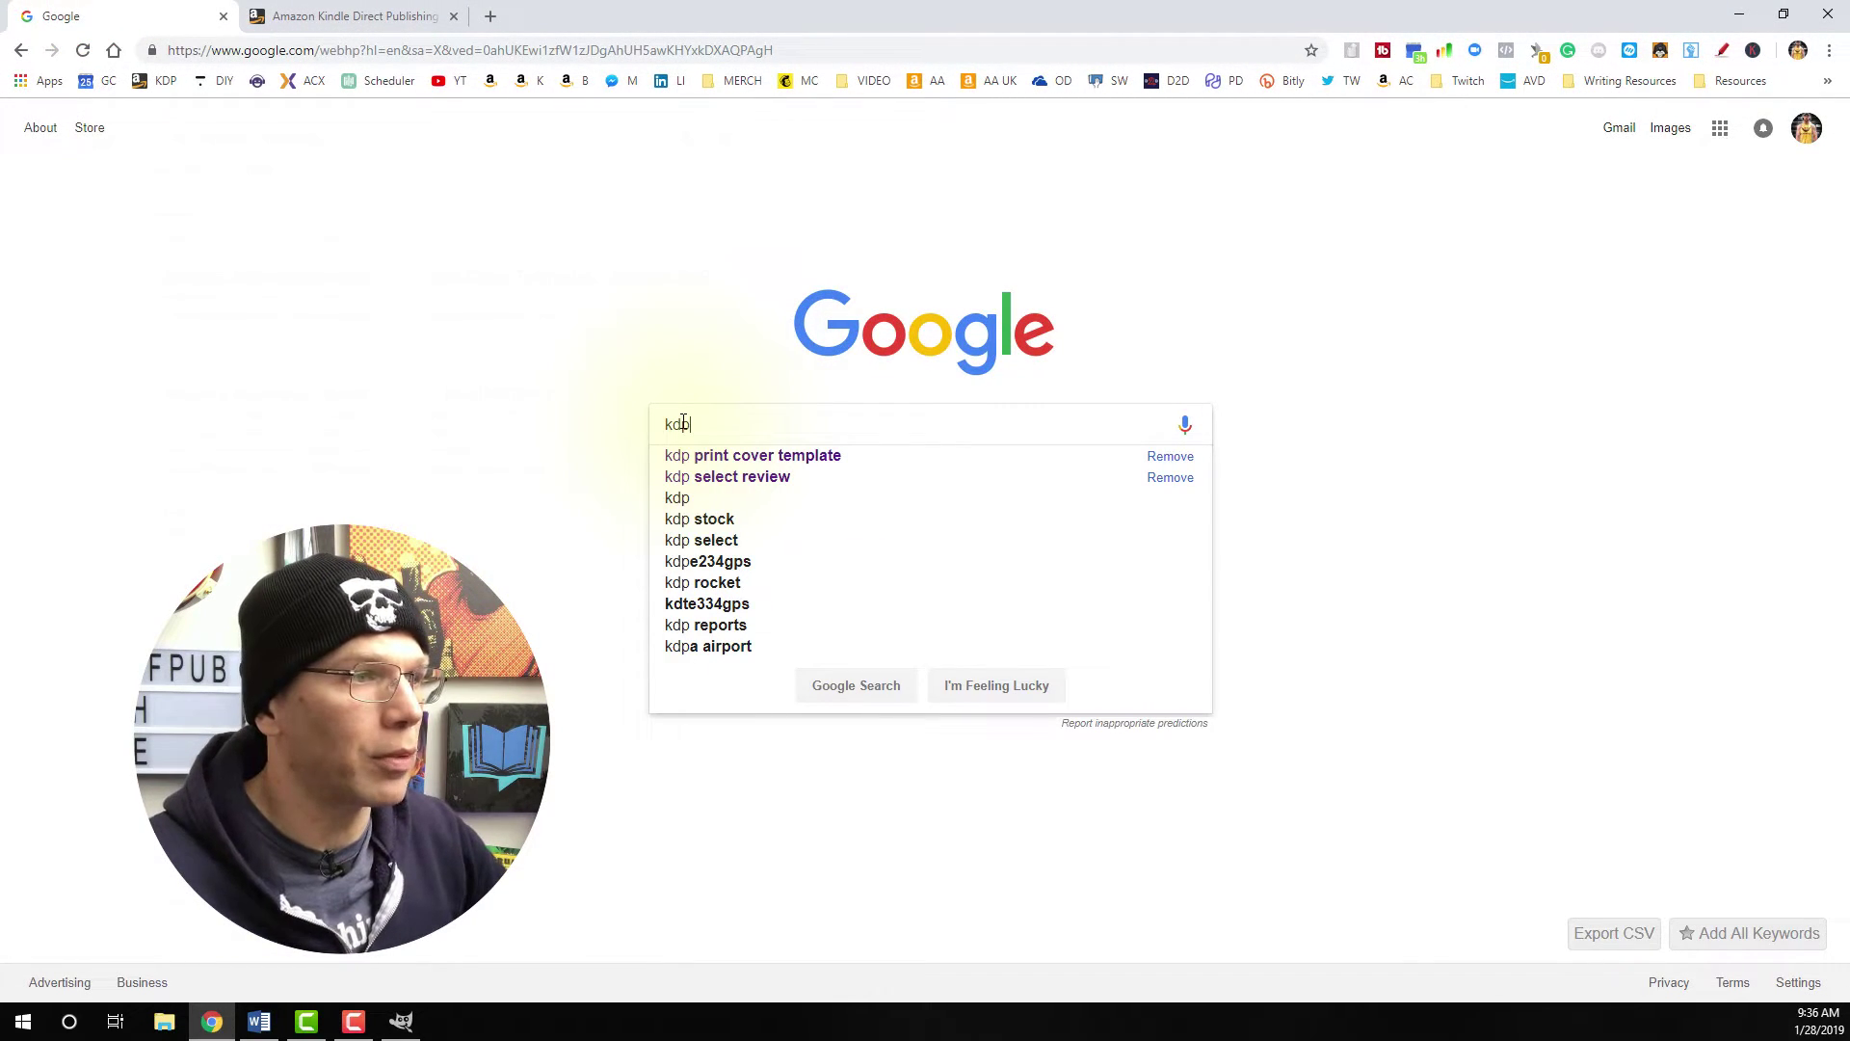
{"action": "left_click", "coordinate": [307, 280]}
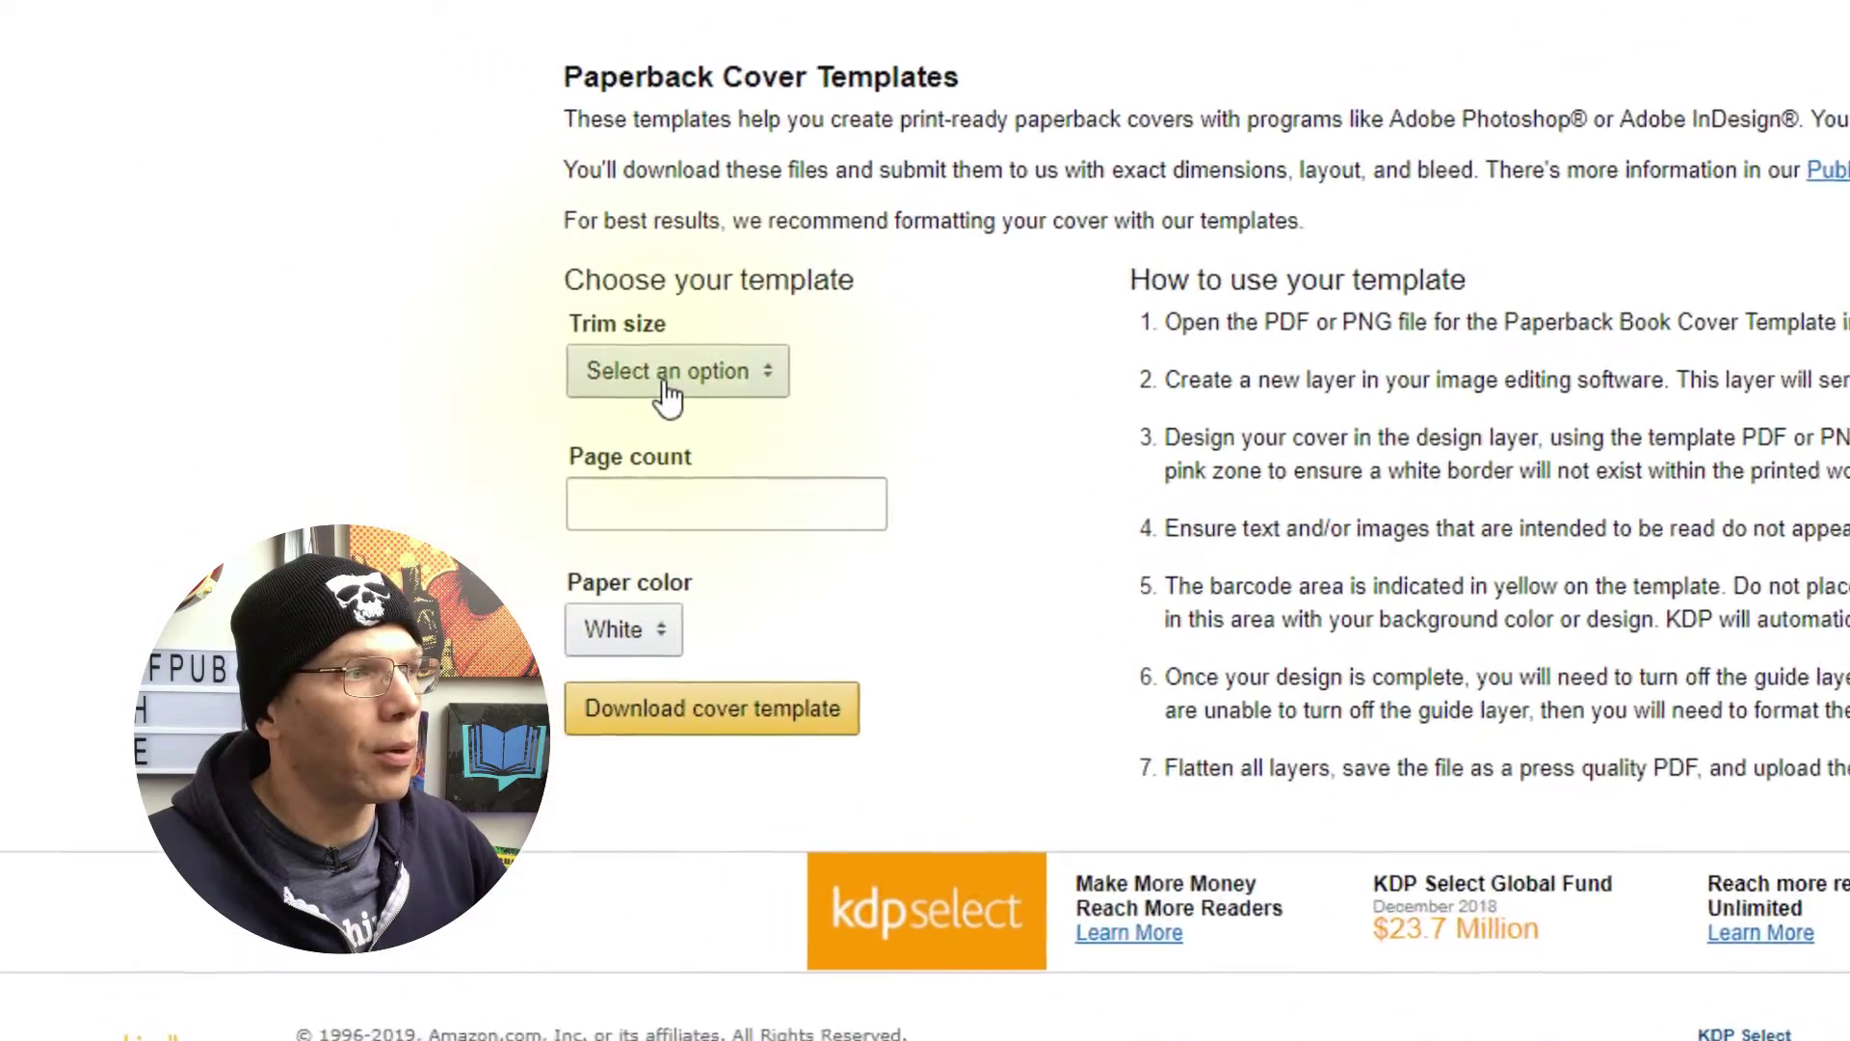
- Set the cover template's trim size to 6 x 9 in and its page count to 232
{"action": "left_click", "coordinate": [711, 382]}
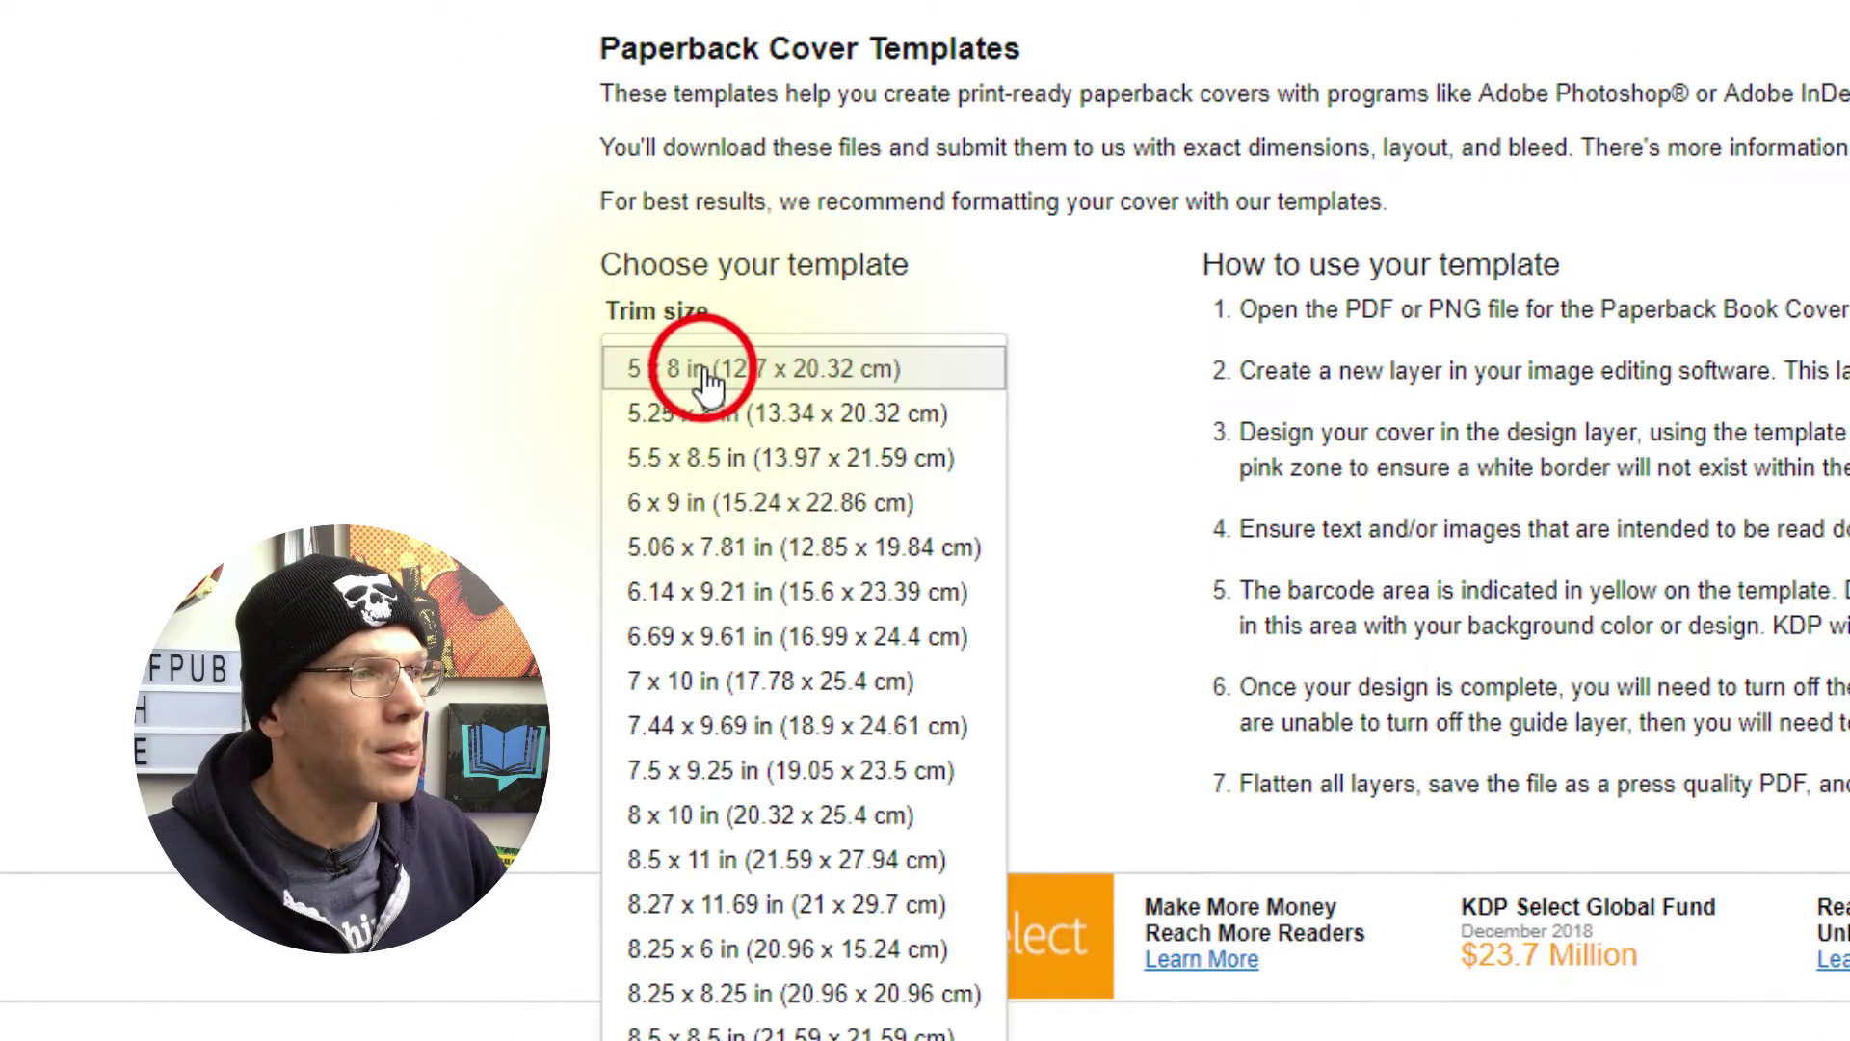
{"action": "key", "text": "Escape"}
{"action": "left_click", "coordinate": [661, 374]}
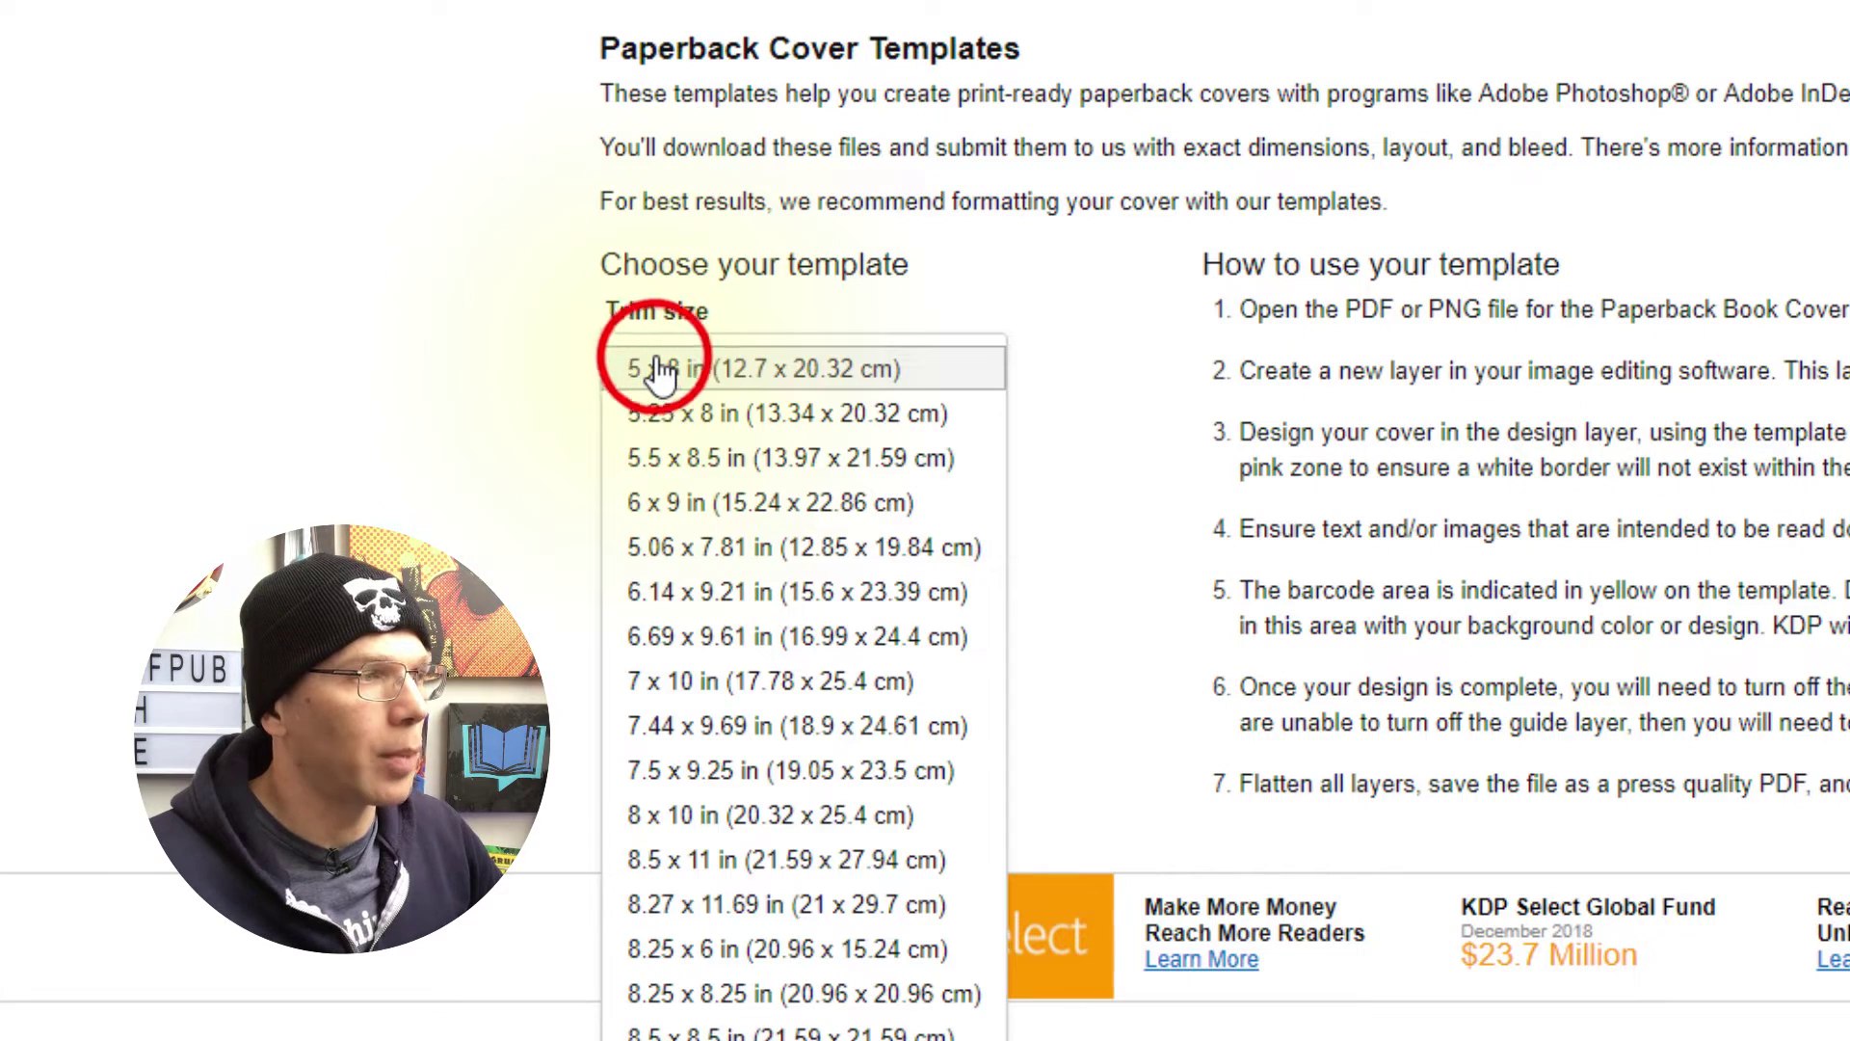
{"action": "left_click", "coordinate": [662, 517]}
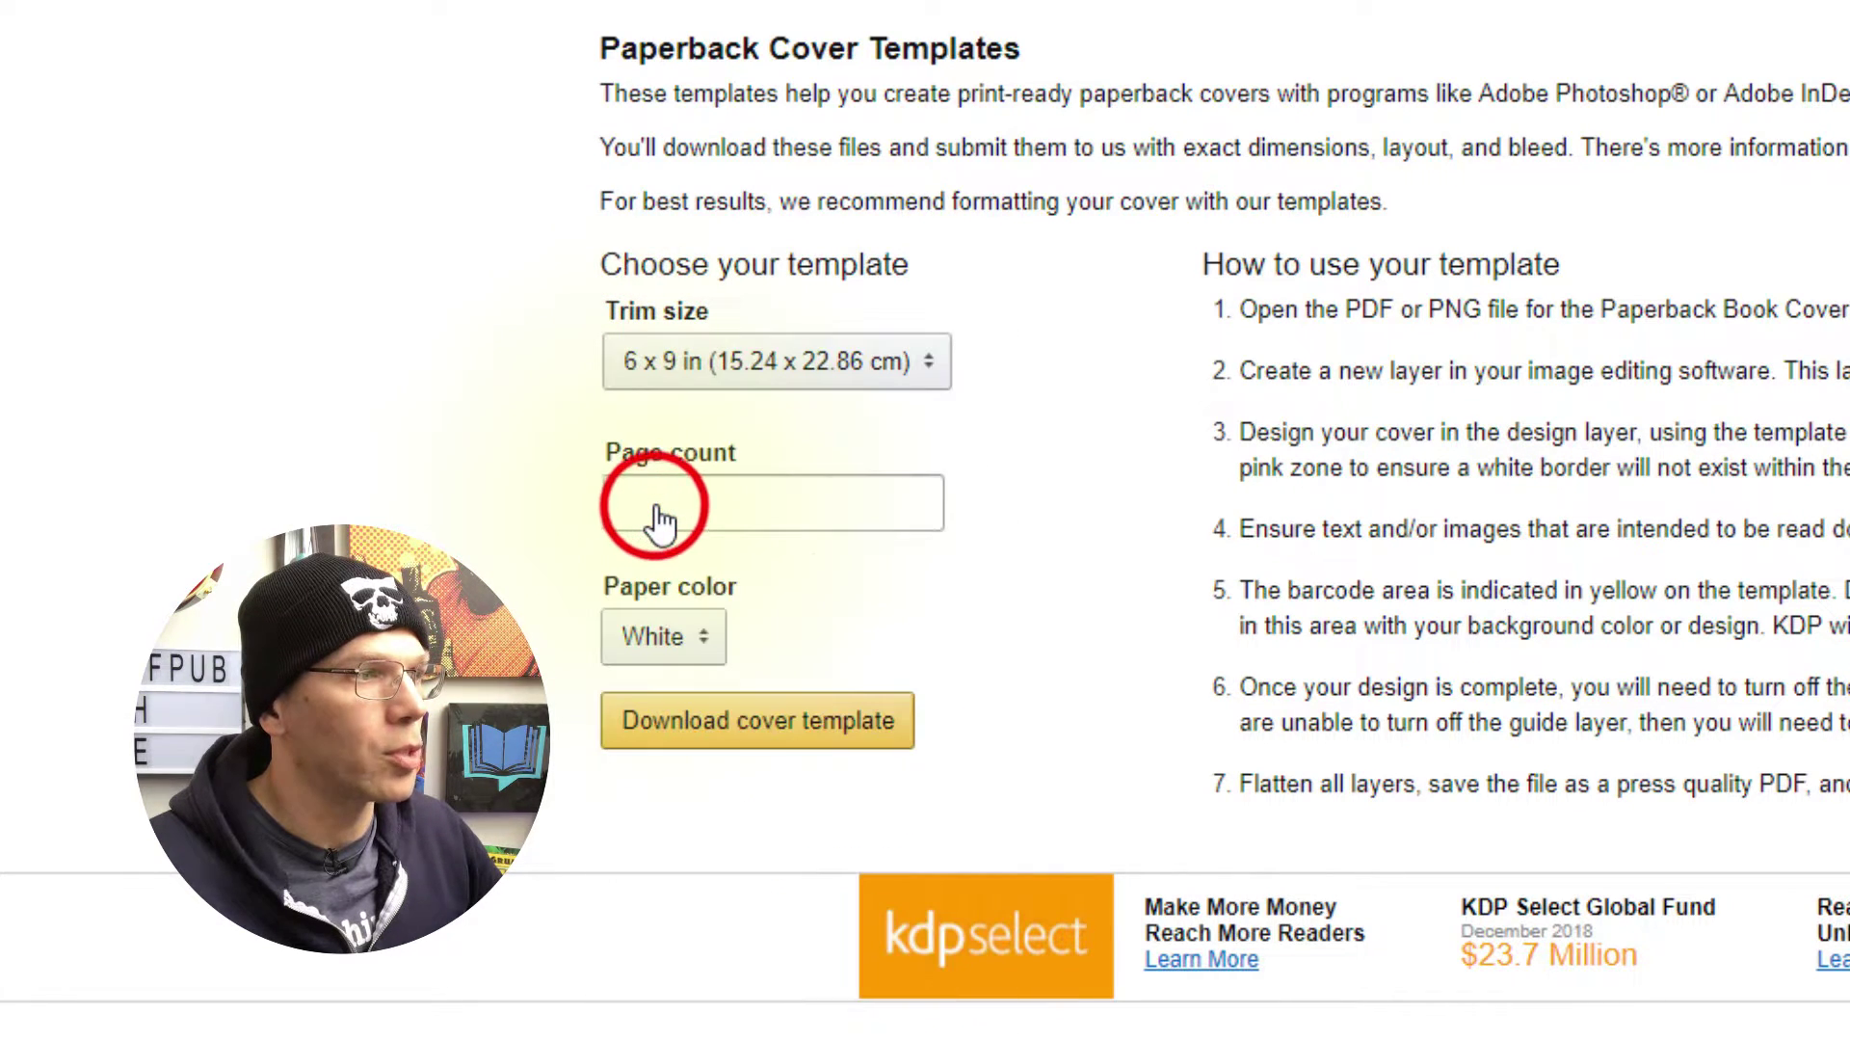
{"action": "left_click", "coordinate": [658, 505]}
{"action": "type", "text": "232"}
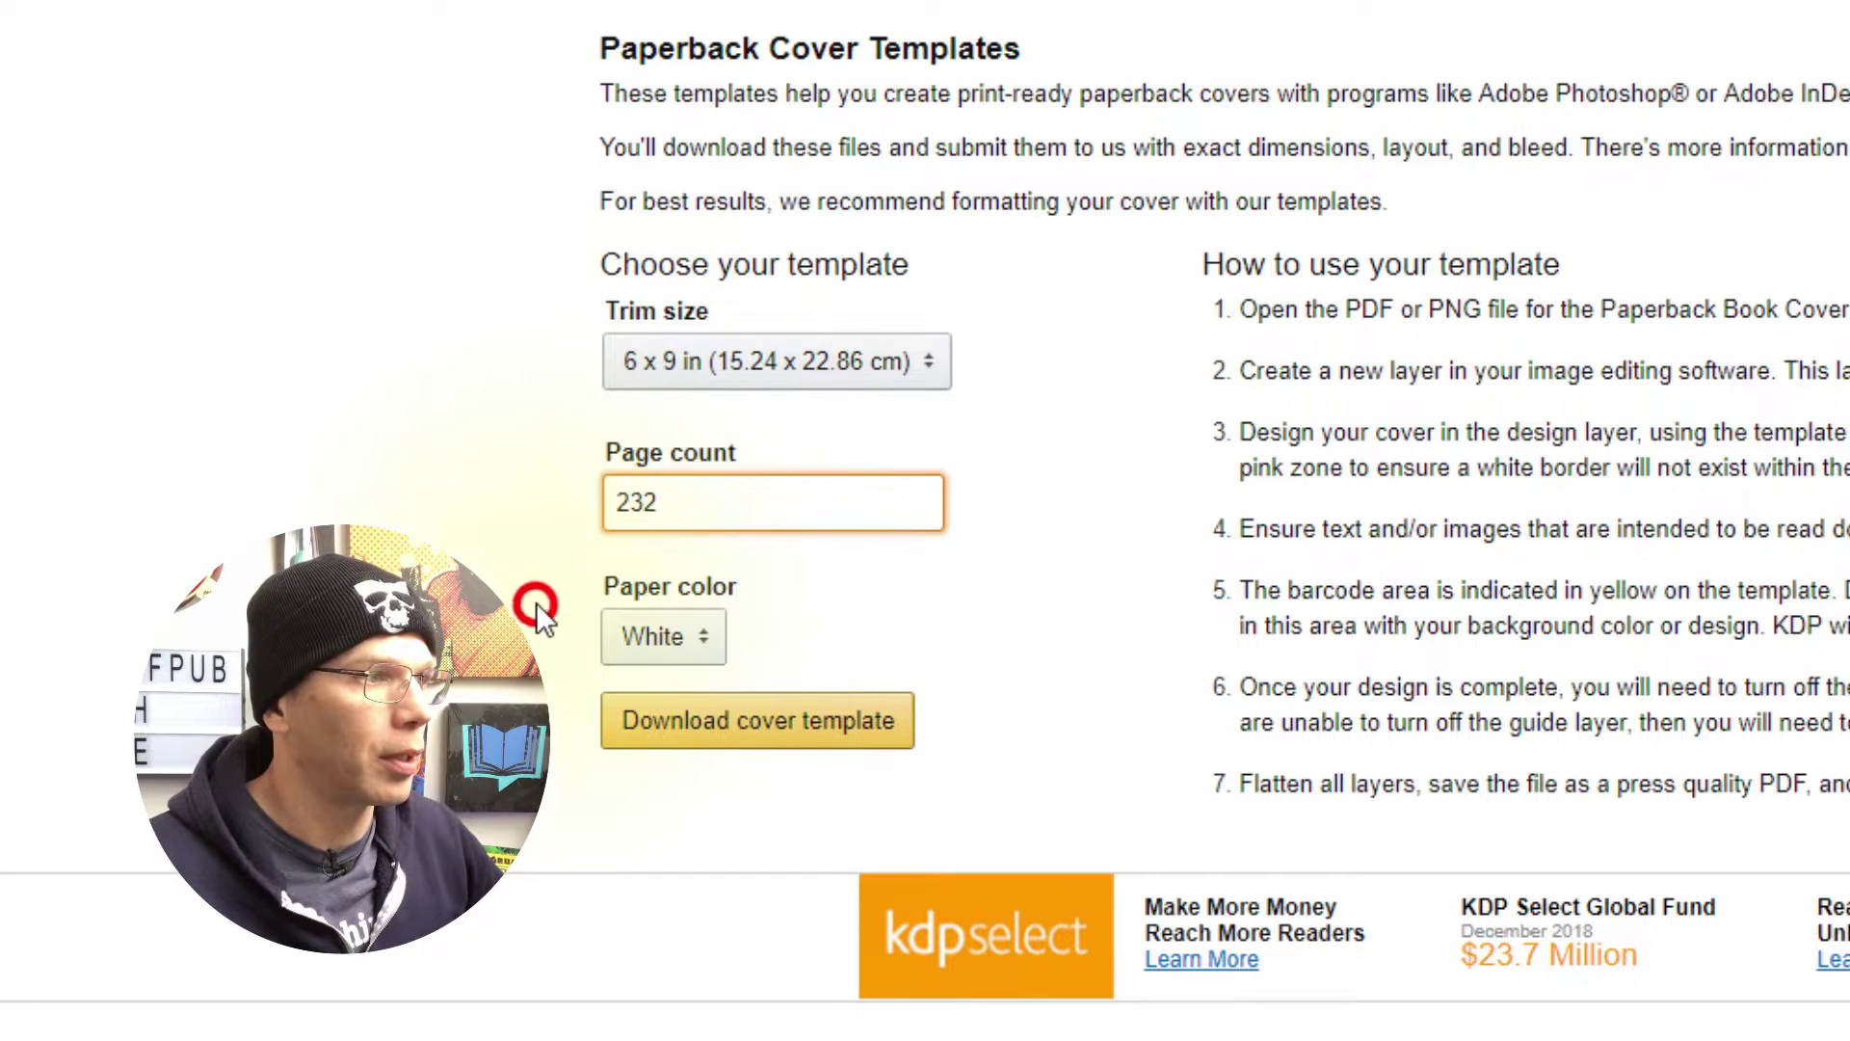
{"action": "left_click", "coordinate": [536, 603]}
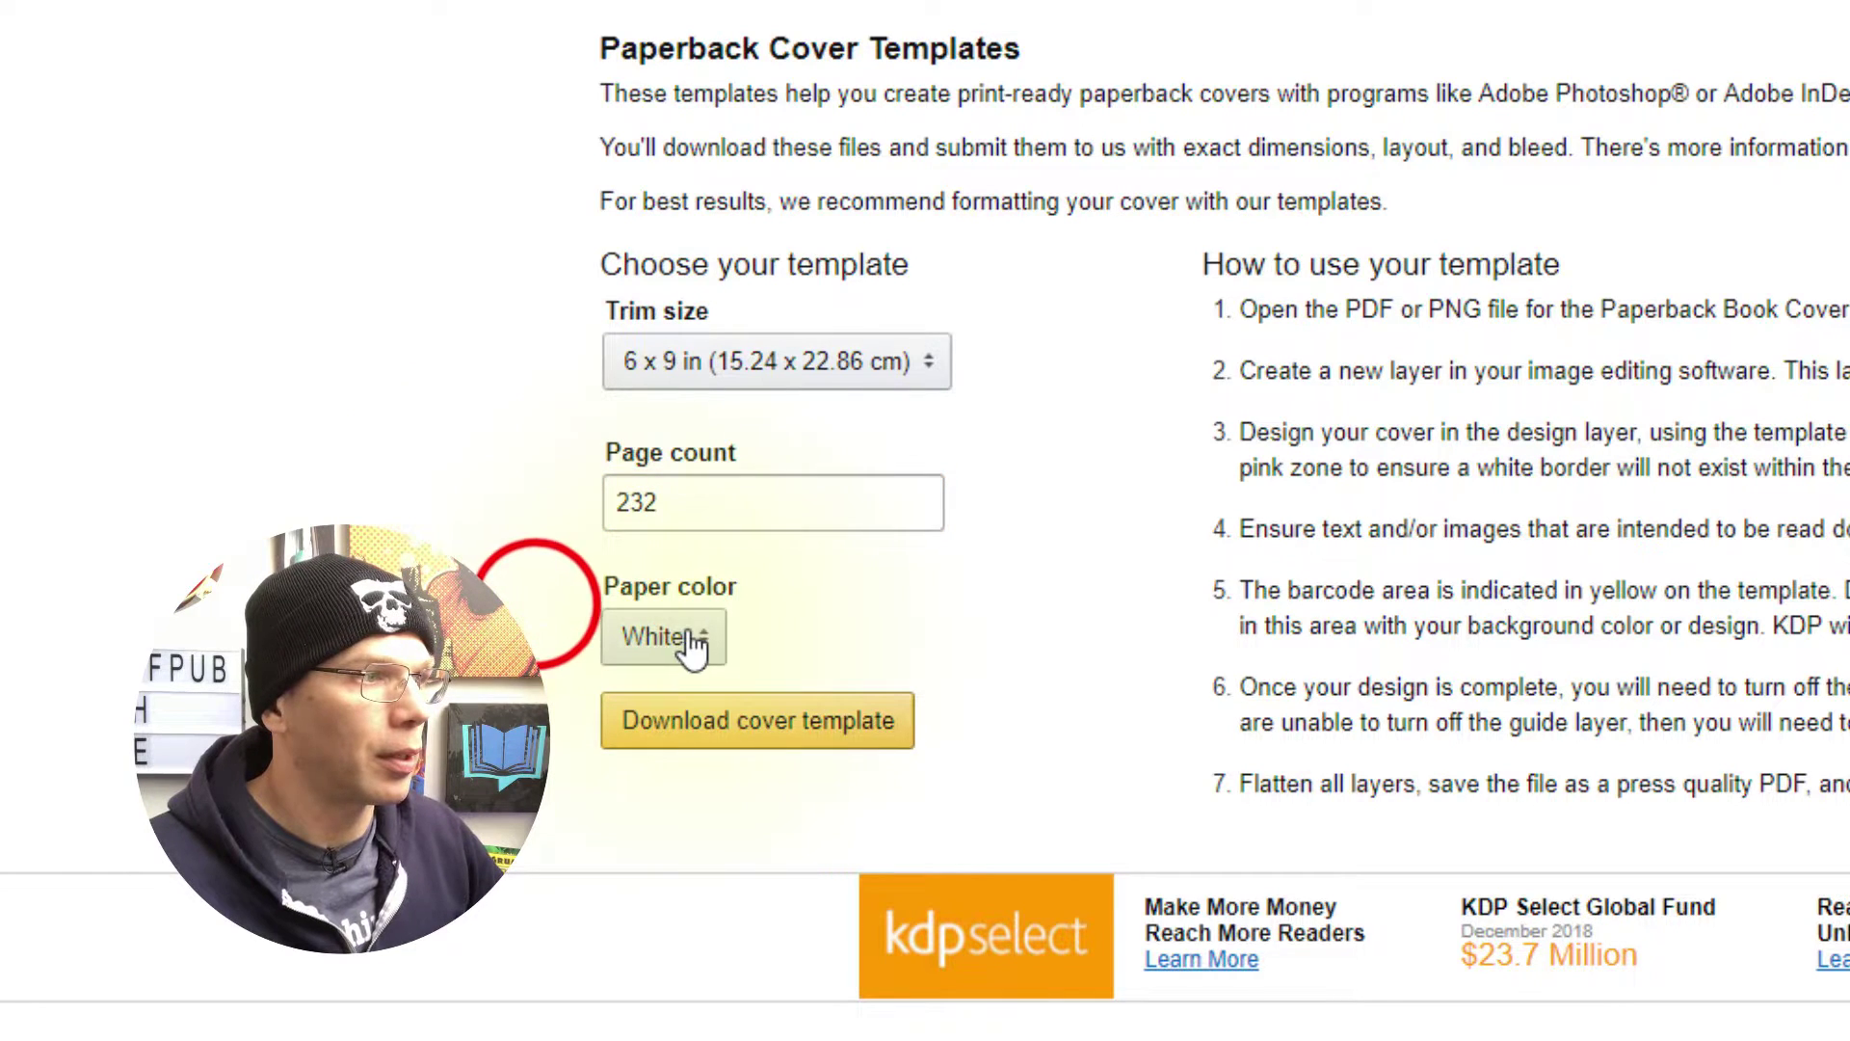
- Choose White as the paper color and download the cover template
{"action": "left_click", "coordinate": [691, 648]}
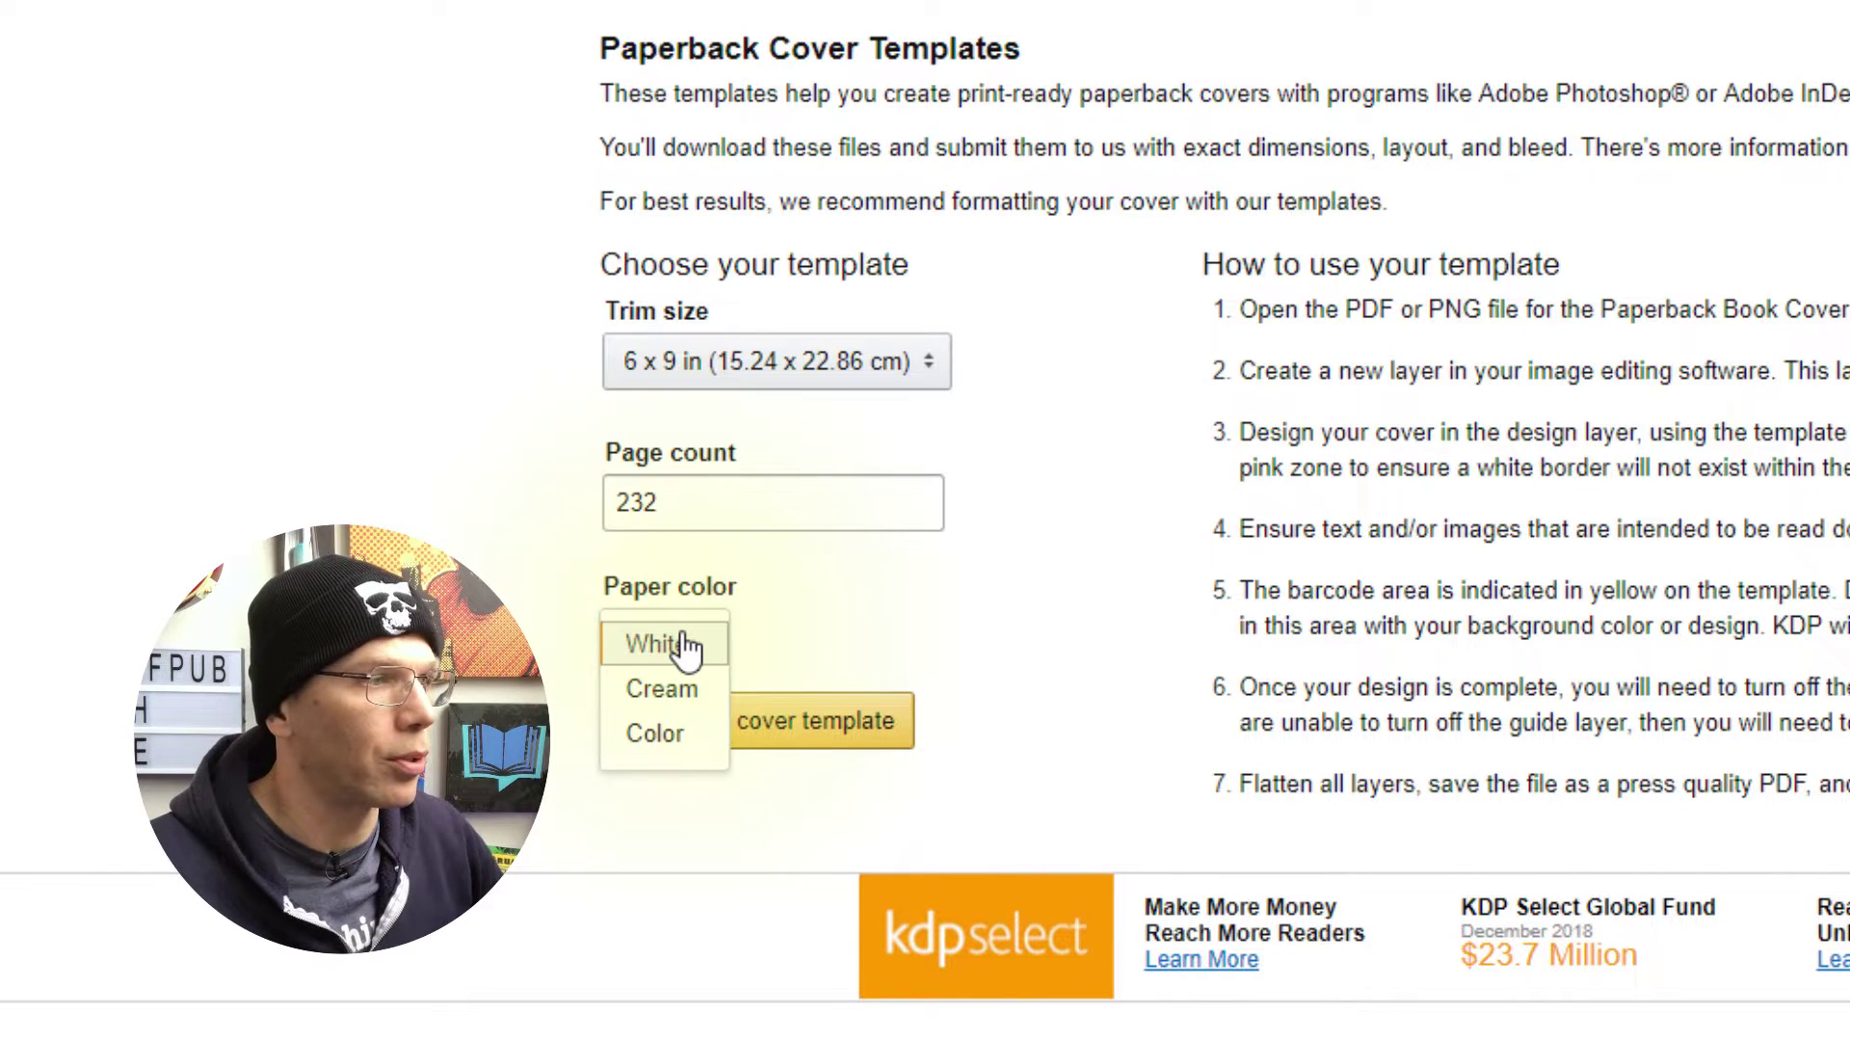
{"action": "left_click", "coordinate": [687, 648]}
{"action": "left_click", "coordinate": [783, 718]}
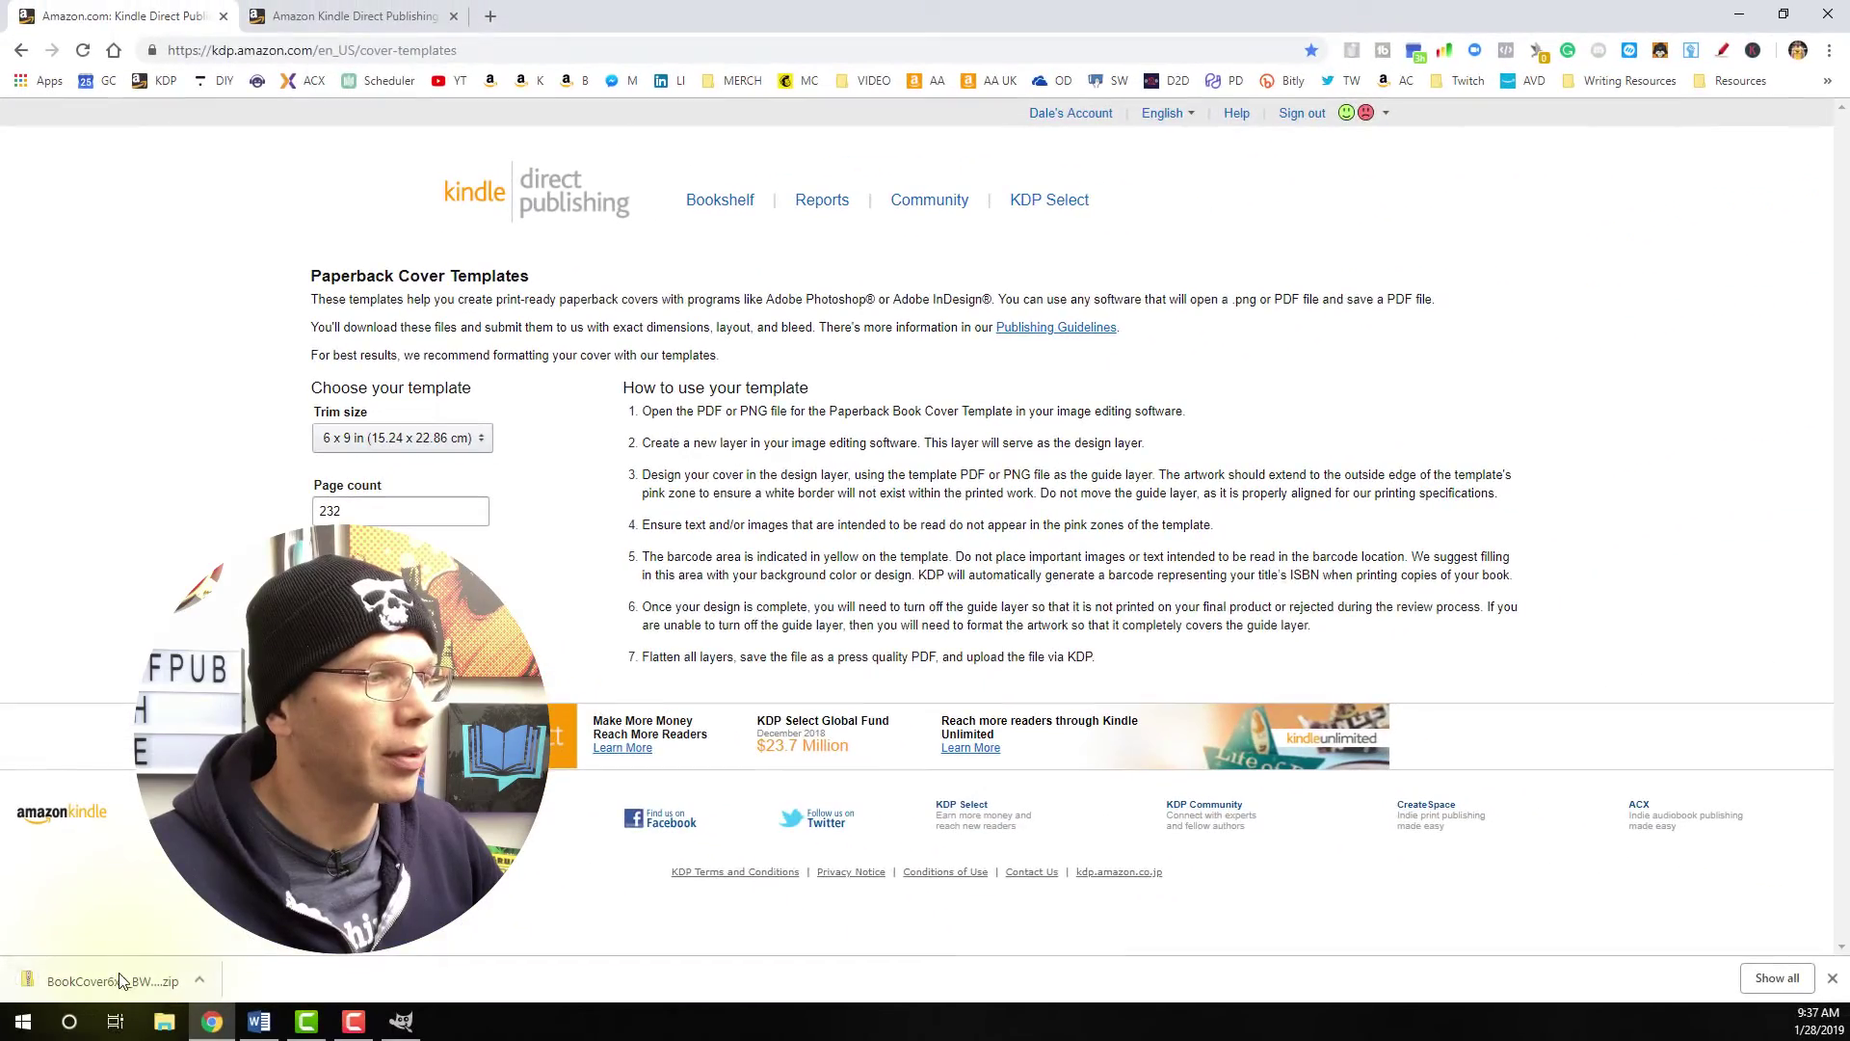
- Extract the downloaded BookCover6x9_BW_240.zip and open the extracted 6x9_BW_240 folder
{"action": "left_click", "coordinate": [120, 982]}
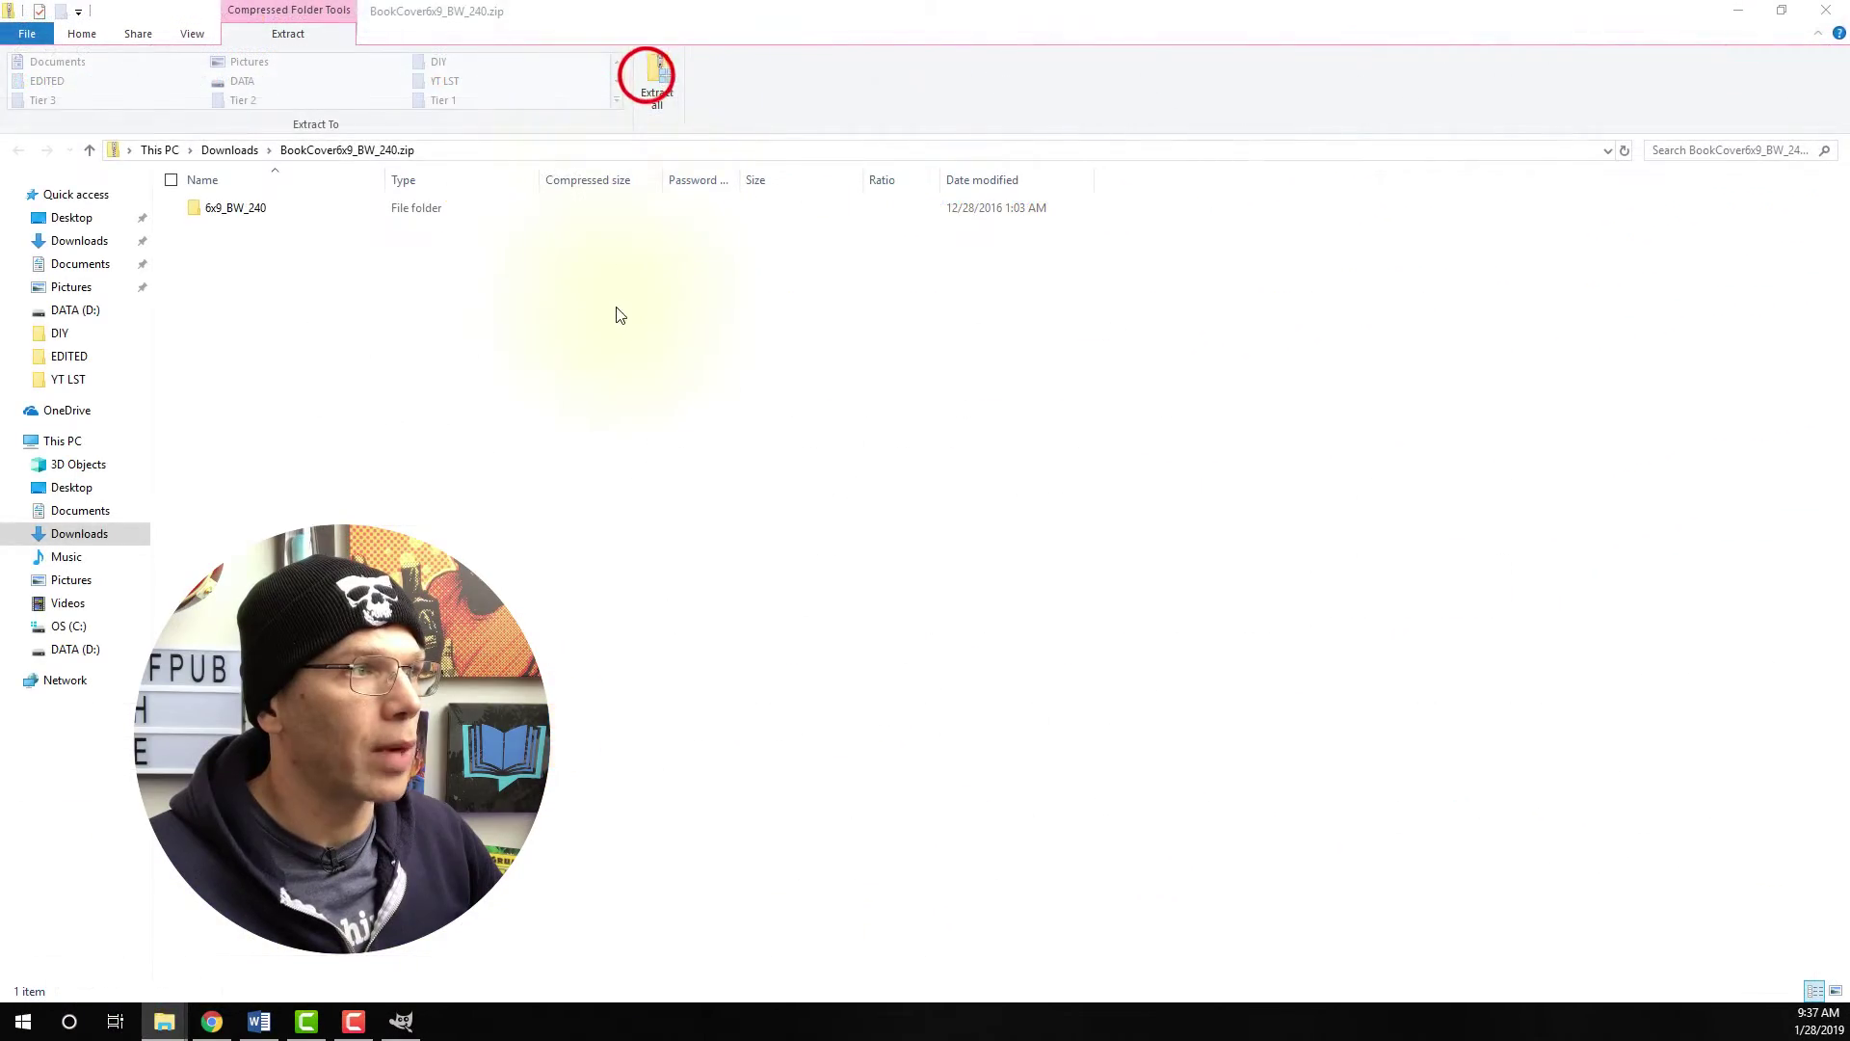
{"action": "left_click", "coordinate": [754, 649]}
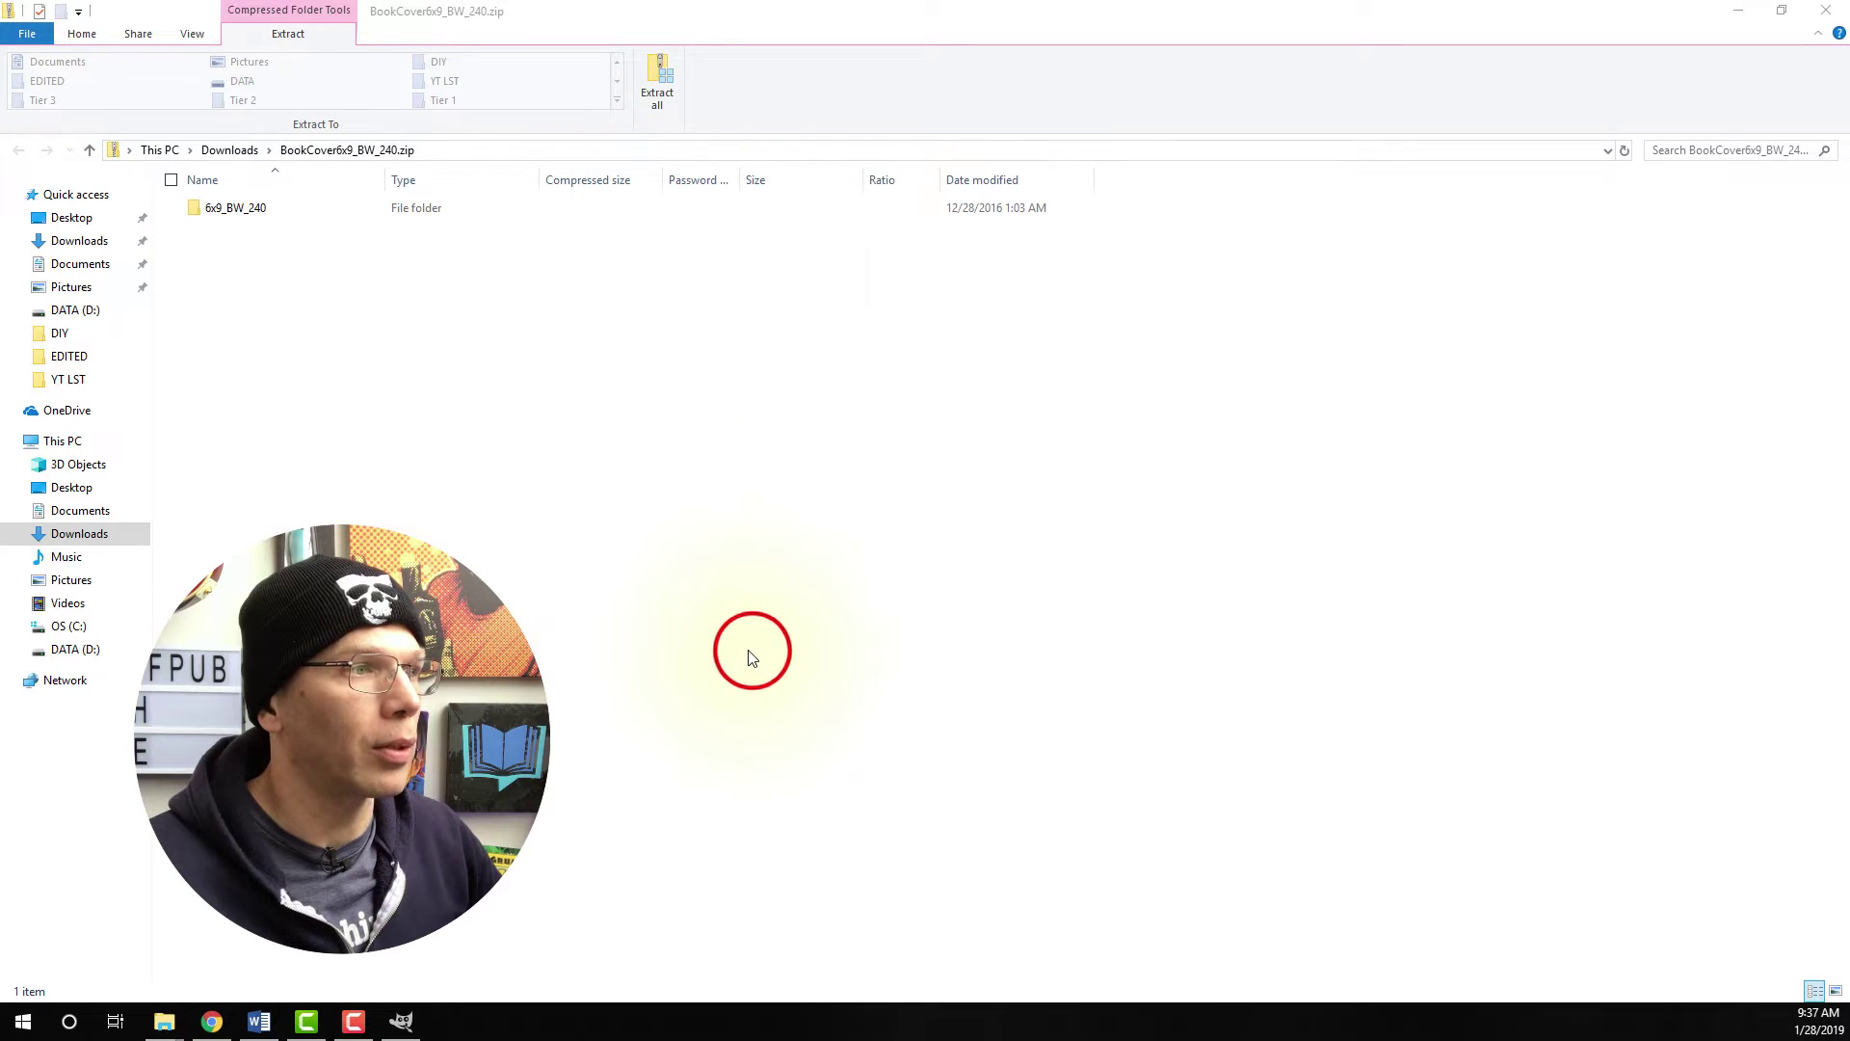
{"action": "double_click", "coordinate": [645, 277]}
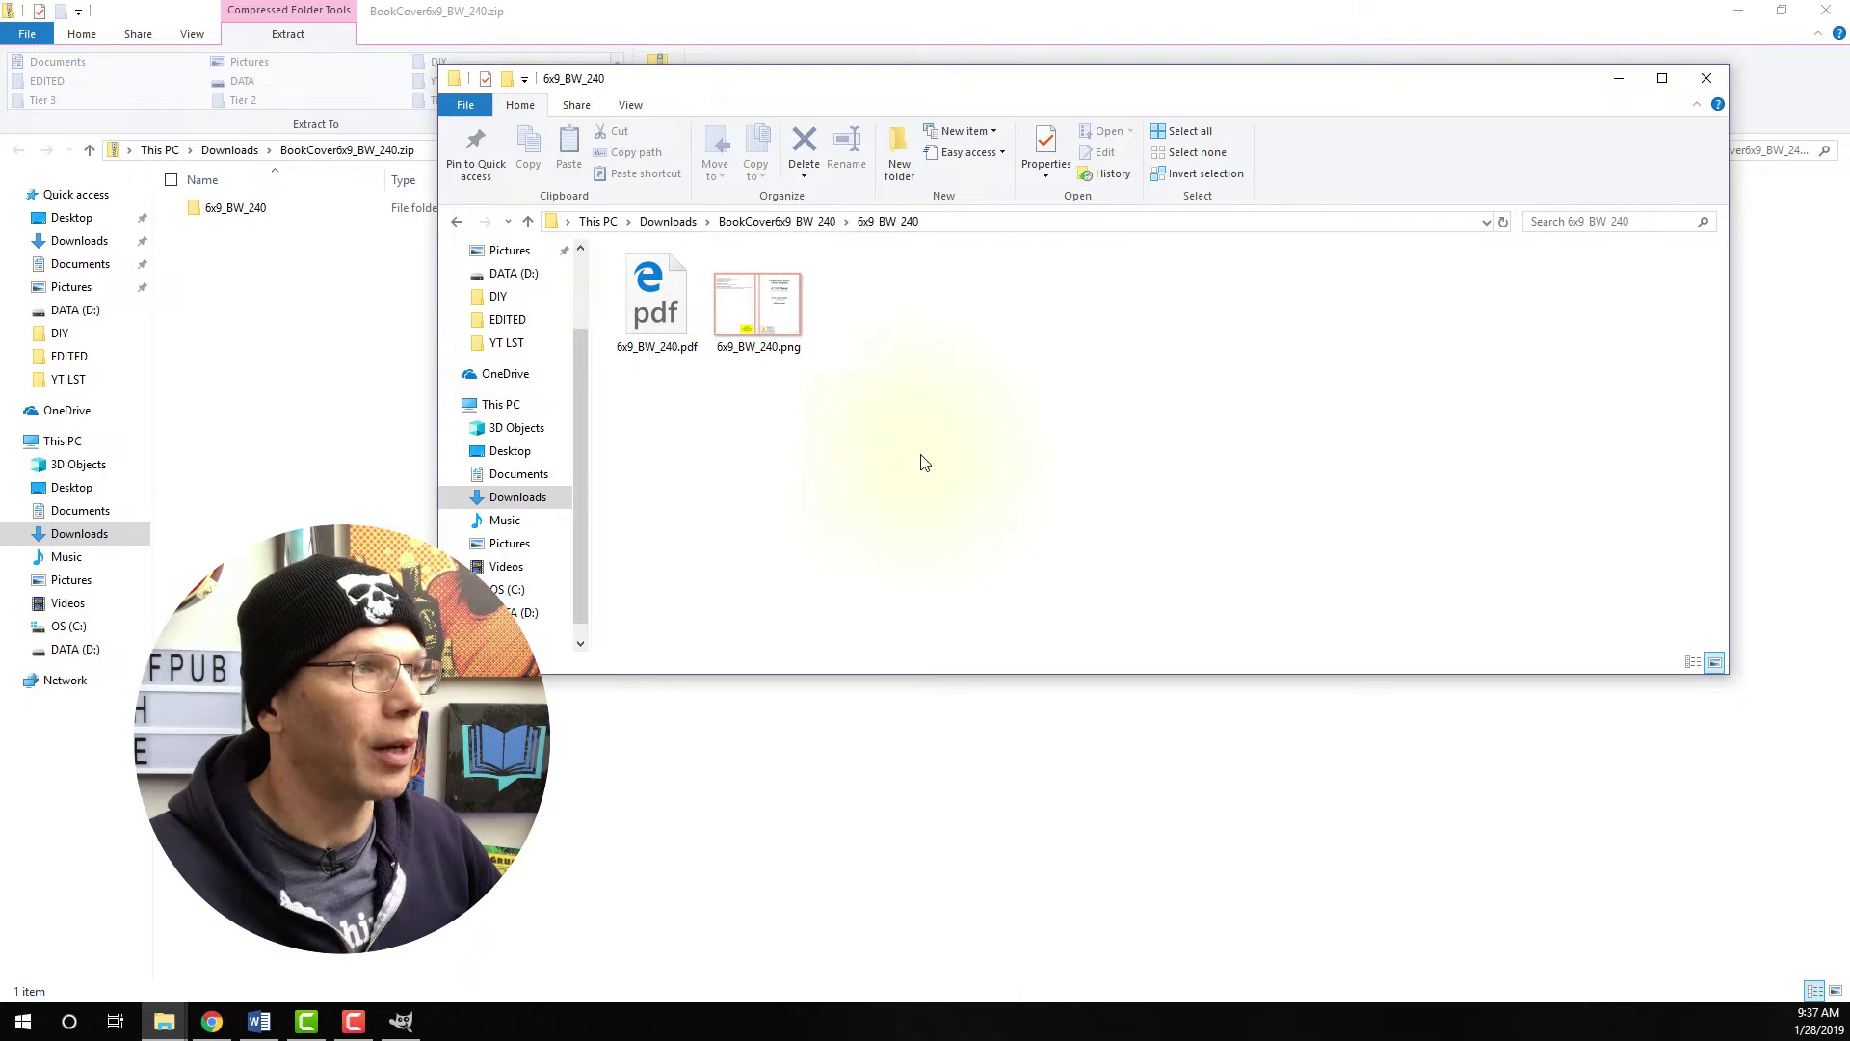
- Open 6x9_BW_240.png from the extracted folder in GIMP, keeping its embedded color profile
{"action": "left_click", "coordinate": [1739, 12]}
{"action": "left_click", "coordinate": [1742, 12]}
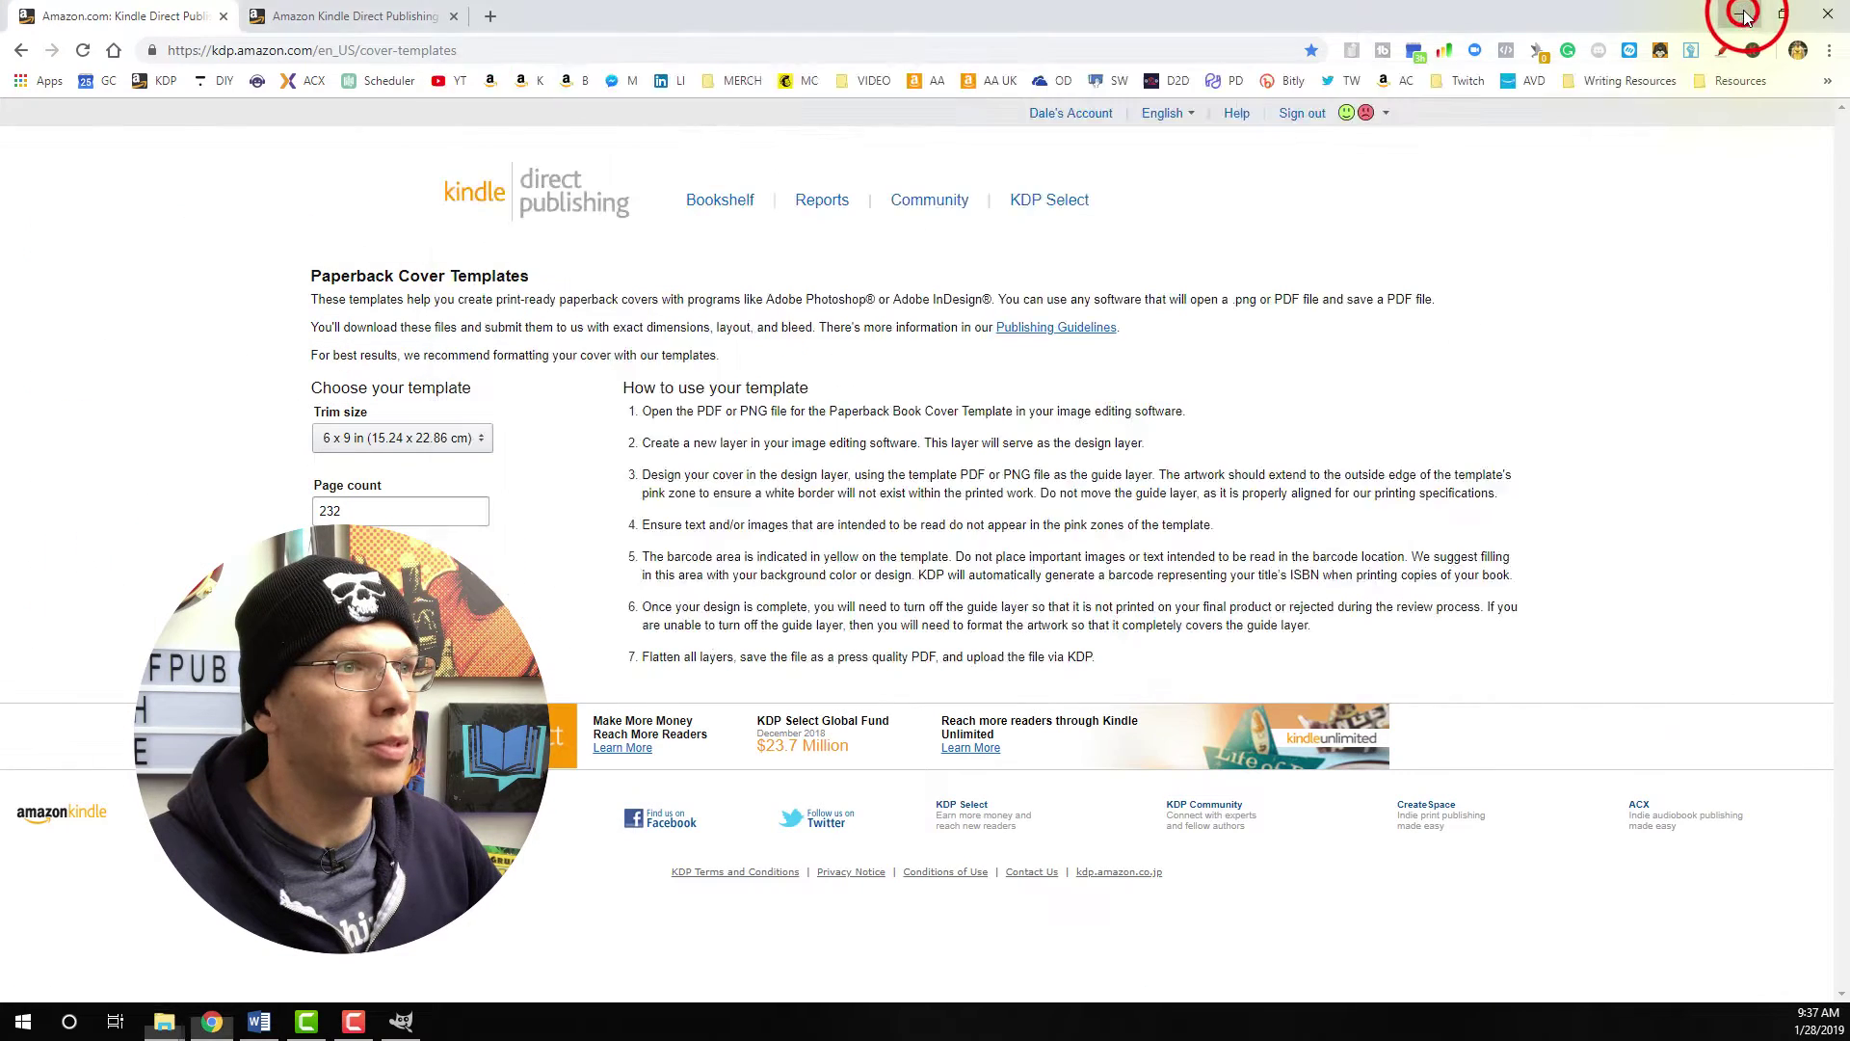
{"action": "left_click_drag", "start_coordinate": [757, 310], "coordinate": [806, 794]}
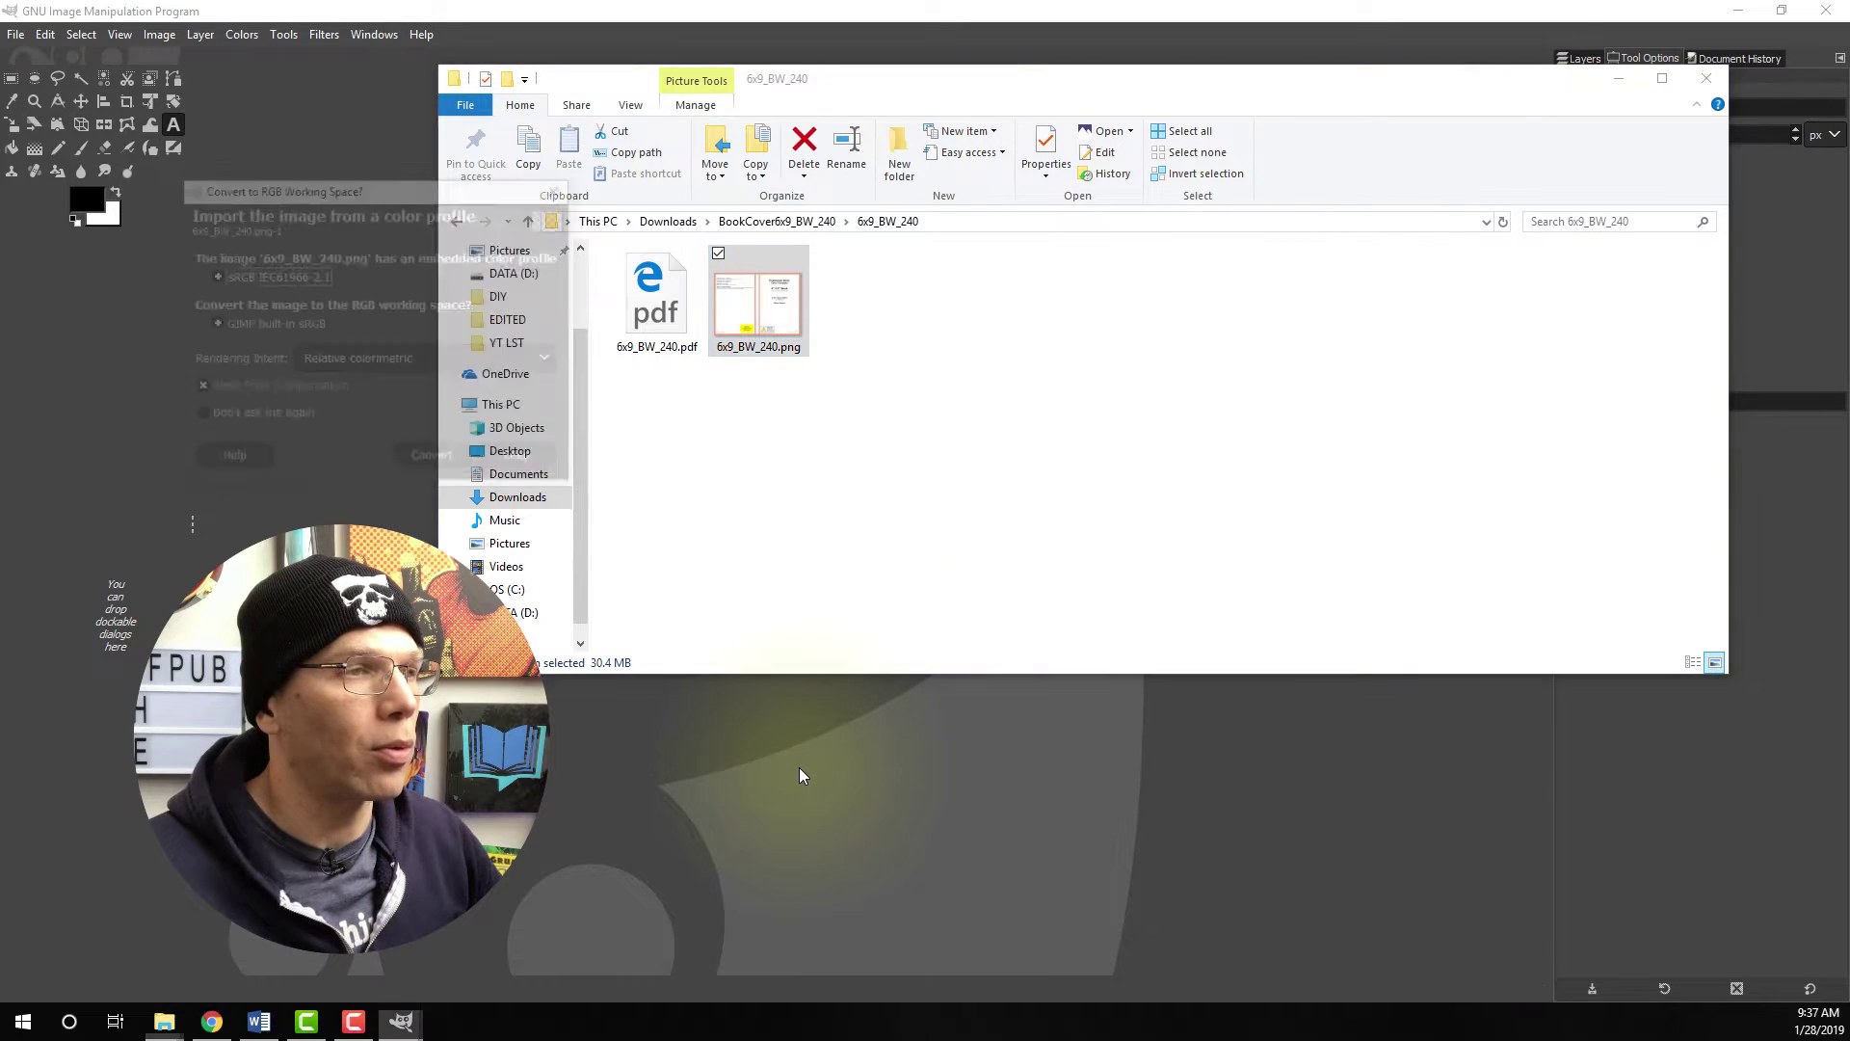
{"action": "left_click", "coordinate": [522, 460]}
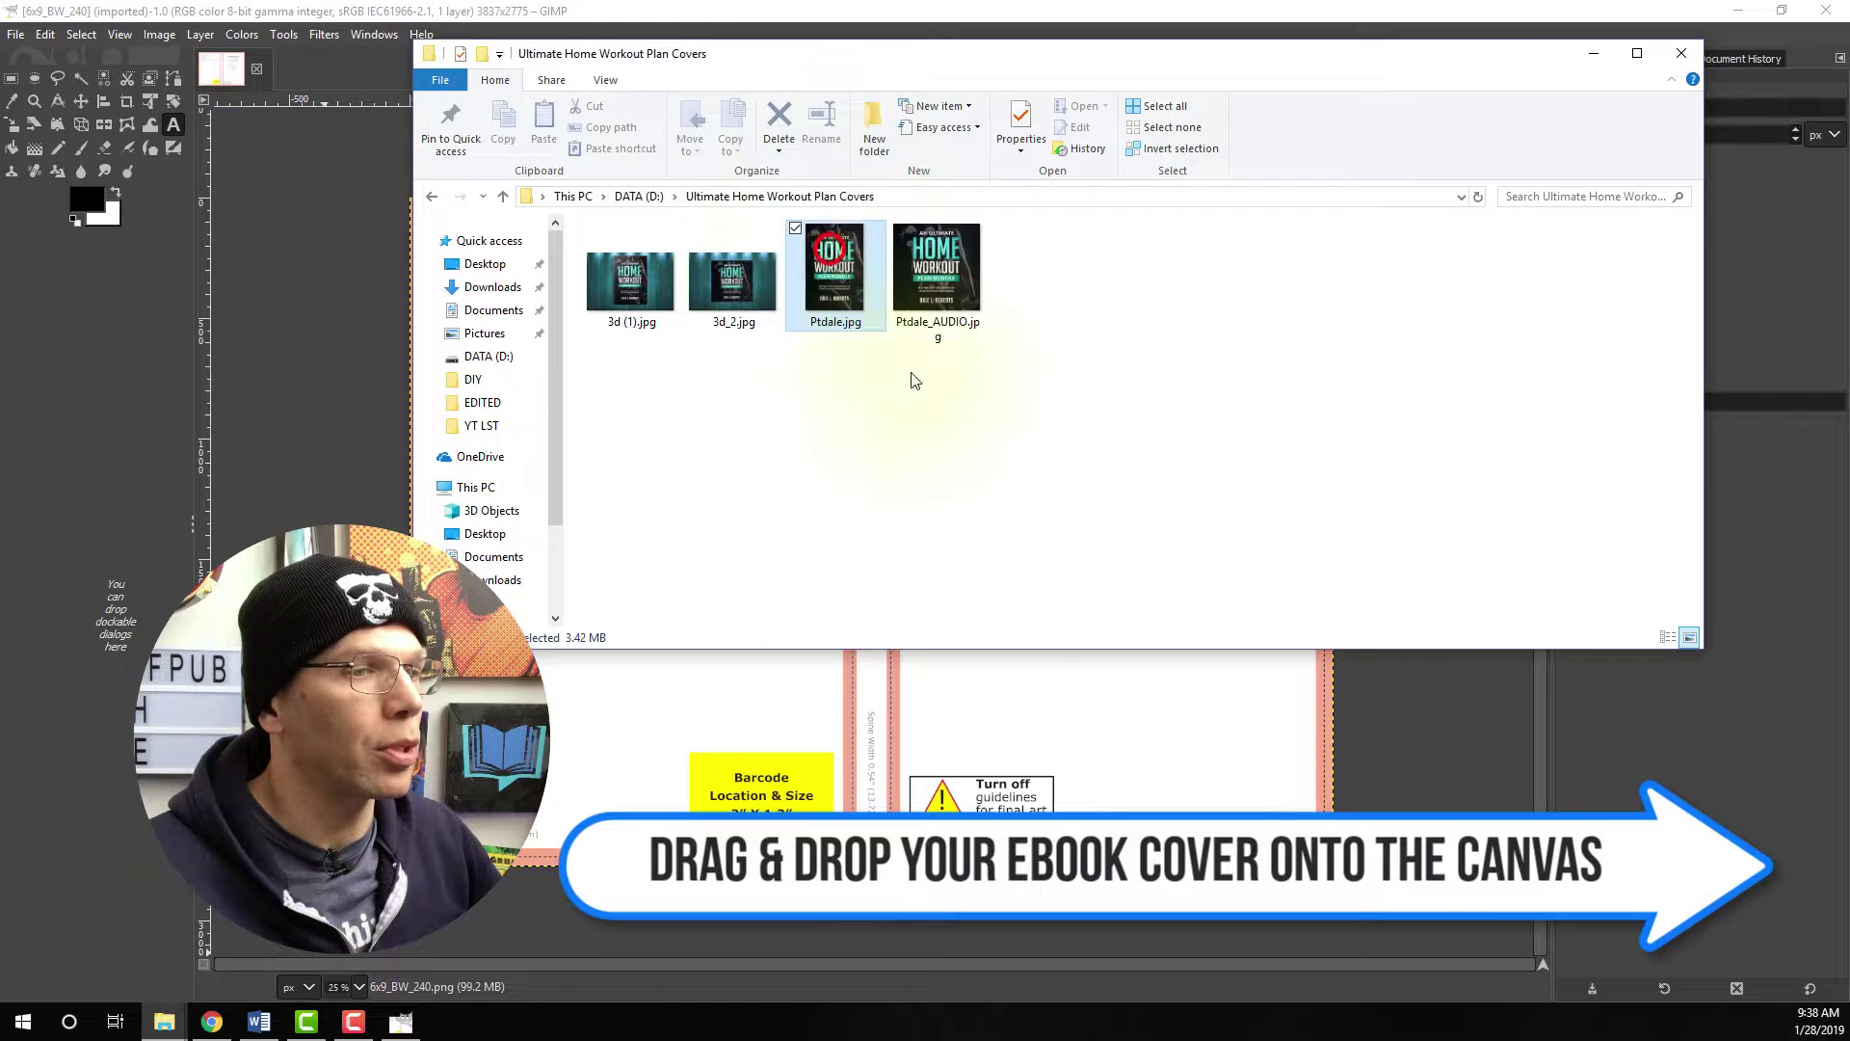
- Add the ebook cover Ptdale.jpg as a layer on the template, keeping its embedded color profile
{"action": "left_click", "coordinate": [835, 268]}
{"action": "left_click_drag", "start_coordinate": [834, 268], "coordinate": [872, 792]}
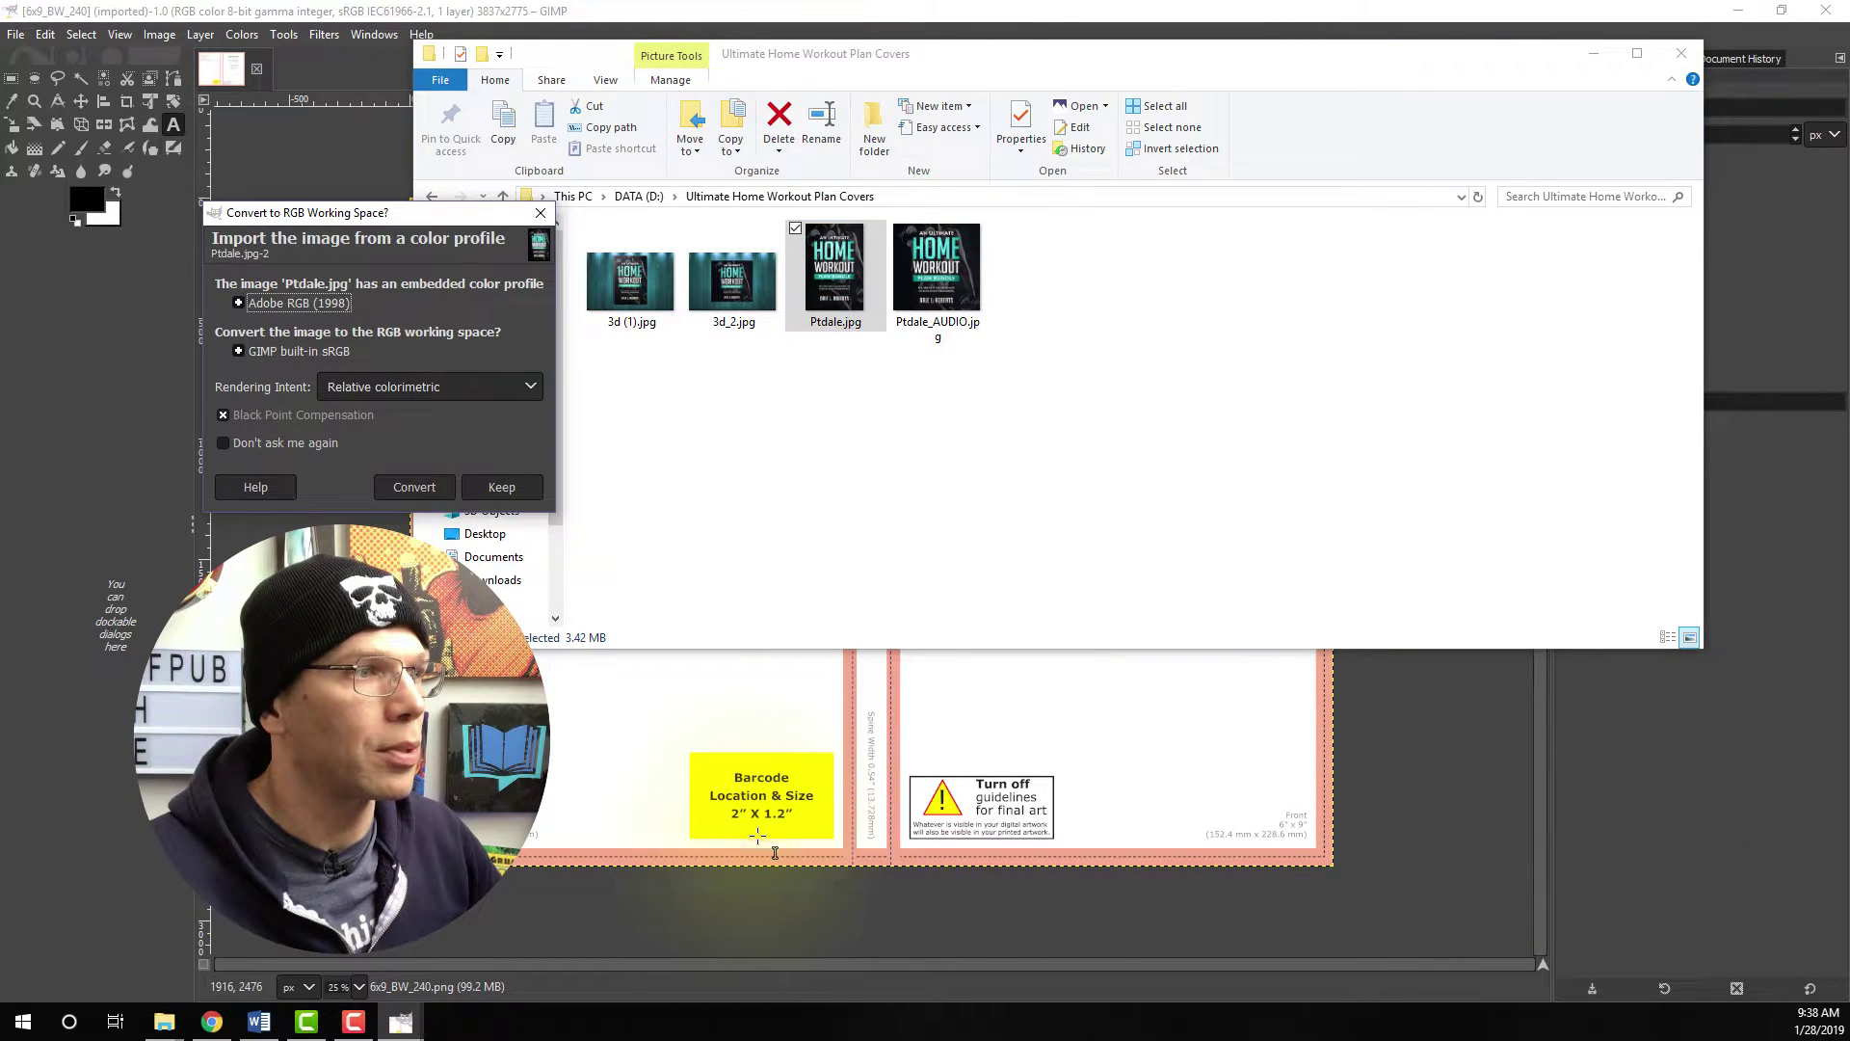
{"action": "left_click", "coordinate": [494, 487]}
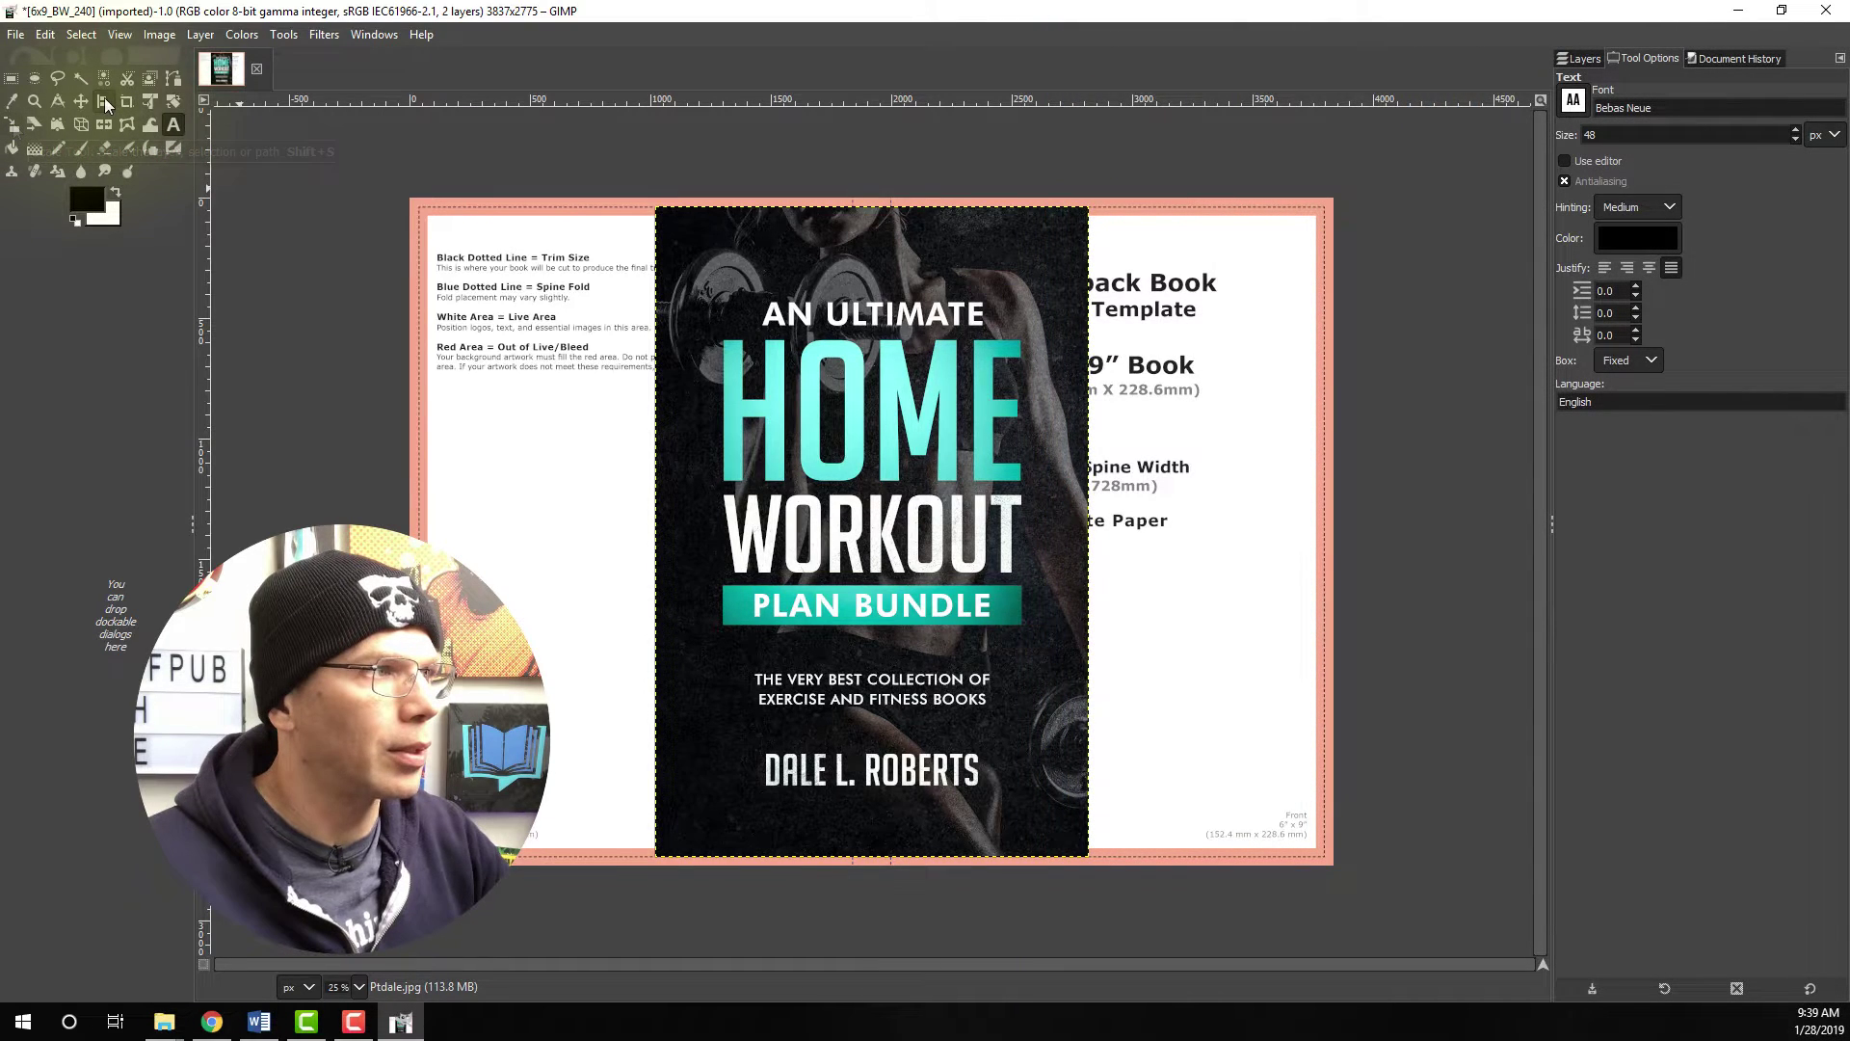
- Align the ebook cover layer vertically centered and to the right edge of the template with the Align tool
{"action": "left_click", "coordinate": [105, 102]}
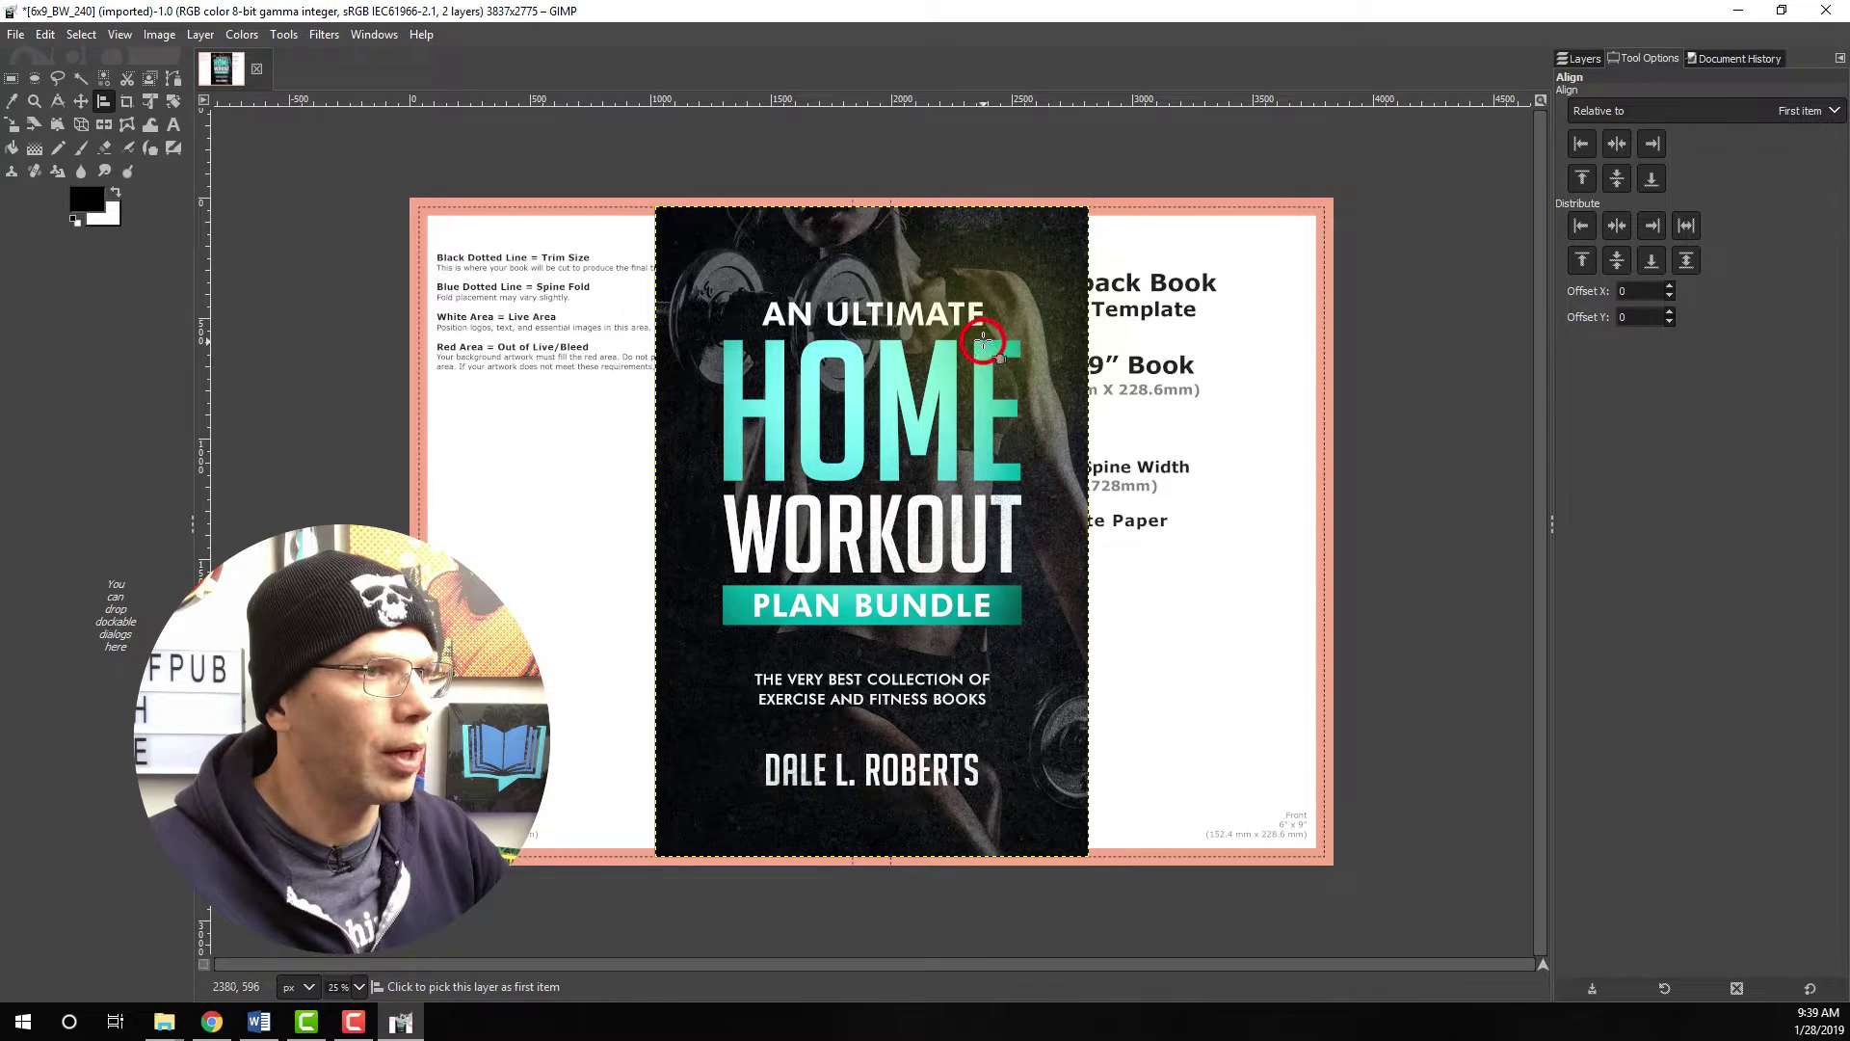
{"action": "left_click", "coordinate": [1580, 58]}
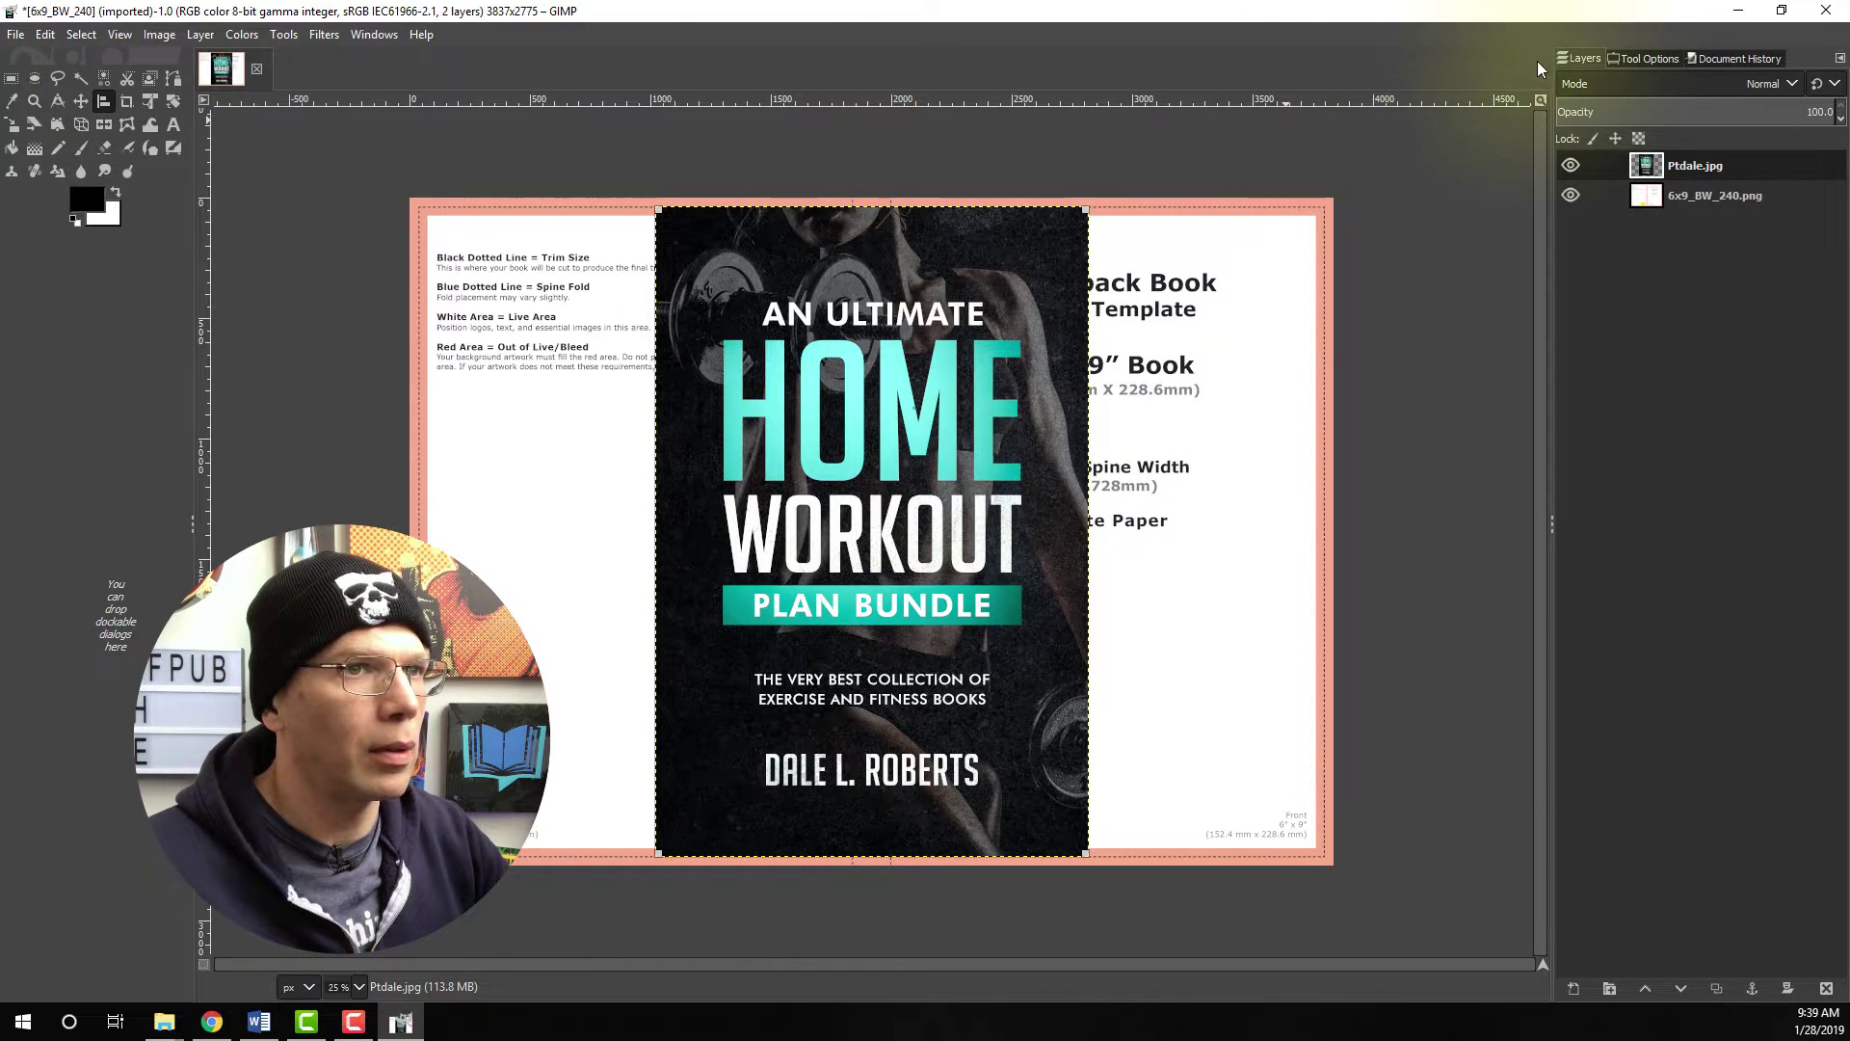
{"action": "left_click", "coordinate": [1638, 60]}
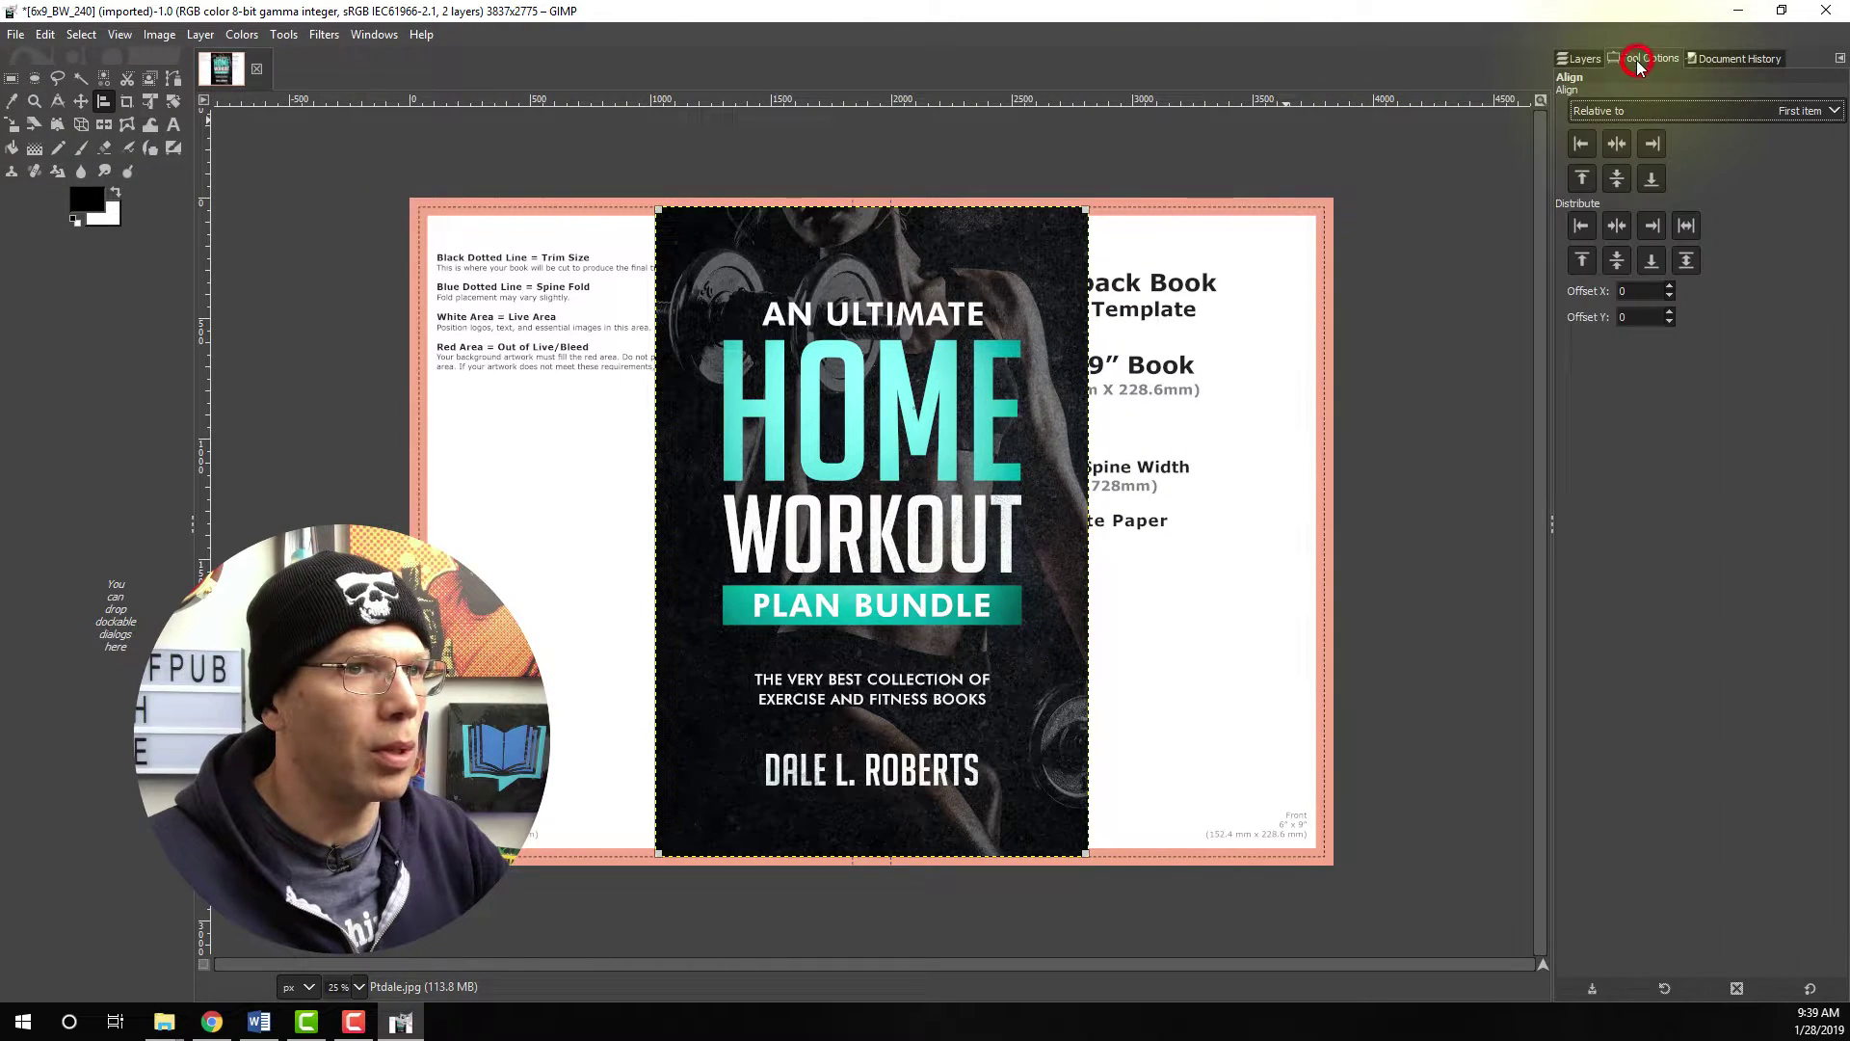
{"action": "left_click", "coordinate": [1619, 177]}
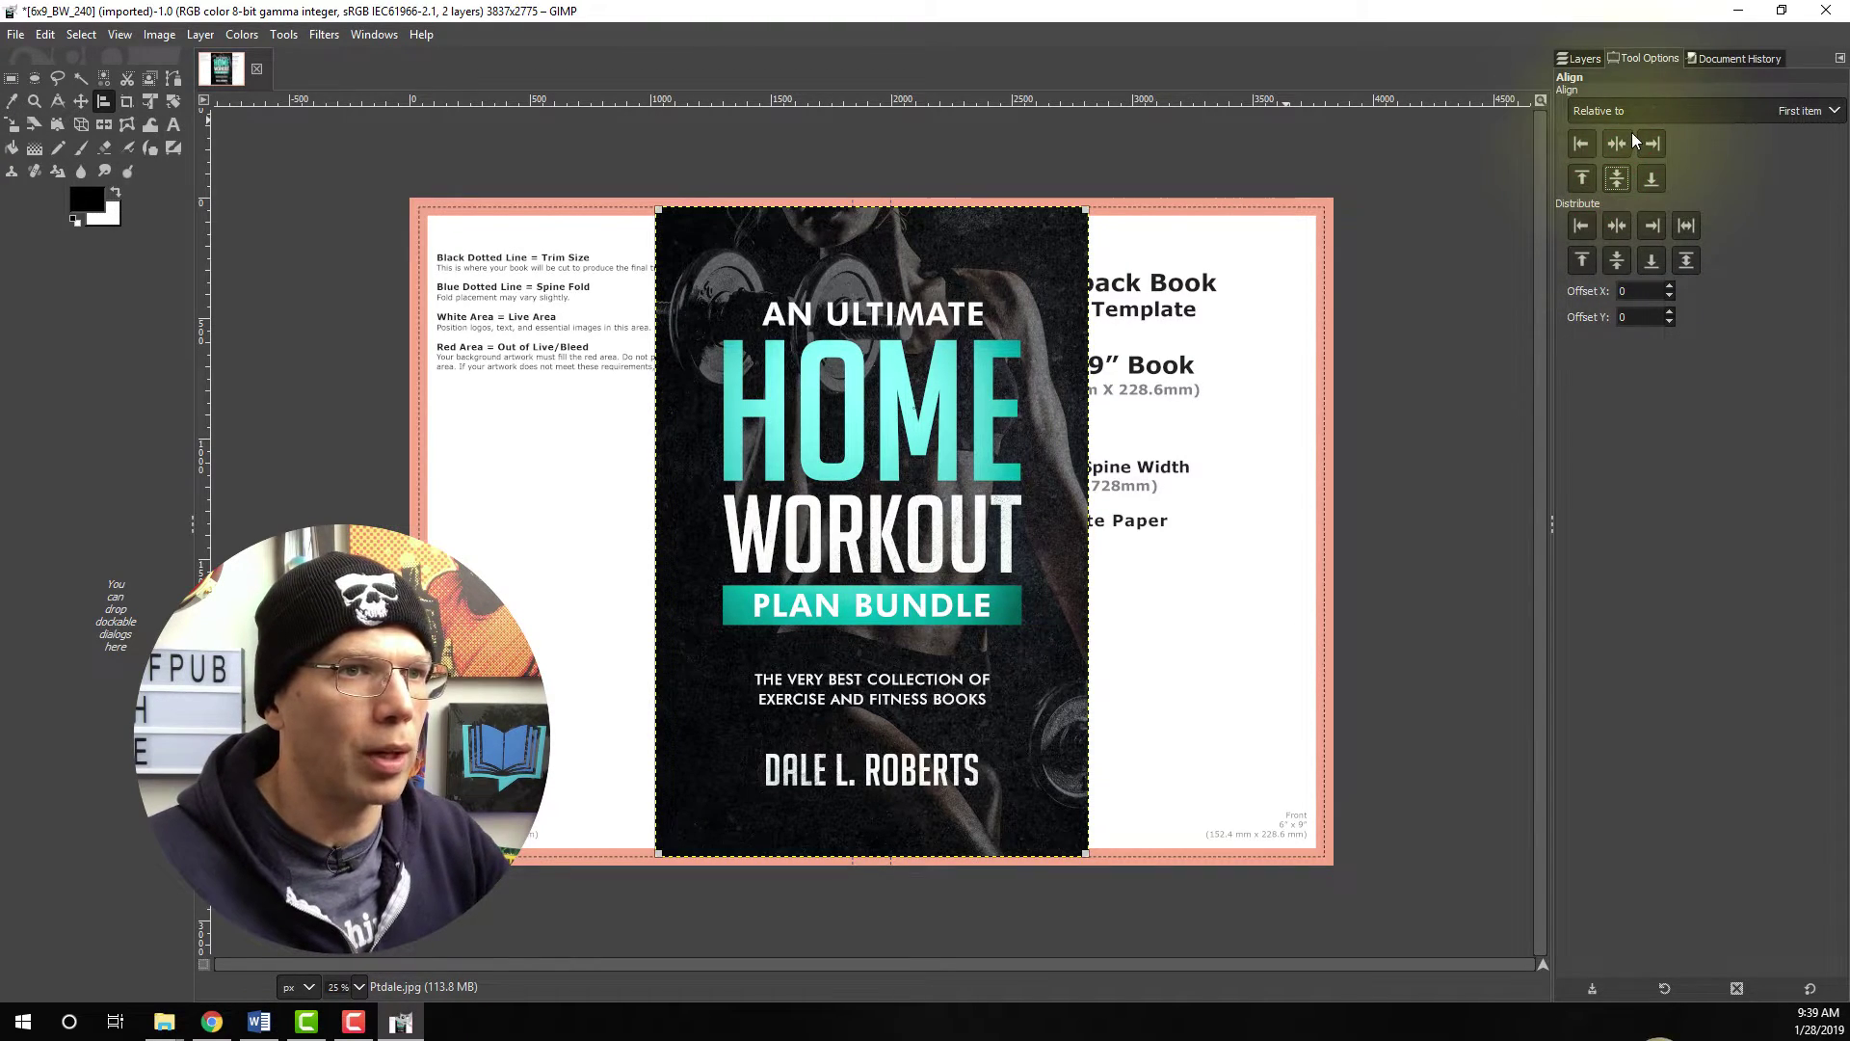
{"action": "left_click", "coordinate": [1653, 144]}
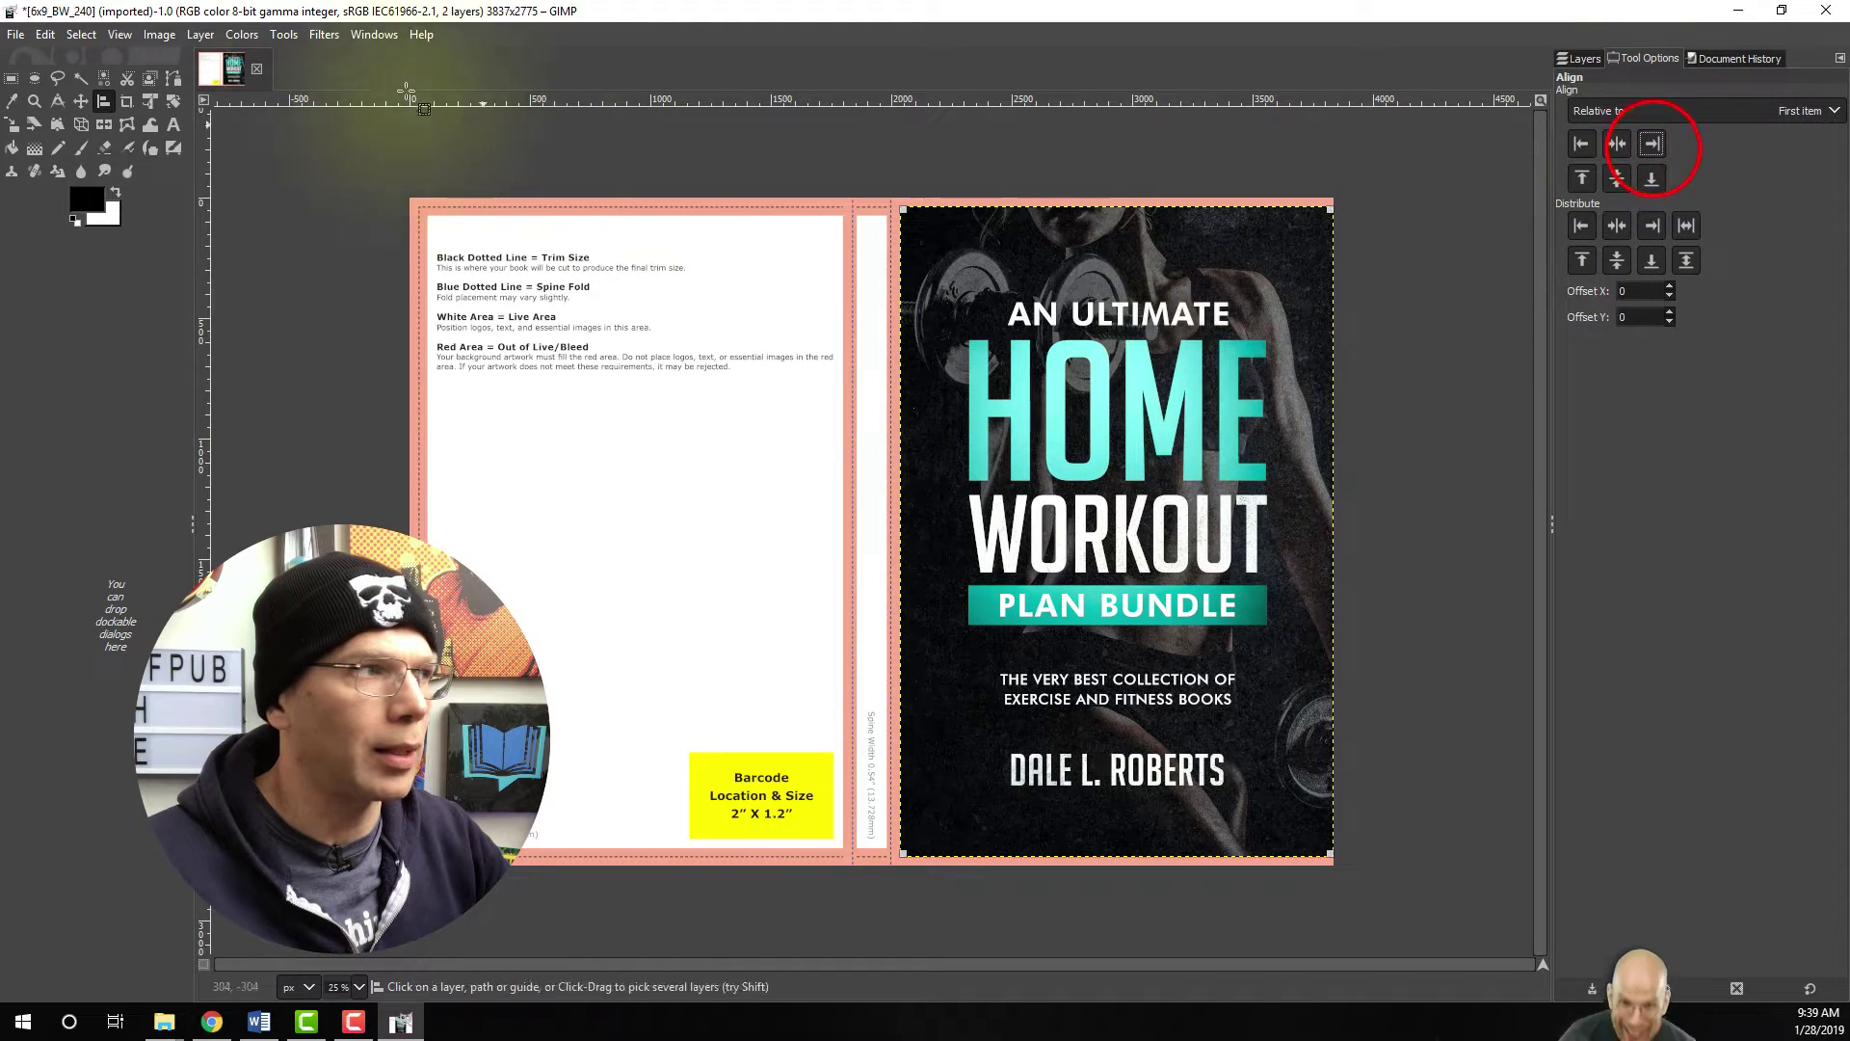
- Nudge the ebook cover layer left with the Move tool until its left edge meets the spine fold line
{"action": "left_click", "coordinate": [81, 101]}
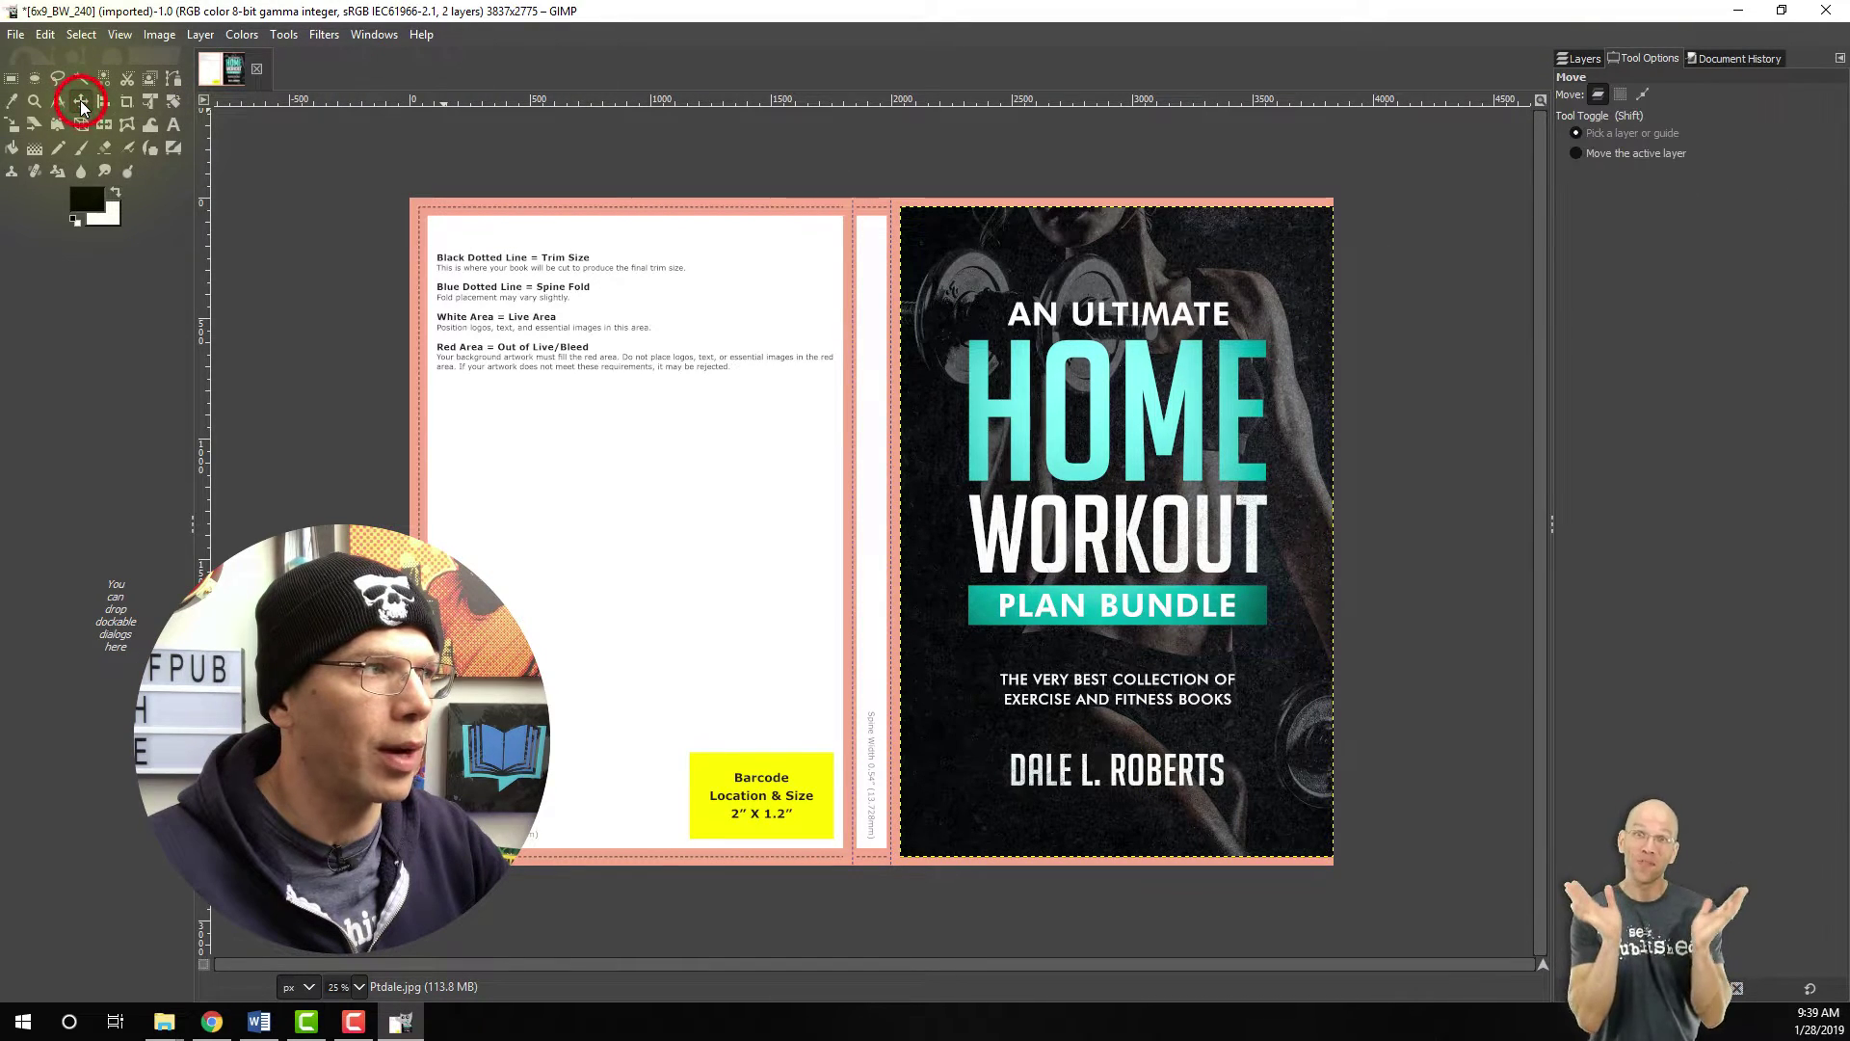
{"action": "left_click", "coordinate": [1200, 347]}
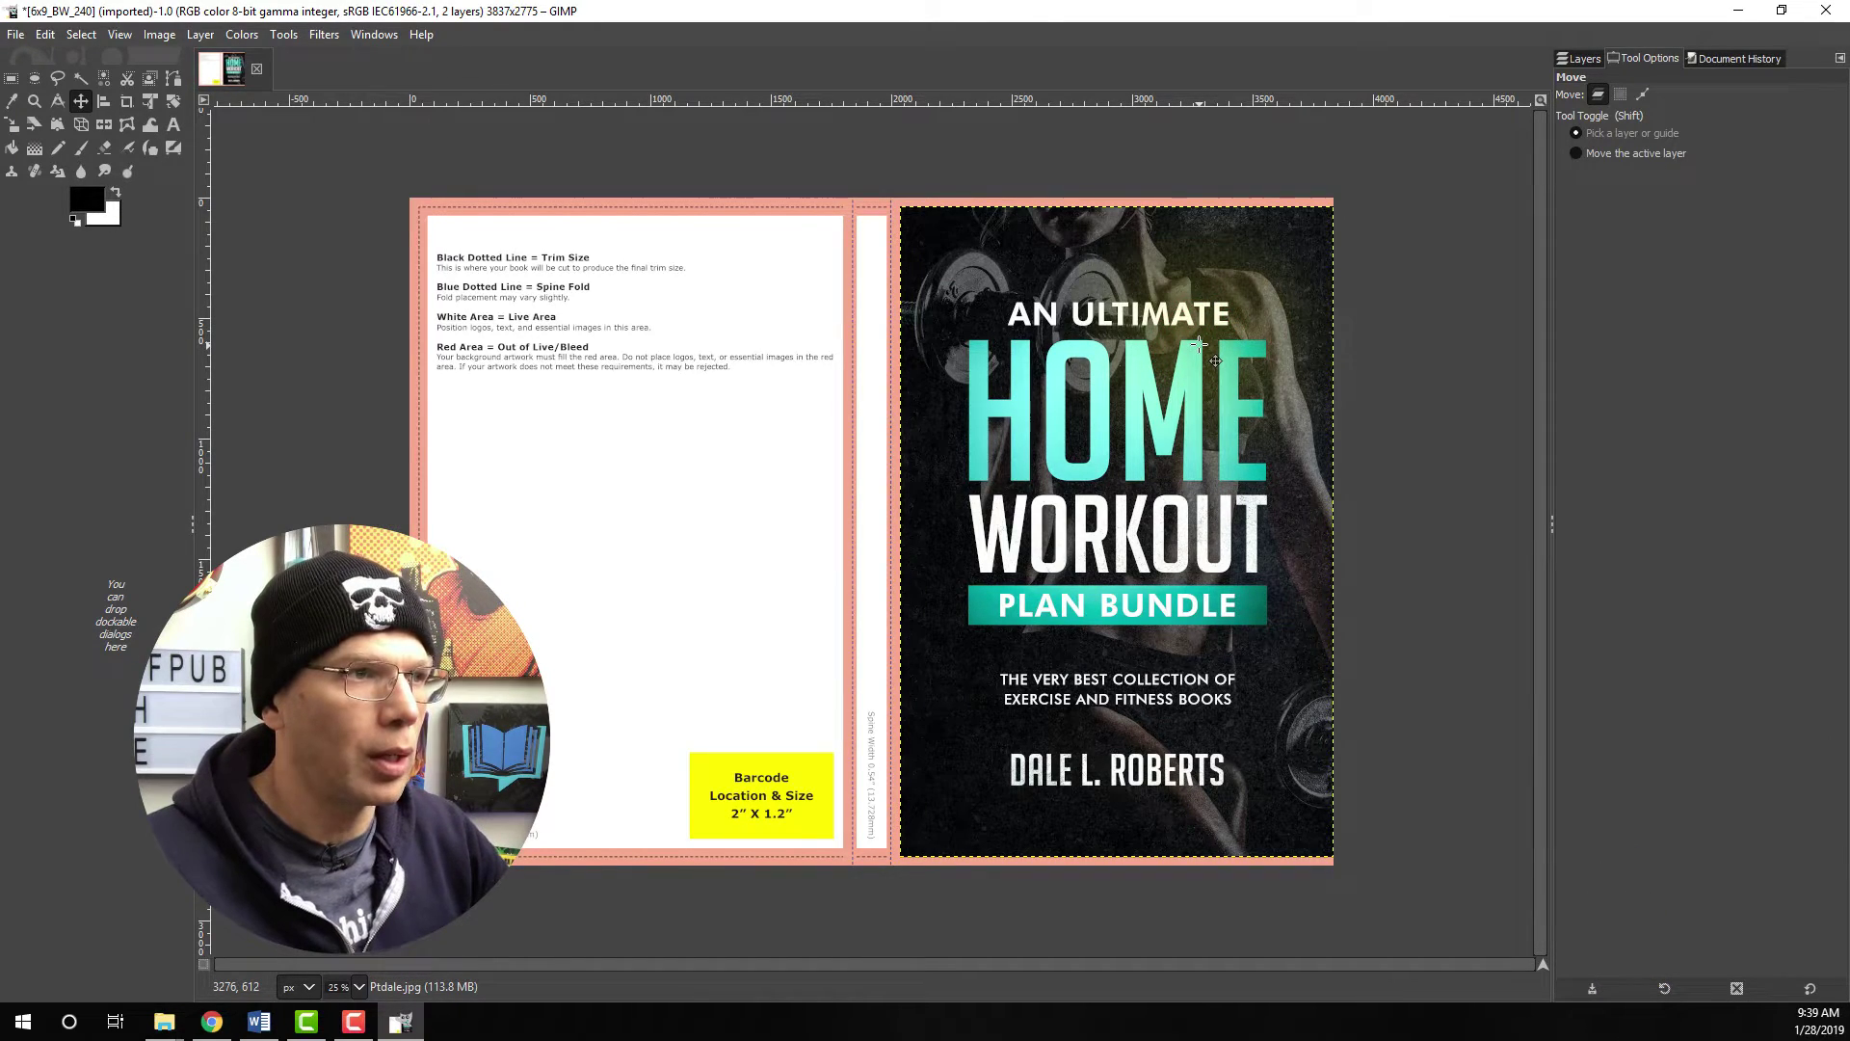
{"action": "key", "text": "Left"}
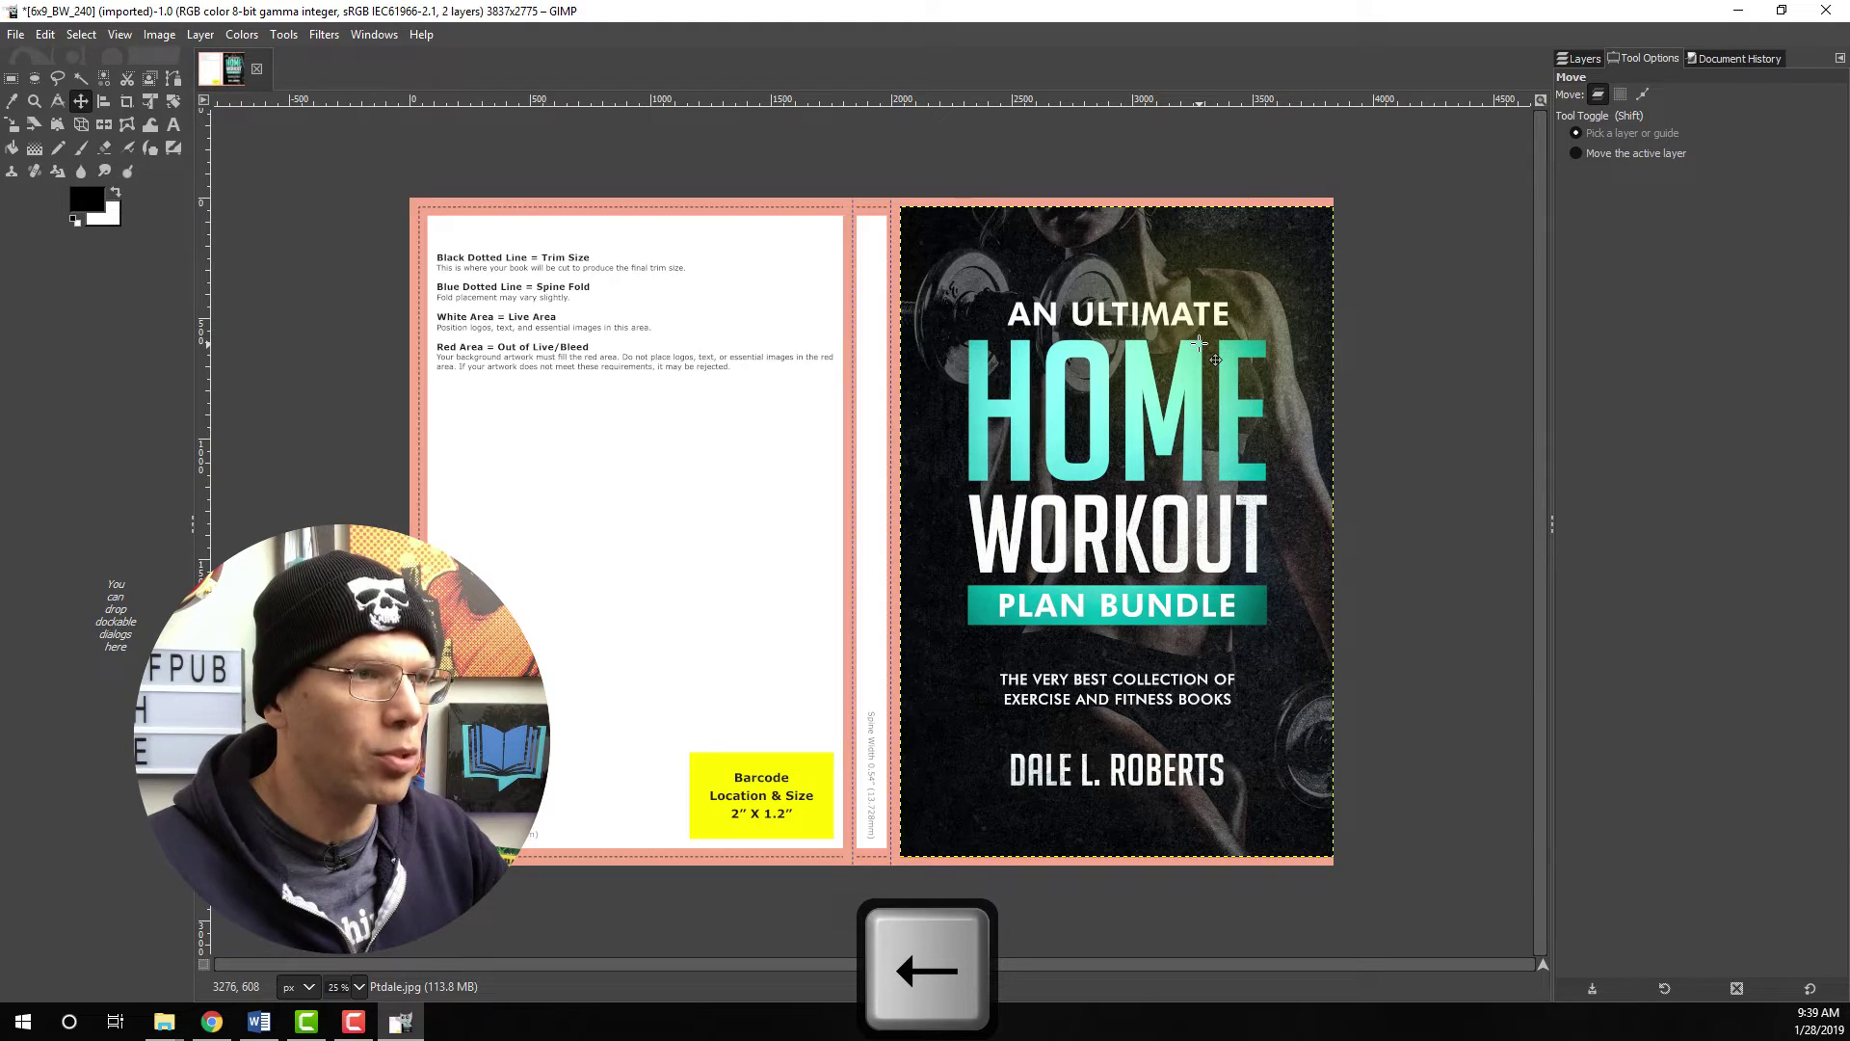
{"action": "key", "text": "Left"}
{"action": "key", "text": "Left"}
{"action": "key", "text": "Left"}
{"action": "key", "text": "Left"}
{"action": "key", "text": "Left"}
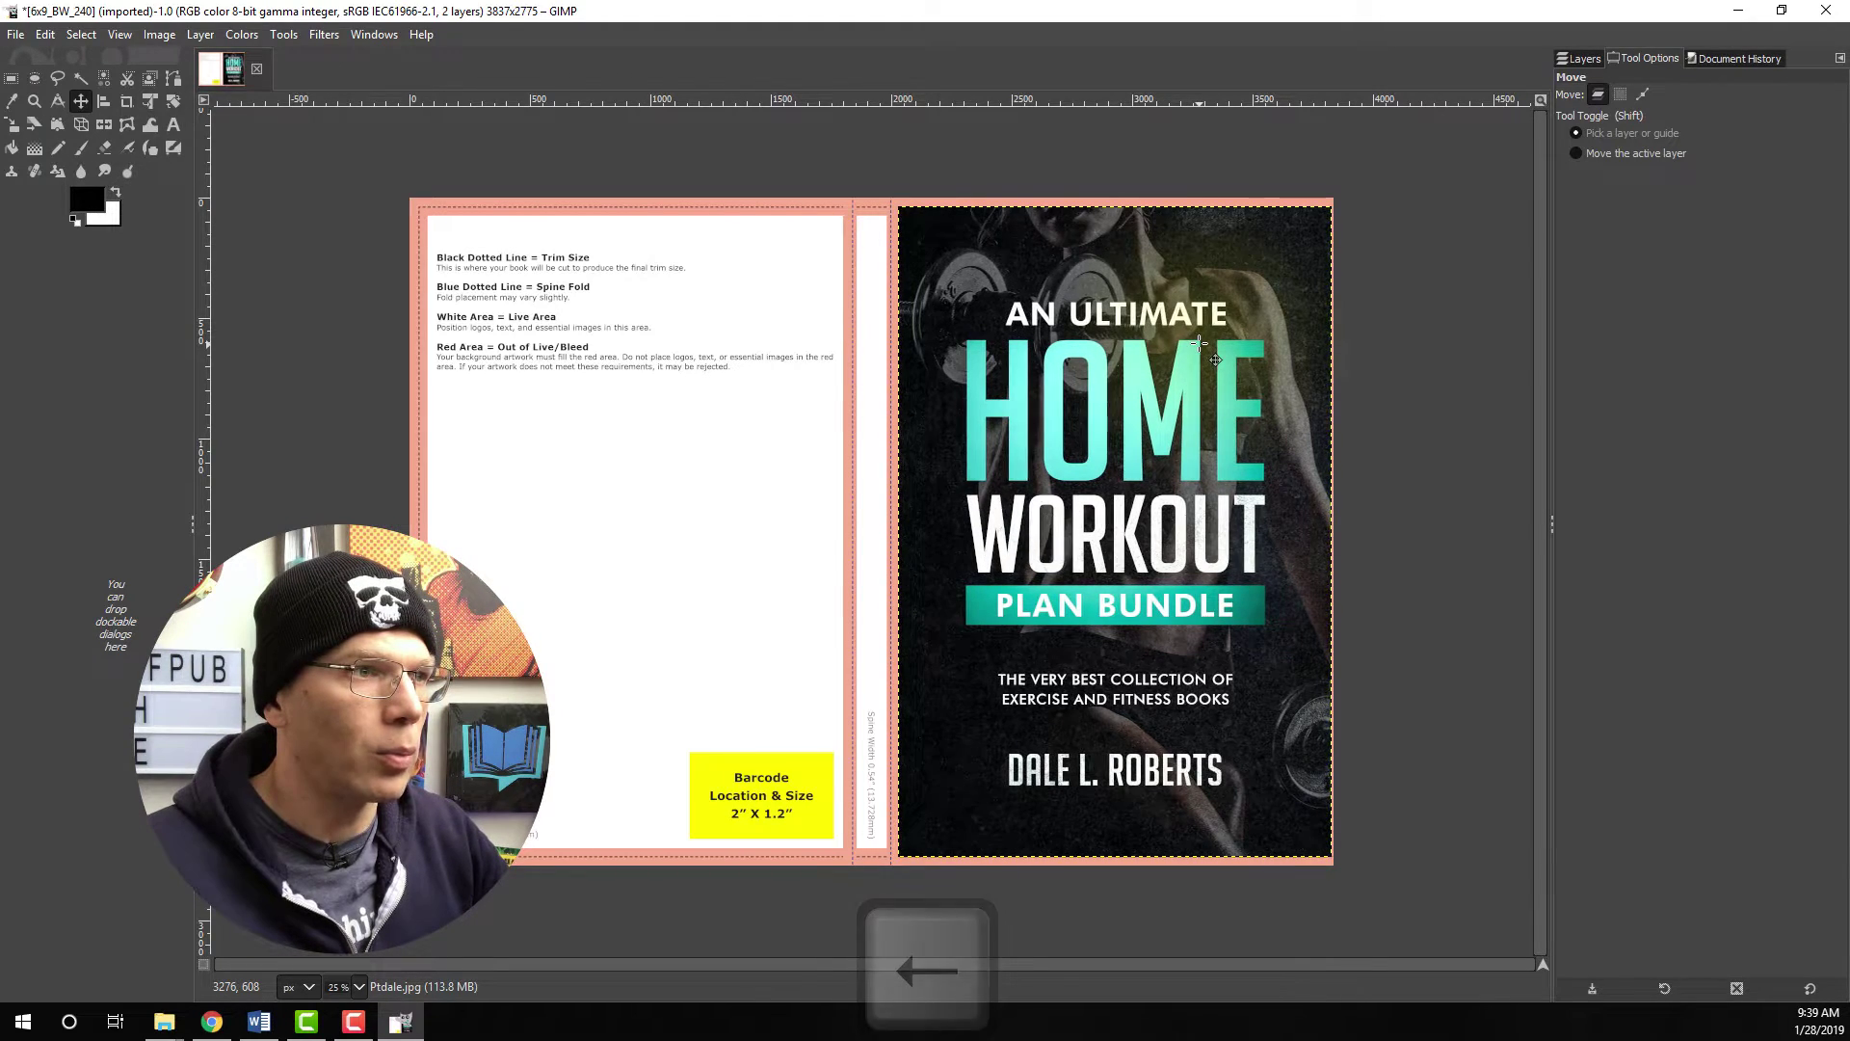
{"action": "key", "text": "Left"}
{"action": "key", "text": "Left"}
{"action": "key", "text": "Left"}
{"action": "key", "text": "Left"}
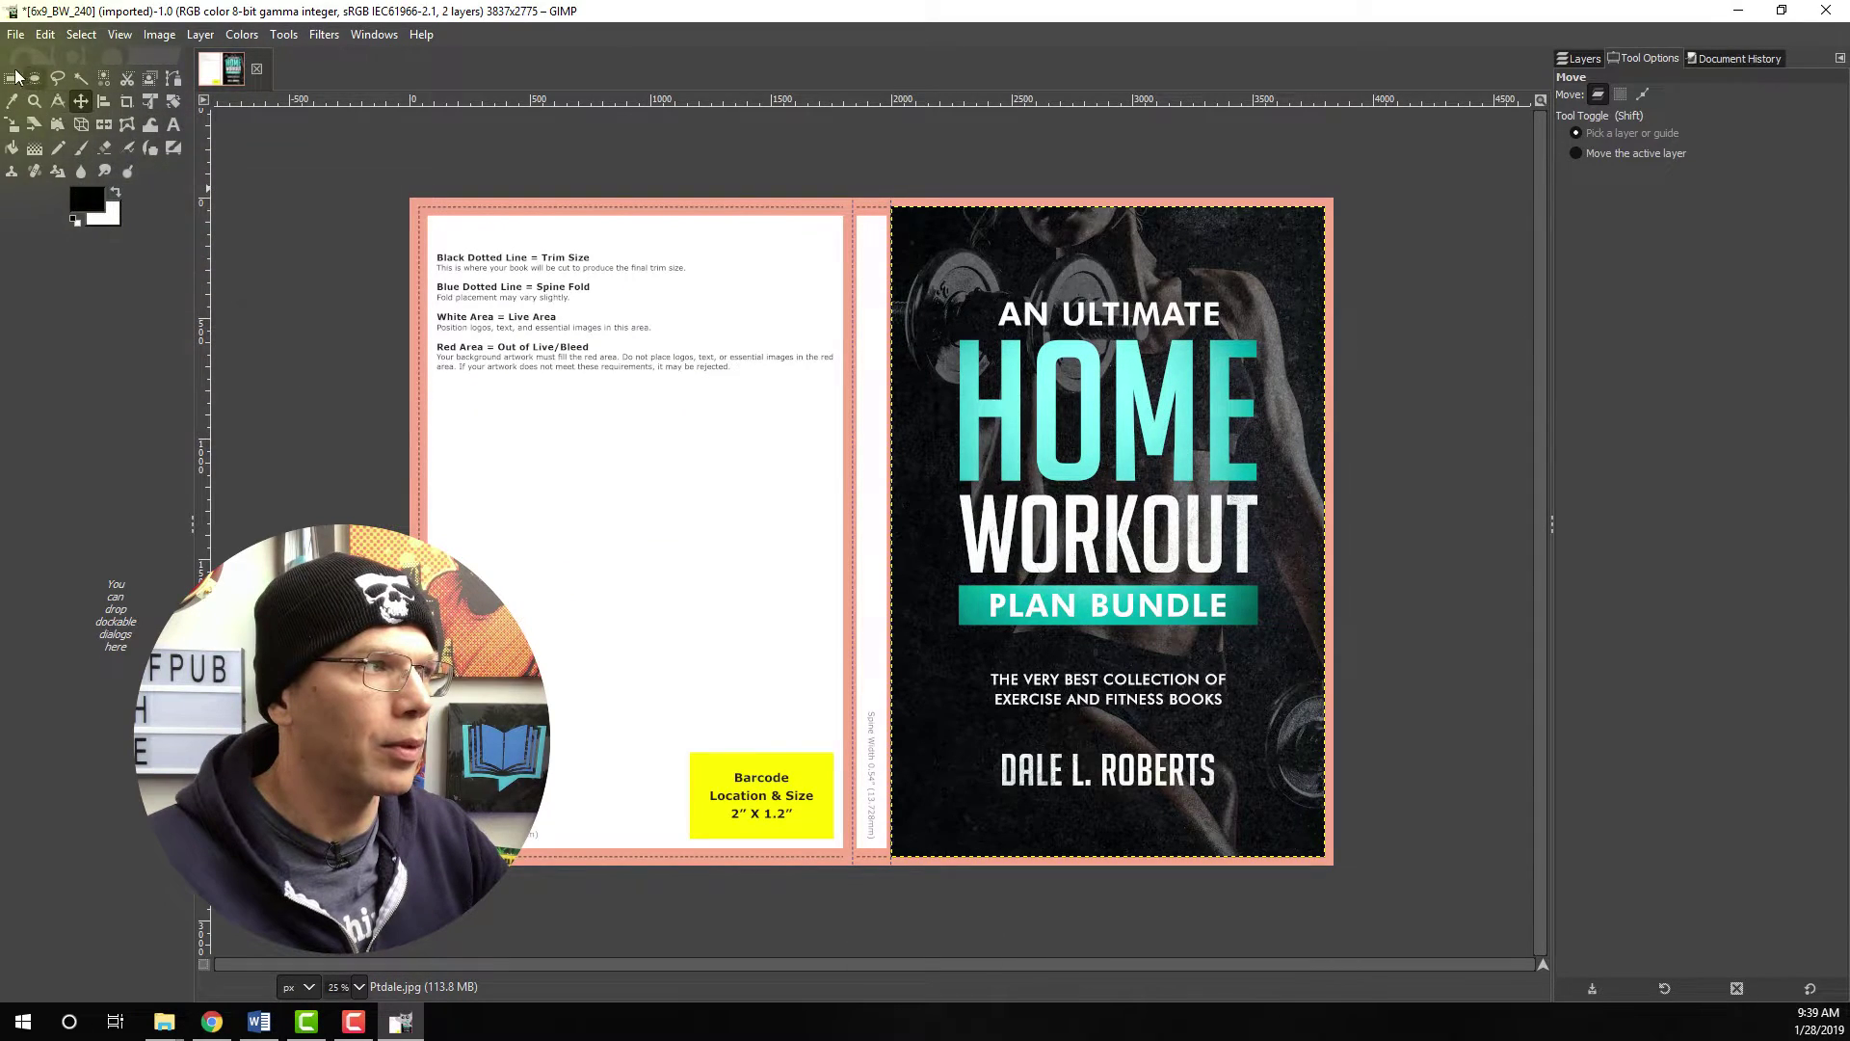
- Sample the dark background near the ebook cover's upper-left corner as the foreground color
{"action": "left_click", "coordinate": [12, 101]}
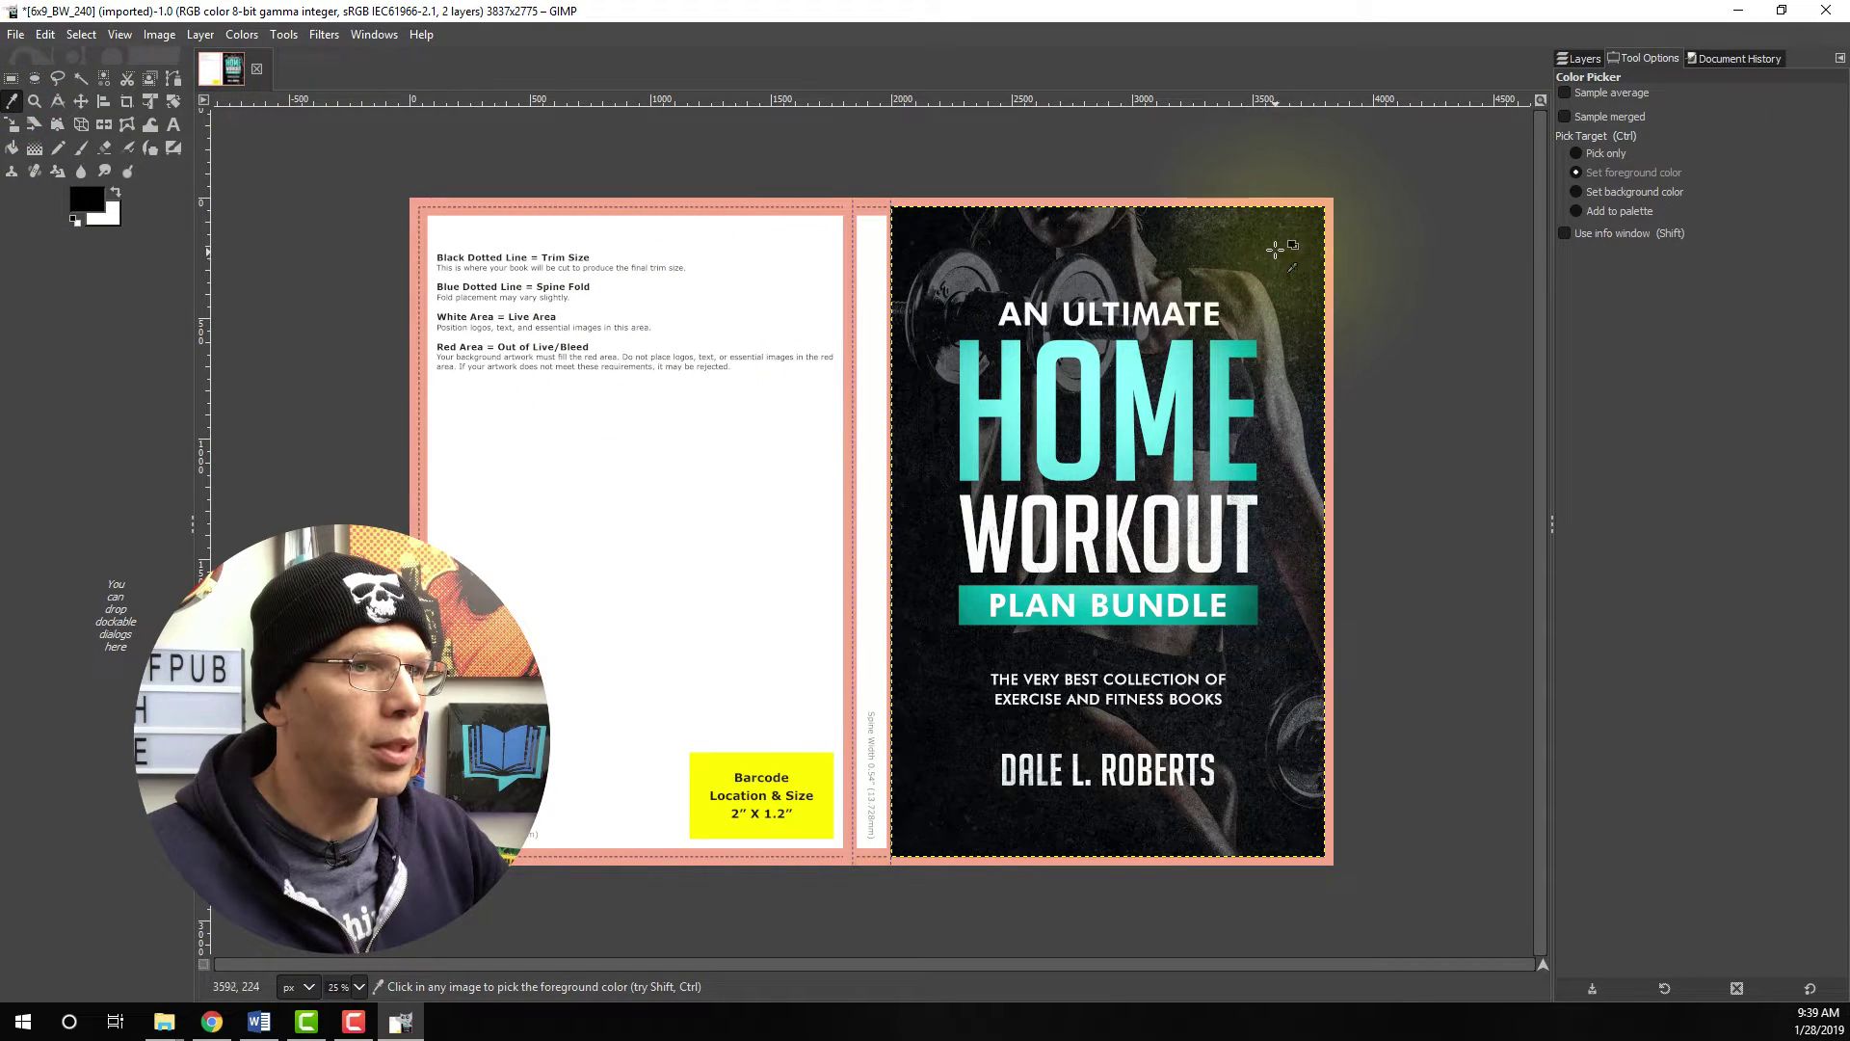
{"action": "left_click", "coordinate": [899, 211]}
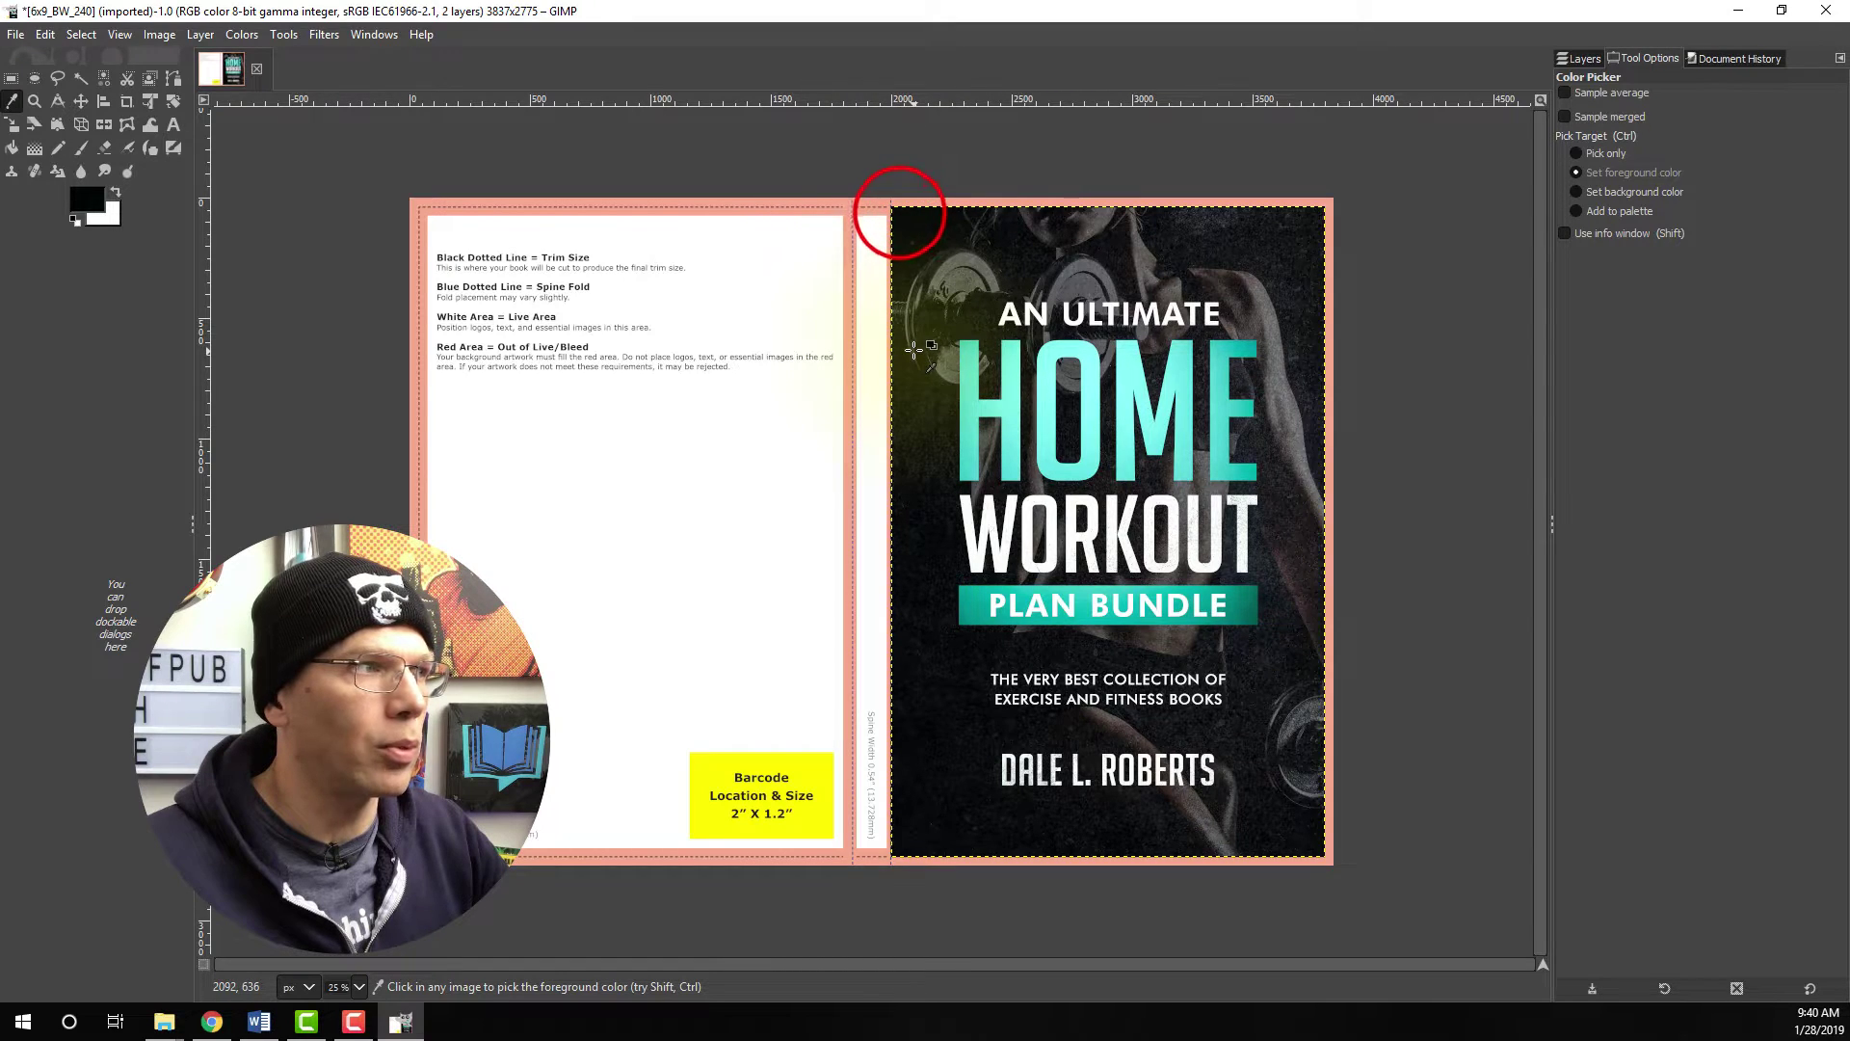
{"action": "left_click", "coordinate": [903, 221]}
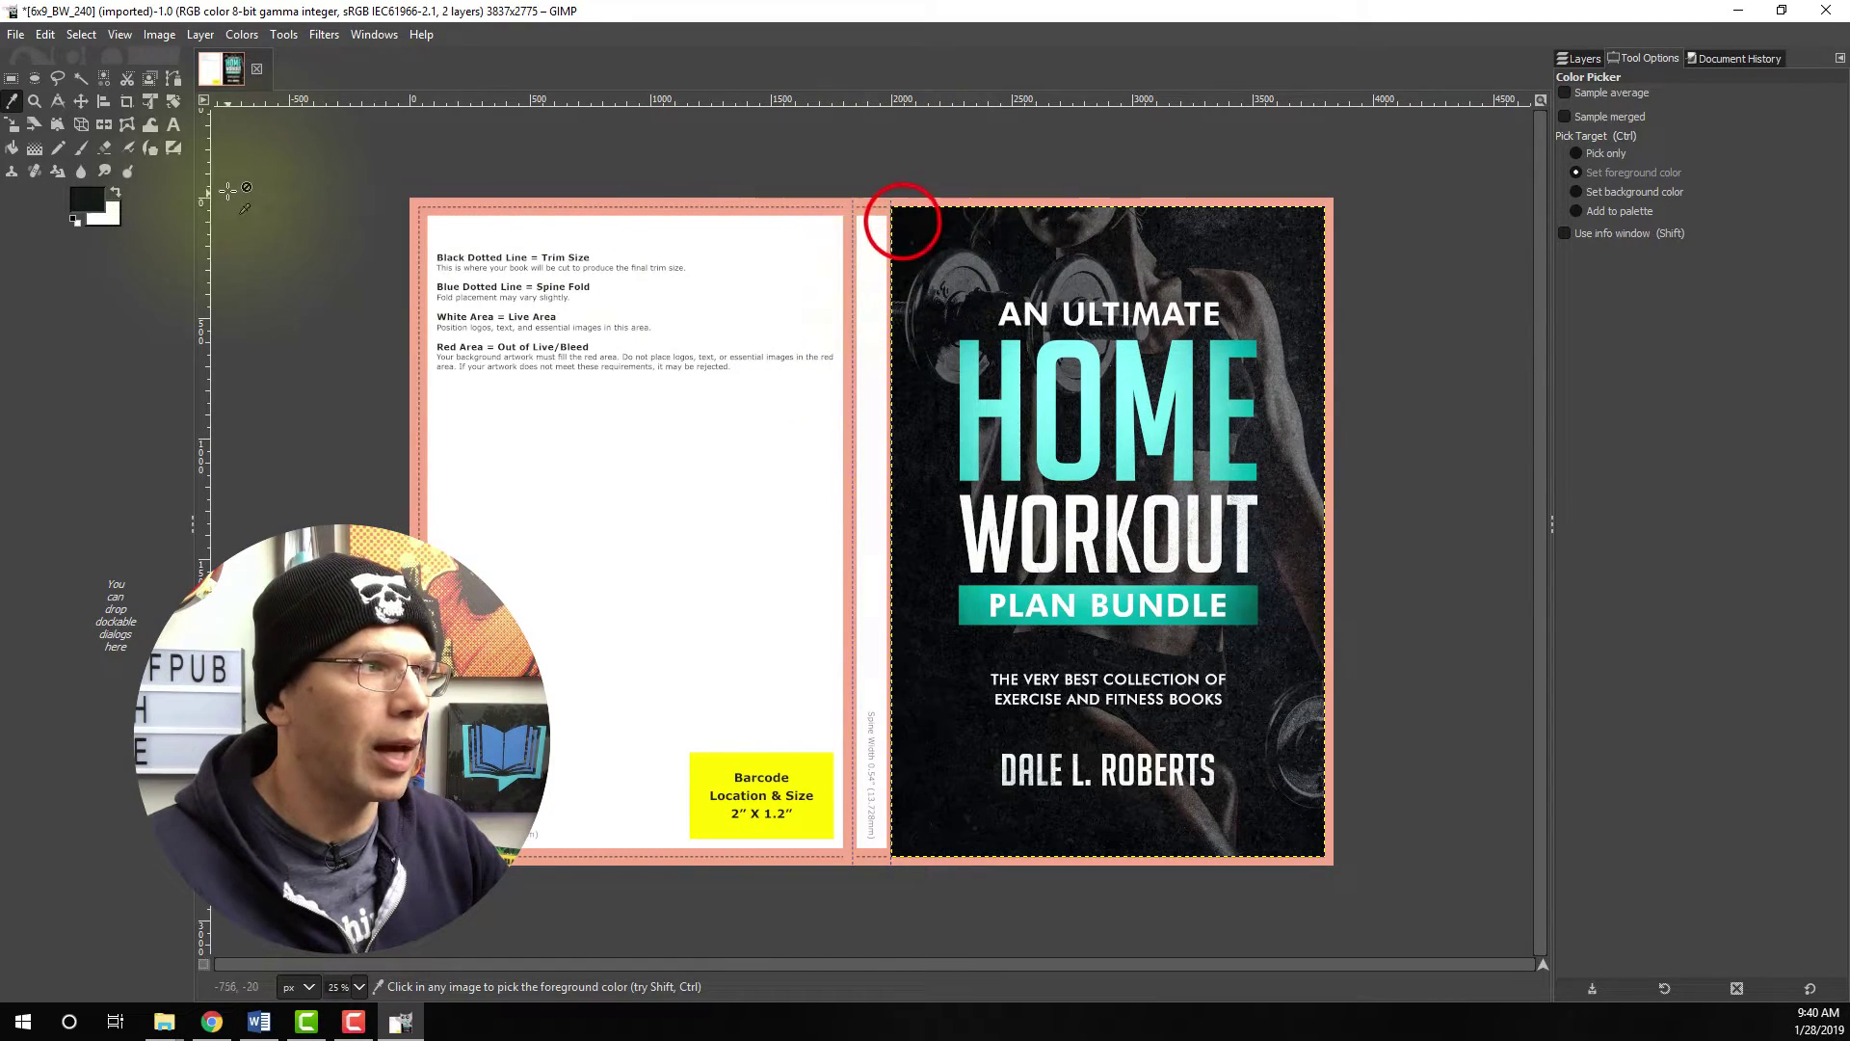
{"action": "left_click", "coordinate": [75, 220]}
- Duplicate the 6x9_BW_240.png template layer
{"action": "left_click", "coordinate": [1578, 58]}
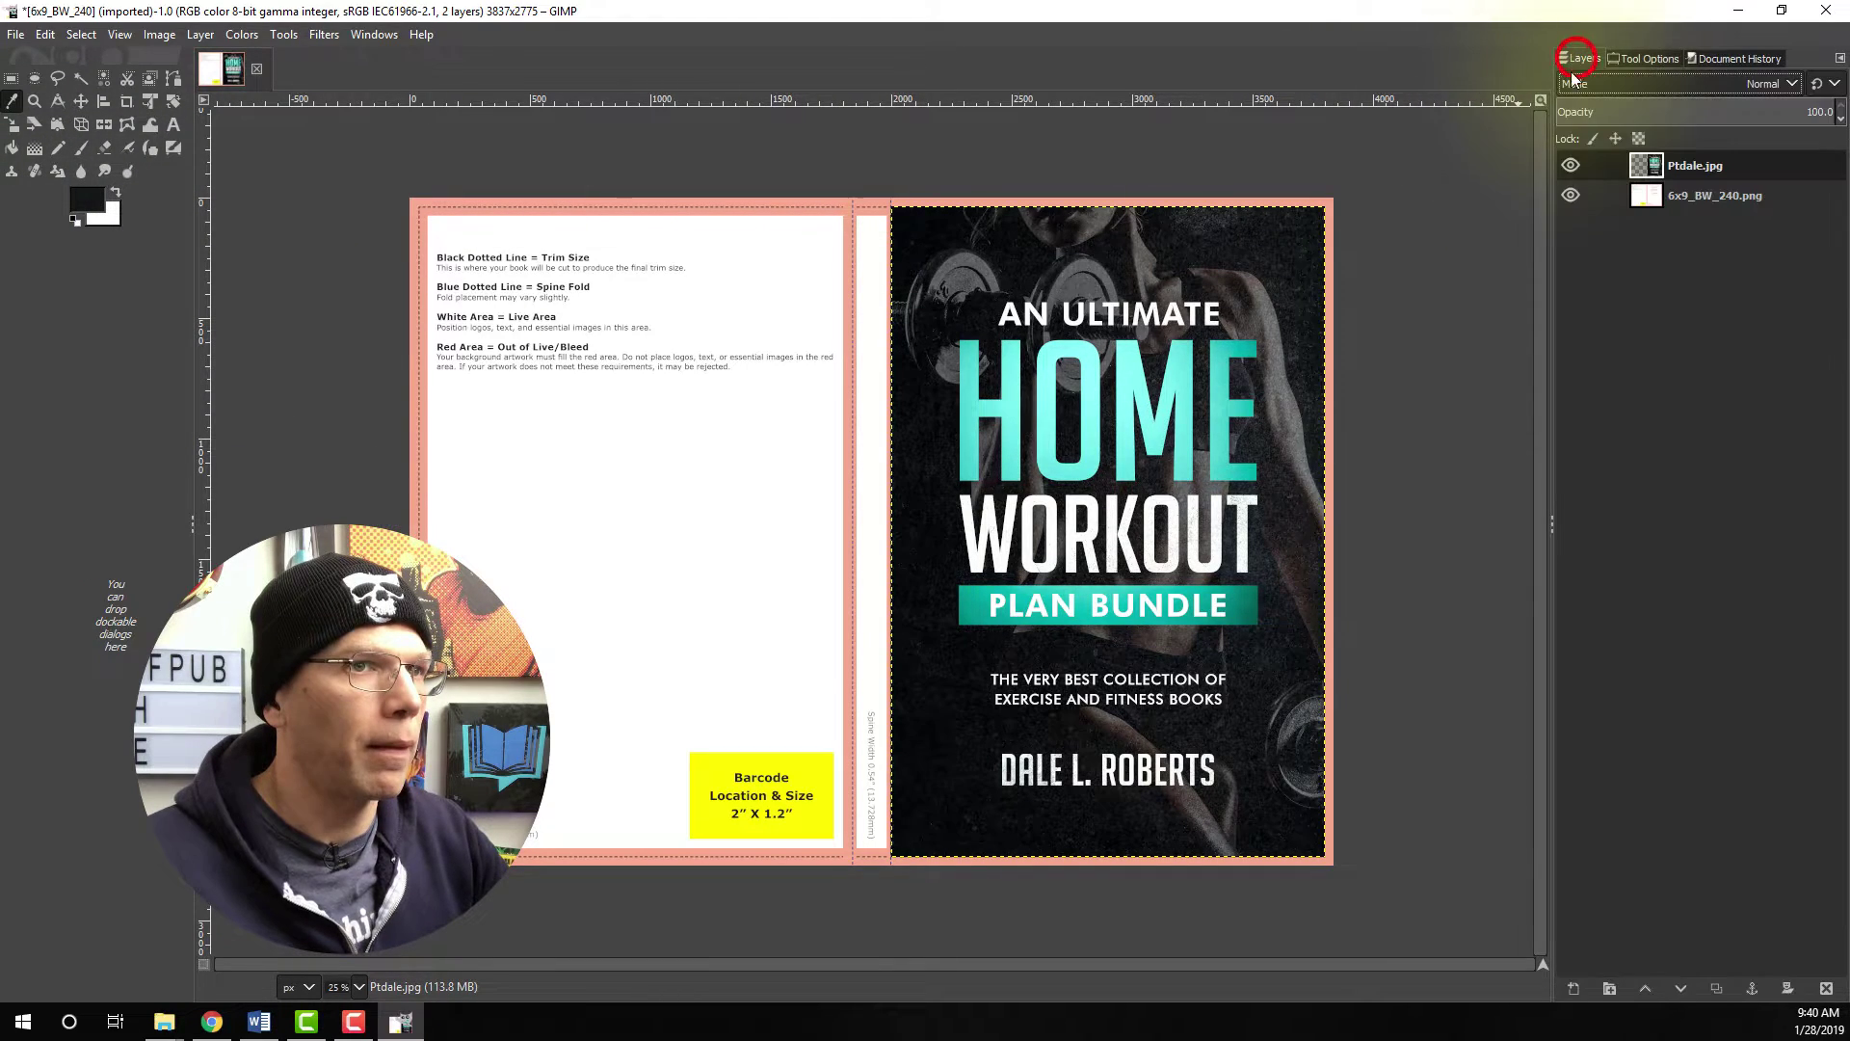
{"action": "left_click", "coordinate": [1646, 195]}
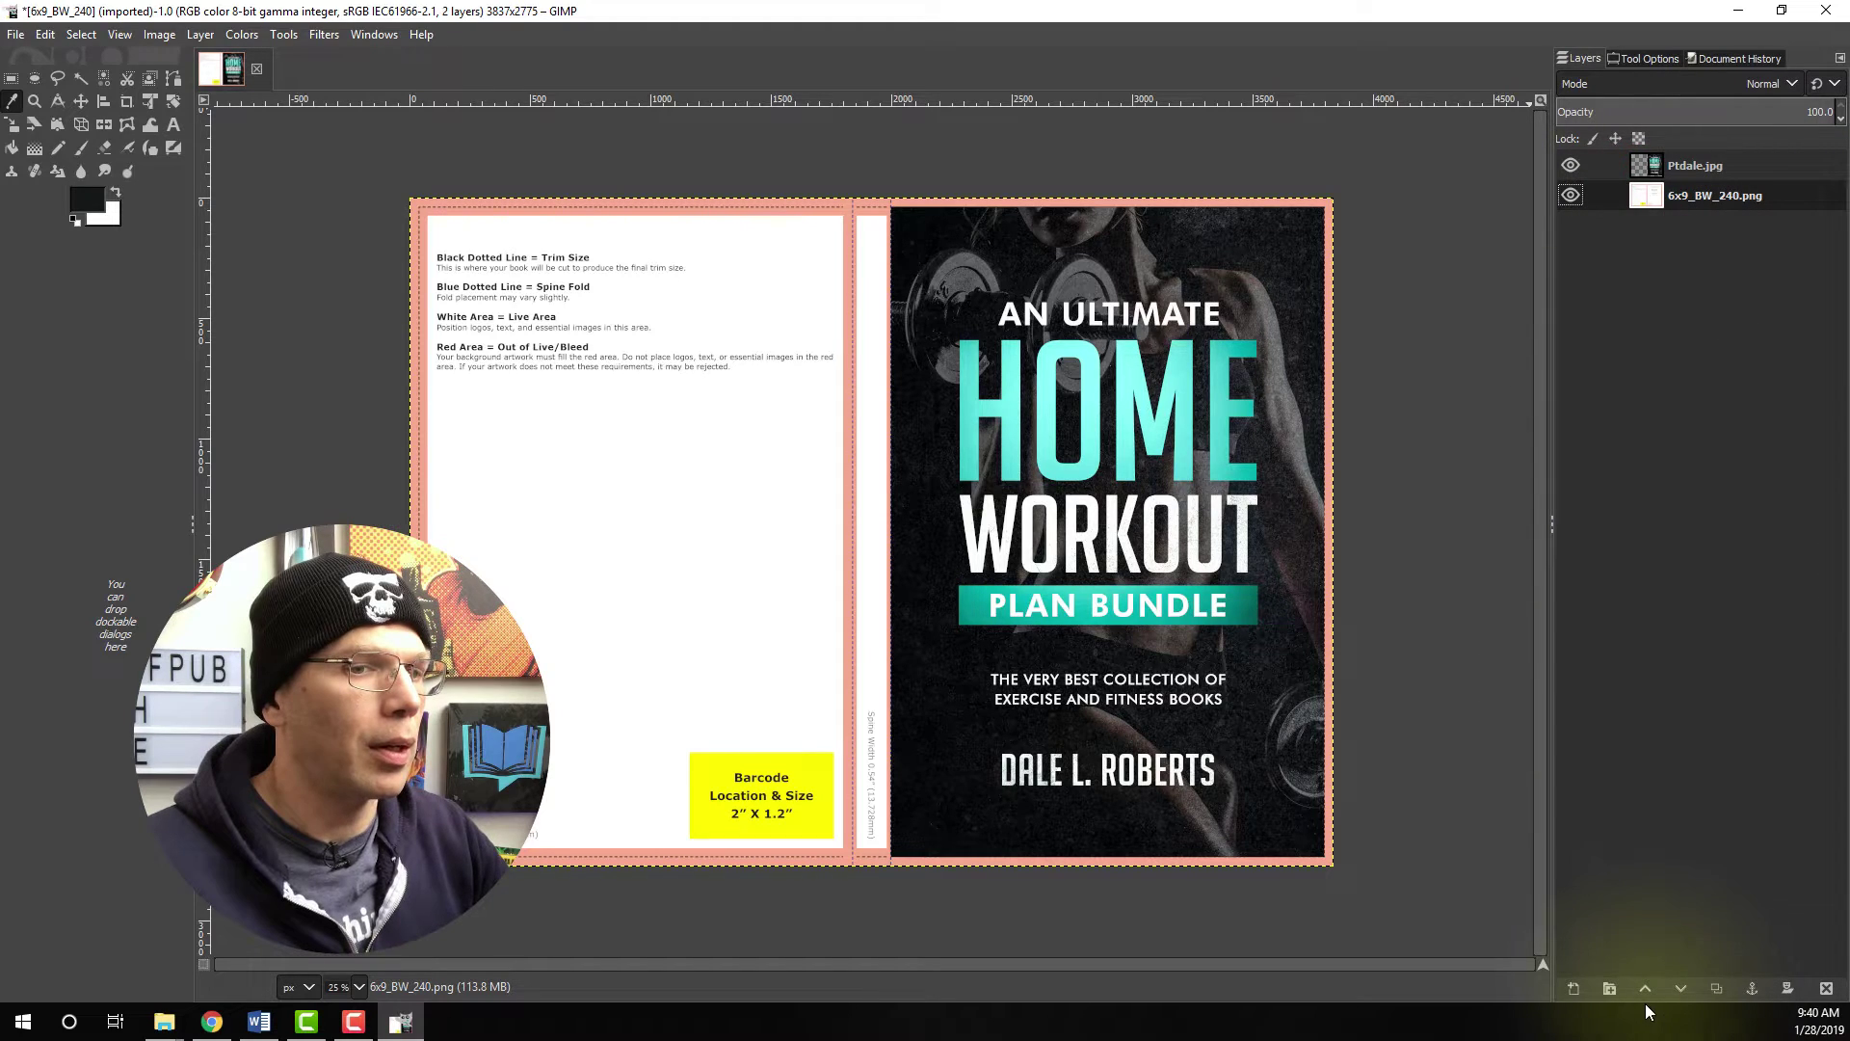
{"action": "left_click", "coordinate": [1723, 988]}
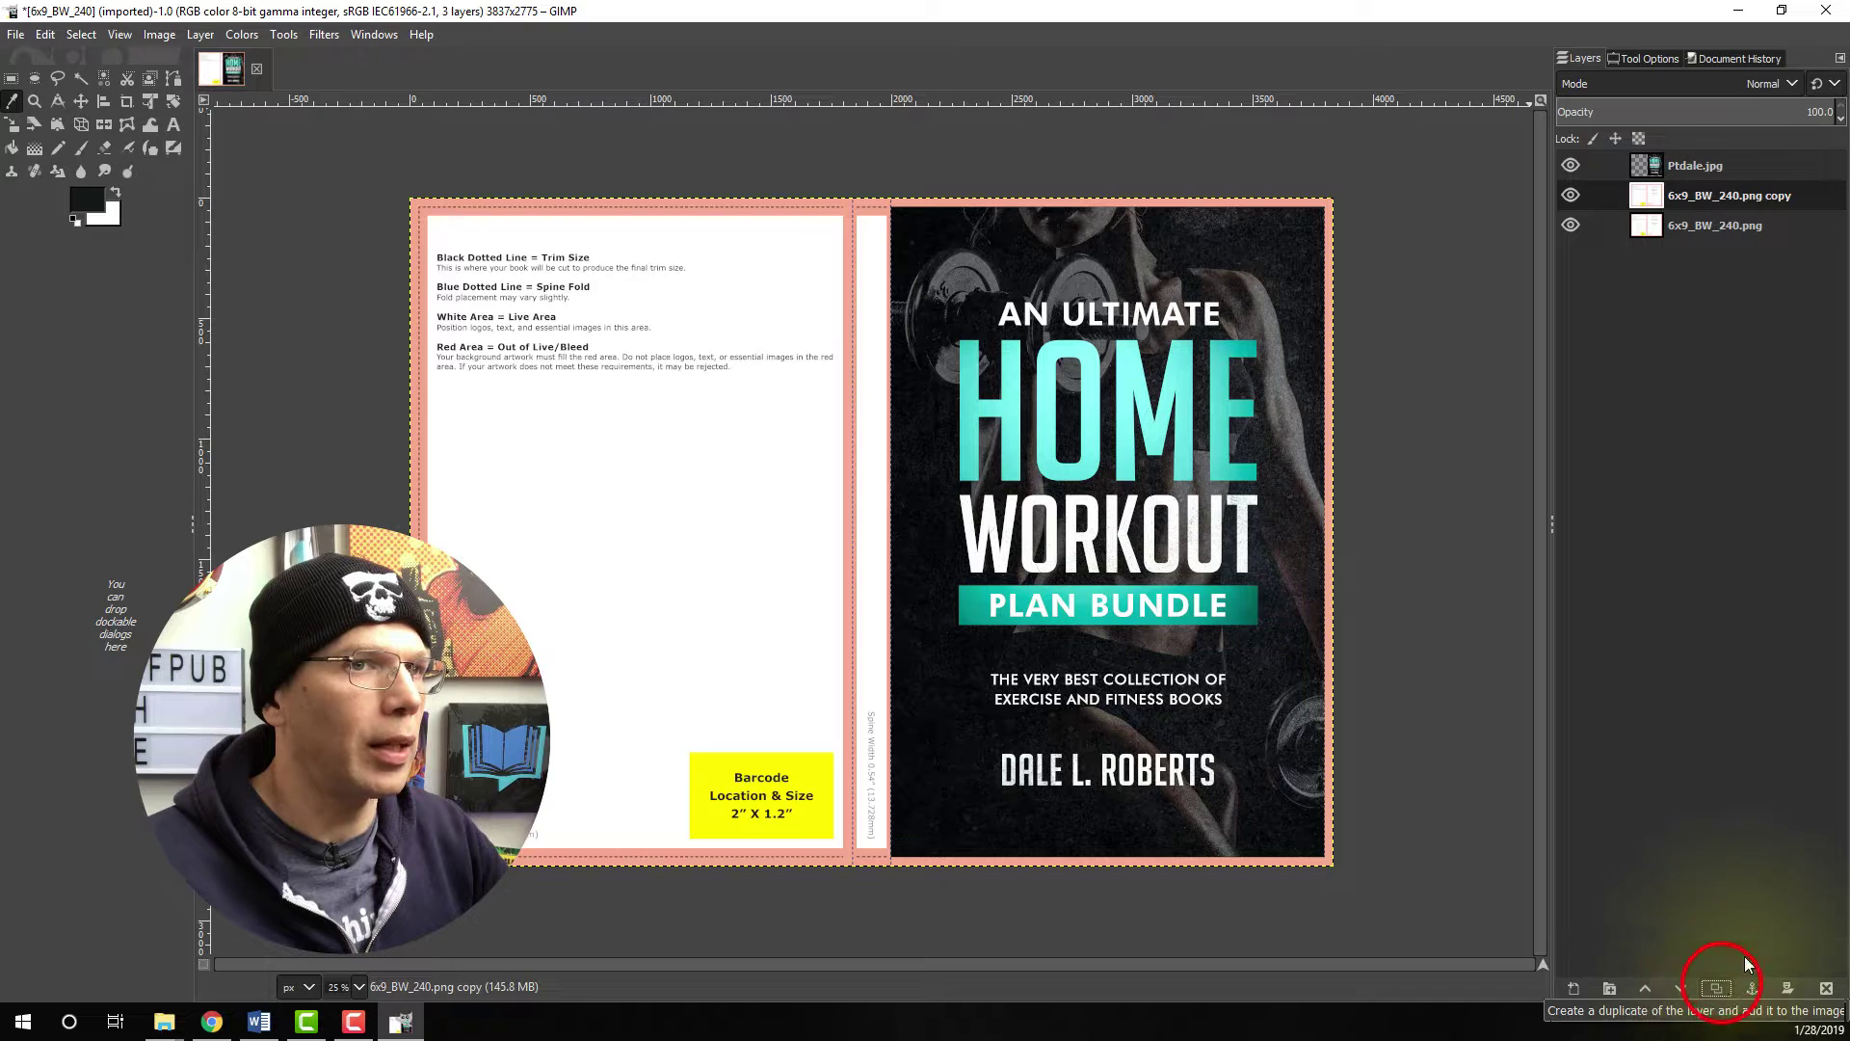
- Fill the duplicated template layer with the sampled dark foreground color and hide it, leaving the original template visible
{"action": "left_click", "coordinate": [1571, 226]}
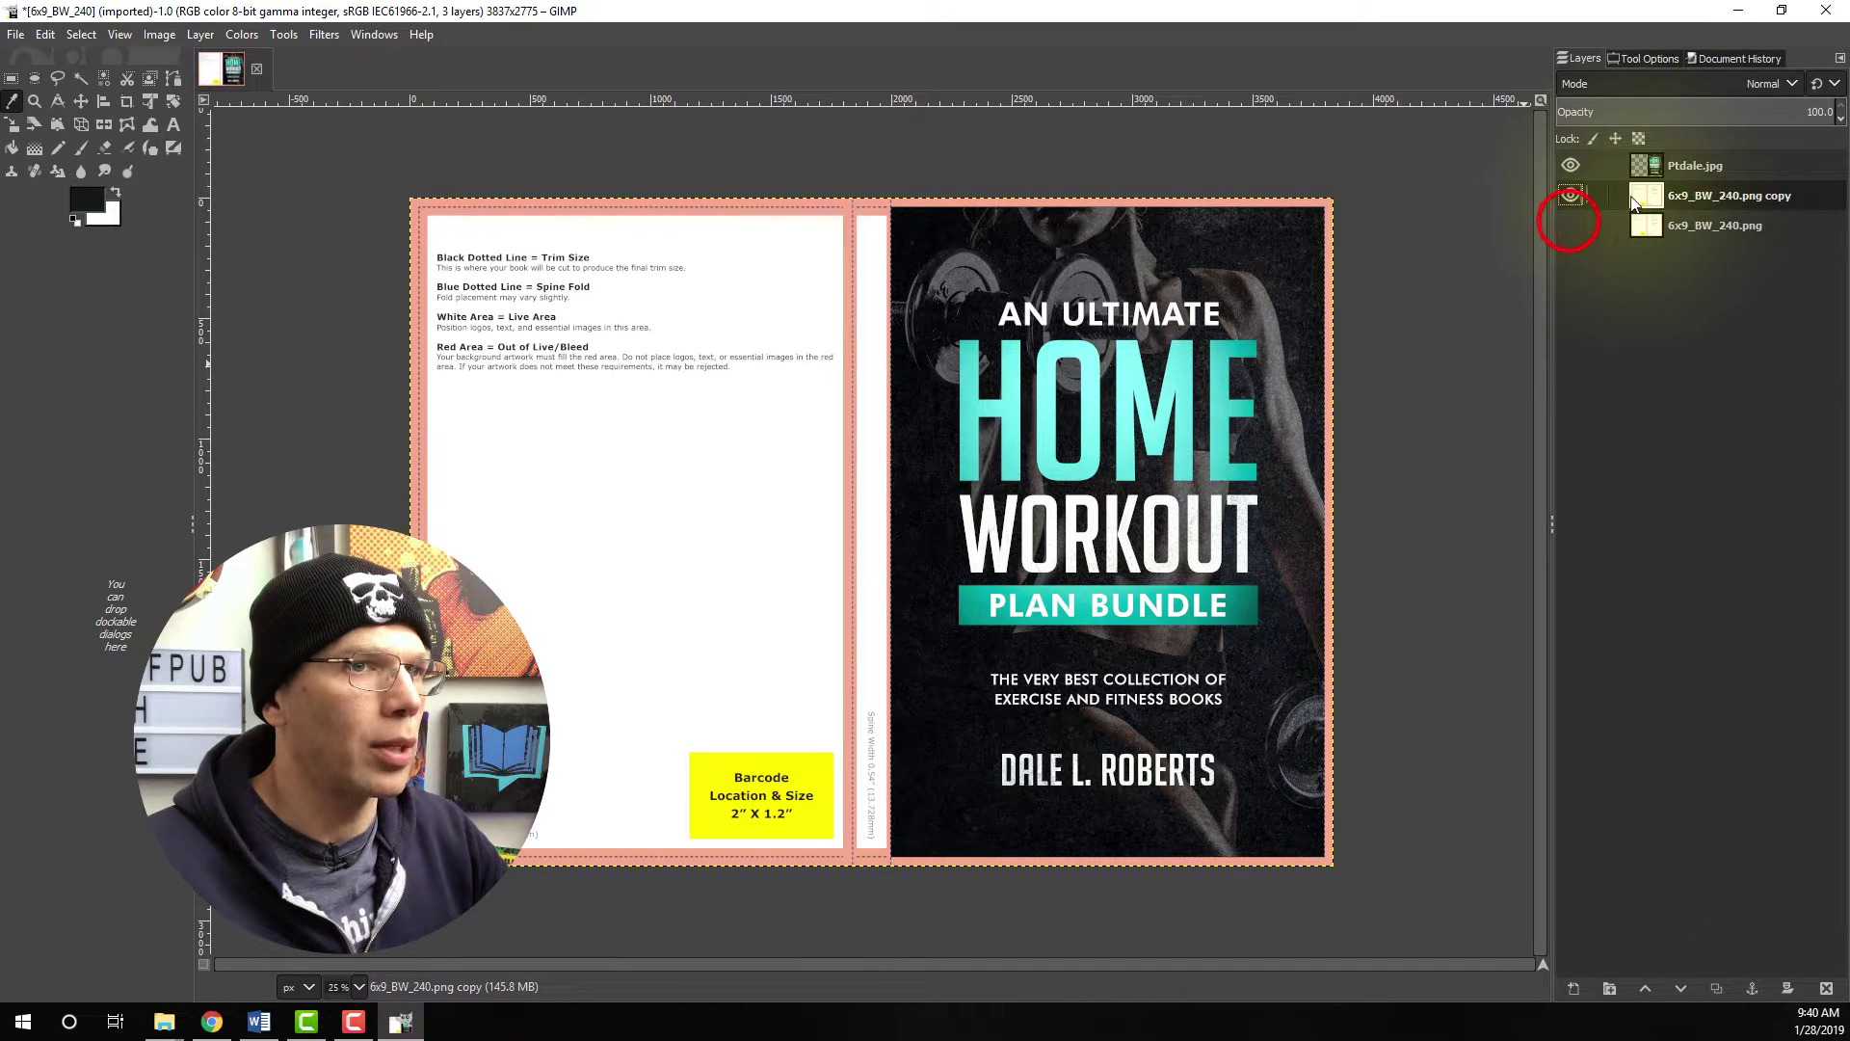
{"action": "left_click", "coordinate": [1647, 197]}
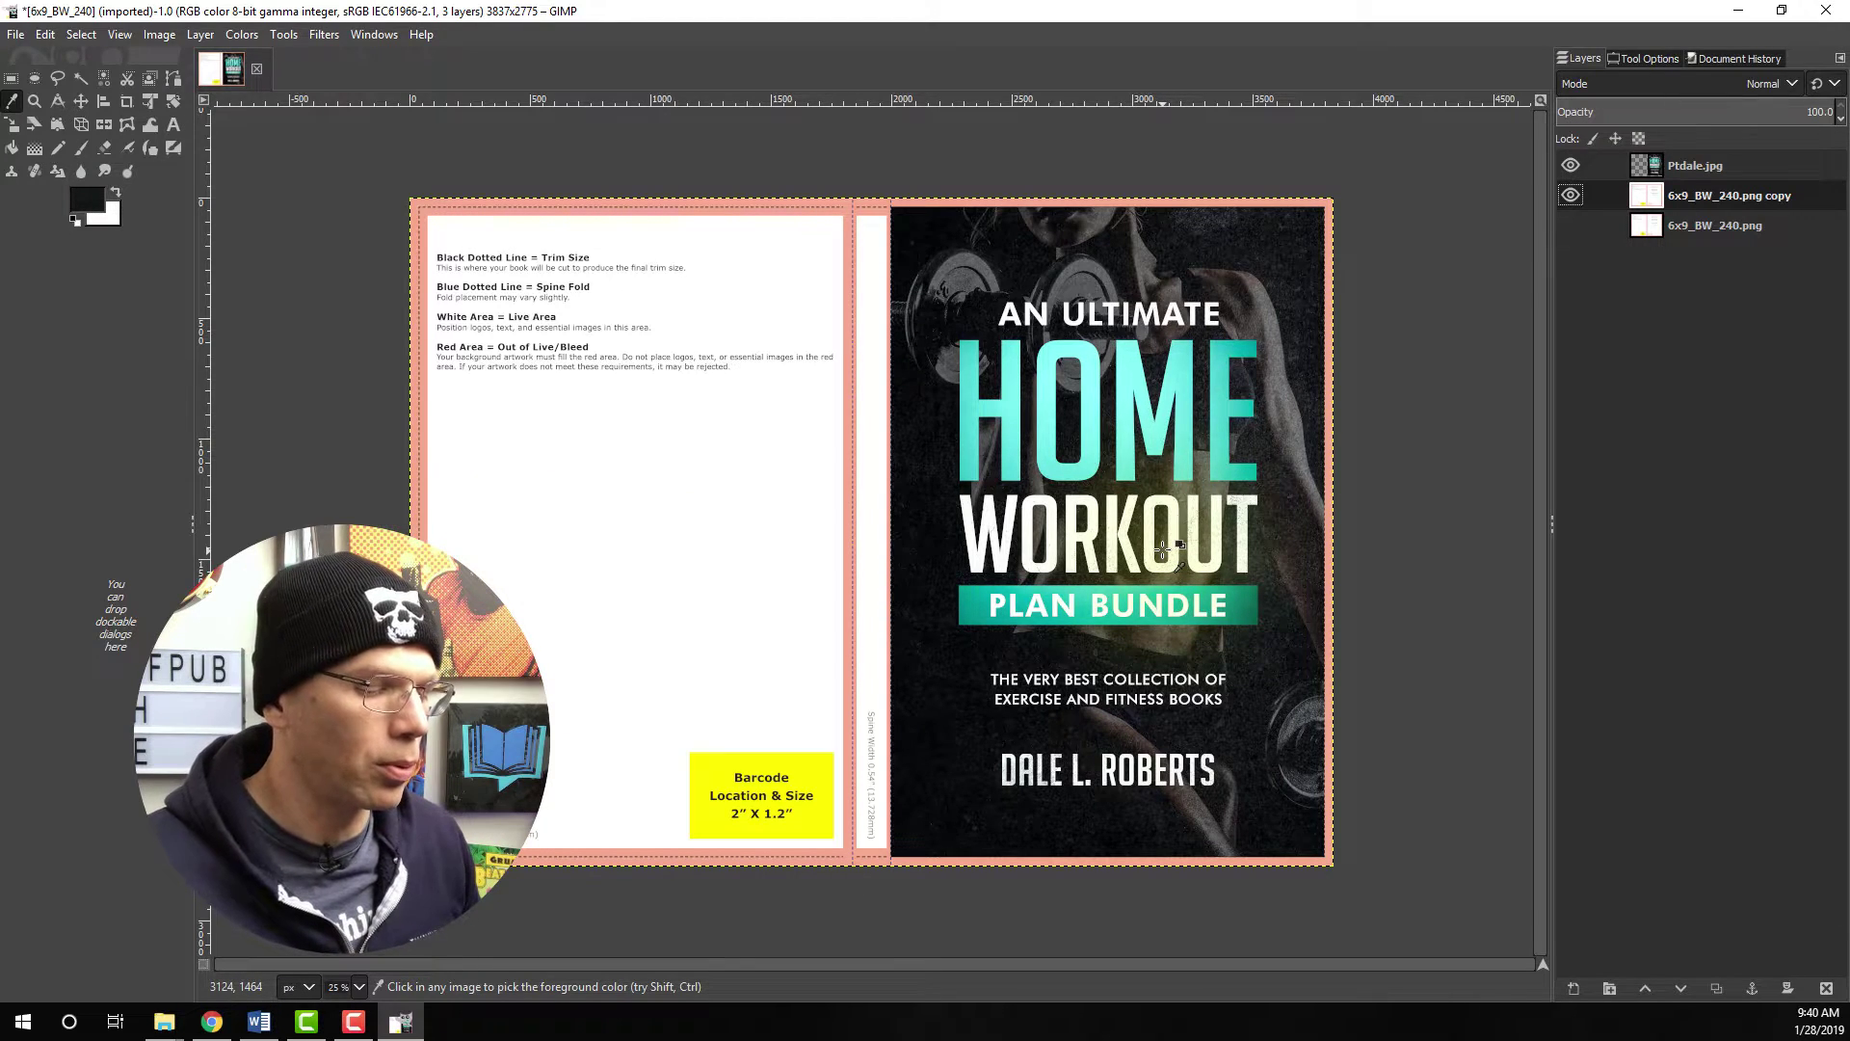
{"action": "key", "text": "ctrl+comma"}
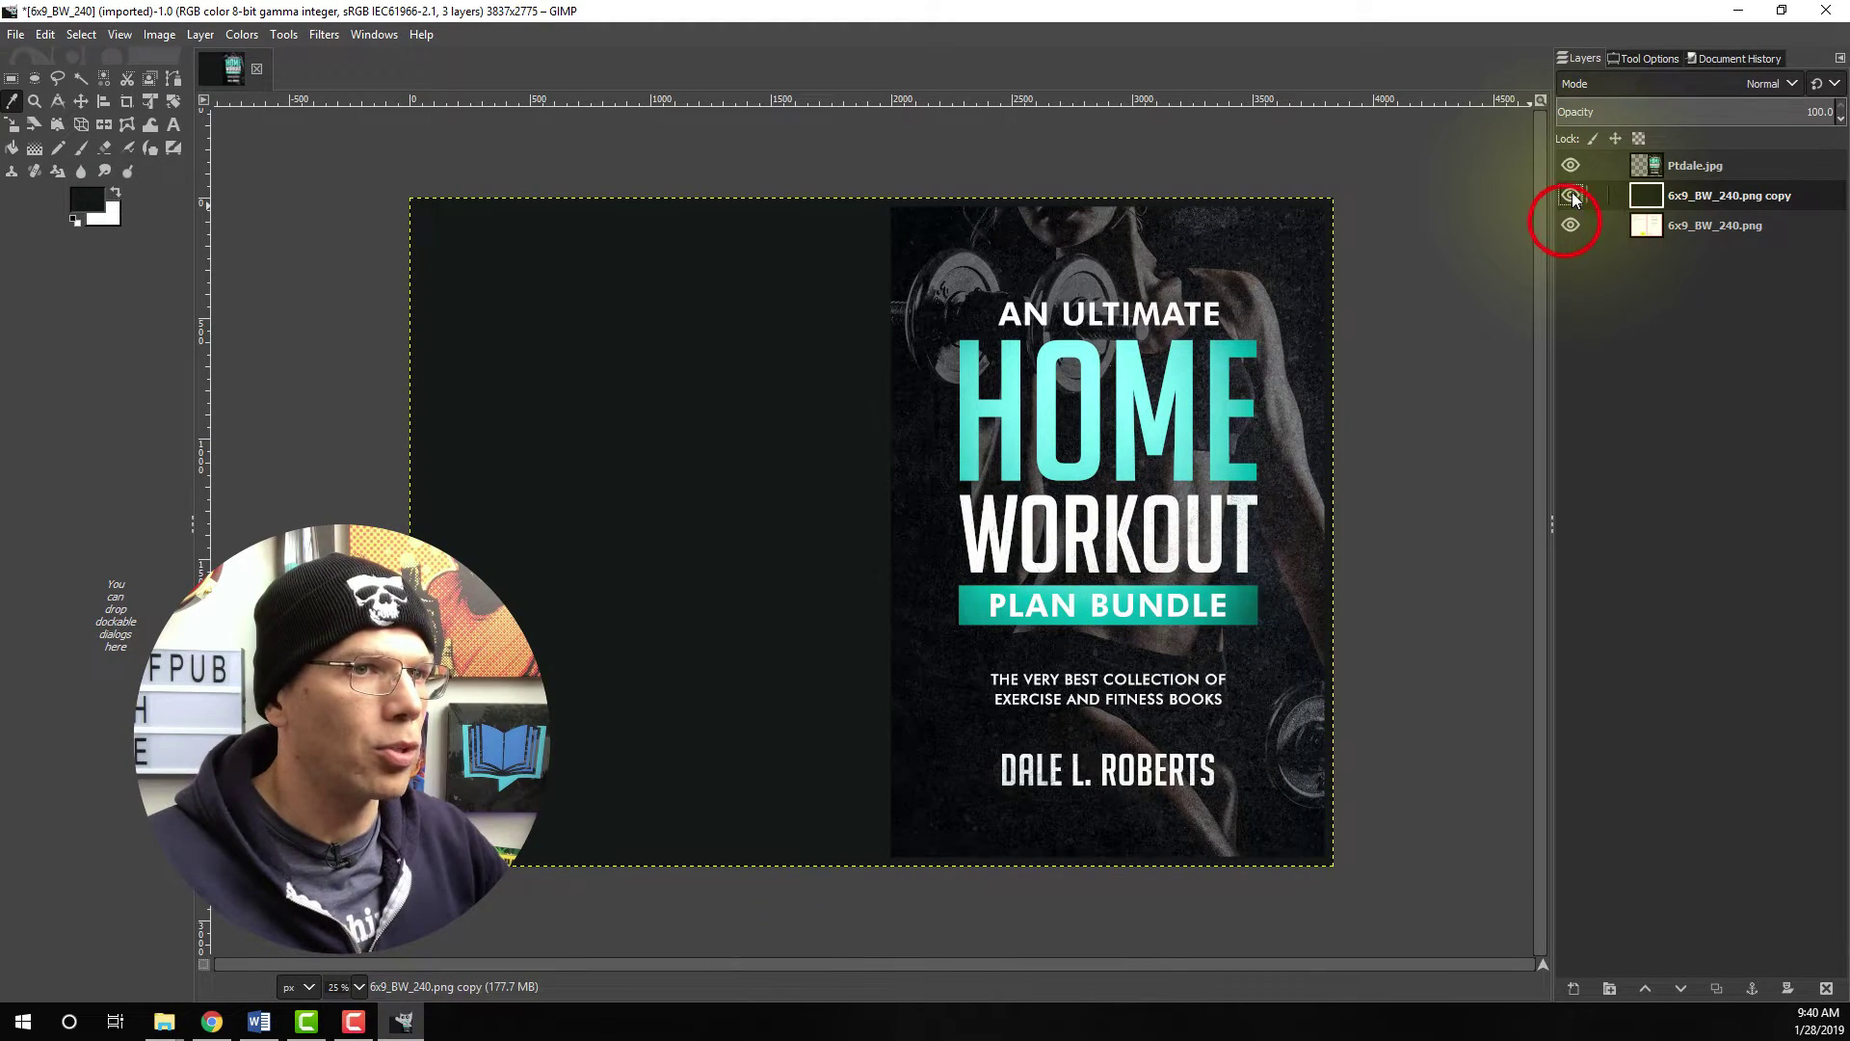
{"action": "left_click", "coordinate": [1571, 195]}
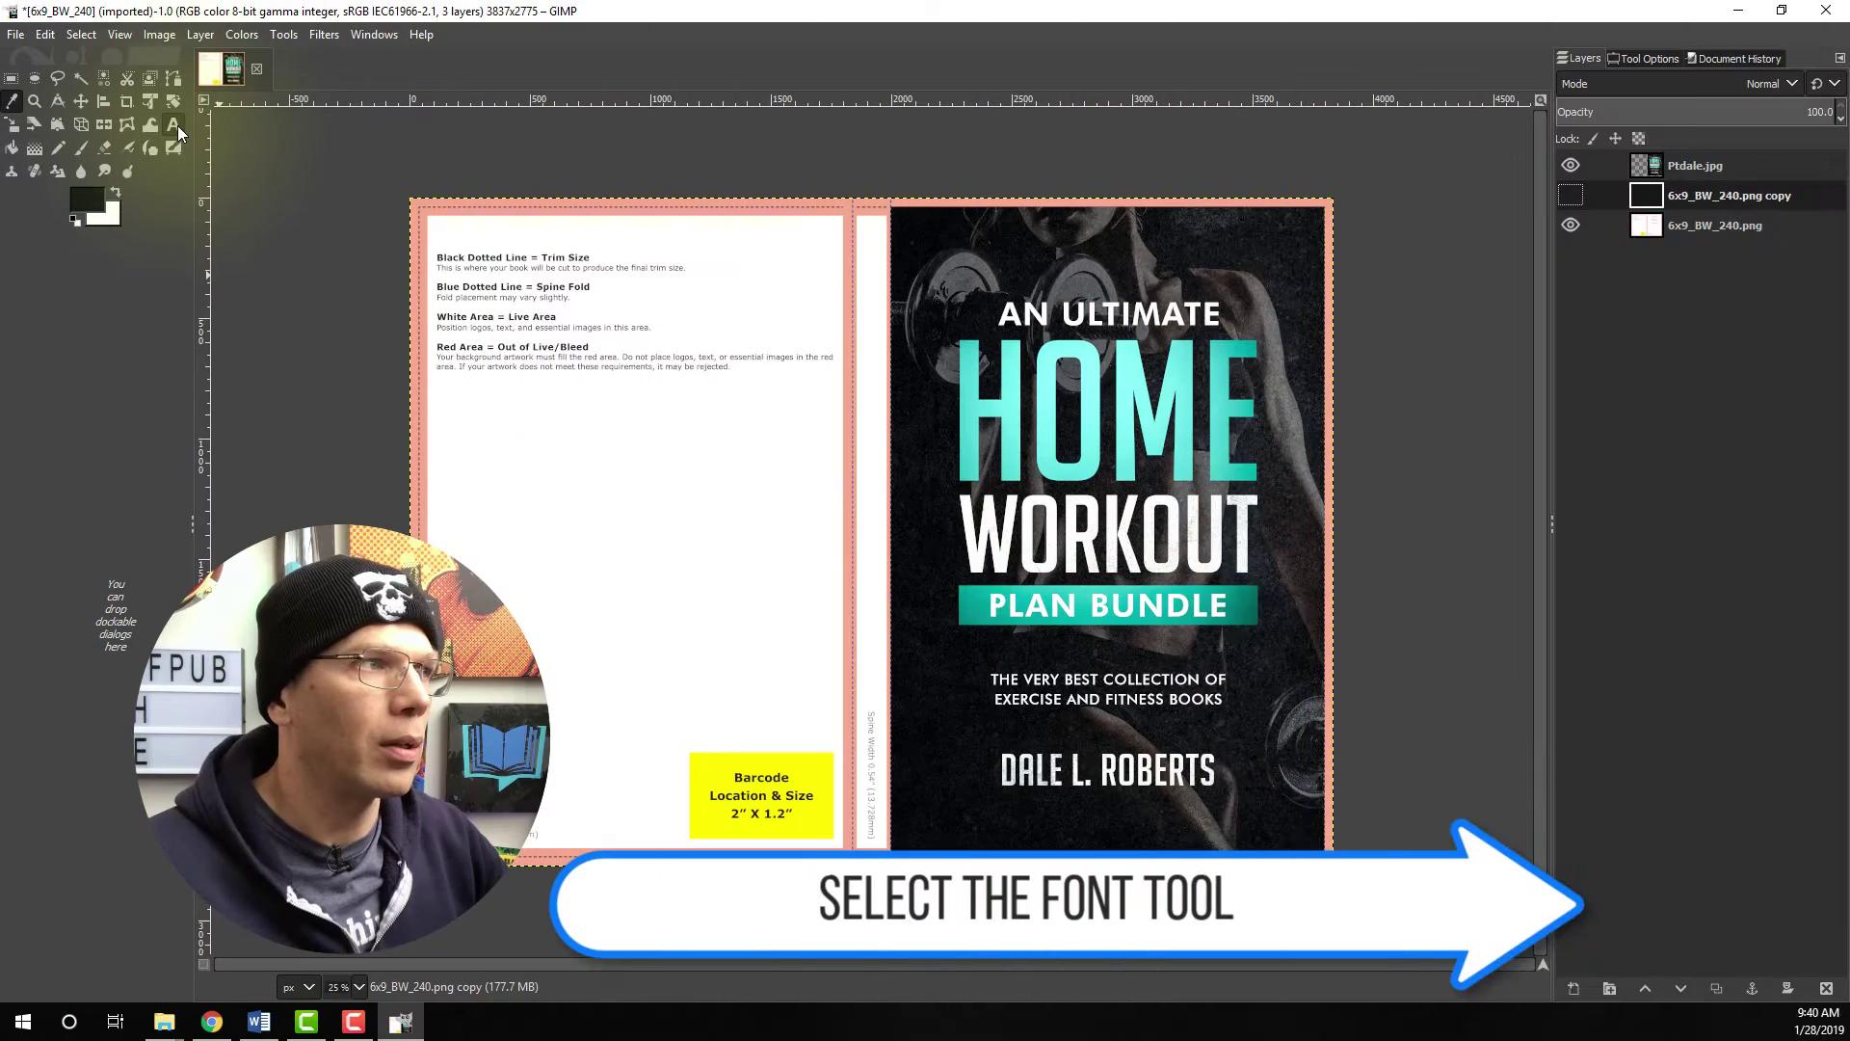
- Draw a text box across the top of the back cover and paste in the Word document's heading "All the Workouts You'll Ever Need in One Book"
{"action": "left_click", "coordinate": [174, 125]}
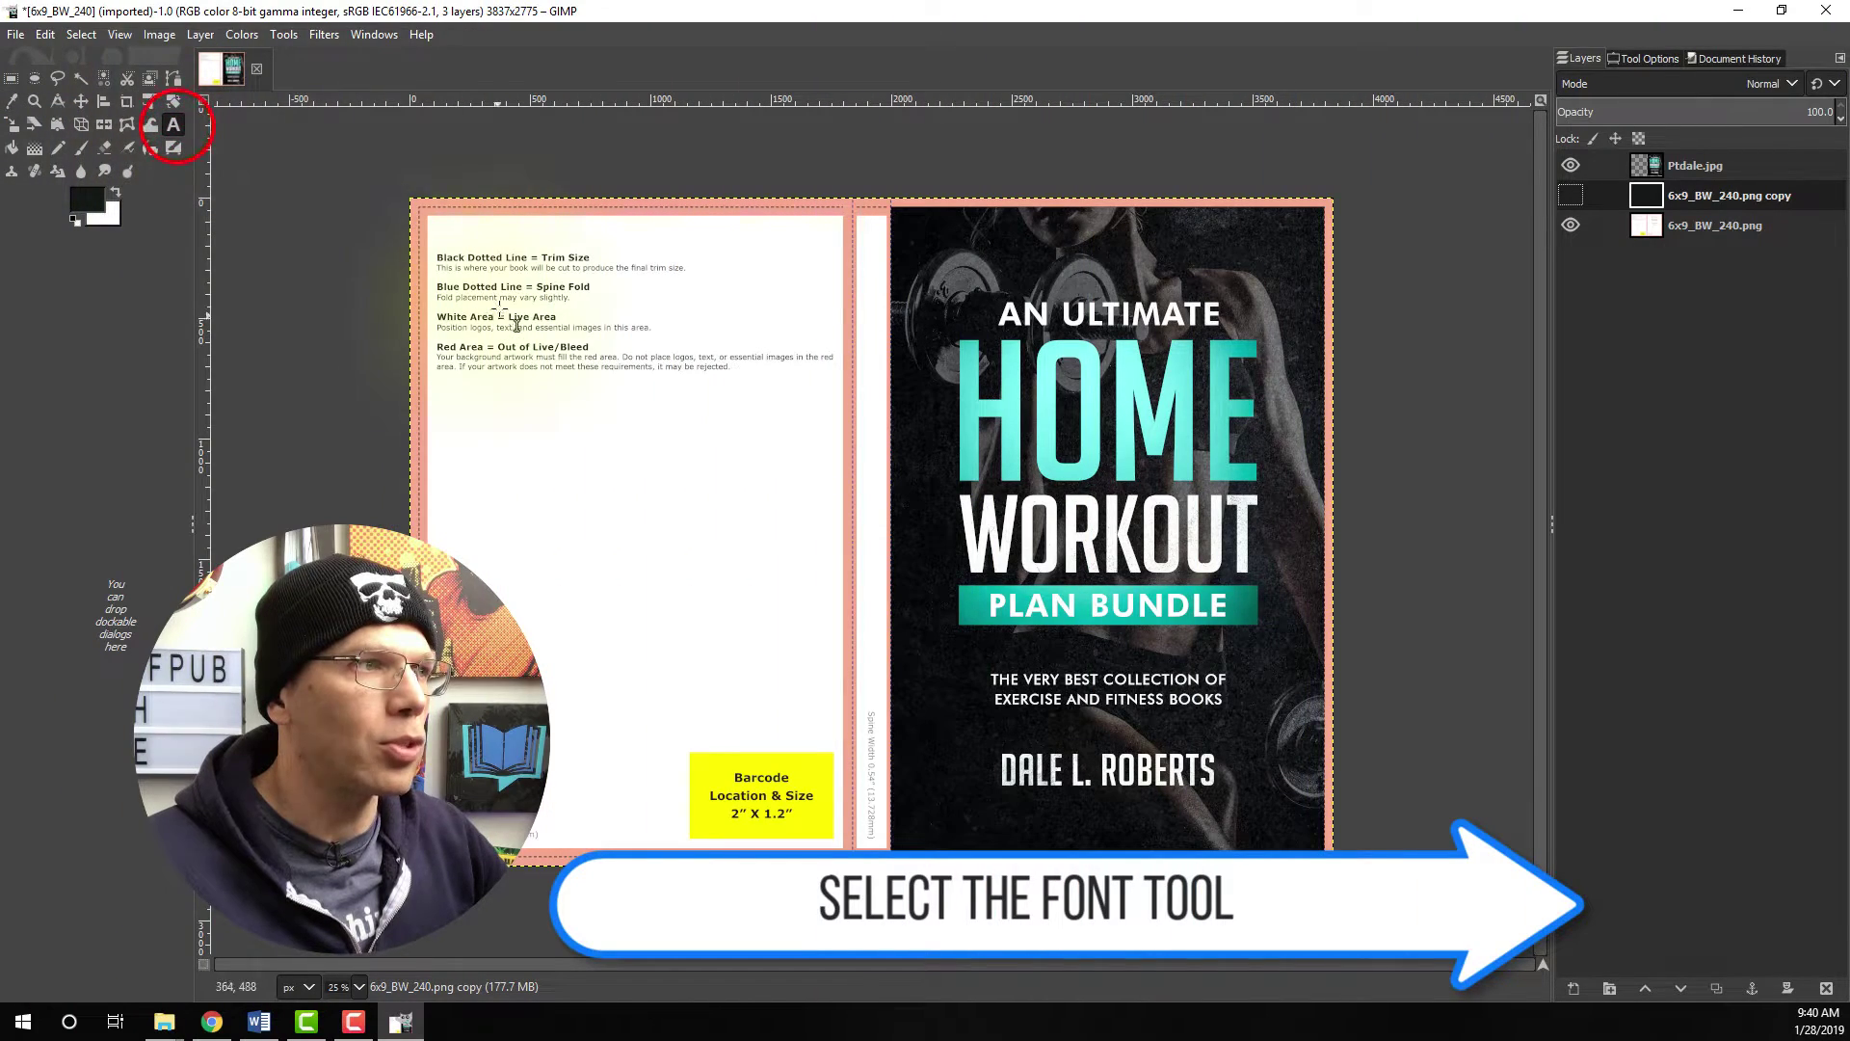
{"action": "left_click_drag", "start_coordinate": [439, 224], "coordinate": [834, 309]}
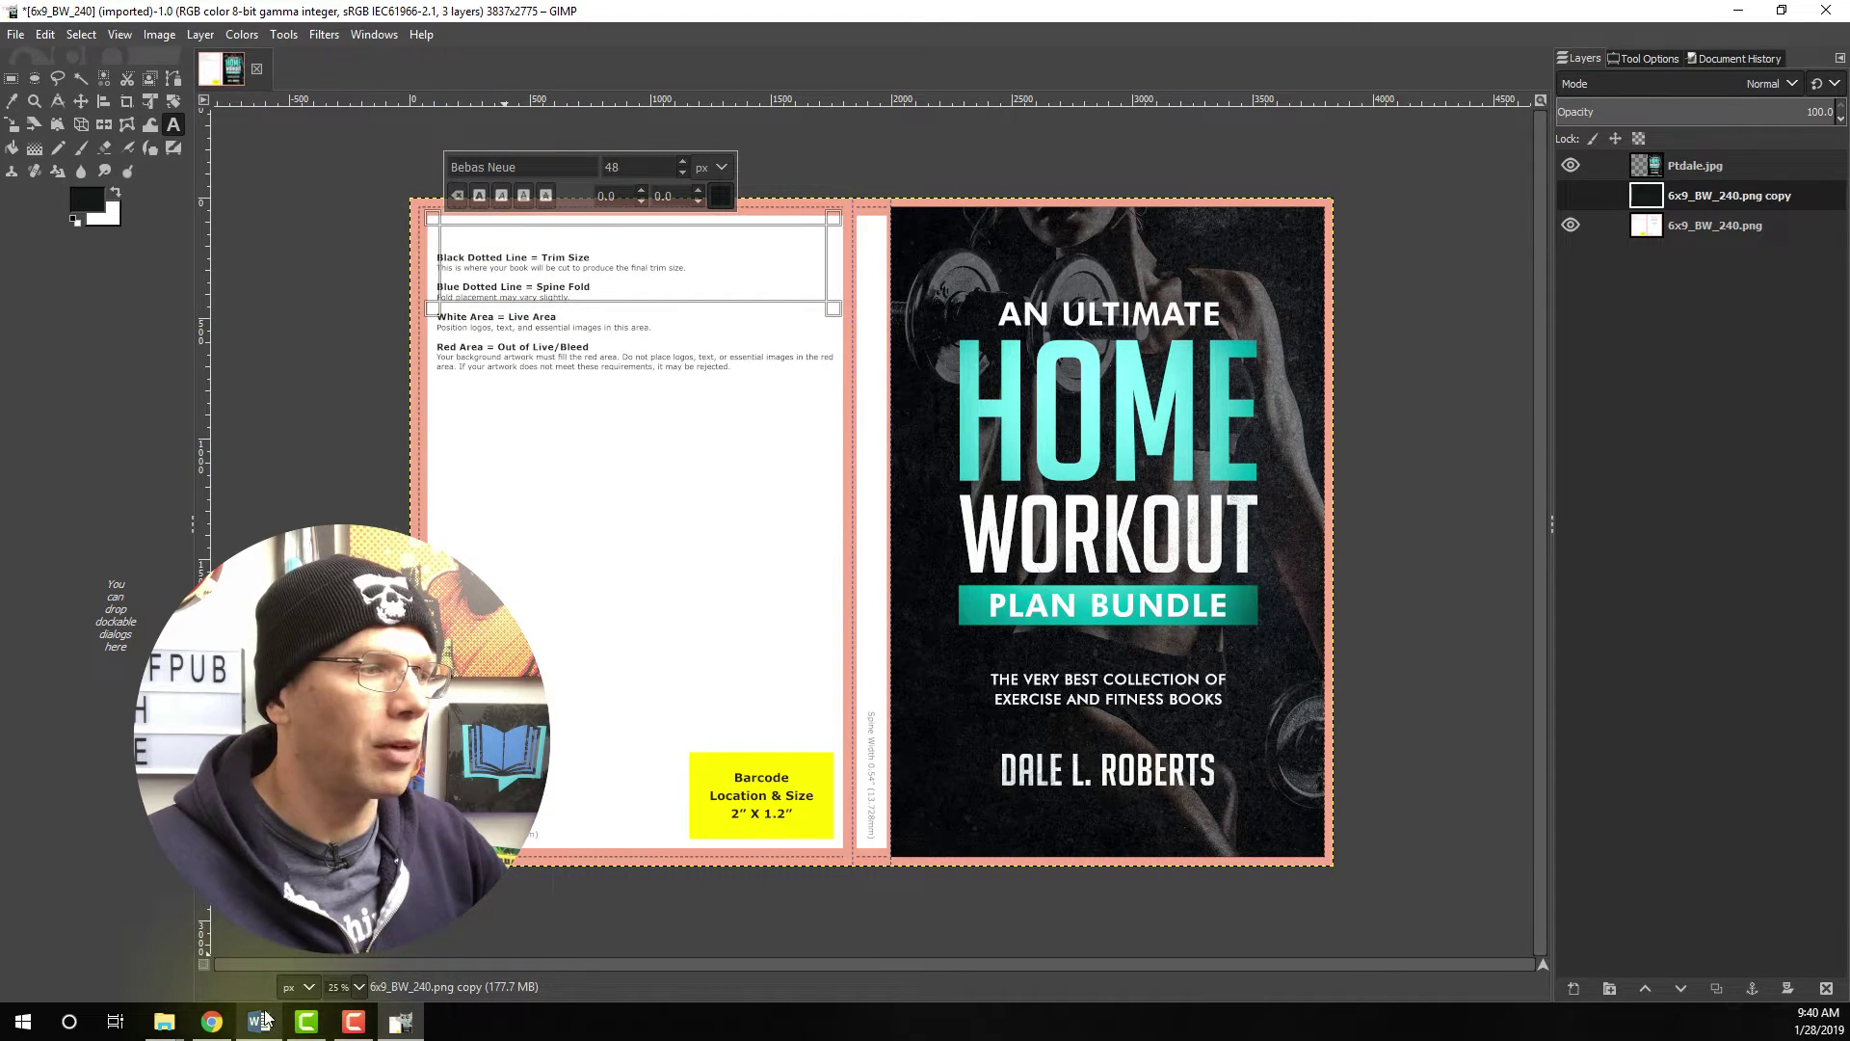
{"action": "mouse_move", "coordinate": [263, 1019]}
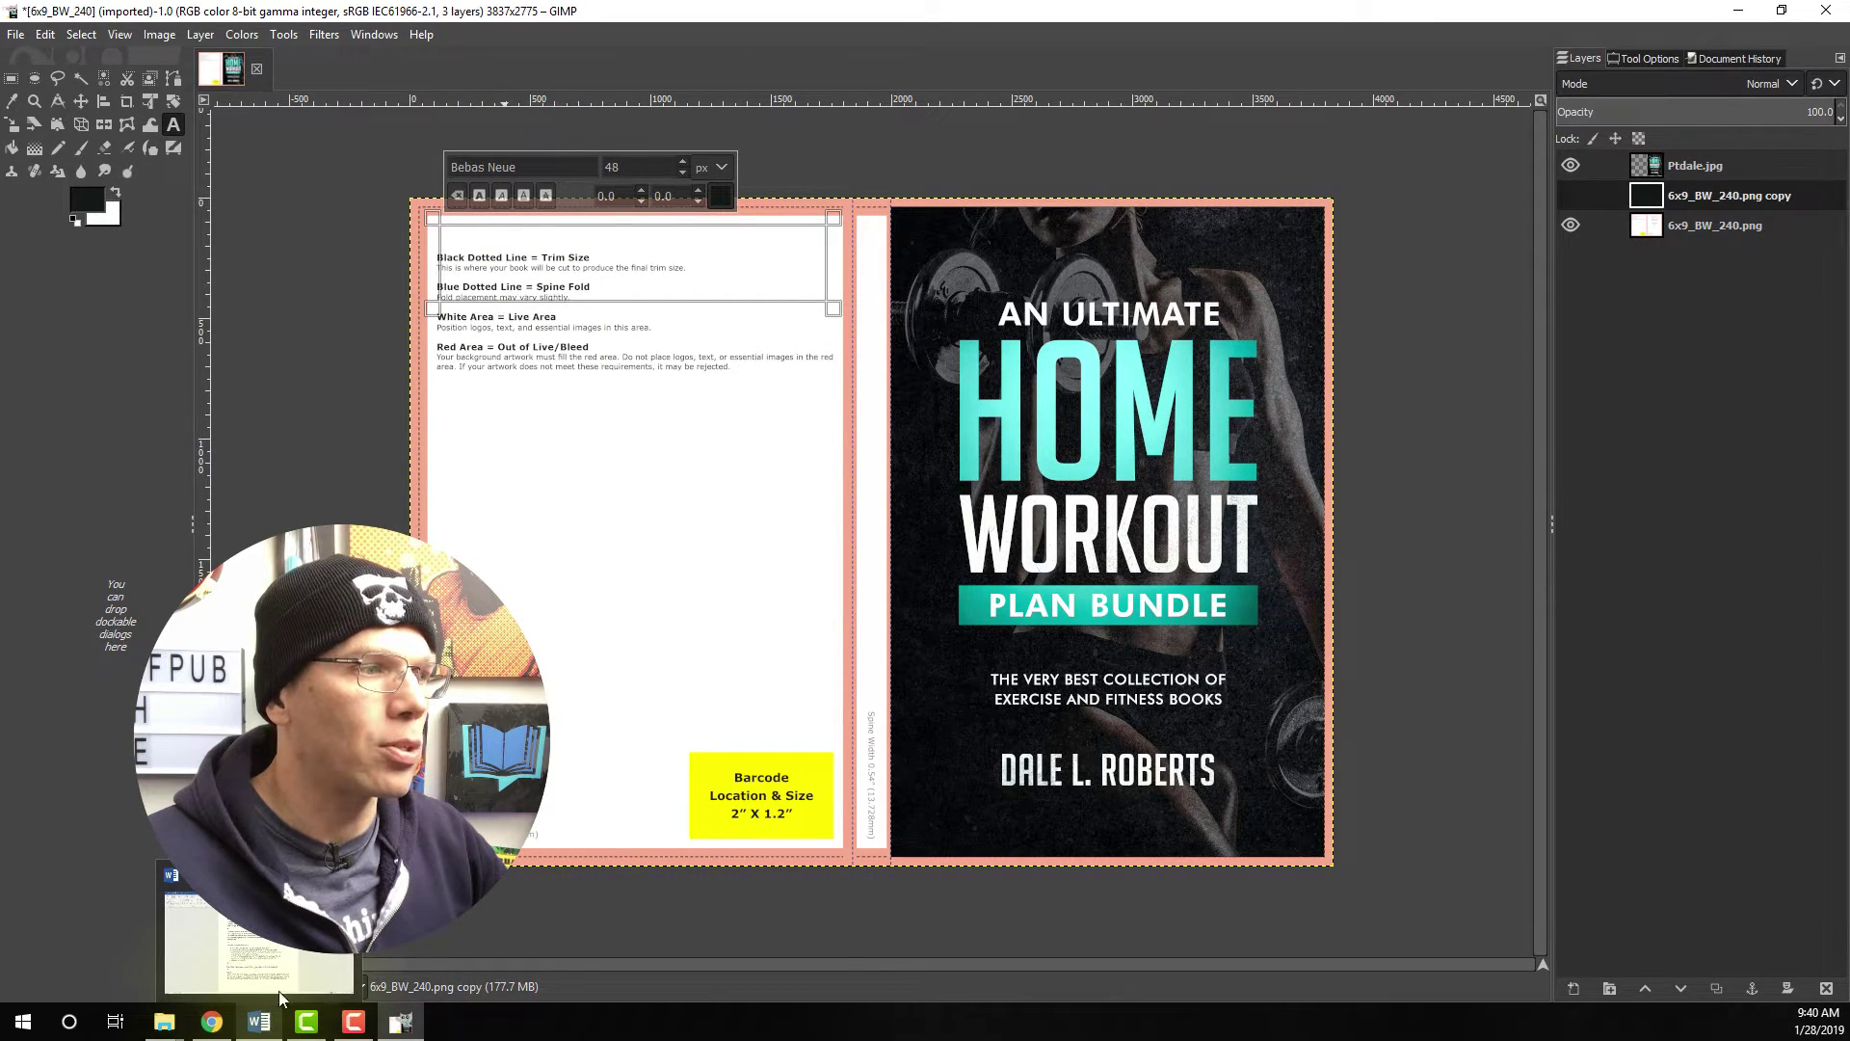
{"action": "left_click", "coordinate": [279, 980]}
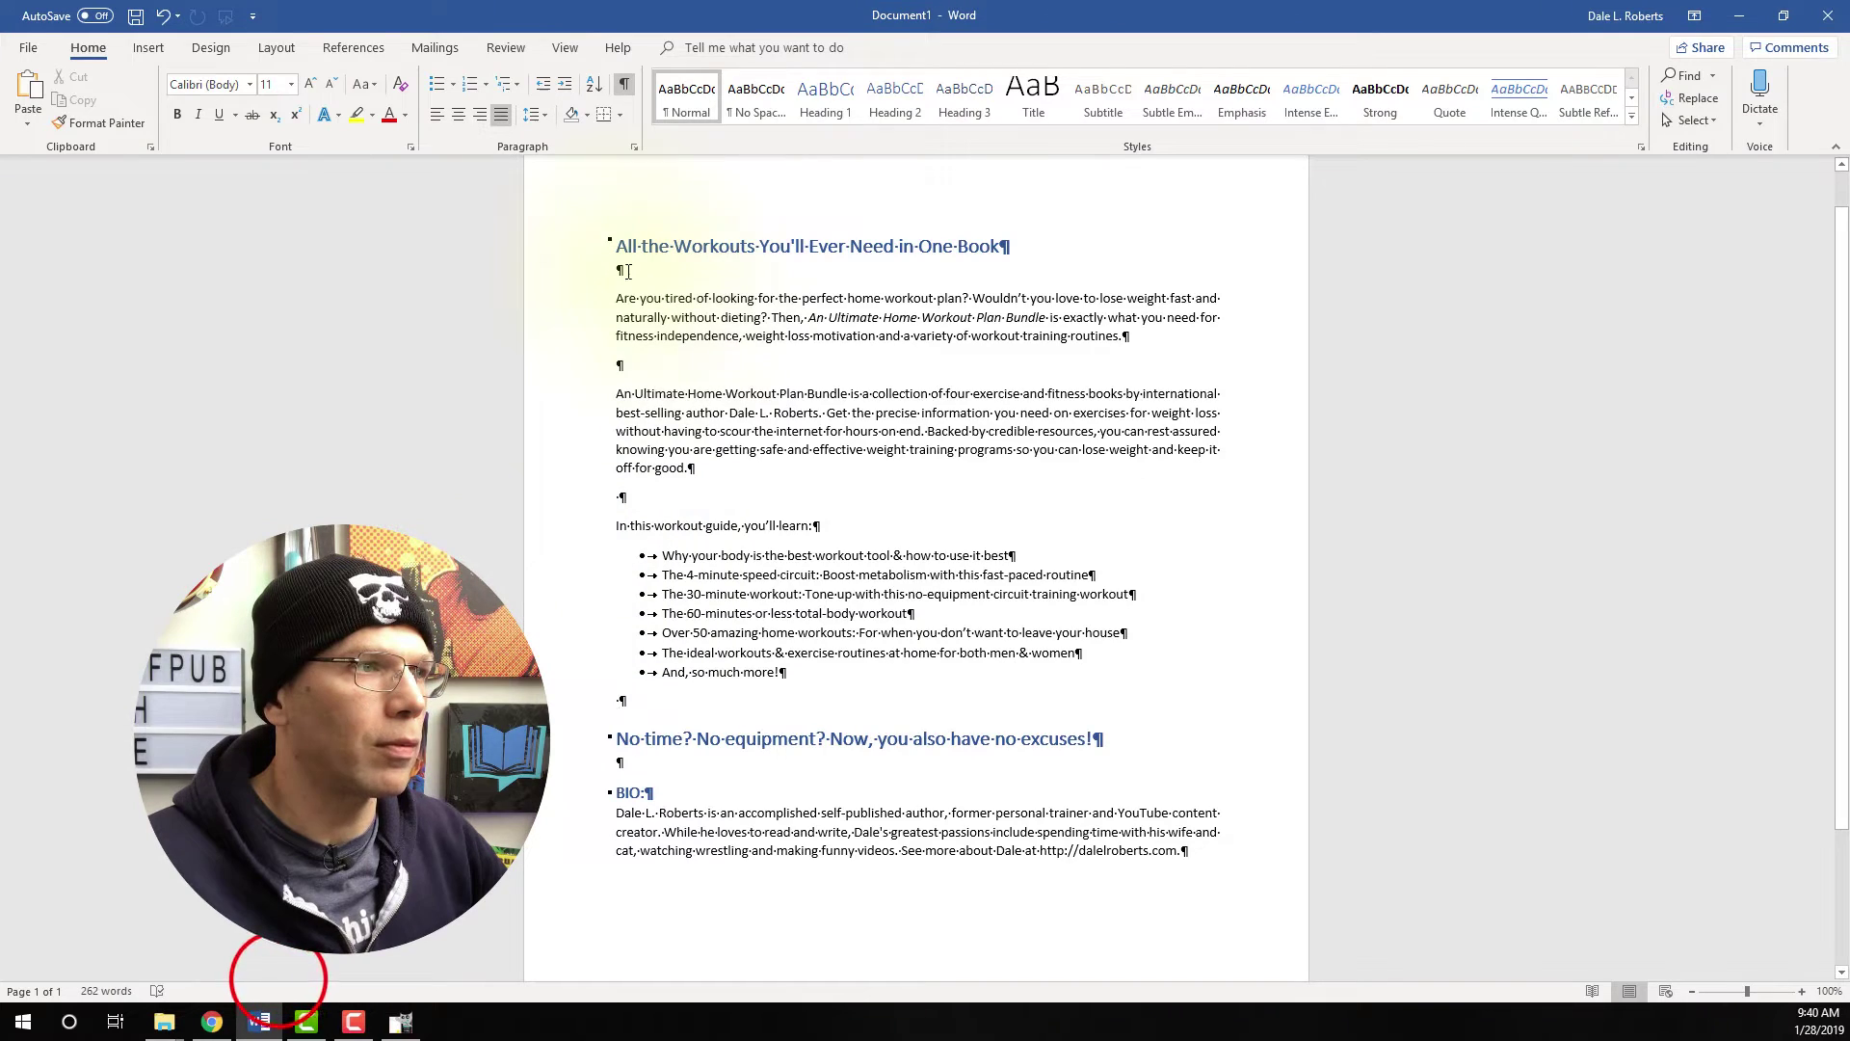
{"action": "triple_click", "coordinate": [622, 244]}
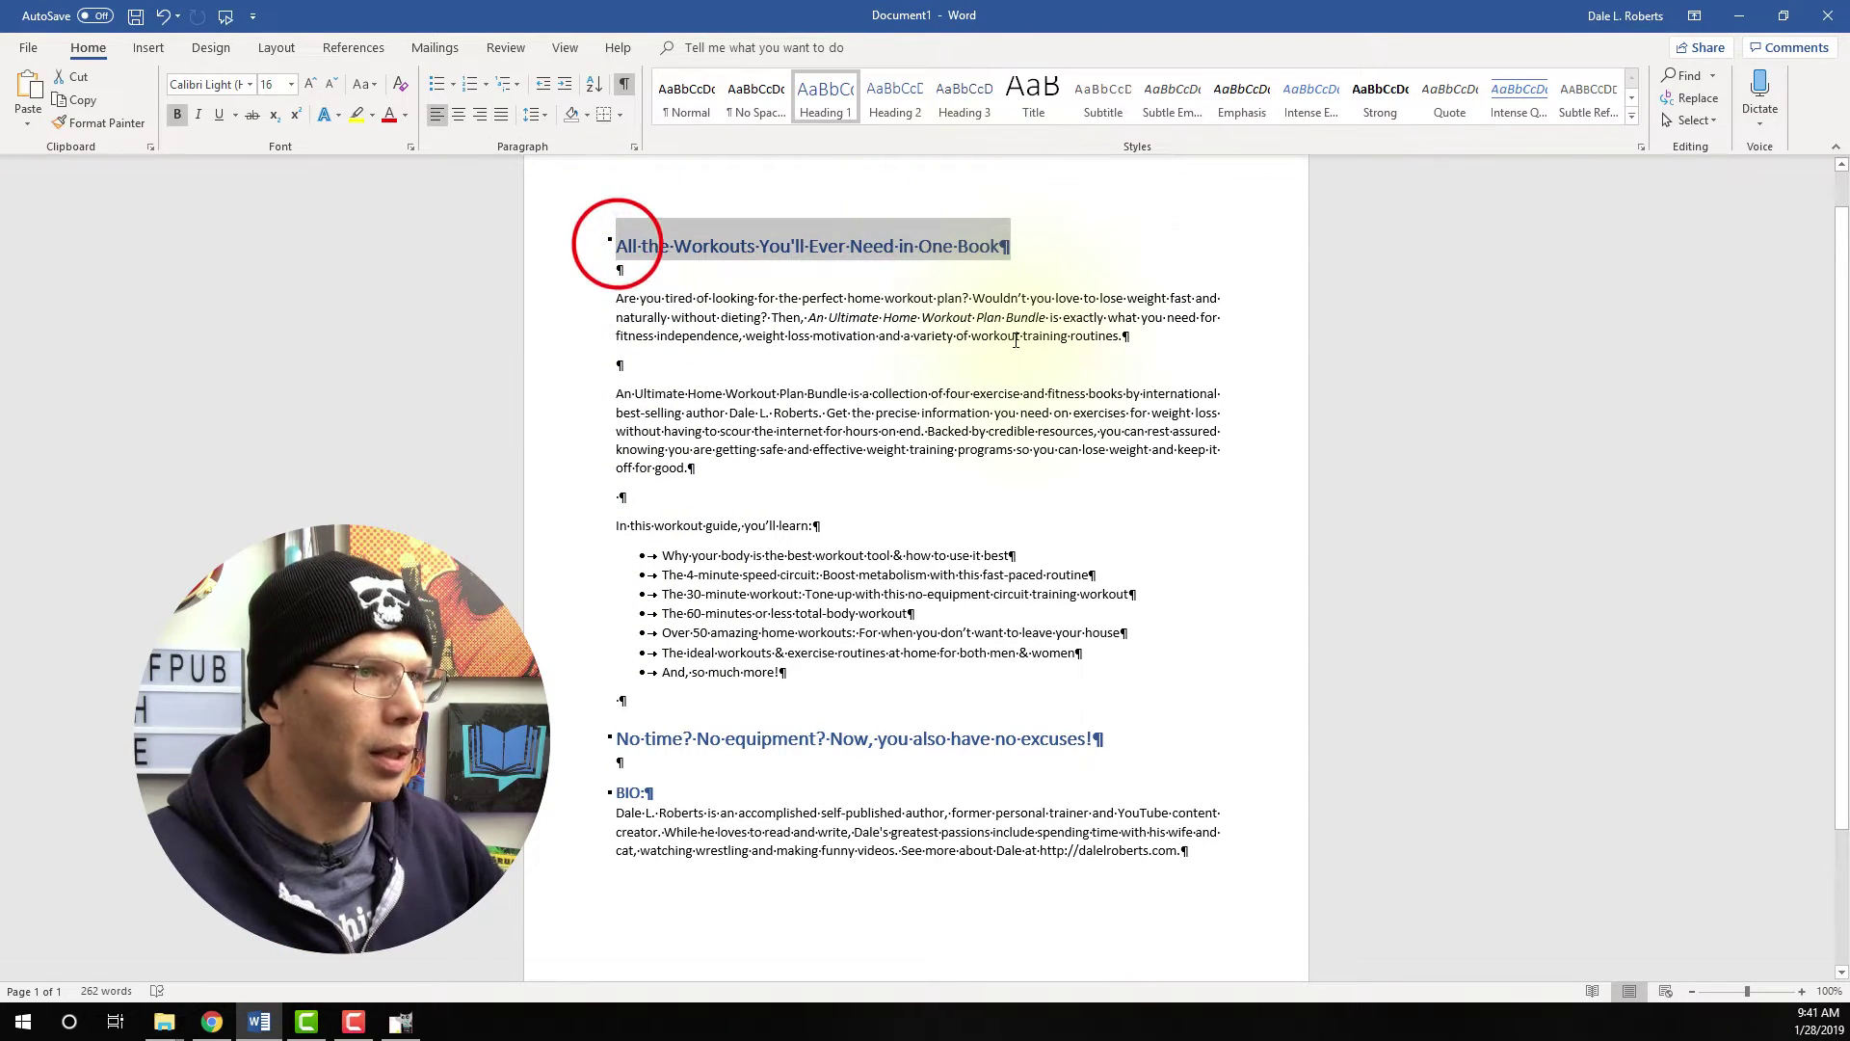
{"action": "key", "text": "ctrl+c"}
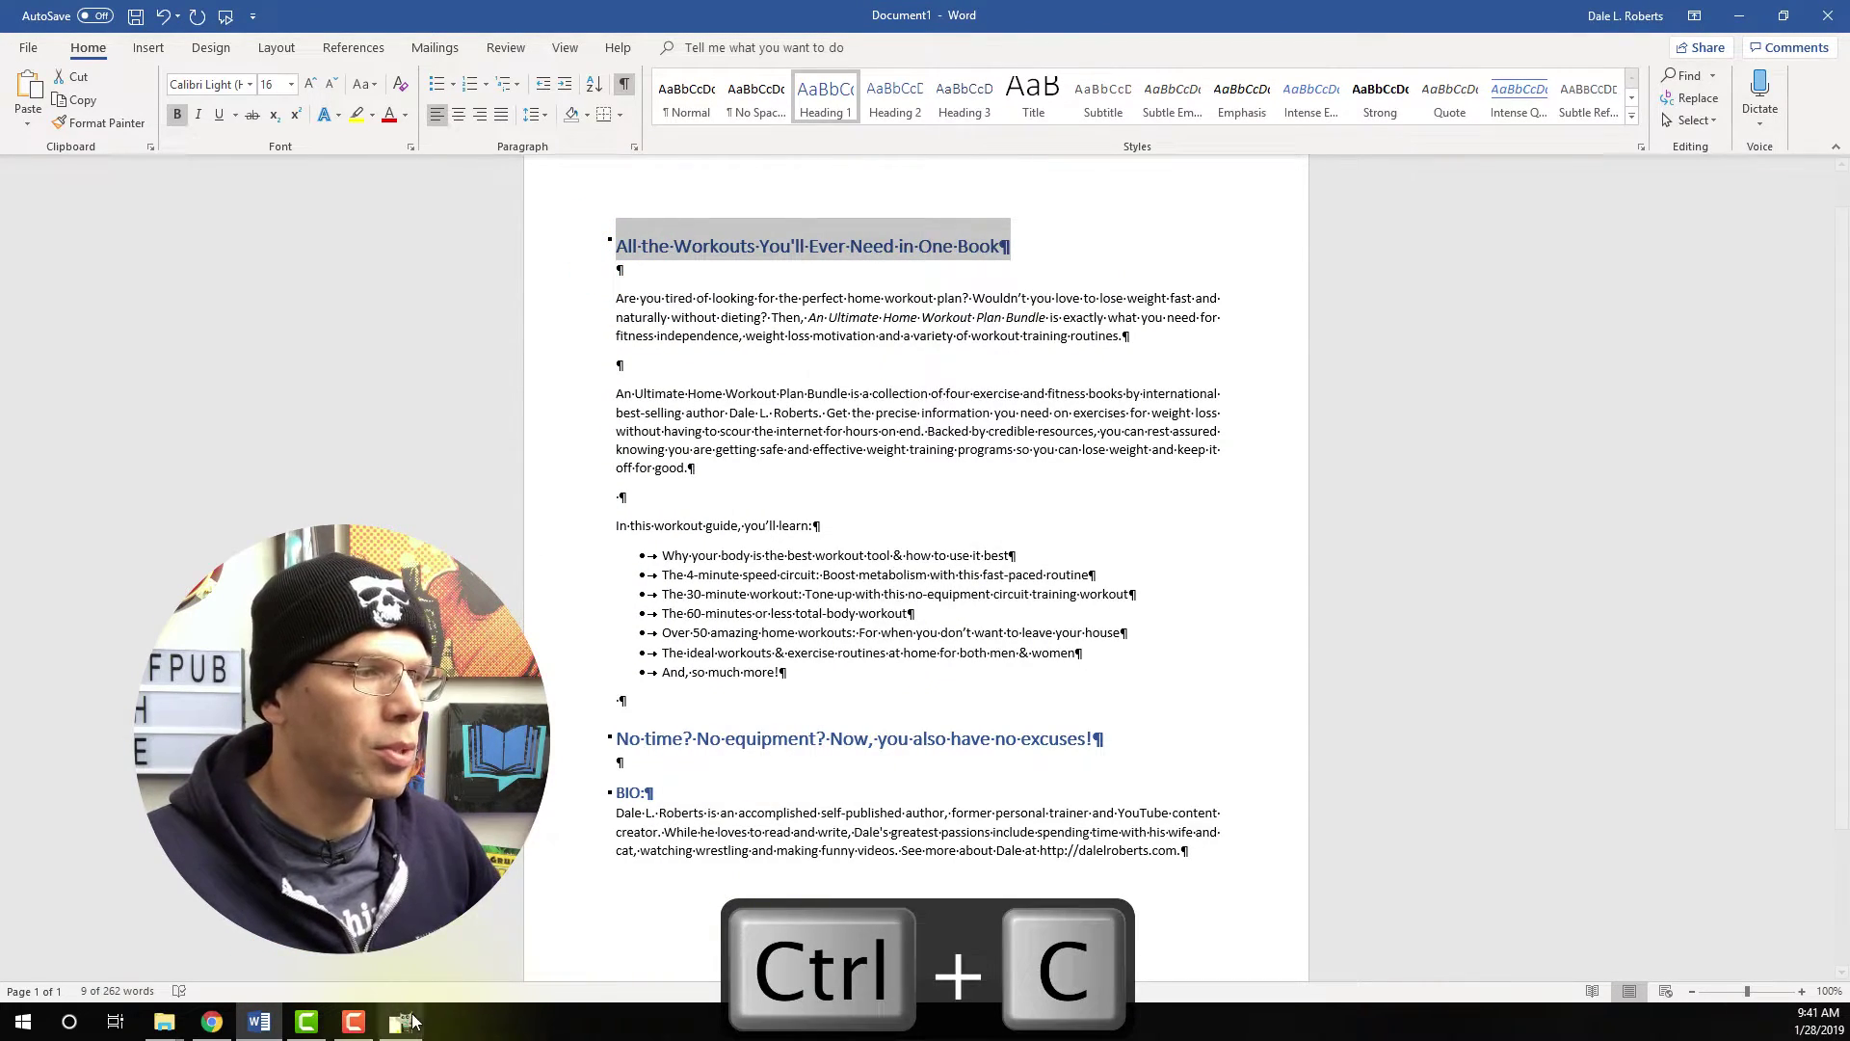
{"action": "left_click", "coordinate": [405, 1028]}
{"action": "left_click", "coordinate": [528, 259]}
{"action": "key", "text": "ctrl+v"}
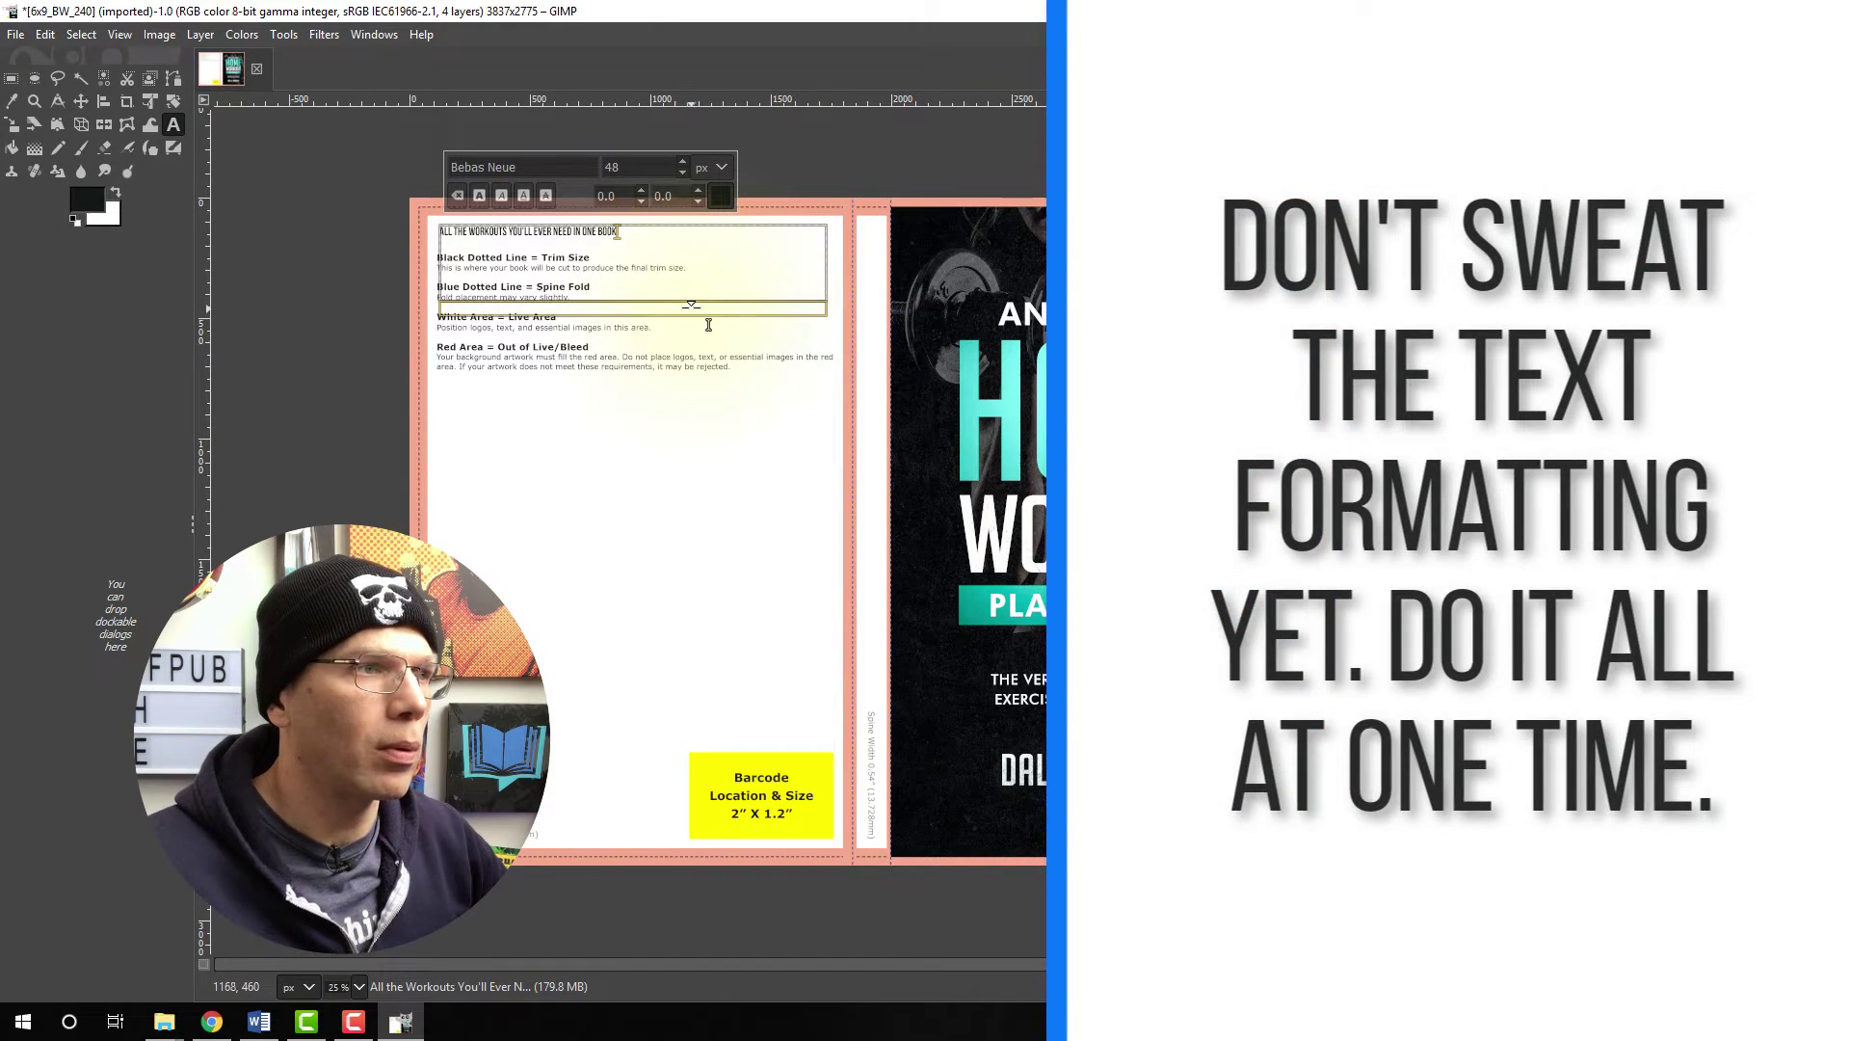
- Add separate text boxes down the back cover for the blurb paragraphs, the "No time? No equipment?" line and the author bio from Word
{"action": "left_click", "coordinate": [688, 309]}
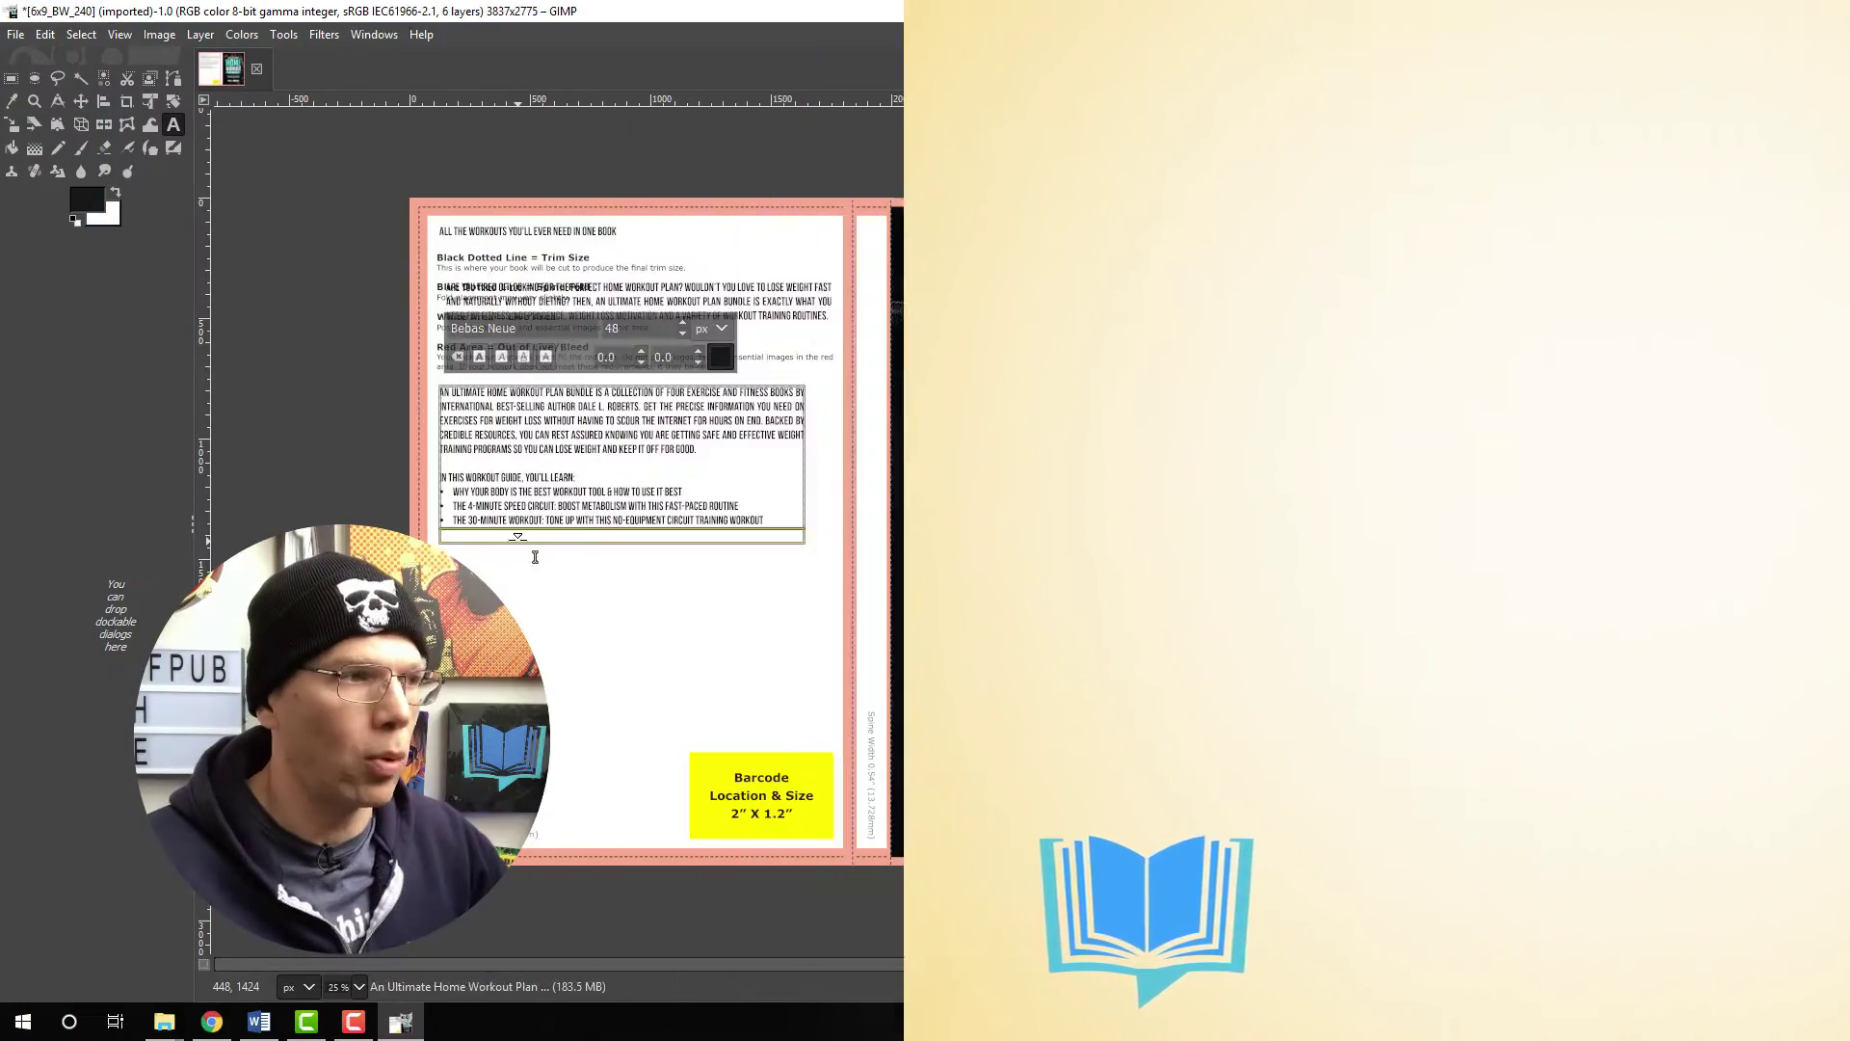
{"action": "left_click_drag", "start_coordinate": [439, 629], "coordinate": [810, 702]}
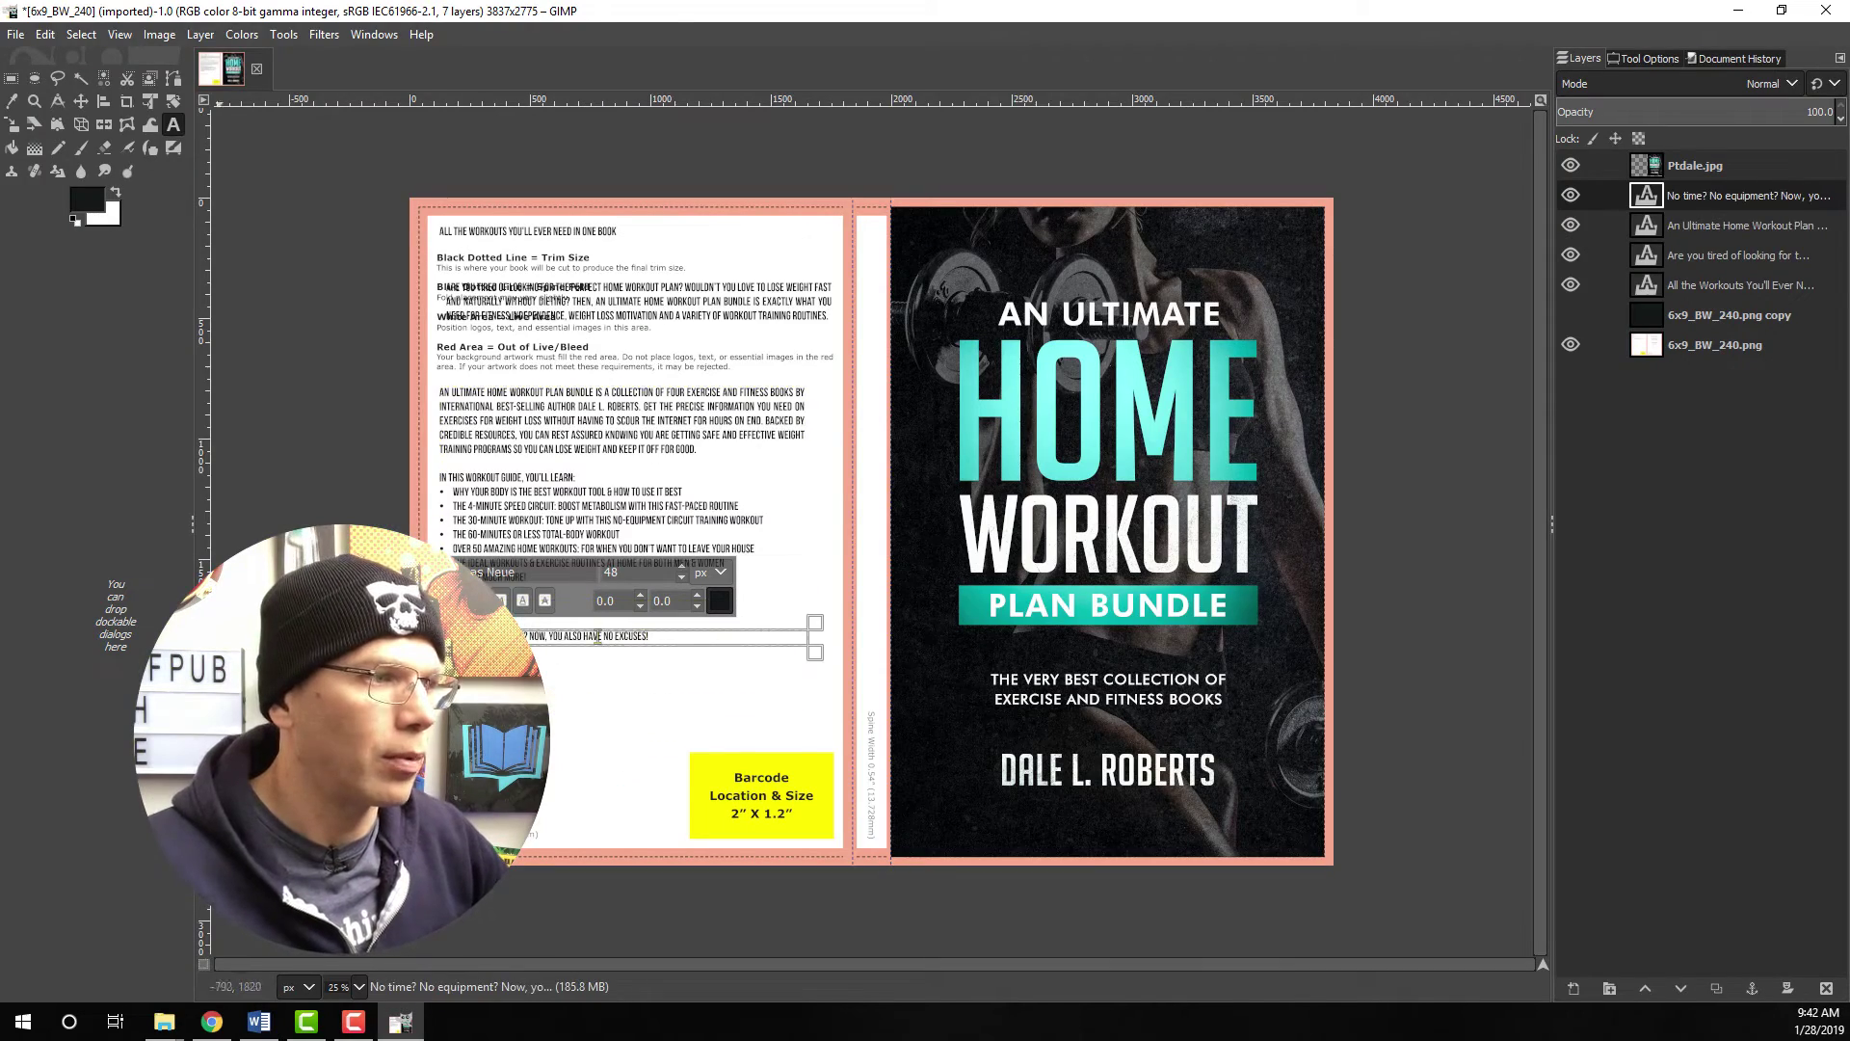
{"action": "left_click", "coordinate": [641, 723]}
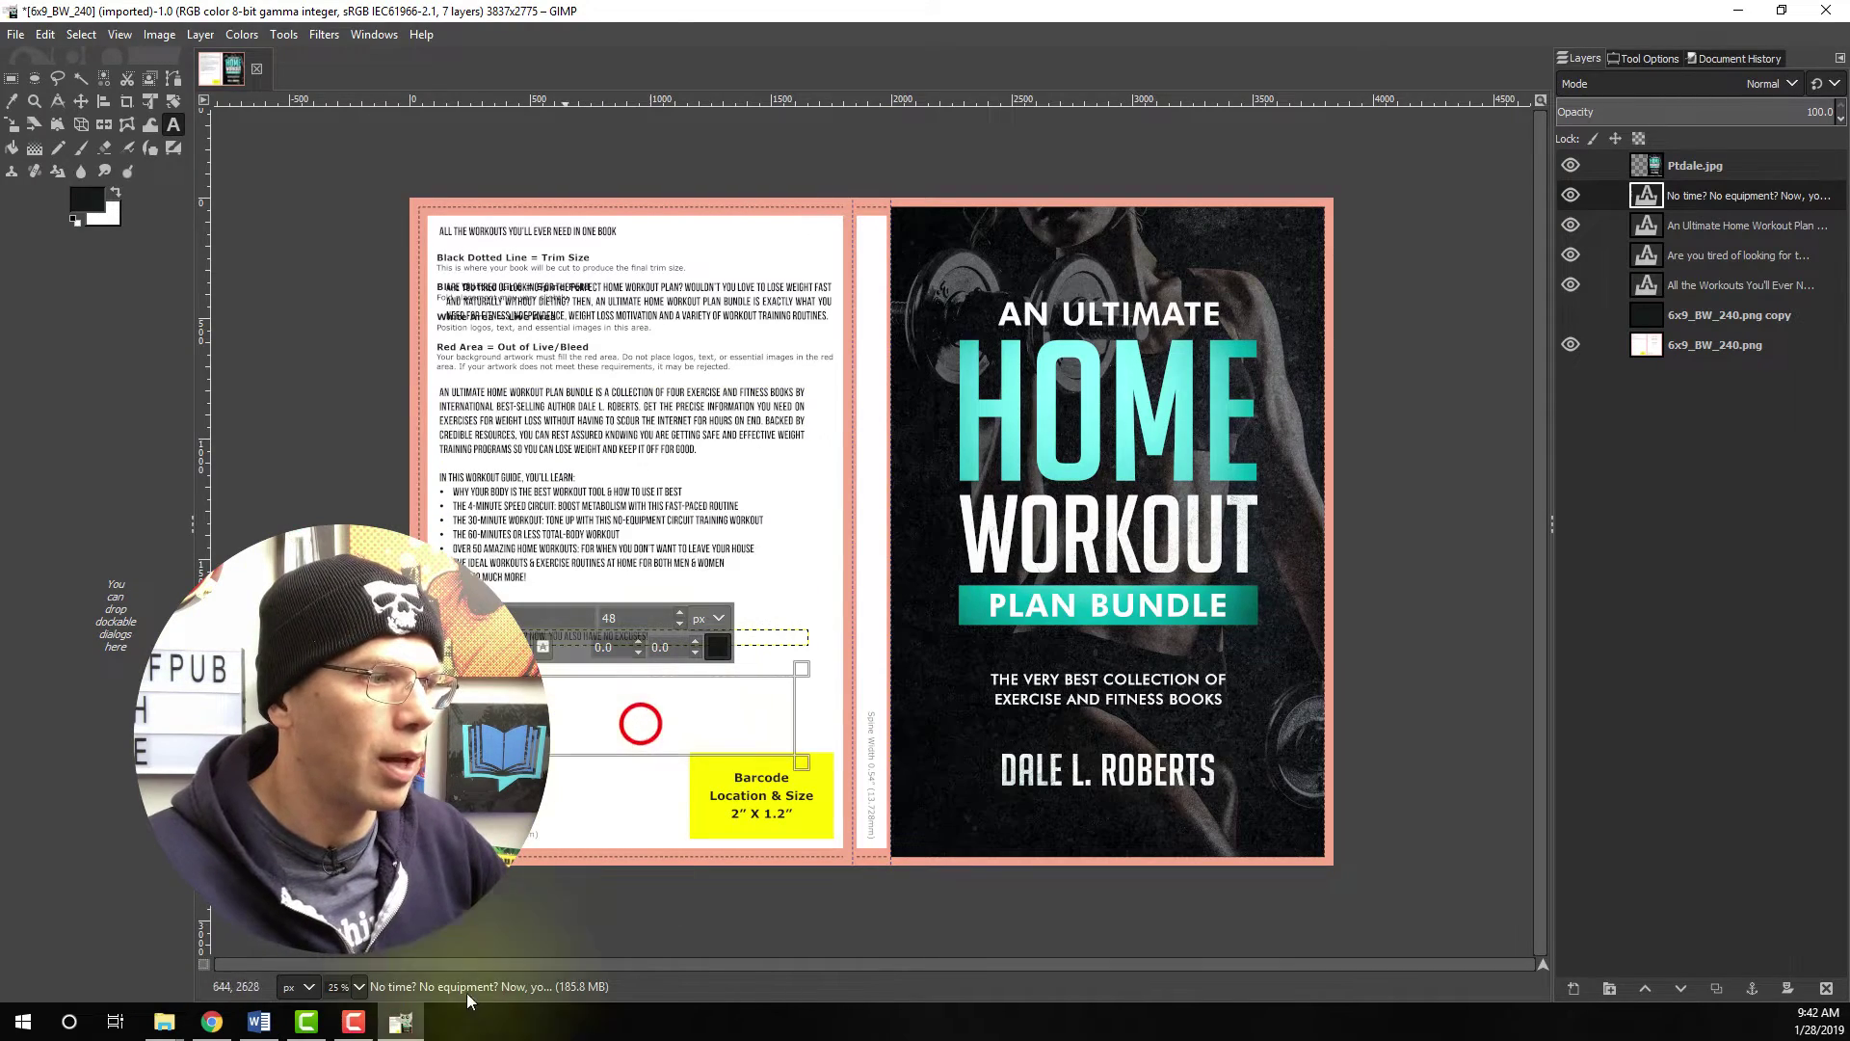
{"action": "left_click", "coordinate": [401, 1021]}
{"action": "left_click_drag", "start_coordinate": [613, 816], "coordinate": [1179, 850]}
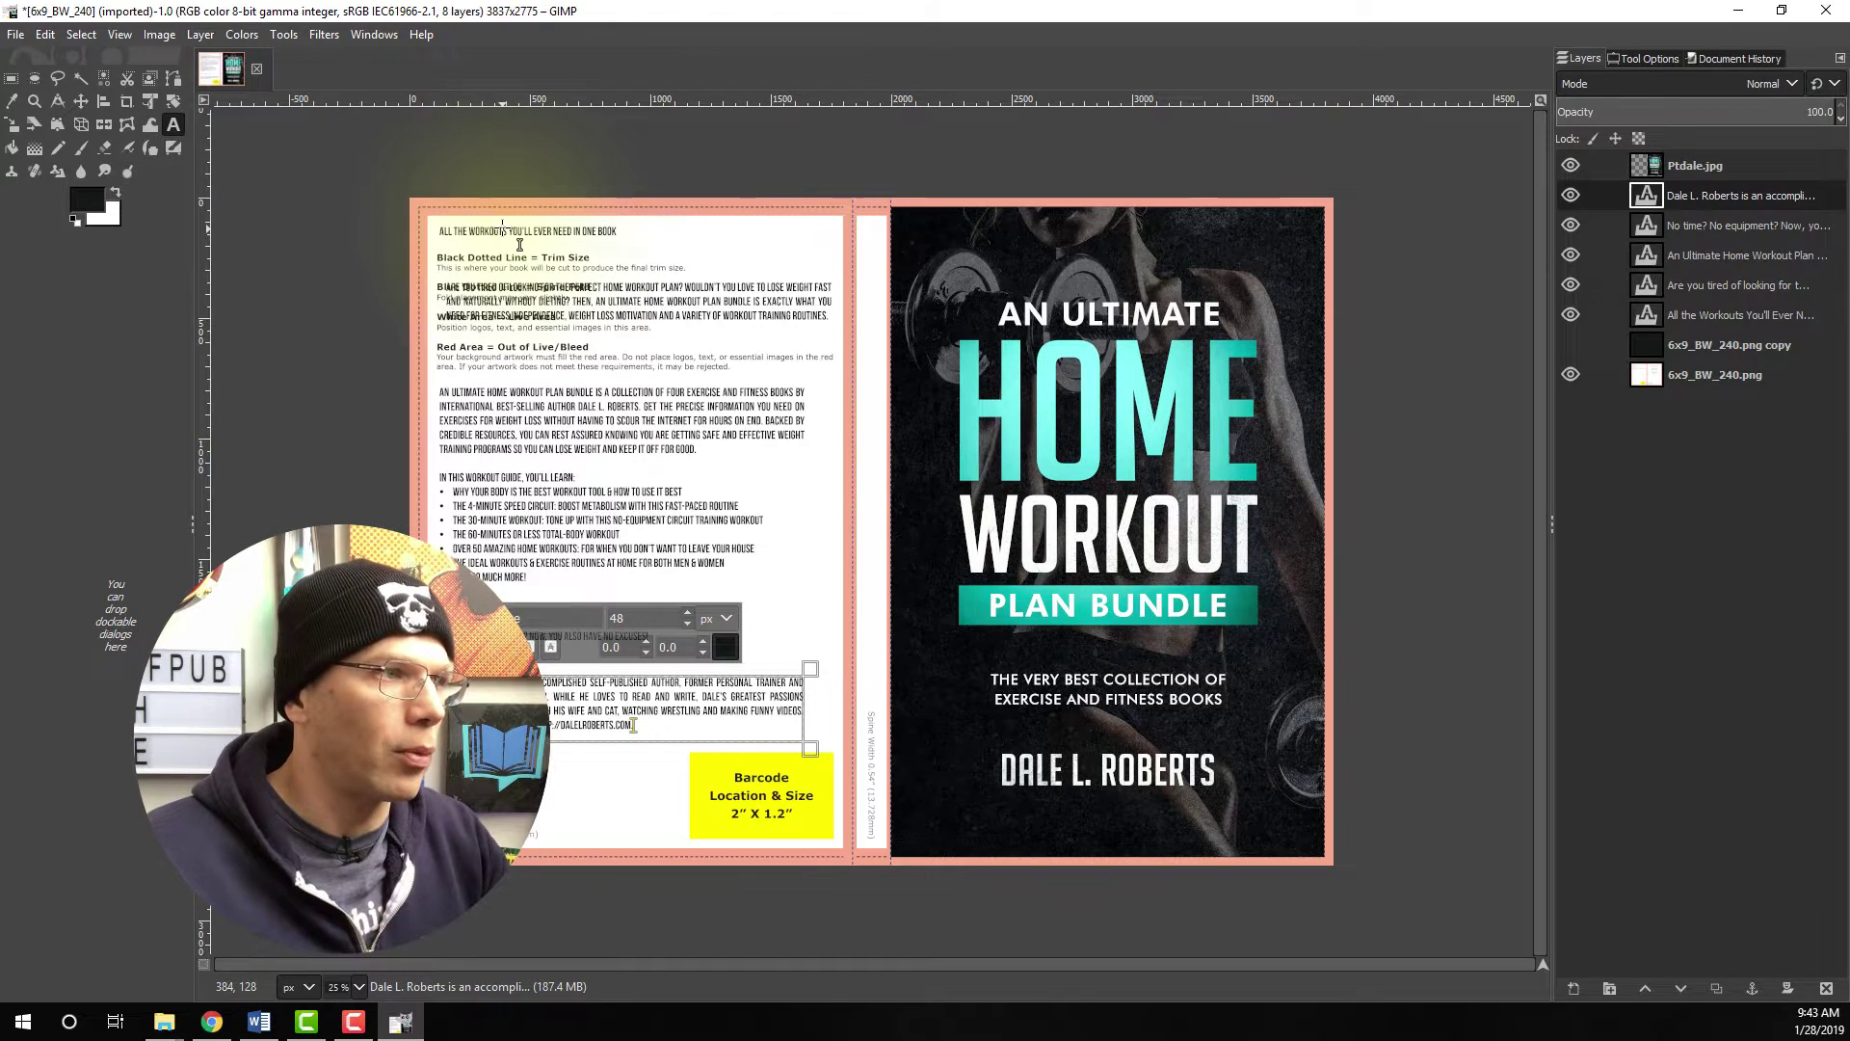
- Select the back-cover heading text and center it
{"action": "left_click", "coordinate": [502, 229]}
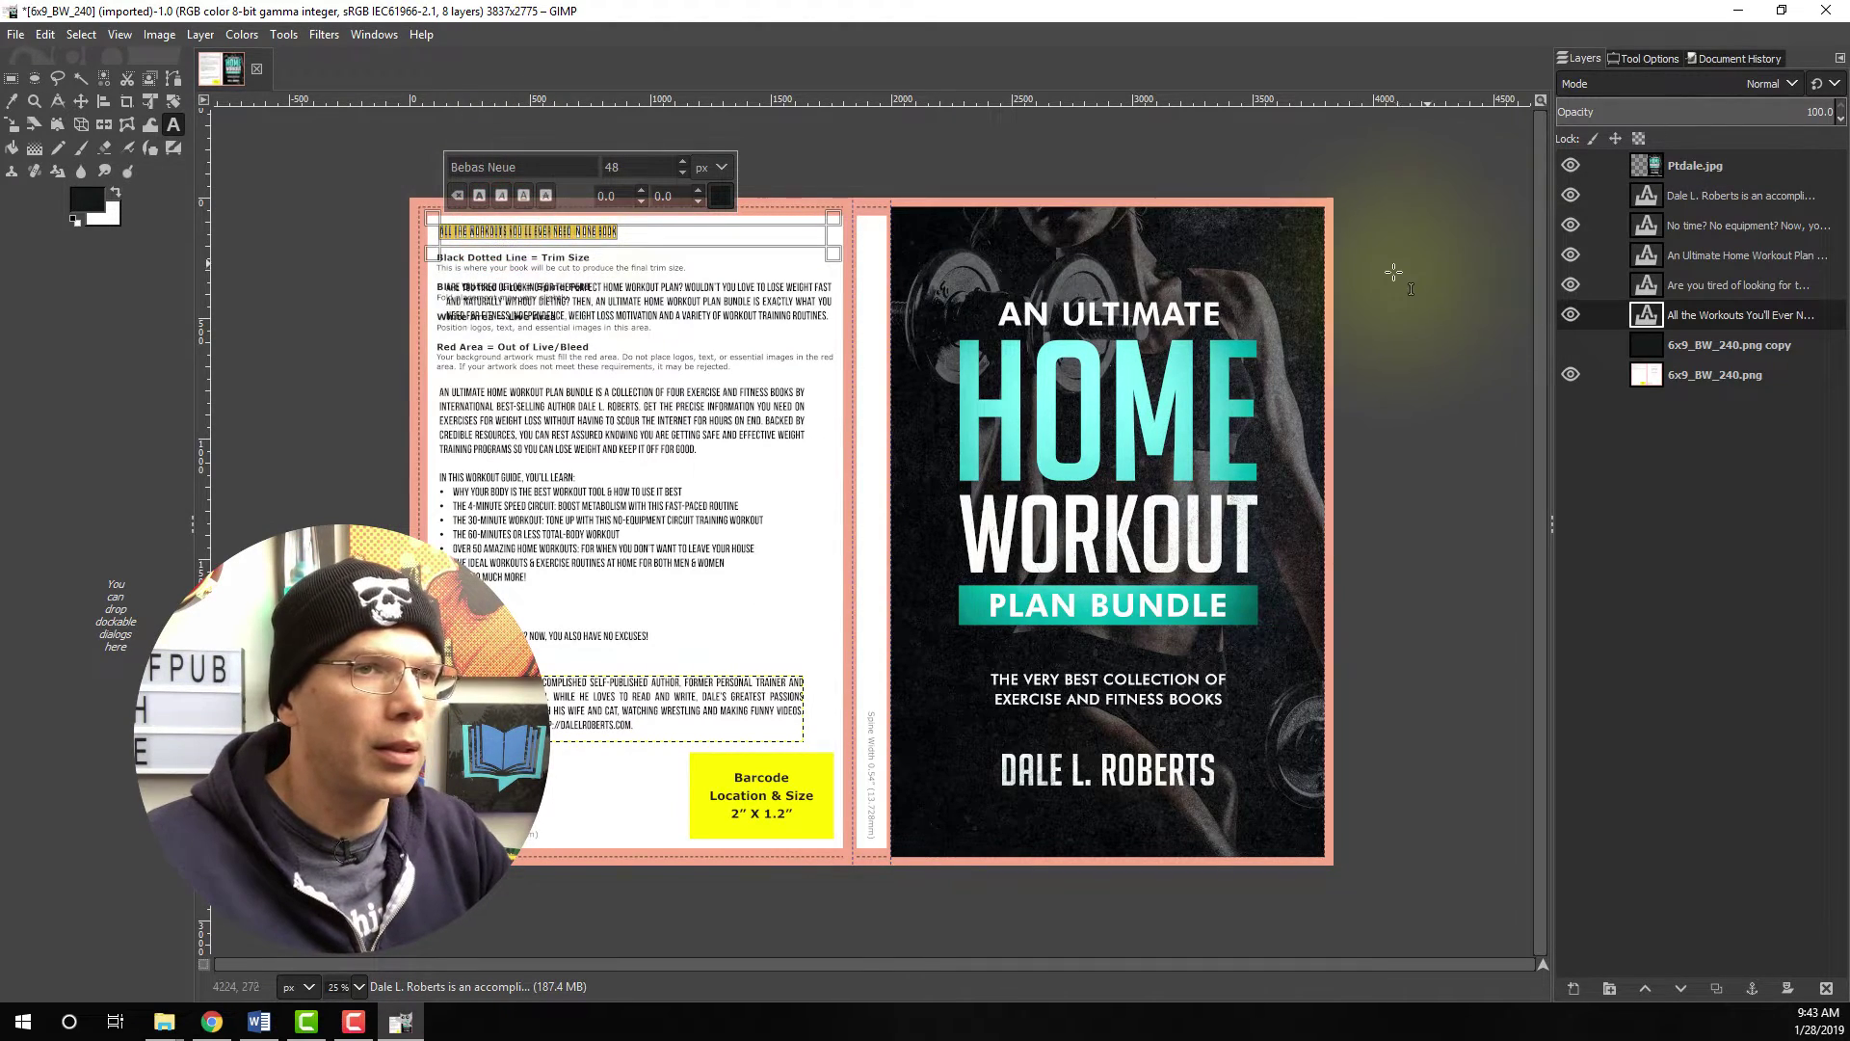
{"action": "left_click", "coordinate": [1642, 58]}
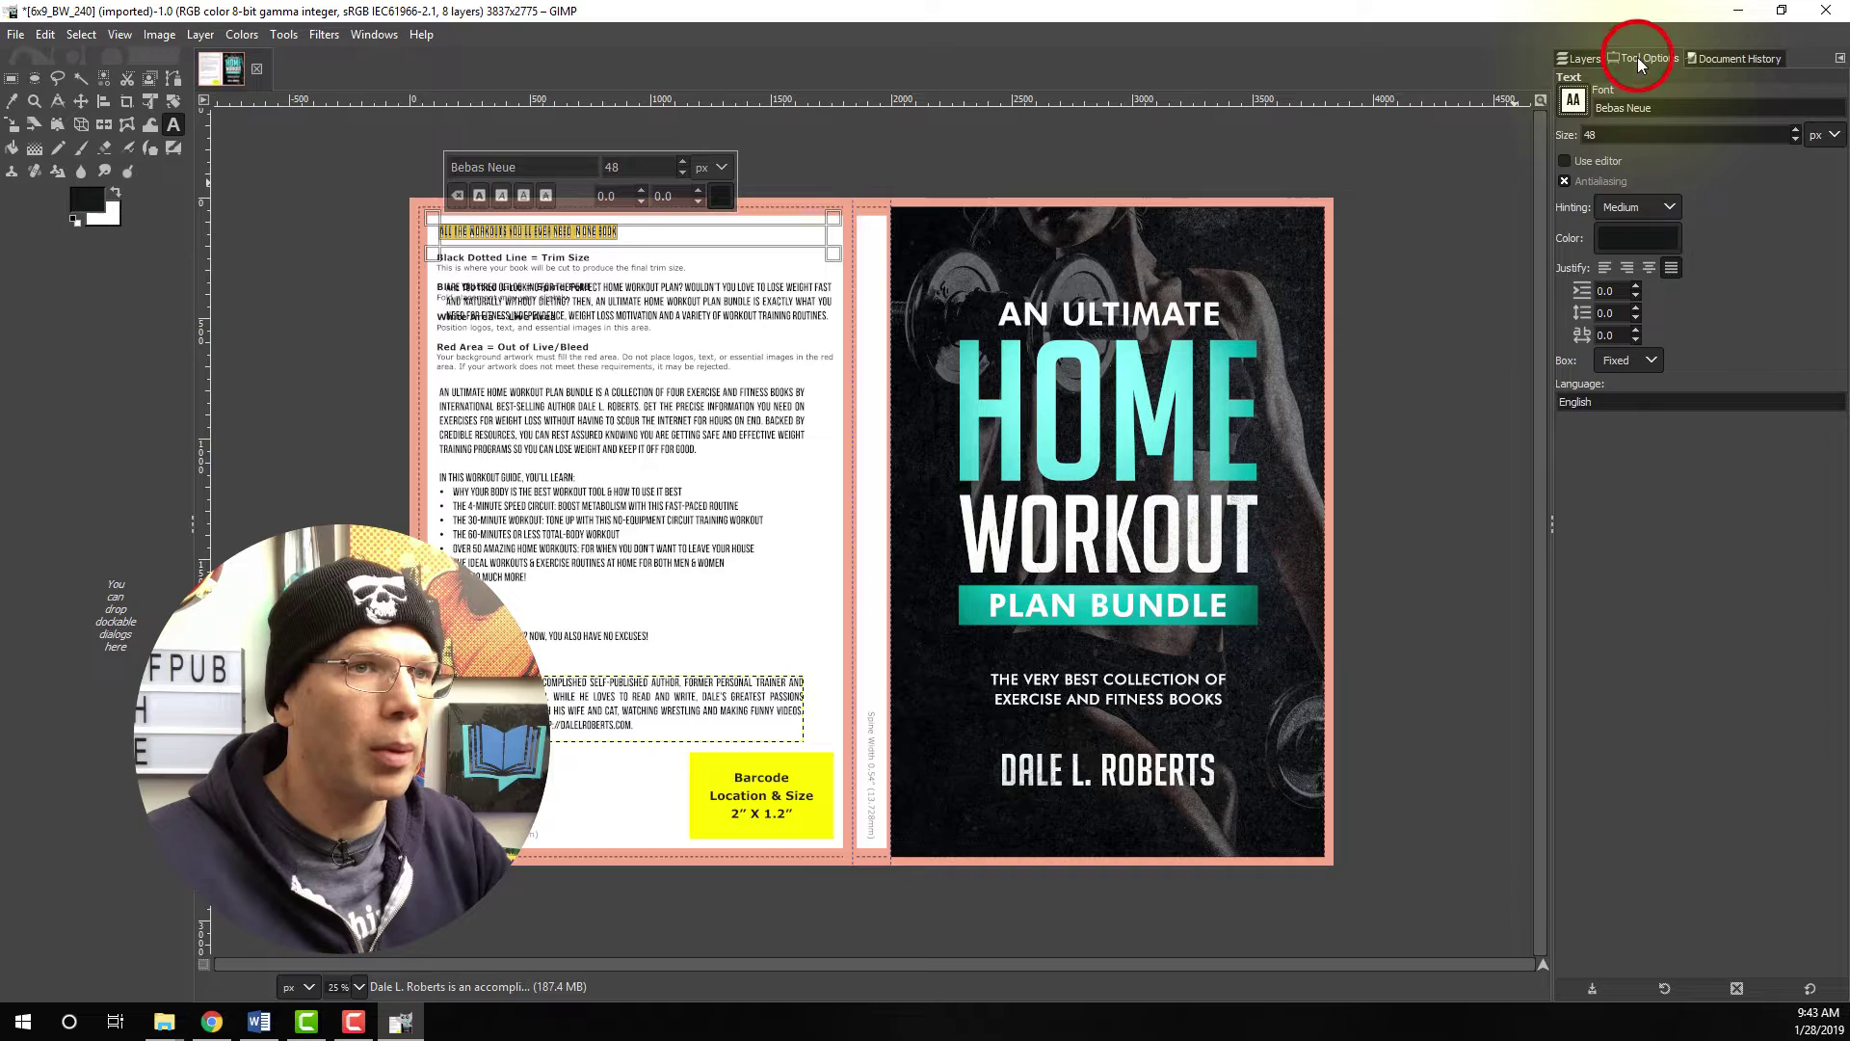
{"action": "left_click", "coordinate": [1629, 269]}
{"action": "left_click", "coordinate": [1649, 268]}
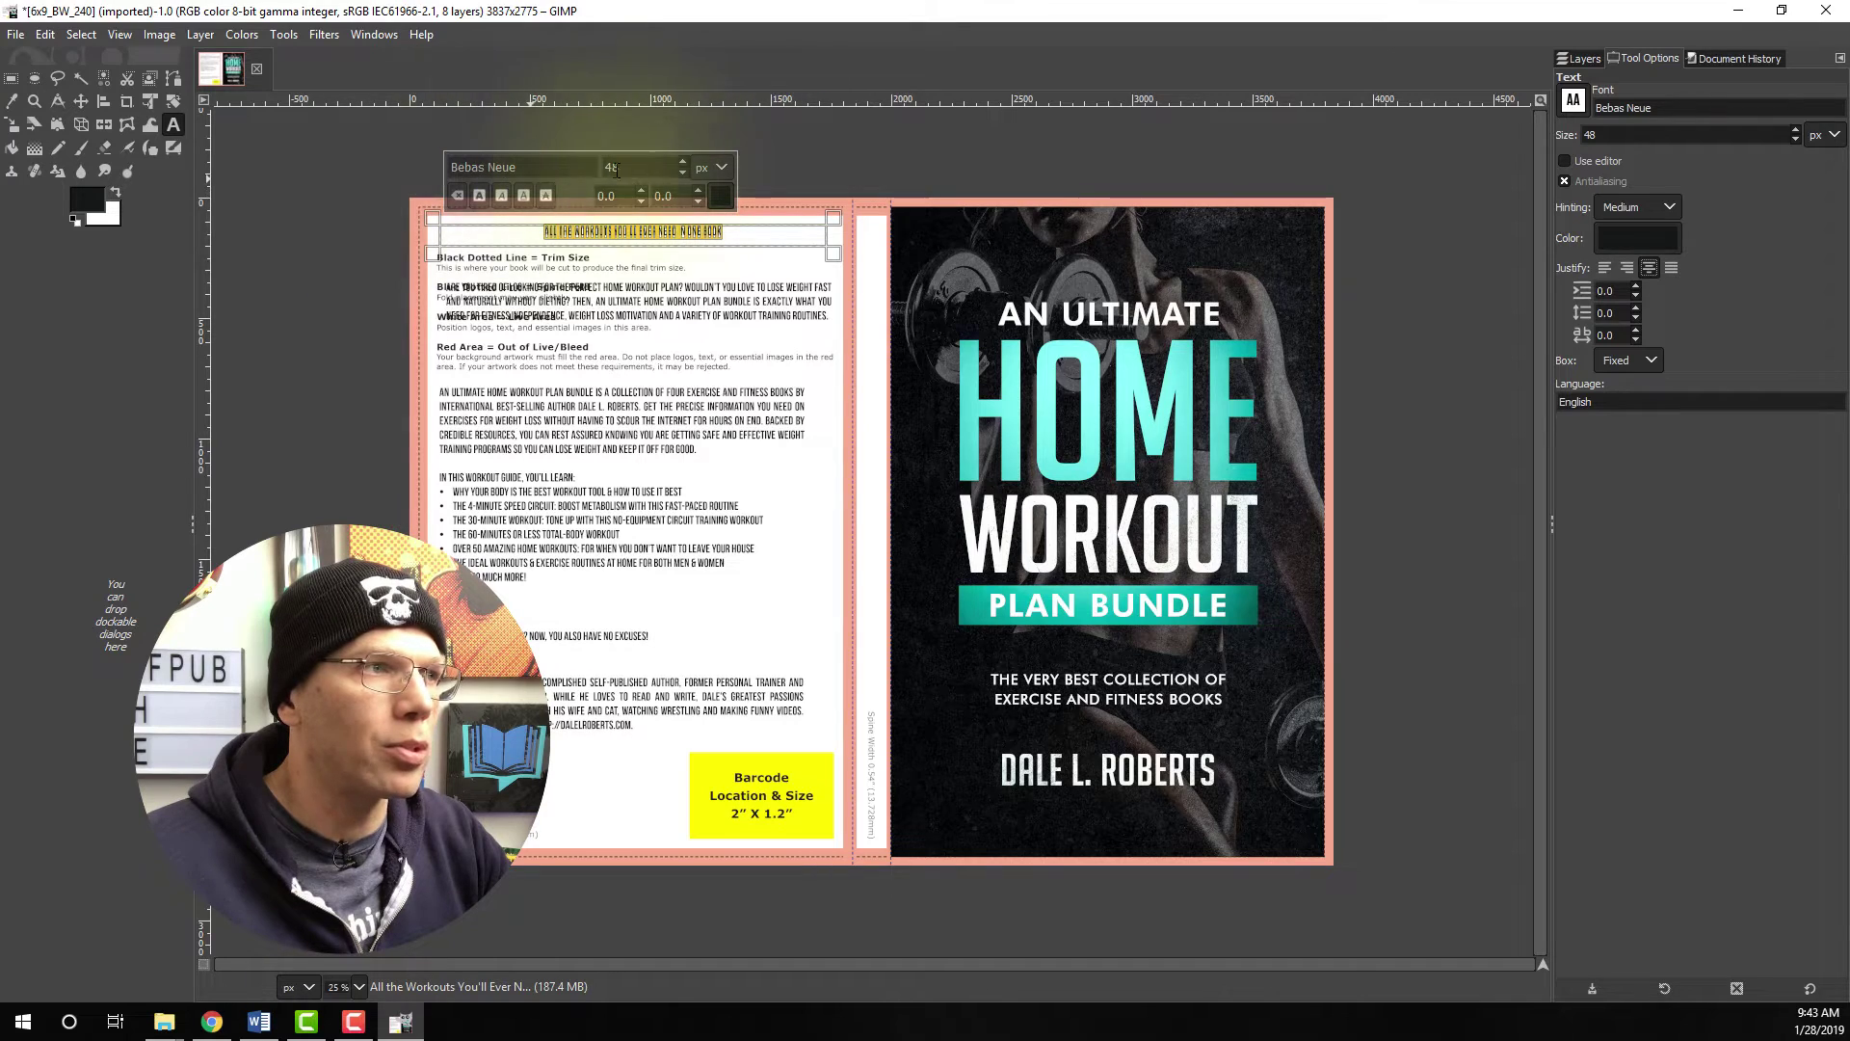
- Enlarge the back-cover heading to 81 px and set its text box to Dynamic
{"action": "left_click", "coordinate": [682, 162]}
{"action": "left_click", "coordinate": [683, 162]}
{"action": "left_click", "coordinate": [683, 162]}
{"action": "left_click", "coordinate": [683, 162]}
{"action": "left_click", "coordinate": [682, 162]}
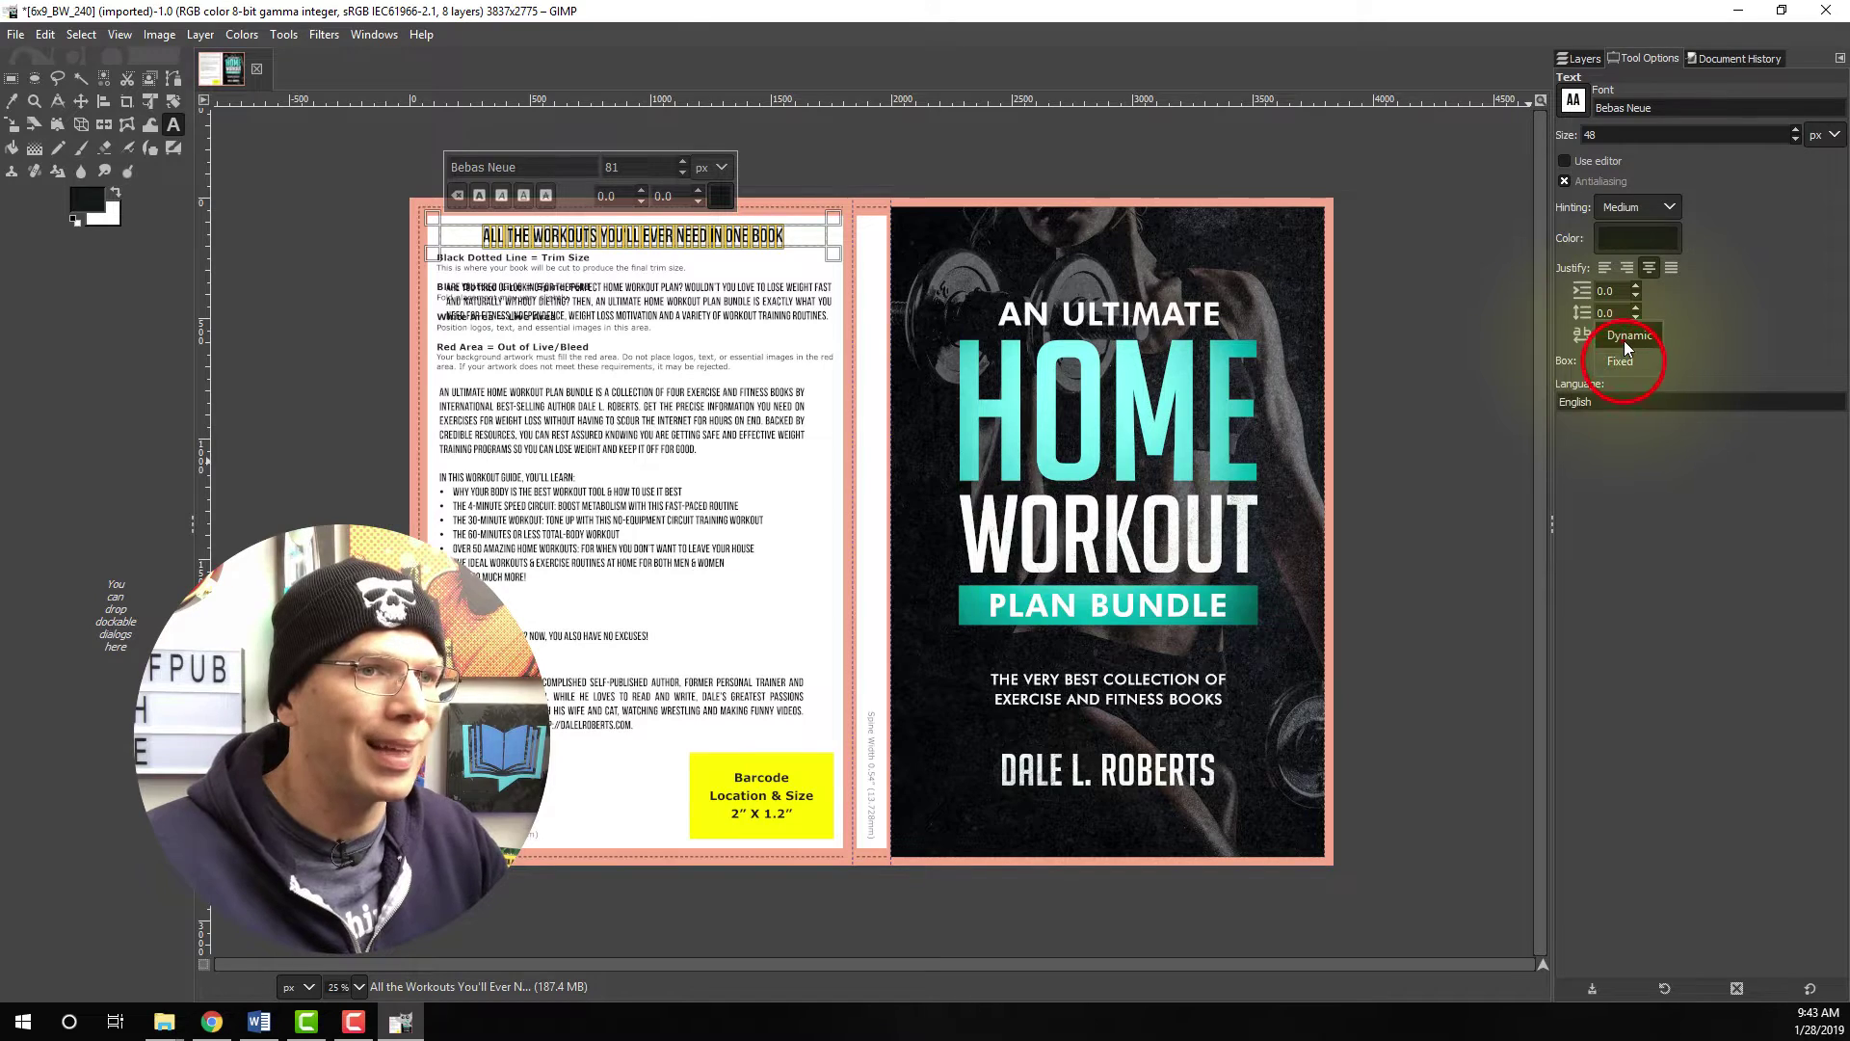
{"action": "left_click", "coordinate": [1623, 338]}
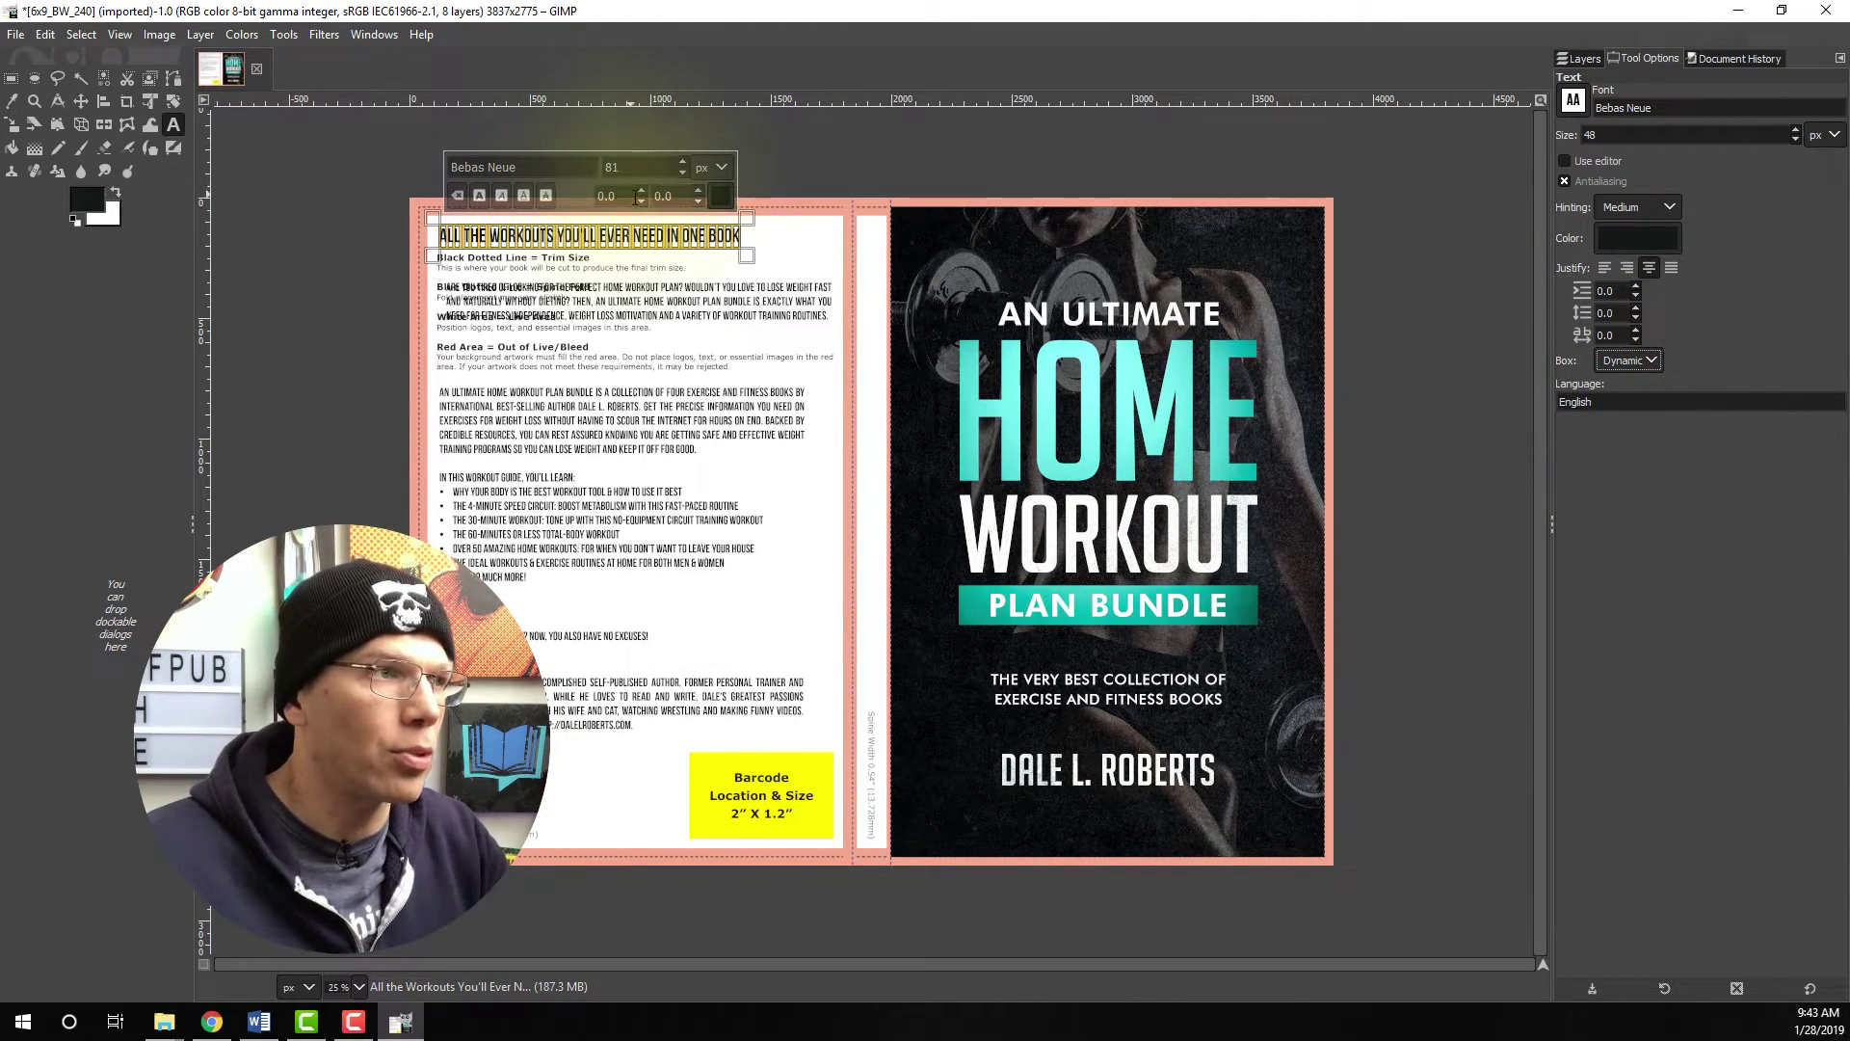
- Change the font of the opening "Are you tired" paragraph to Sans-serif
{"action": "left_click", "coordinate": [482, 285]}
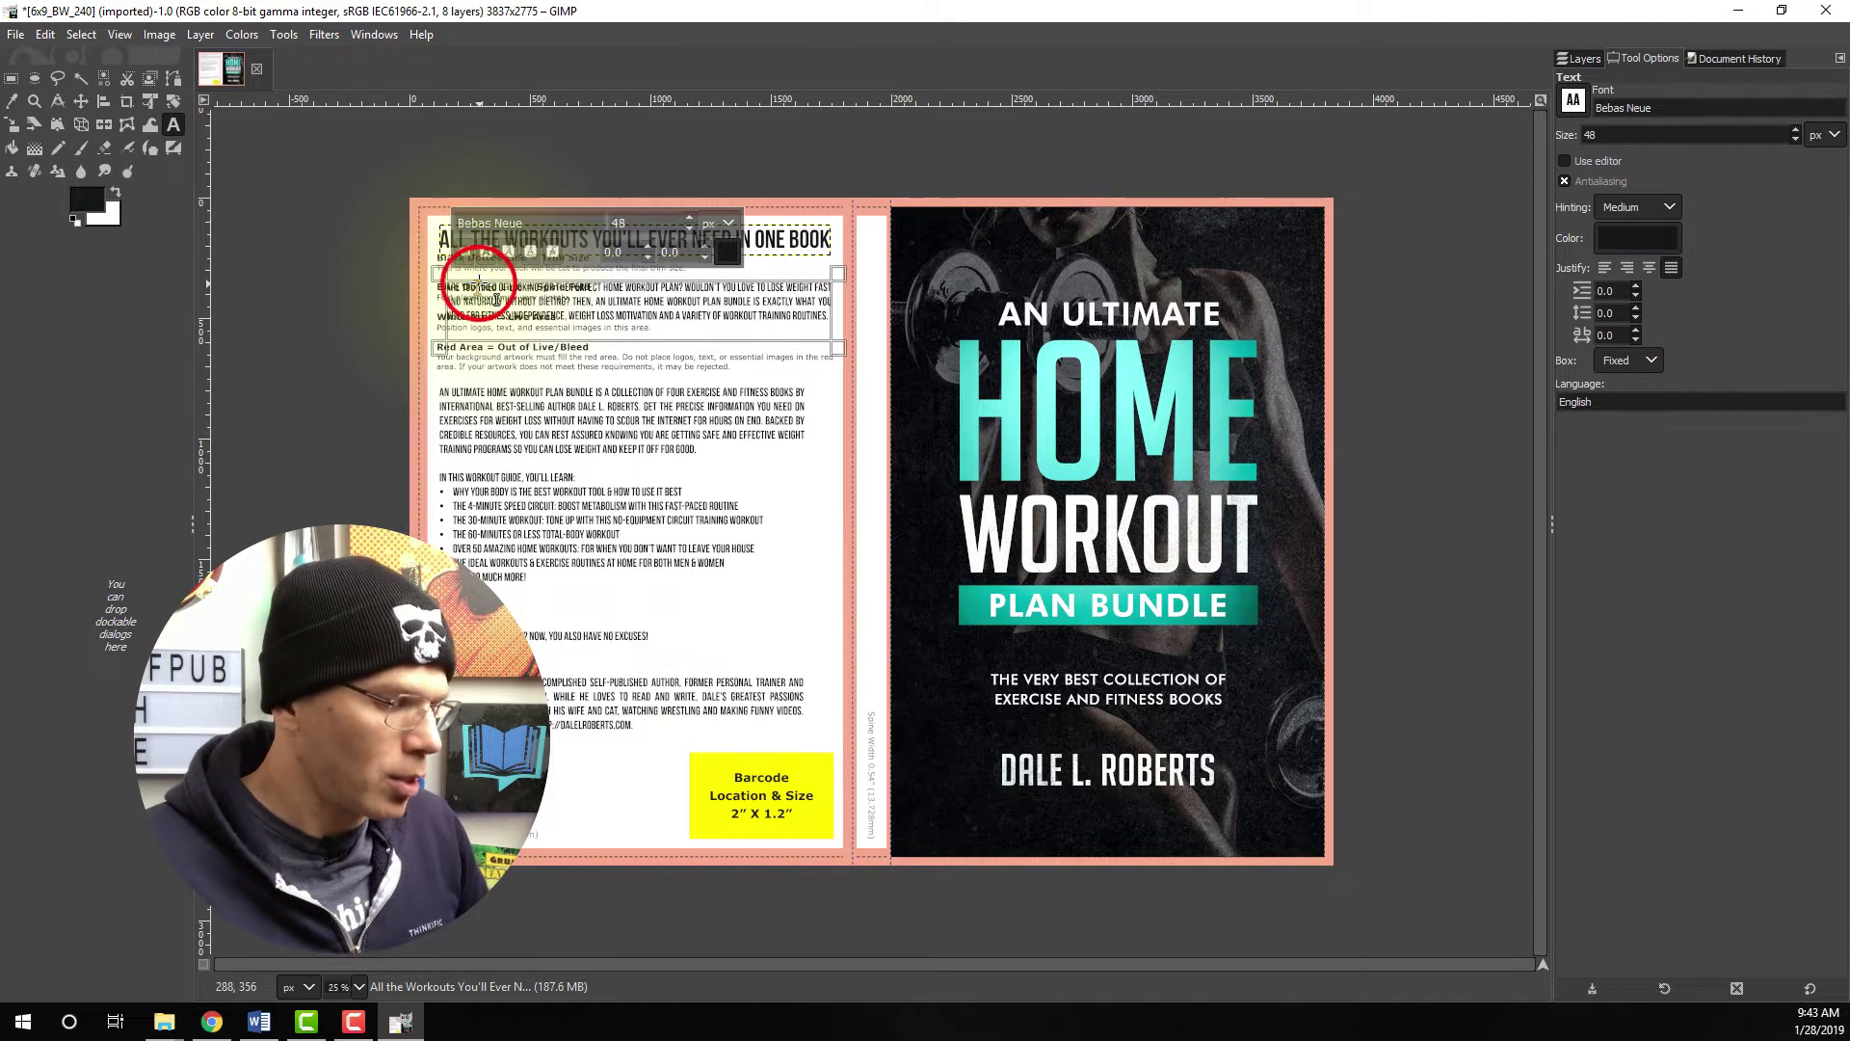
{"action": "key", "text": "ctrl+a"}
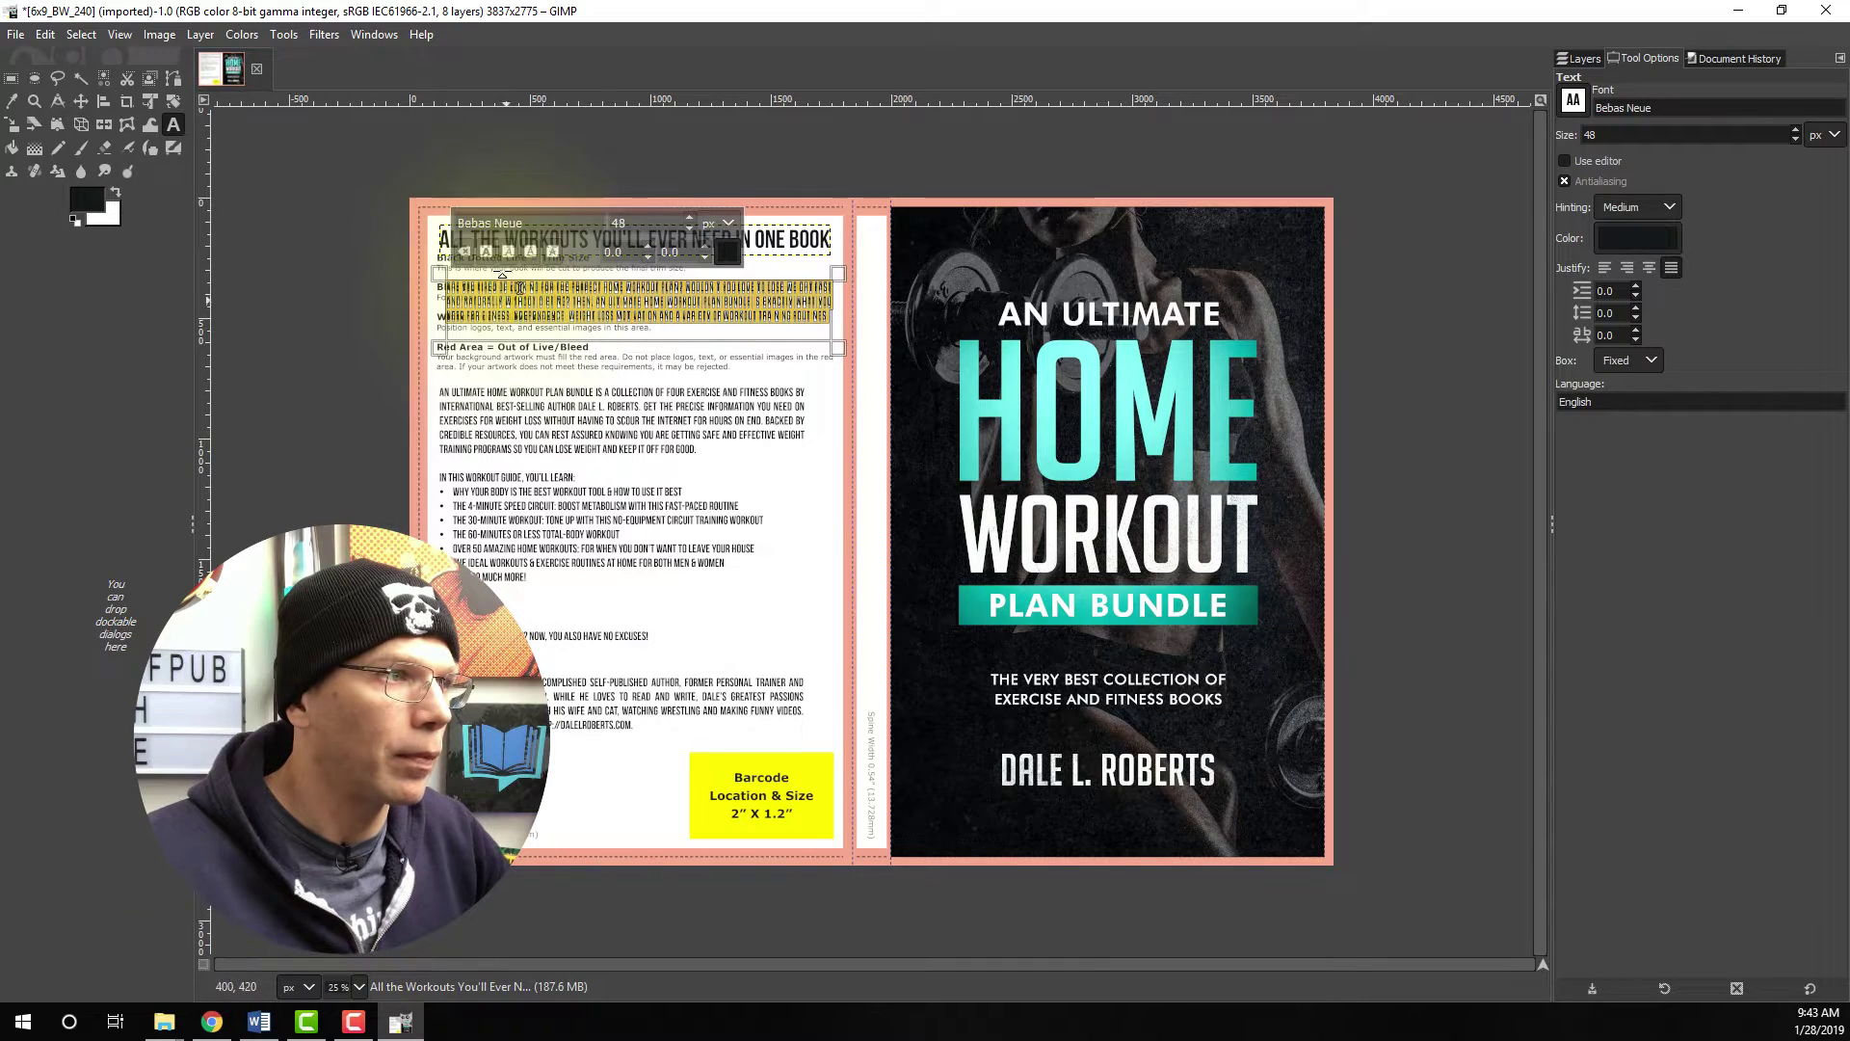
{"action": "left_click", "coordinate": [502, 222]}
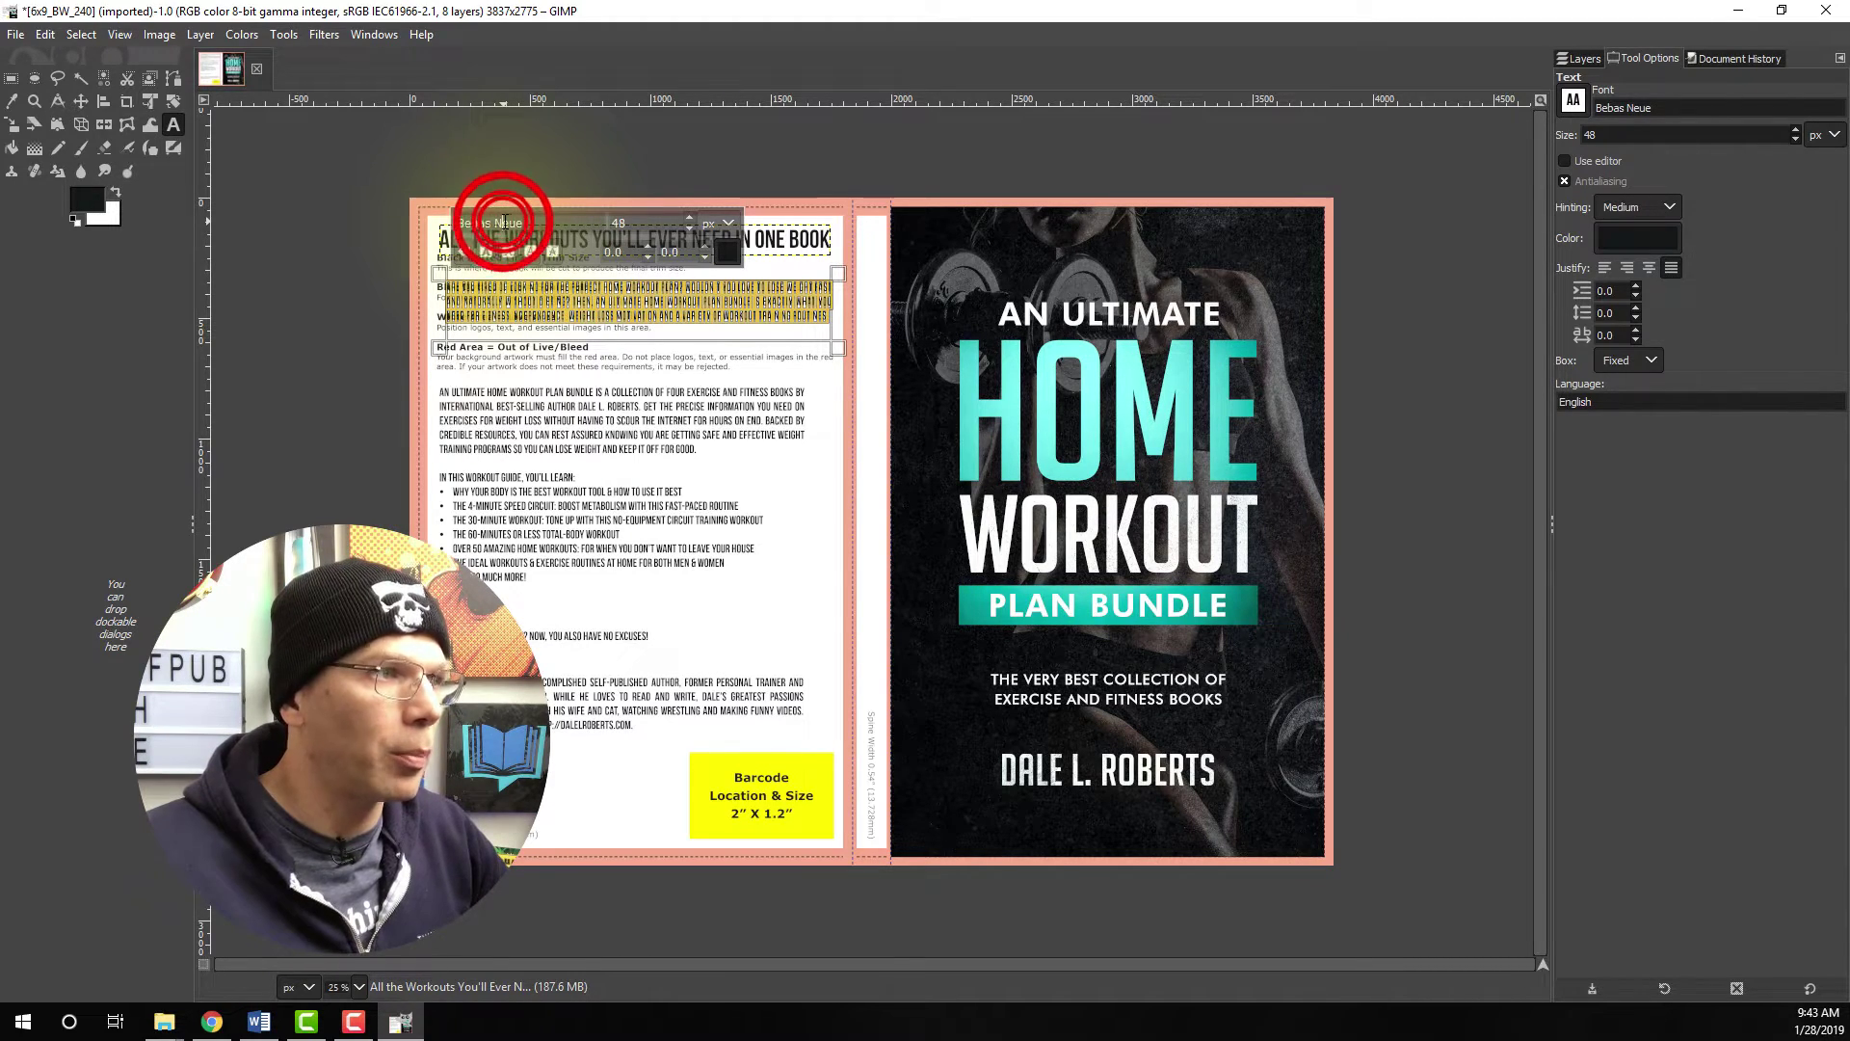
{"action": "key", "text": "ctrl+a"}
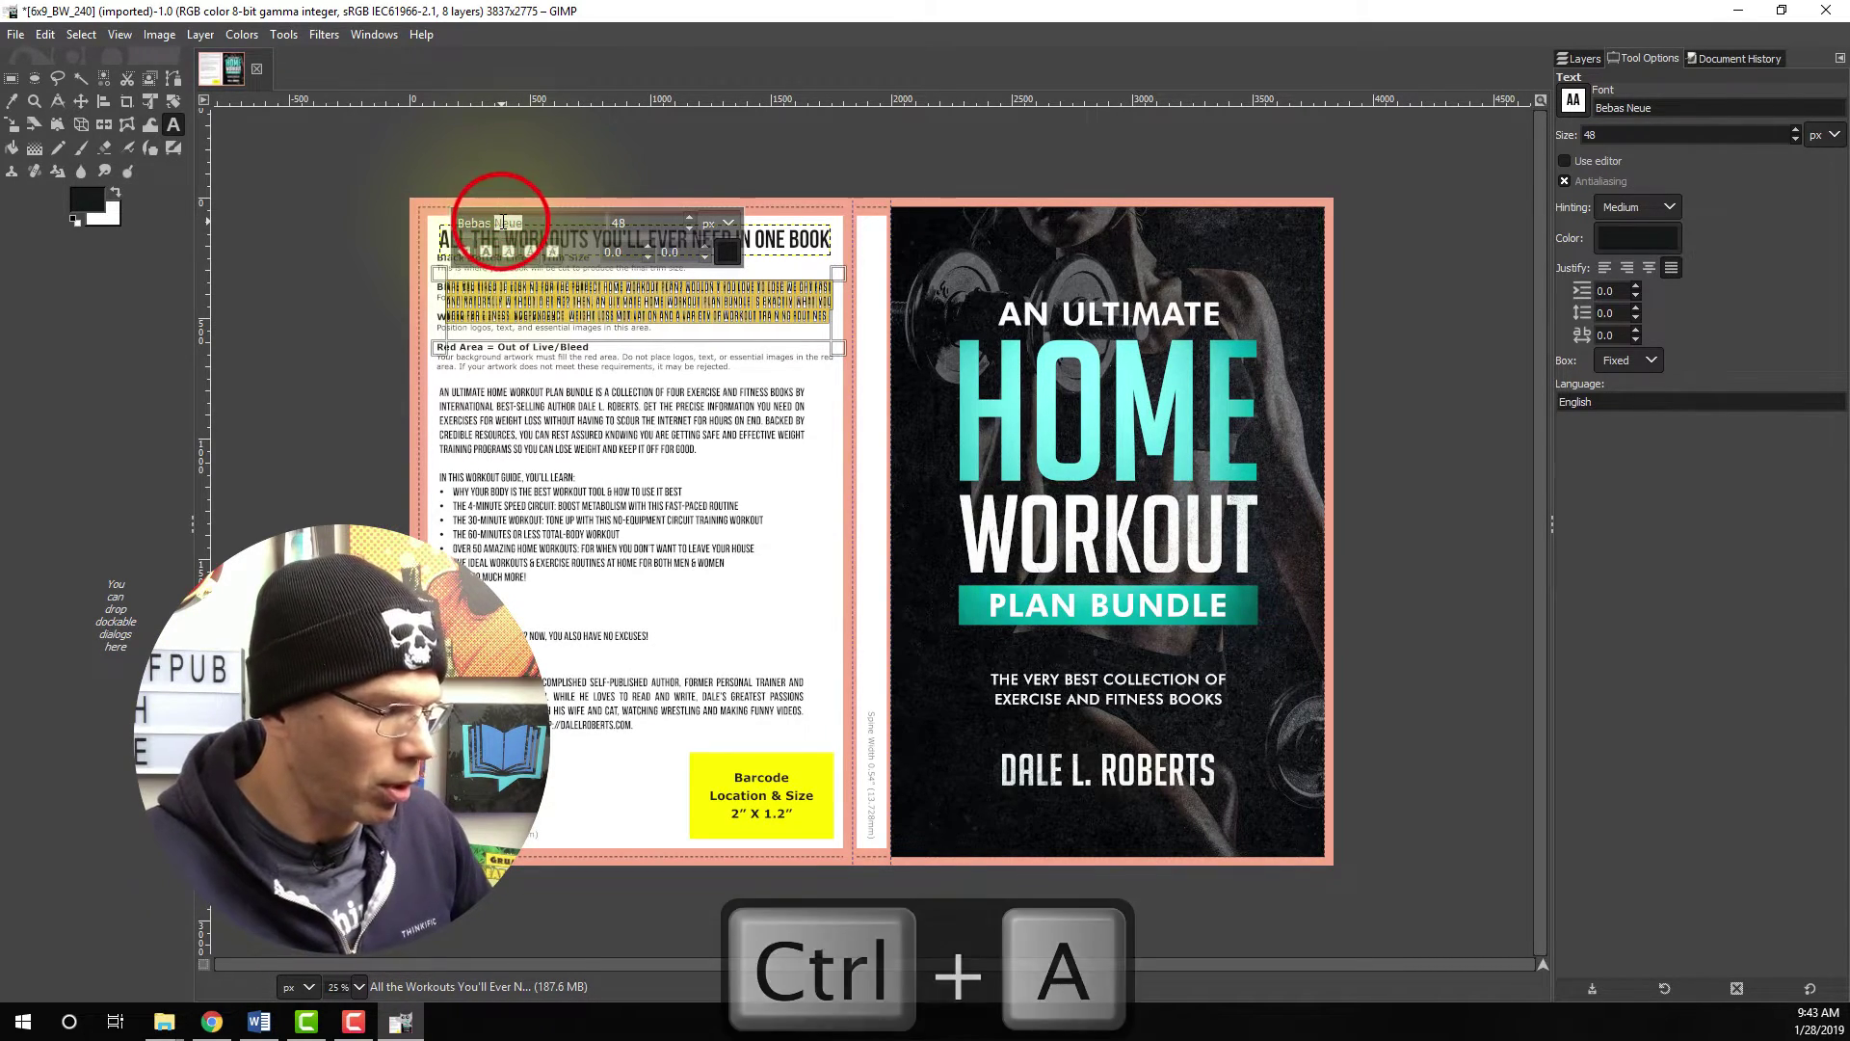
{"action": "key", "text": "BackSpace"}
{"action": "left_click", "coordinate": [558, 310]}
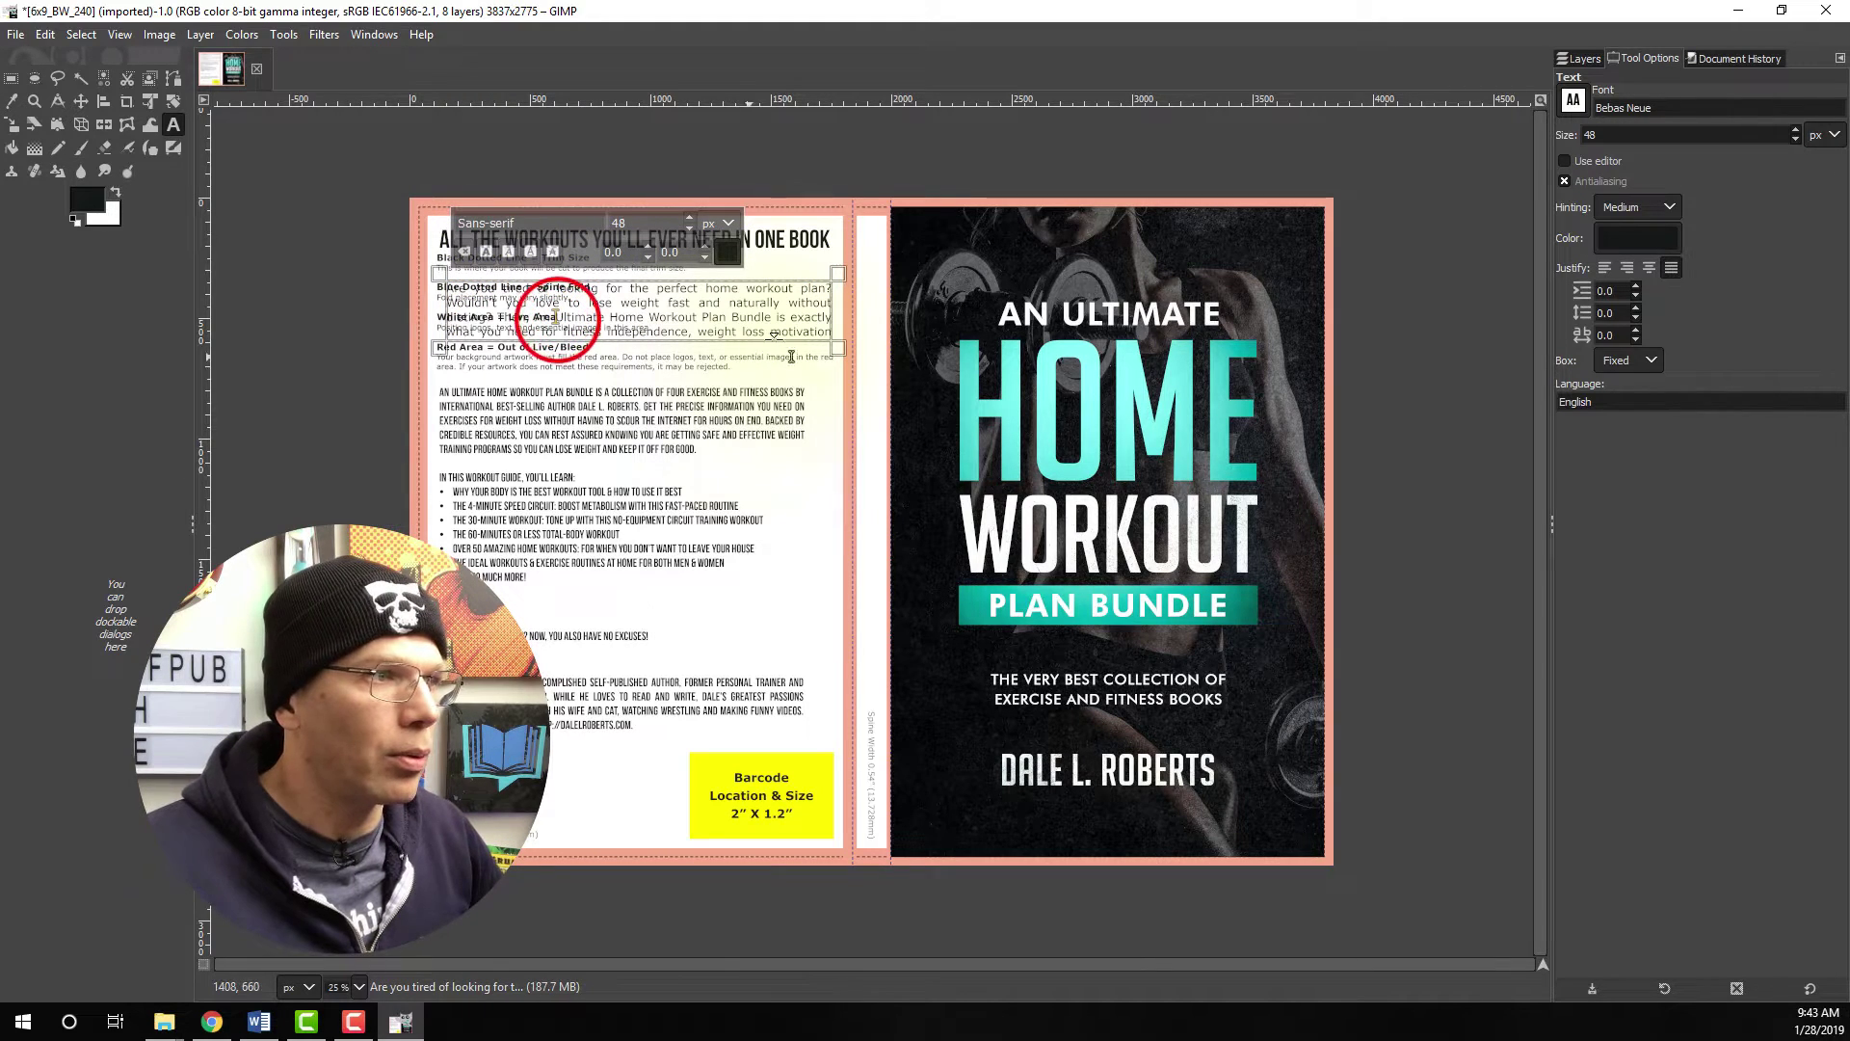
- Preview the back-cover text against the dark fill layer and hide that layer again
{"action": "left_click", "coordinate": [1581, 59]}
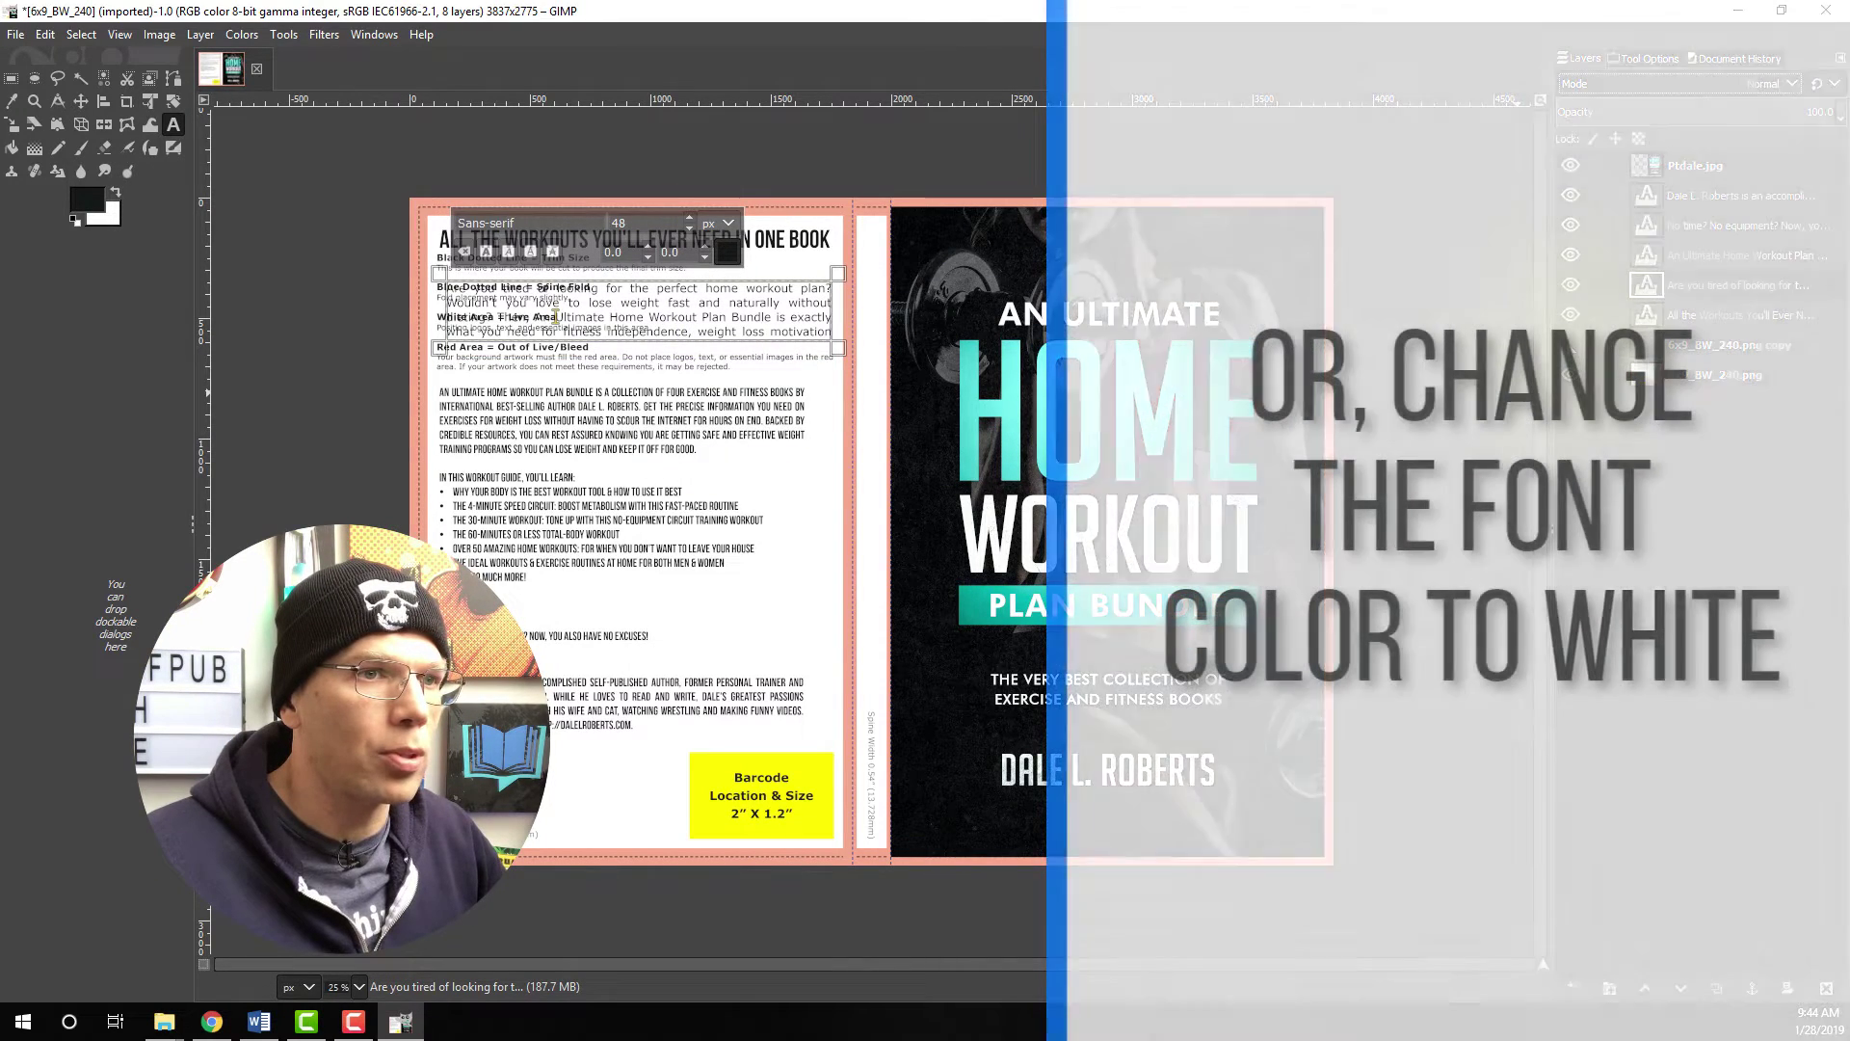
{"action": "left_click", "coordinate": [1571, 374]}
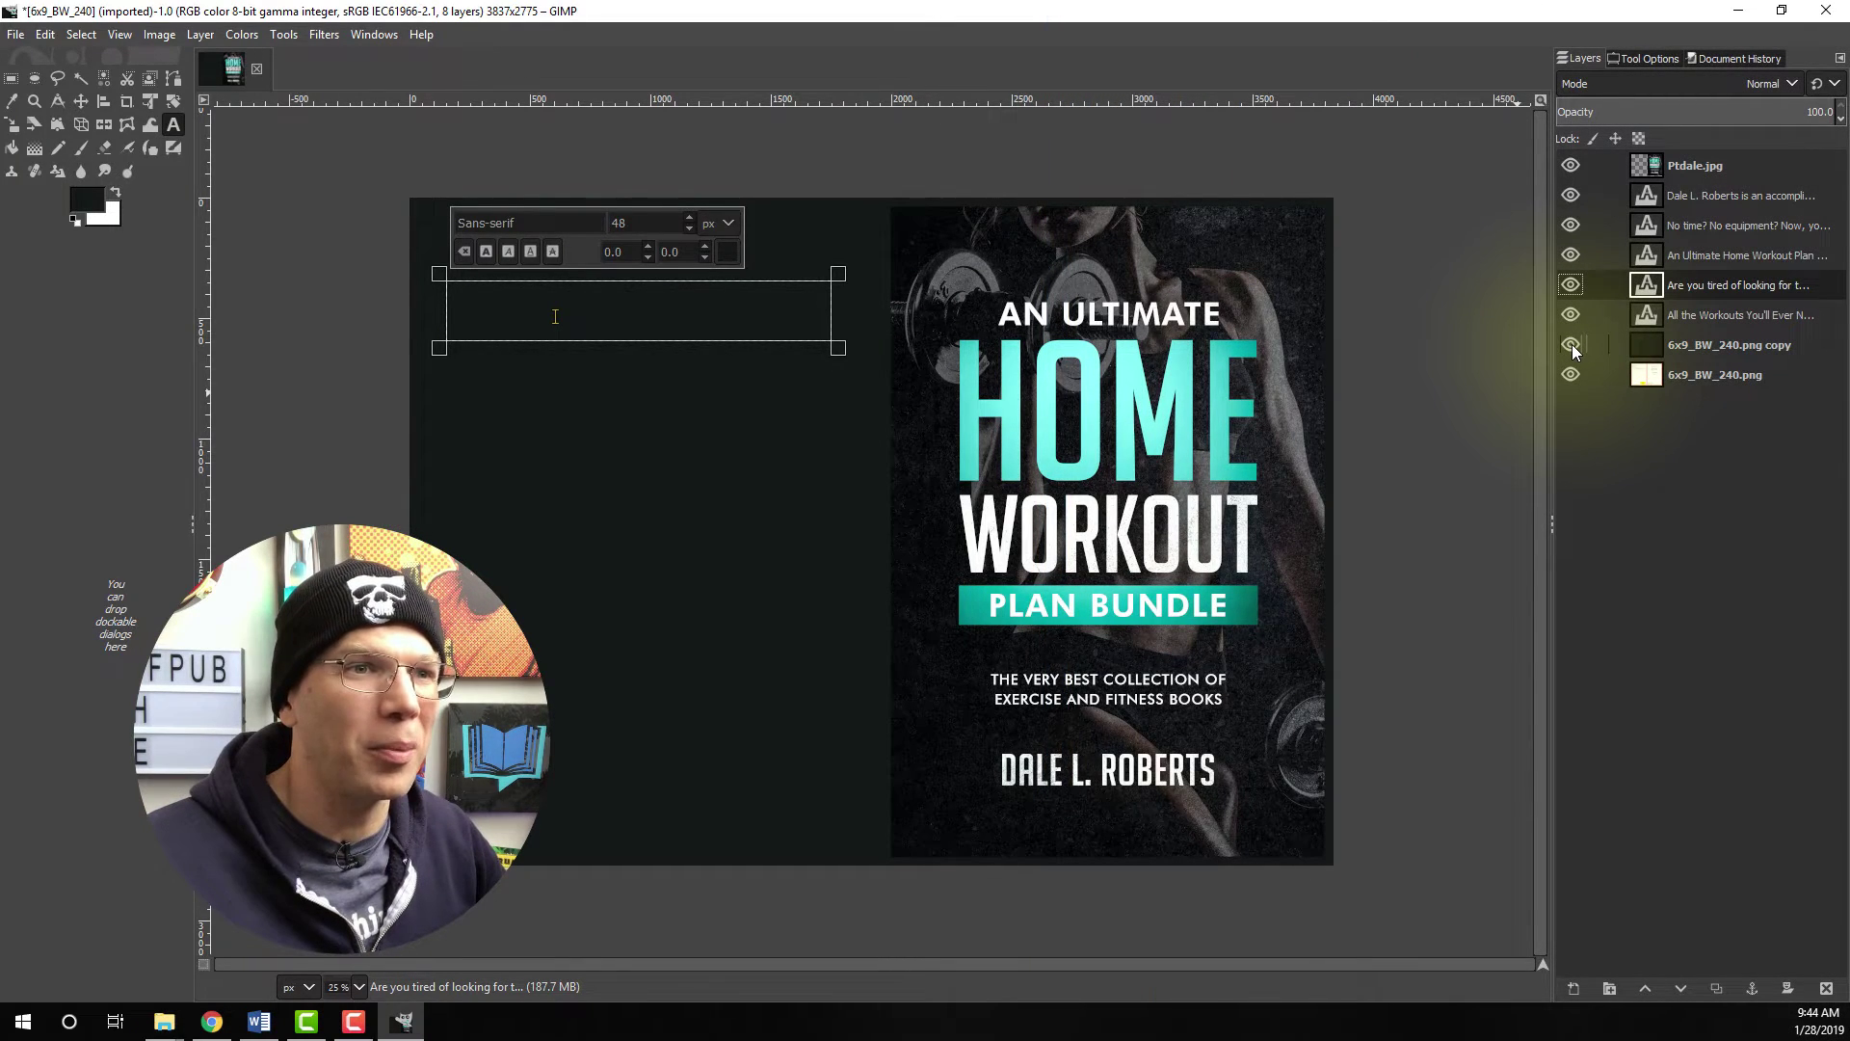
{"action": "left_click", "coordinate": [1572, 347]}
- Select the back cover's live area and fill it with white on a new transparent layer above the dark fill layer
{"action": "left_click", "coordinate": [11, 81]}
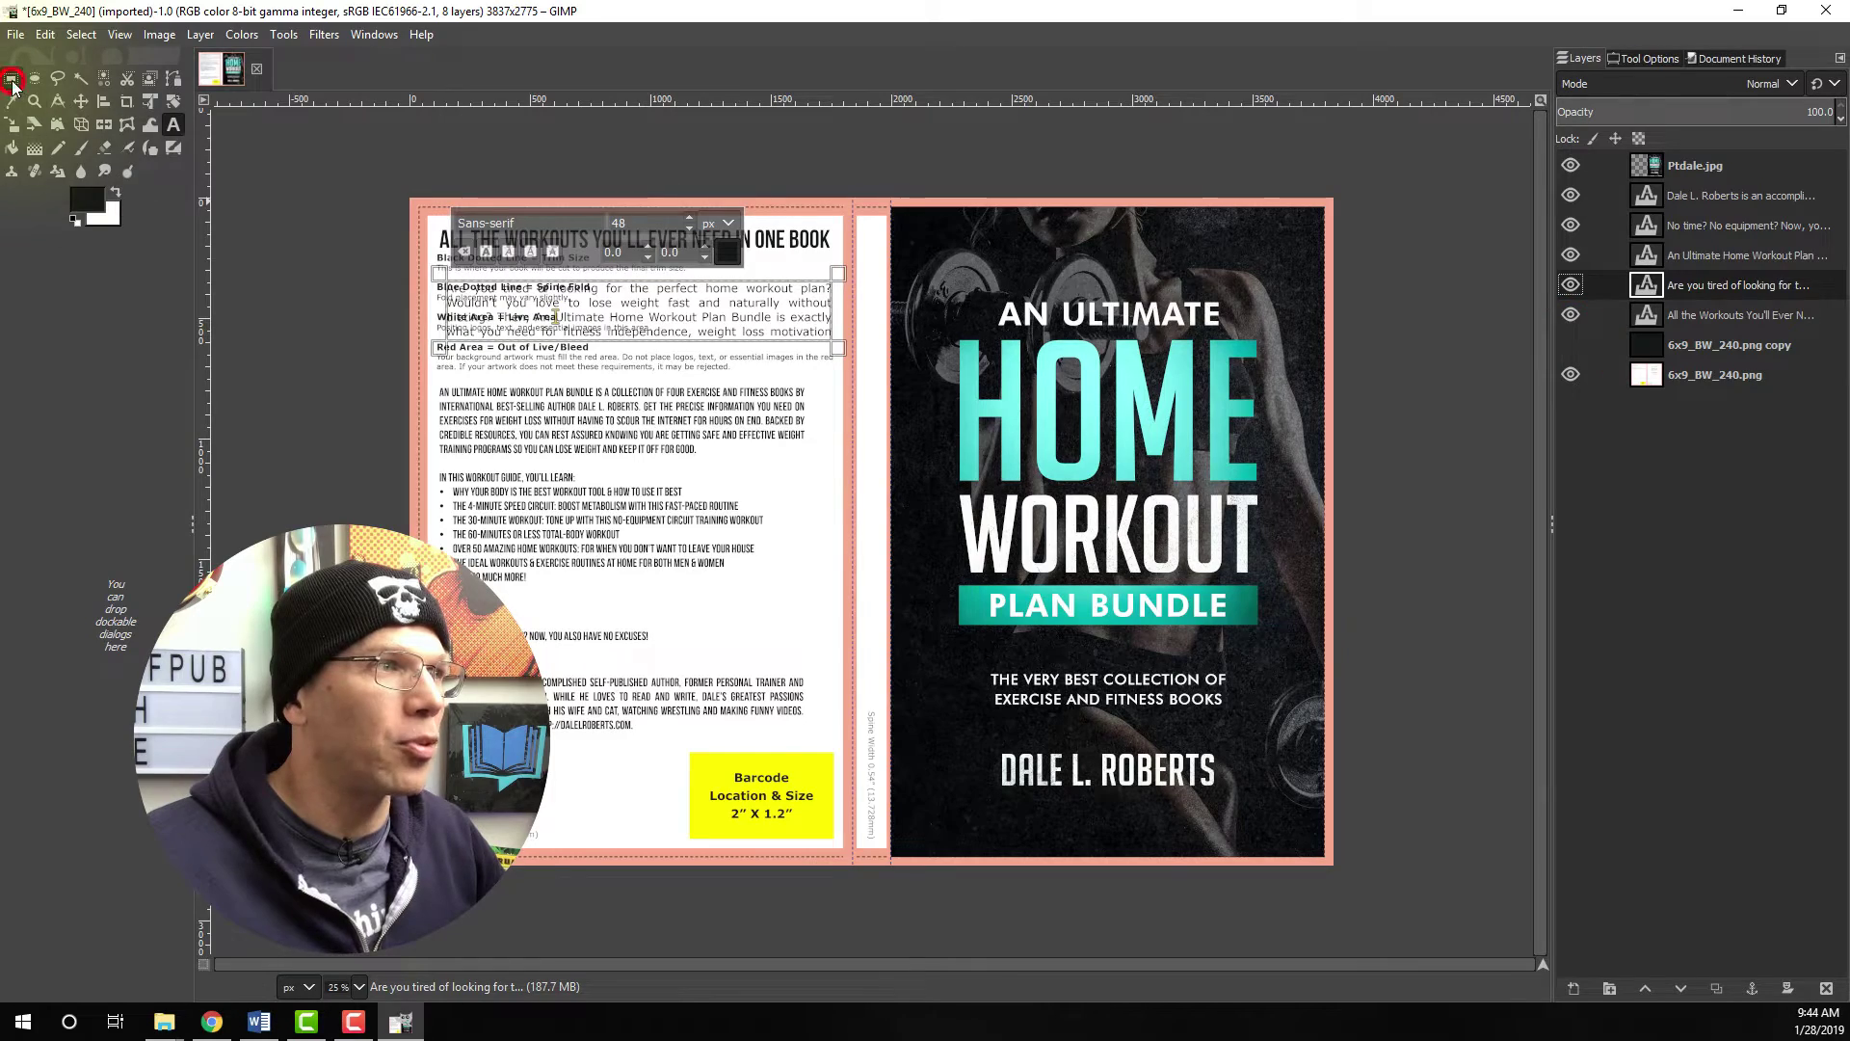
{"action": "left_click_drag", "start_coordinate": [430, 216], "coordinate": [843, 848]}
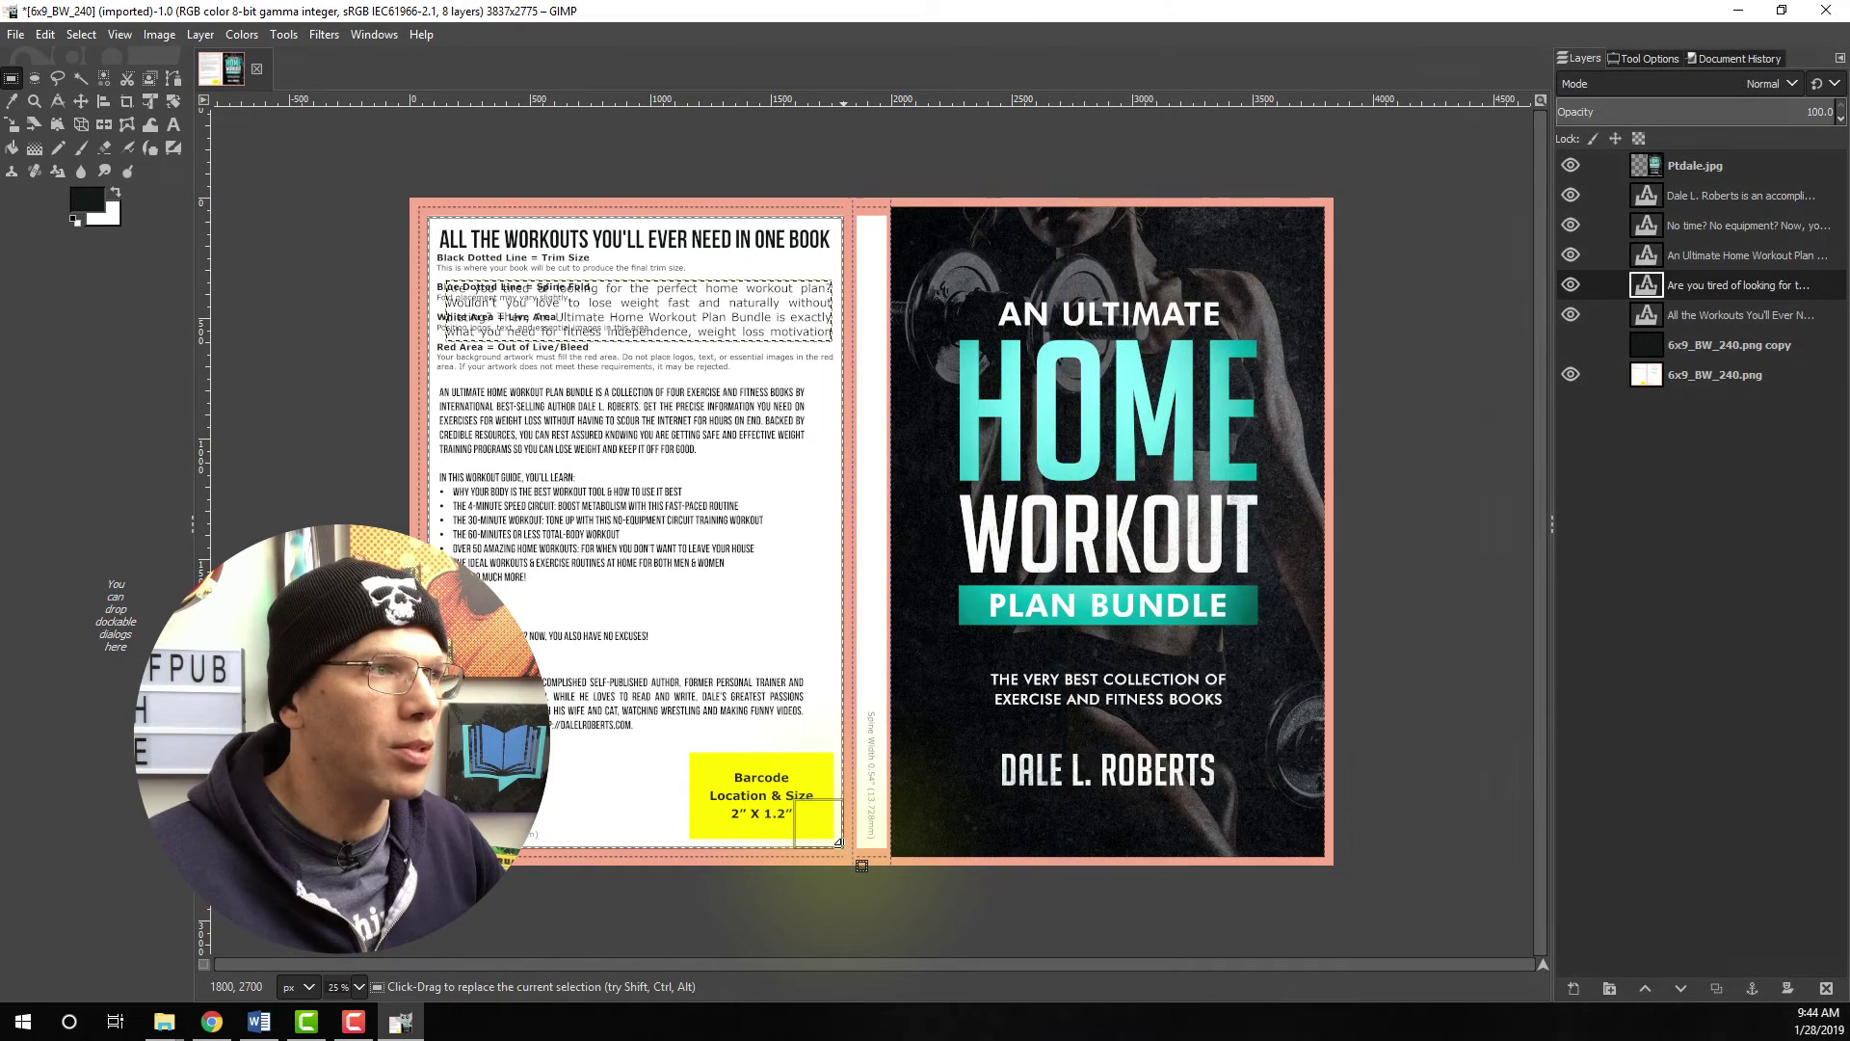
{"action": "left_click", "coordinate": [1644, 344]}
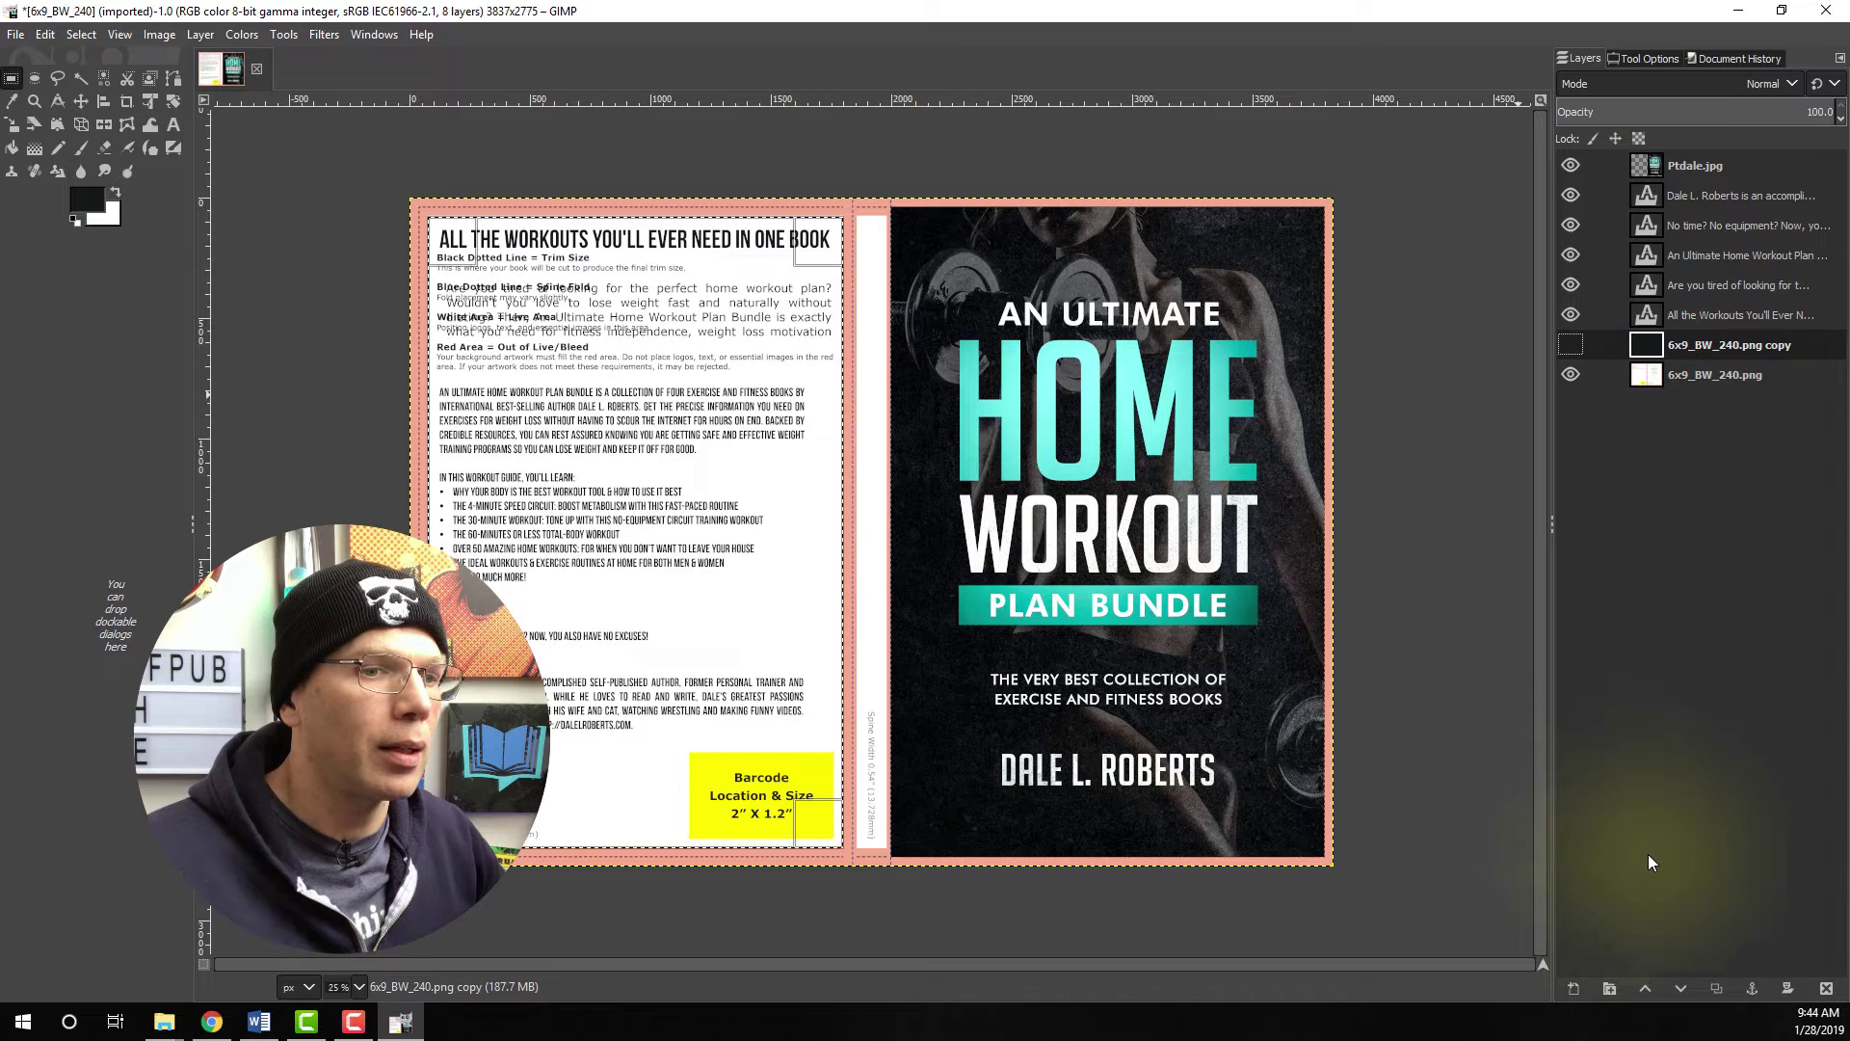
{"action": "left_click", "coordinate": [1575, 989]}
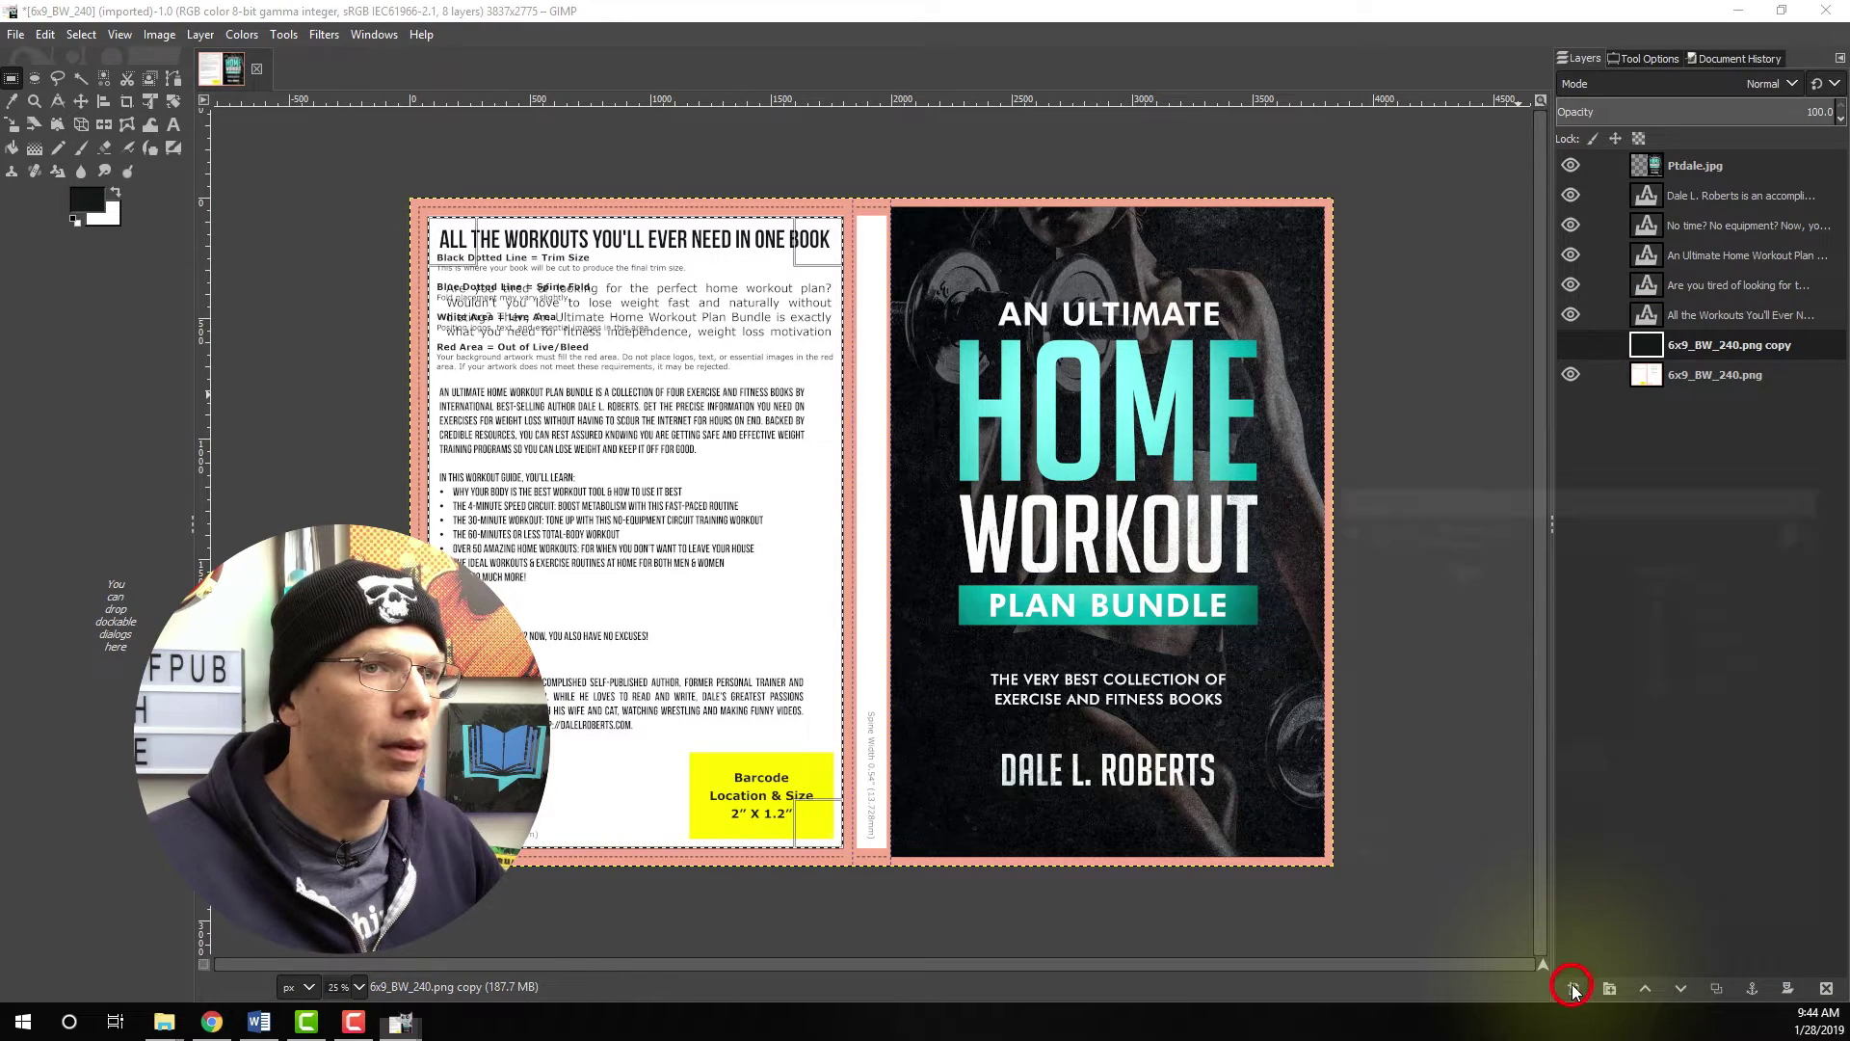
{"action": "left_click", "coordinate": [1478, 919]}
{"action": "left_click", "coordinate": [1484, 949]}
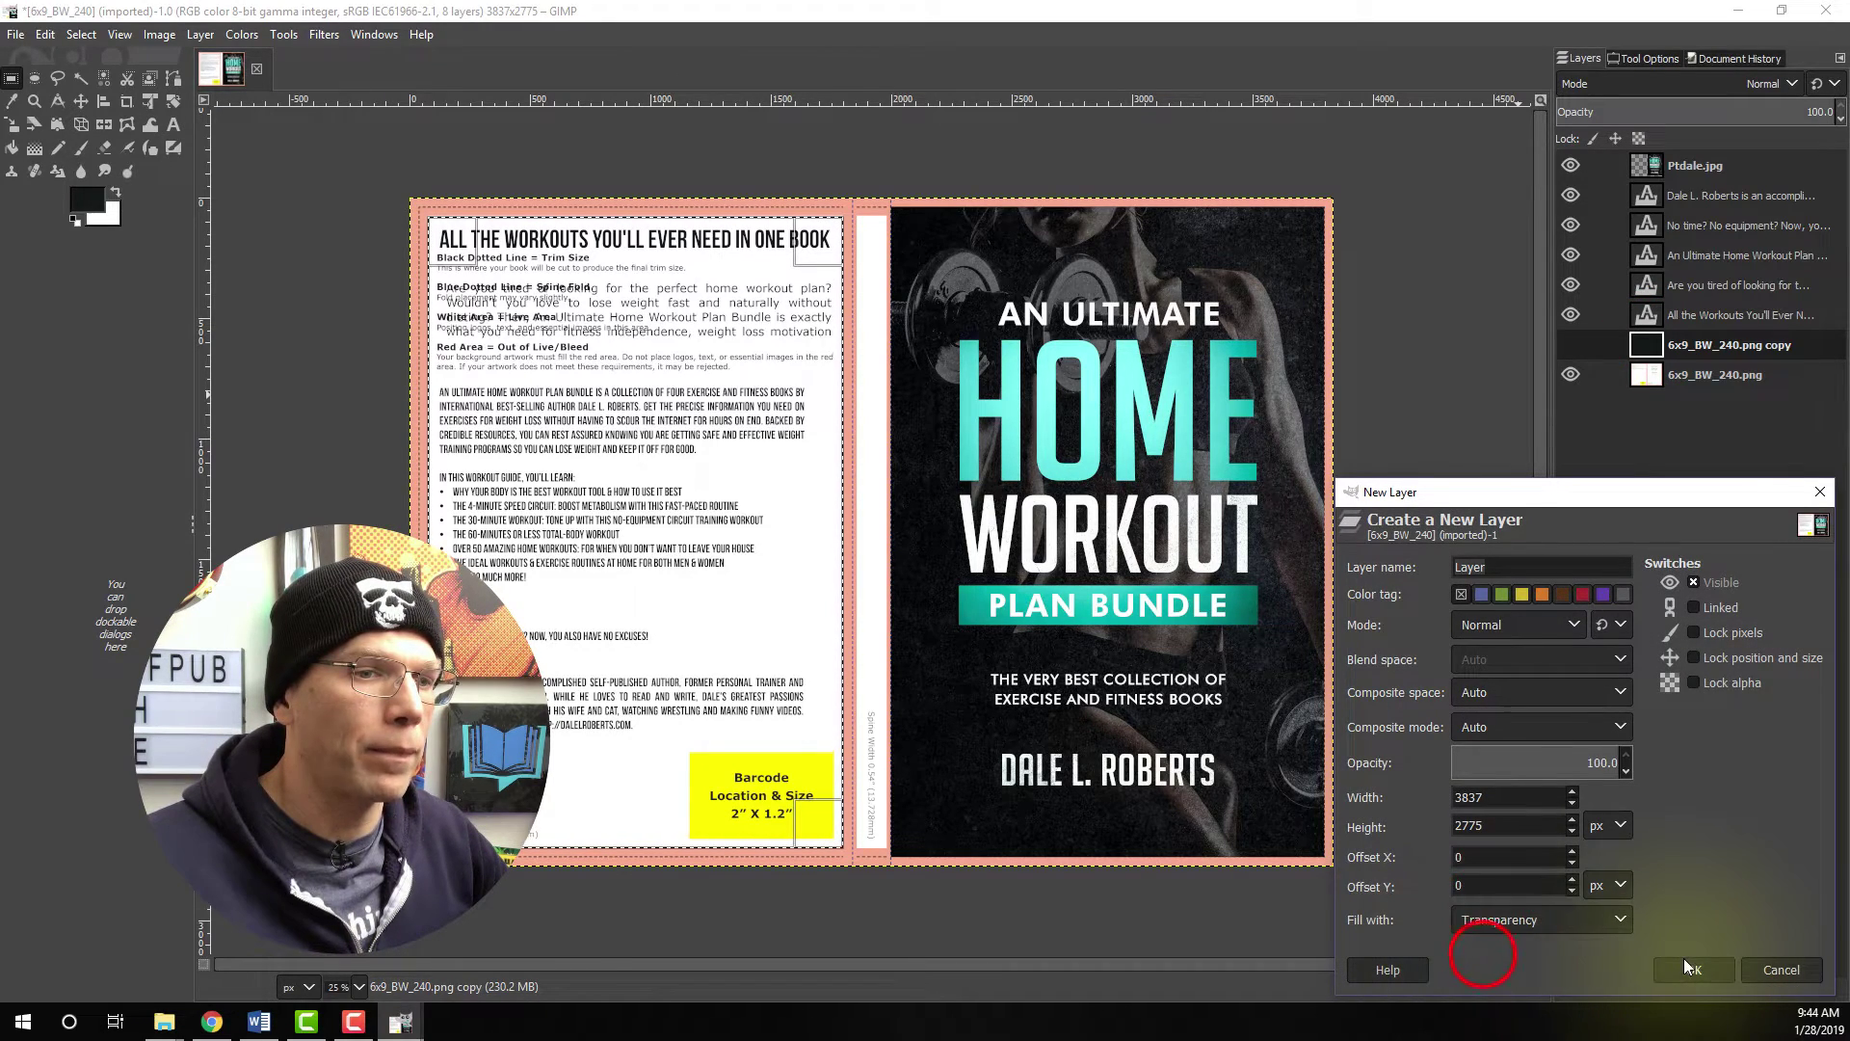
{"action": "left_click", "coordinate": [1677, 967]}
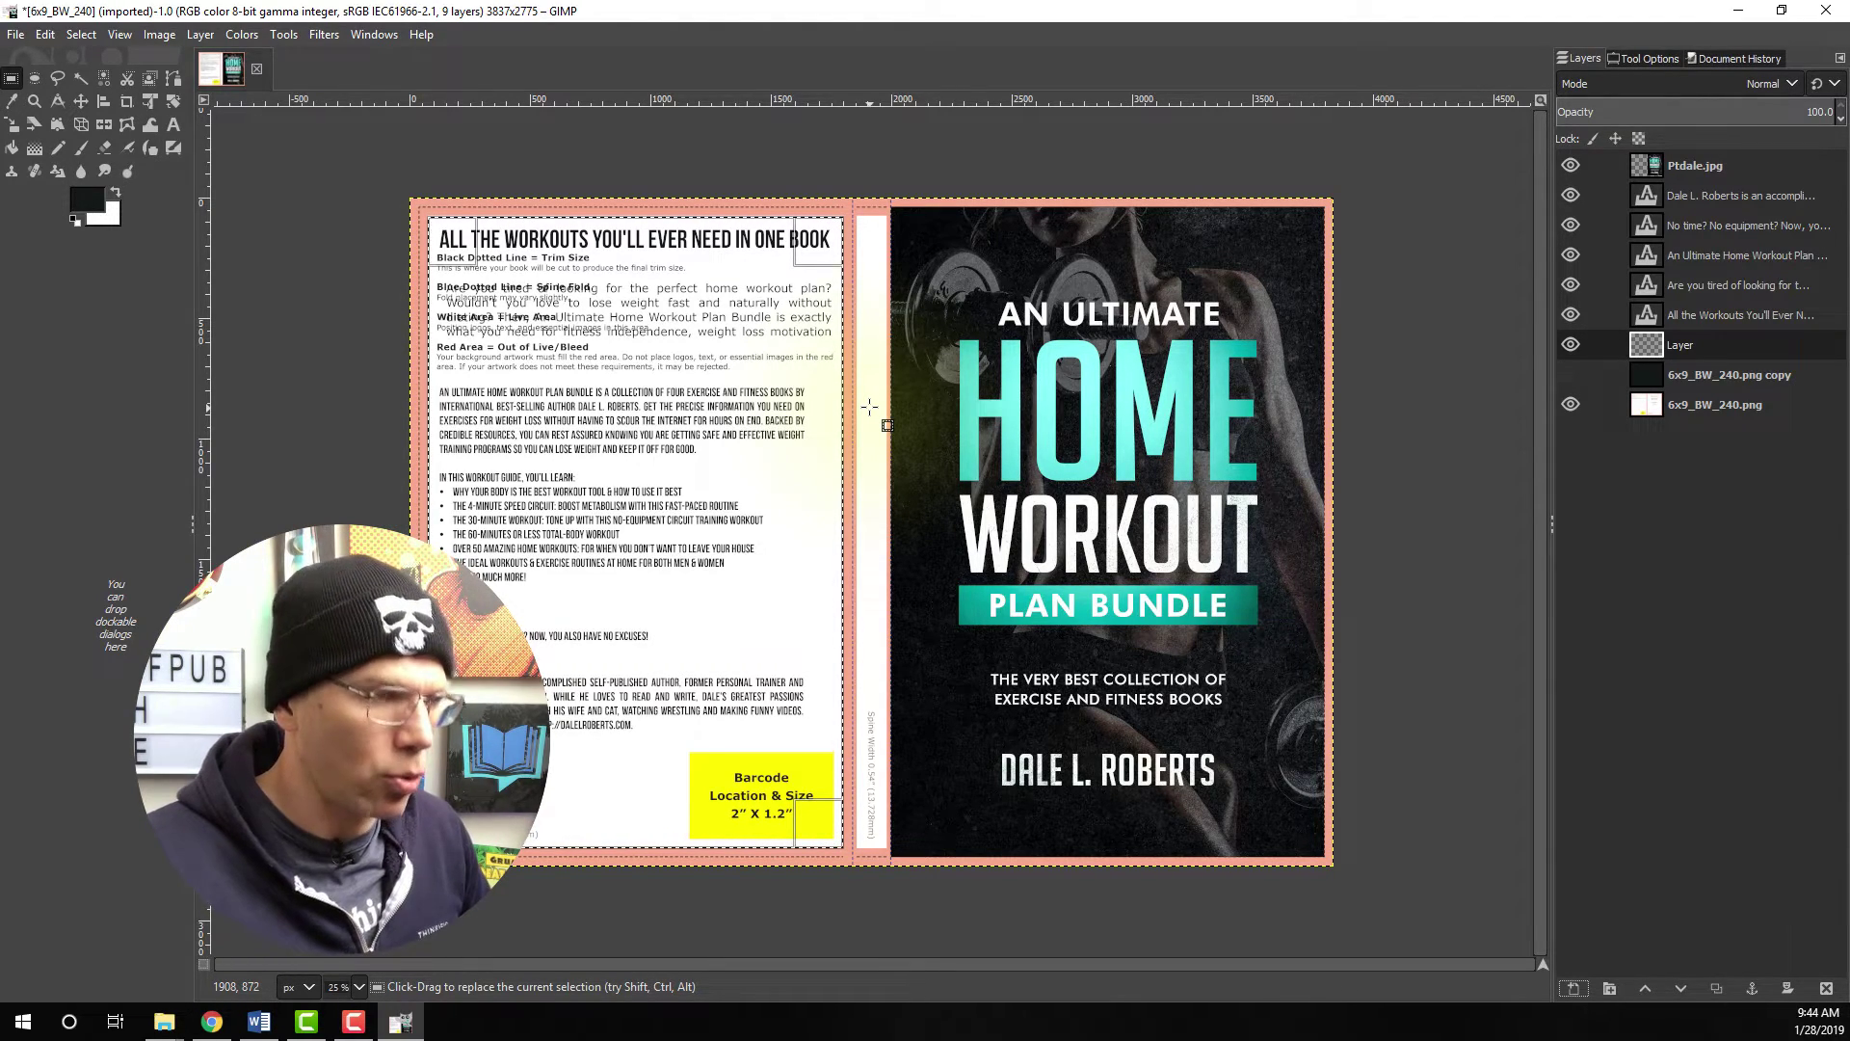
{"action": "key", "text": "ctrl+period"}
- Extend the opening paragraph's text box leftward to 1628 × 328 px
{"action": "key", "text": "t"}
{"action": "left_click", "coordinate": [644, 347]}
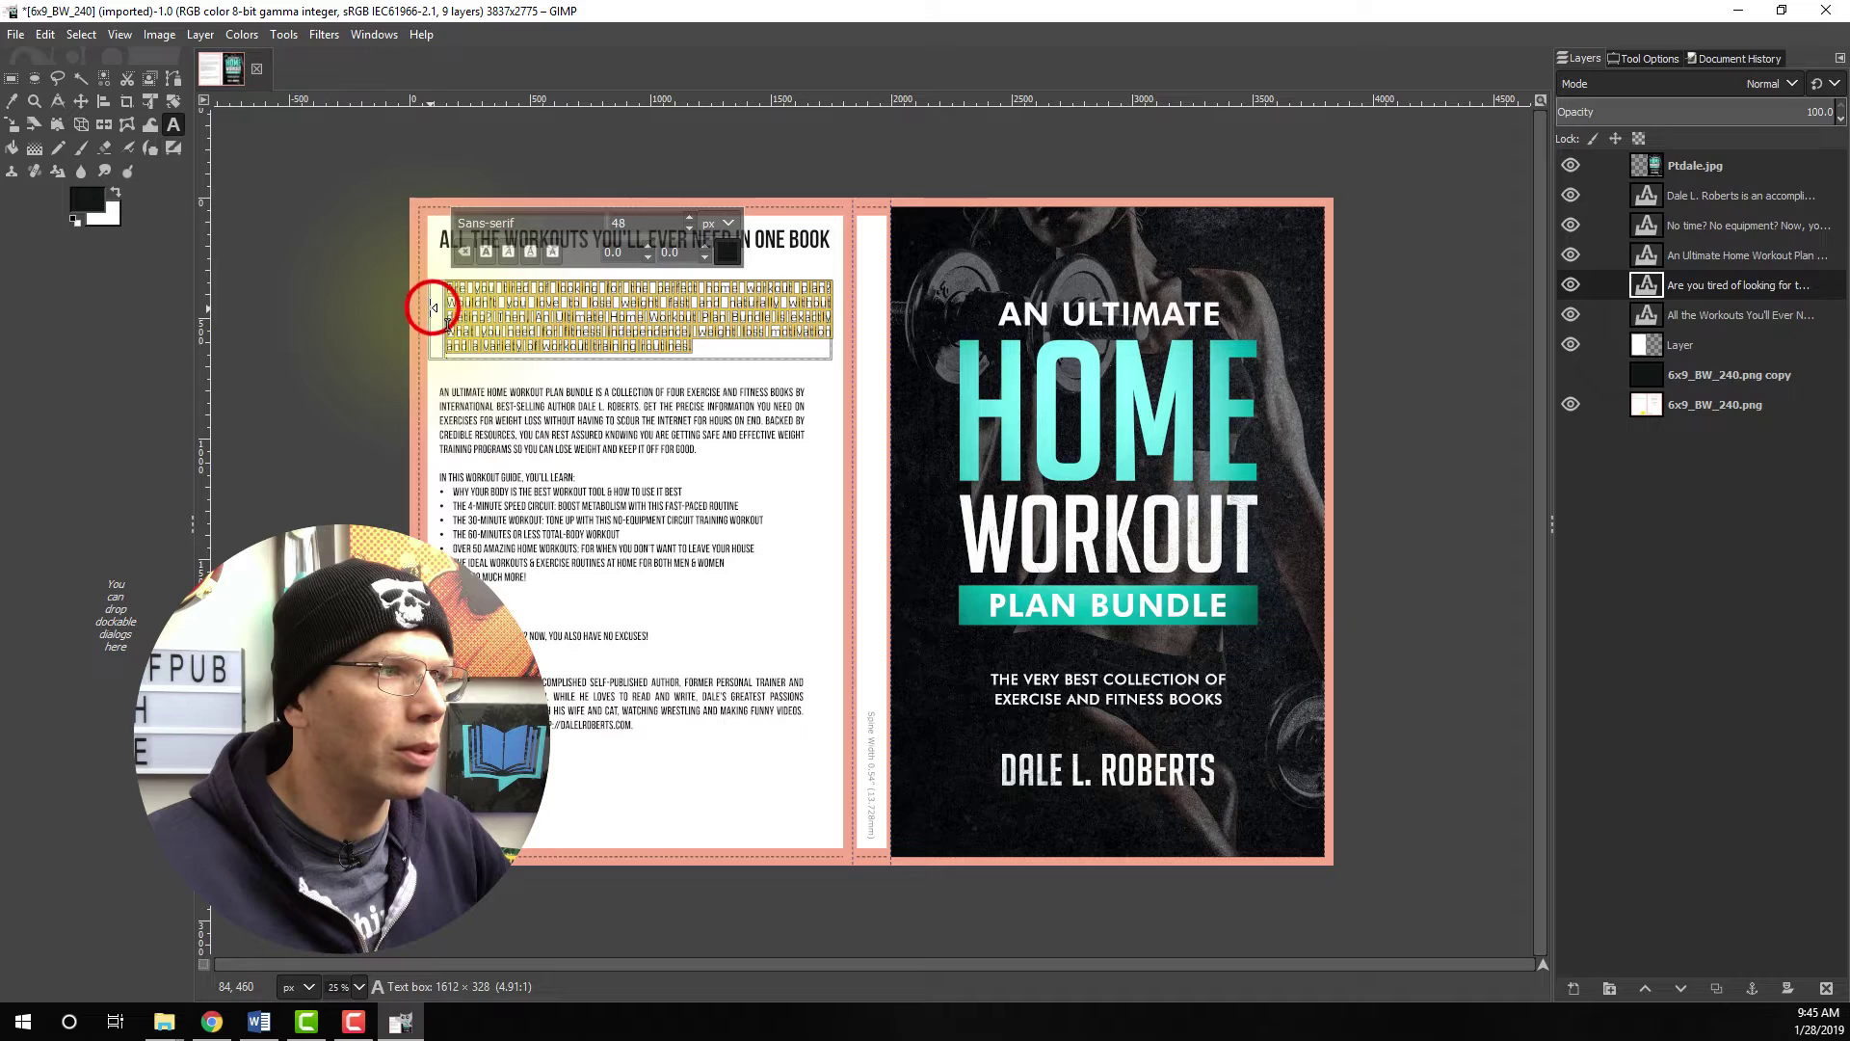
{"action": "left_click_drag", "start_coordinate": [434, 308], "coordinate": [431, 308]}
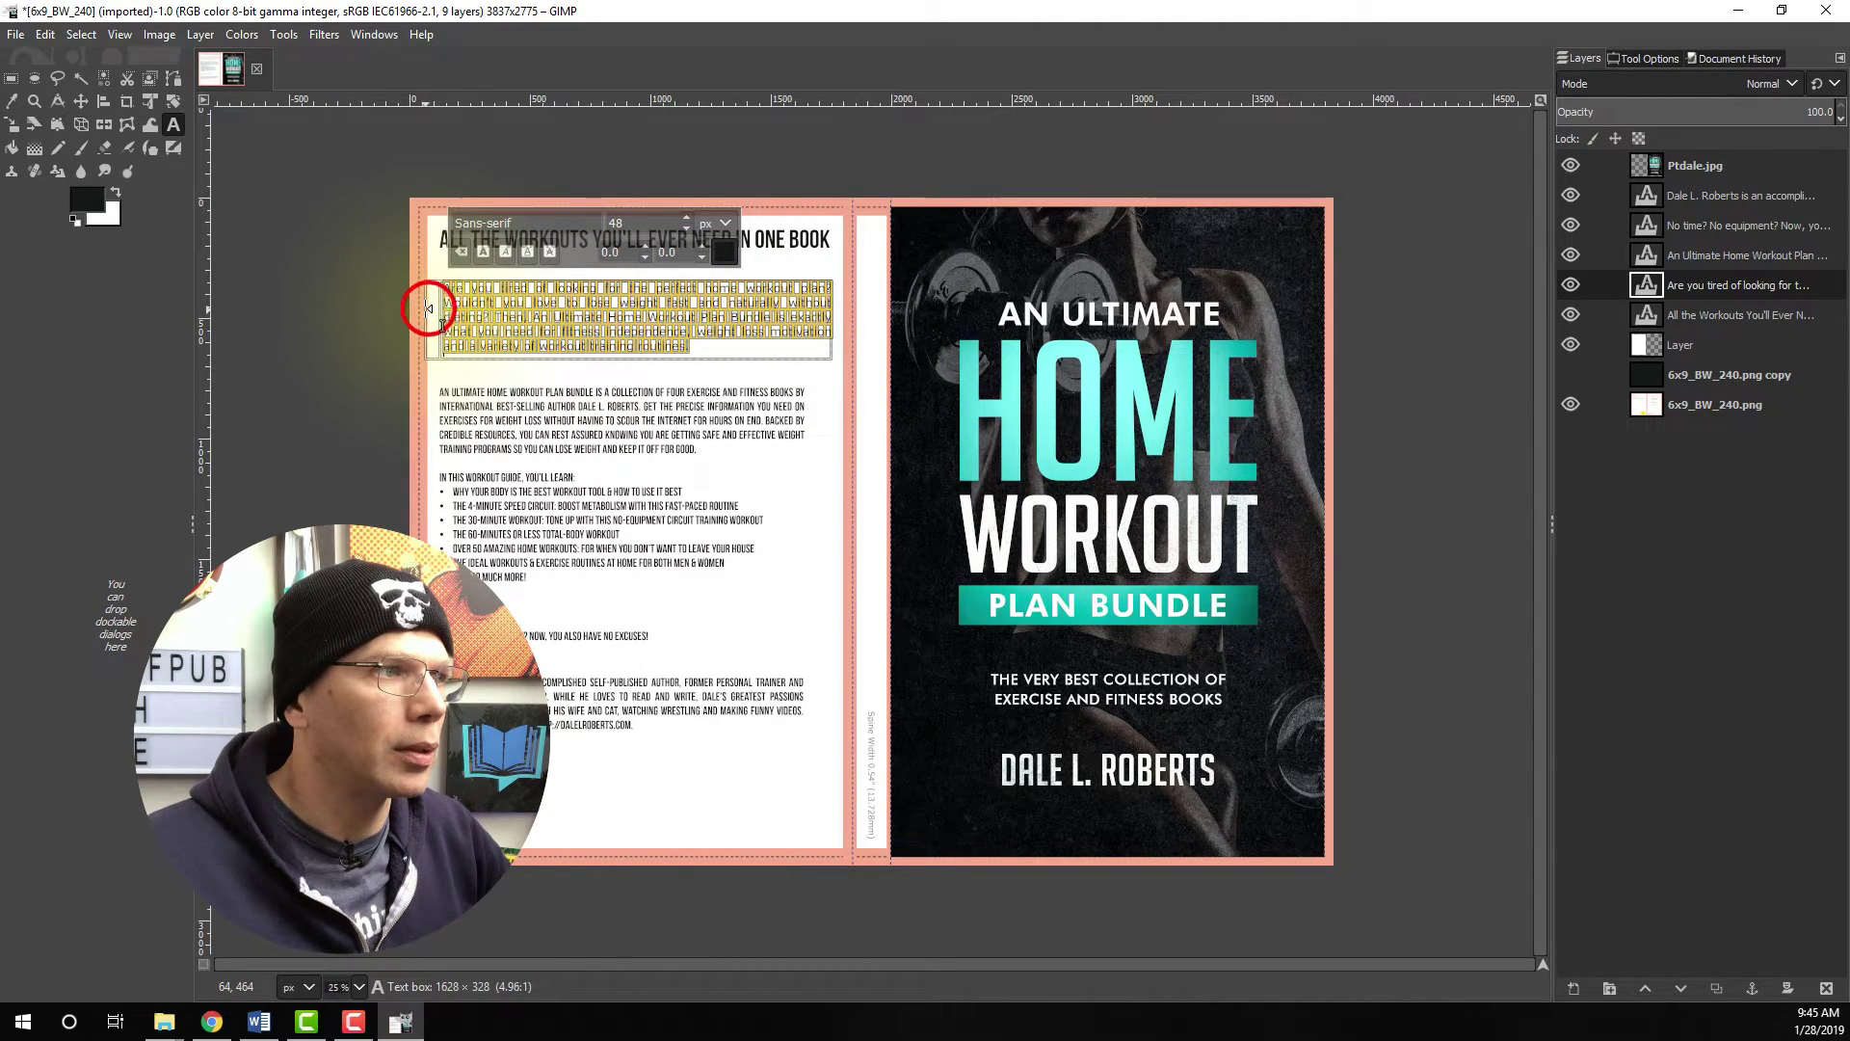
- Fine-tune both sides of the opening paragraph's text box so the text lines up with the headline above it
{"action": "left_click_drag", "start_coordinate": [429, 309], "coordinate": [428, 309]}
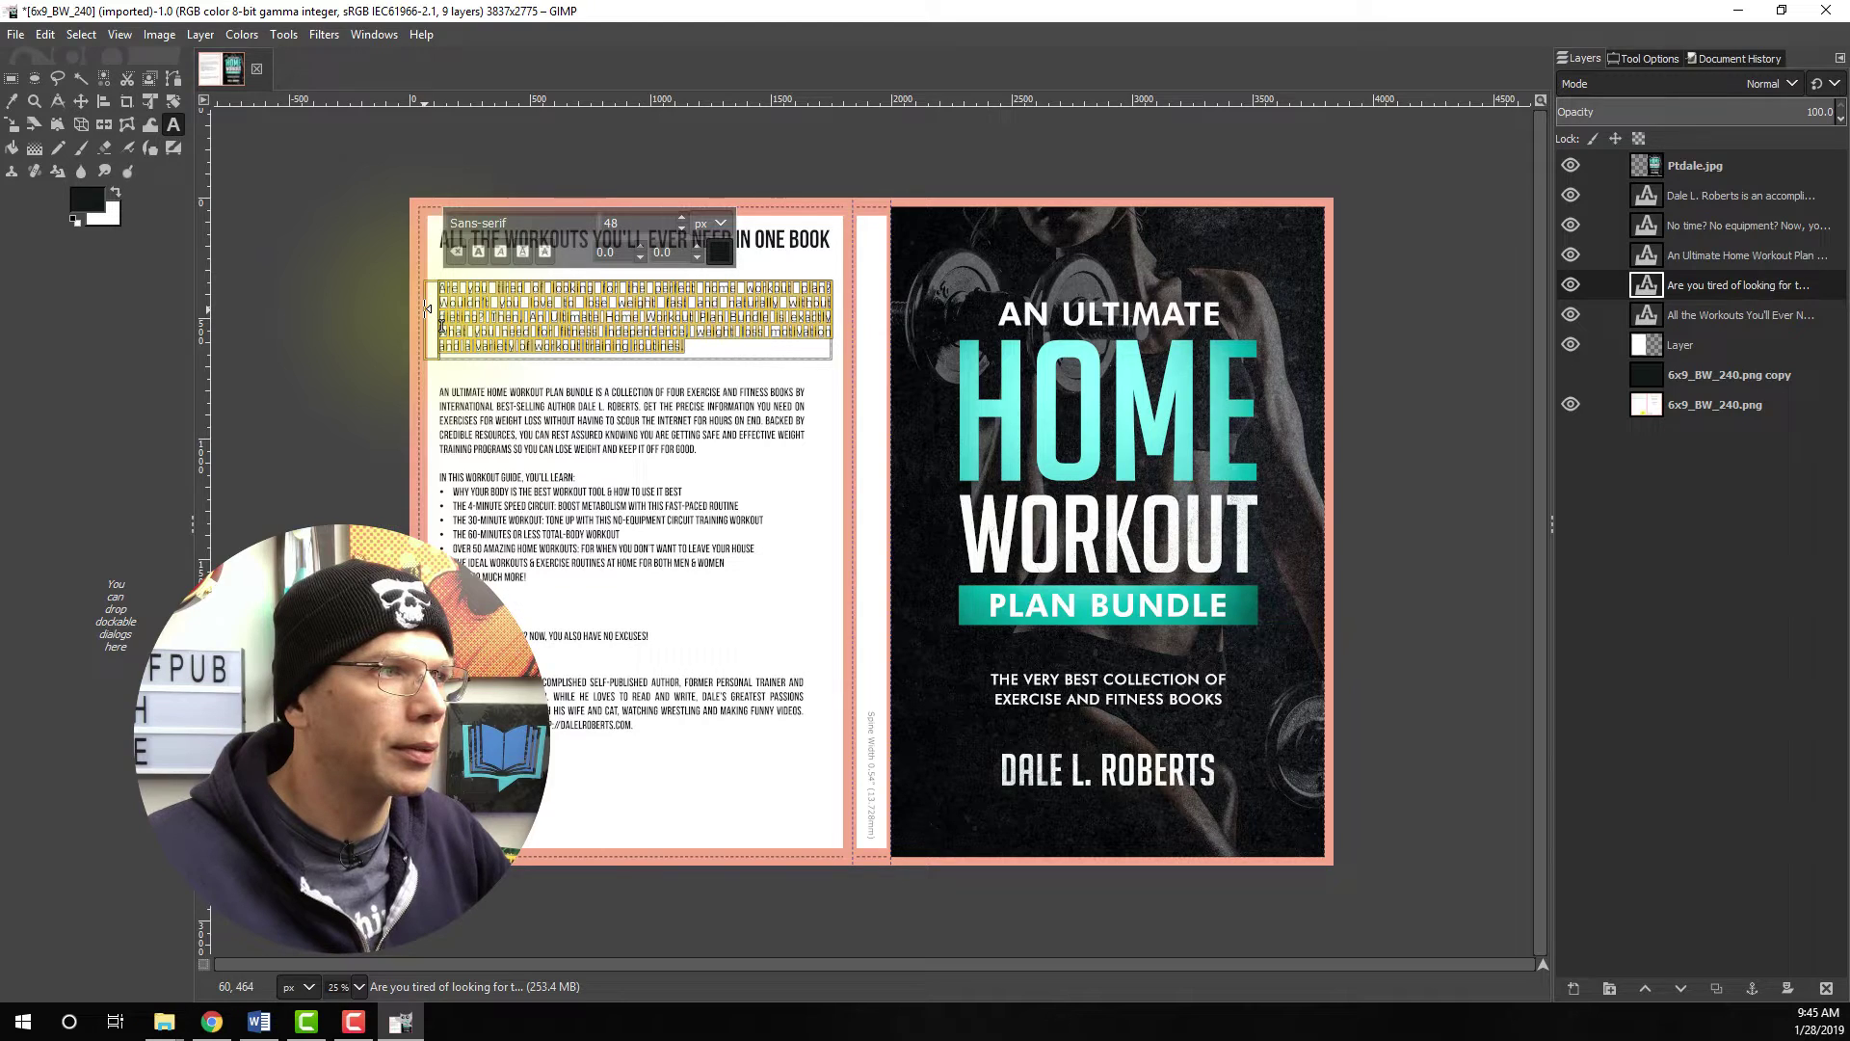
{"action": "left_click_drag", "start_coordinate": [427, 309], "coordinate": [431, 309]}
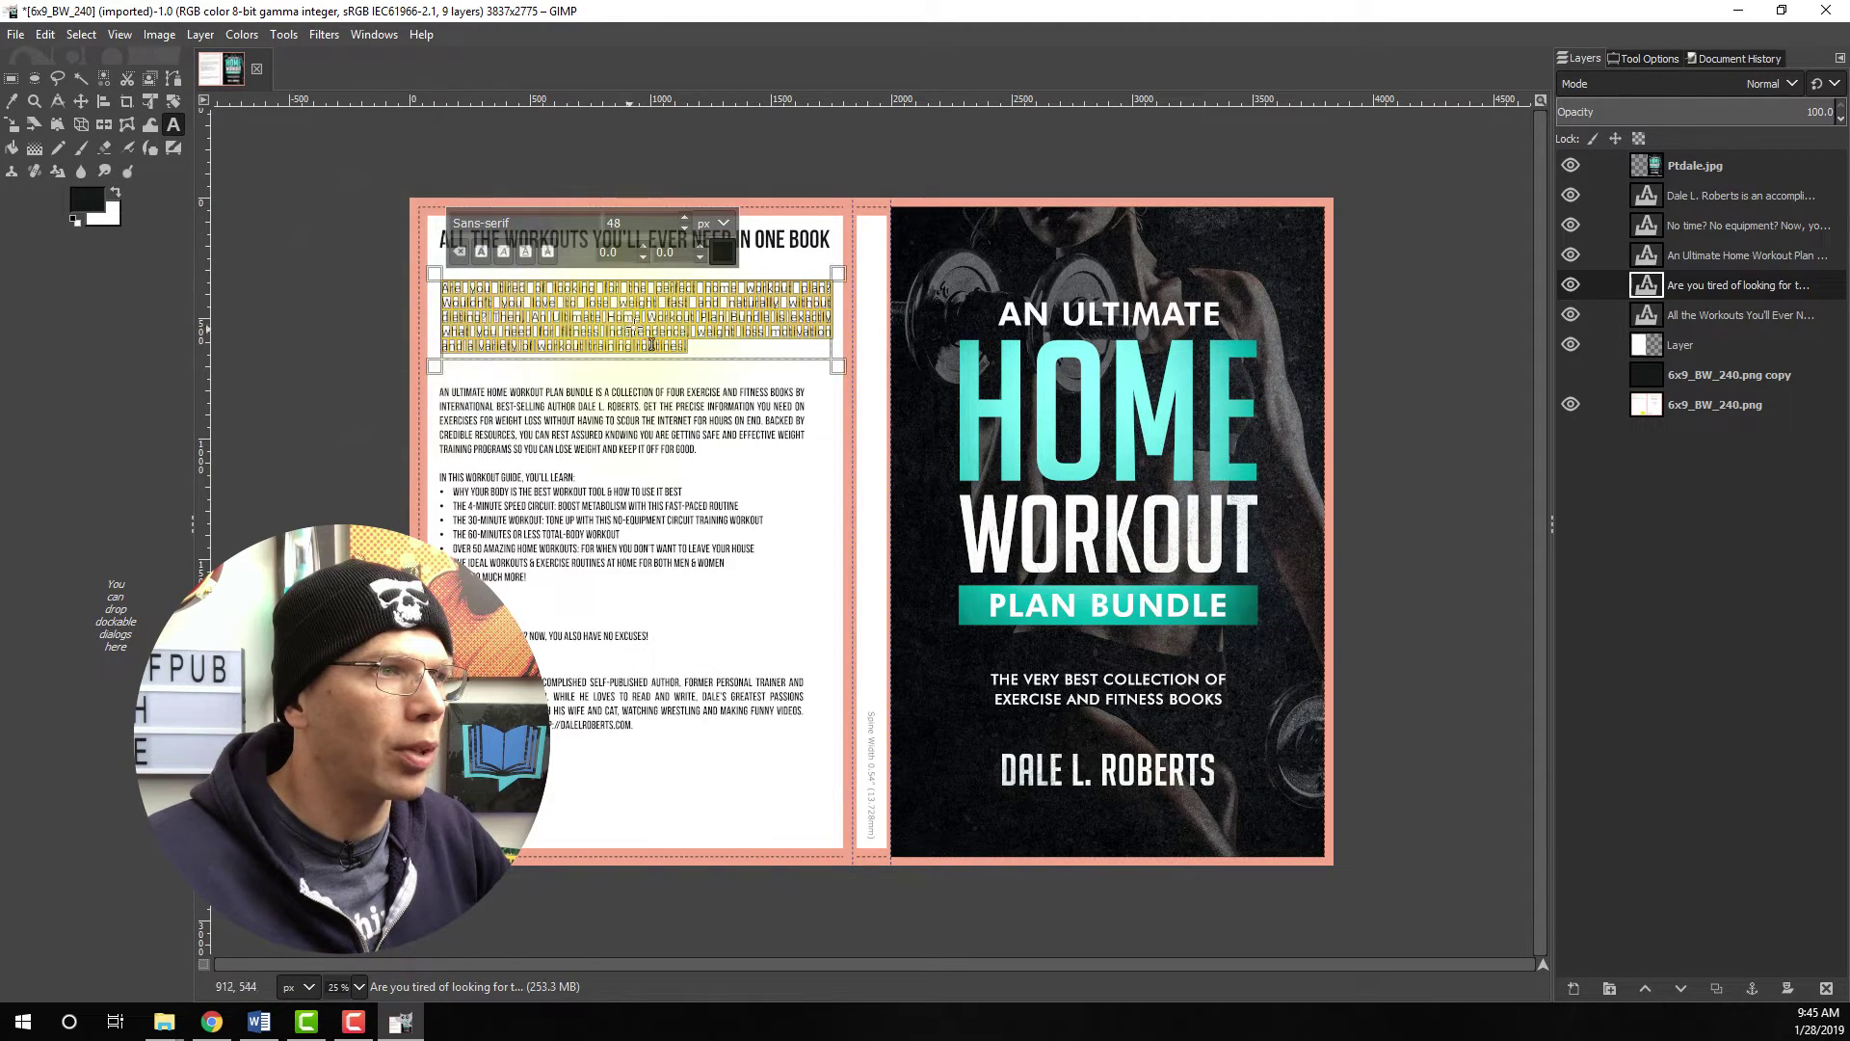
{"action": "left_click_drag", "start_coordinate": [836, 301], "coordinate": [831, 301]}
{"action": "left_click", "coordinate": [360, 309]}
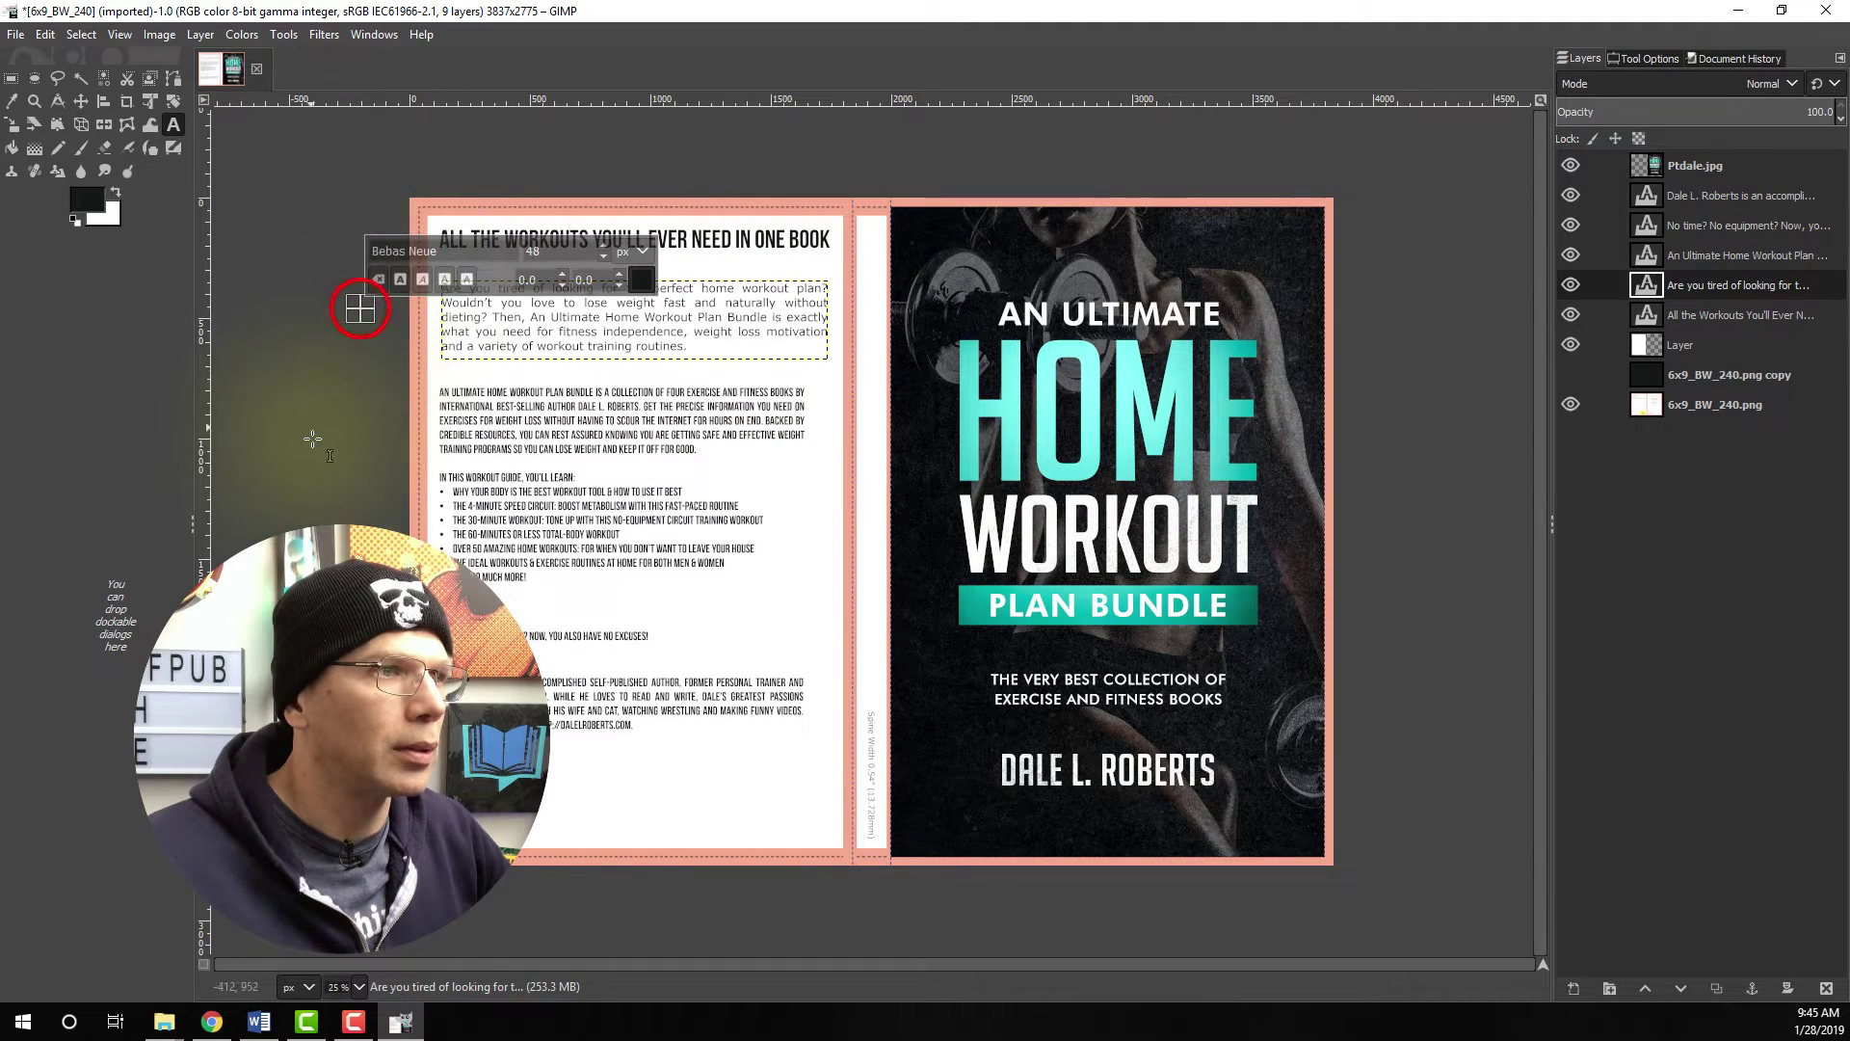
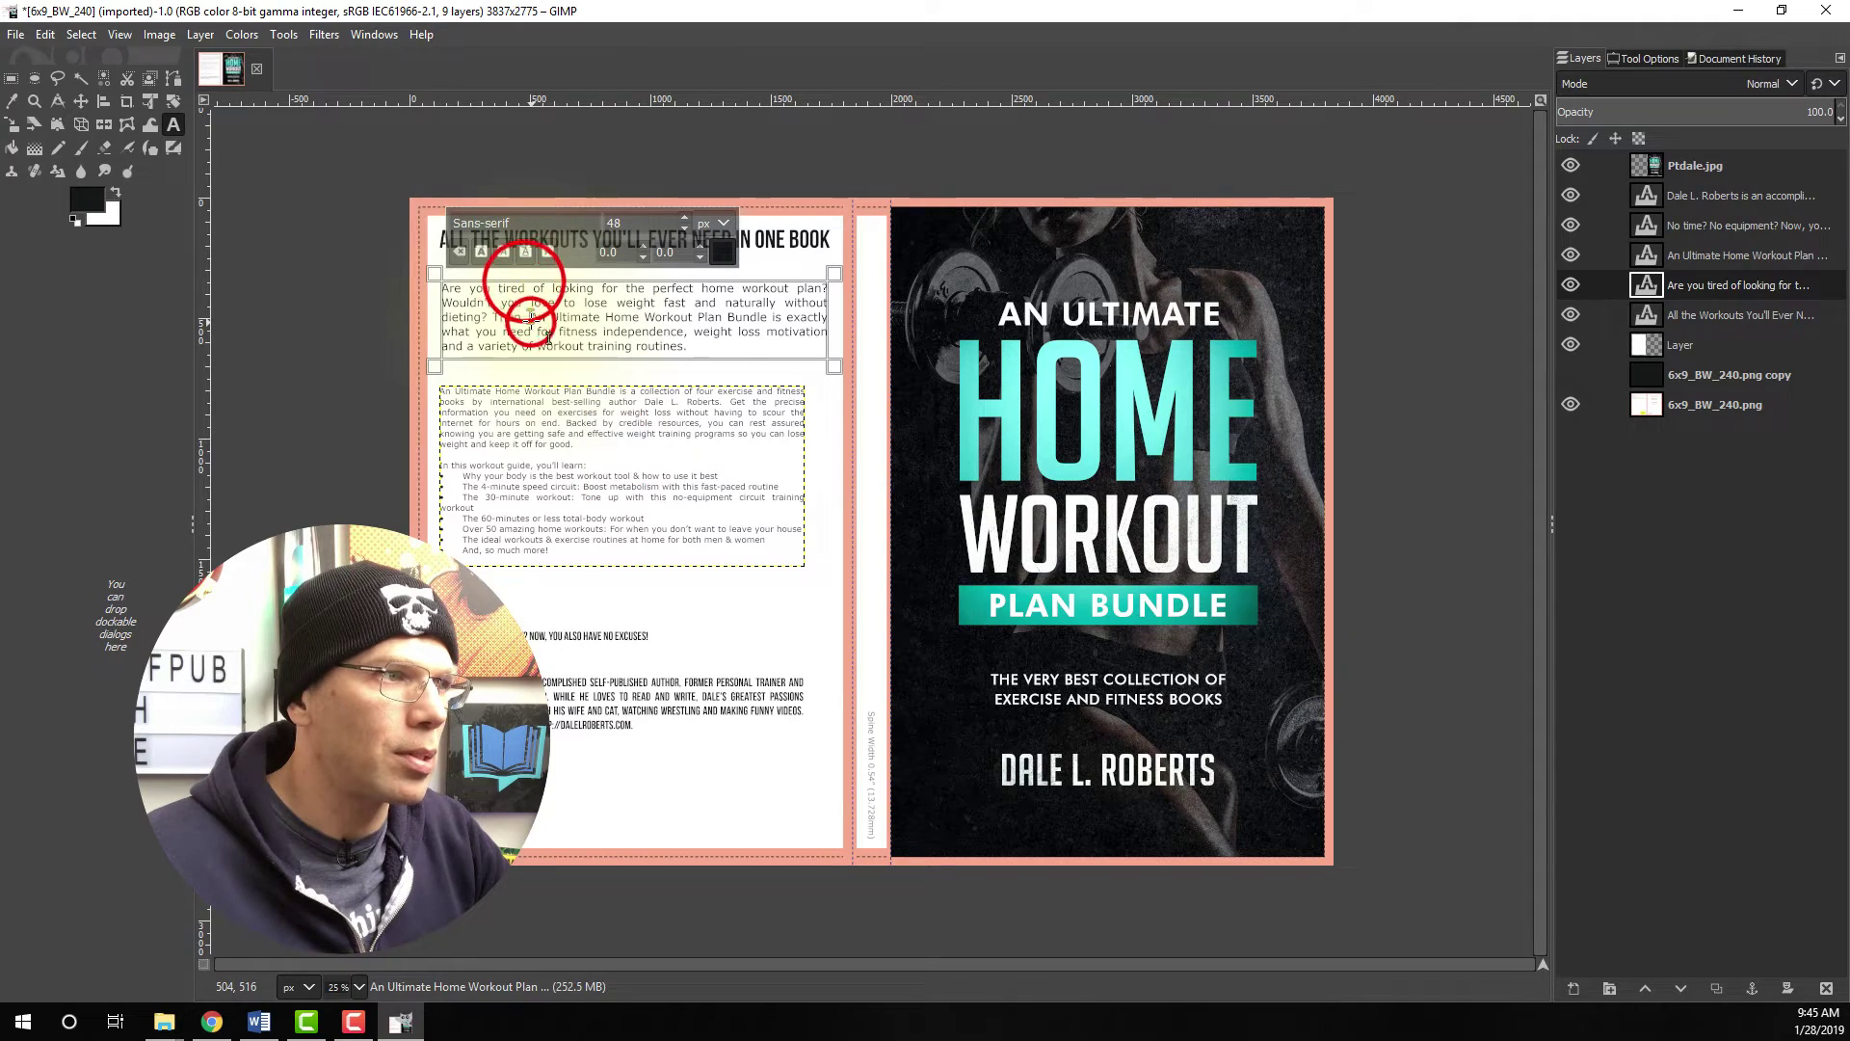
- Italicize the whole opening "Are you tired" paragraph
{"action": "double_click", "coordinate": [537, 317]}
{"action": "triple_click", "coordinate": [696, 348]}
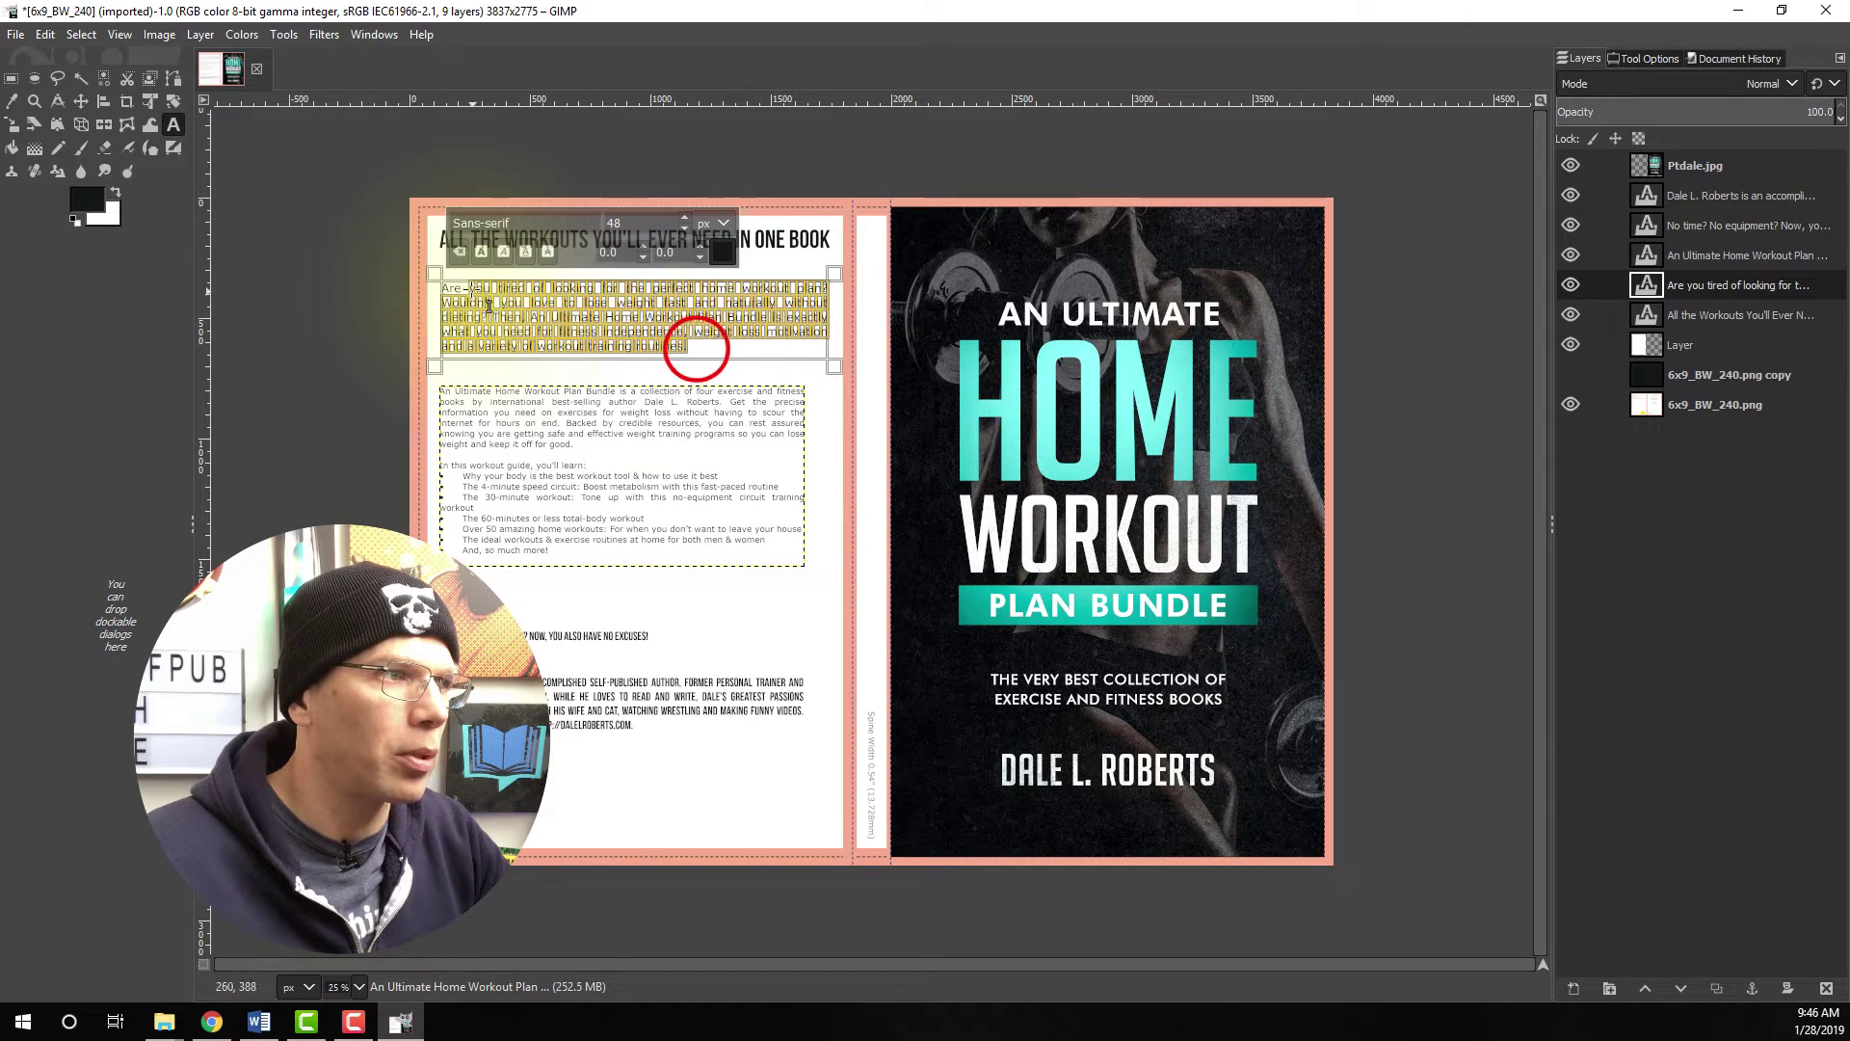
{"action": "left_click", "coordinate": [501, 251]}
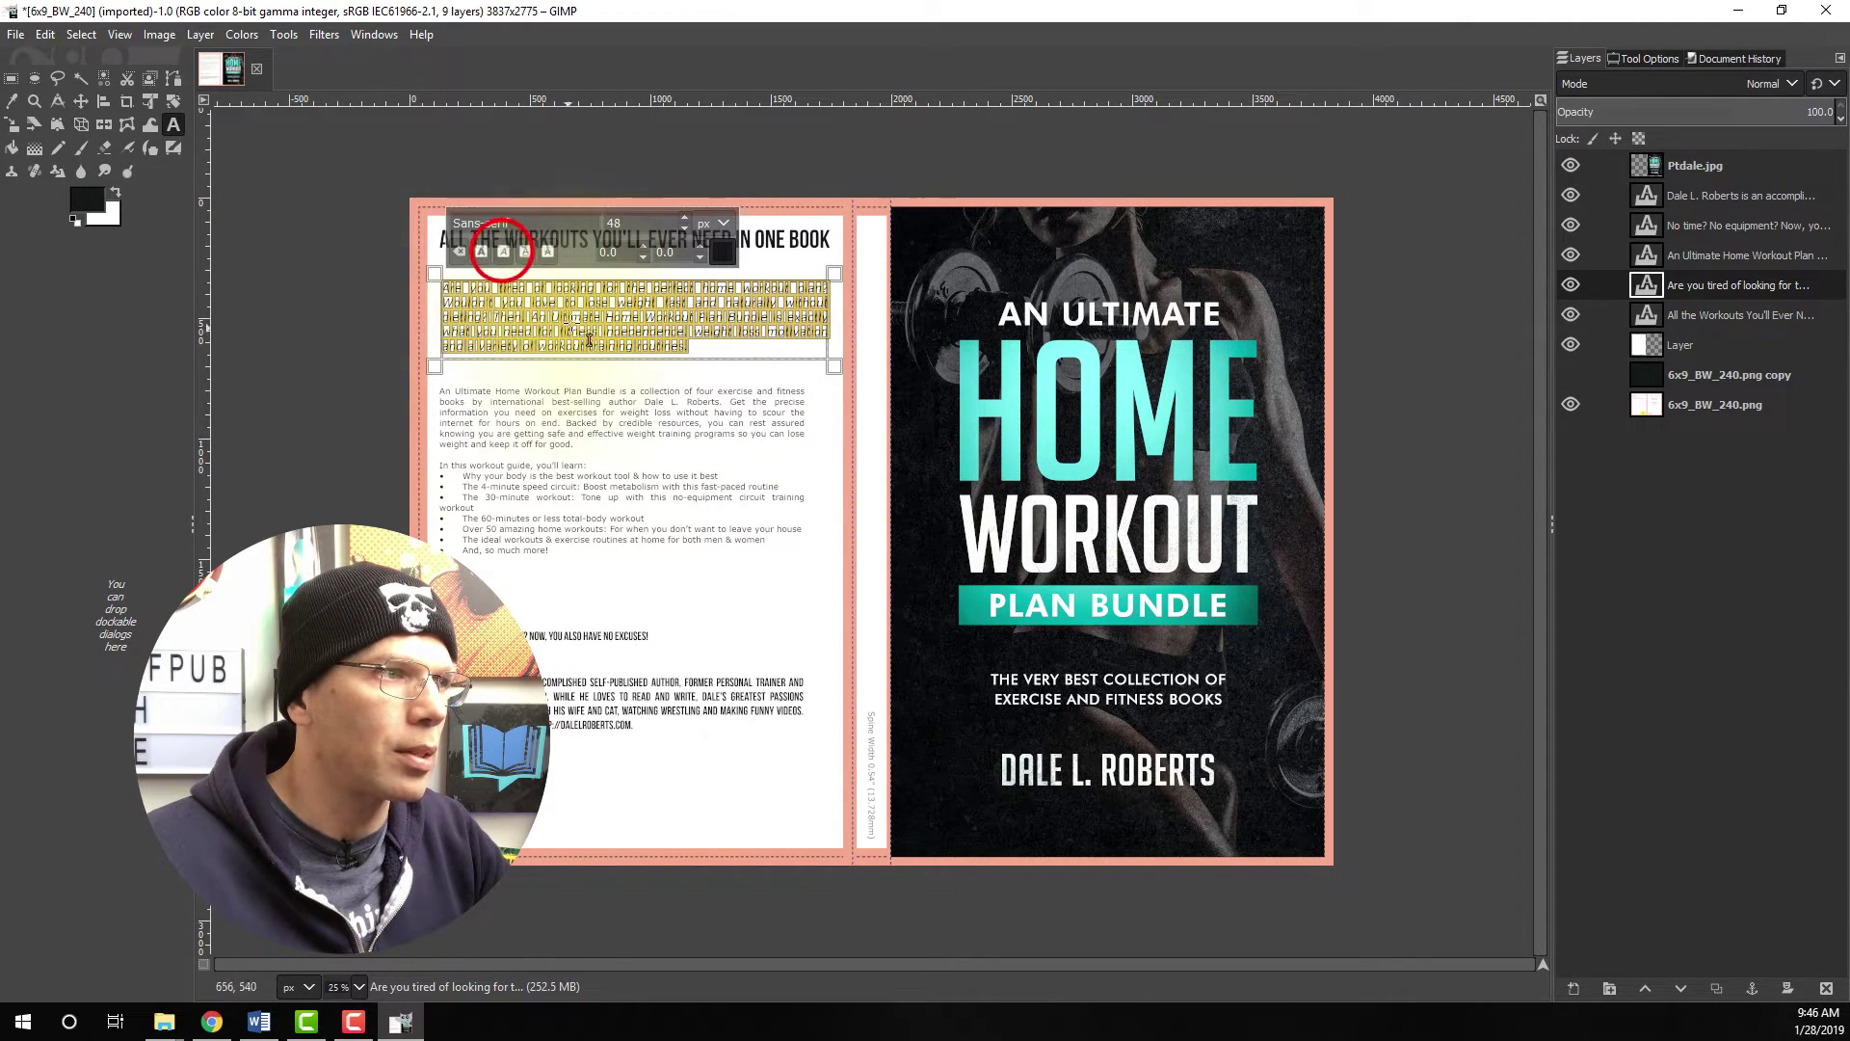
{"action": "left_click", "coordinate": [580, 318]}
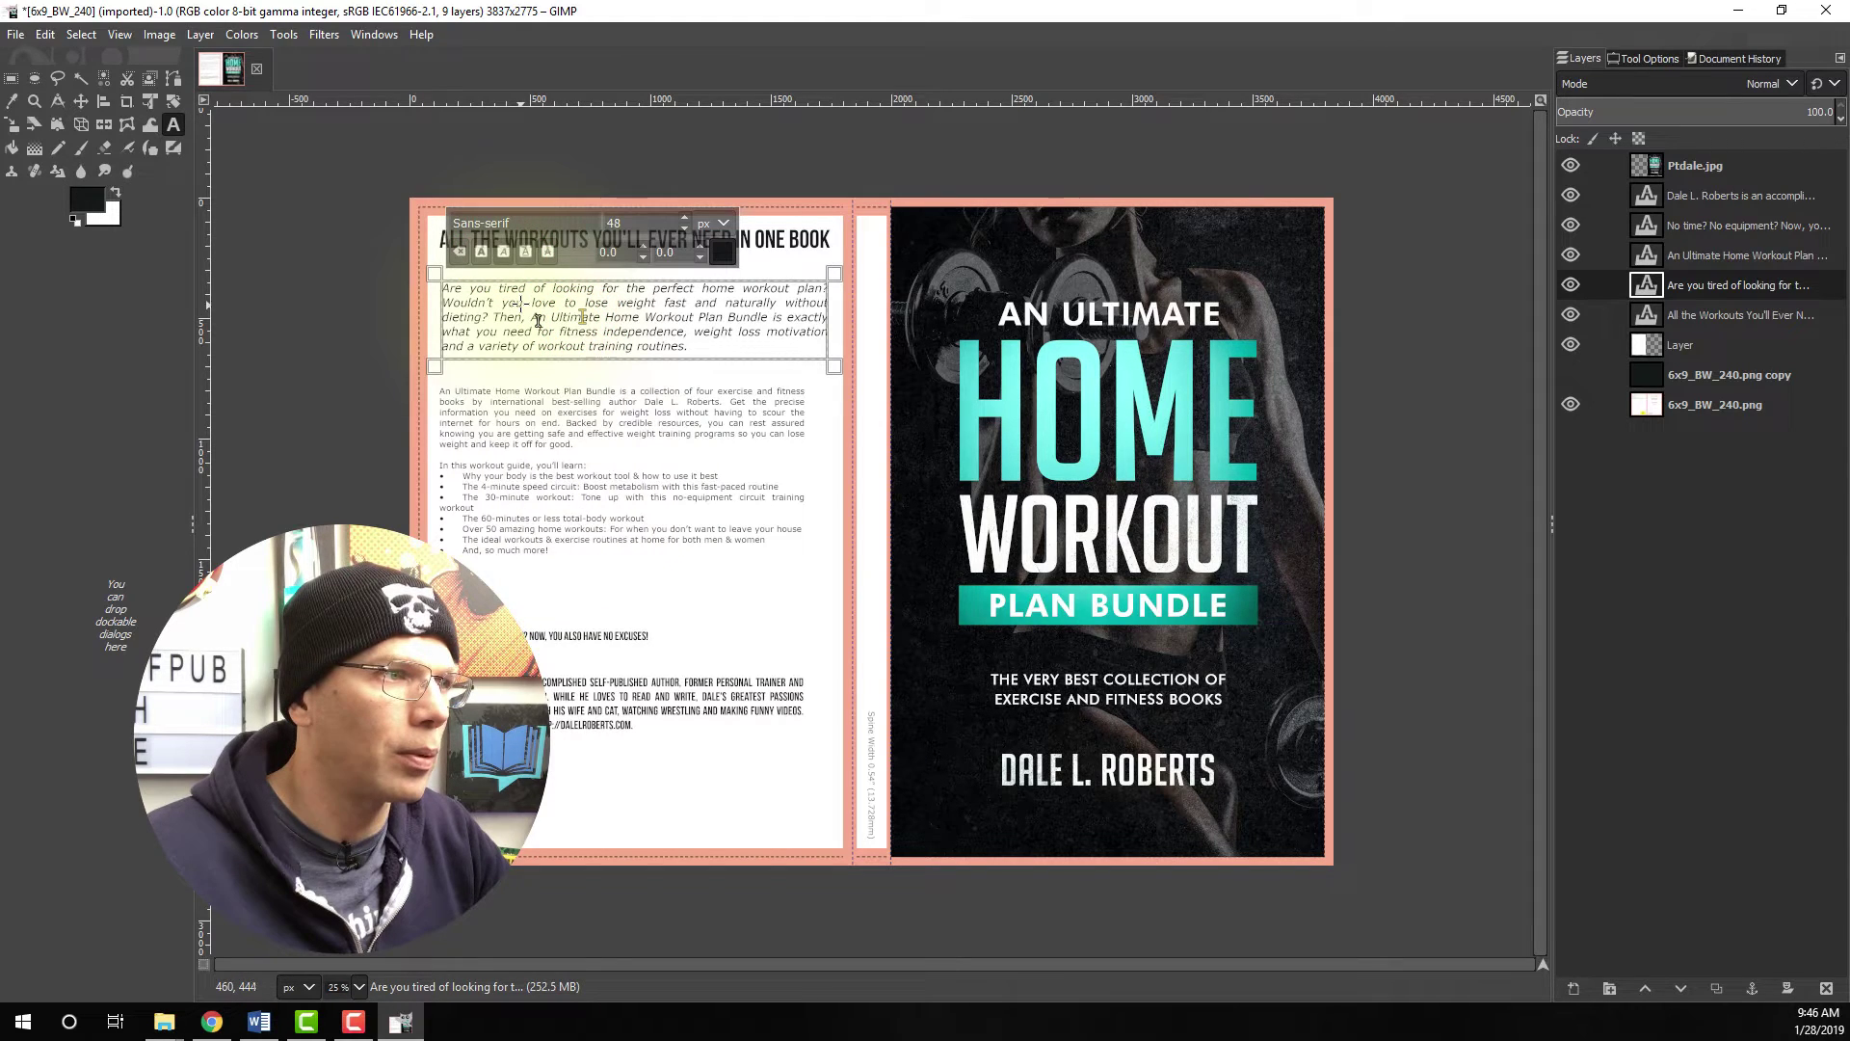
- Make the book title "An Ultimate Home Workout Plan Bundle" bold within the opening paragraph
{"action": "left_click_drag", "start_coordinate": [533, 317], "coordinate": [737, 318]}
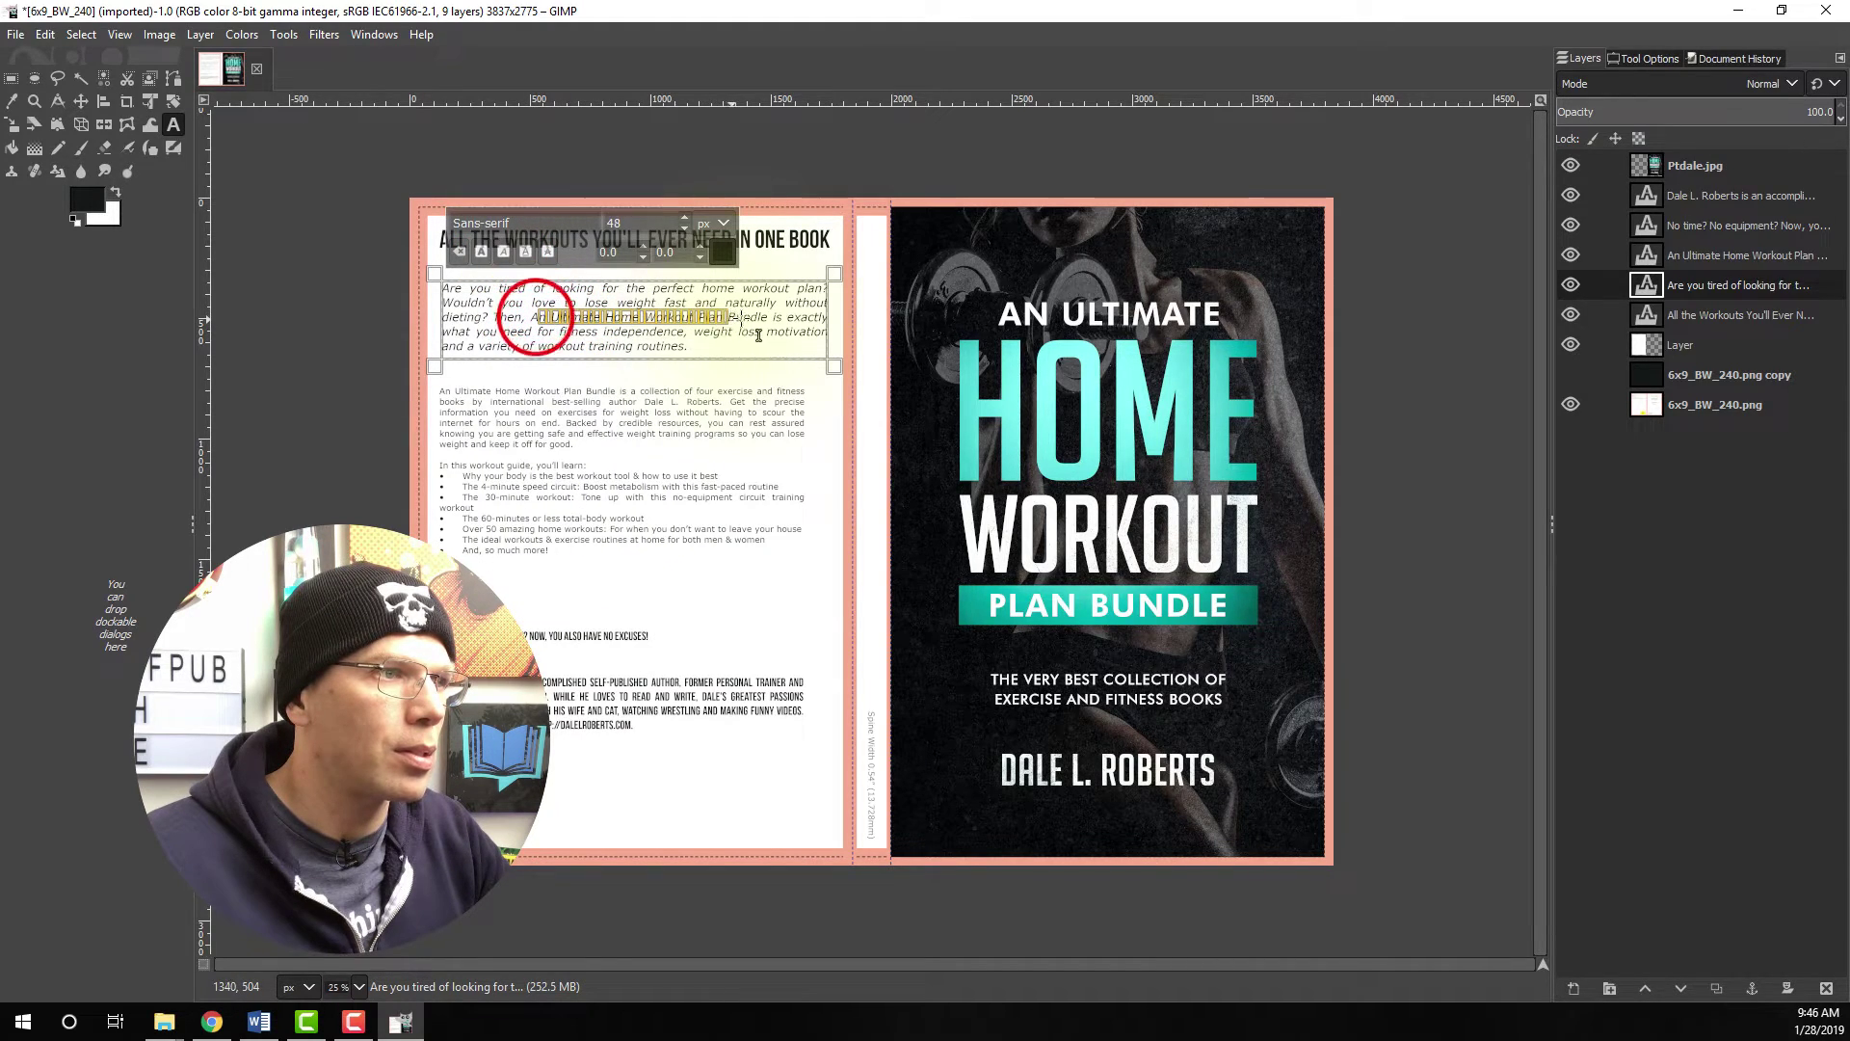
{"action": "left_click", "coordinate": [481, 251]}
{"action": "left_click", "coordinate": [537, 318]}
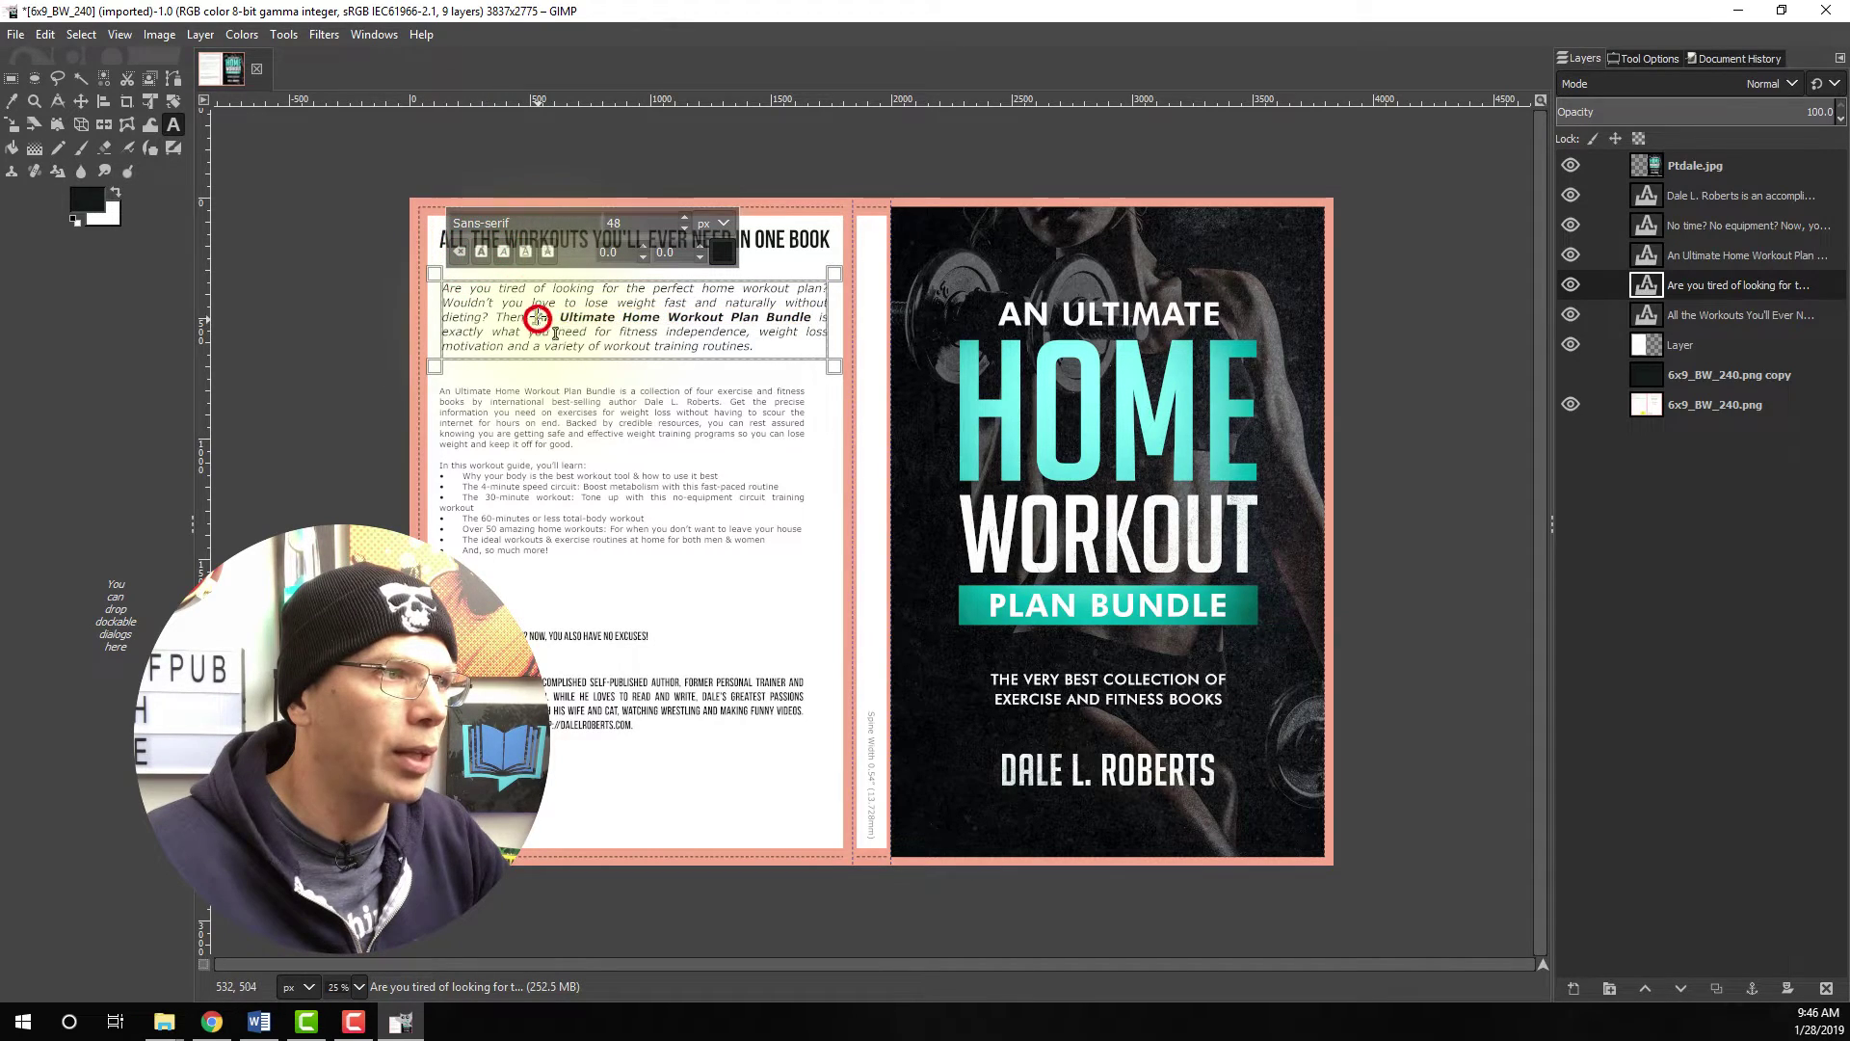
- Italicize the book title at the start of the description and widen its text box to match the opening paragraph
{"action": "left_click", "coordinate": [595, 396]}
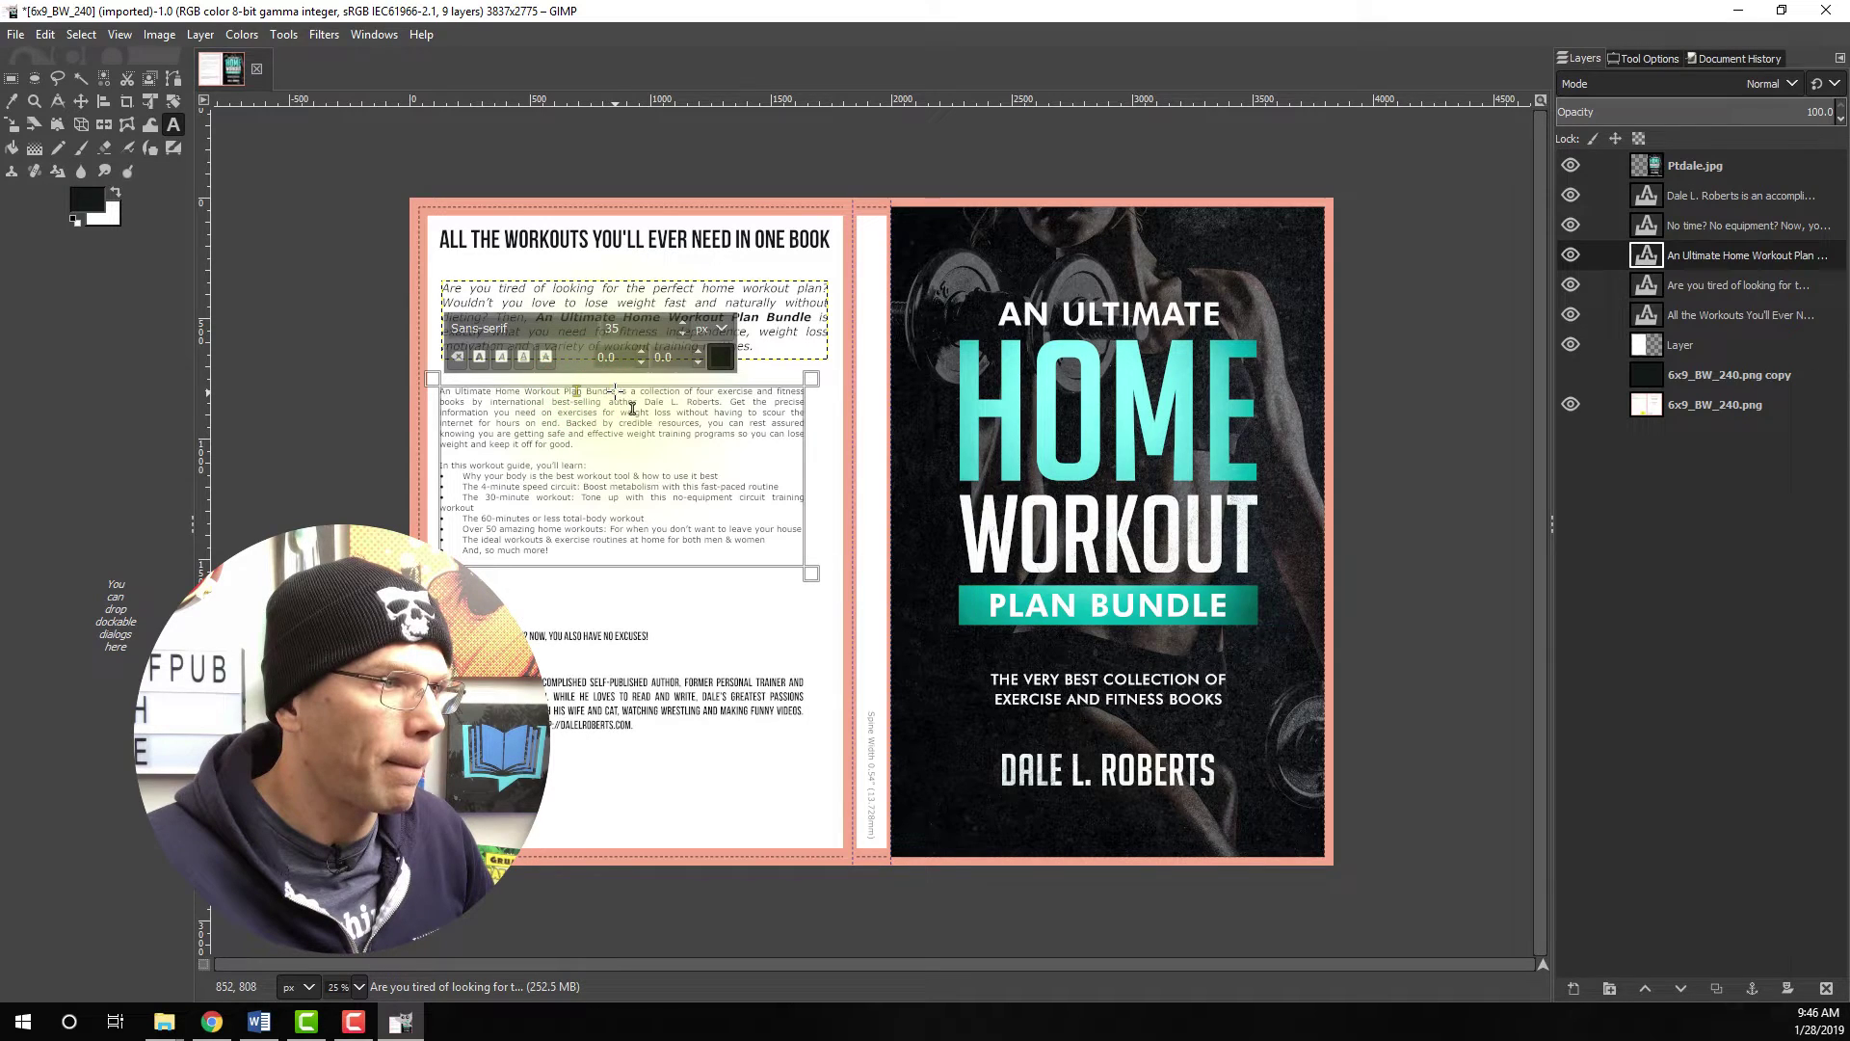
{"action": "left_click_drag", "start_coordinate": [617, 391], "coordinate": [454, 394]}
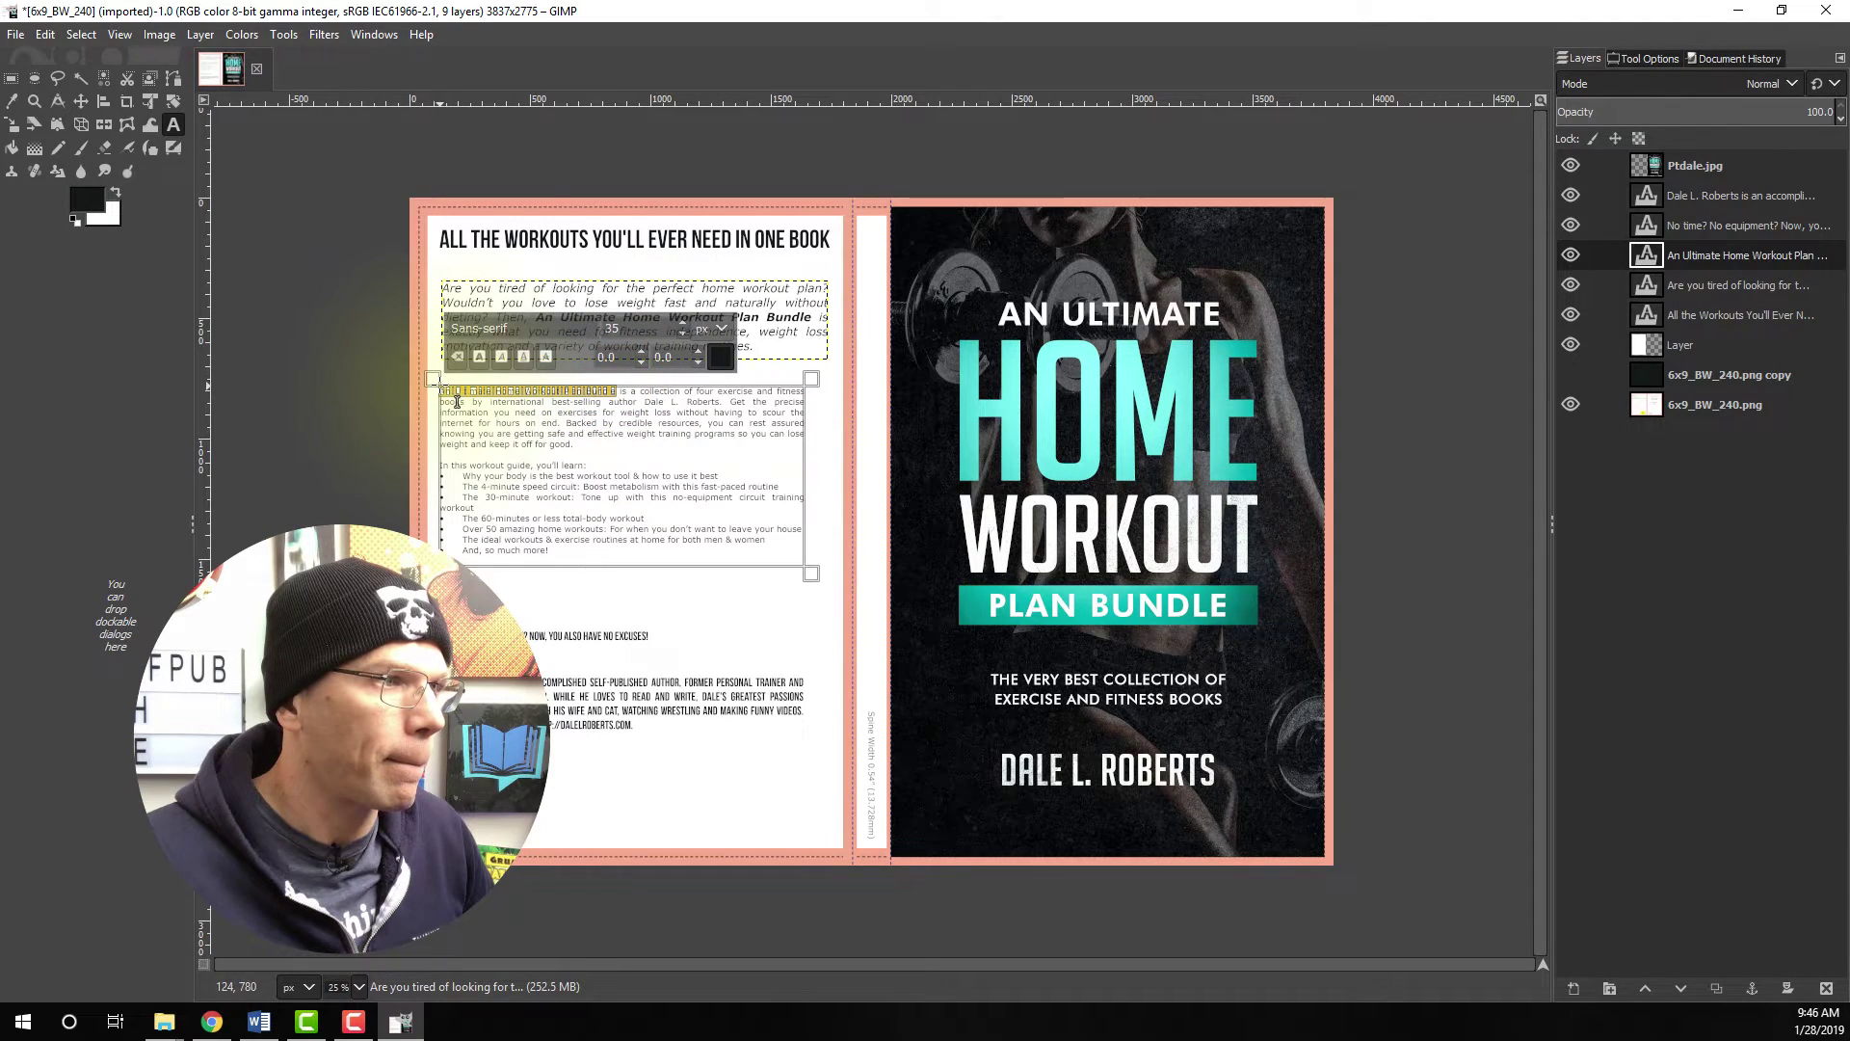
{"action": "left_click", "coordinate": [499, 357]}
{"action": "left_click", "coordinate": [575, 475]}
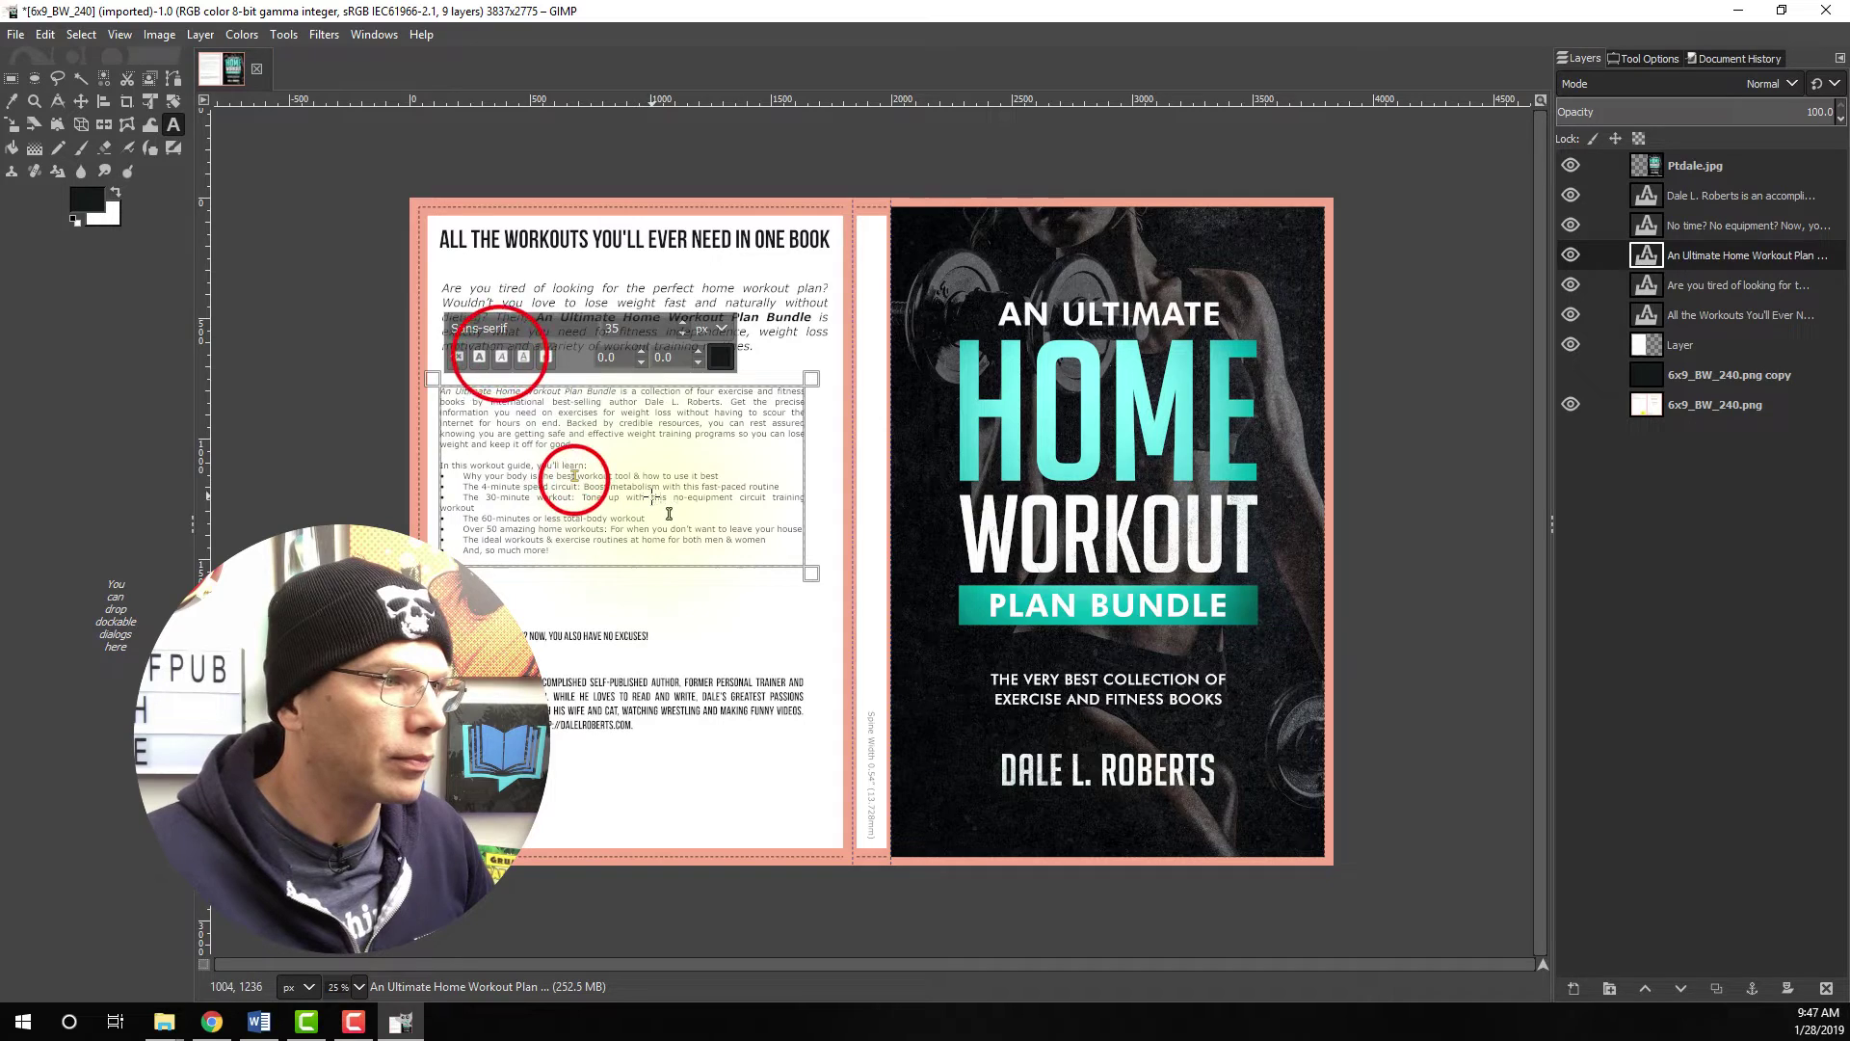
{"action": "left_click_drag", "start_coordinate": [810, 476], "coordinate": [838, 476]}
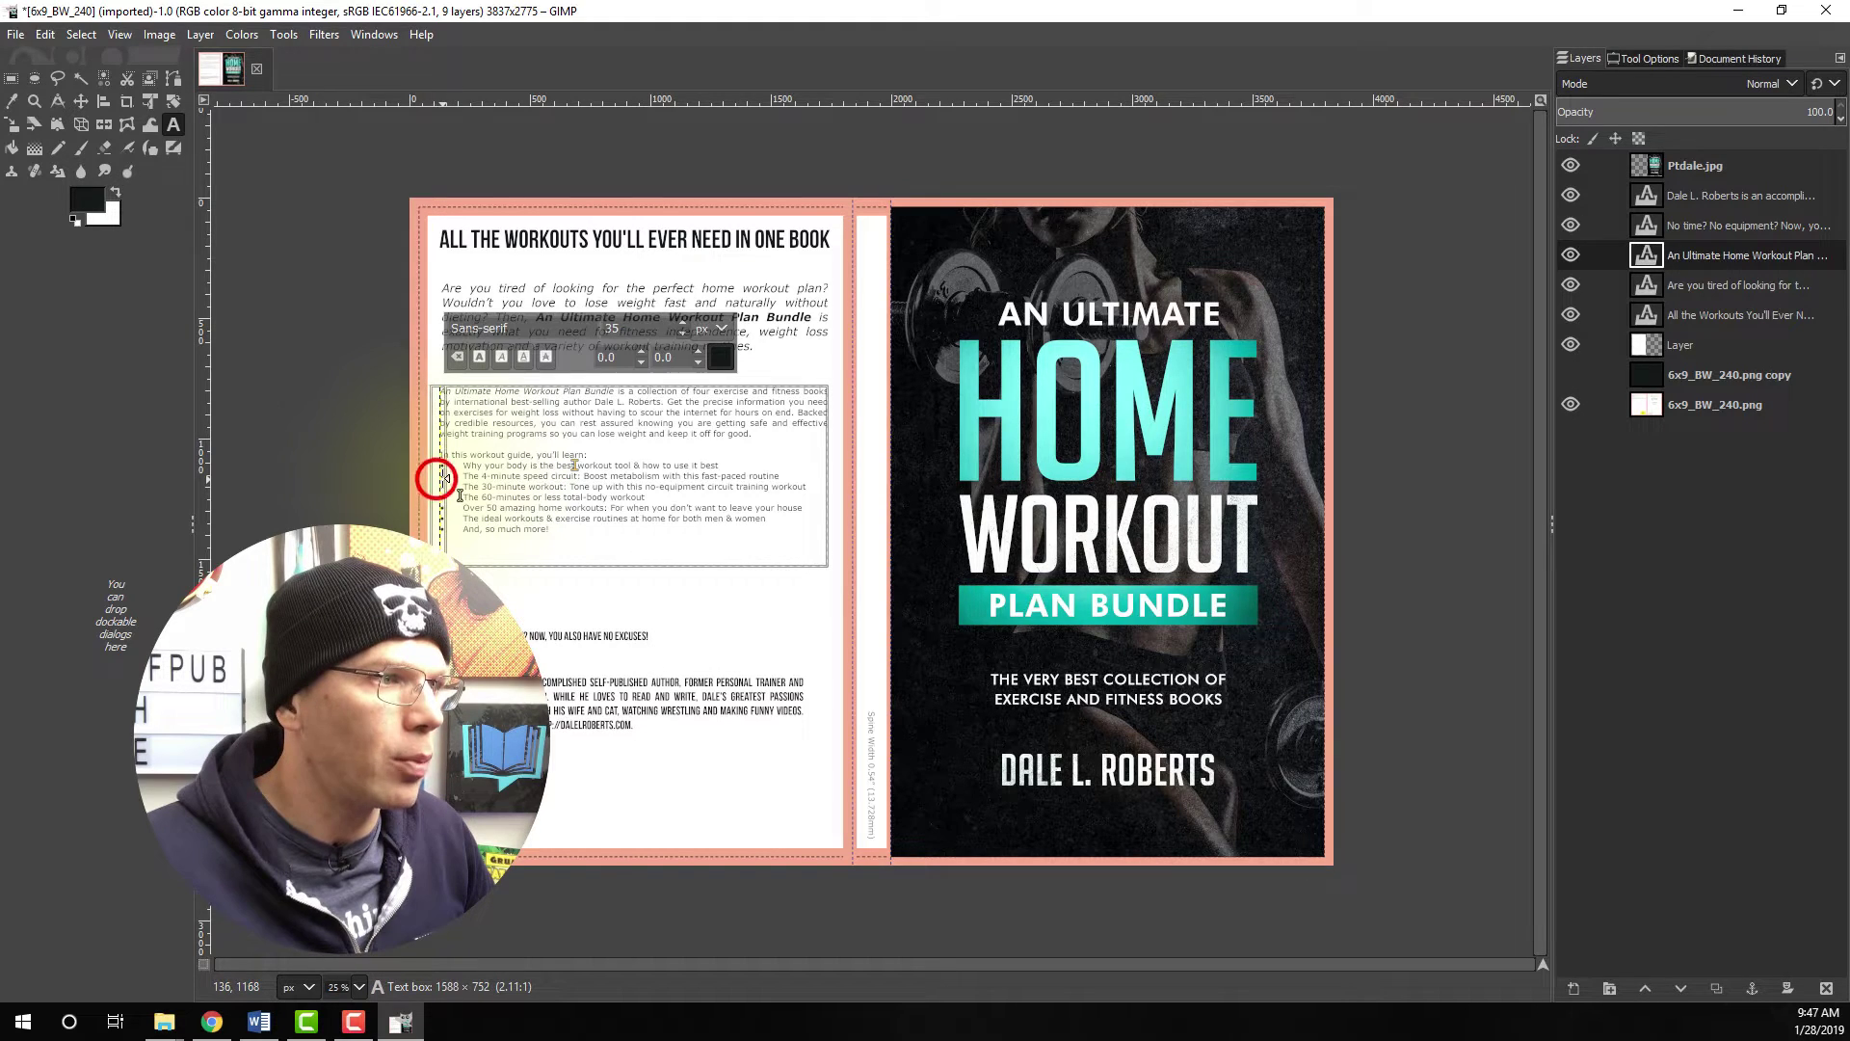
{"action": "left_click_drag", "start_coordinate": [443, 478], "coordinate": [442, 478]}
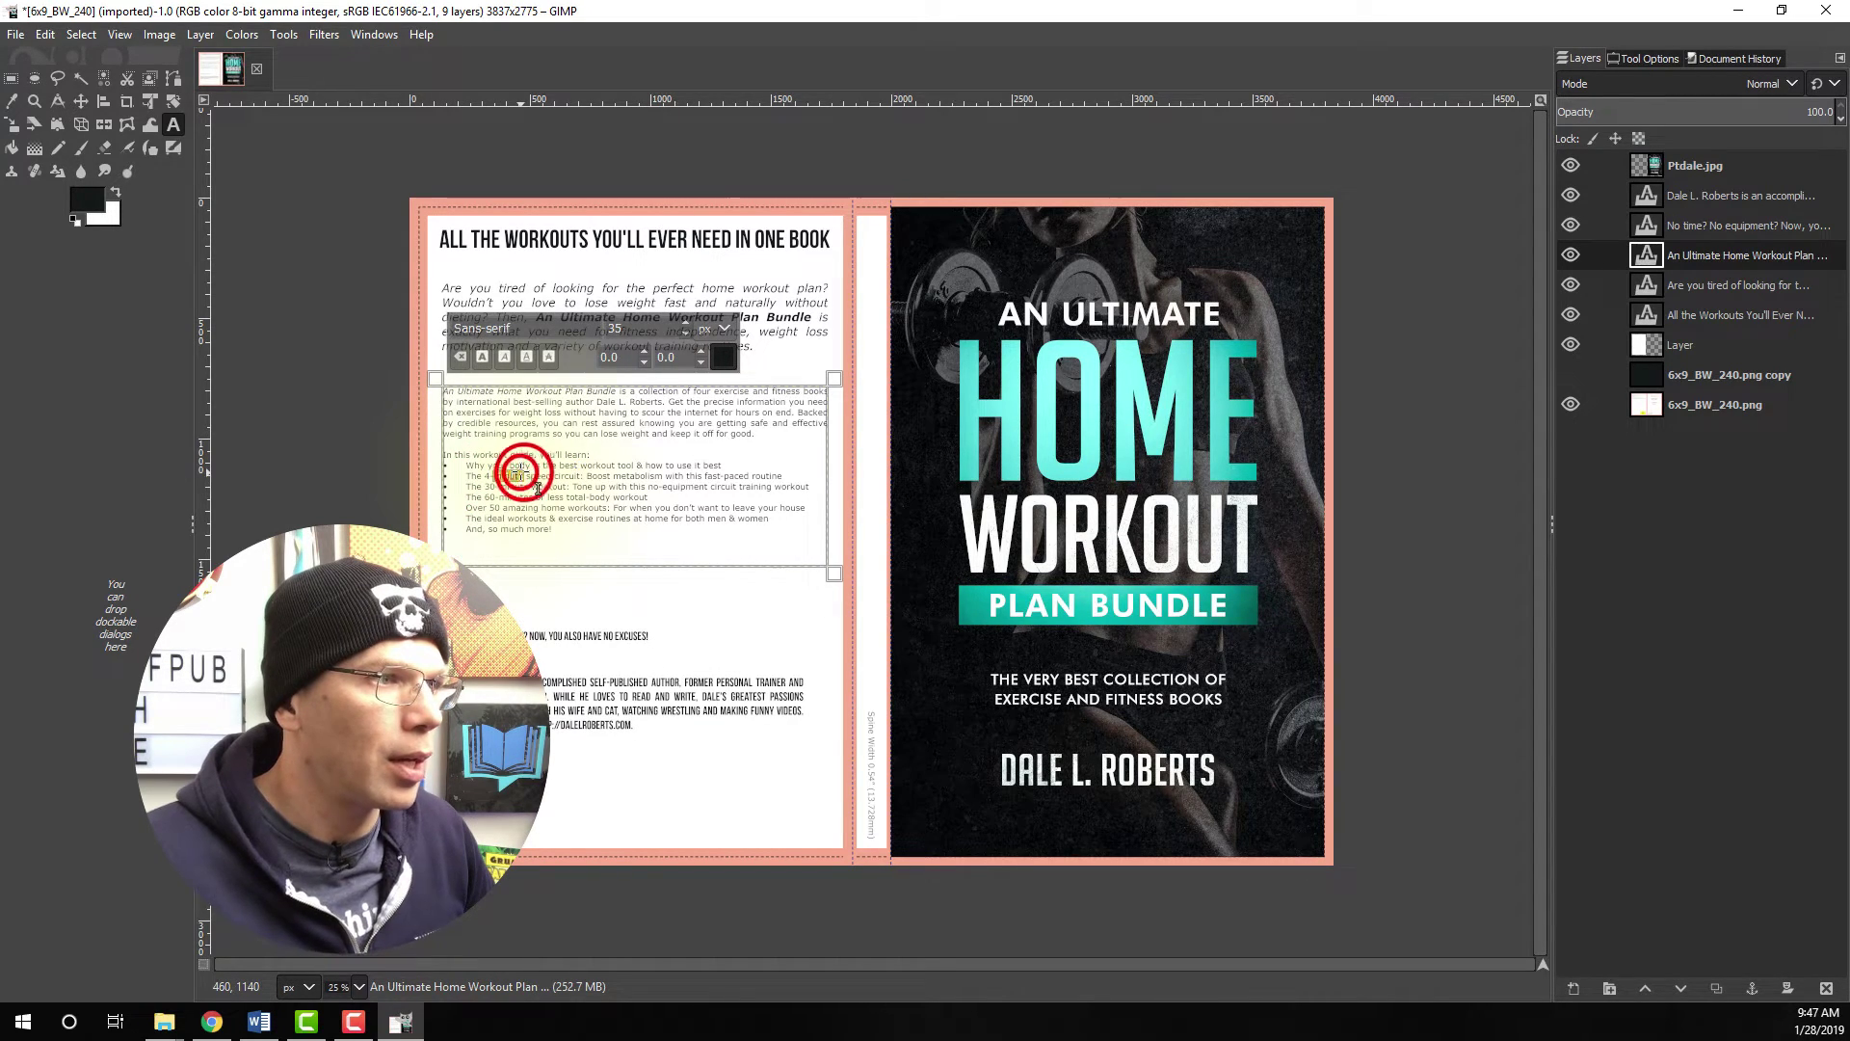
- Enlarge all of the description and bullet text to 38 px and undo the stray text box resize
{"action": "left_click_drag", "start_coordinate": [556, 532], "coordinate": [443, 391]}
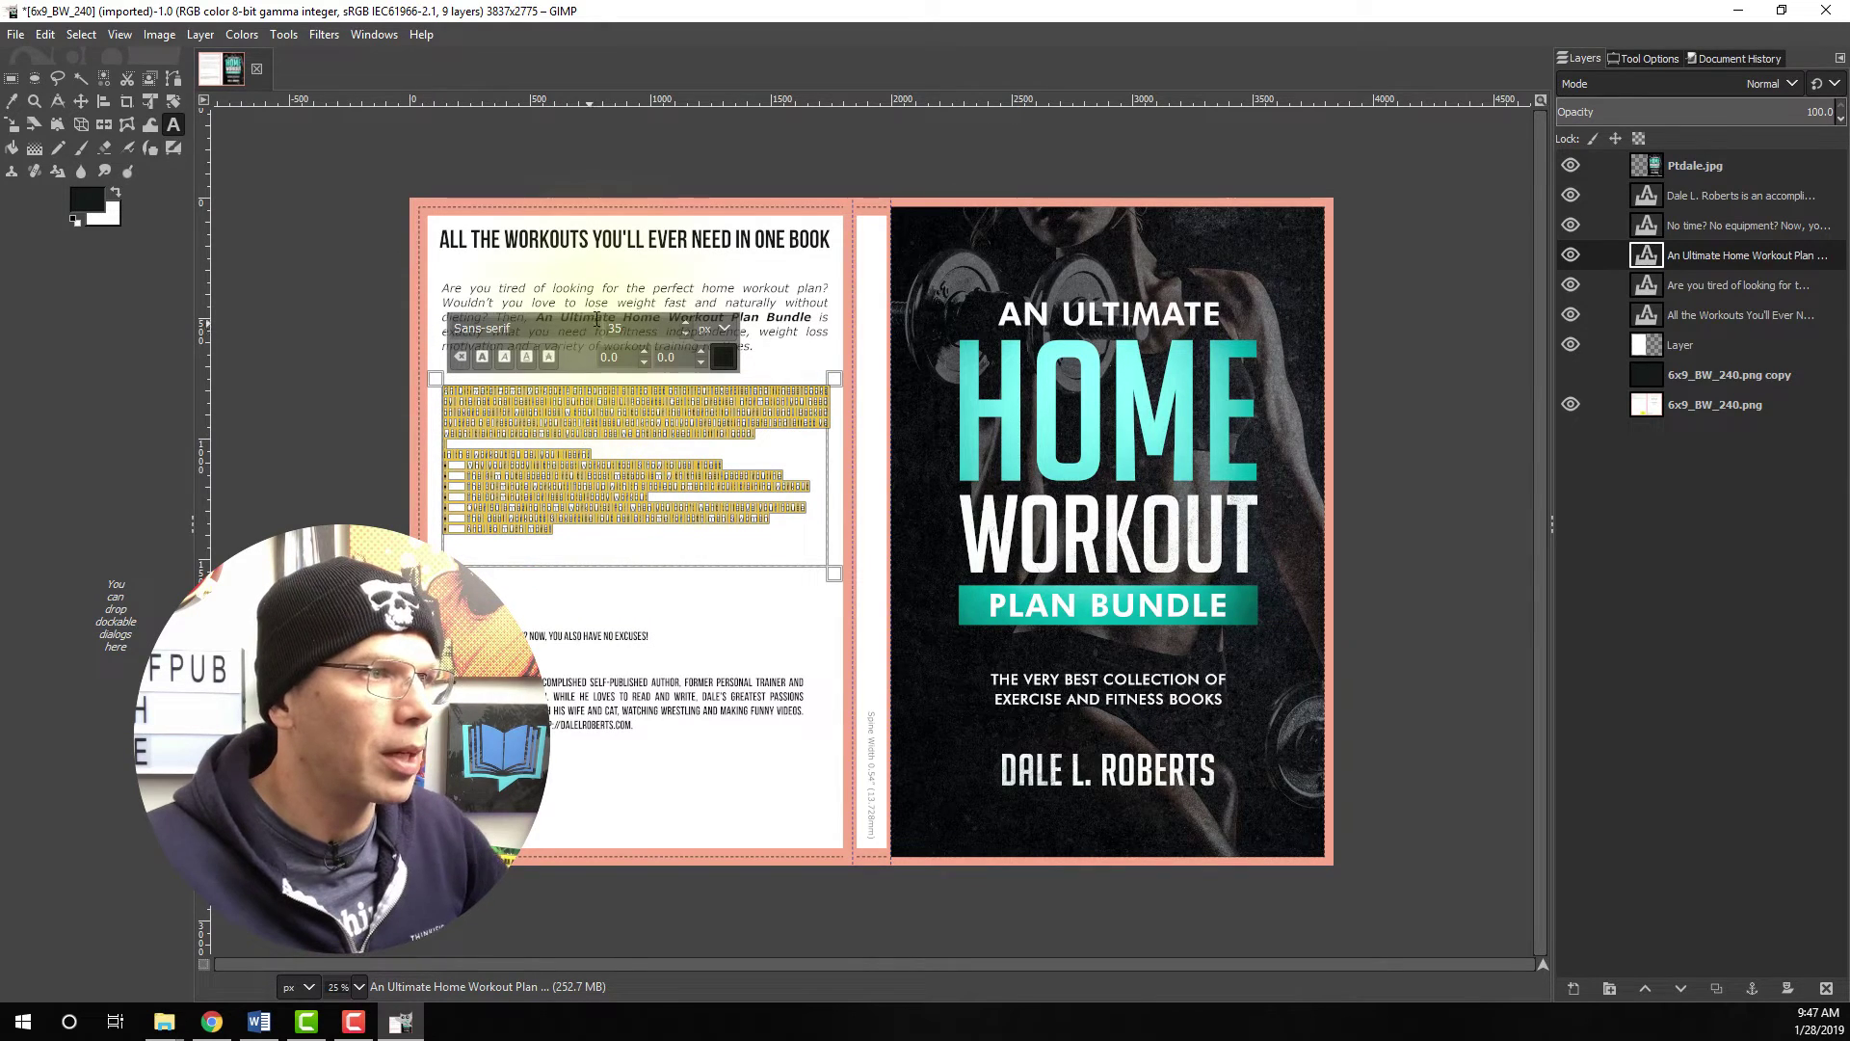
{"action": "left_click", "coordinate": [685, 323]}
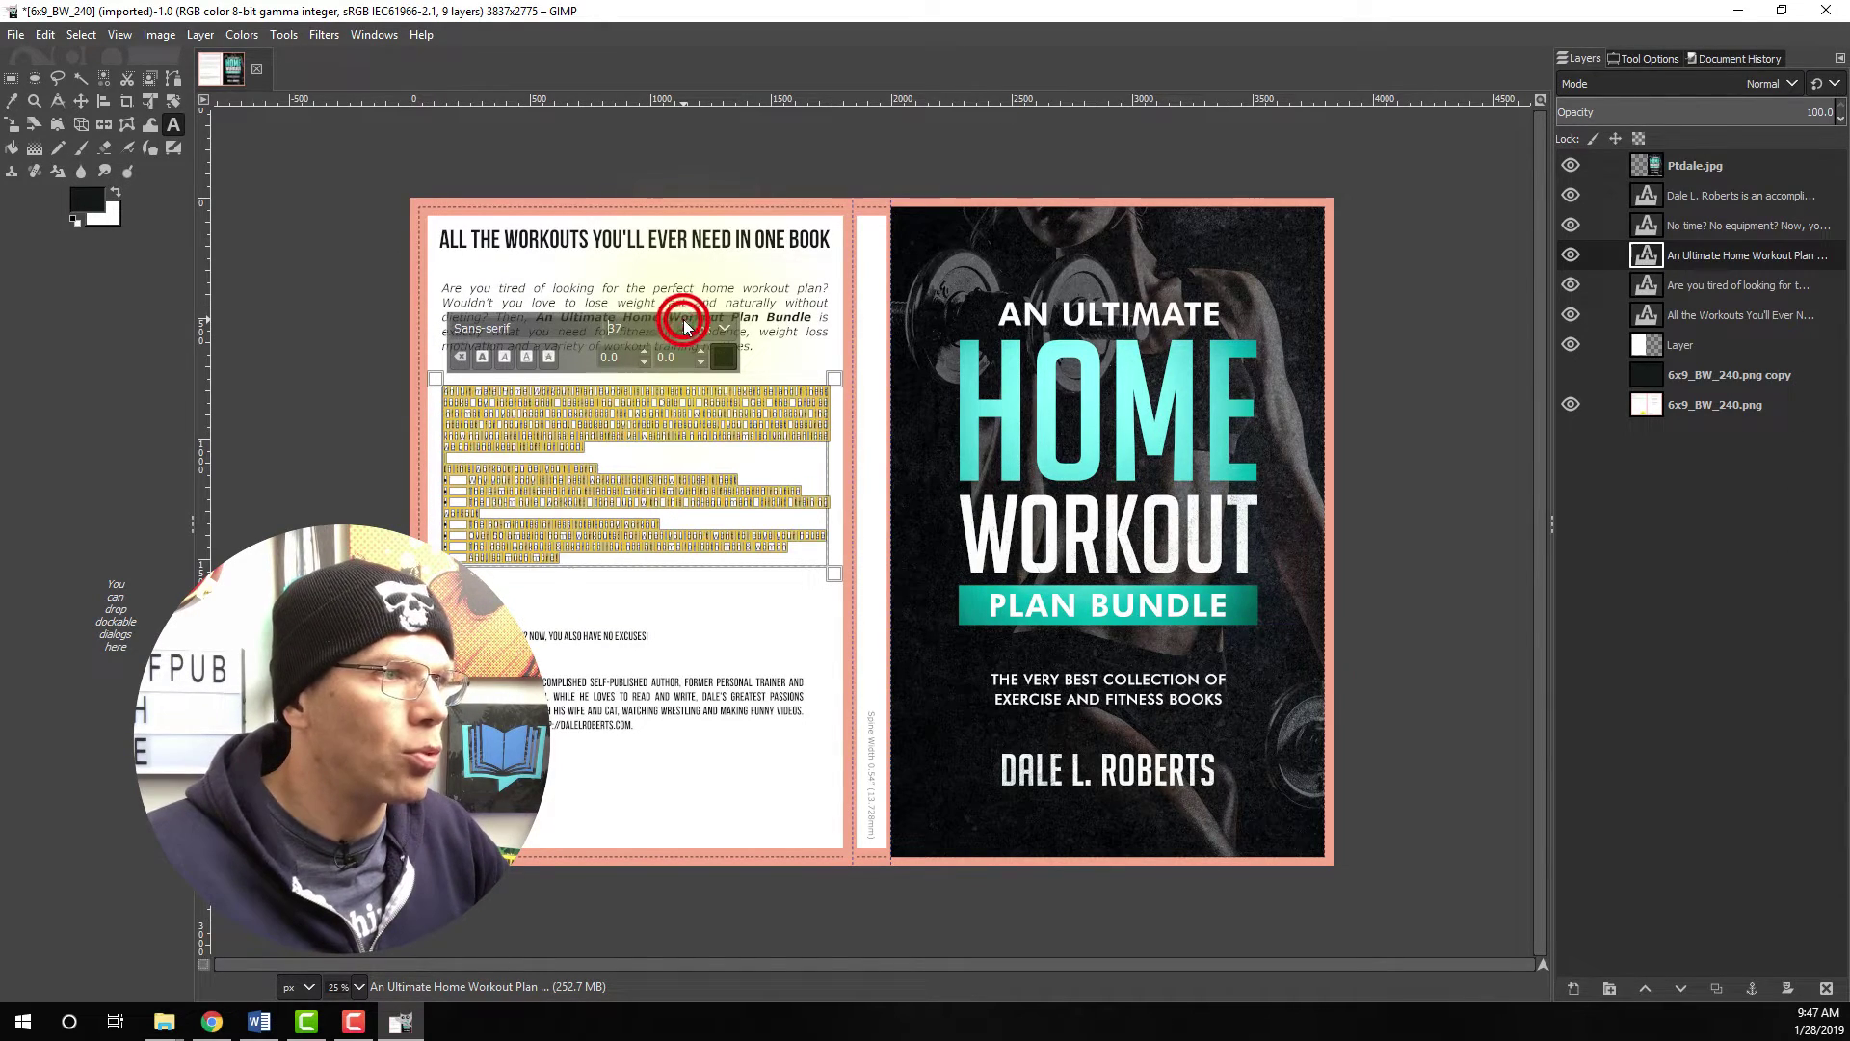
{"action": "left_click", "coordinate": [686, 323]}
{"action": "left_click", "coordinate": [685, 323]}
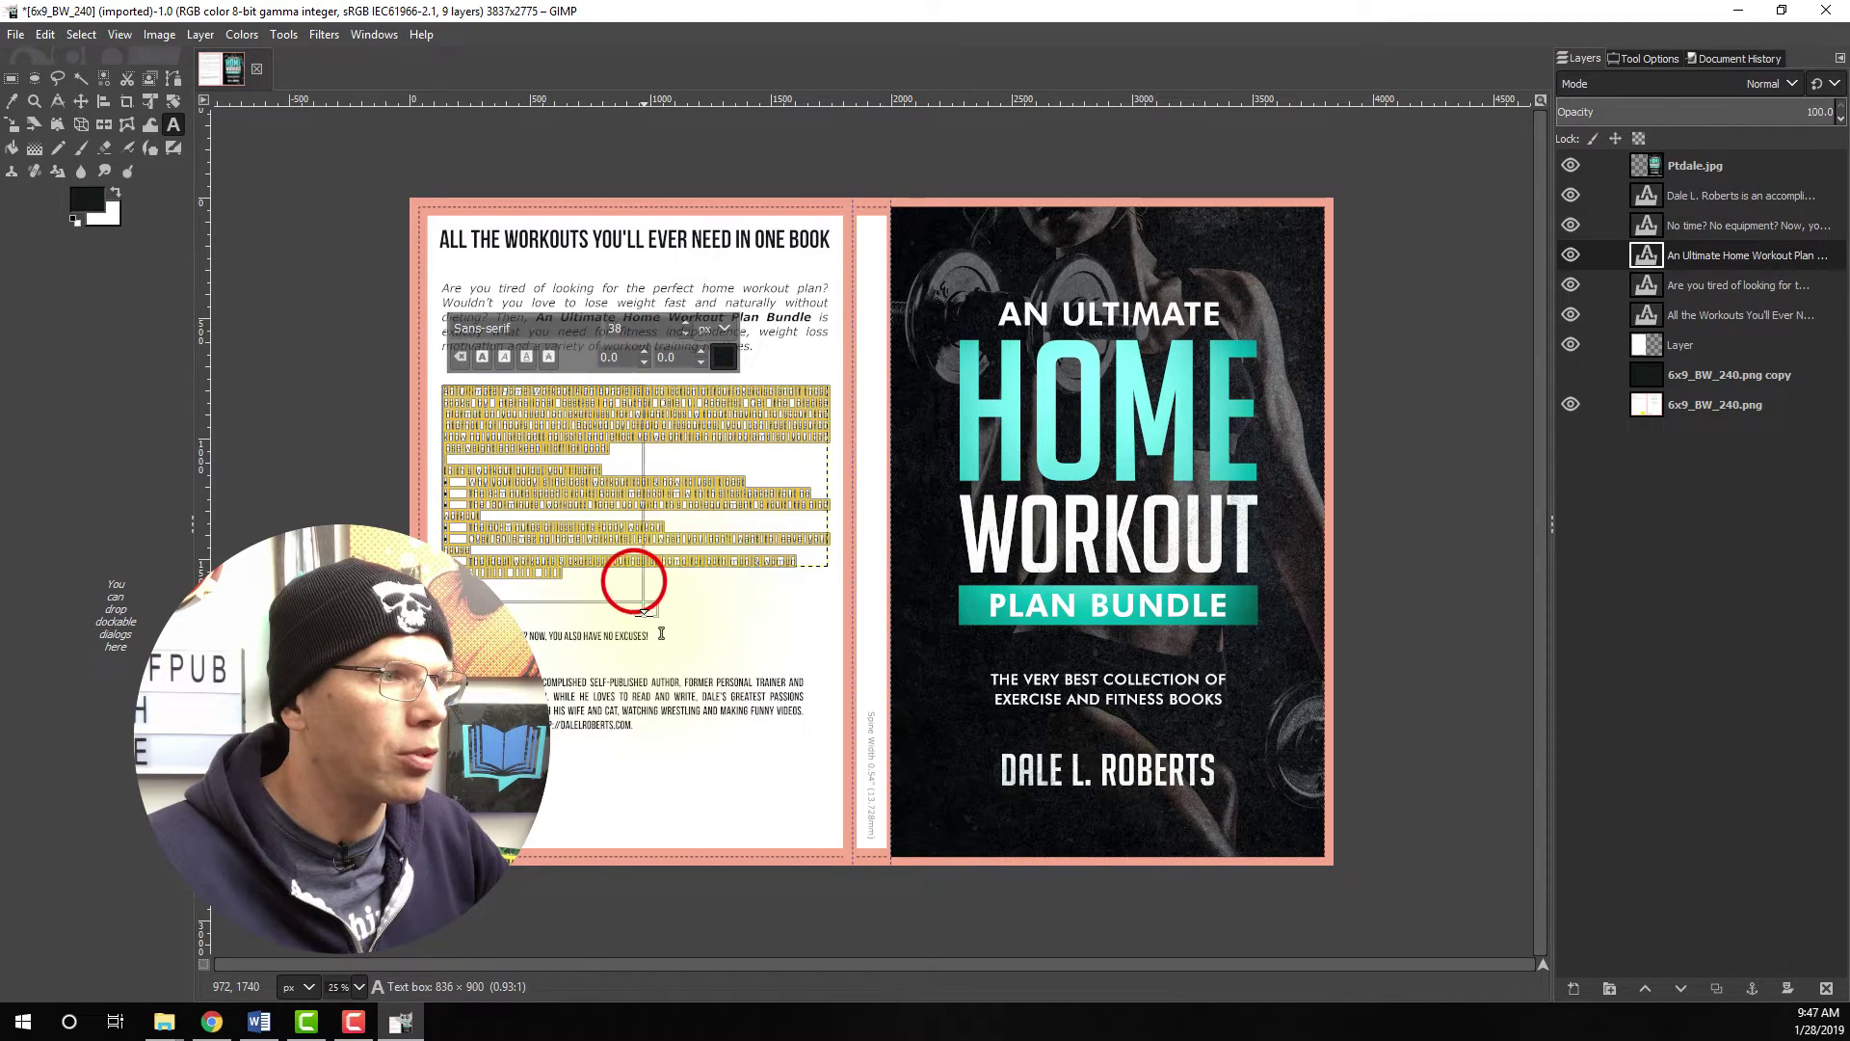
{"action": "key", "text": "ctrl+z"}
{"action": "key", "text": "ctrl+z"}
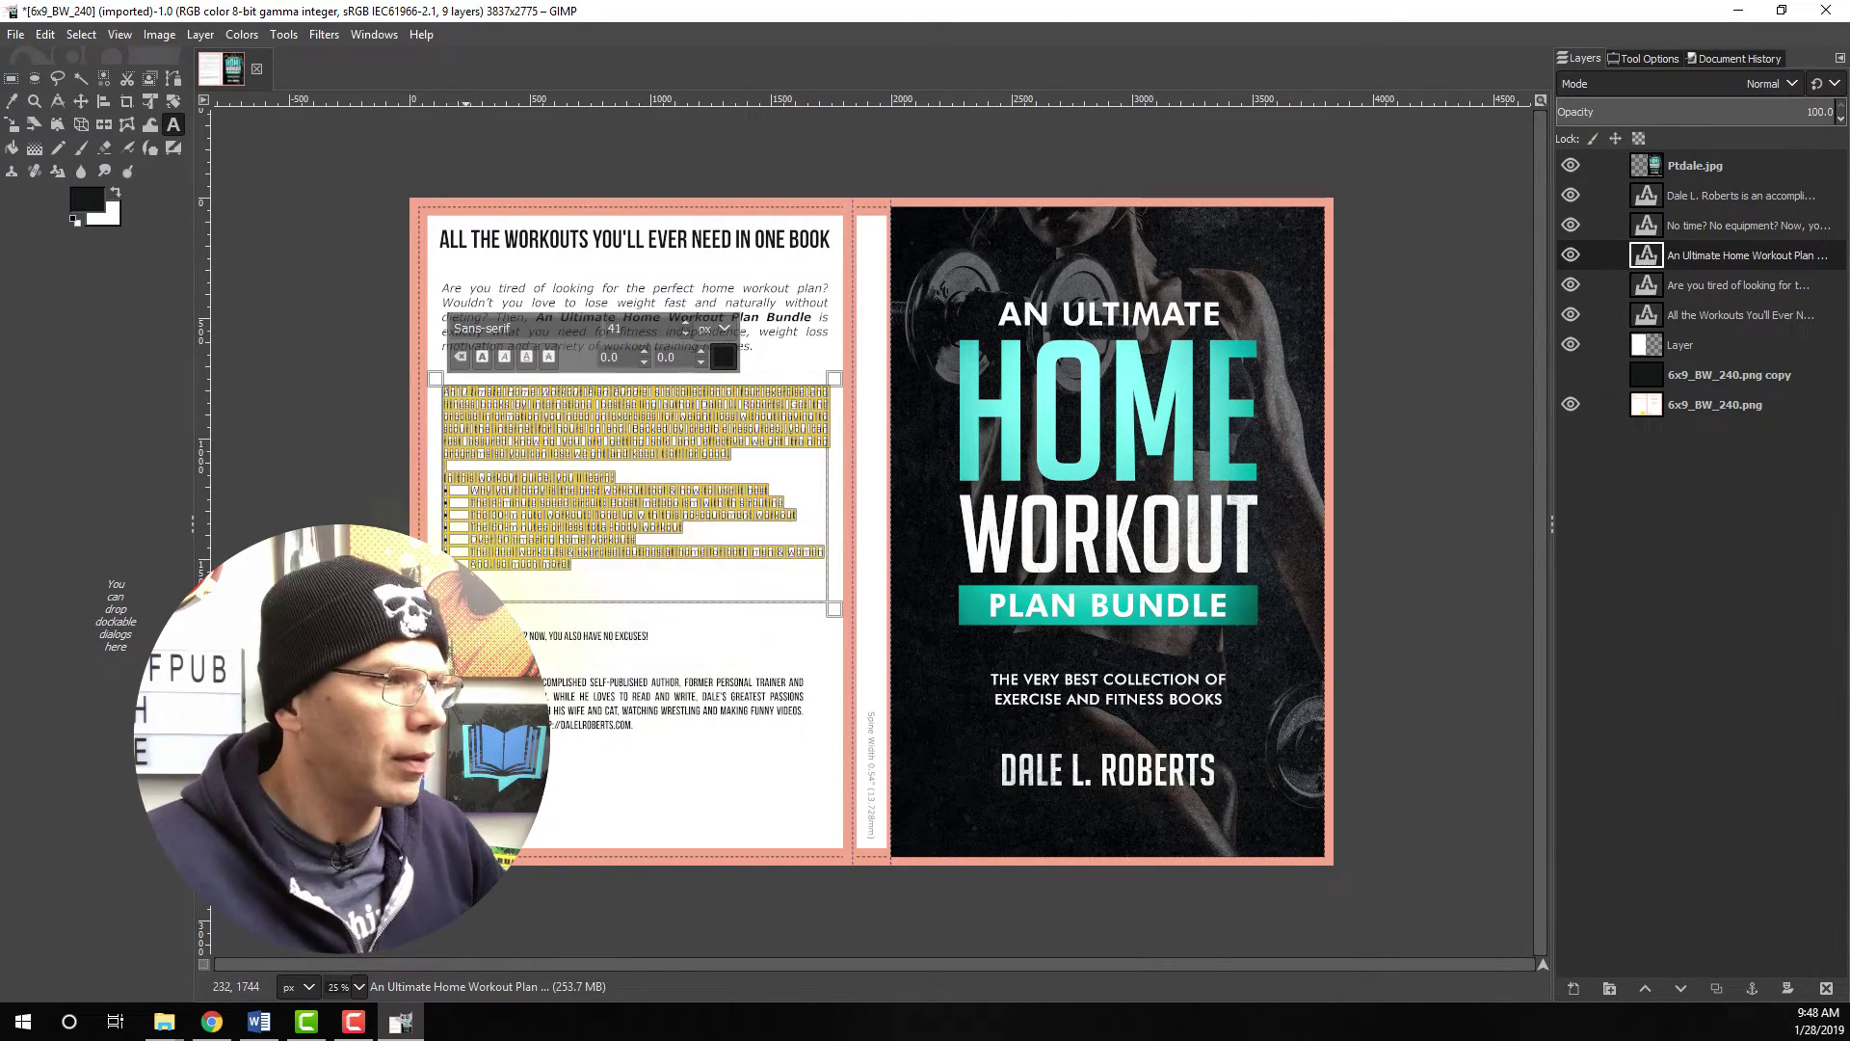
- Select the "No time? No equipment?" tagline and set its text box mode to Dynamic
{"action": "triple_click", "coordinate": [472, 638]}
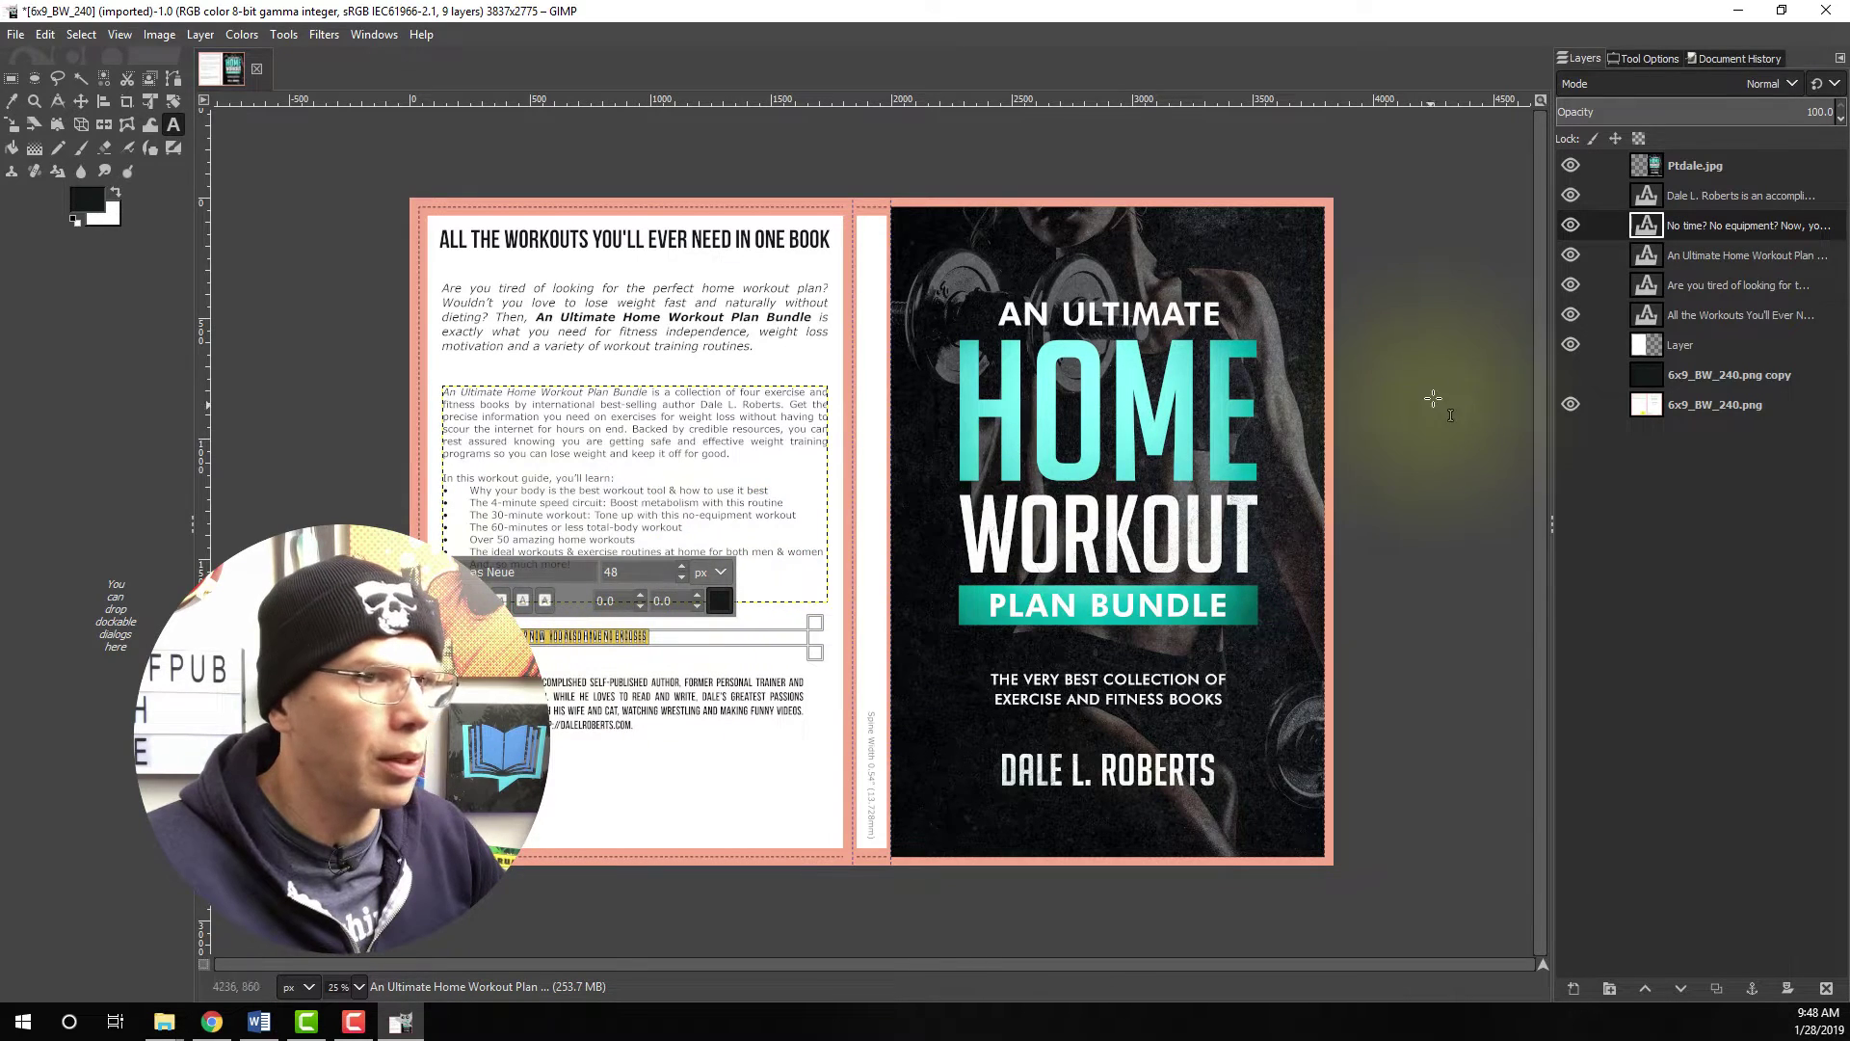
{"action": "left_click", "coordinate": [1647, 58]}
{"action": "left_click", "coordinate": [1621, 362]}
{"action": "left_click", "coordinate": [1619, 332]}
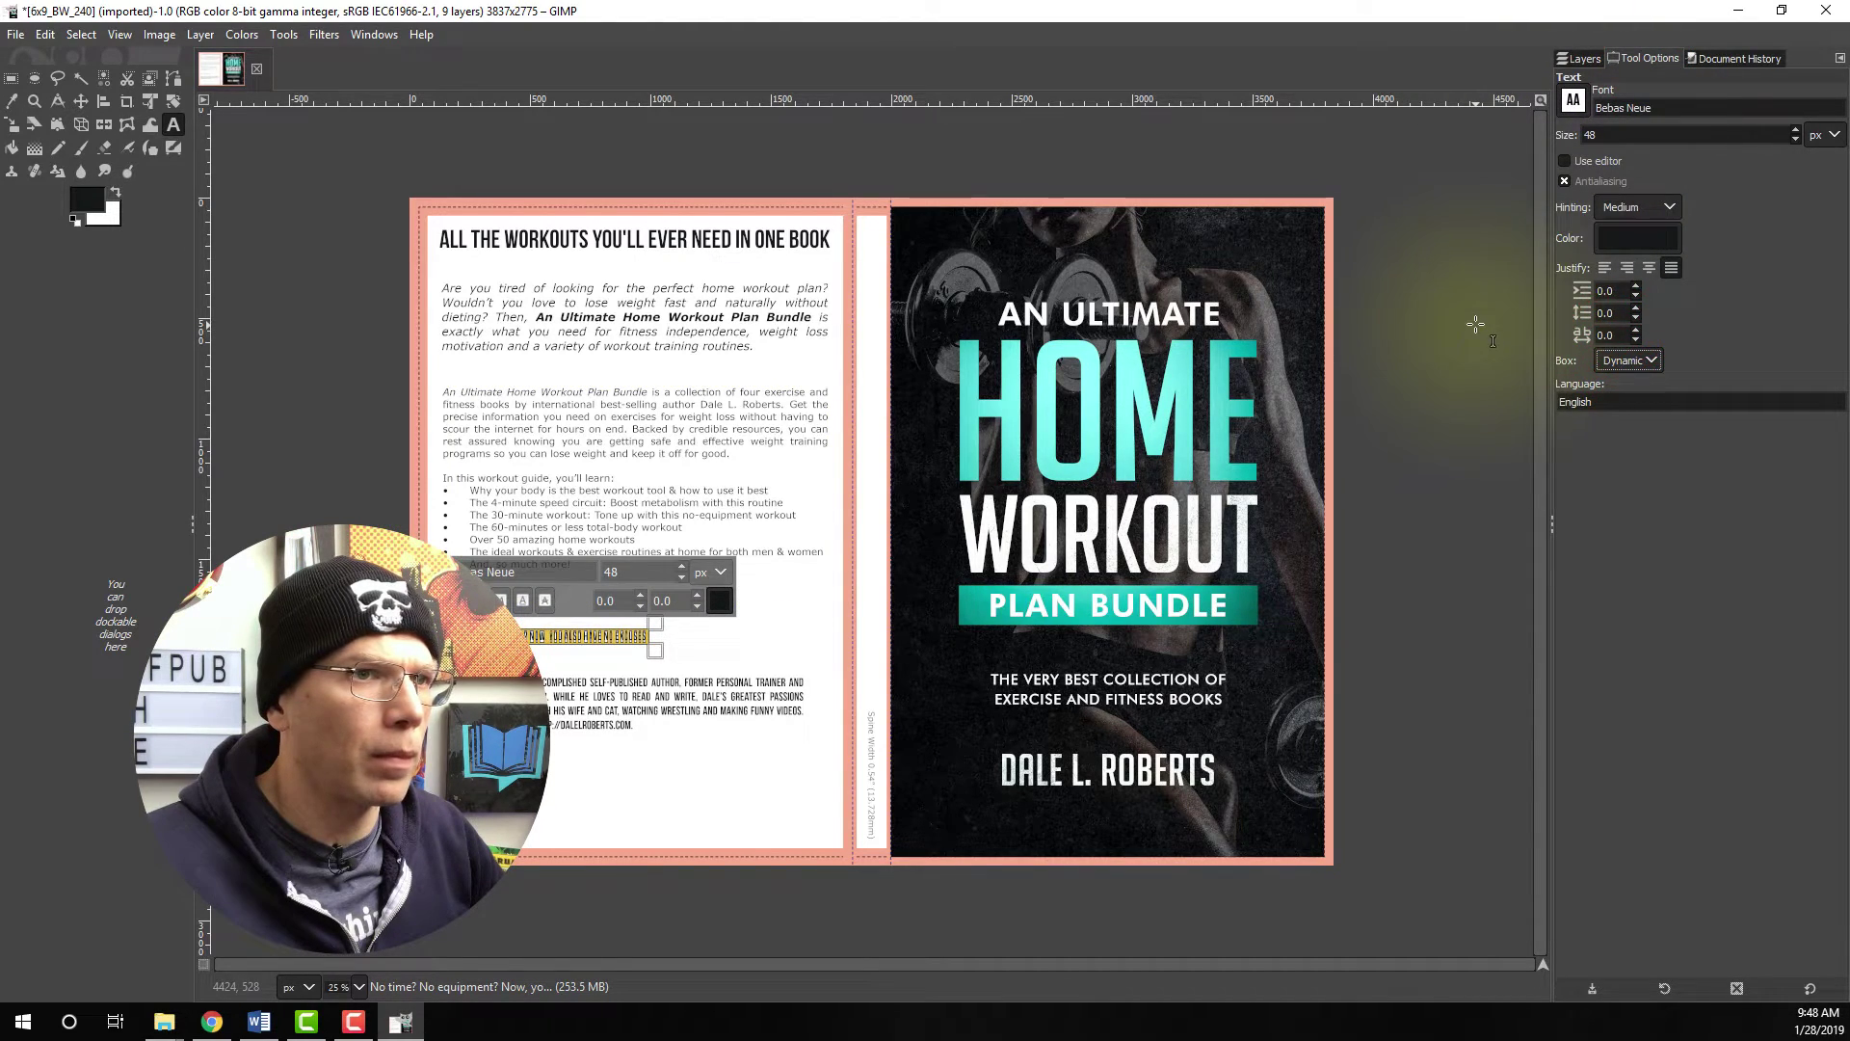
- Set the tagline to the headline's size of 106 px, then reduce it until it fits the back cover's width
{"action": "left_click", "coordinate": [536, 234]}
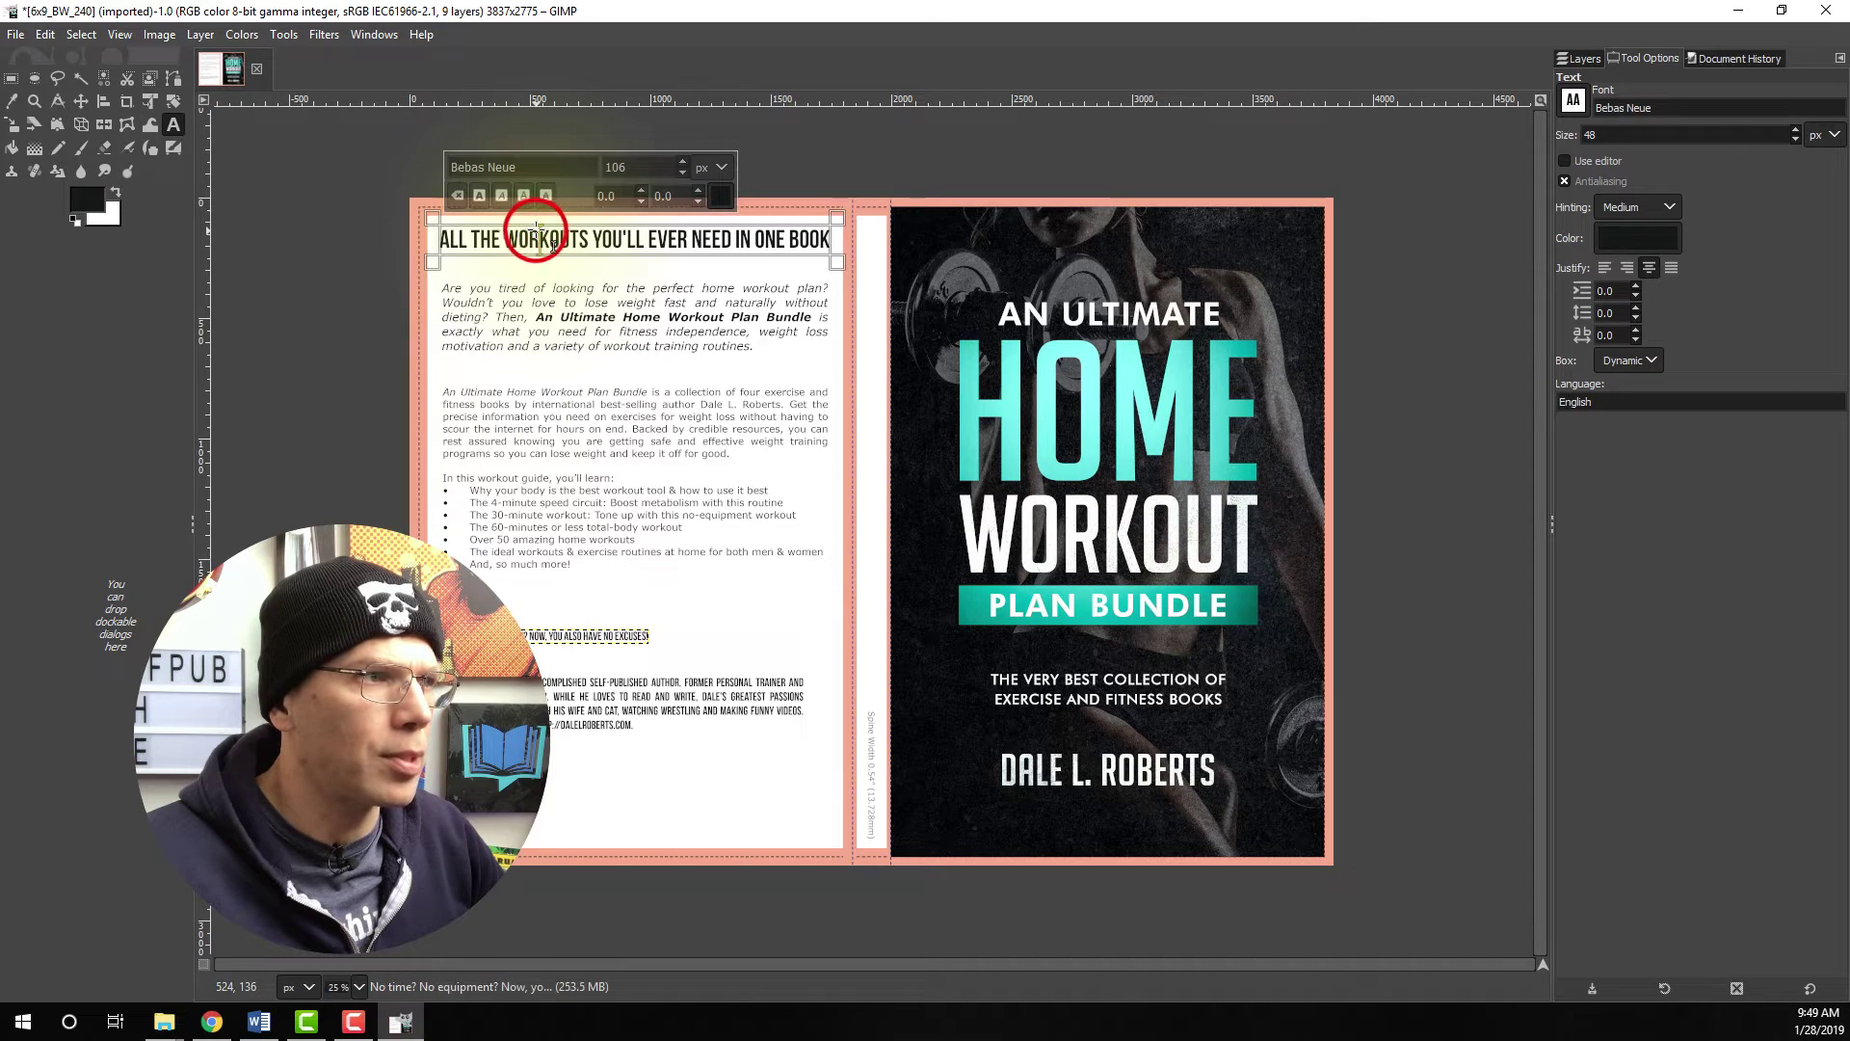
{"action": "left_click", "coordinate": [533, 633]}
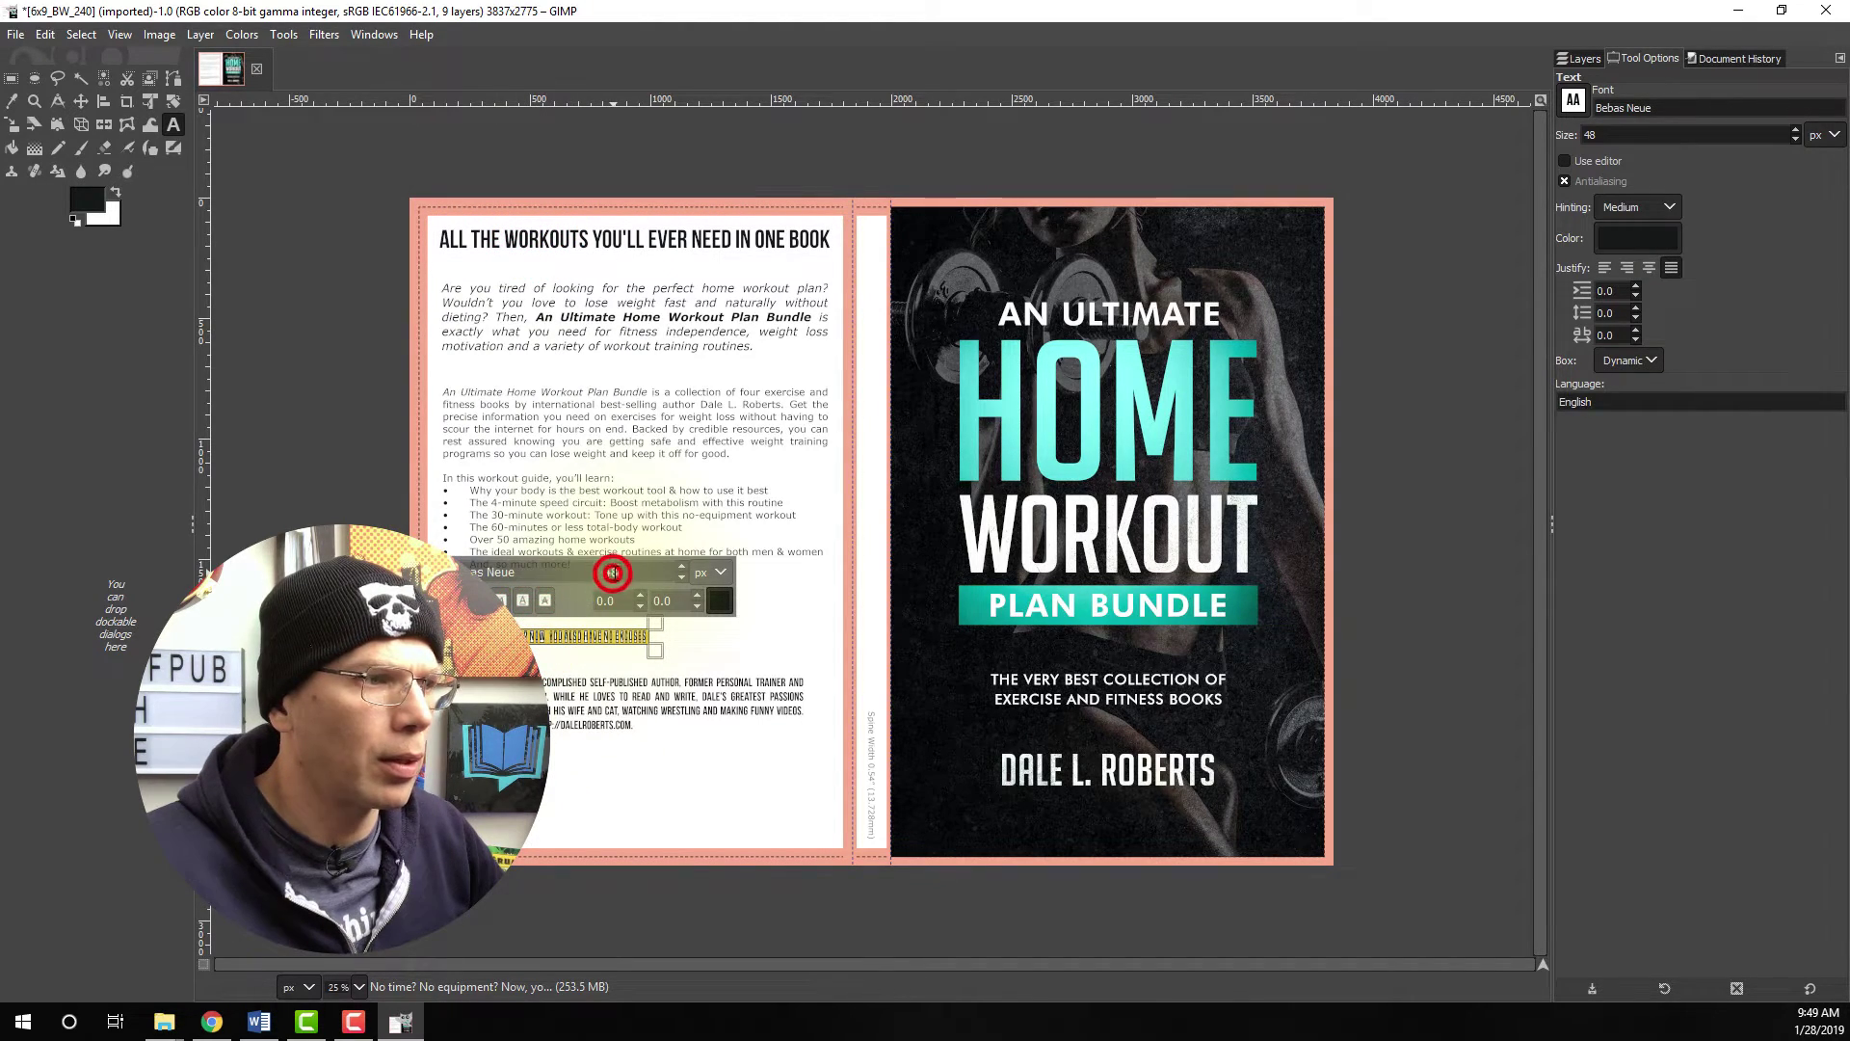
{"action": "type", "text": "106"}
{"action": "key", "text": "Return"}
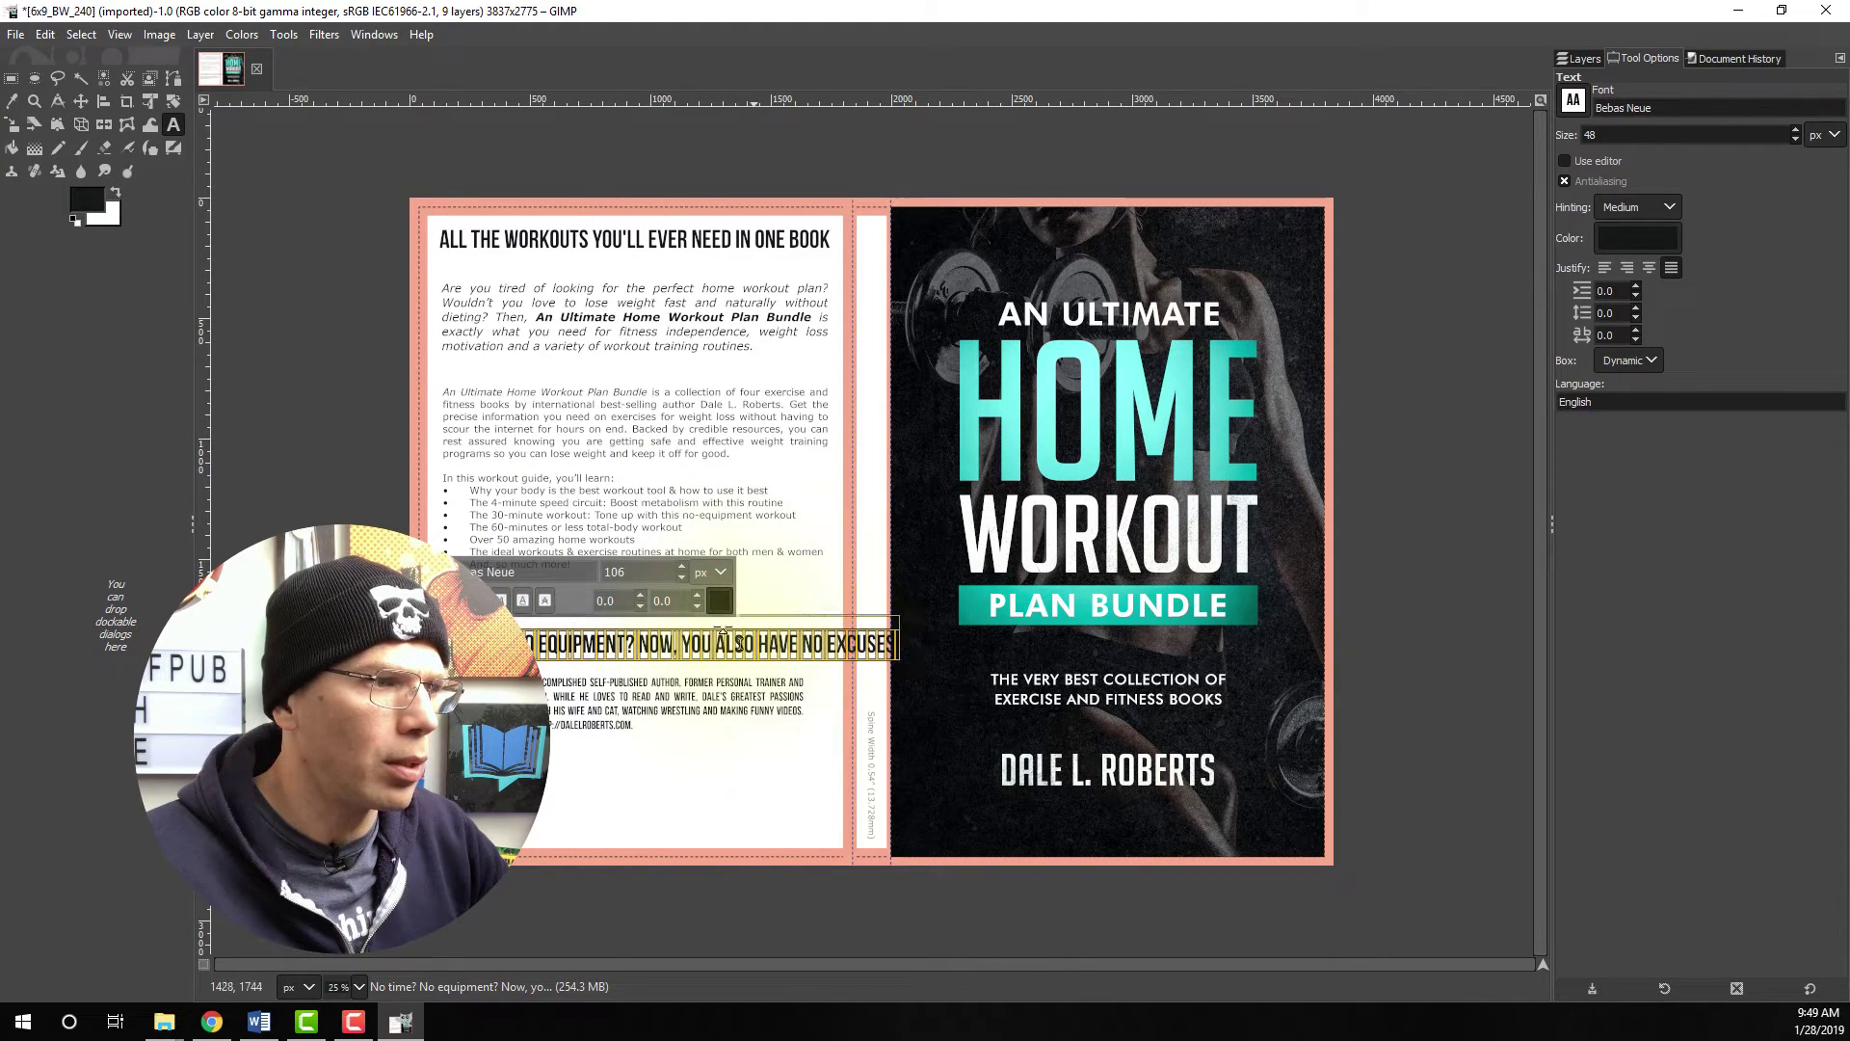
{"action": "left_click", "coordinate": [681, 579]}
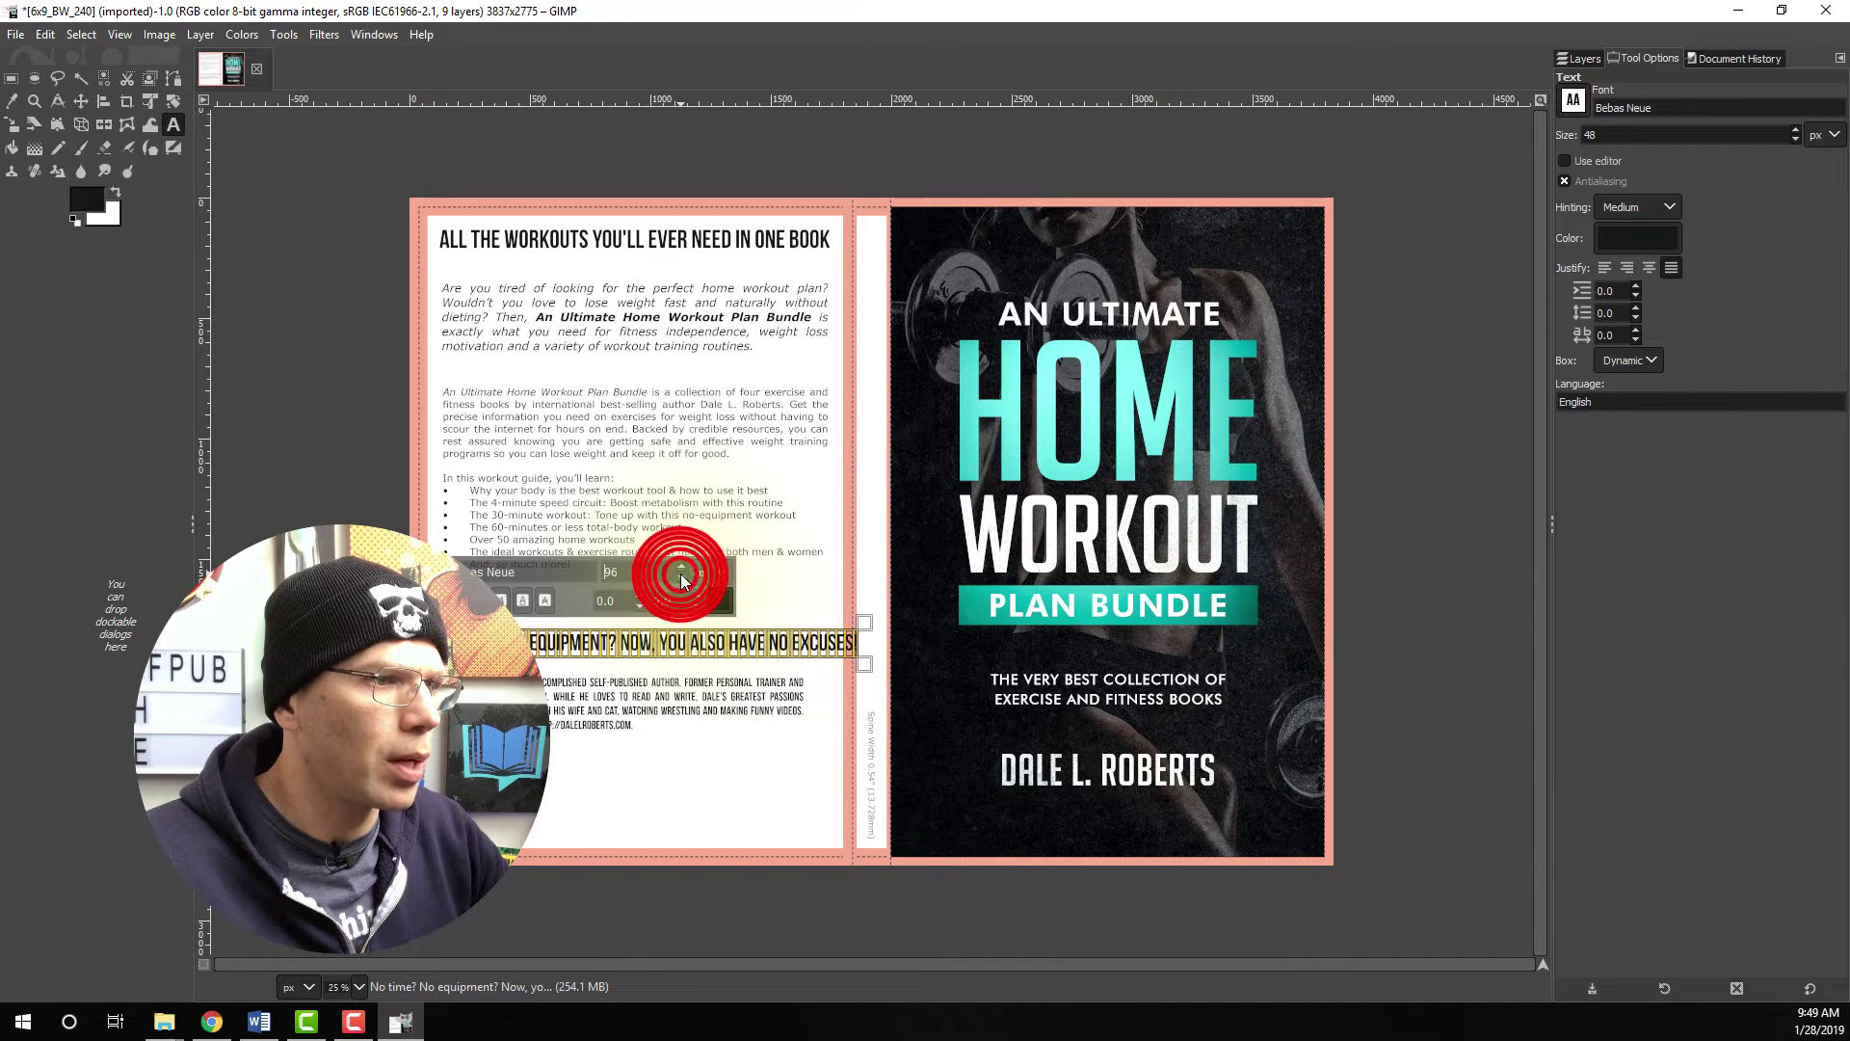
{"action": "left_click", "coordinate": [682, 579]}
- Move the tagline up closer to the bullet list and hide the white fill layer to expose the template's barcode area
{"action": "key", "text": "m"}
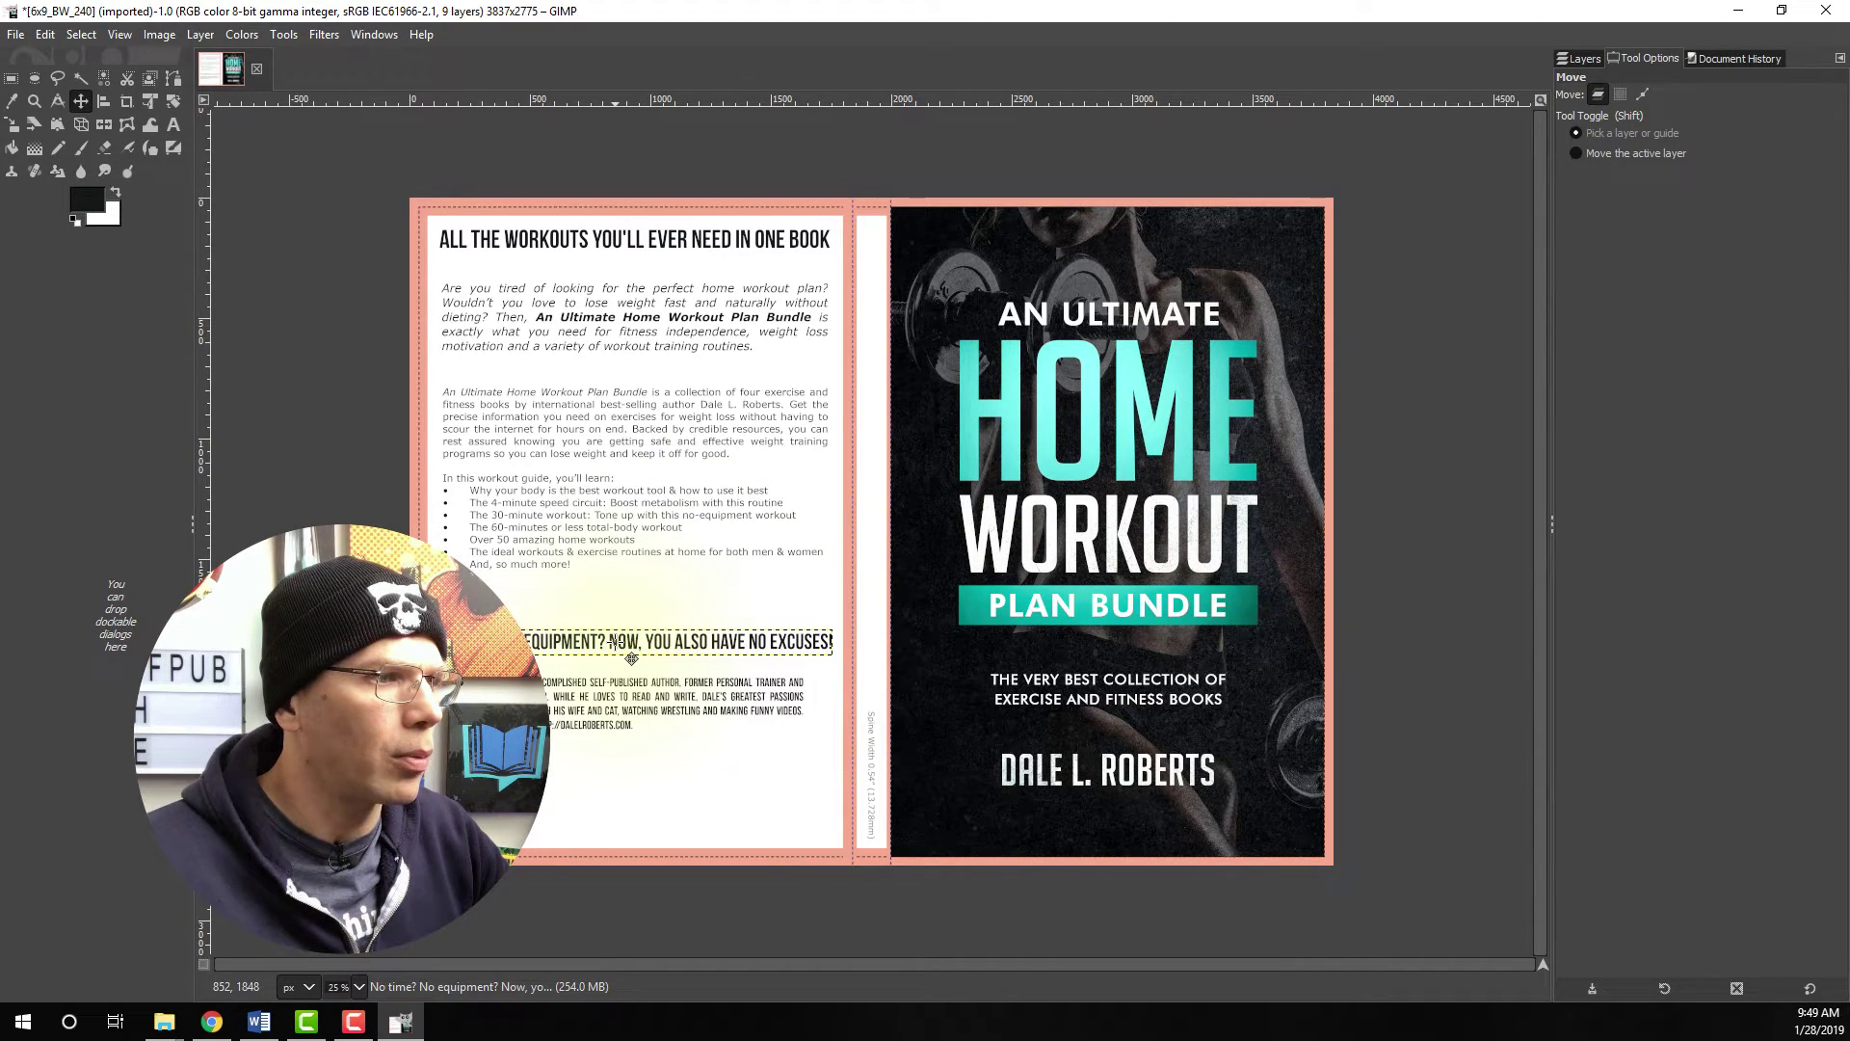
{"action": "mouse_move", "coordinate": [631, 658]}
{"action": "left_mouse_down"}
{"action": "mouse_move", "coordinate": [631, 597]}
{"action": "mouse_move", "coordinate": [631, 635]}
{"action": "left_mouse_up"}
{"action": "key", "text": "ctrl+l"}
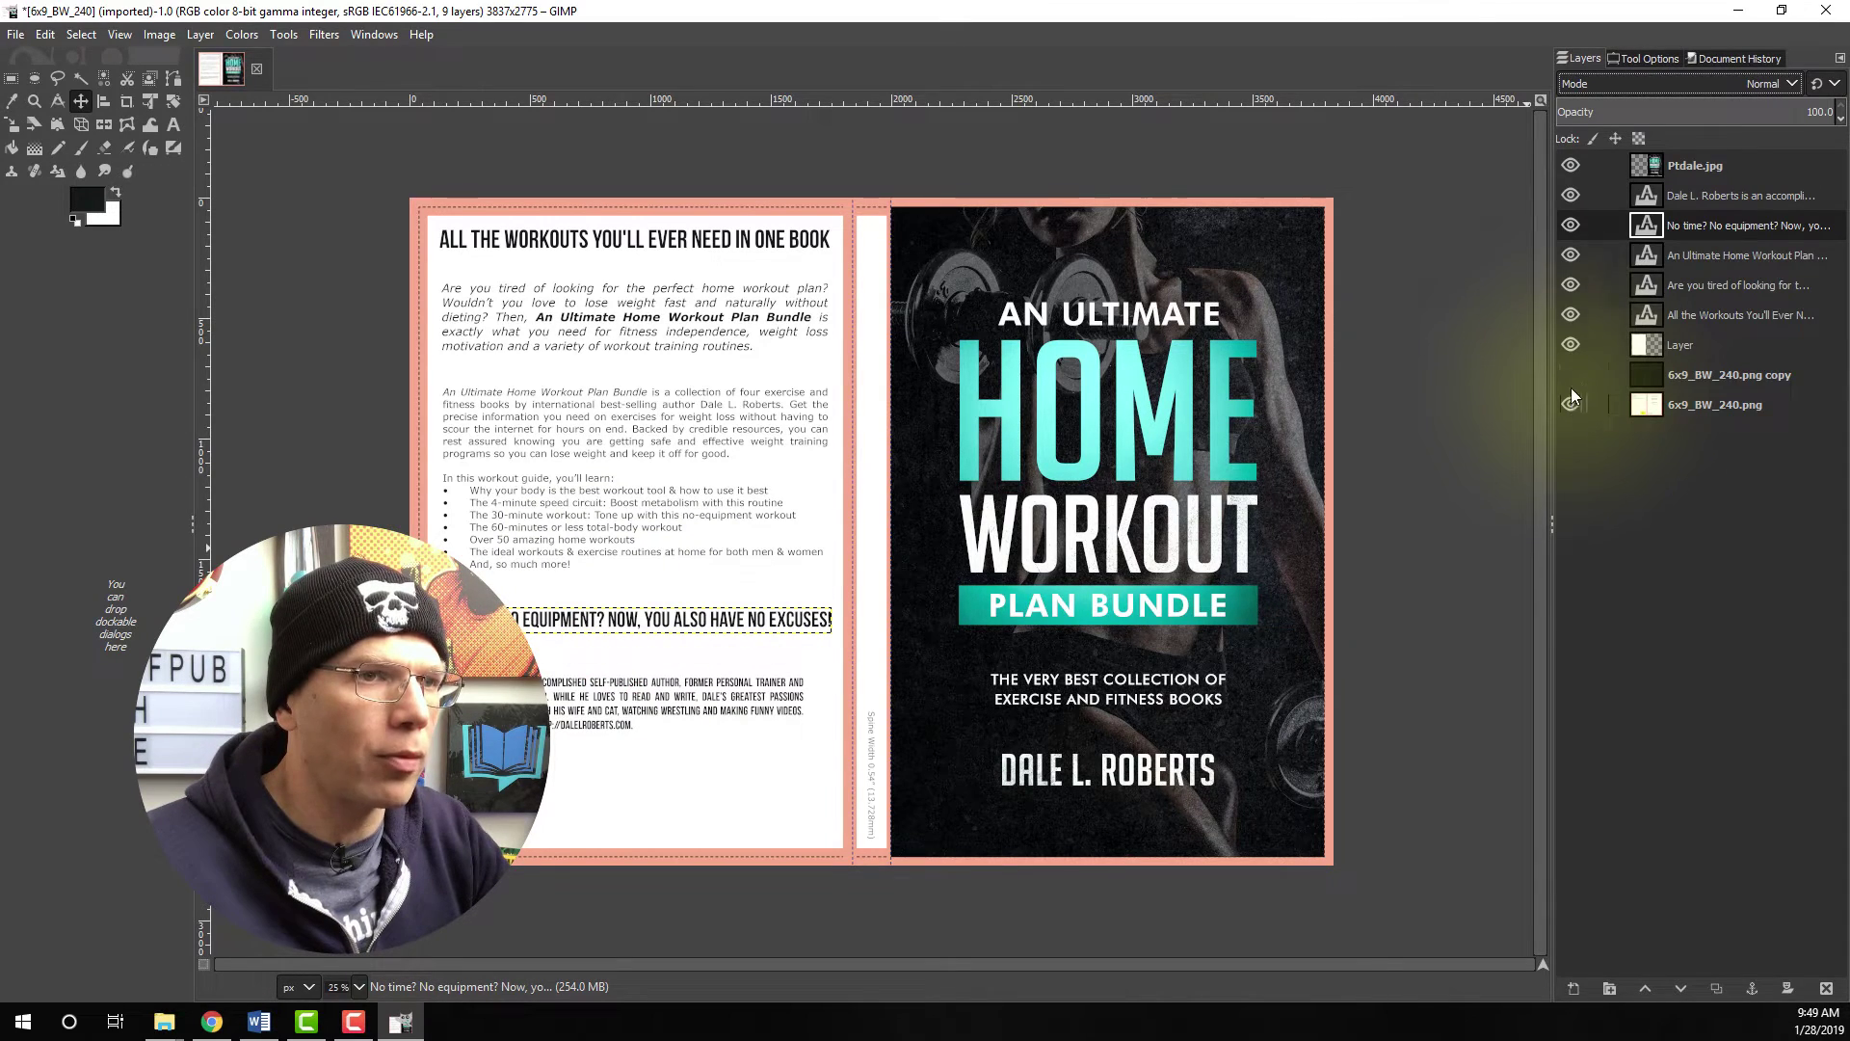
{"action": "left_click", "coordinate": [1571, 345]}
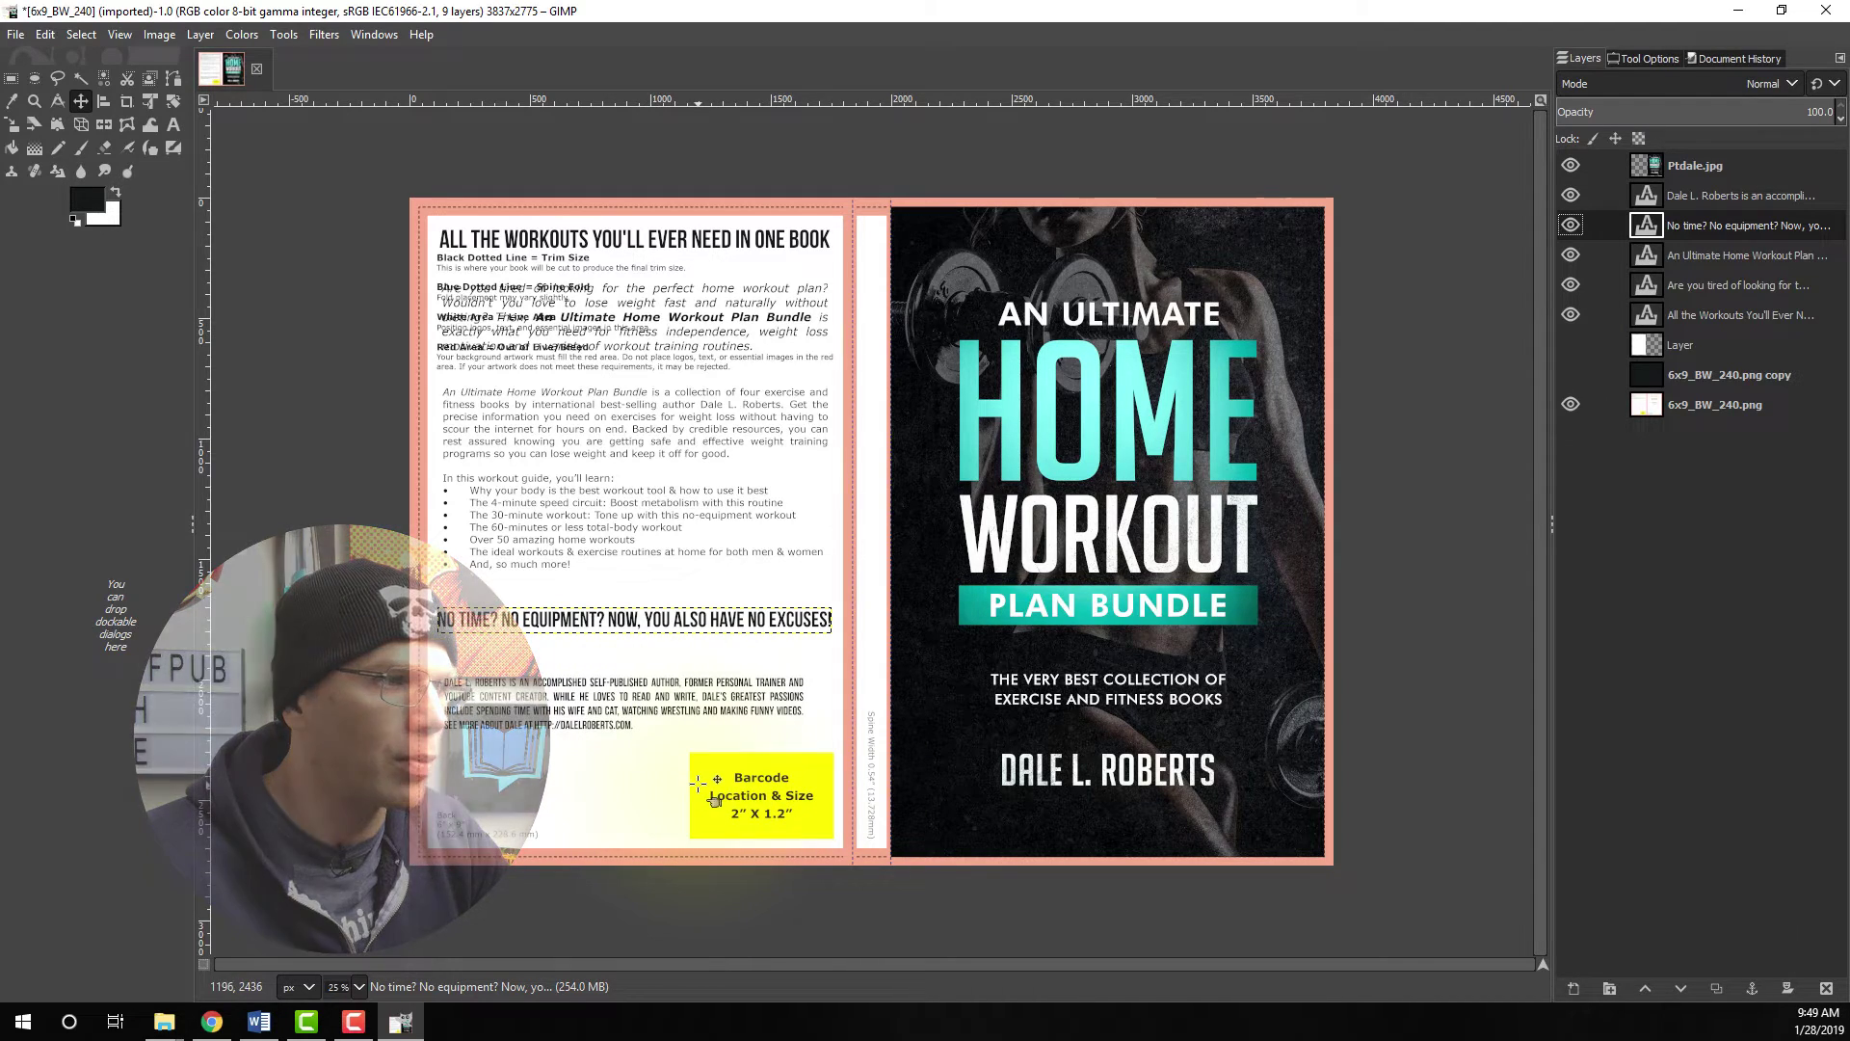
- Change the author bio's font to Sans-serif and move the paragraph up clear of the barcode area
{"action": "key", "text": "t"}
{"action": "double_click", "coordinate": [453, 694]}
{"action": "key", "text": "ctrl+a"}
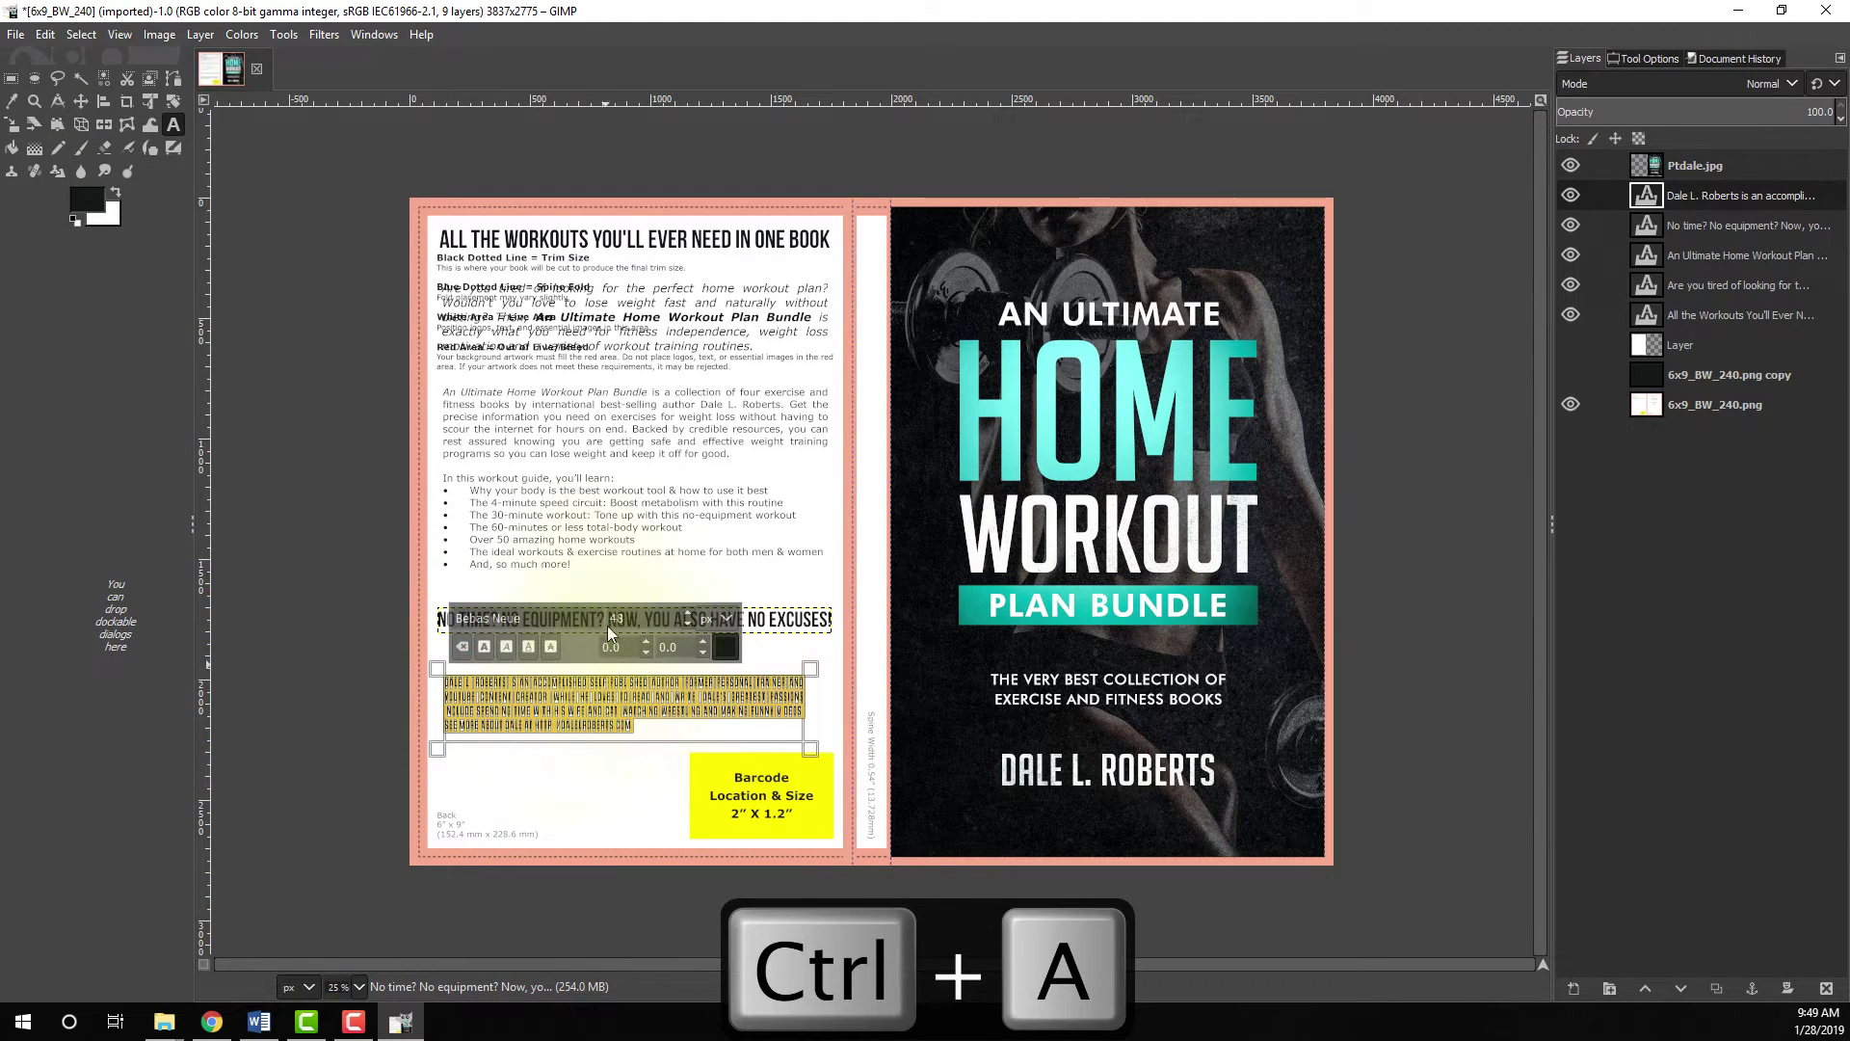
{"action": "left_click", "coordinate": [518, 617]}
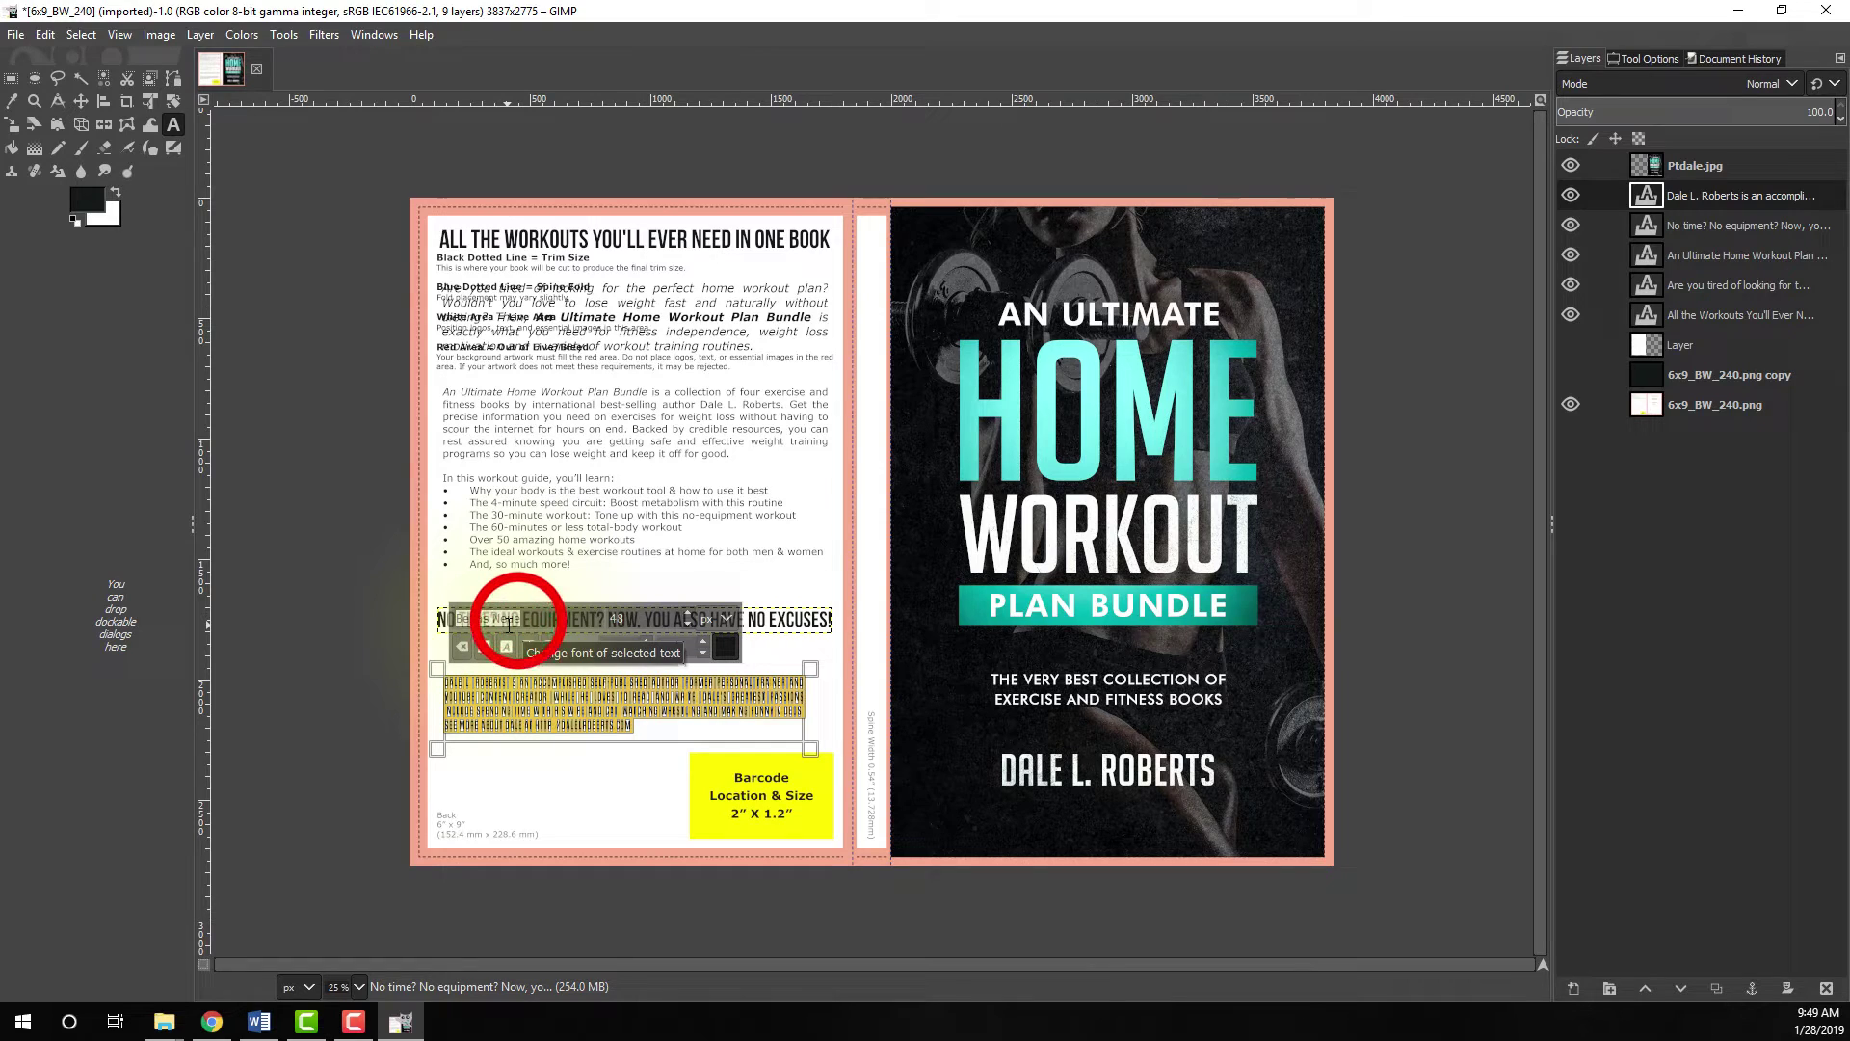
{"action": "type", "text": "Sans-serif"}
{"action": "key", "text": "Return"}
{"action": "left_click_drag", "start_coordinate": [443, 674], "coordinate": [289, 491]}
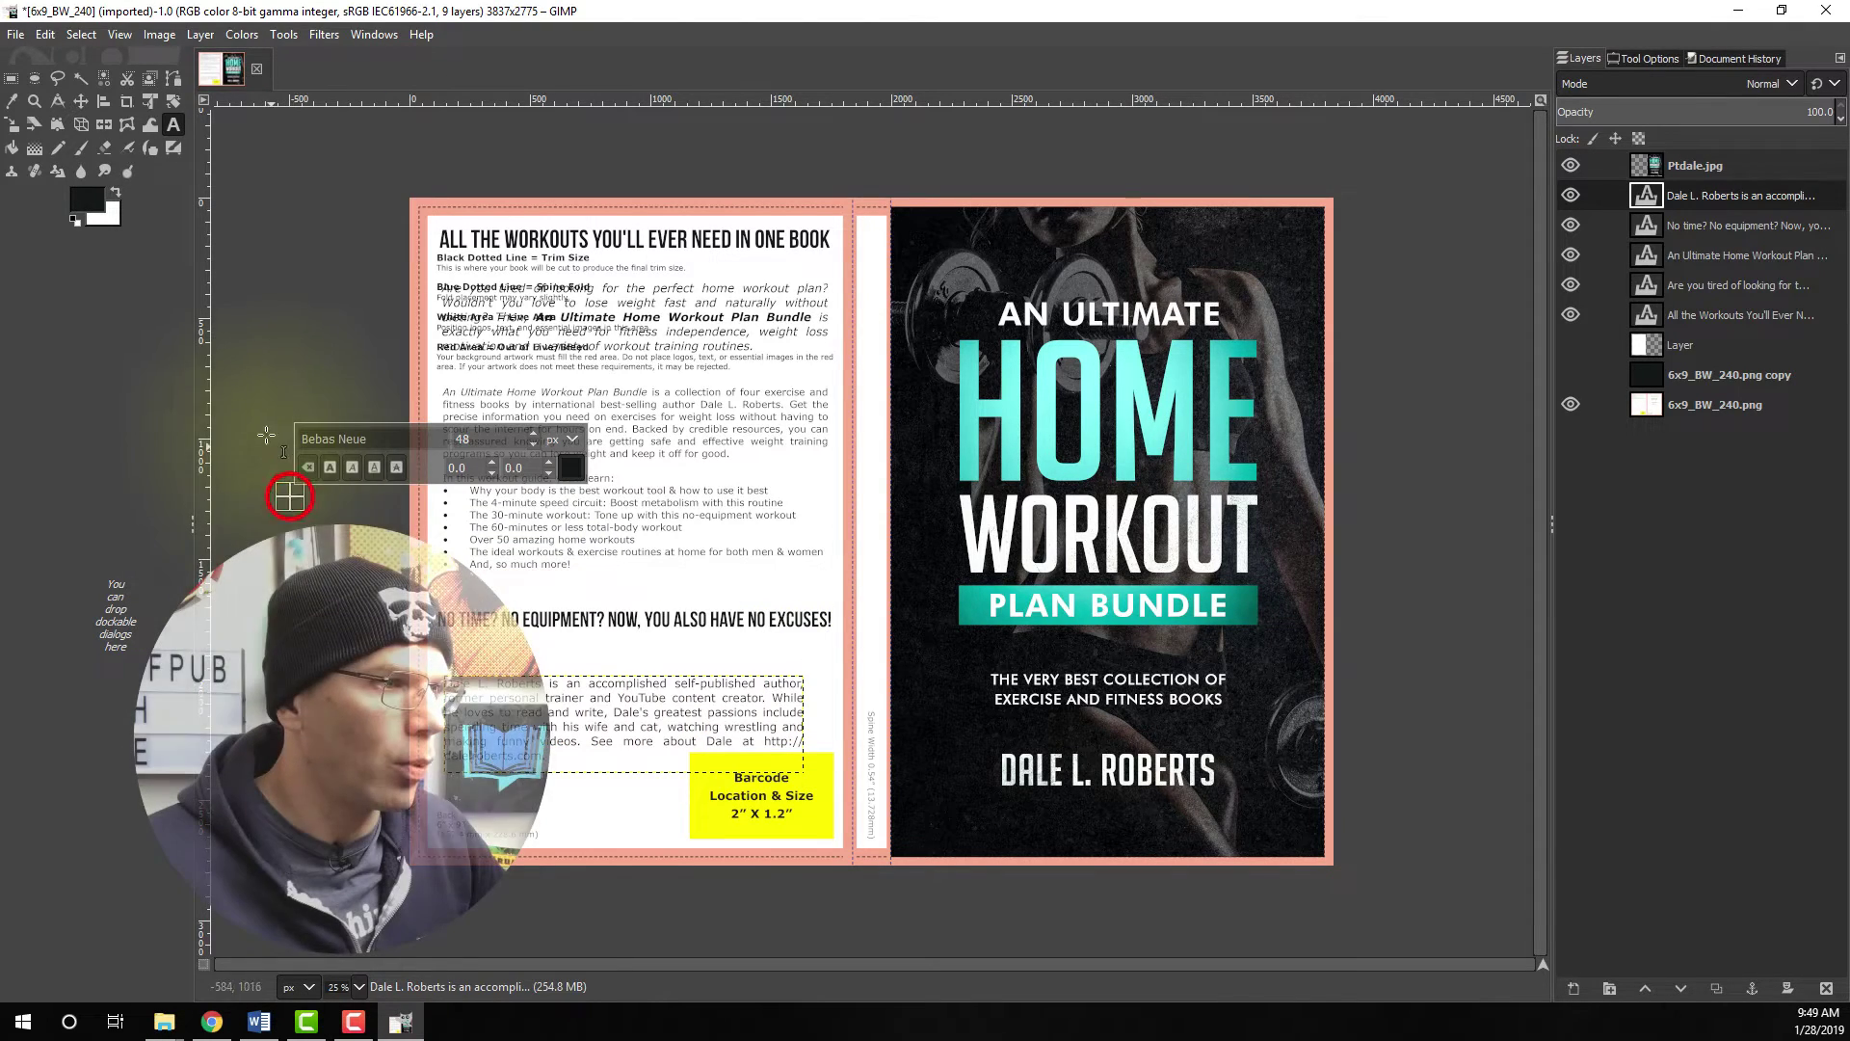
{"action": "left_click", "coordinate": [81, 100]}
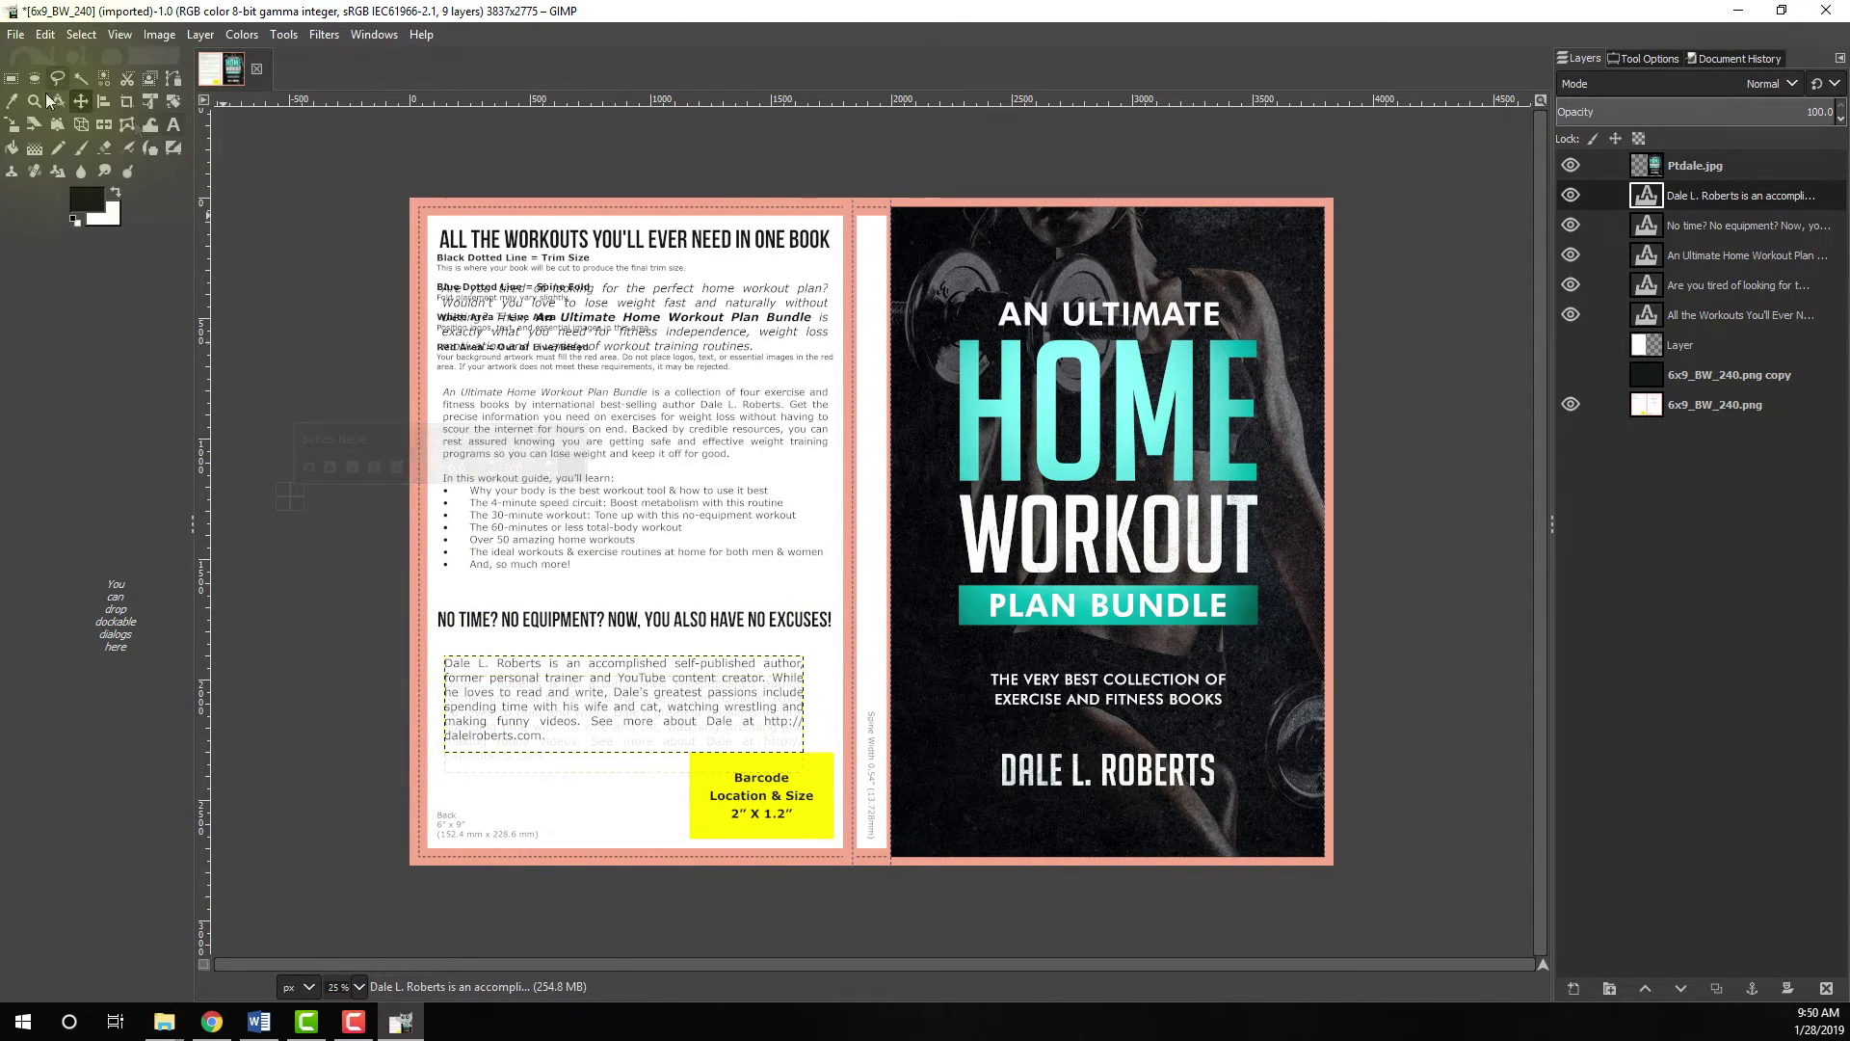
{"action": "left_click", "coordinate": [172, 124]}
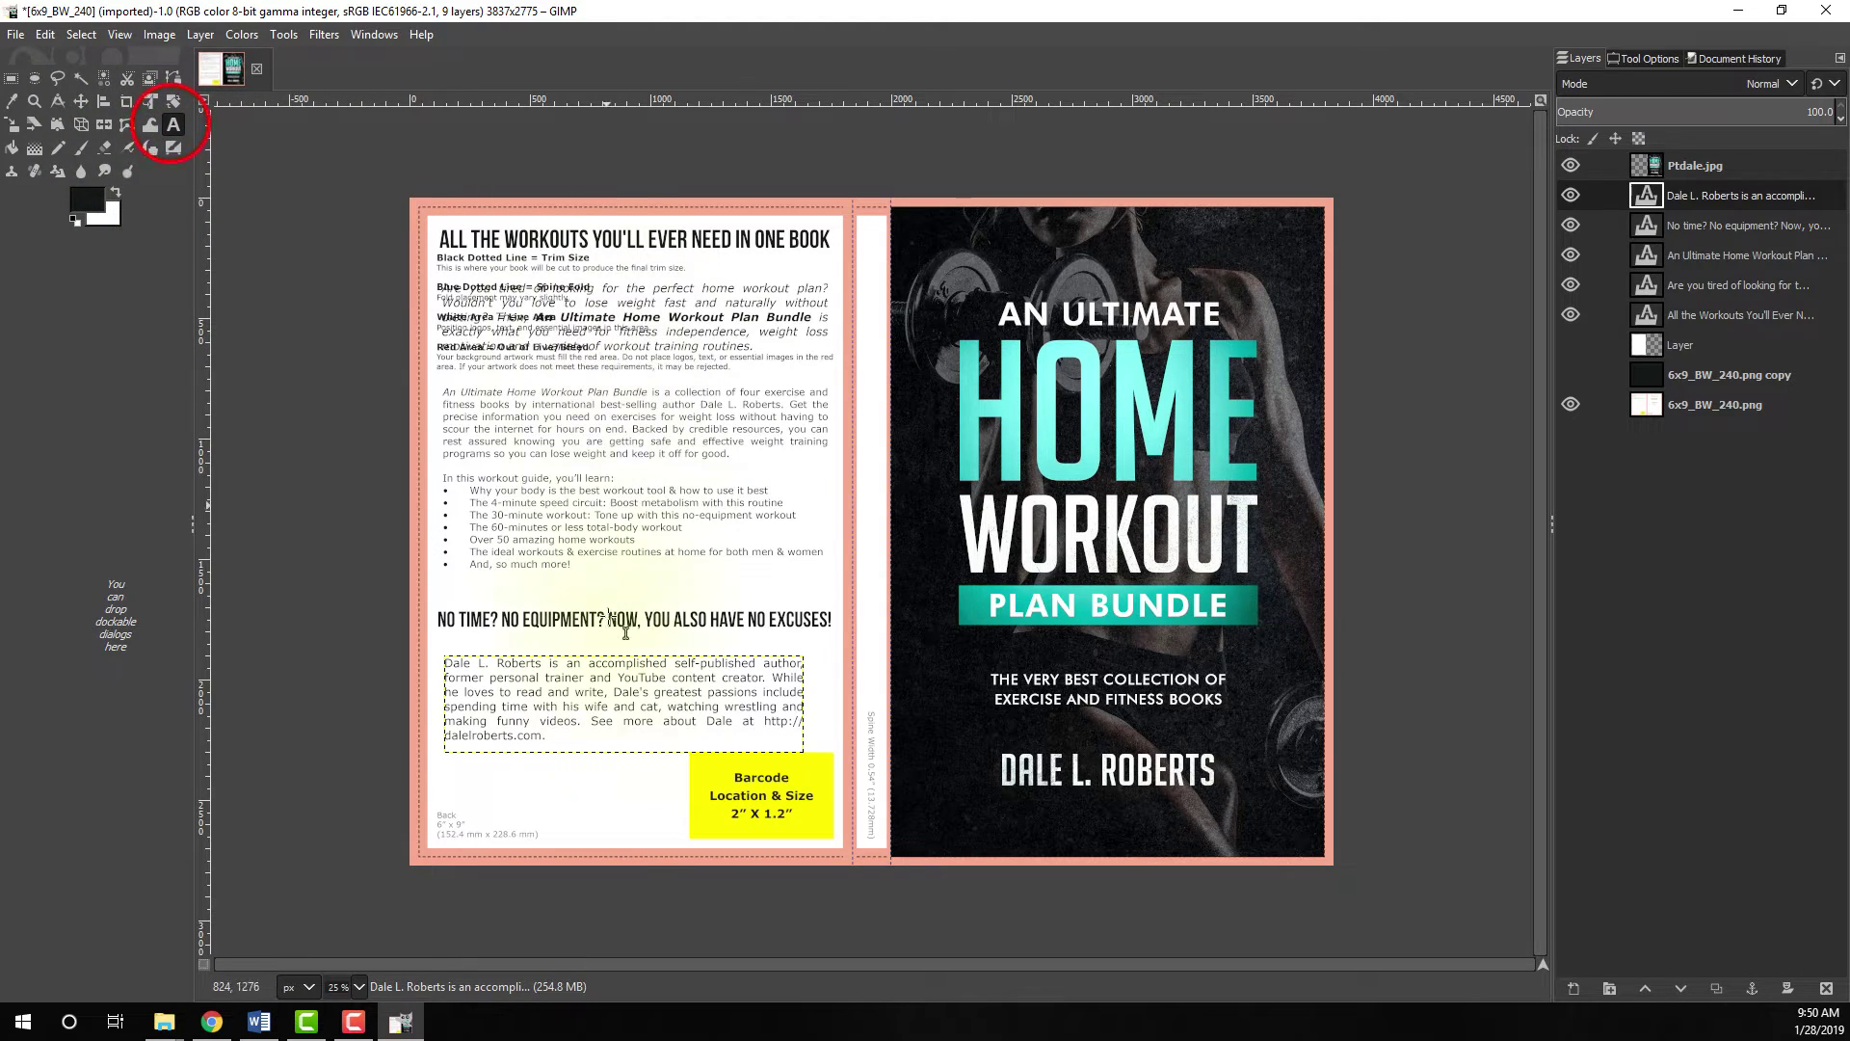
{"action": "left_click", "coordinate": [558, 702]}
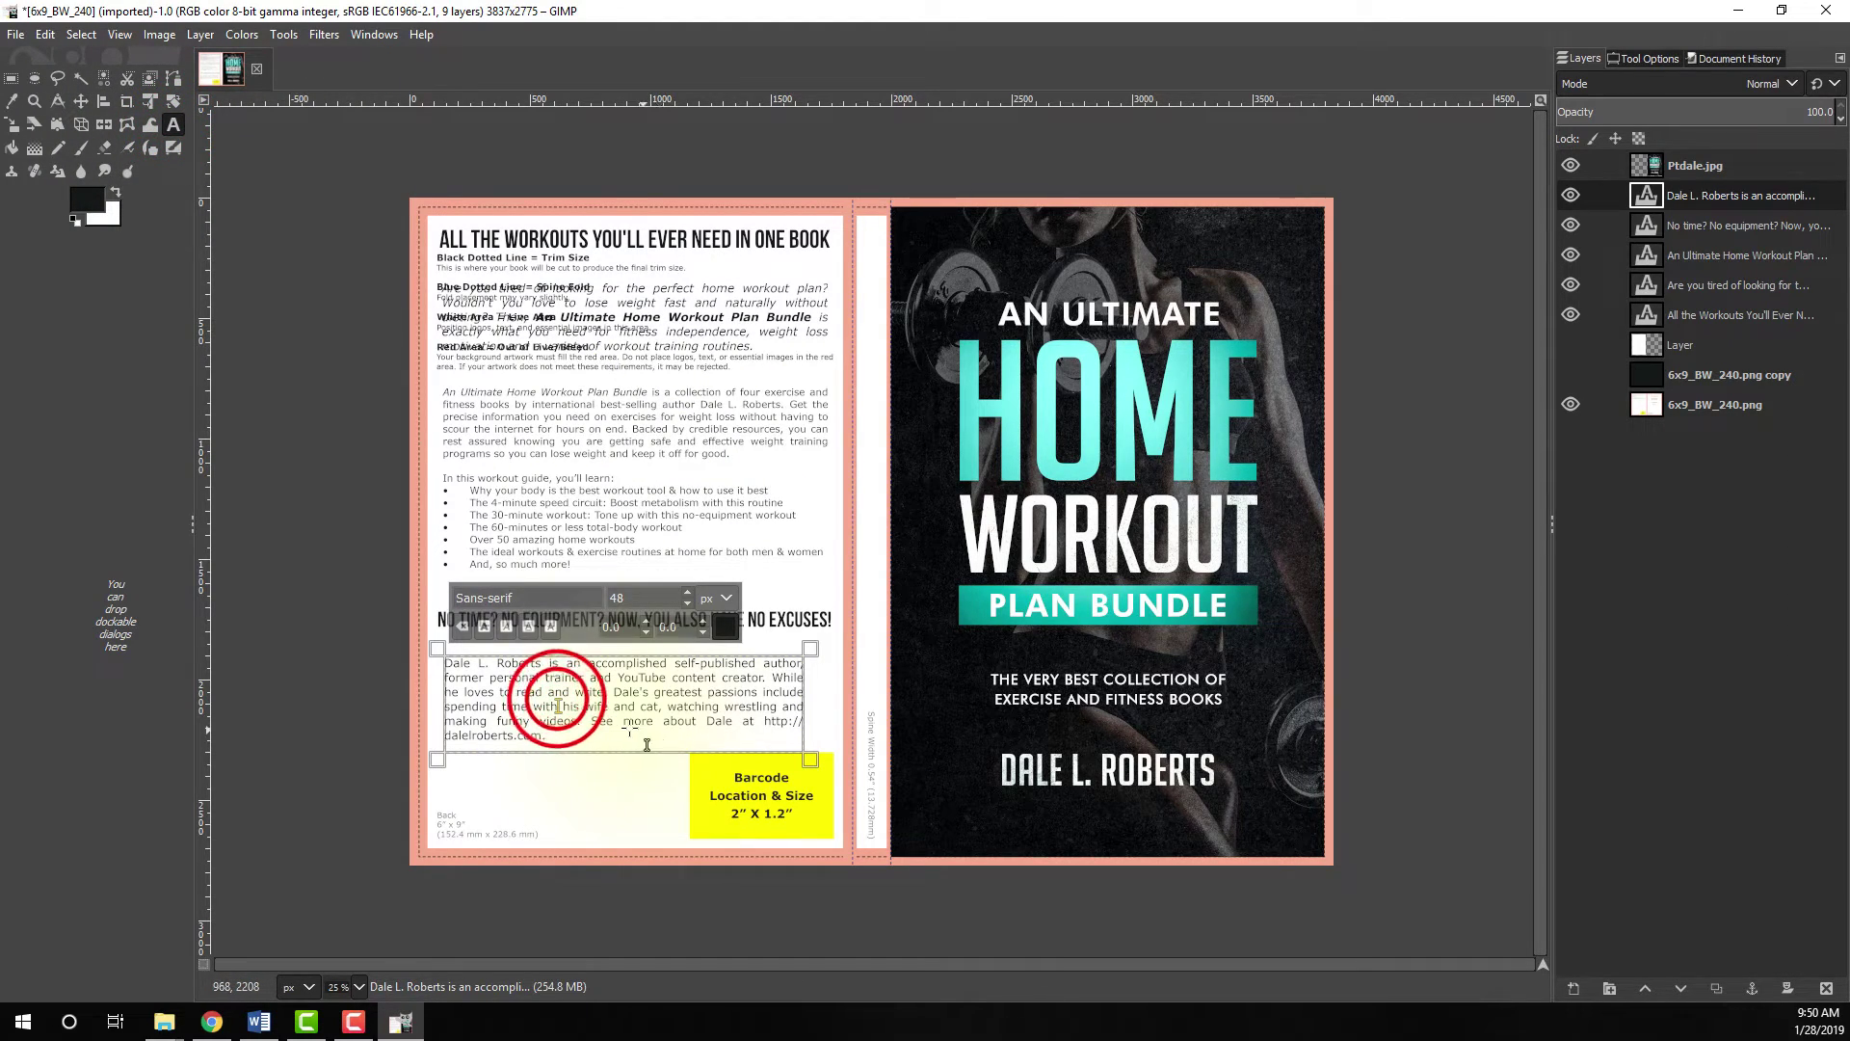
{"action": "left_click_drag", "start_coordinate": [444, 663], "coordinate": [543, 663]}
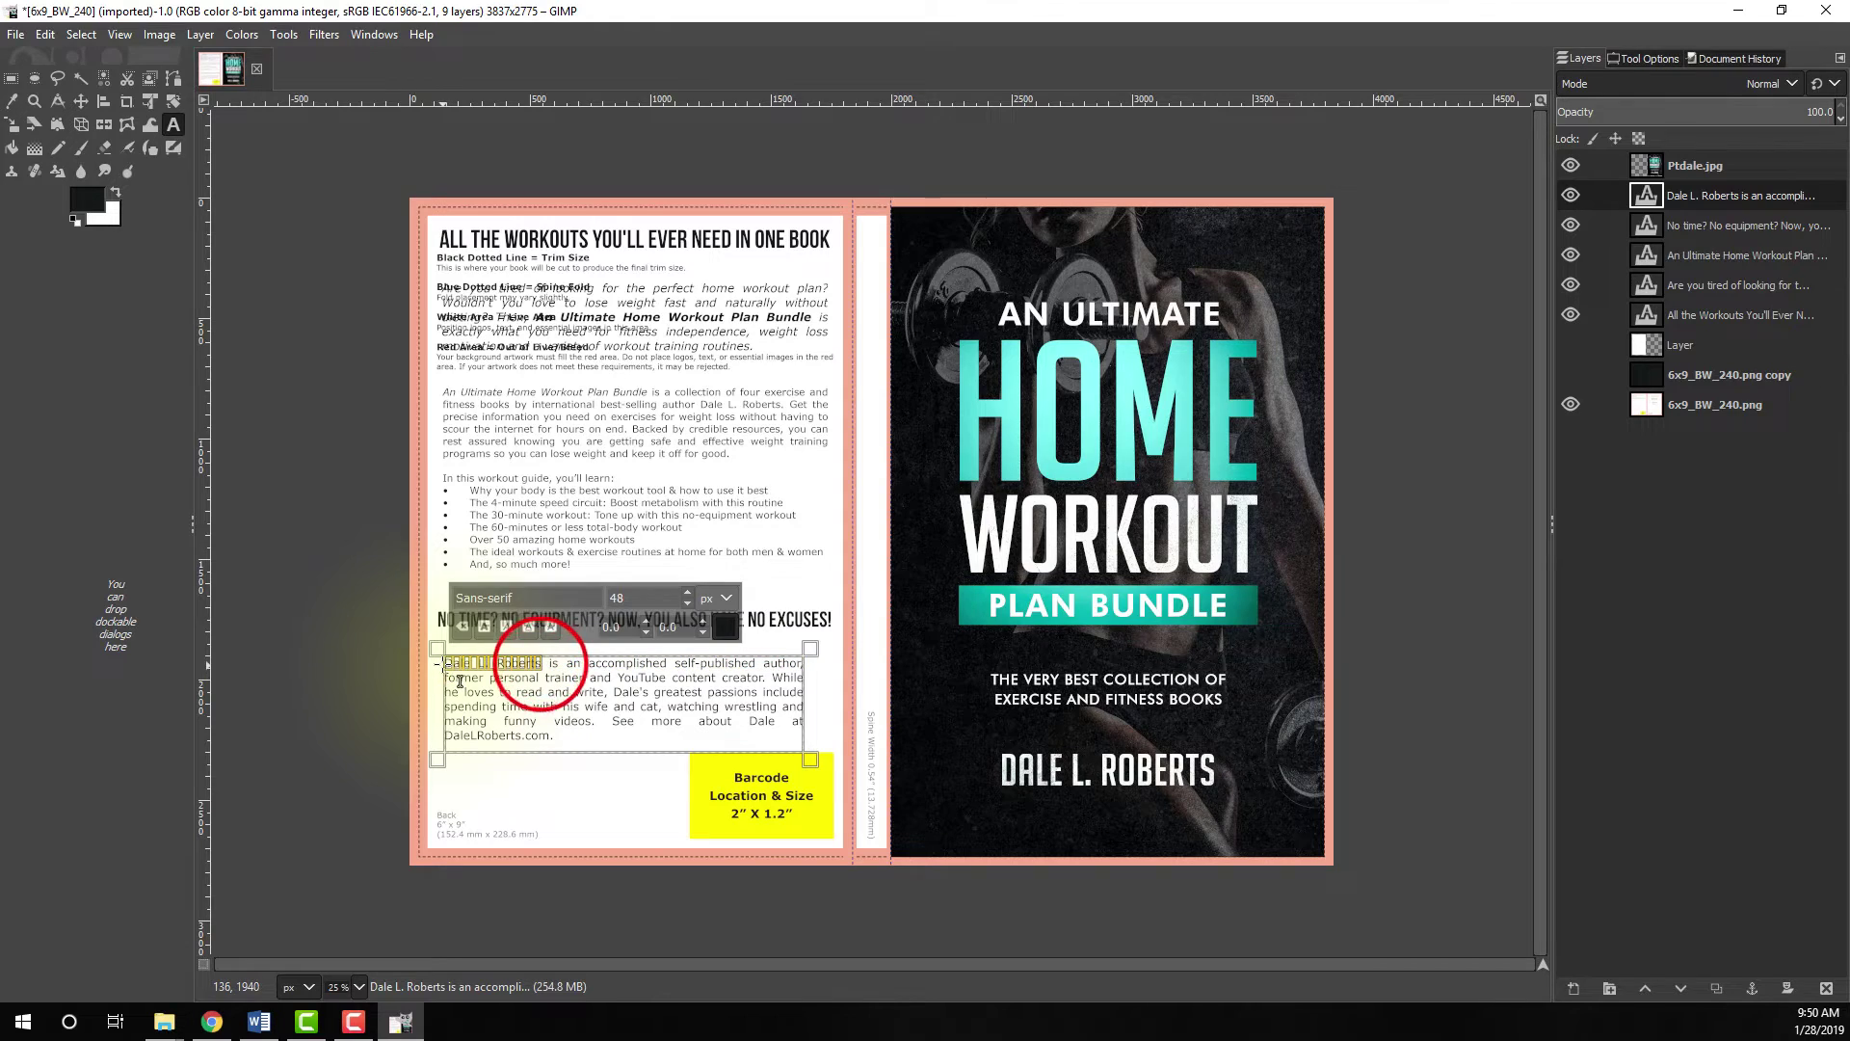
{"action": "left_click", "coordinate": [484, 625]}
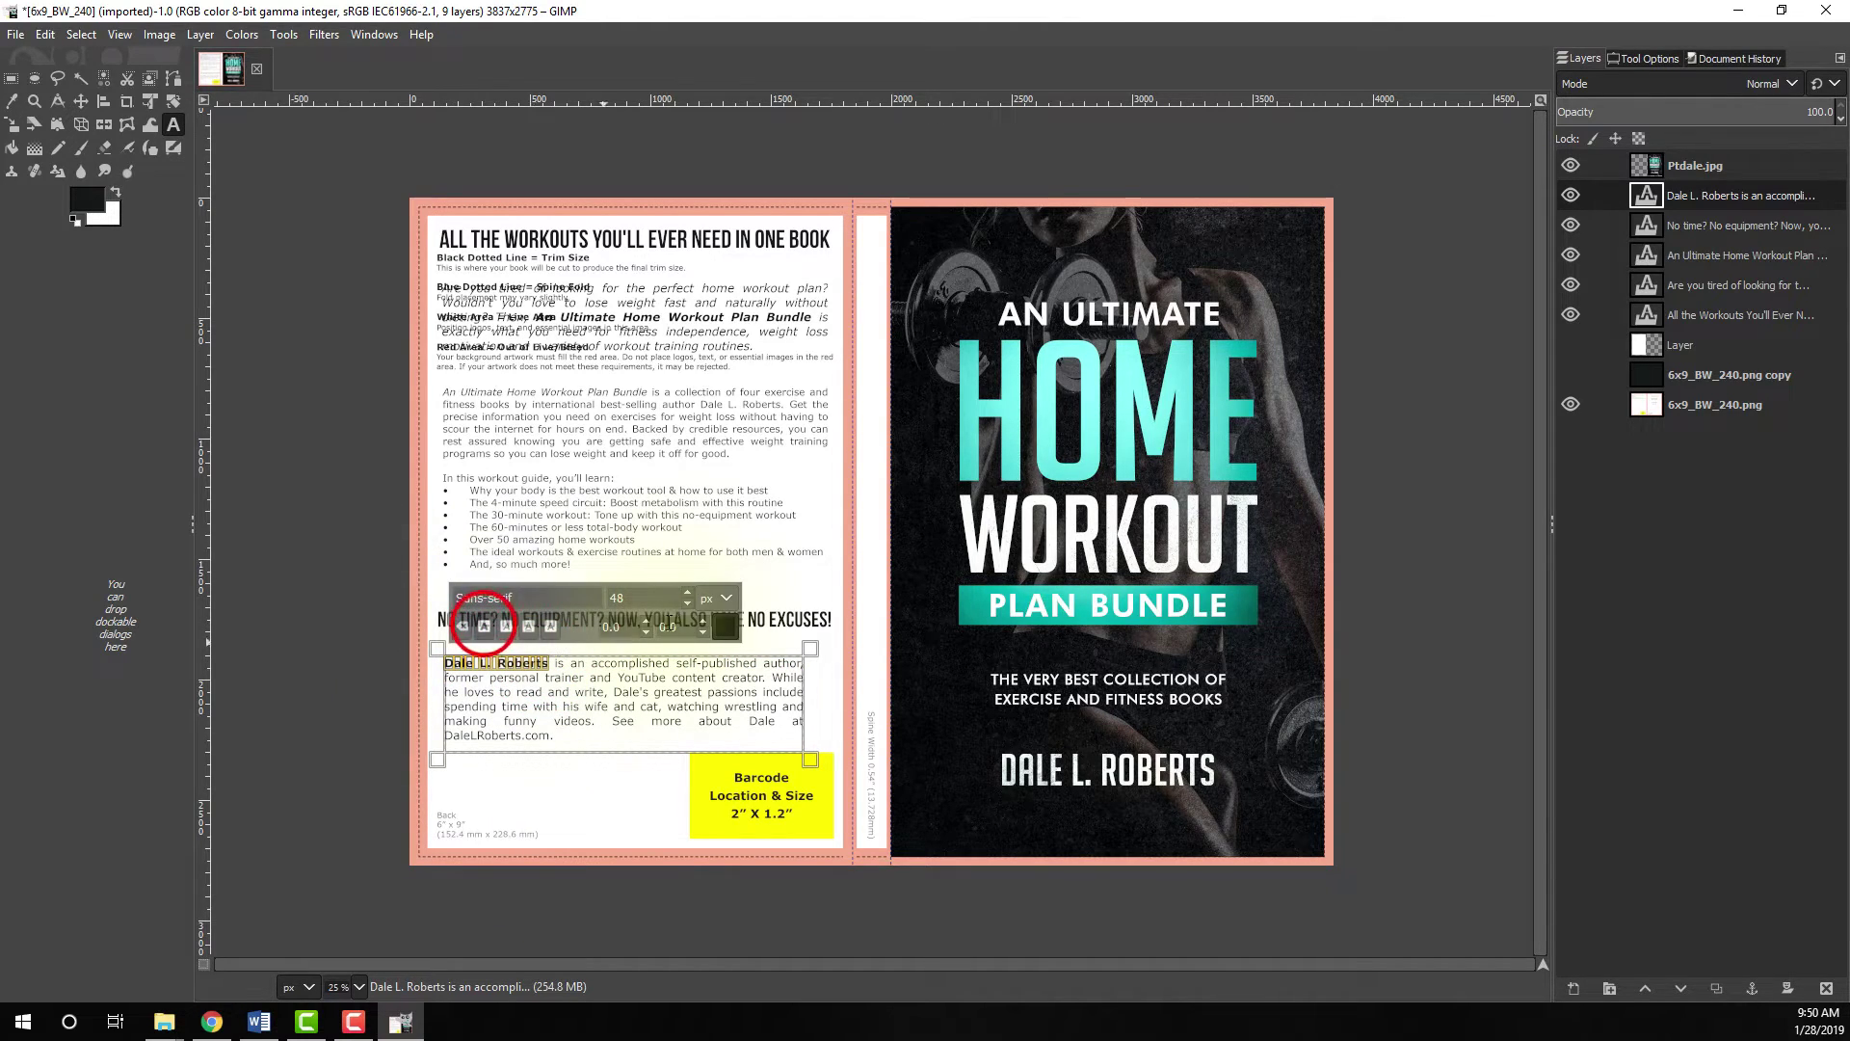
- Enlarge the author's name in the bio to 72 px and widen the bio's text box to match the back-cover text width
{"action": "scroll", "coordinate": [687, 595], "scroll_direction": "up", "scroll_amount": 11}
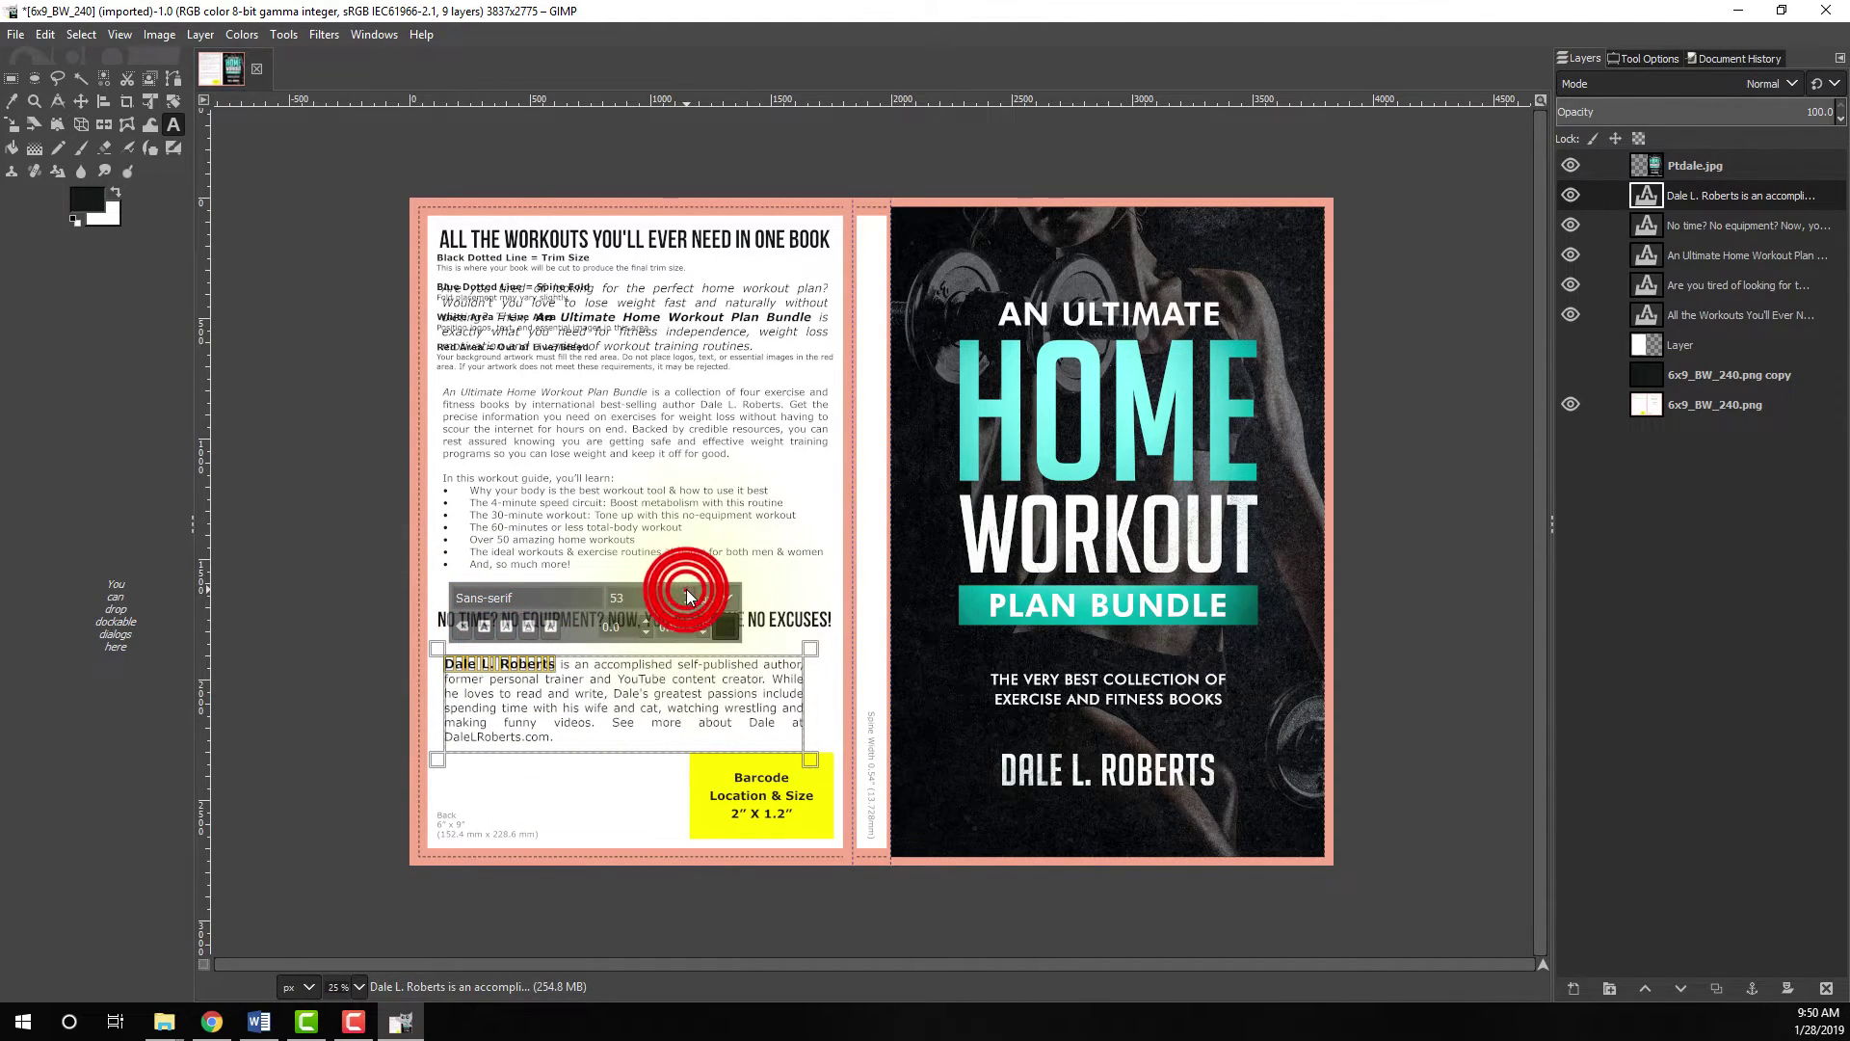
{"action": "scroll", "coordinate": [688, 595], "scroll_direction": "up", "scroll_amount": 9}
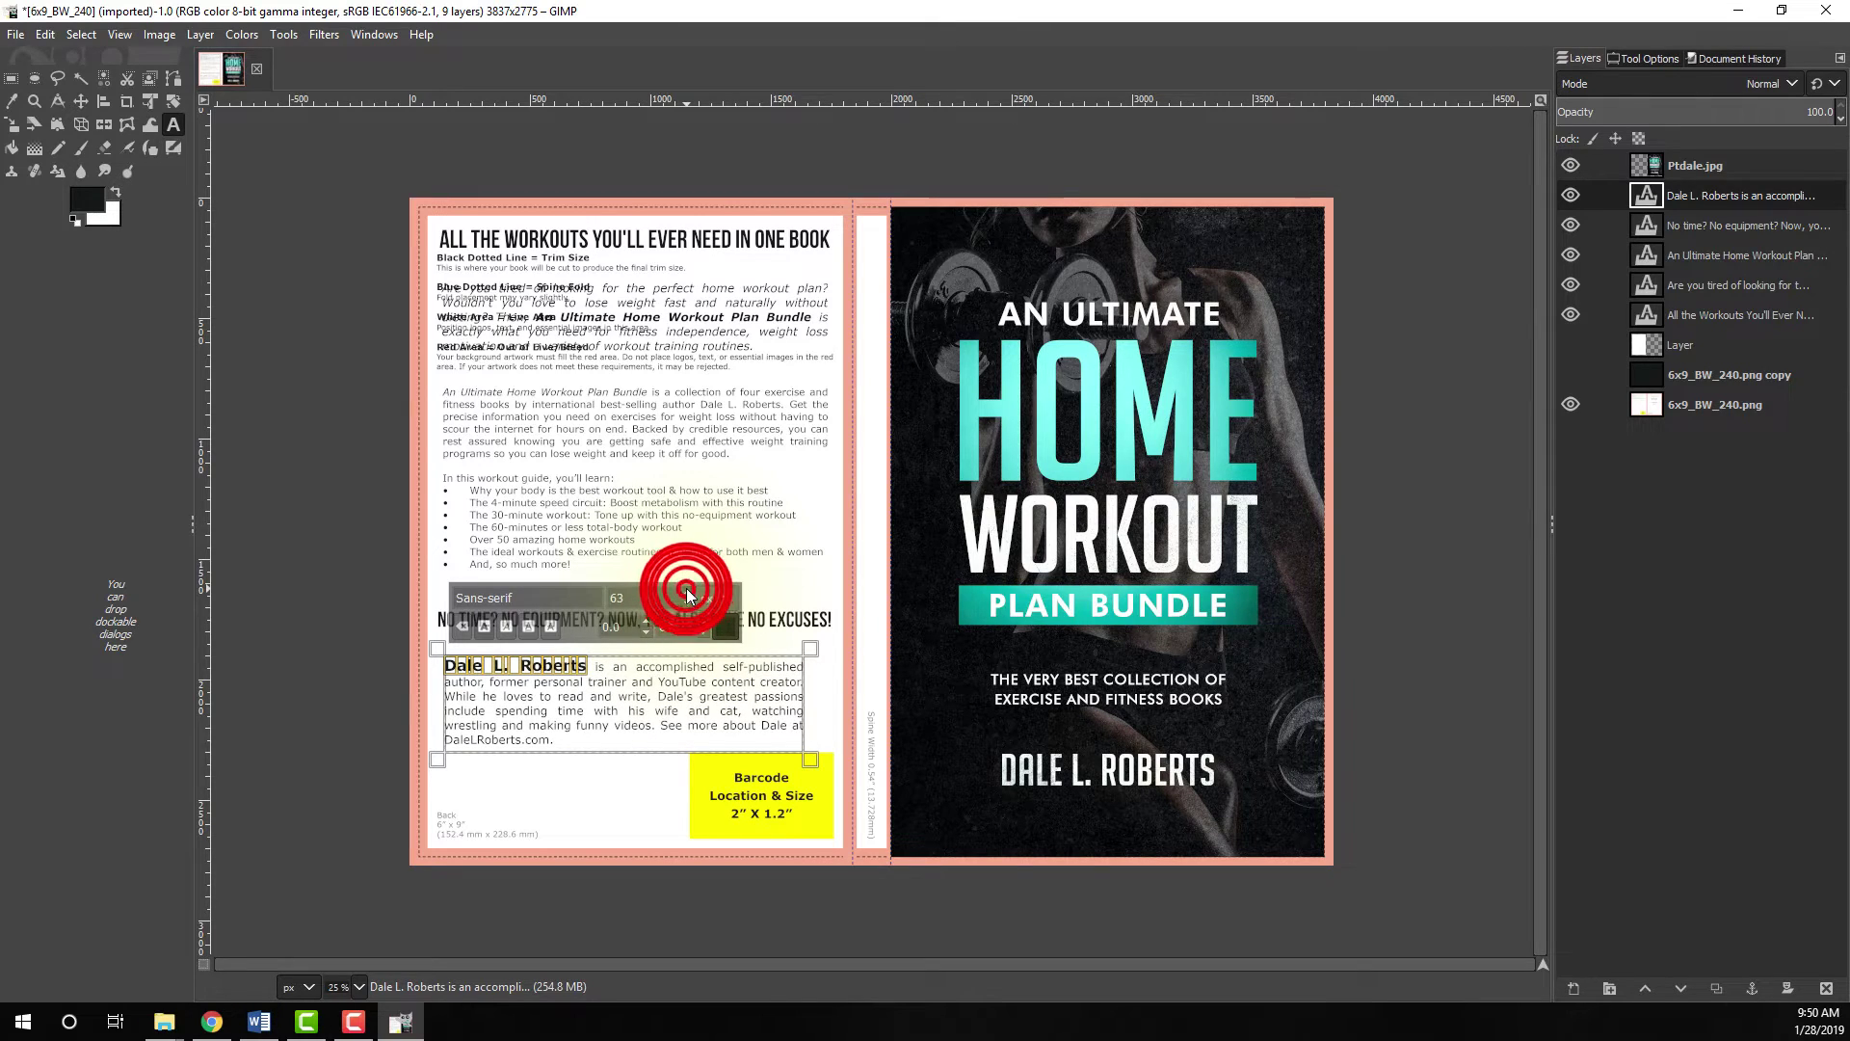
{"action": "scroll", "coordinate": [687, 595], "scroll_direction": "up", "scroll_amount": 4}
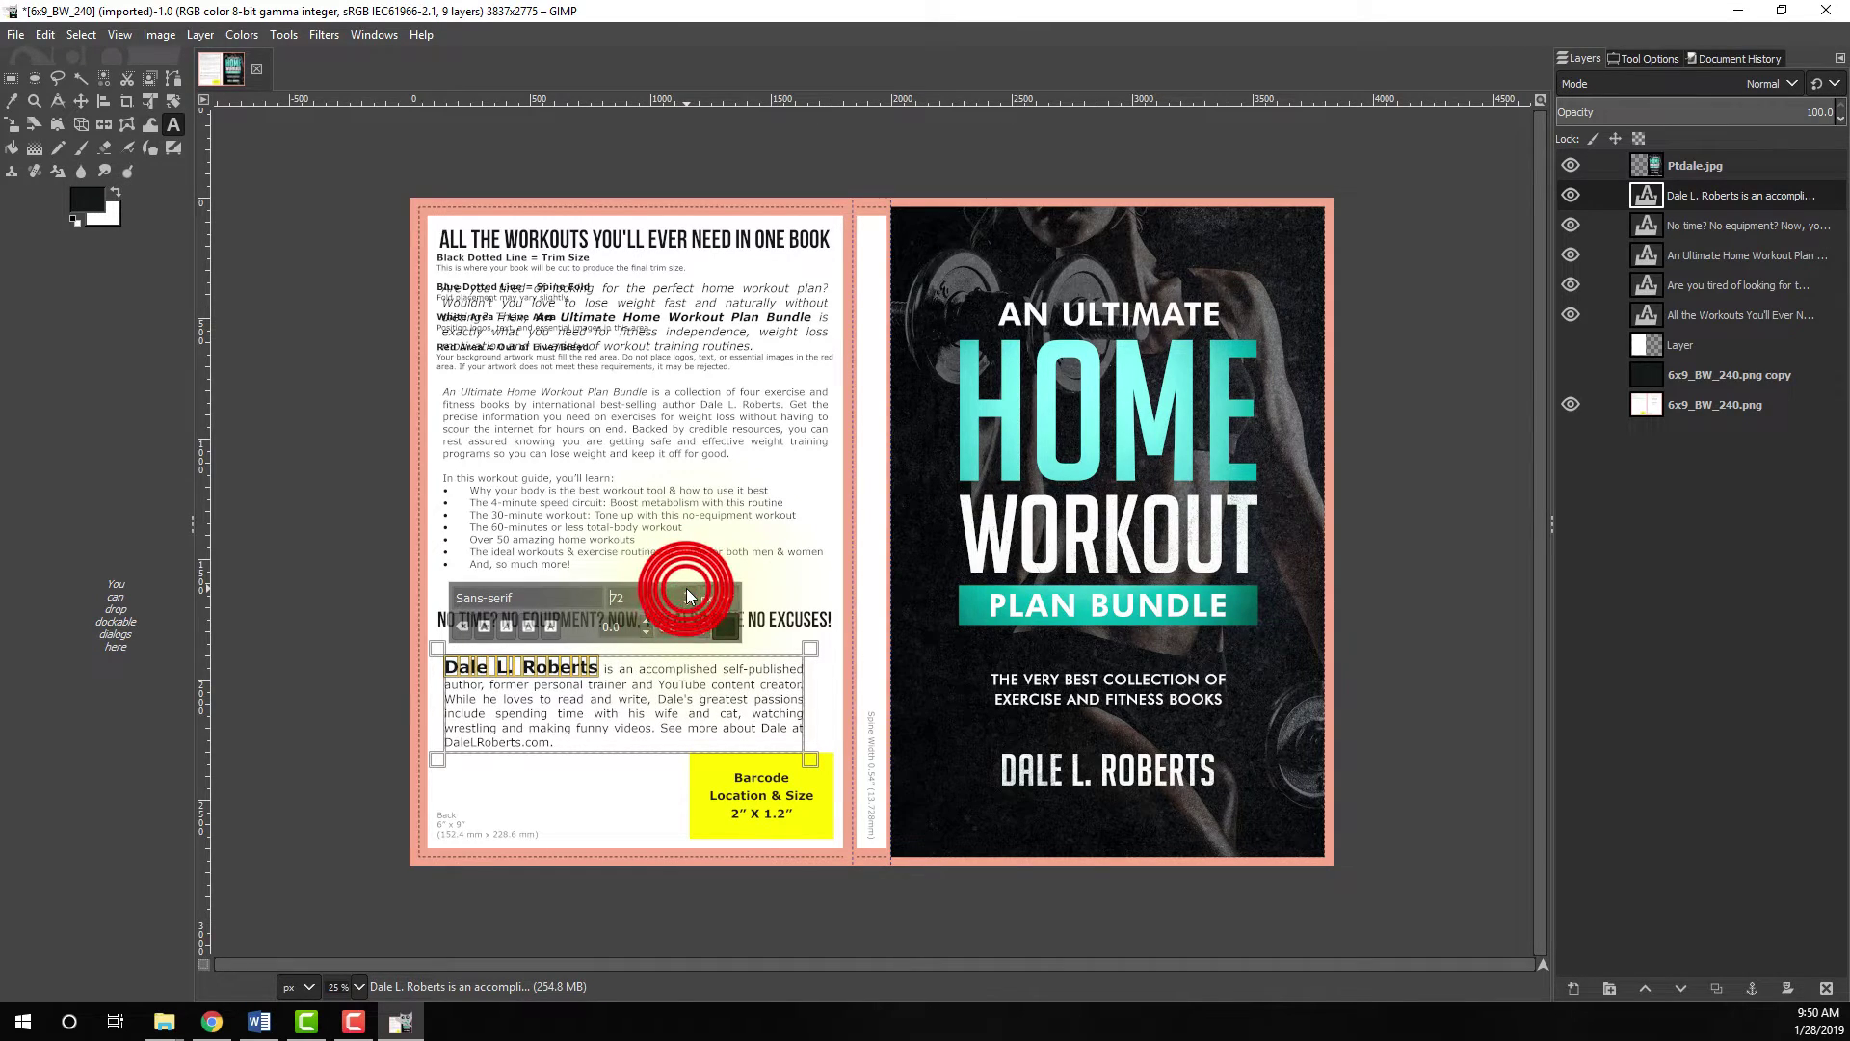
{"action": "triple_click", "coordinate": [815, 698]}
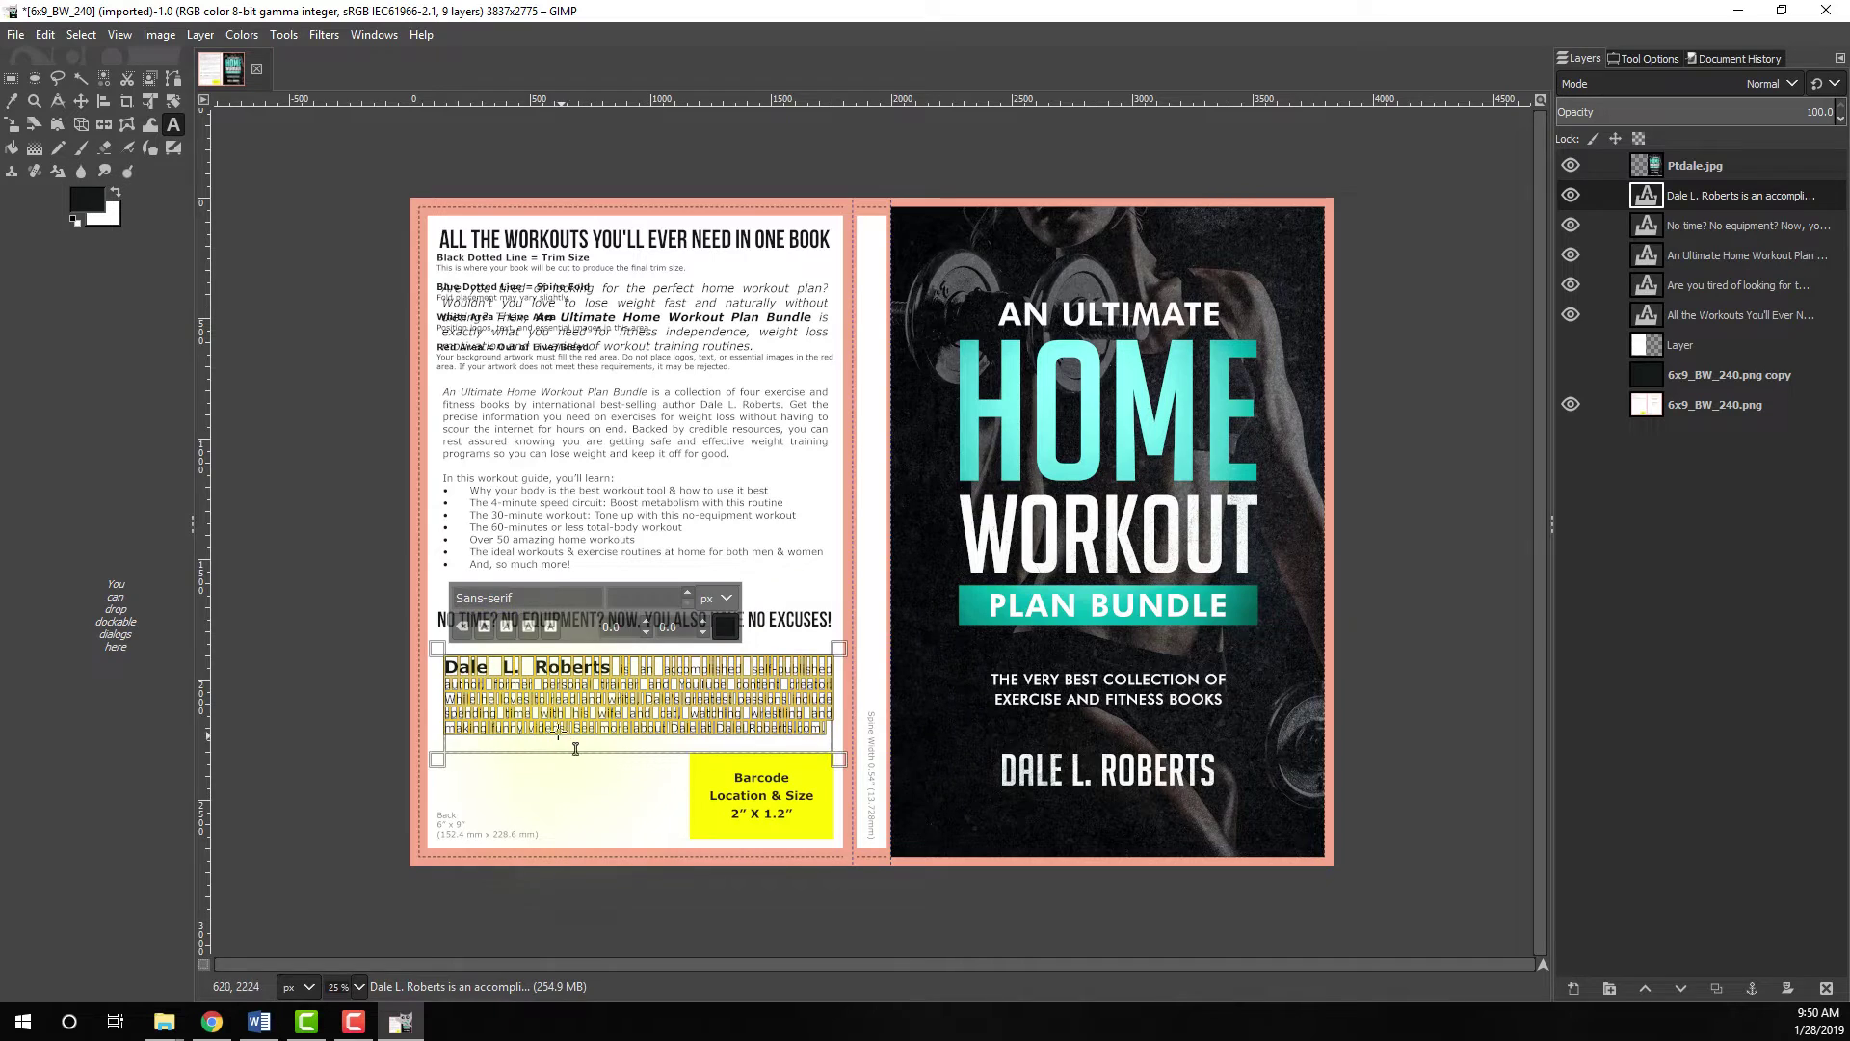
- Show the white fill layer again and move the headline, intro and description text slightly down the back cover
{"action": "left_click", "coordinate": [278, 528]}
{"action": "left_click", "coordinate": [1571, 344]}
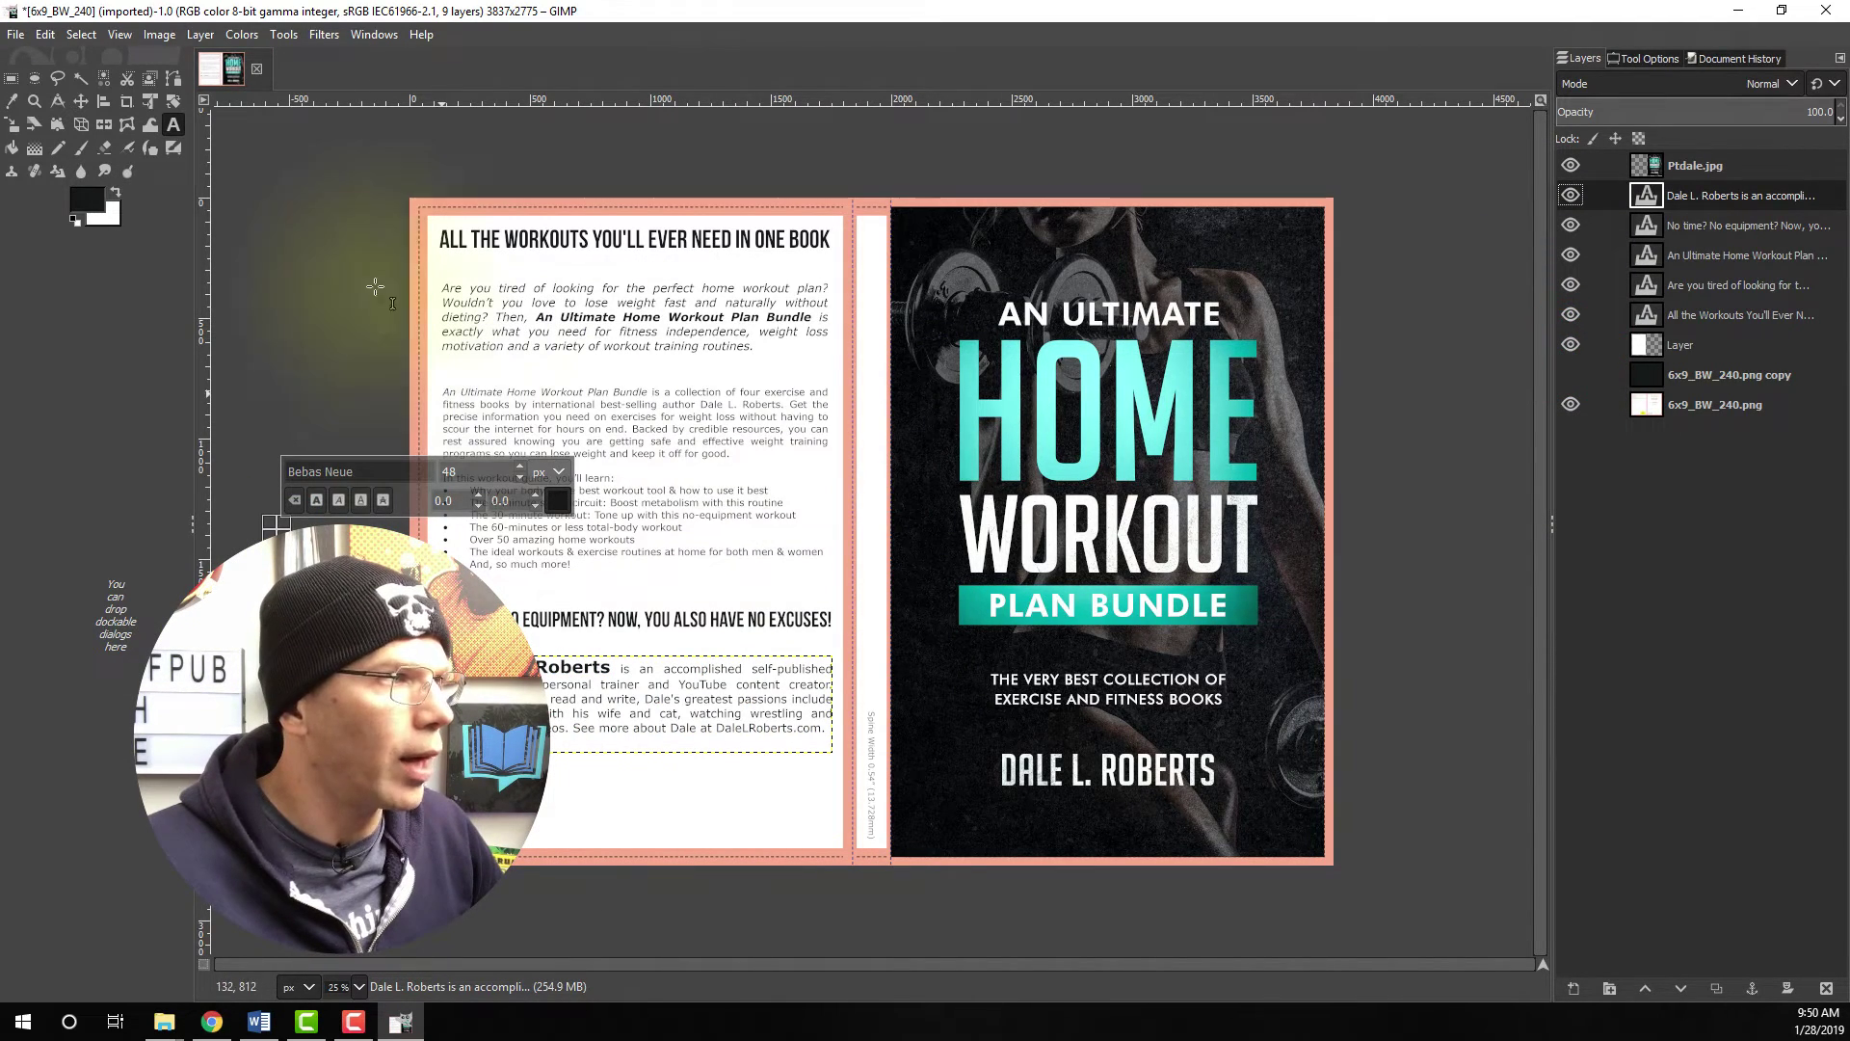
{"action": "left_click", "coordinate": [80, 100]}
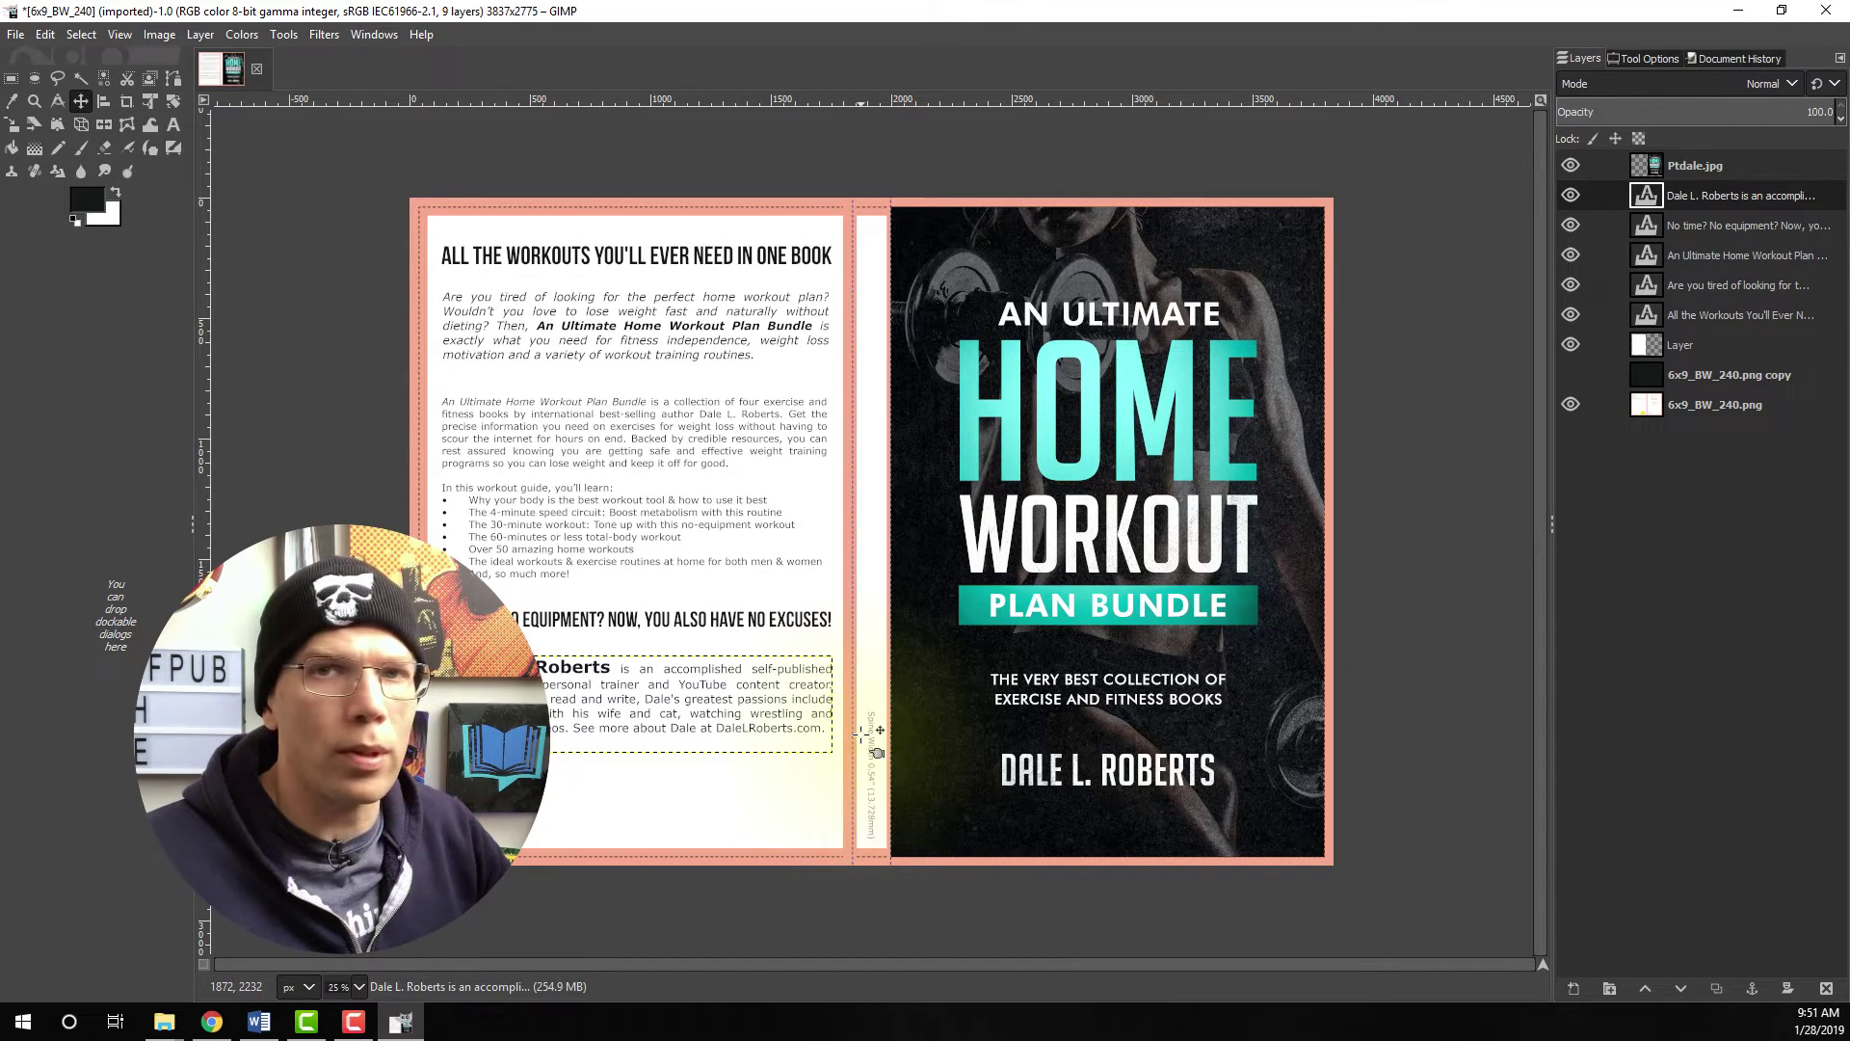
- Sample teal and light aqua from the front cover's HOME lettering as the foreground and background colors
{"action": "left_click", "coordinate": [269, 164]}
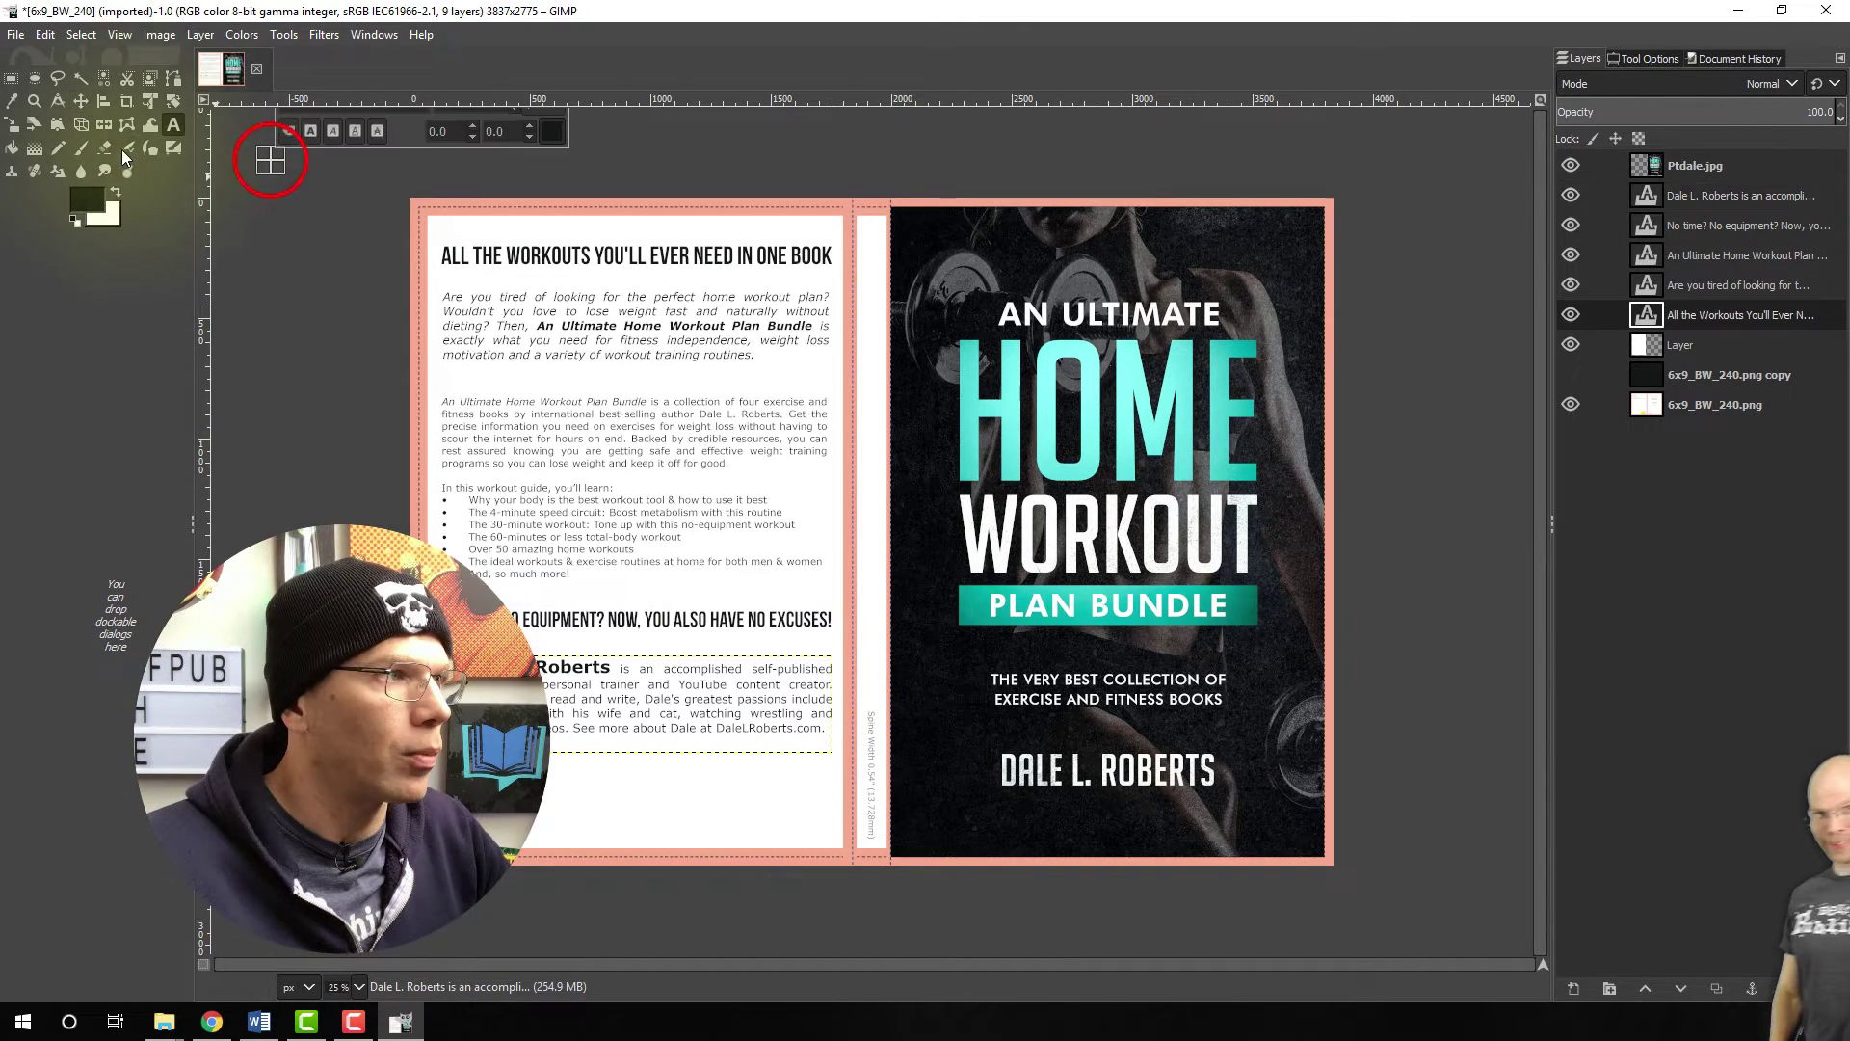
{"action": "left_click", "coordinate": [12, 100]}
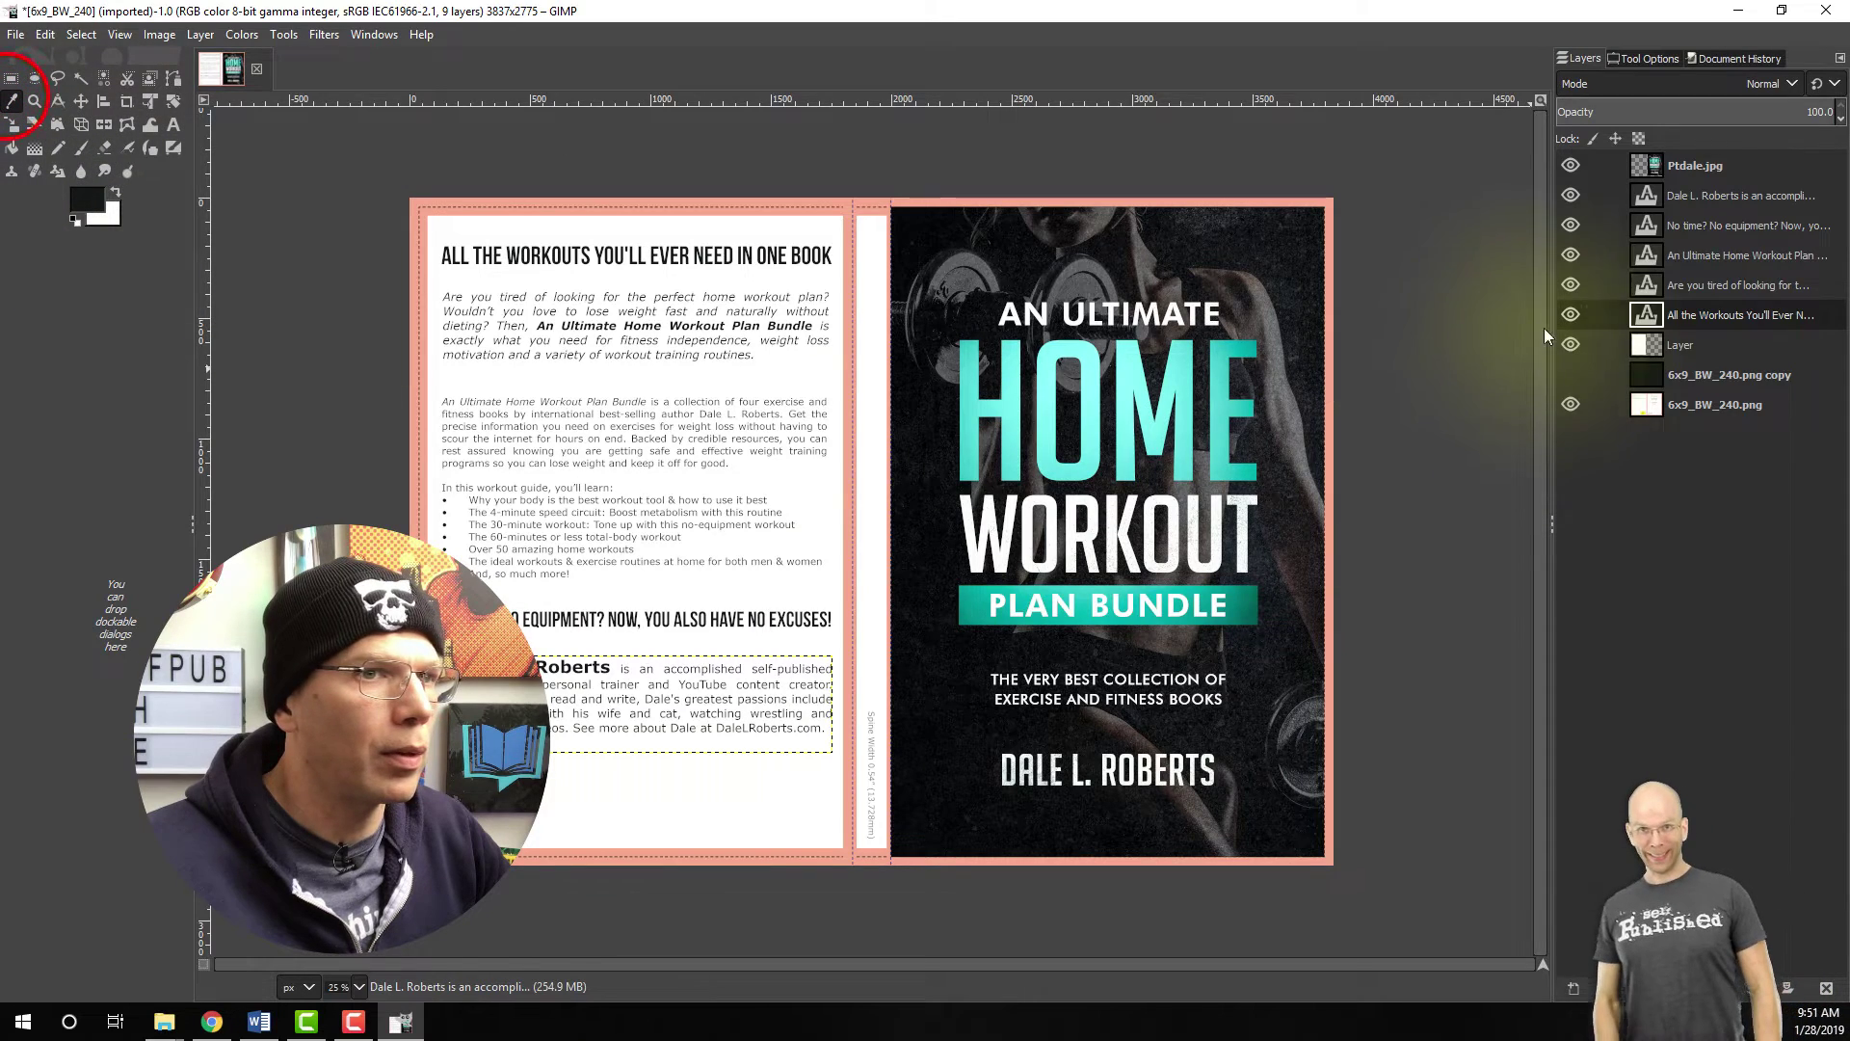
{"action": "left_click", "coordinate": [1648, 165]}
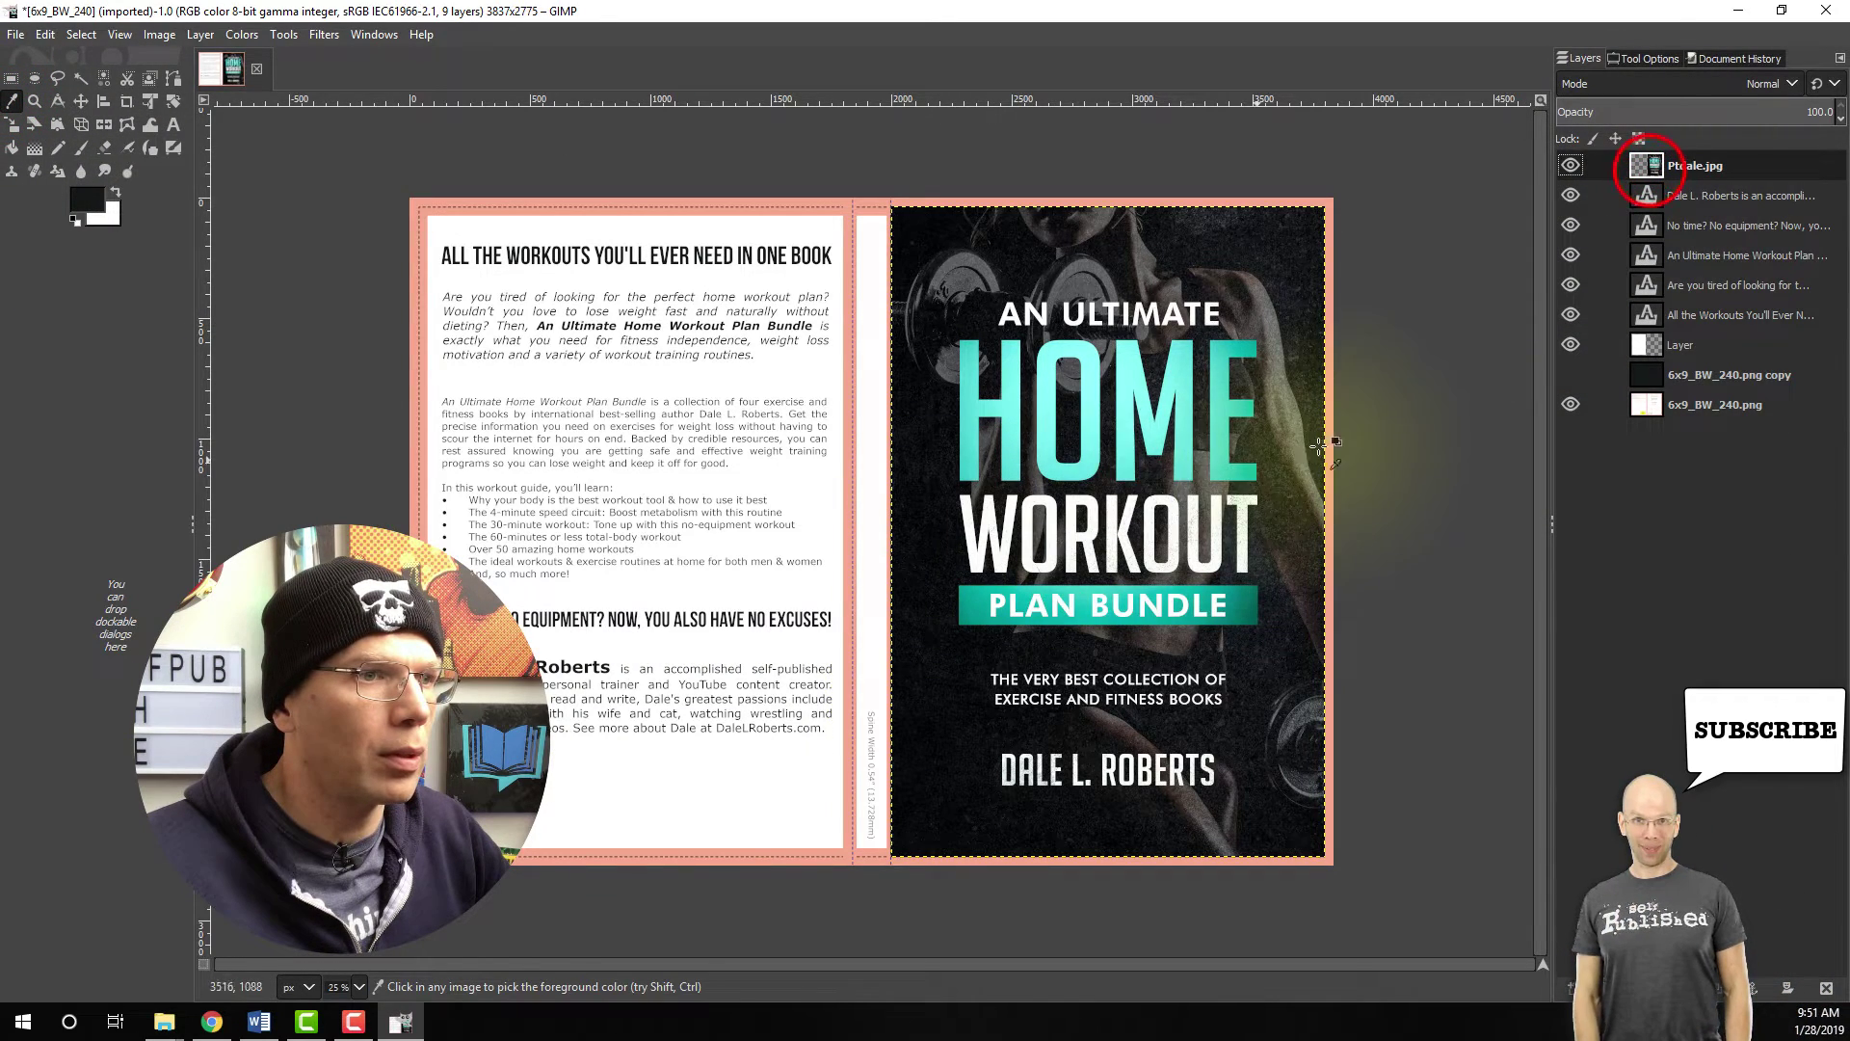
{"action": "left_click", "coordinate": [1255, 473]}
{"action": "left_click", "coordinate": [115, 192]}
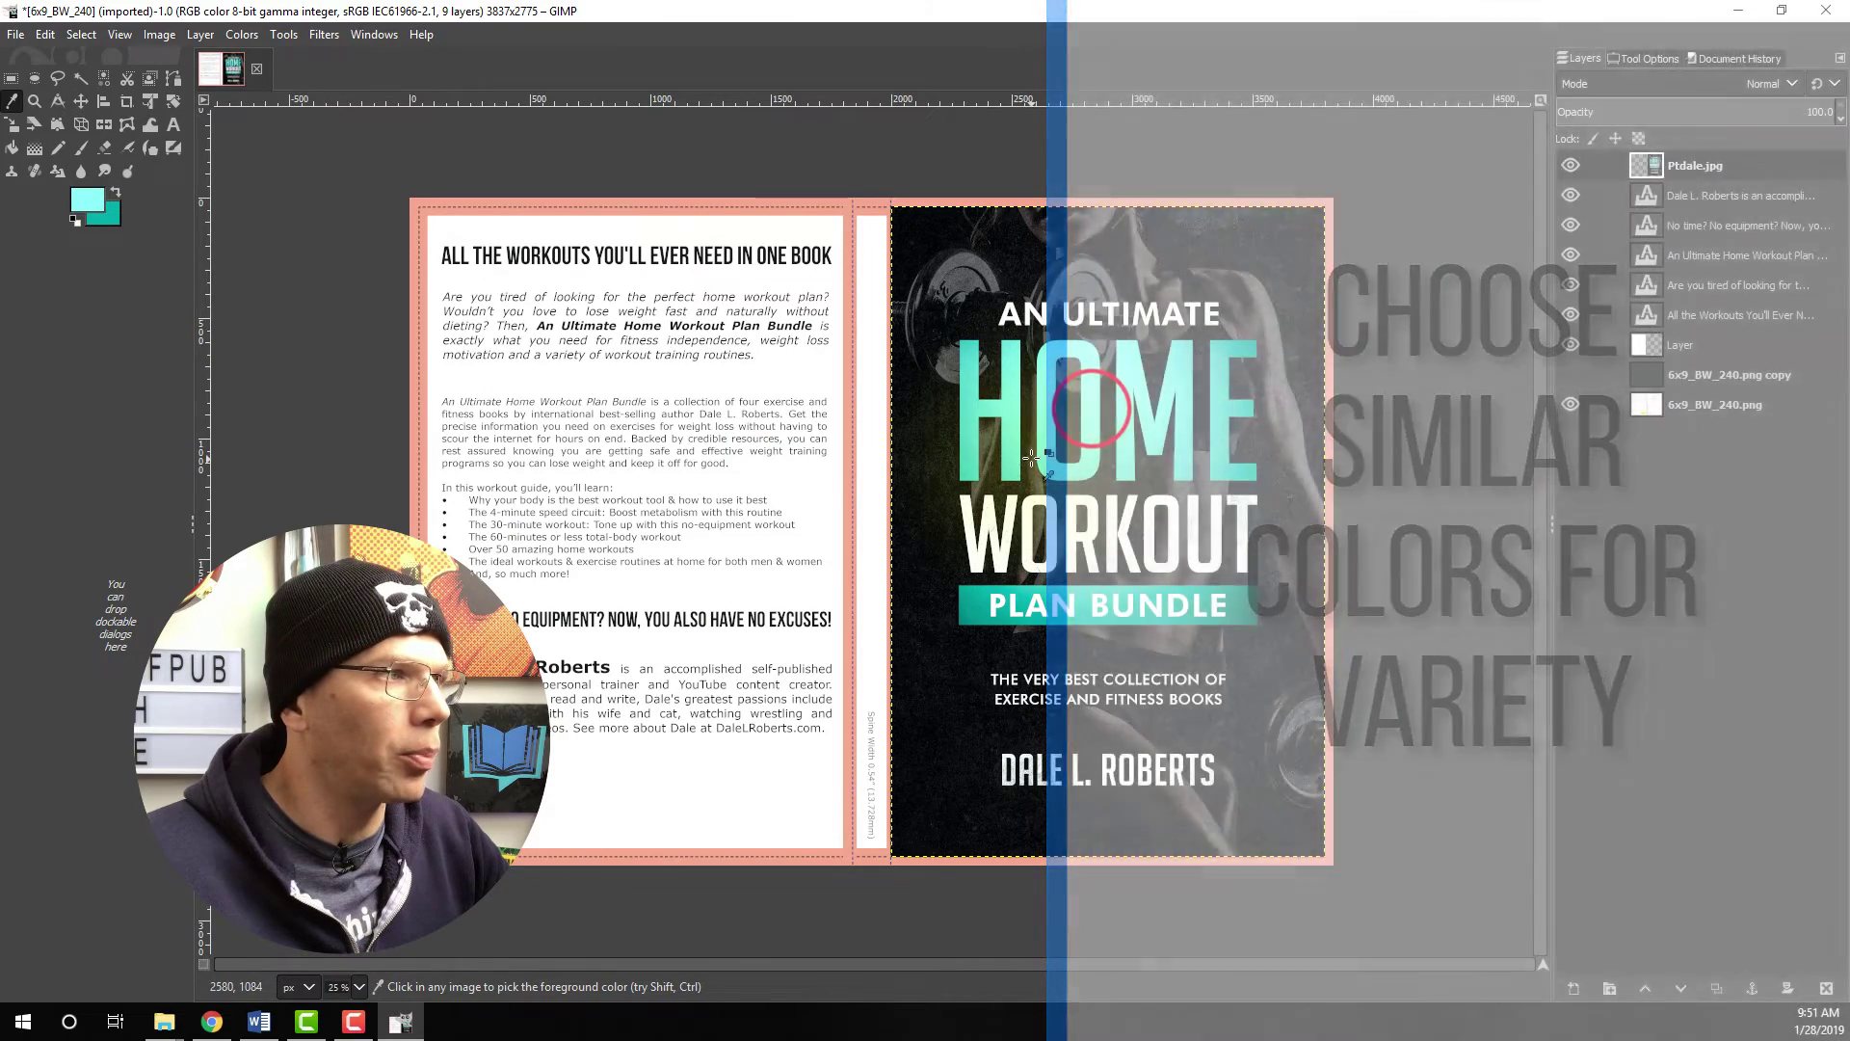
- Recolor the back-cover headline with the teal foreground color, 00aaa8
{"action": "key", "text": "t"}
{"action": "left_click", "coordinate": [504, 249]}
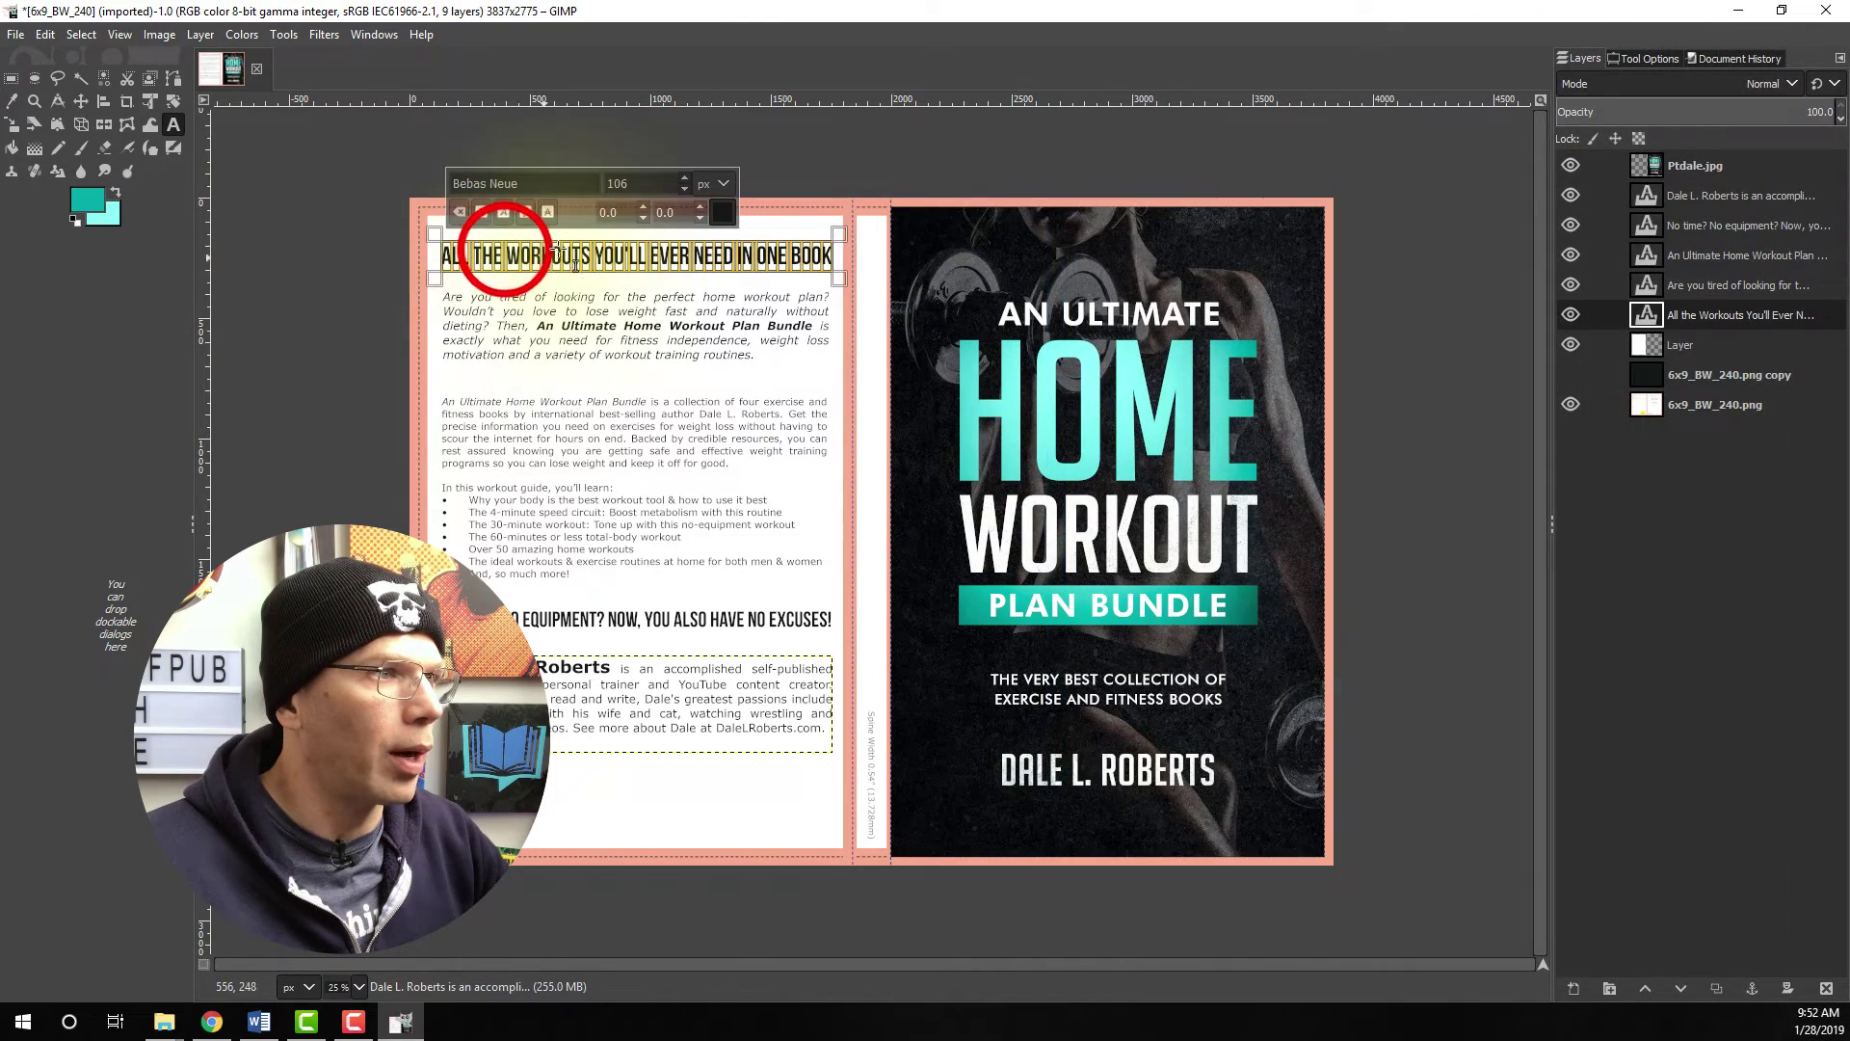
{"action": "left_click", "coordinate": [718, 214]}
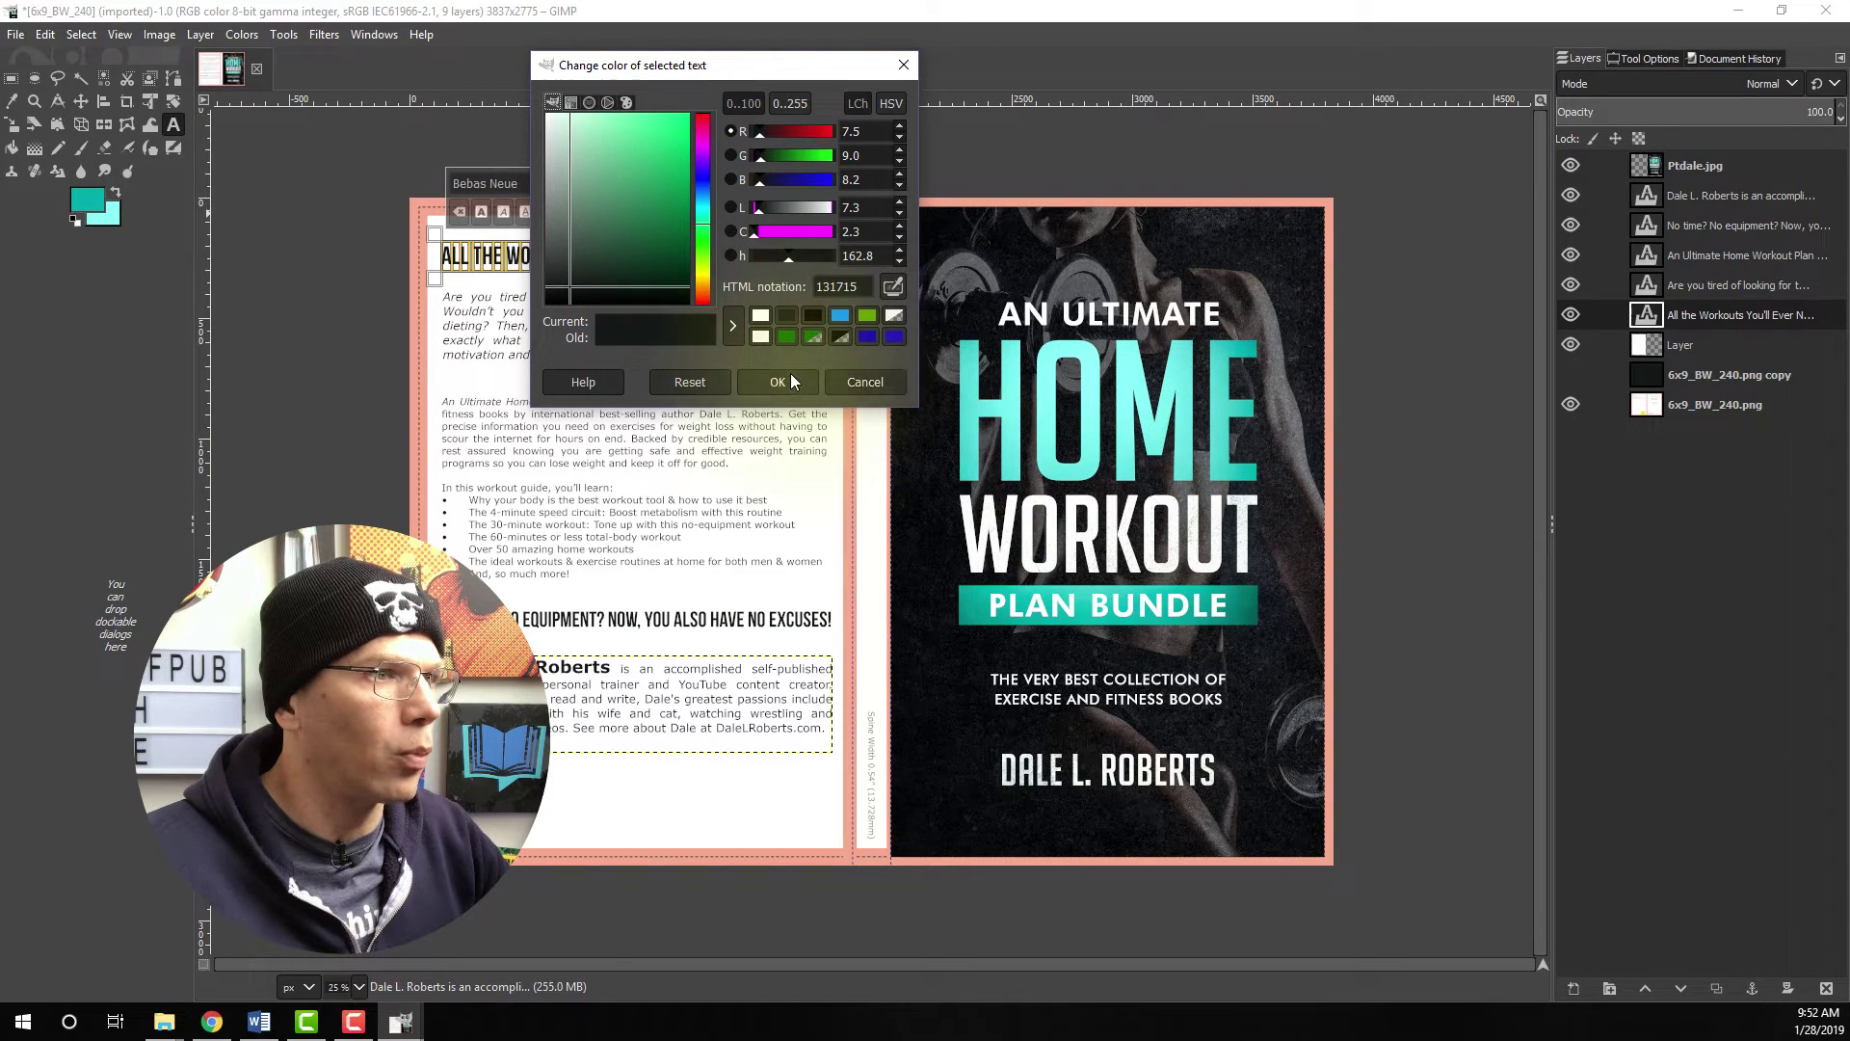
{"action": "left_click", "coordinate": [893, 286]}
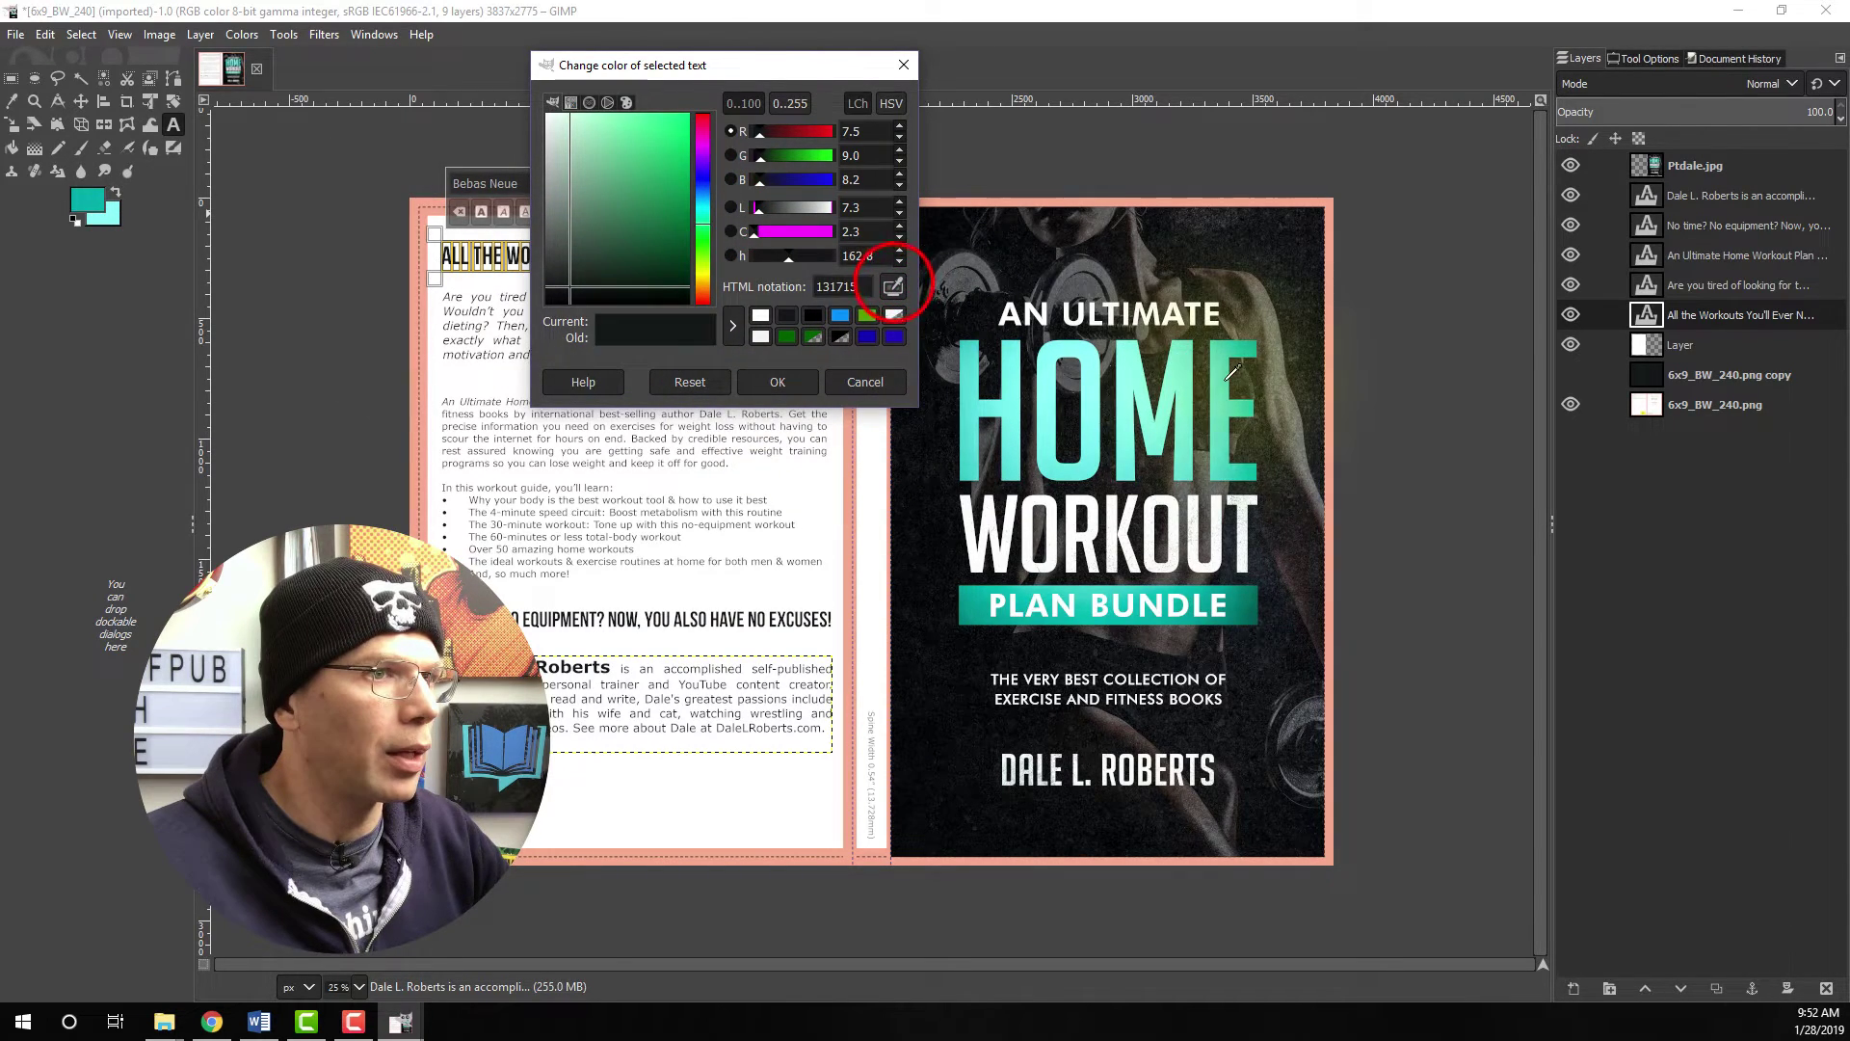
{"action": "left_click", "coordinate": [92, 203]}
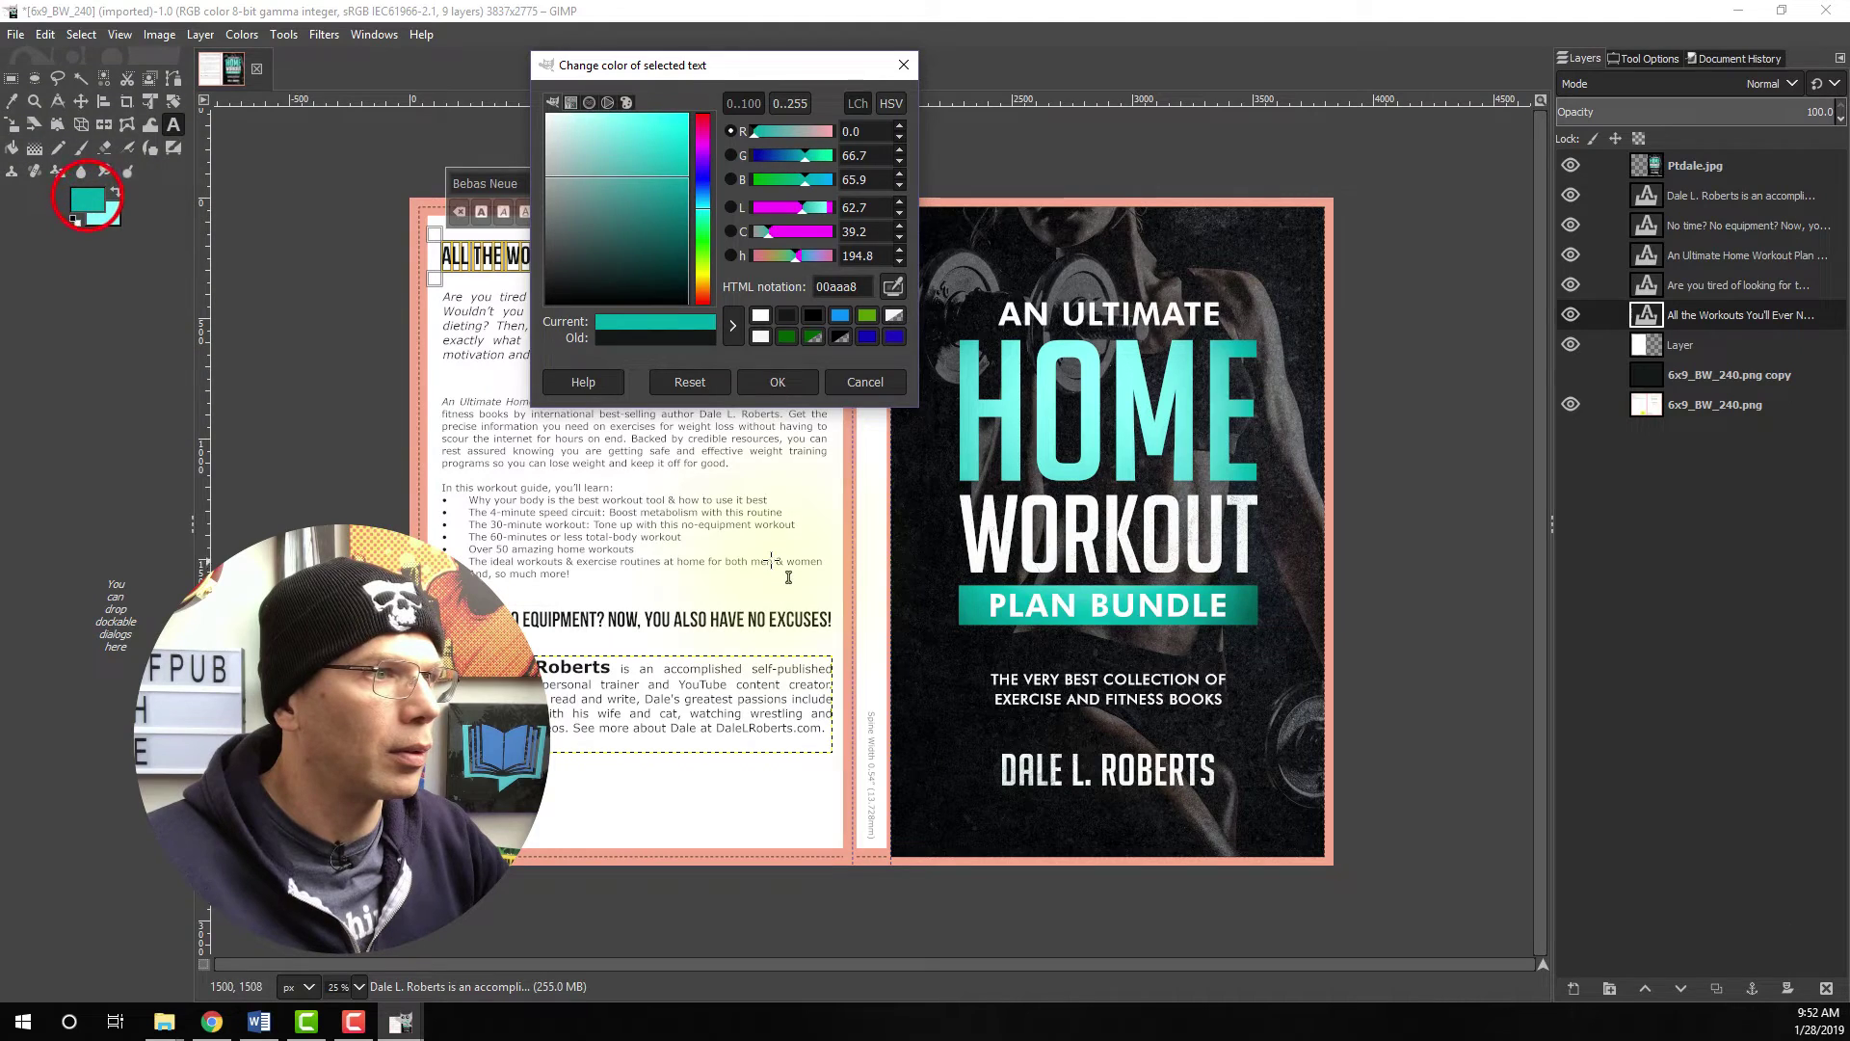
{"action": "left_click", "coordinate": [774, 381]}
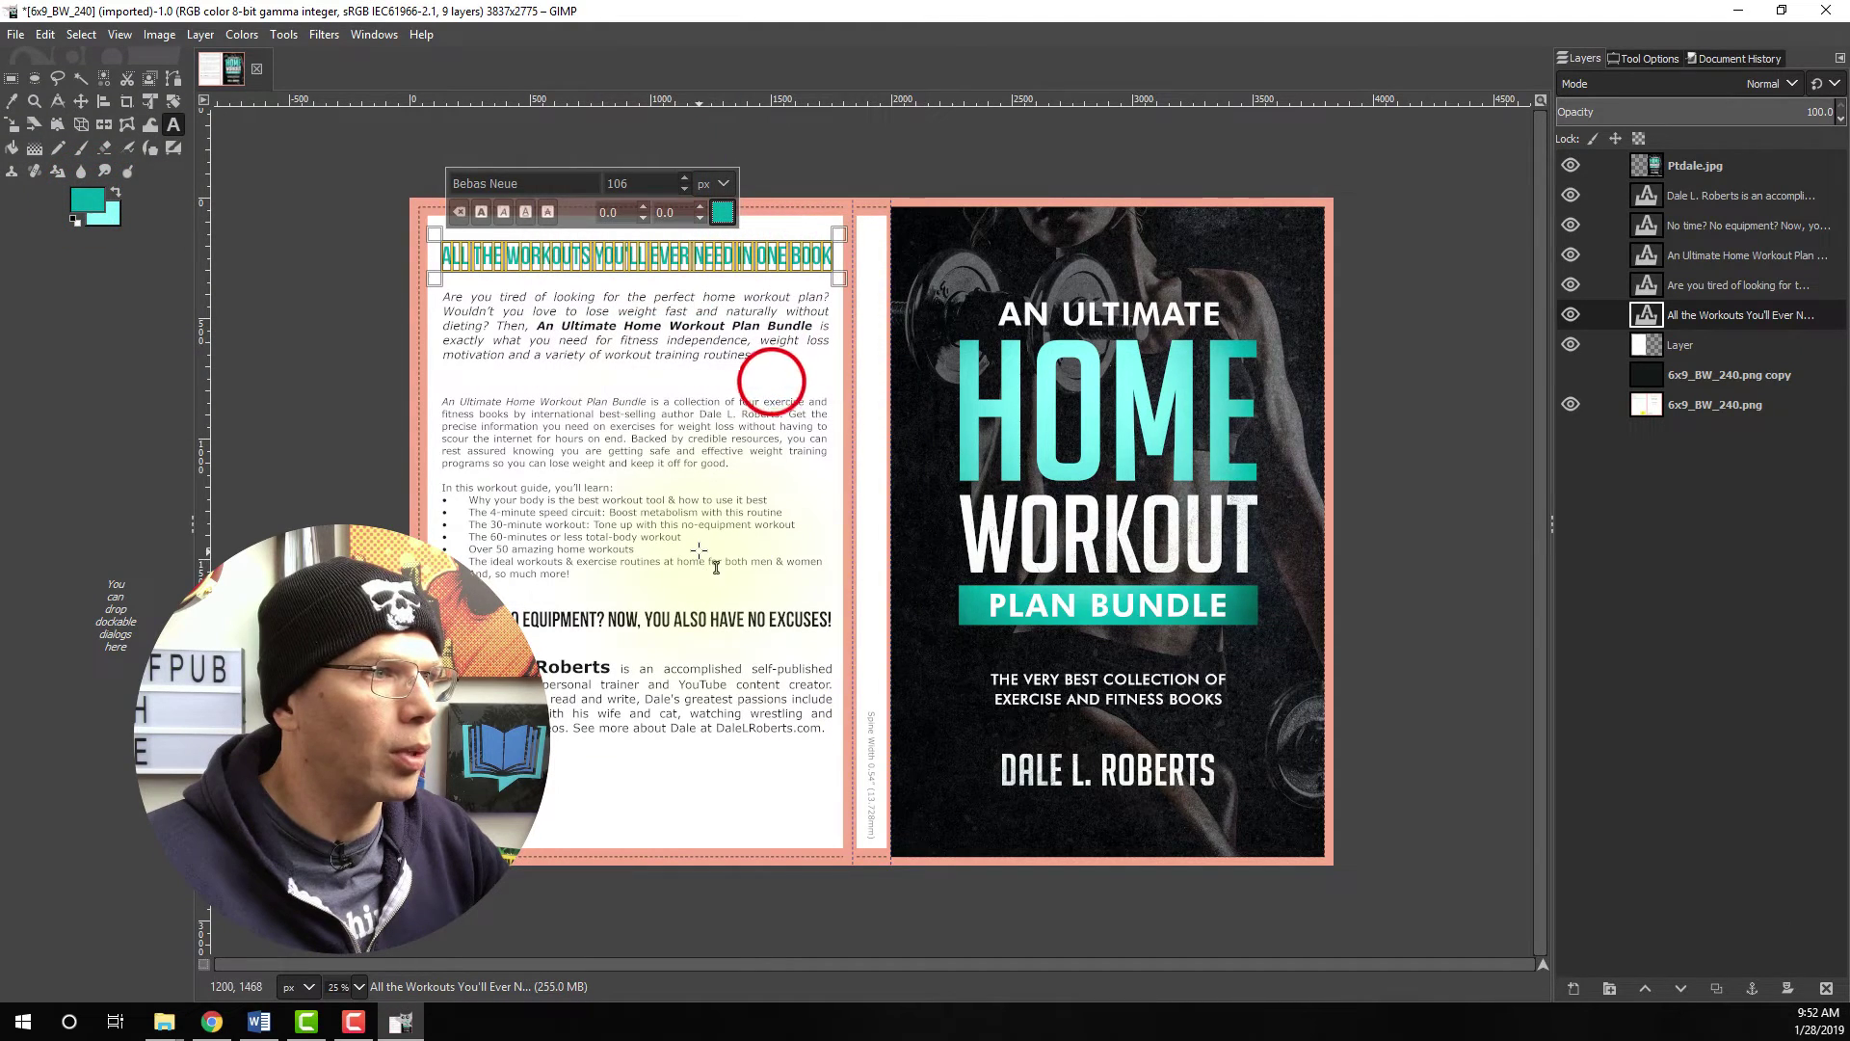
- Change the text color of the italic intro paragraph under the headline to white
{"action": "left_click", "coordinate": [656, 355]}
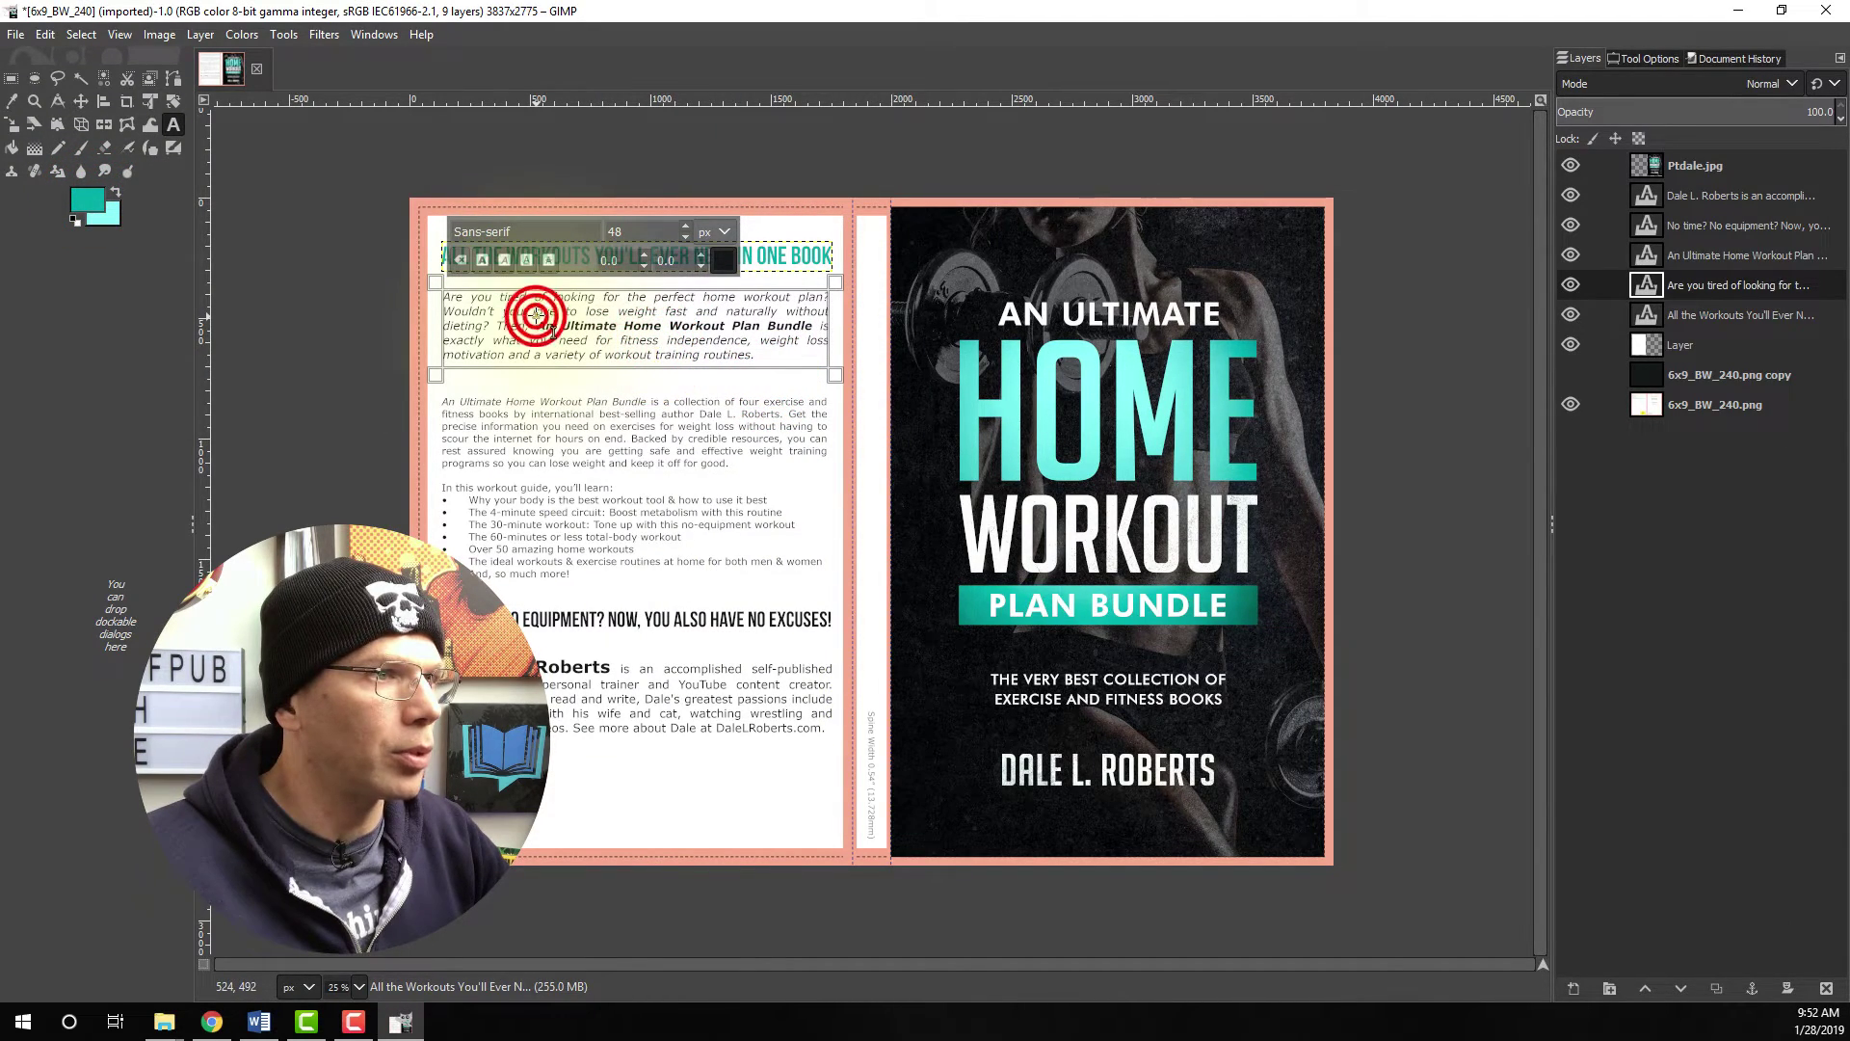
{"action": "triple_click", "coordinate": [536, 315]}
{"action": "left_click", "coordinate": [722, 258]}
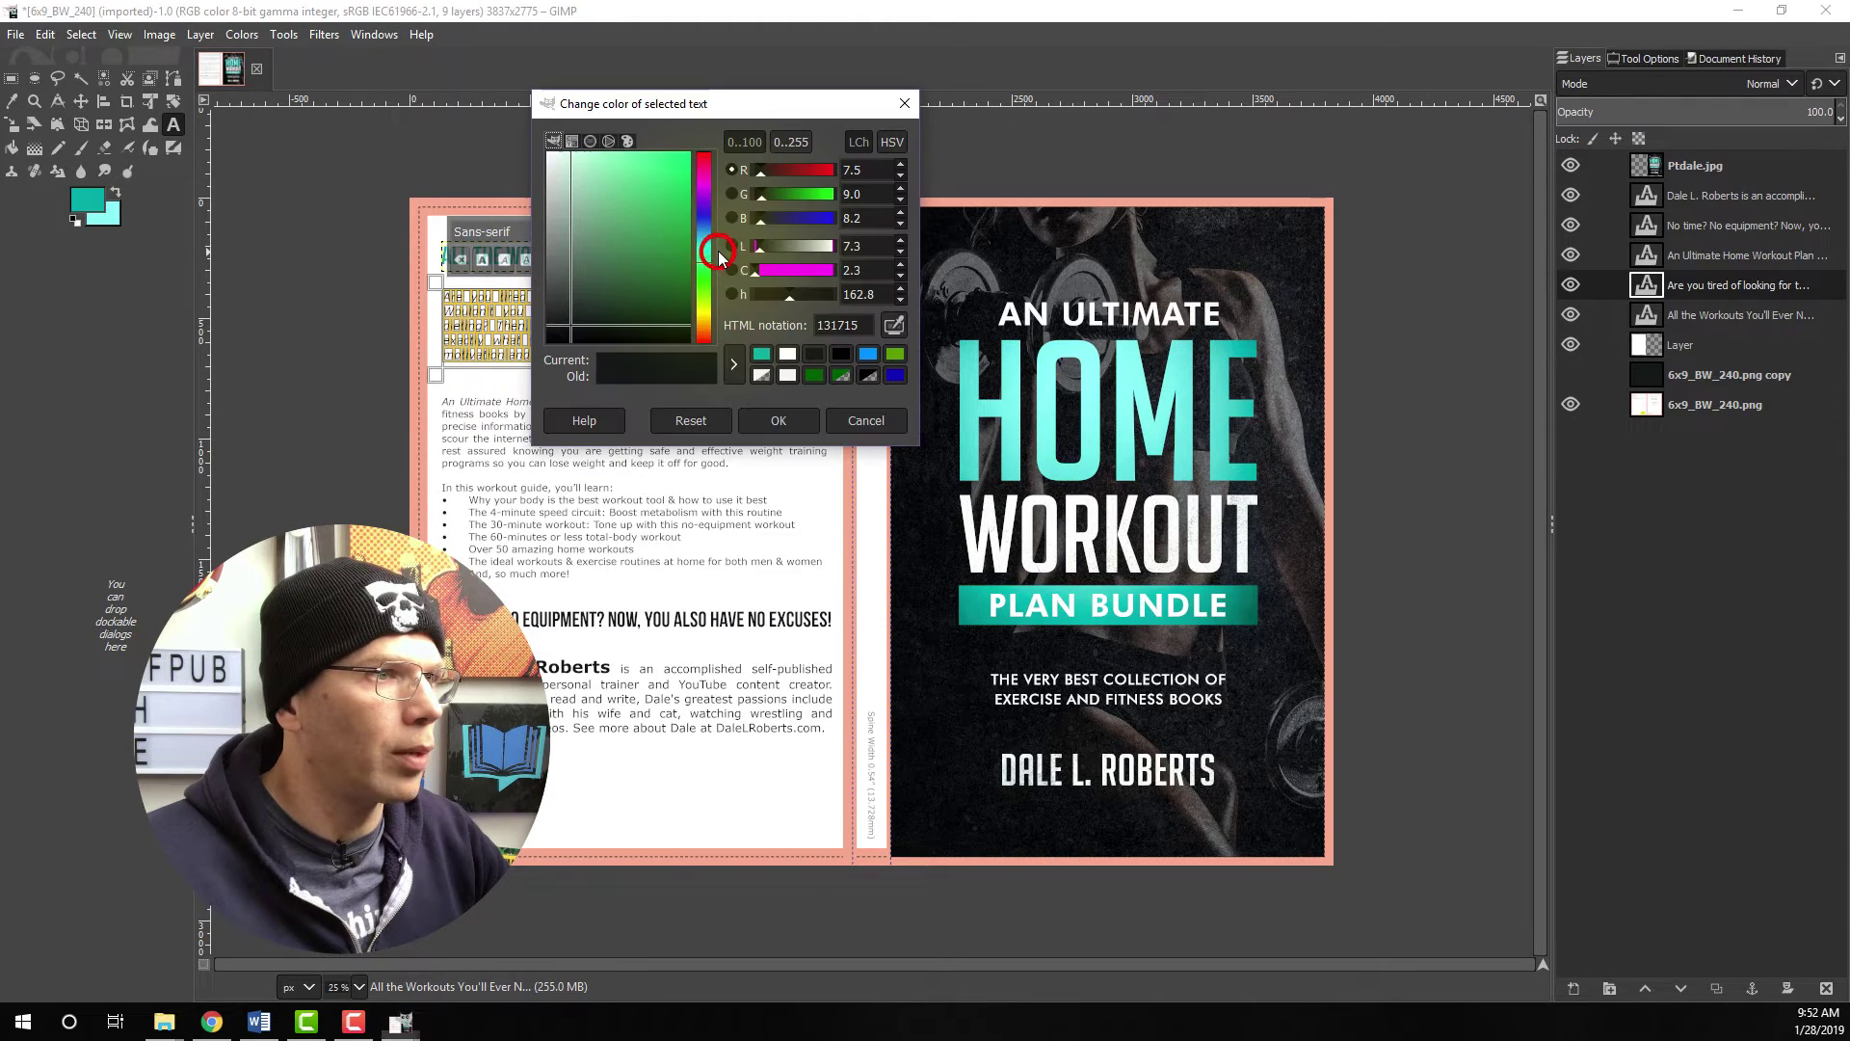
{"action": "left_click", "coordinate": [787, 354]}
{"action": "left_click", "coordinate": [798, 418]}
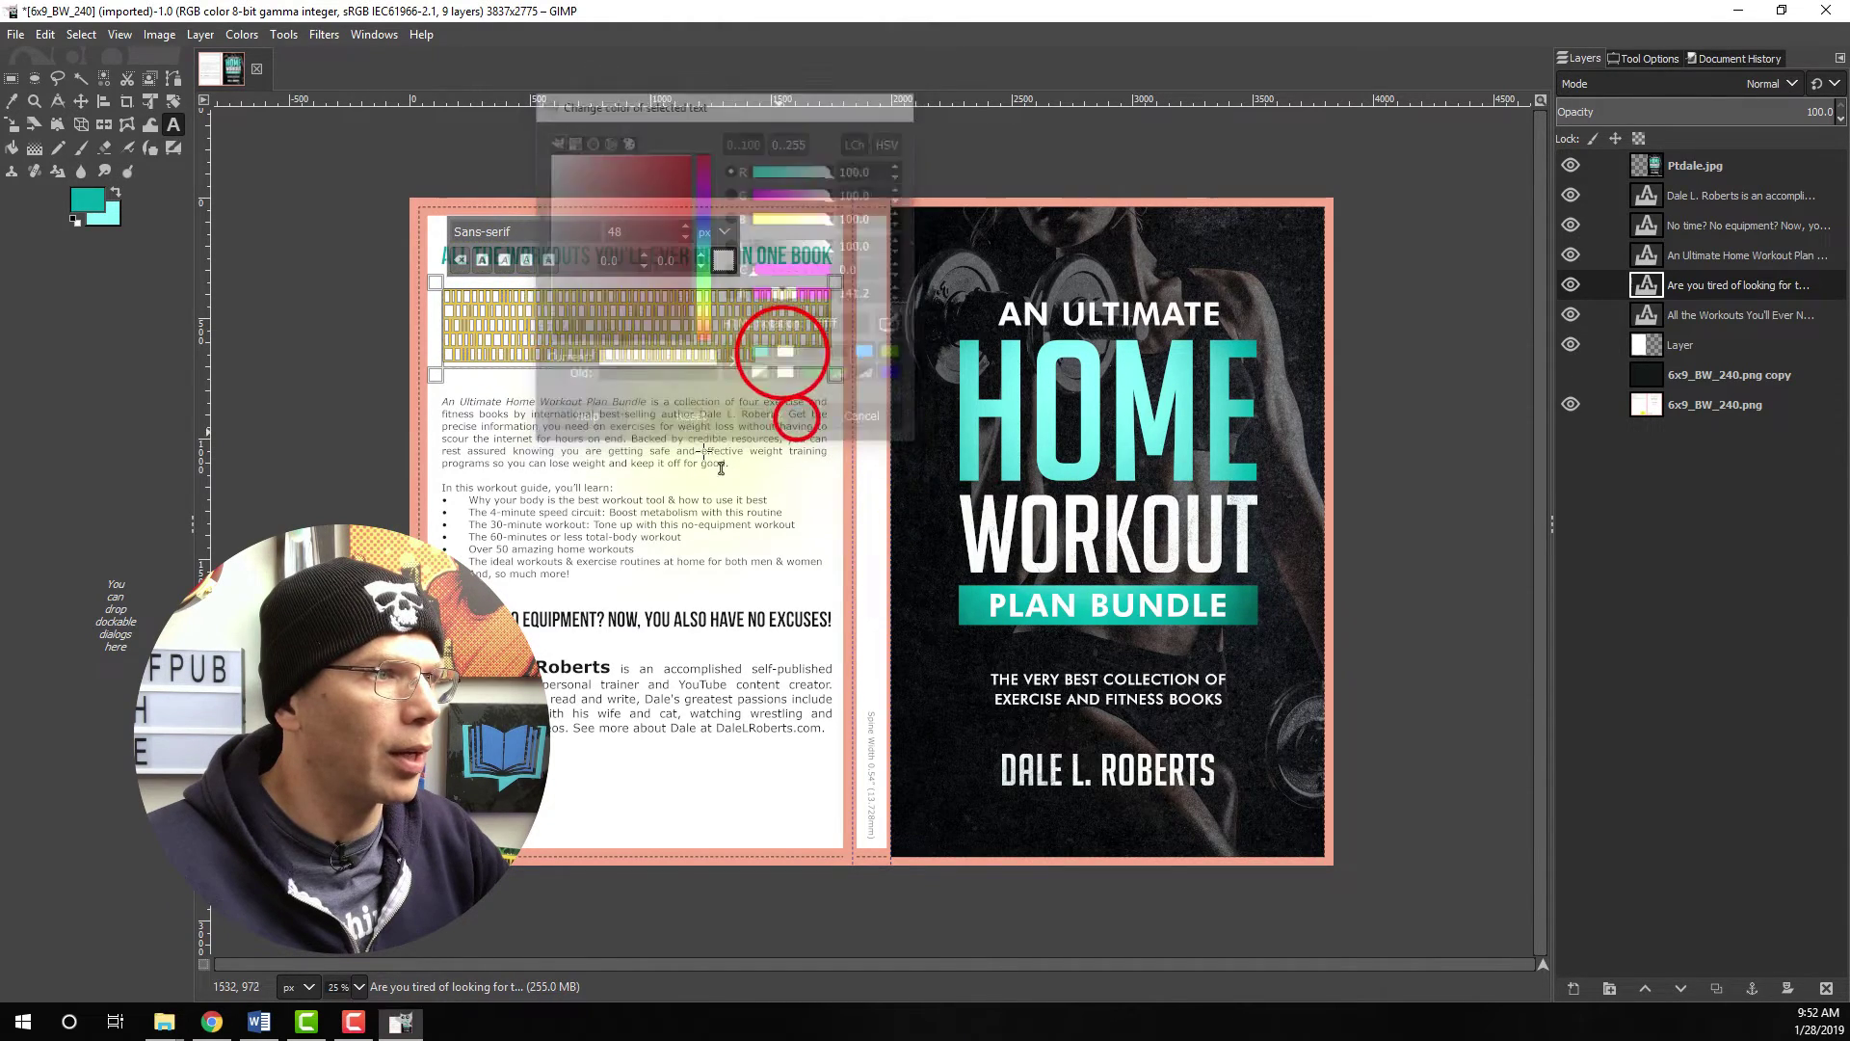
- Change all text in the description and bullet list block to white
{"action": "left_click", "coordinate": [609, 473]}
{"action": "key", "text": "ctrl+a"}
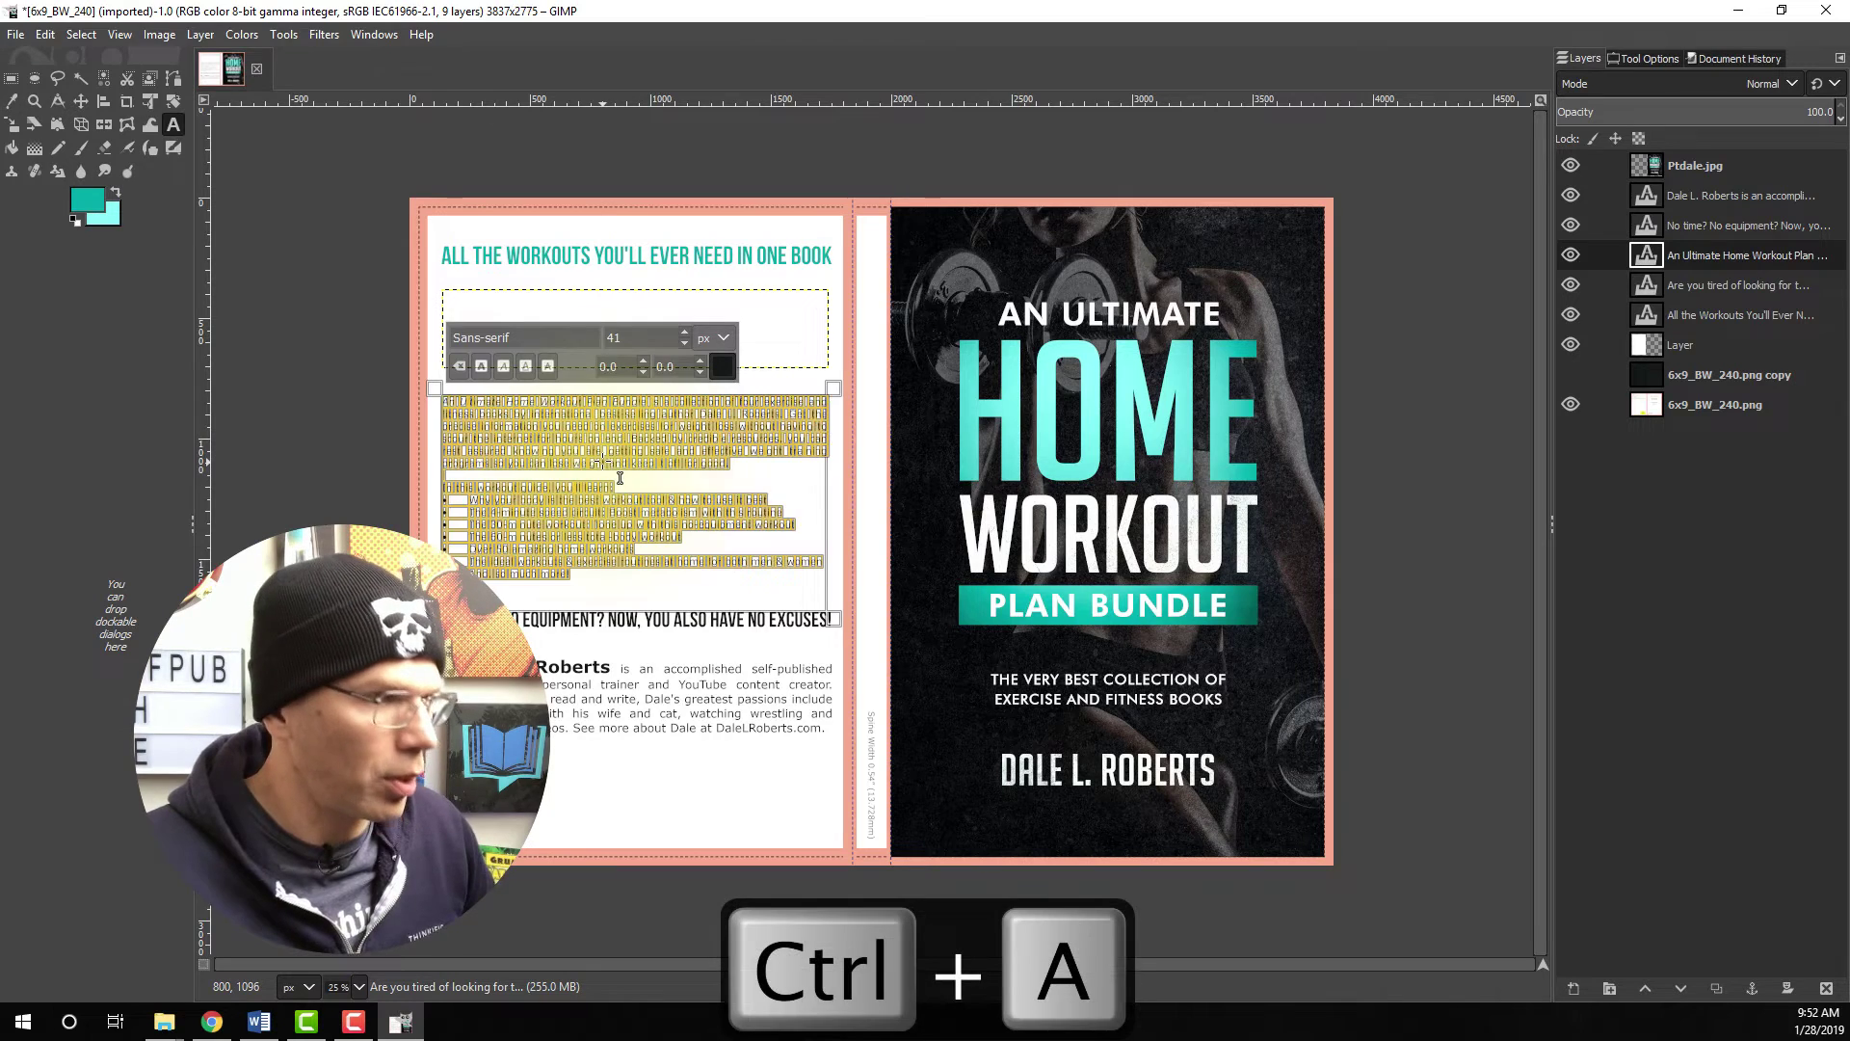
{"action": "left_click", "coordinate": [714, 369]}
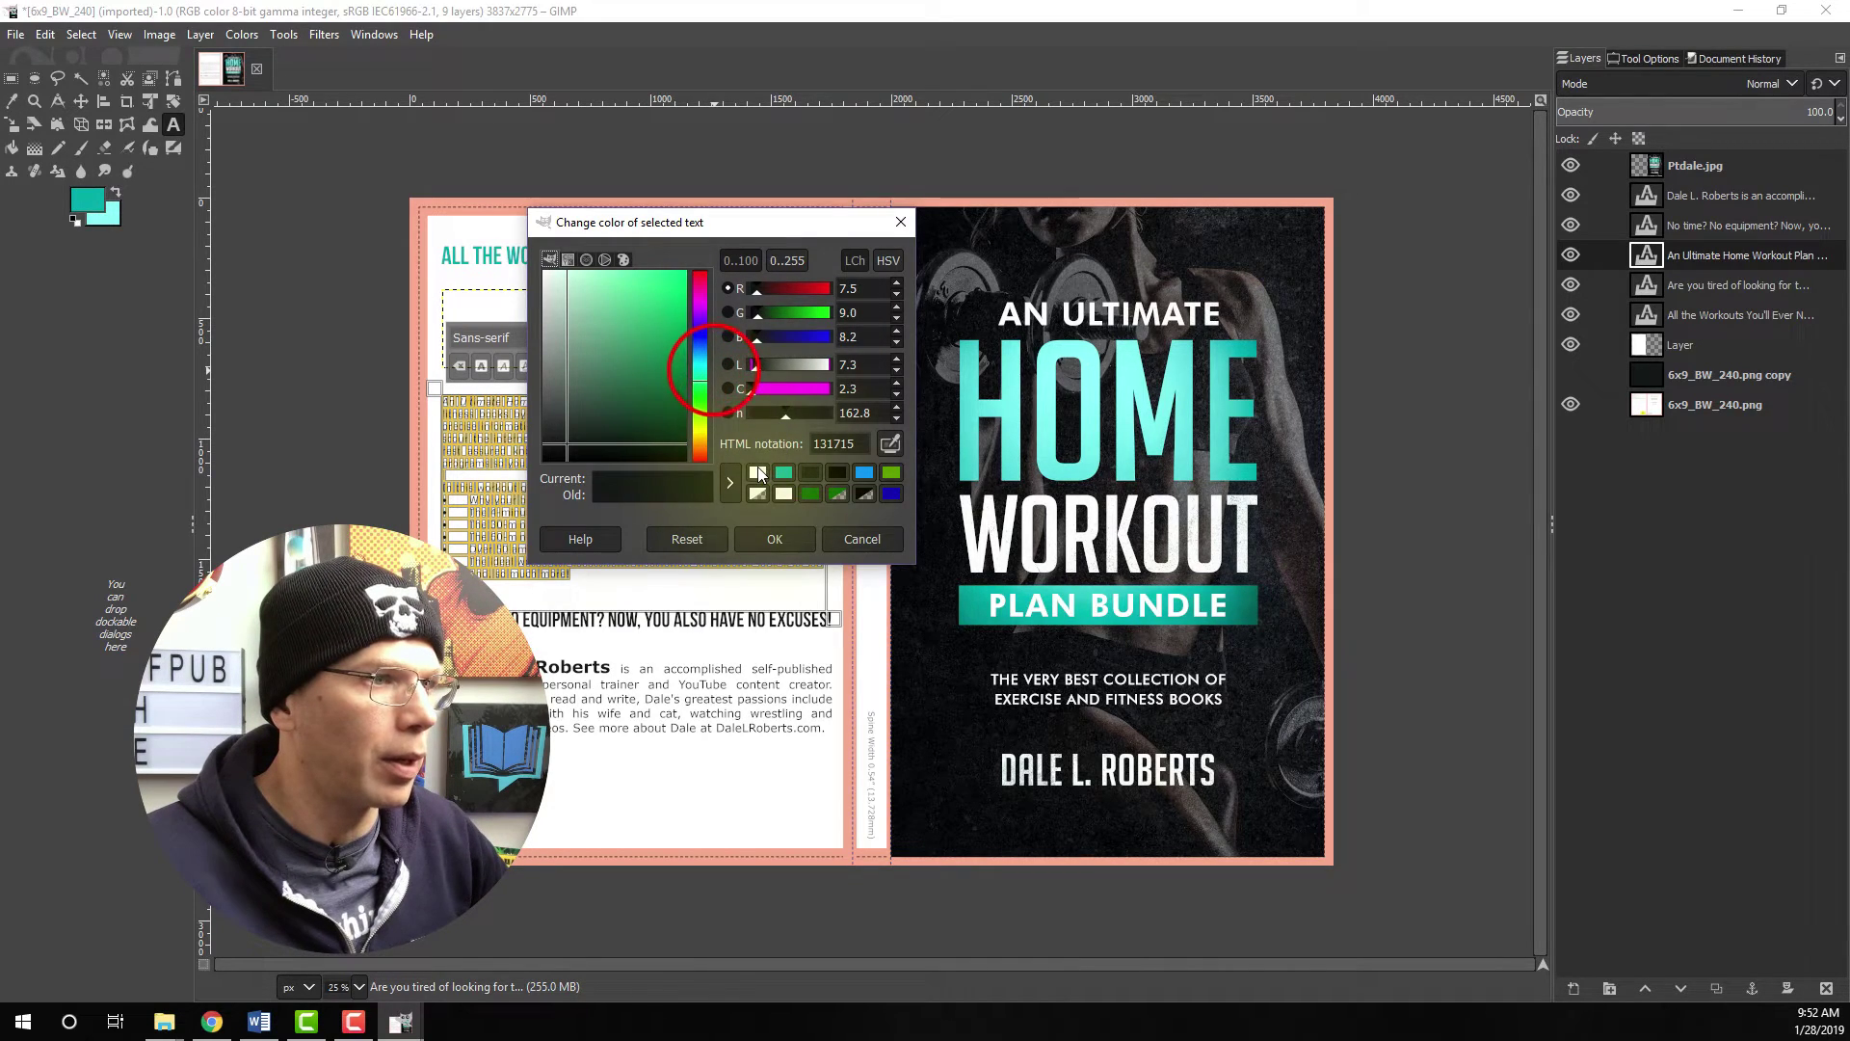
{"action": "left_click", "coordinate": [757, 468]}
{"action": "left_click", "coordinate": [782, 537]}
- Convert the "No time? No equipment?" tagline layer's alpha to a selection around its lettering
{"action": "left_click", "coordinate": [674, 618]}
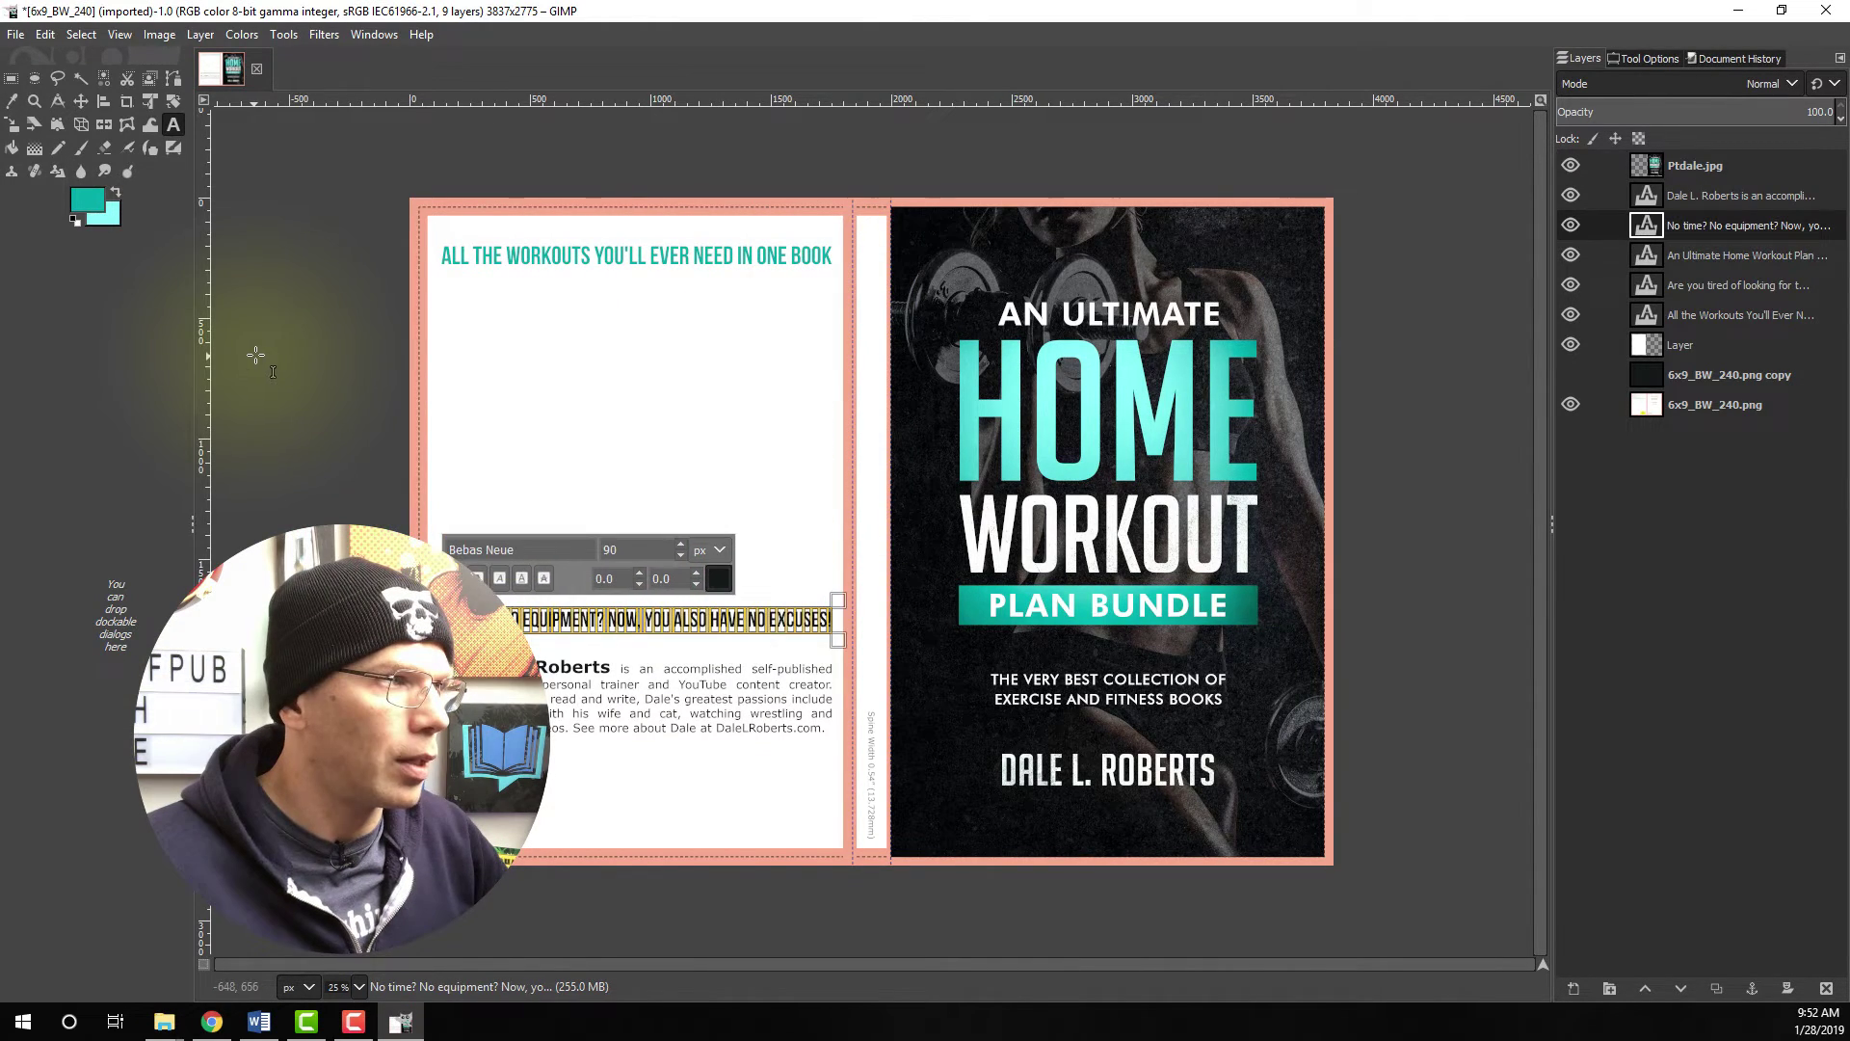
{"action": "left_click", "coordinate": [256, 356]}
{"action": "left_click", "coordinate": [675, 619]}
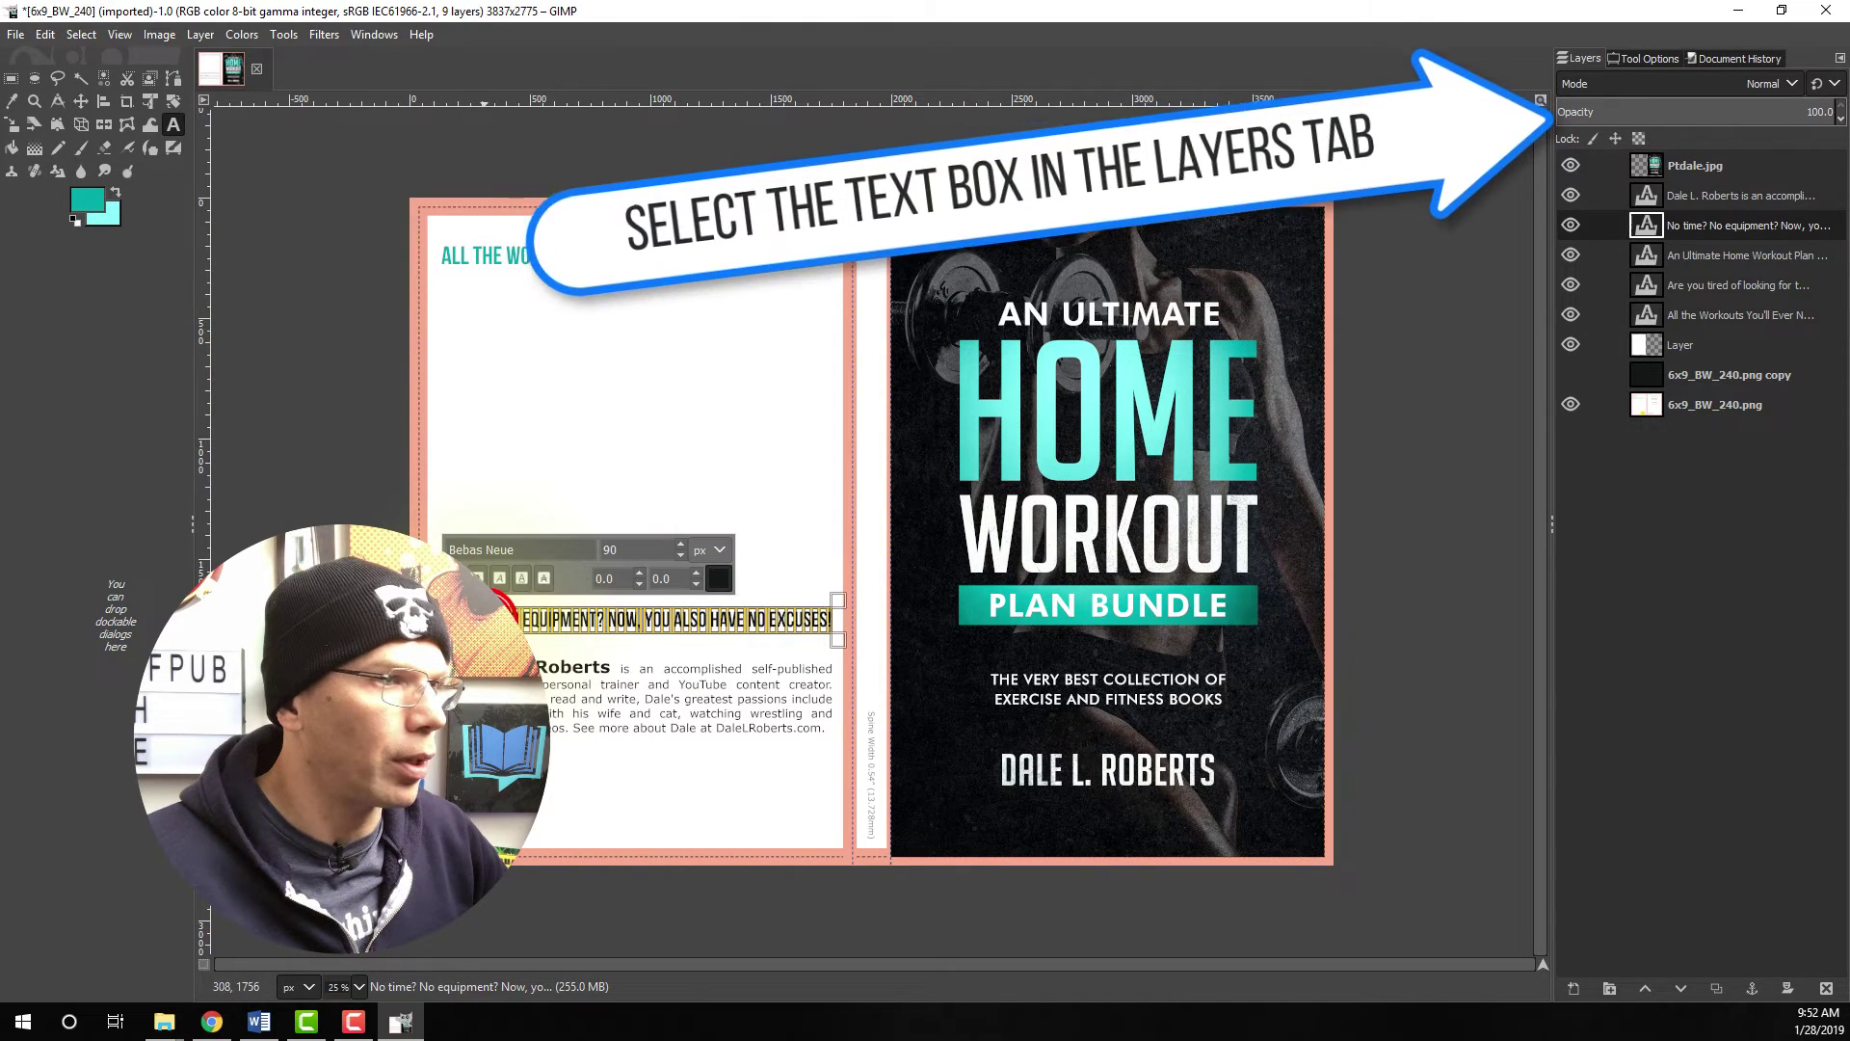
{"action": "right_click", "coordinate": [1696, 226]}
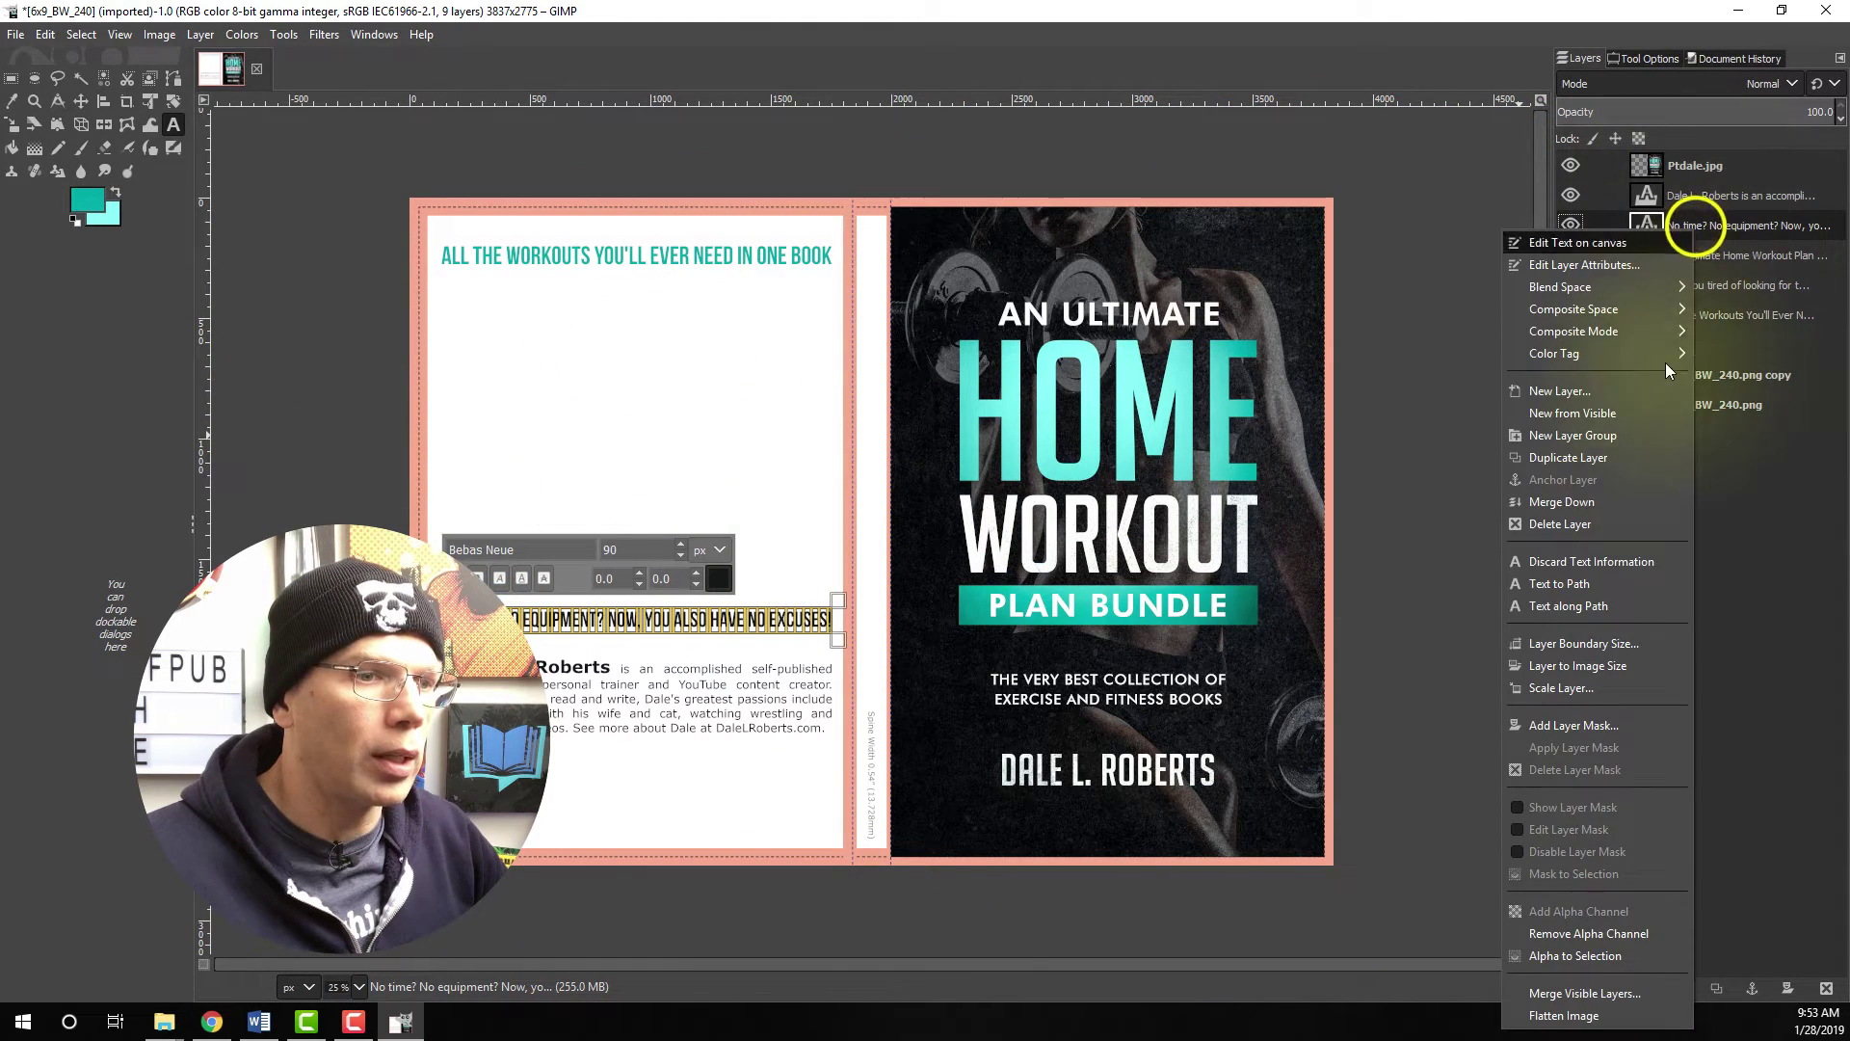
{"action": "left_click", "coordinate": [1581, 958]}
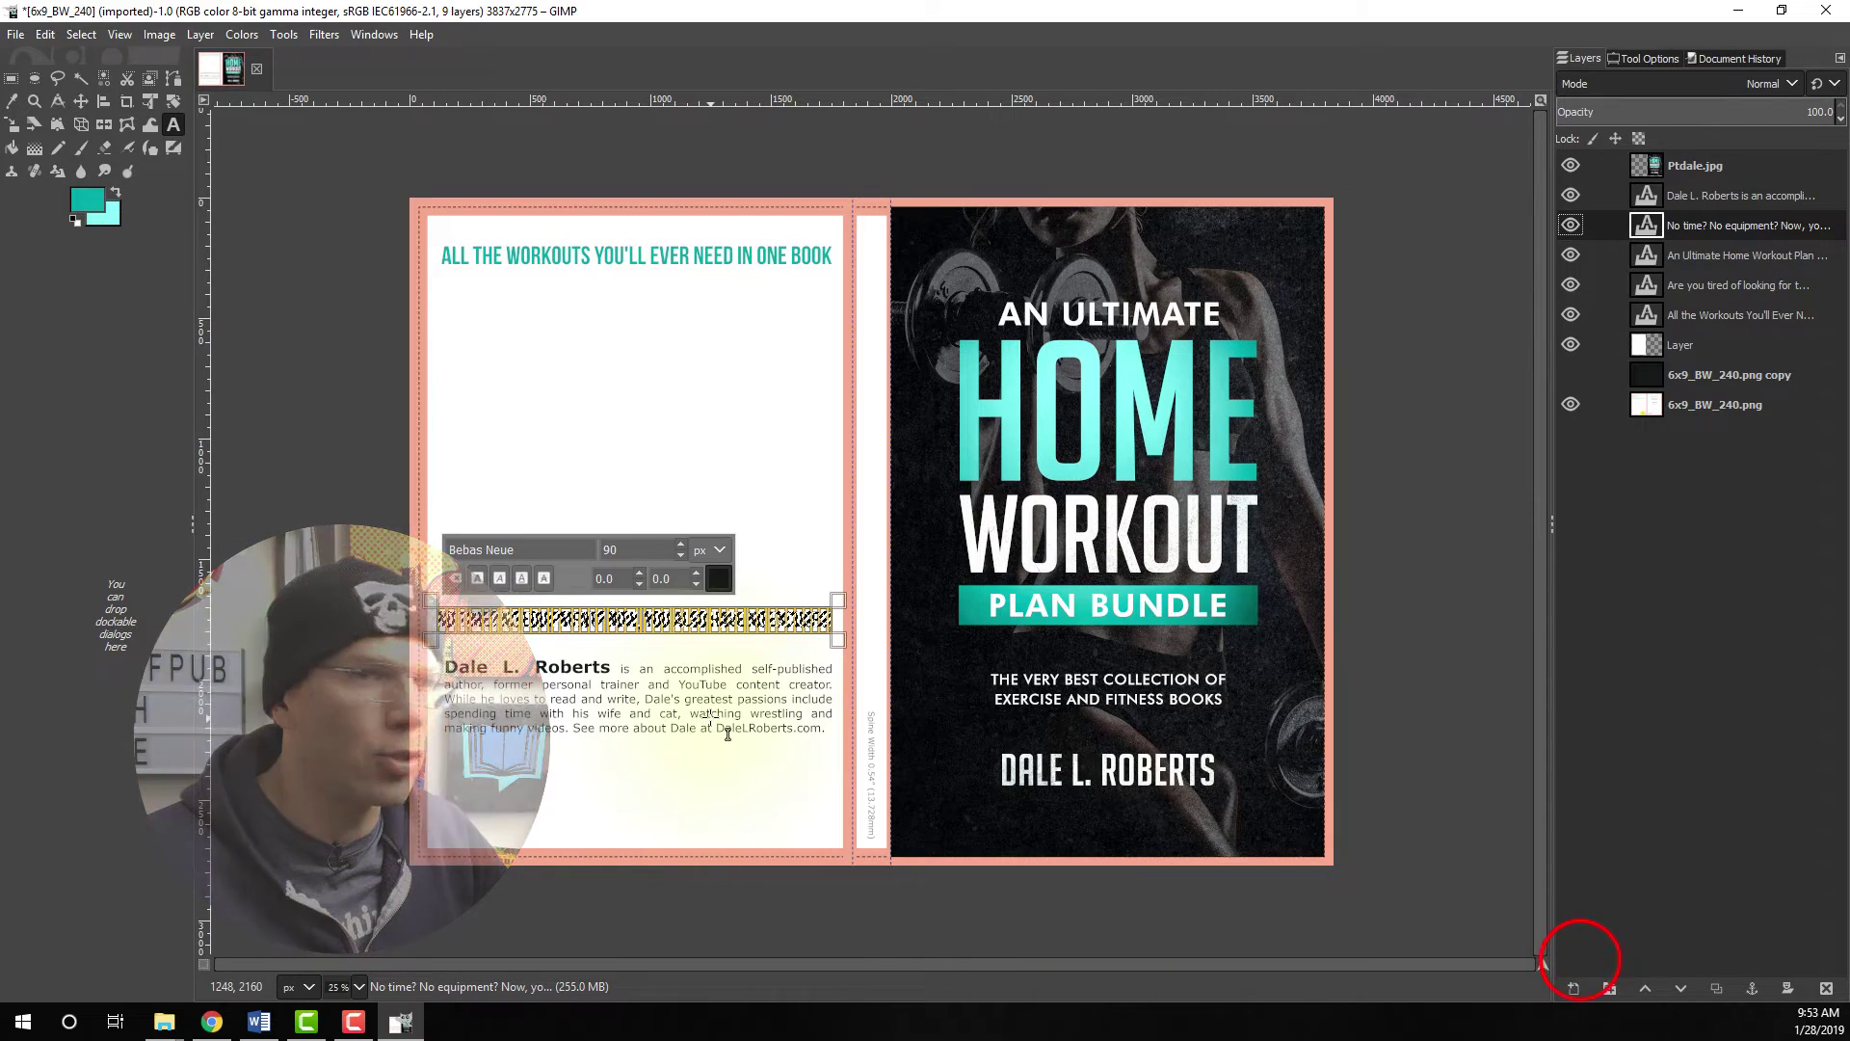
- Fill the selected tagline lettering with a teal gradient drawn about 64 px vertically upward, then clear the selection
{"action": "left_click", "coordinate": [41, 147]}
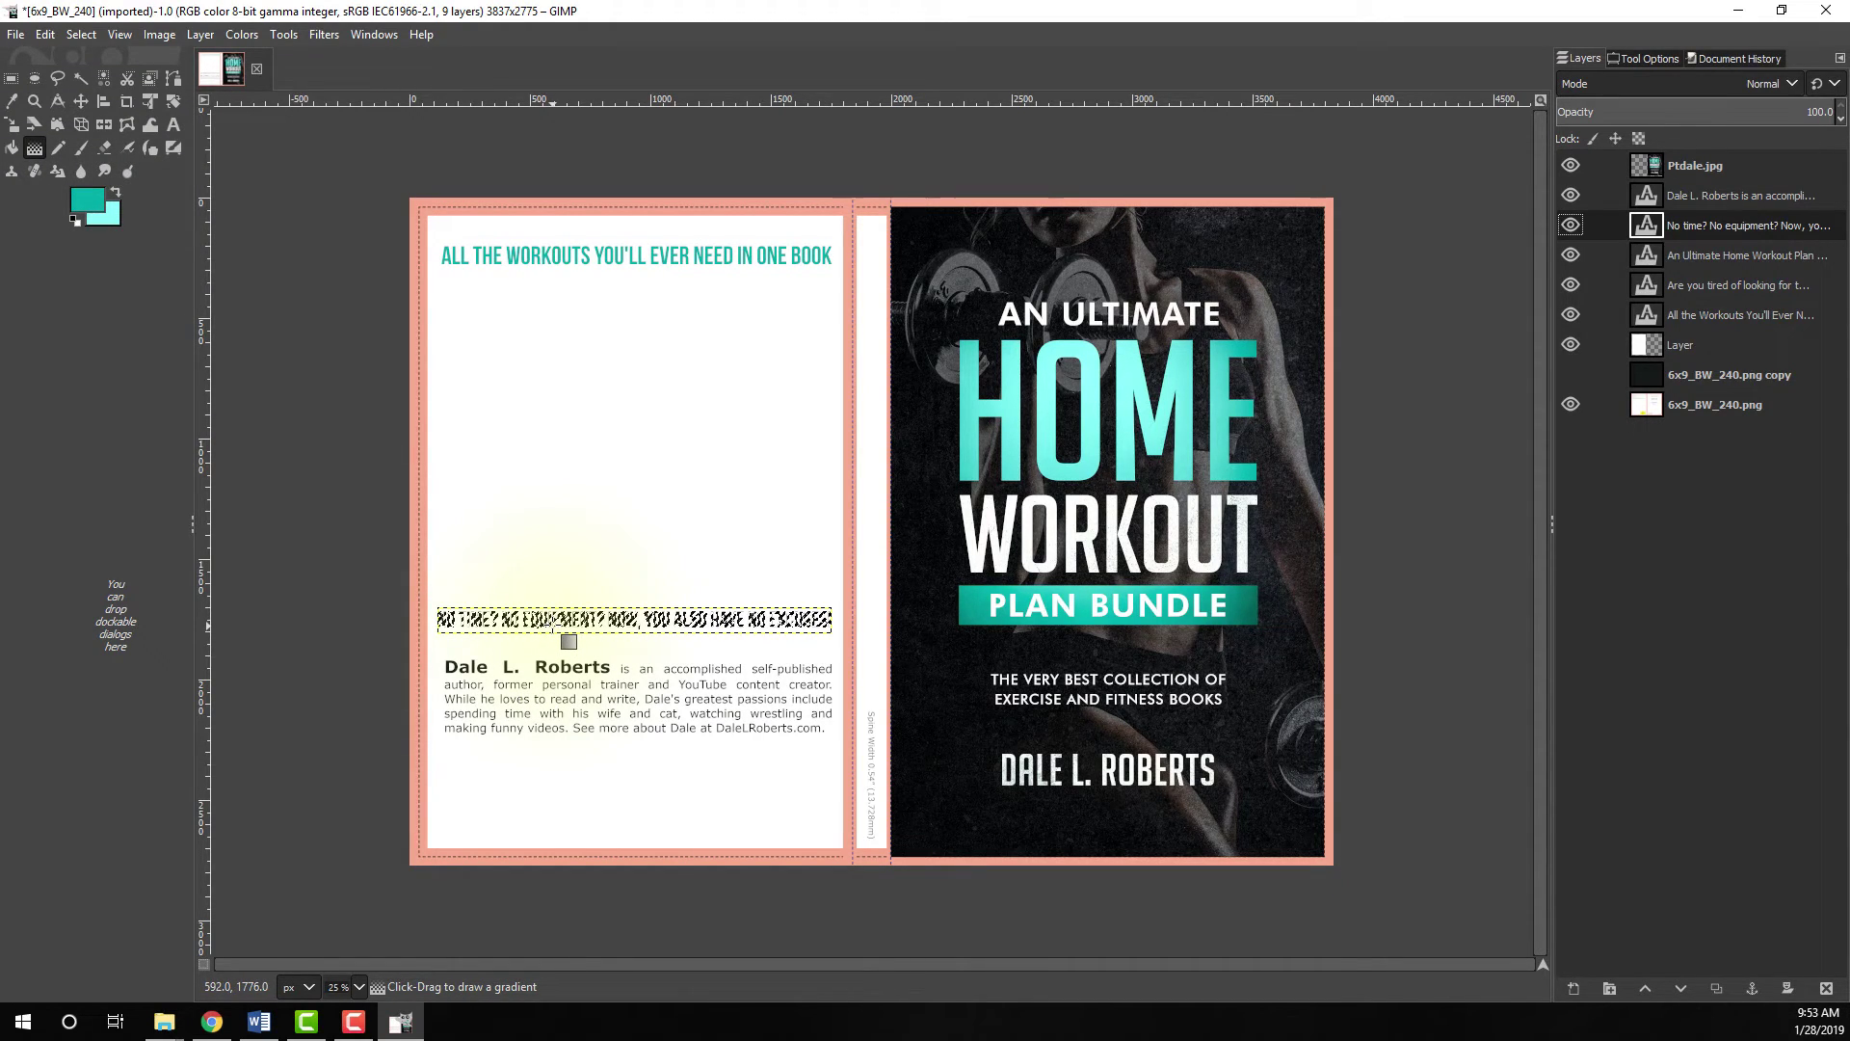
{"action": "left_click_drag", "start_coordinate": [551, 625], "coordinate": [550, 615]}
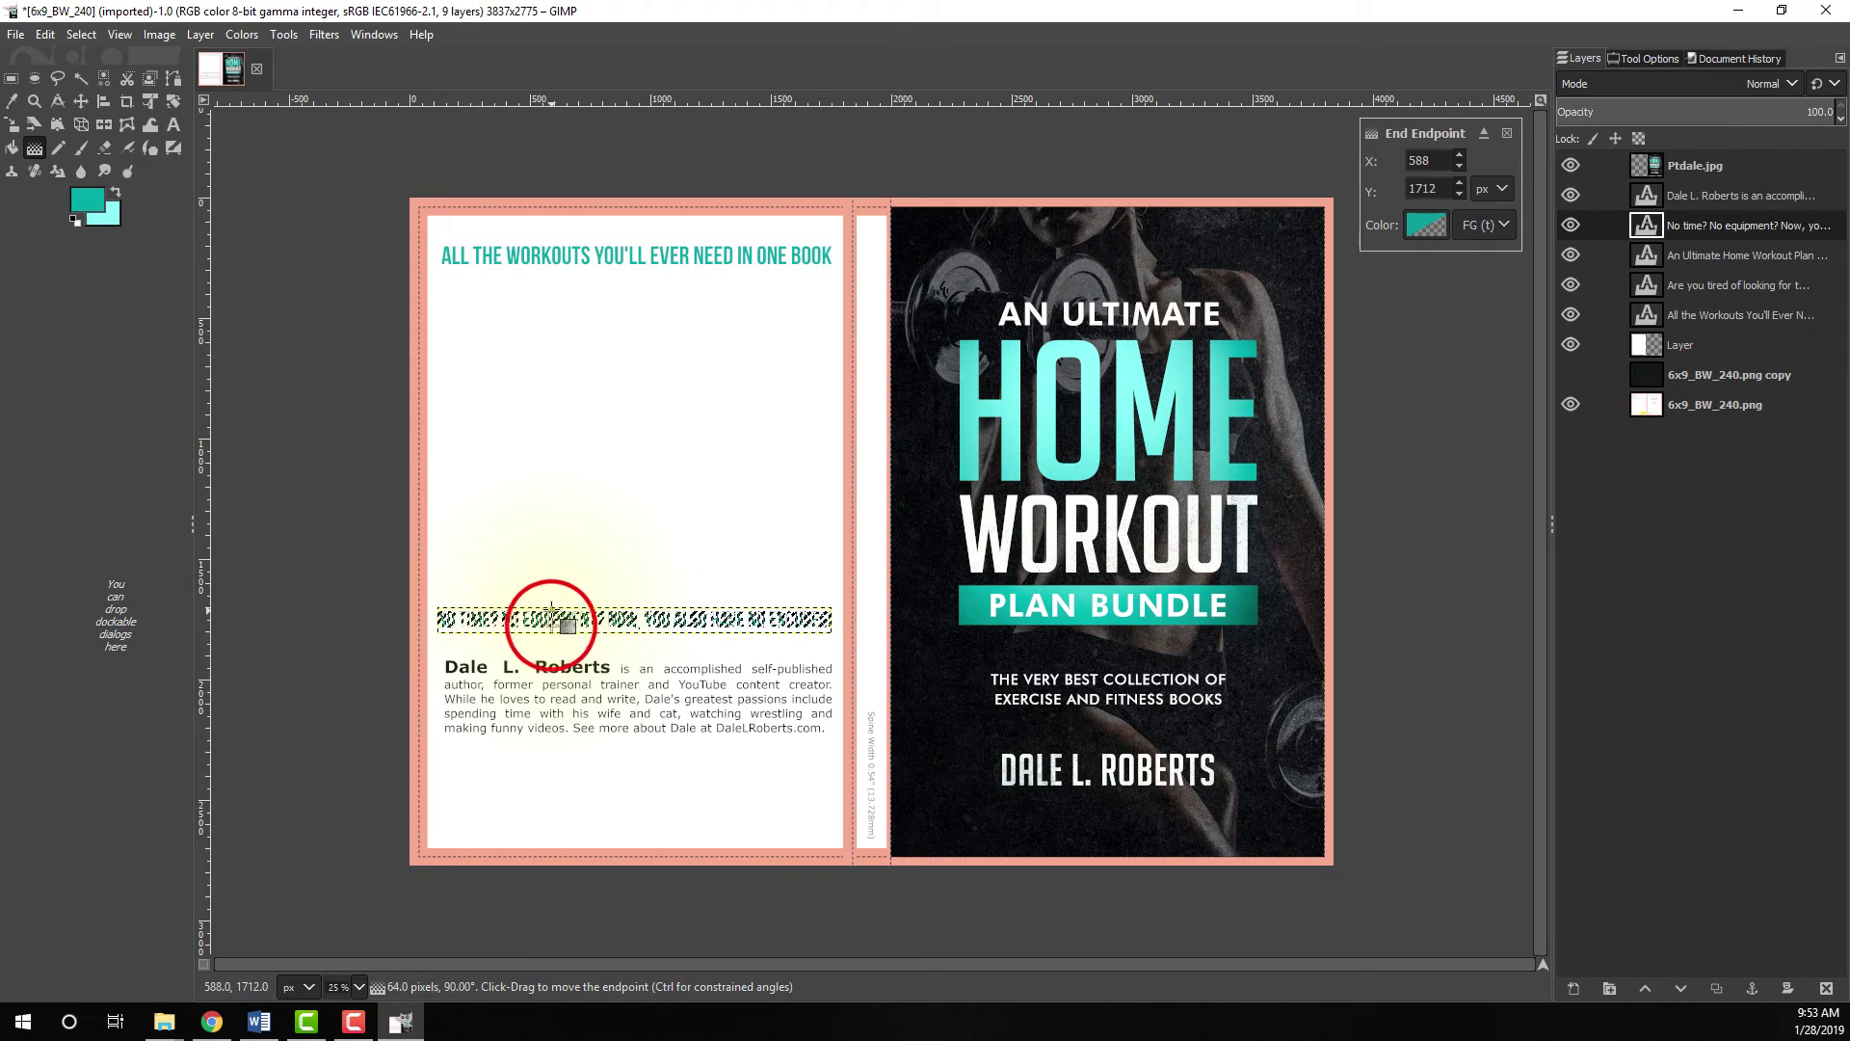
{"action": "key", "text": "shift+2"}
{"action": "left_click", "coordinate": [81, 100]}
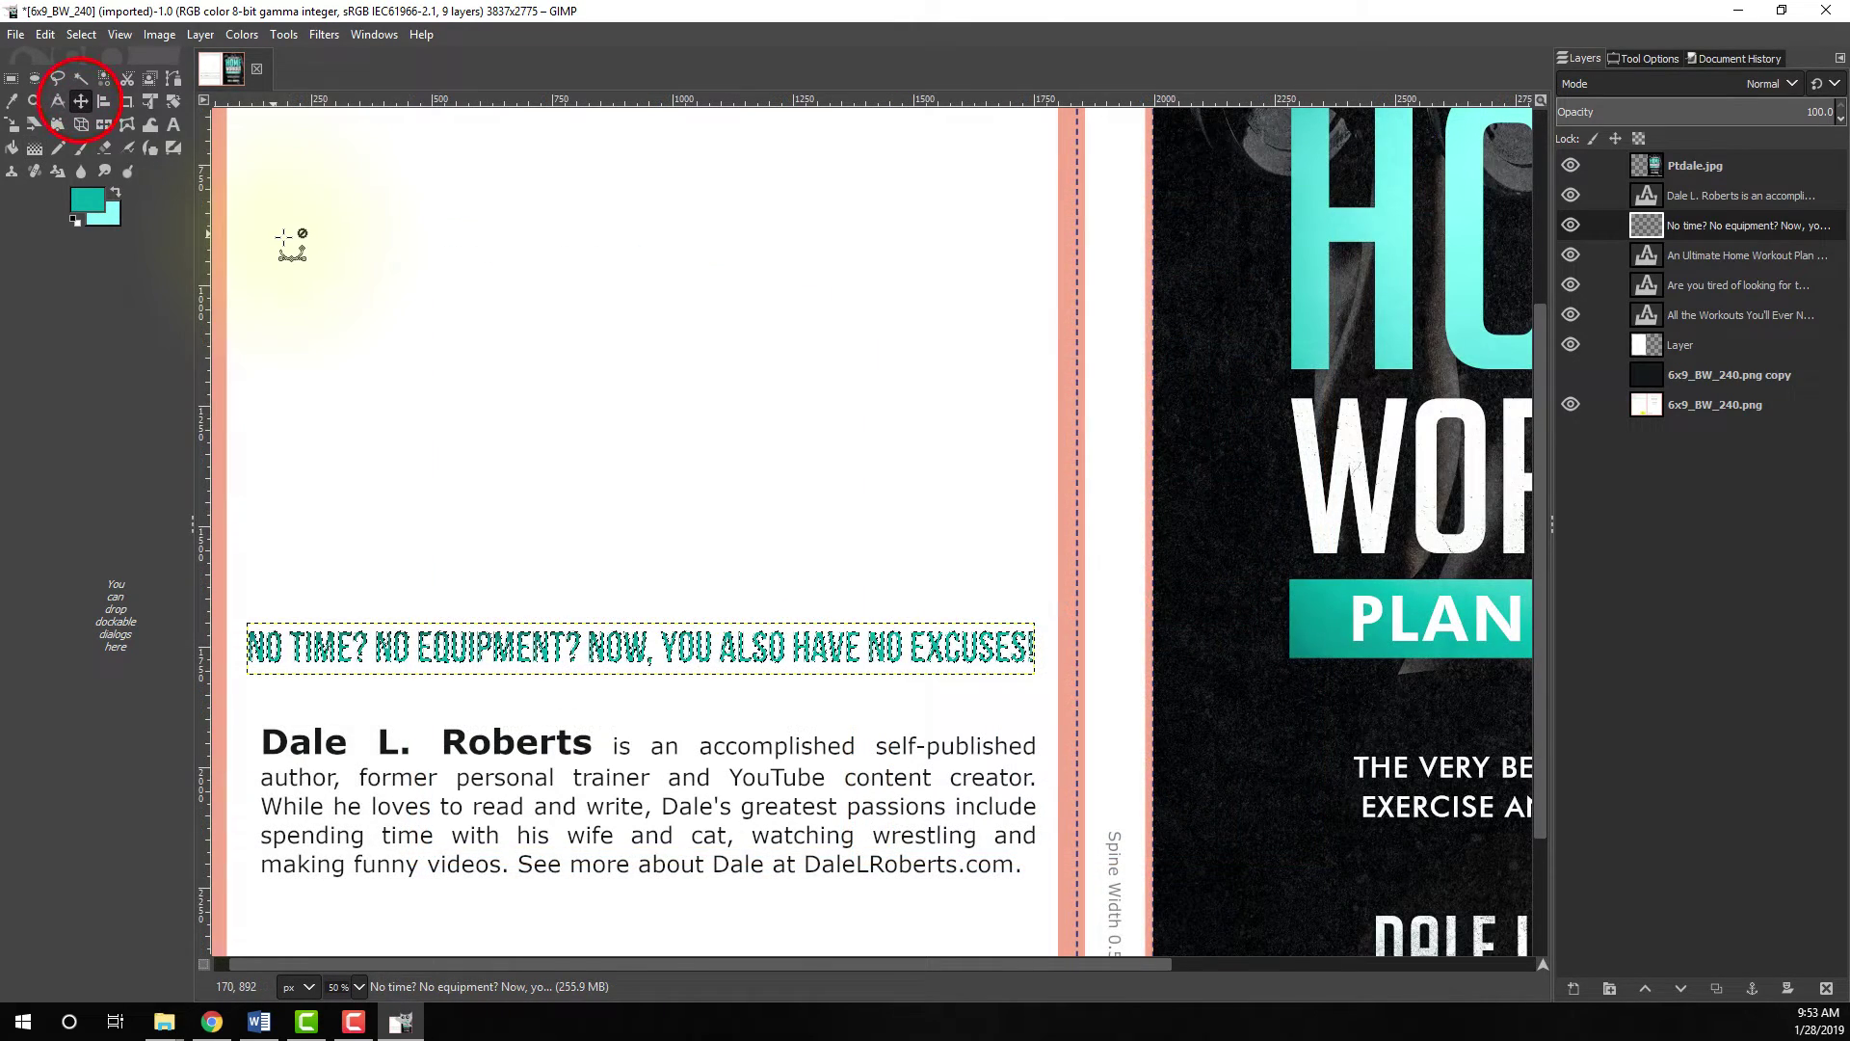
{"action": "key", "text": "ctrl+shift+a"}
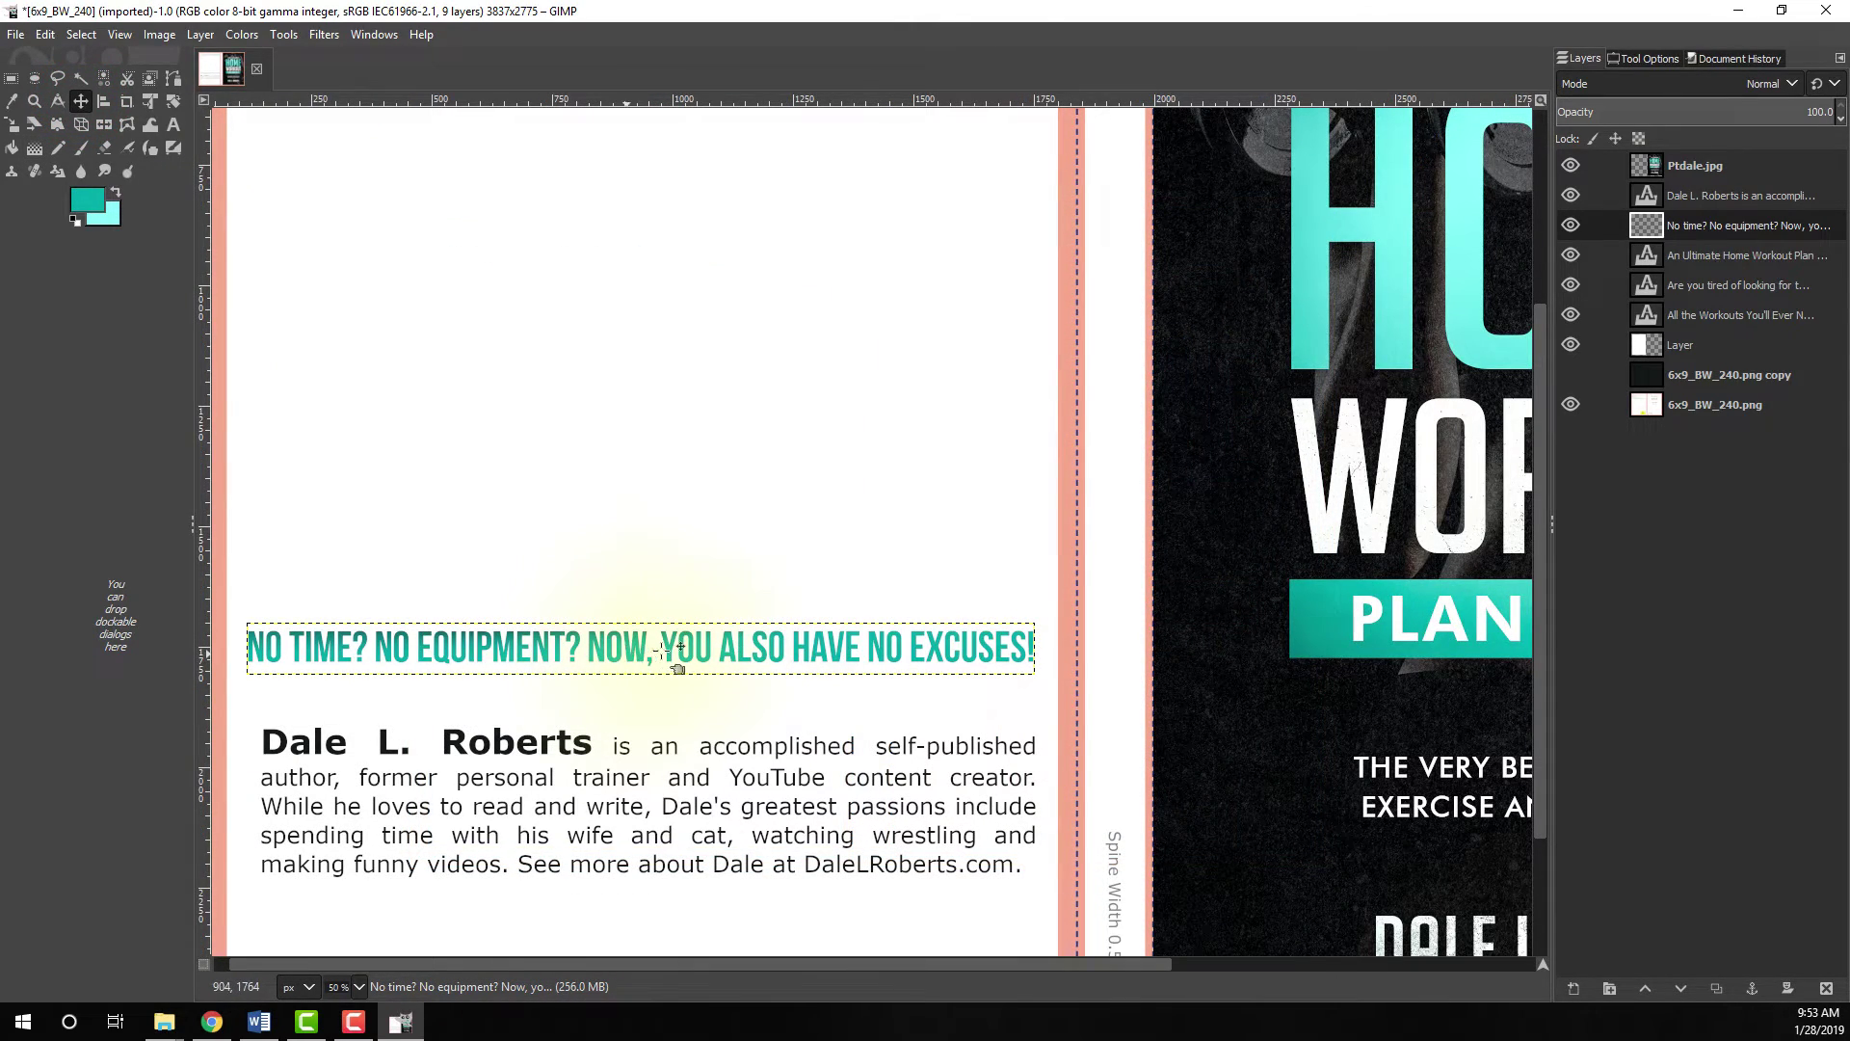
- Change the bio text that follows the author's name to white, ffffff
{"action": "key", "text": "t"}
{"action": "left_click", "coordinate": [593, 747]}
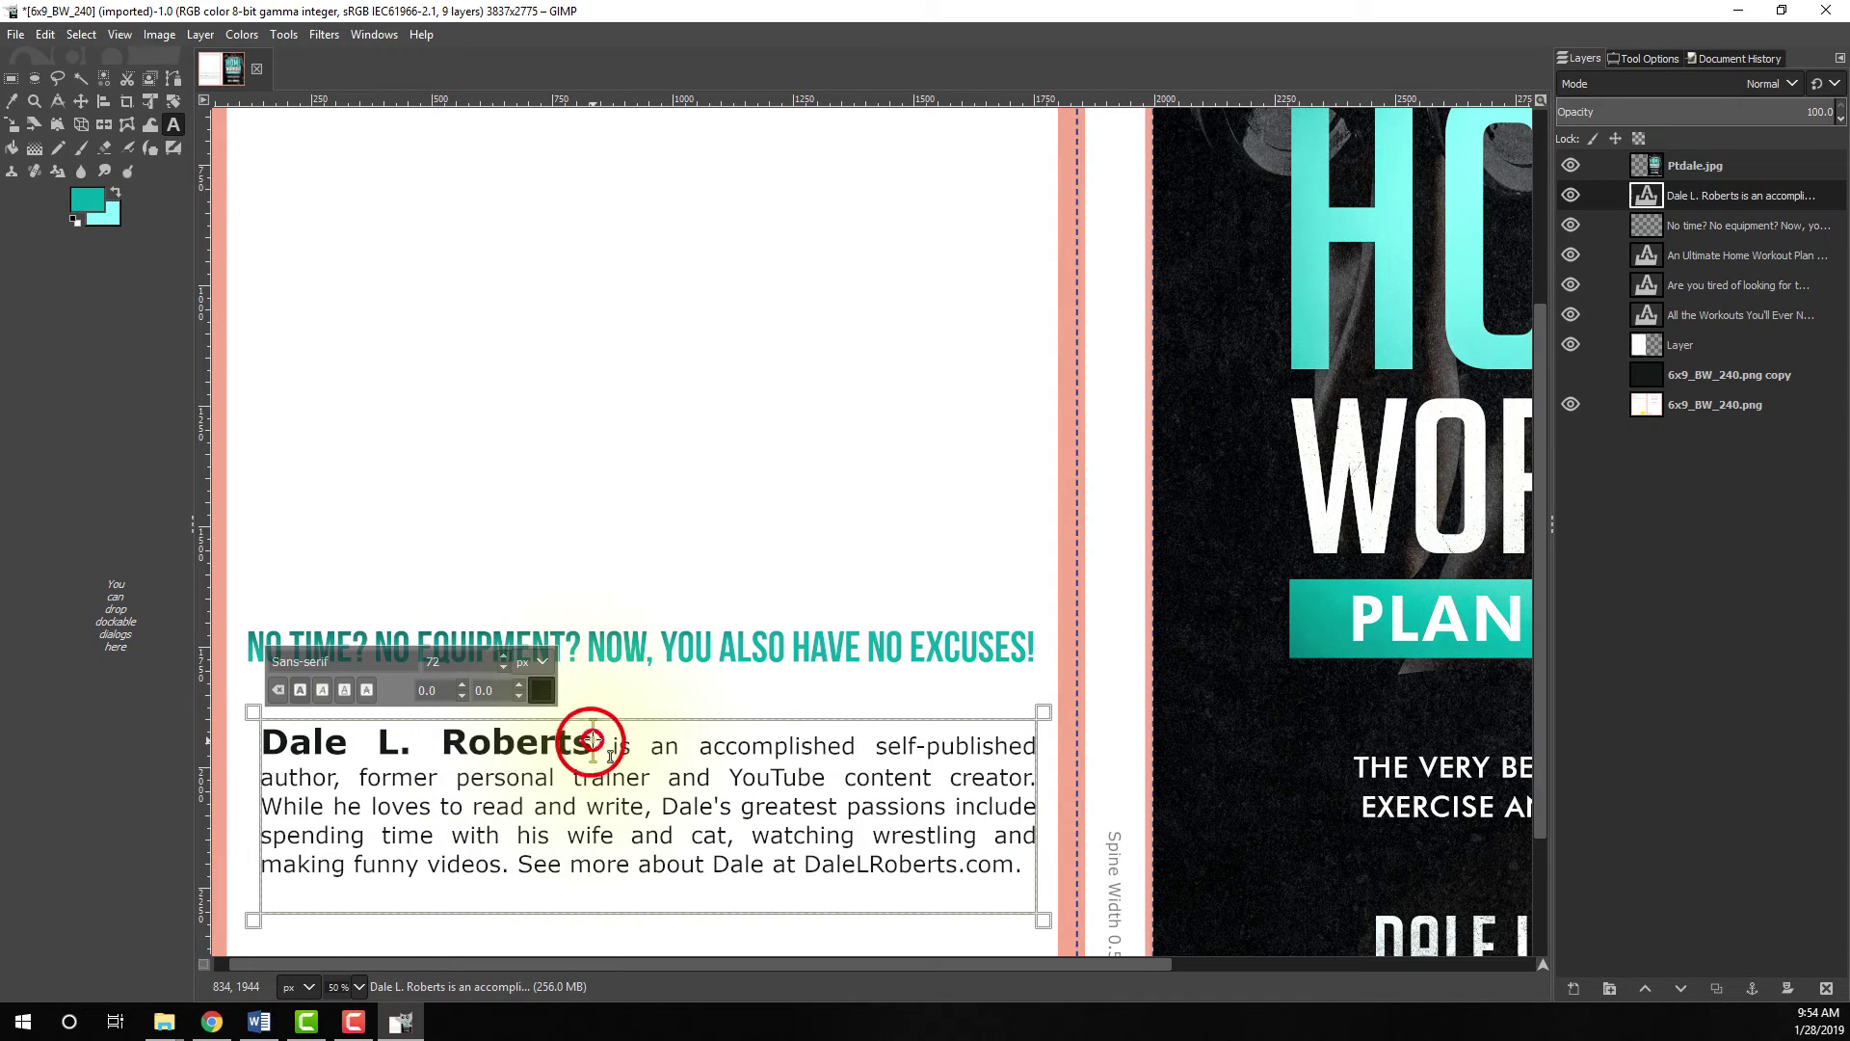
{"action": "key", "text": "shift+Down"}
{"action": "key", "text": "shift+Down"}
{"action": "key", "text": "shift+Down"}
{"action": "key", "text": "shift+Down"}
{"action": "key", "text": "shift+End"}
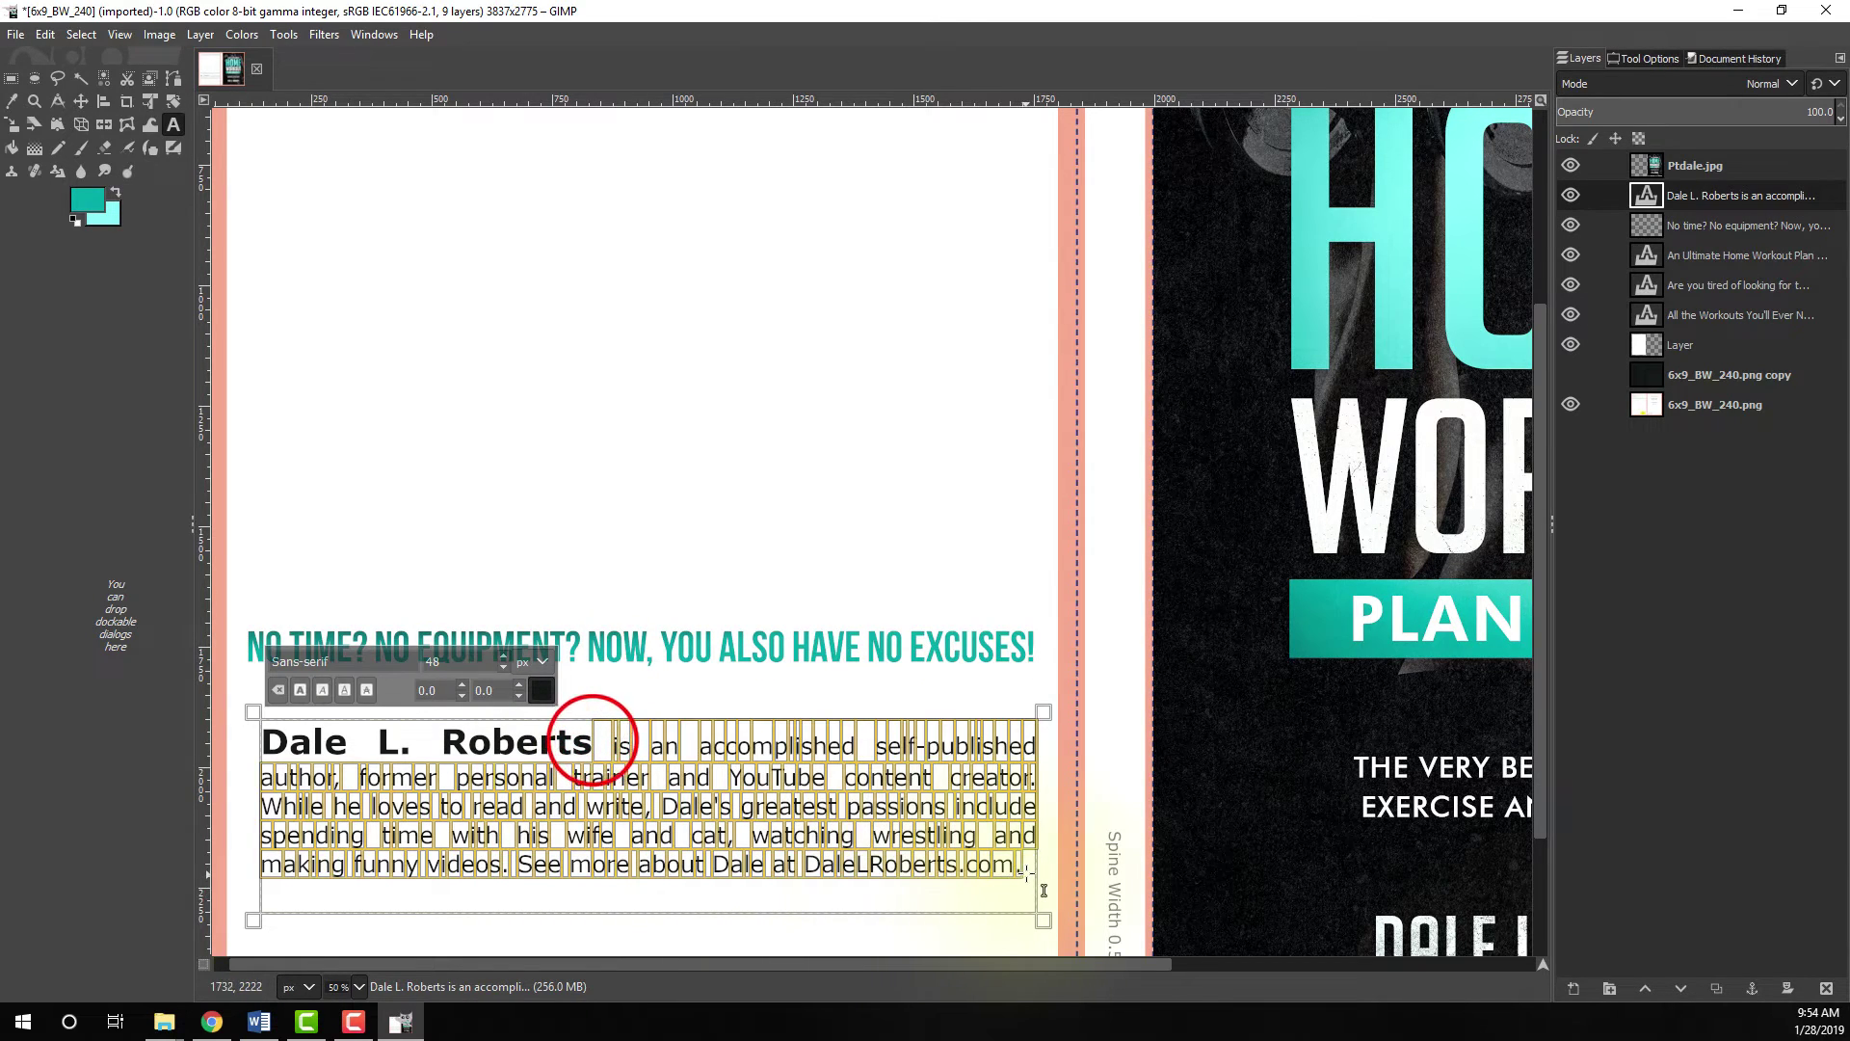
{"action": "left_click", "coordinate": [542, 690]}
{"action": "left_click", "coordinate": [585, 796]}
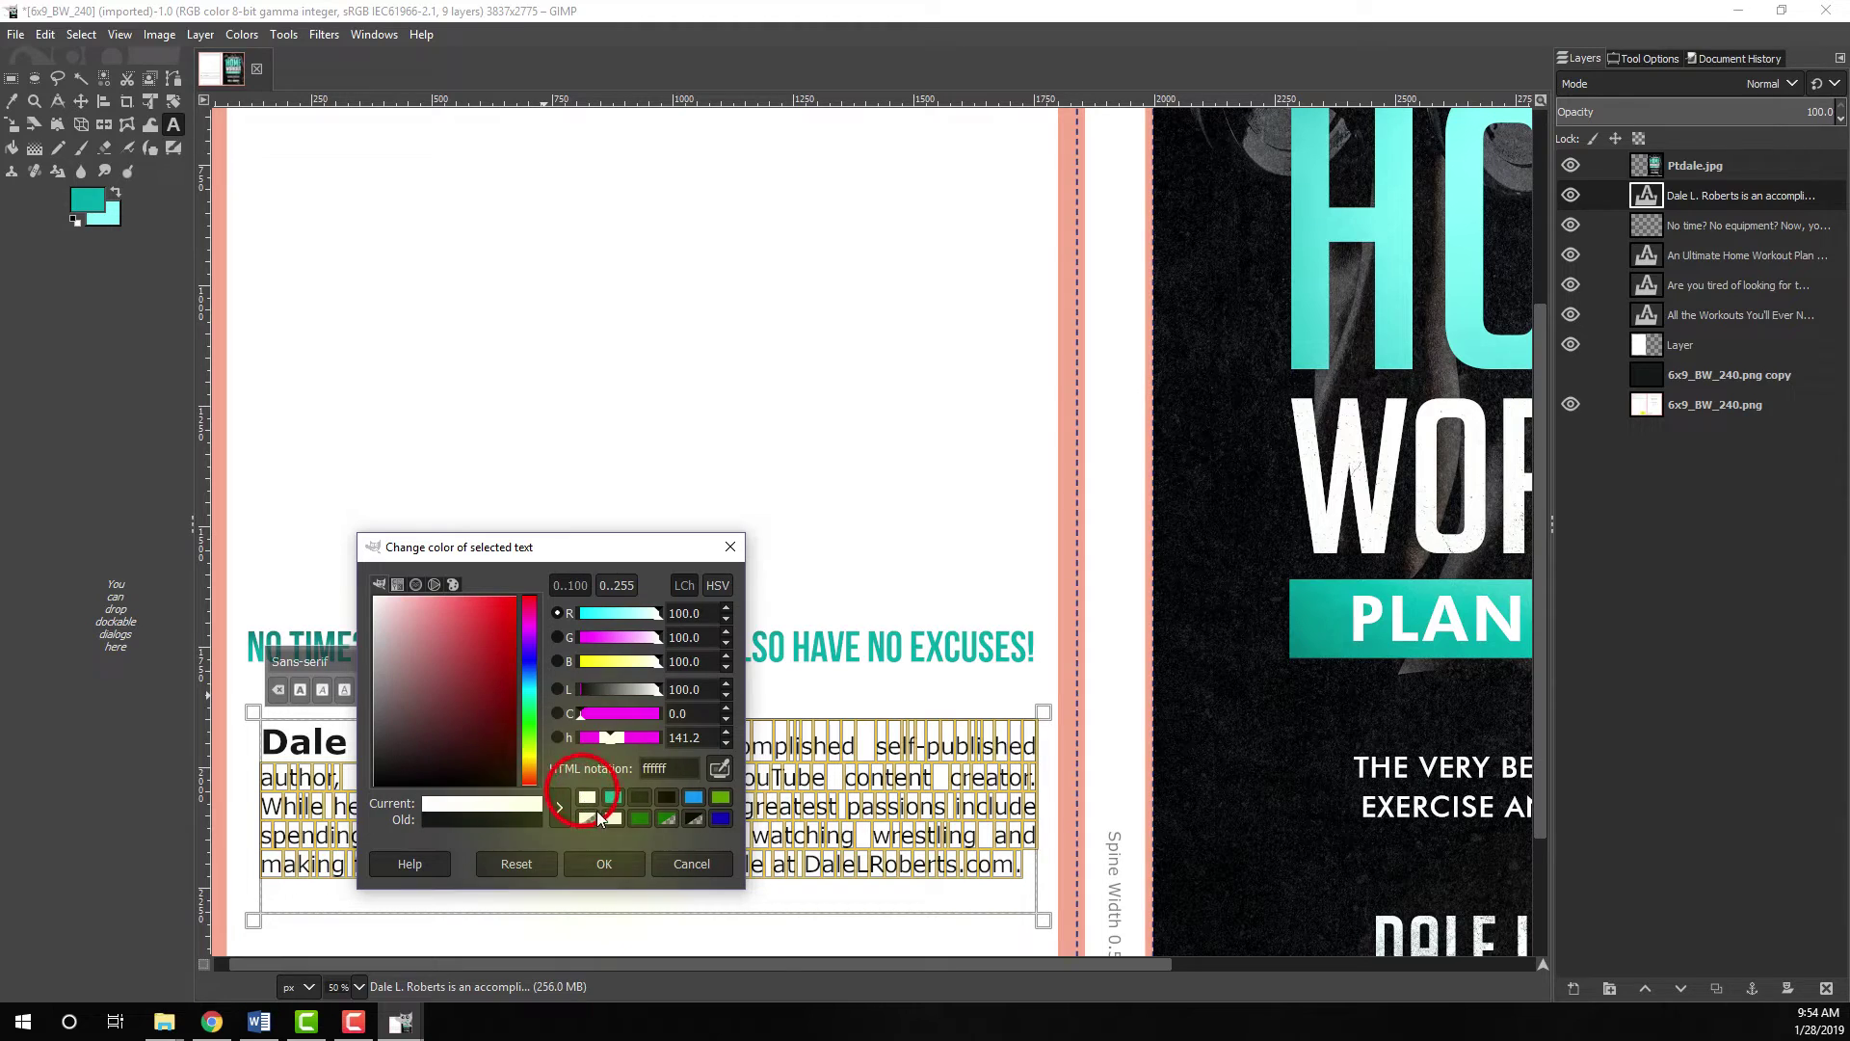
{"action": "left_click", "coordinate": [626, 862]}
- Recolor the author's name at the start of the bio to teal, 00aaa8
{"action": "left_click", "coordinate": [591, 743]}
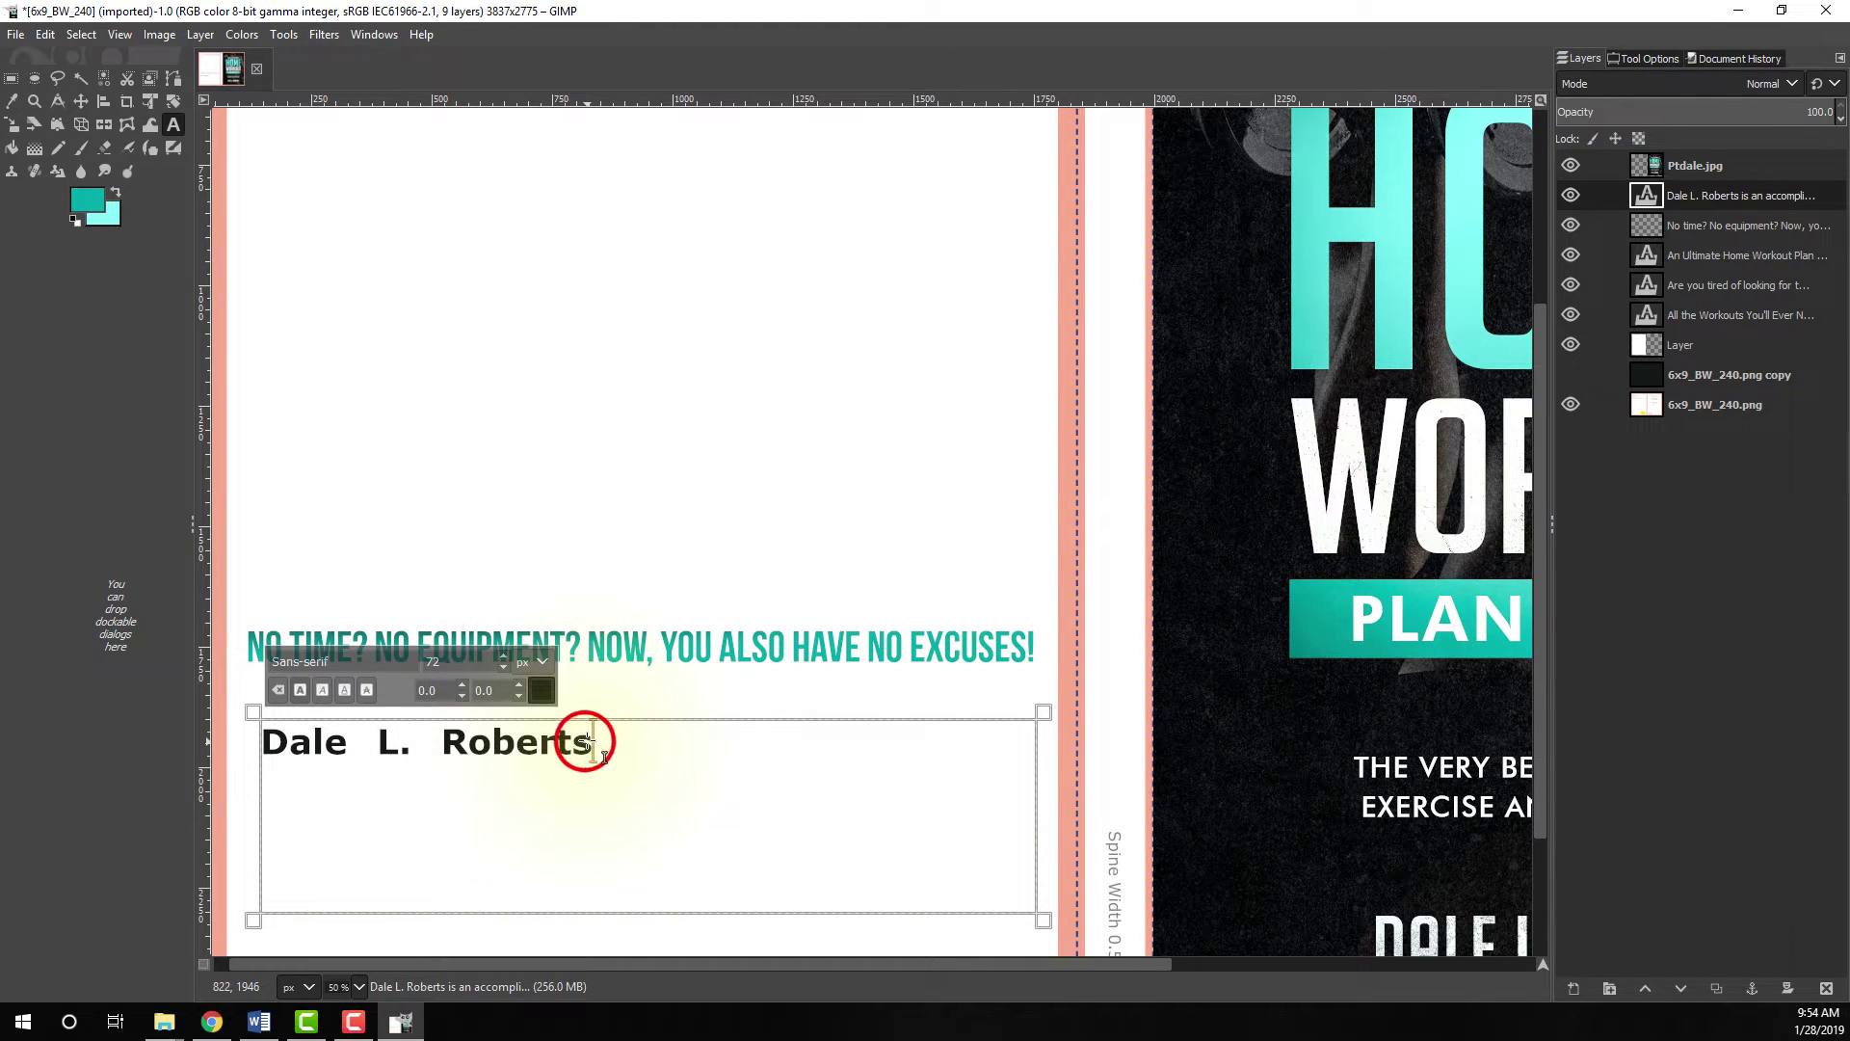
{"action": "triple_click", "coordinate": [592, 743]}
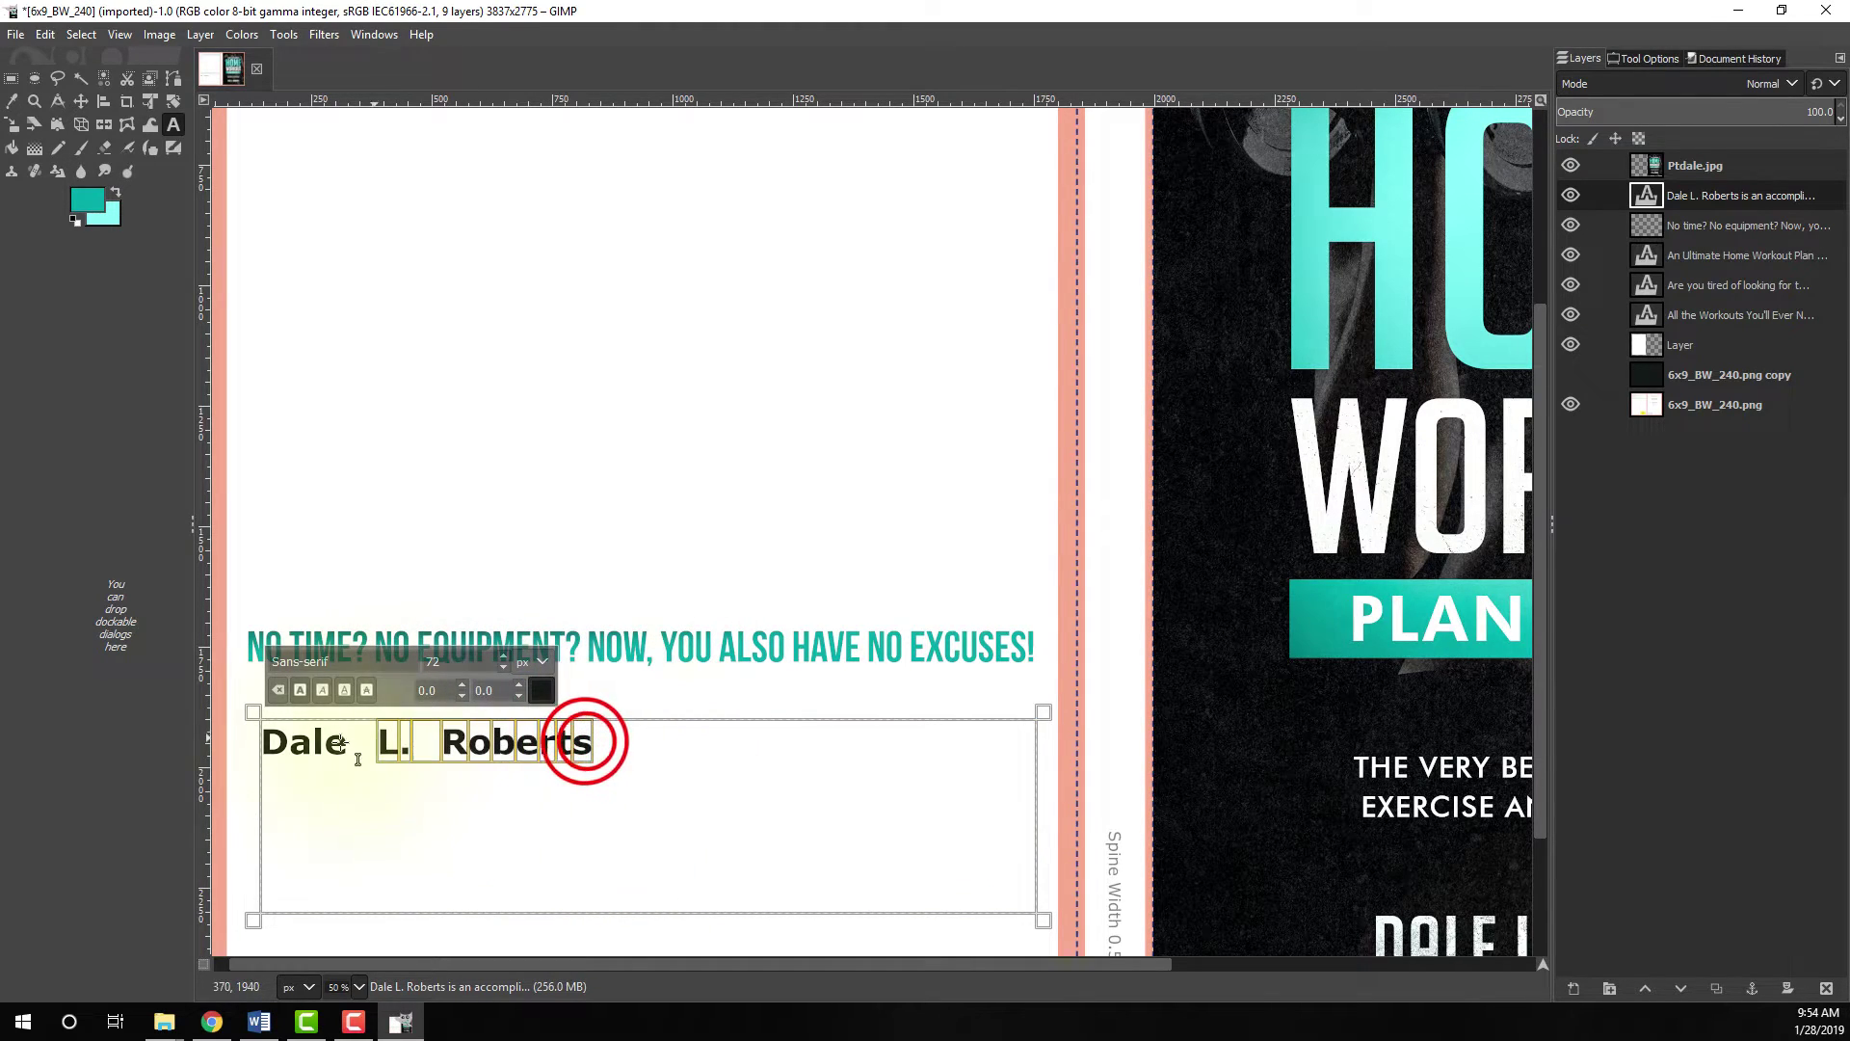
{"action": "left_click", "coordinate": [543, 691]}
{"action": "left_click", "coordinate": [611, 788]}
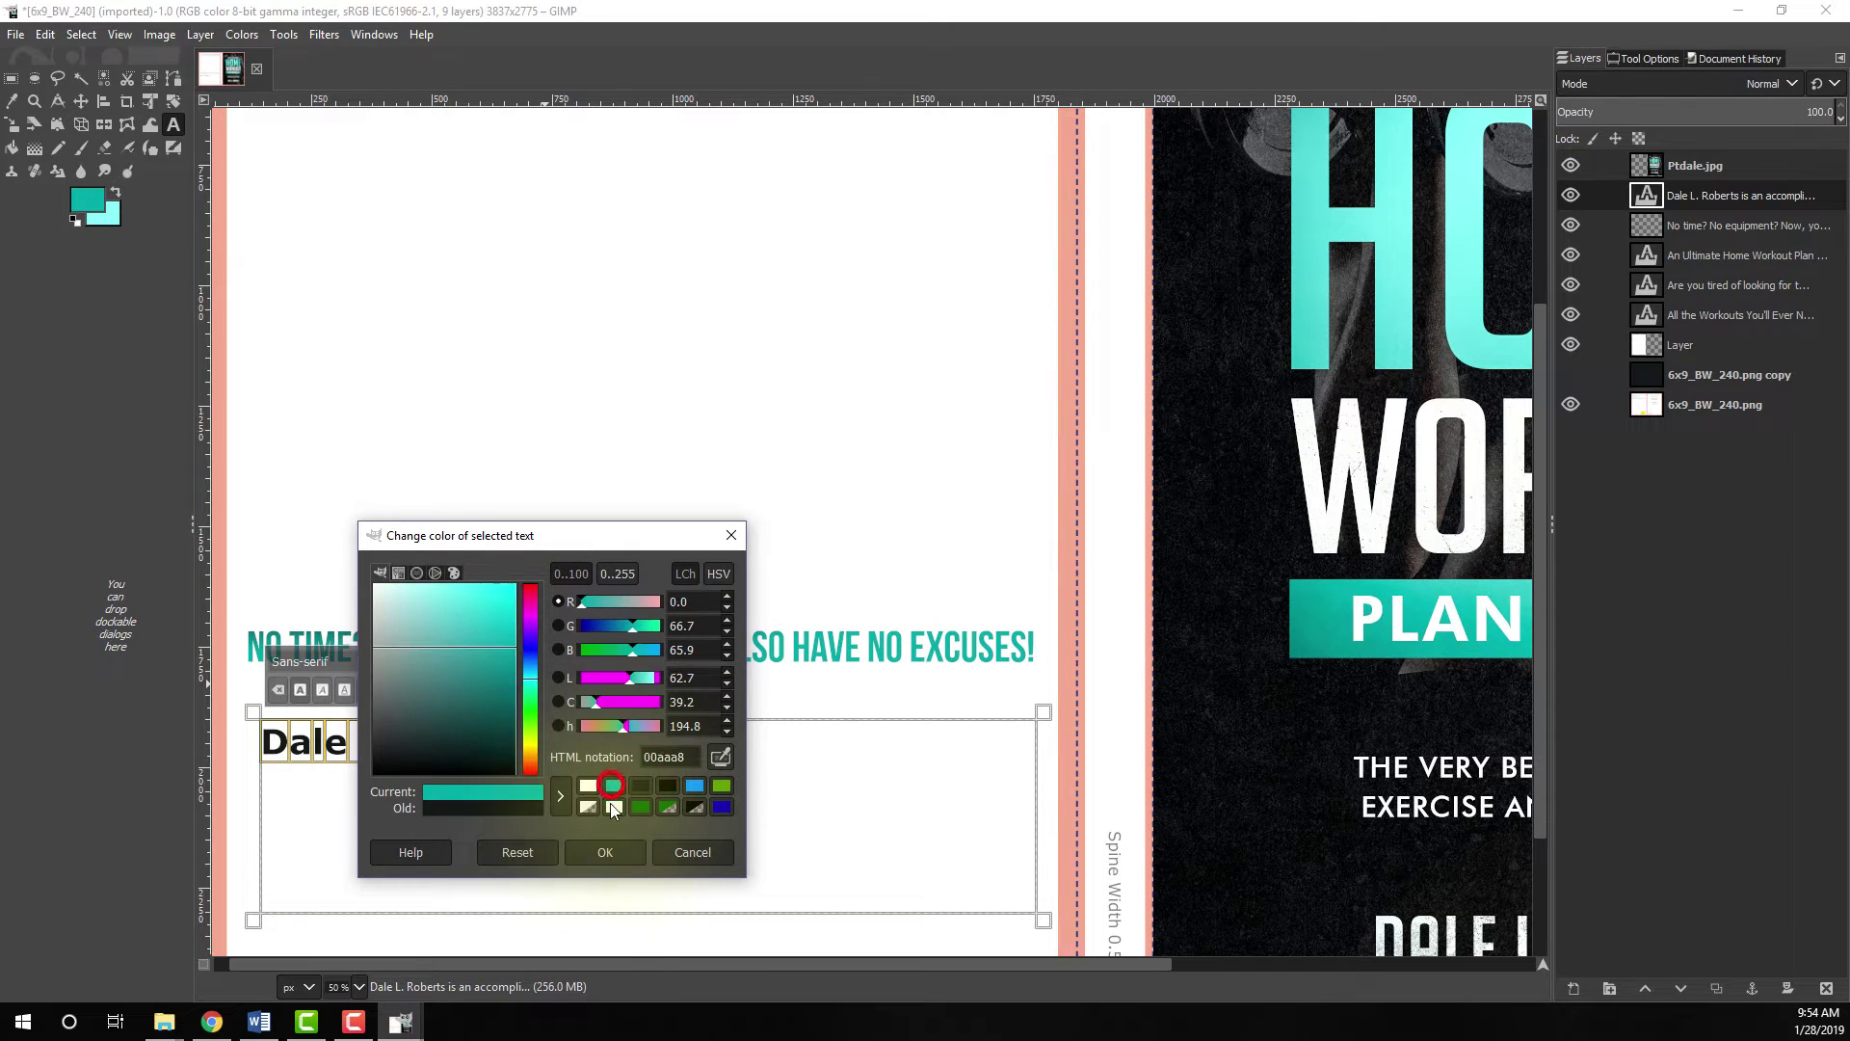
{"action": "left_click", "coordinate": [591, 853]}
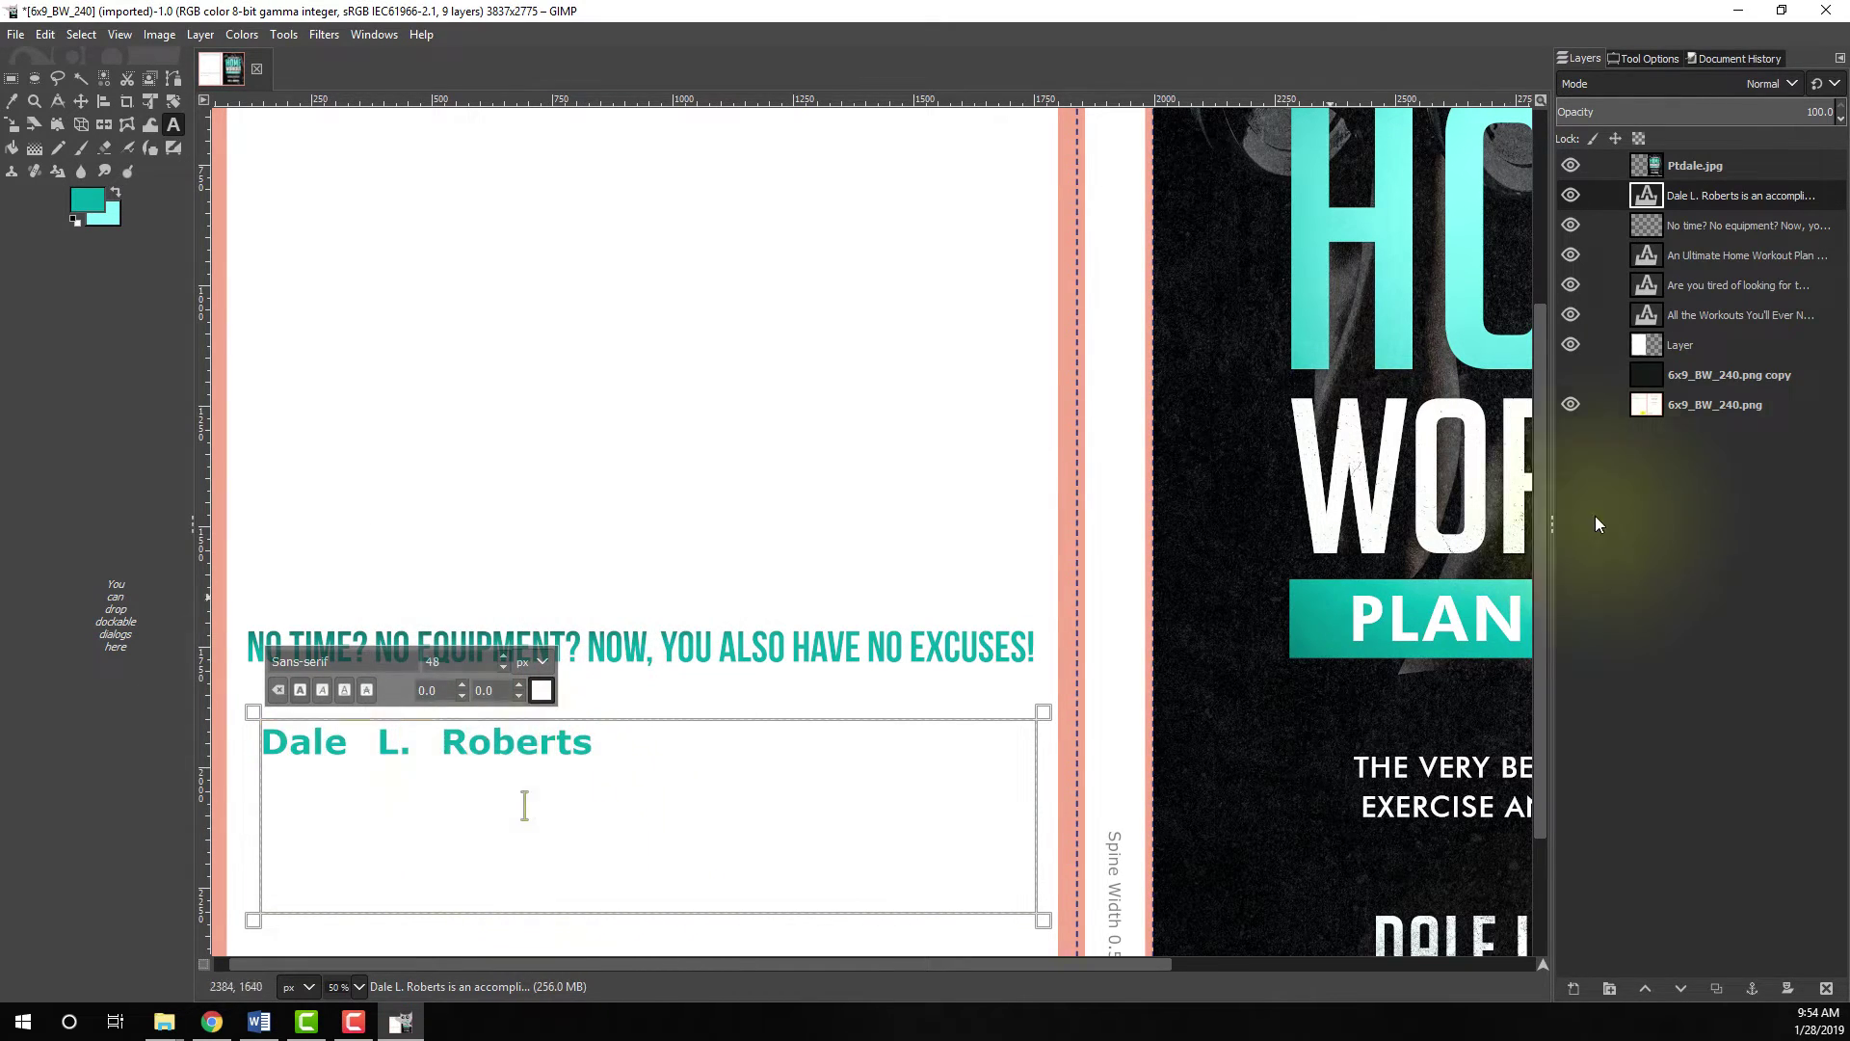
- Hide the white back-cover layer and show the dark 6x9_BW_240.png copy layer behind the text
{"action": "left_click", "coordinate": [1571, 345]}
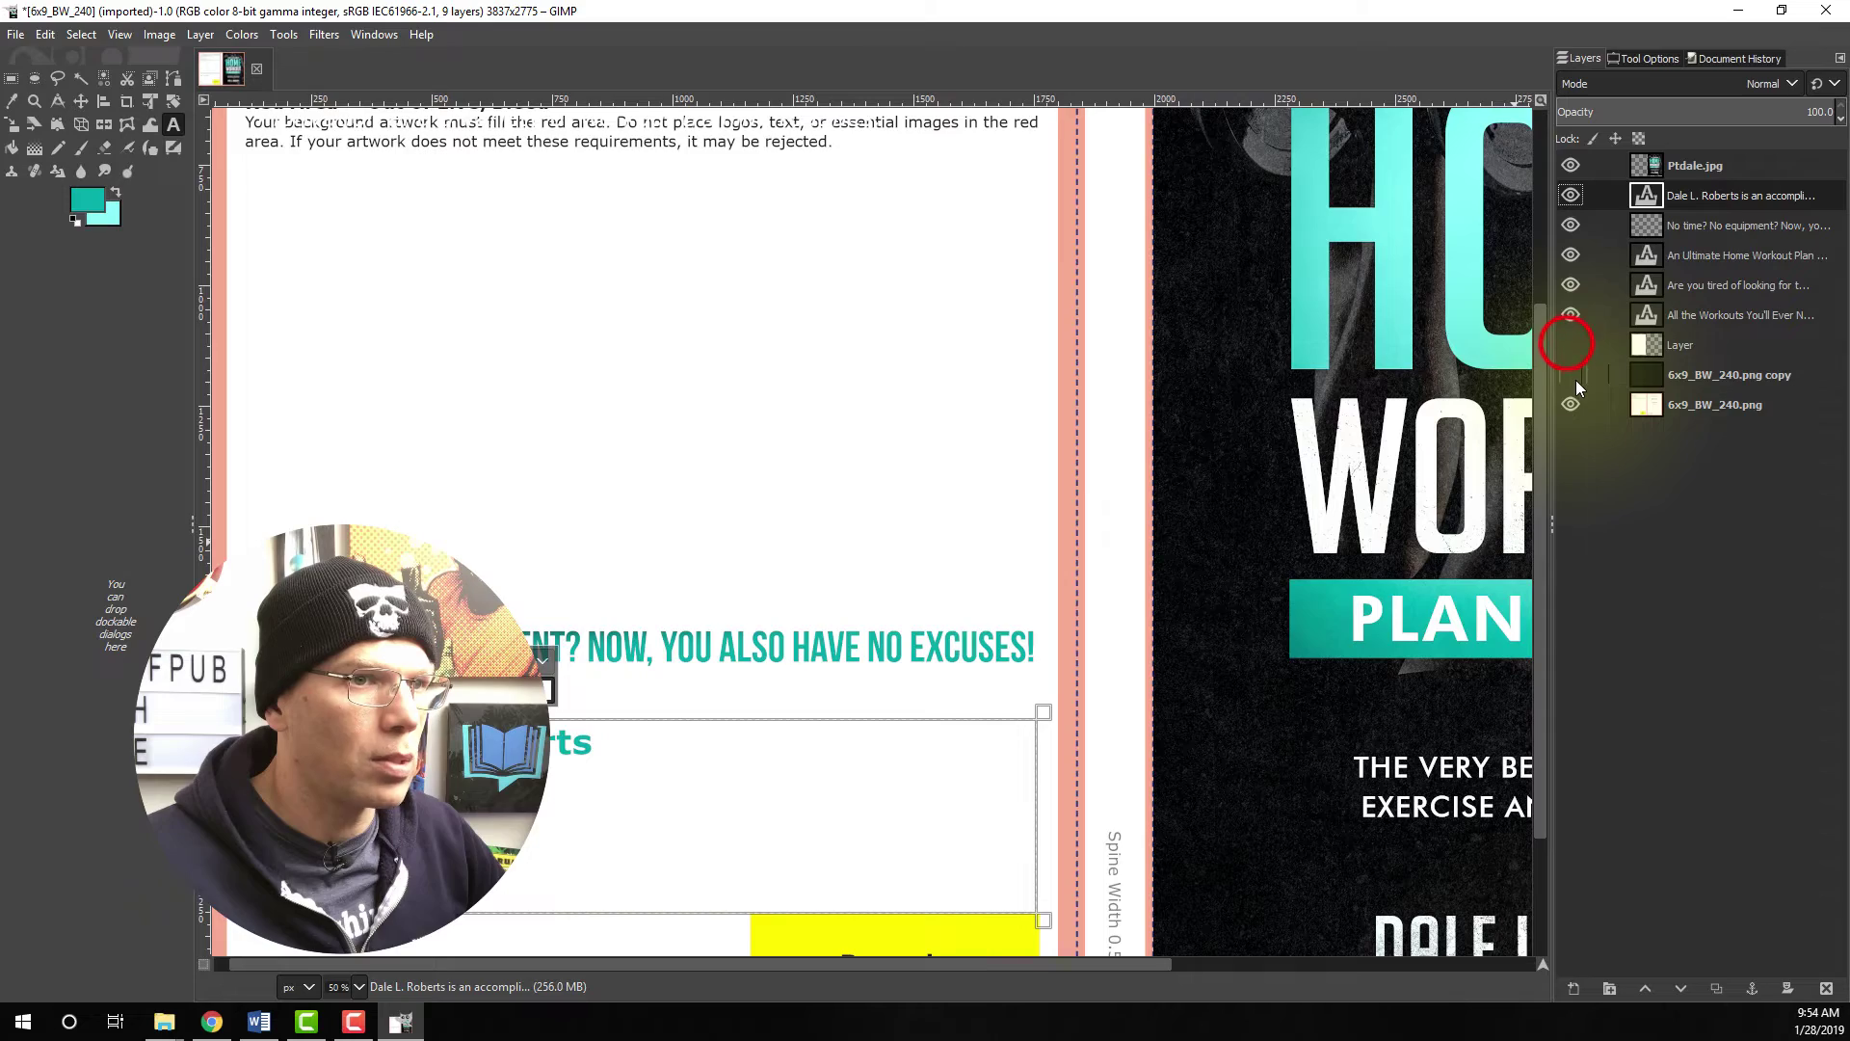
{"action": "left_click", "coordinate": [1571, 375]}
{"action": "left_click", "coordinate": [81, 102]}
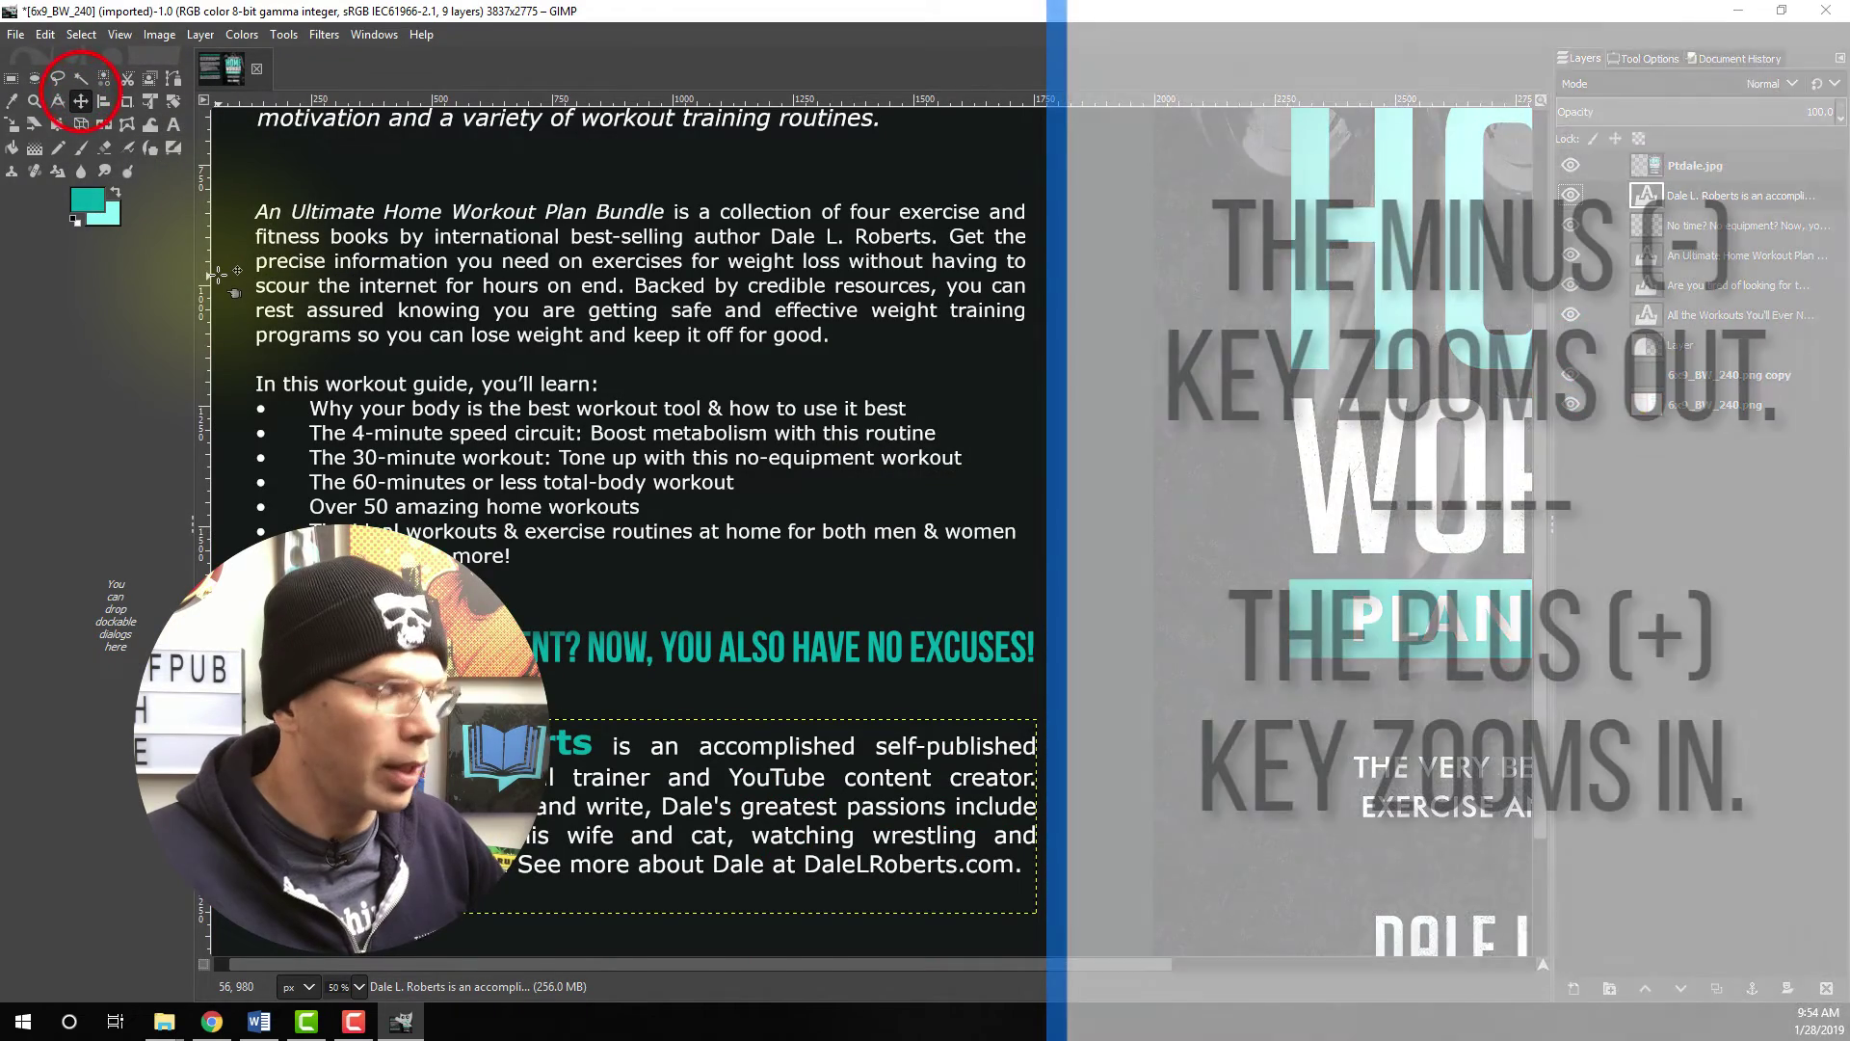
{"action": "key", "text": "minus"}
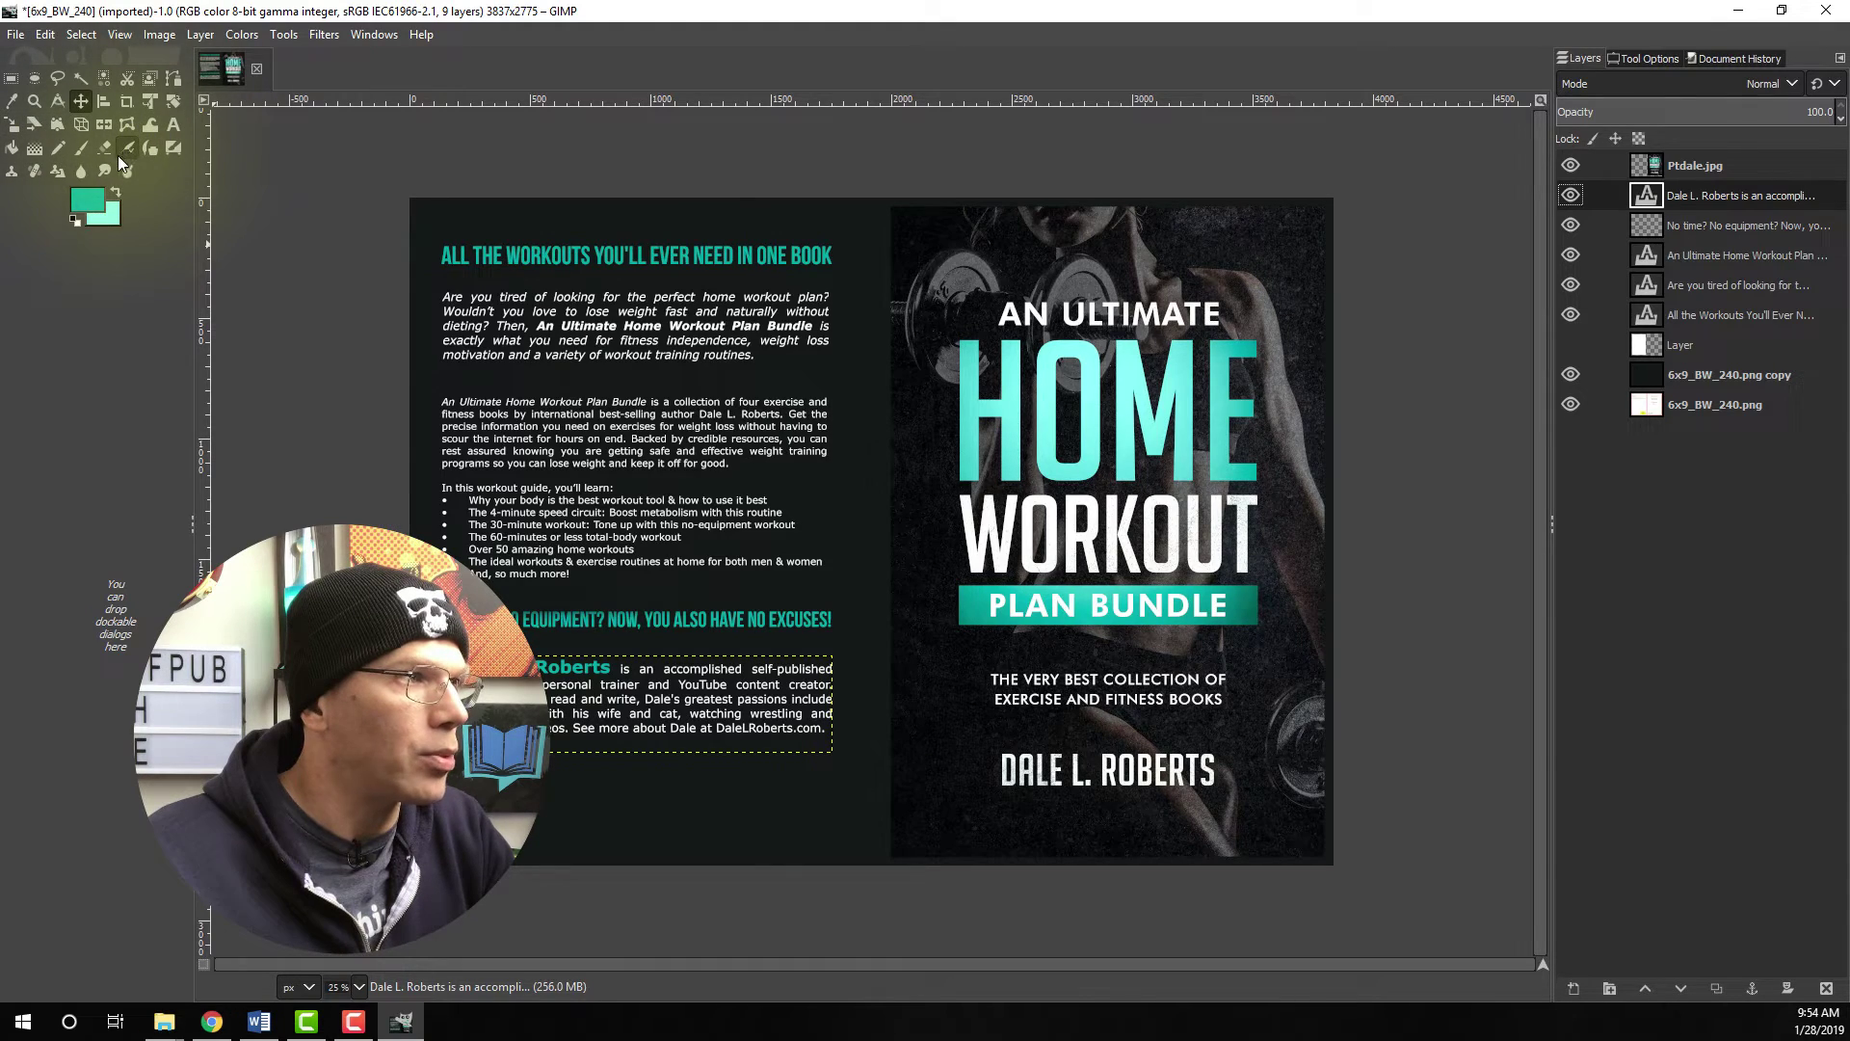
- Set up the Pencil tool with the 2. Block 01 brush
{"action": "left_click", "coordinate": [60, 149]}
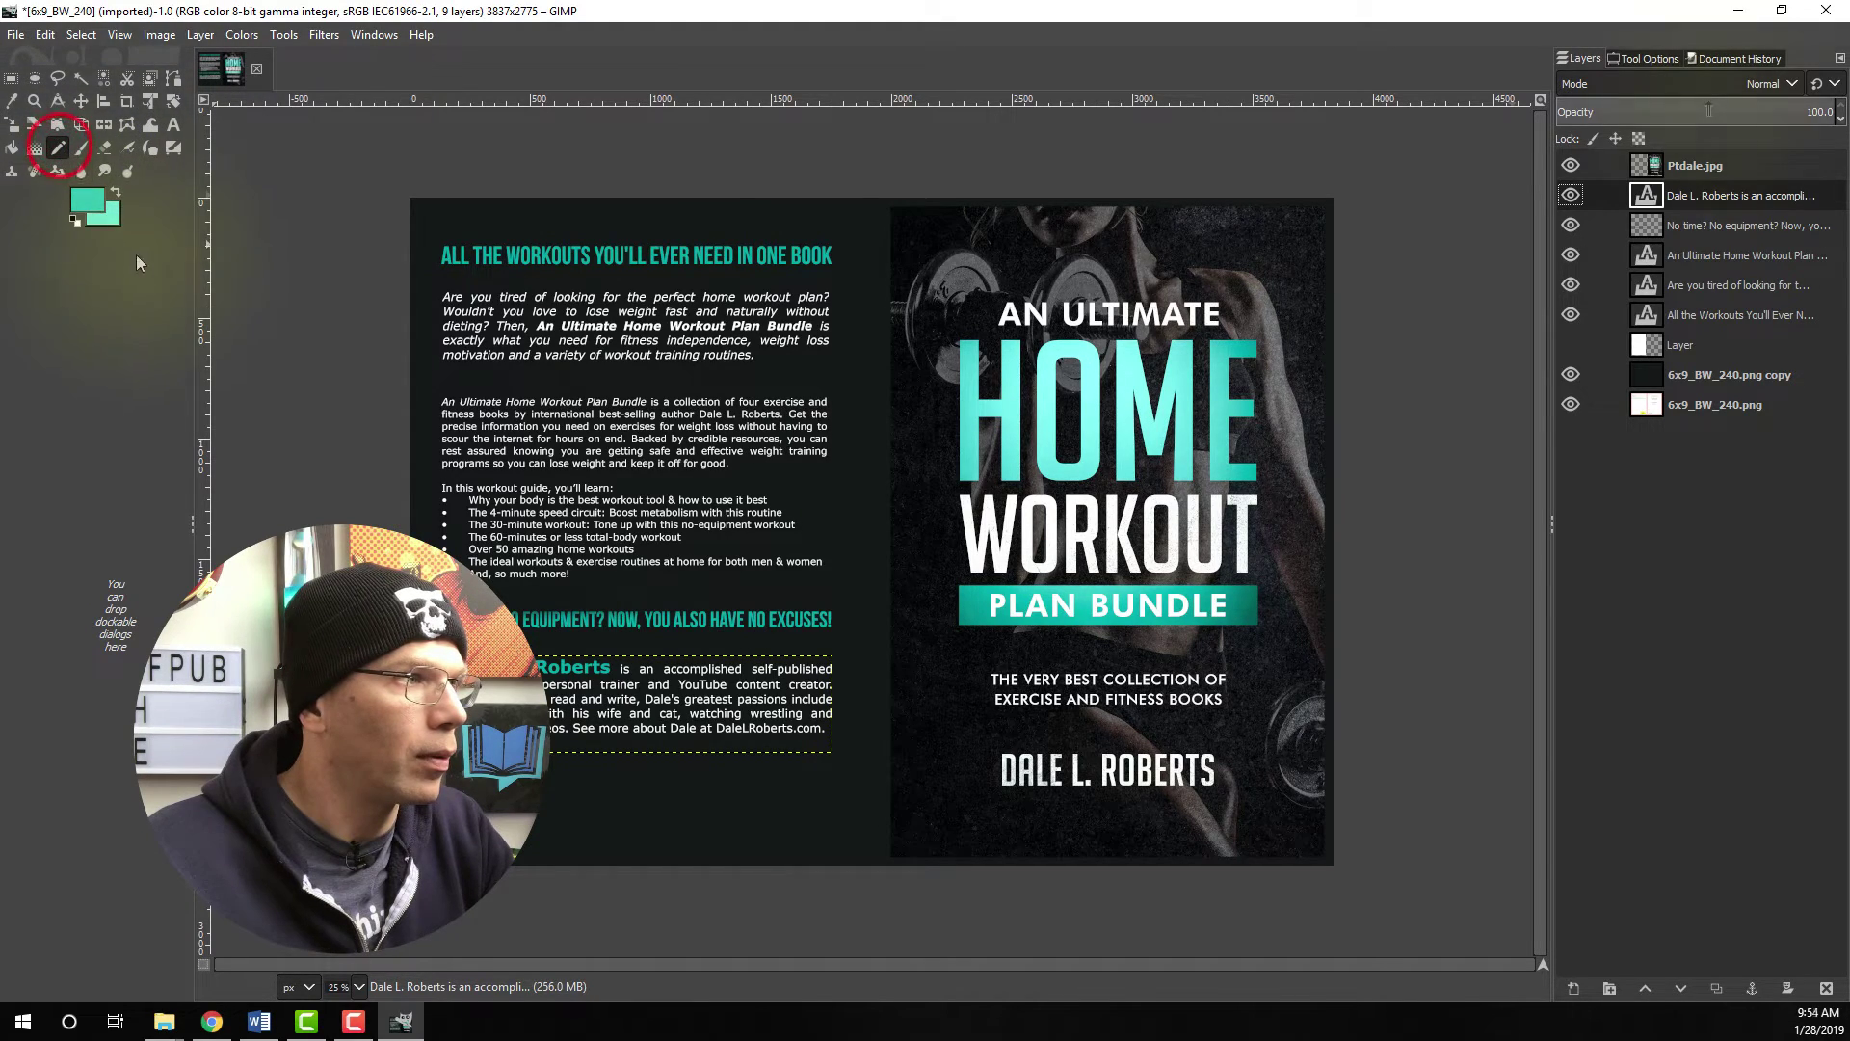
{"action": "left_click", "coordinate": [1650, 58]}
{"action": "key", "text": "x"}
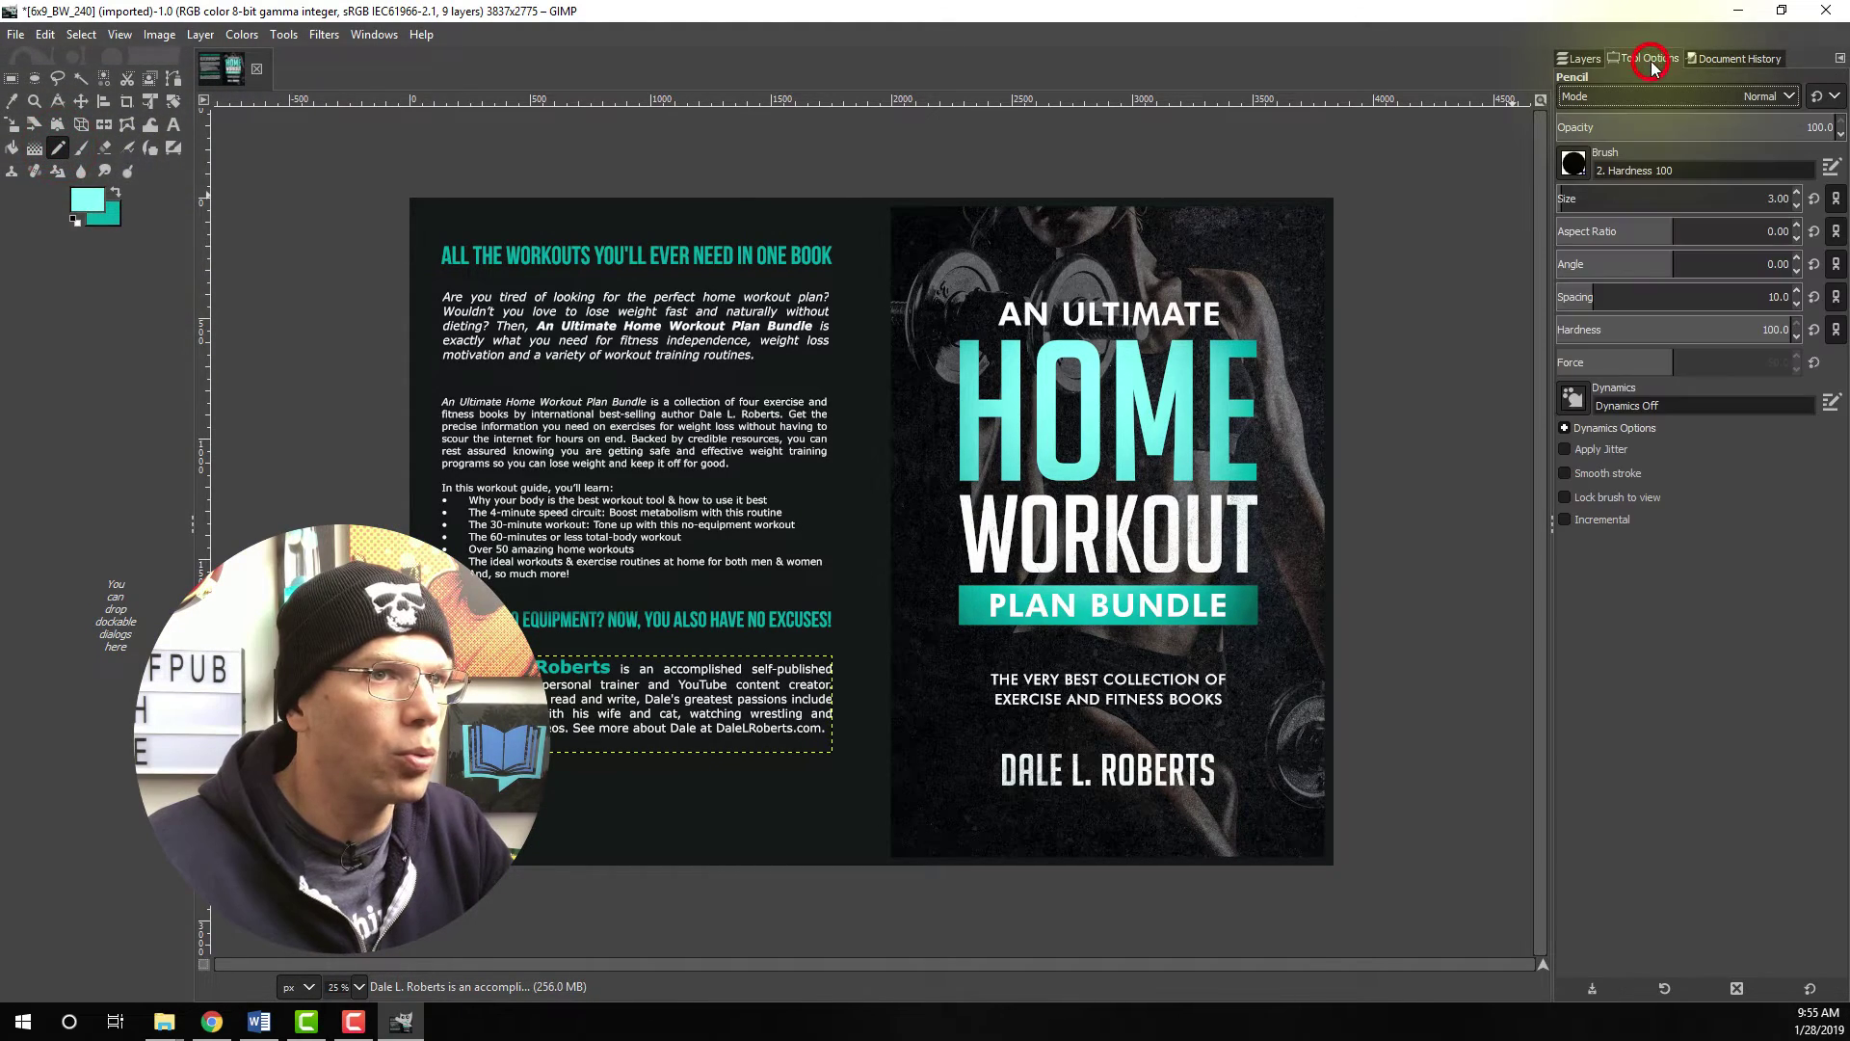
{"action": "left_click", "coordinate": [1575, 165]}
{"action": "left_click", "coordinate": [1648, 197]}
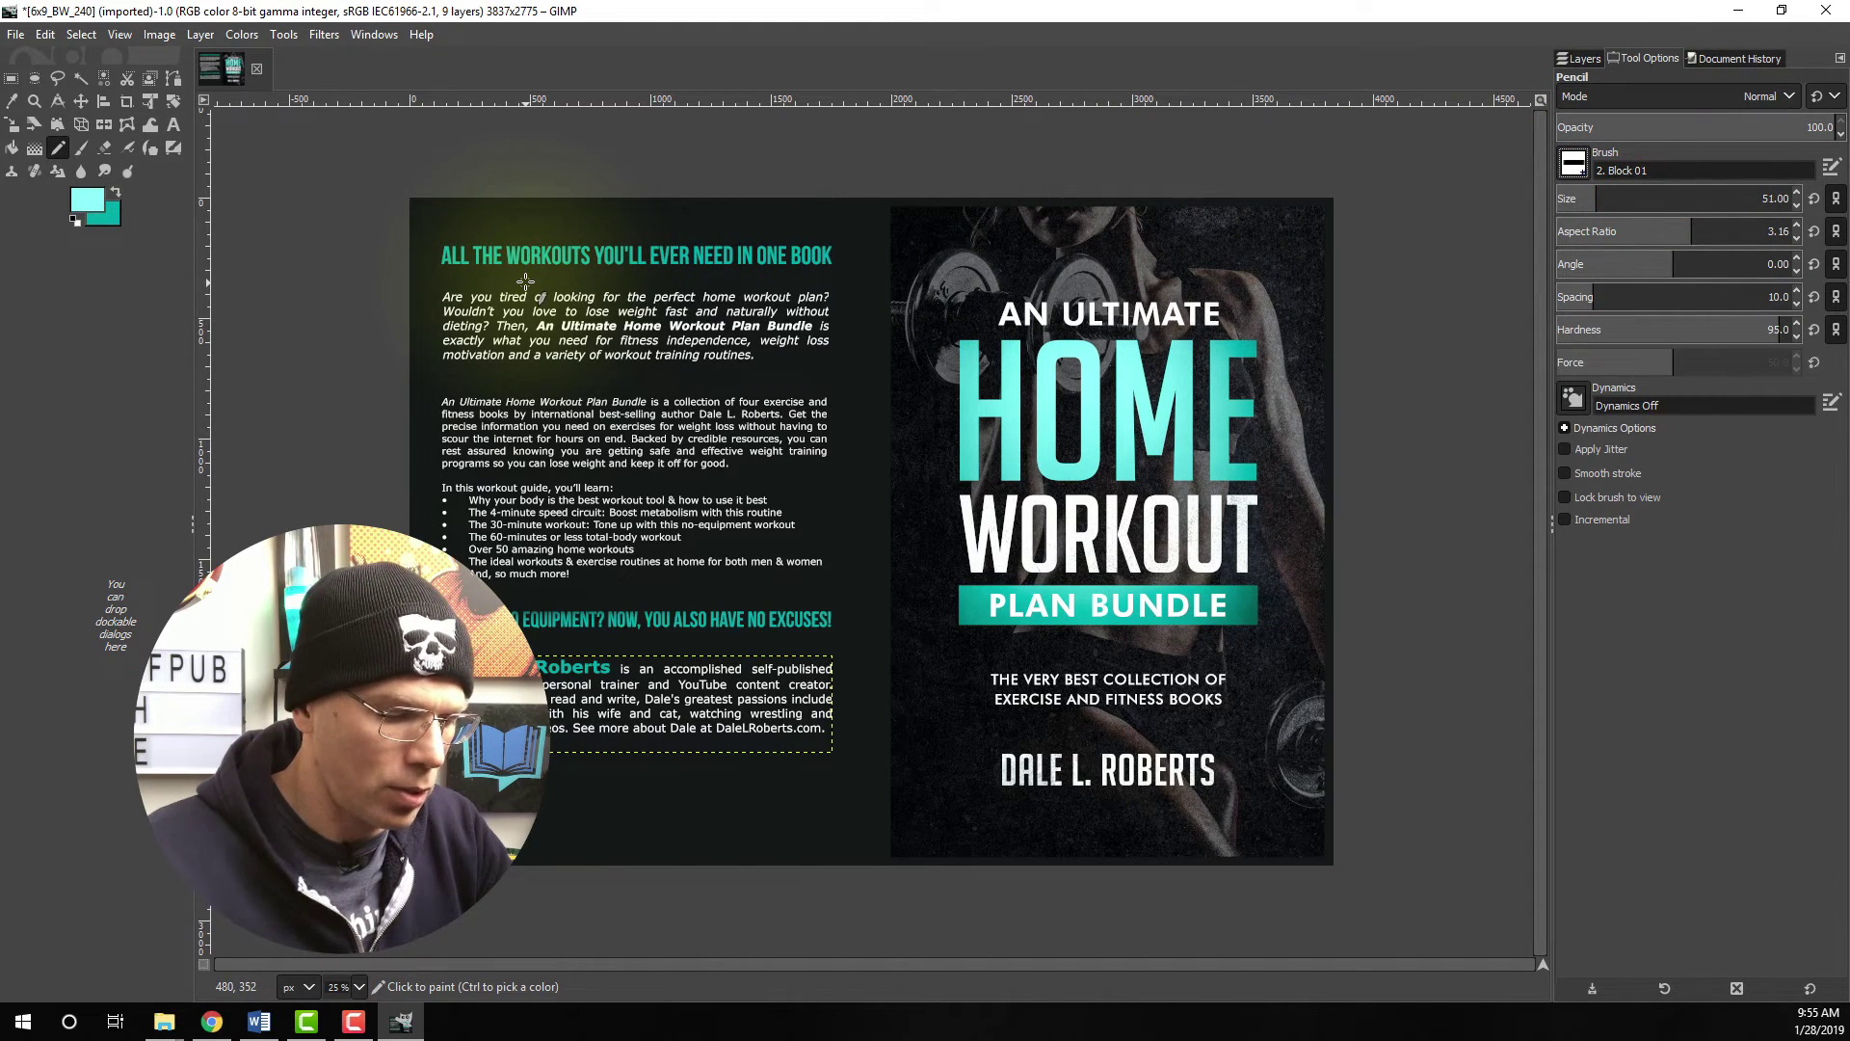
- Add a transparent 3837 x 2775 px layer above the author bio text layer
{"action": "scroll", "coordinate": [526, 281], "scroll_direction": "up", "scroll_amount": 3}
{"action": "left_click", "coordinate": [1581, 58]}
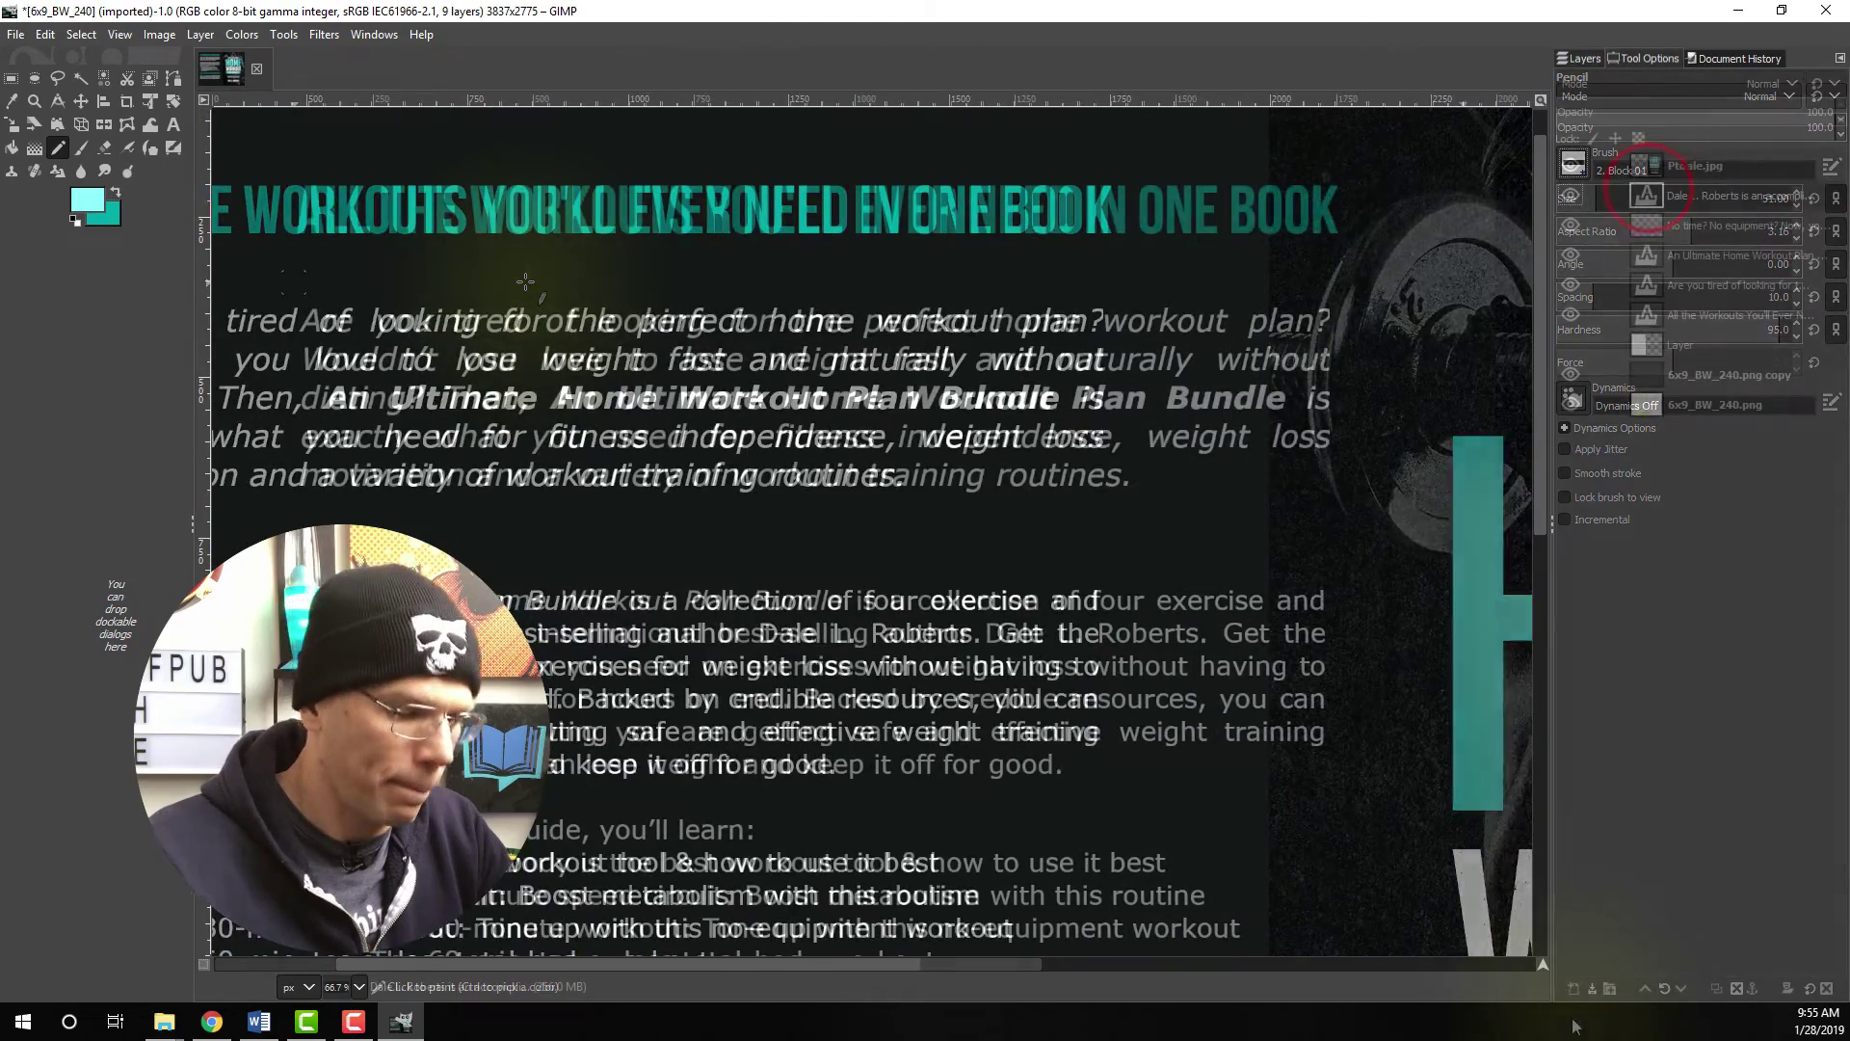
{"action": "left_click", "coordinate": [1574, 991]}
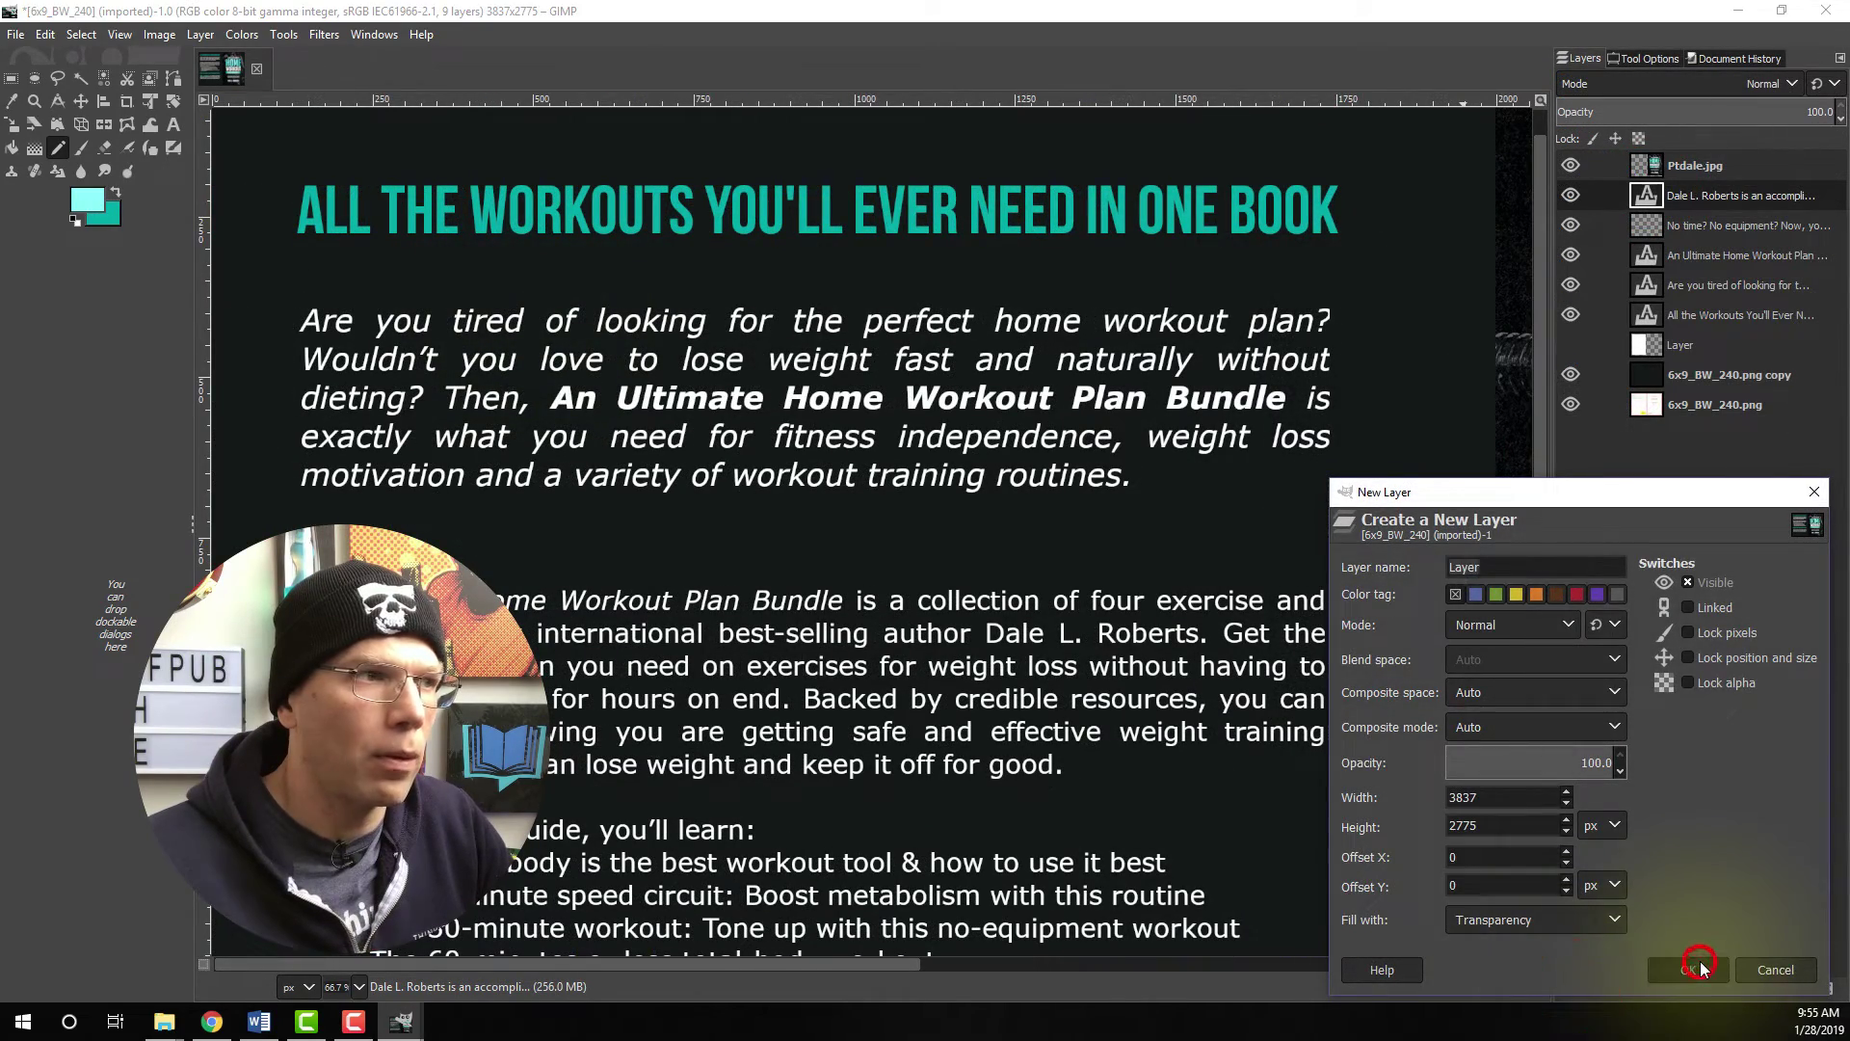
{"action": "left_click", "coordinate": [1700, 964]}
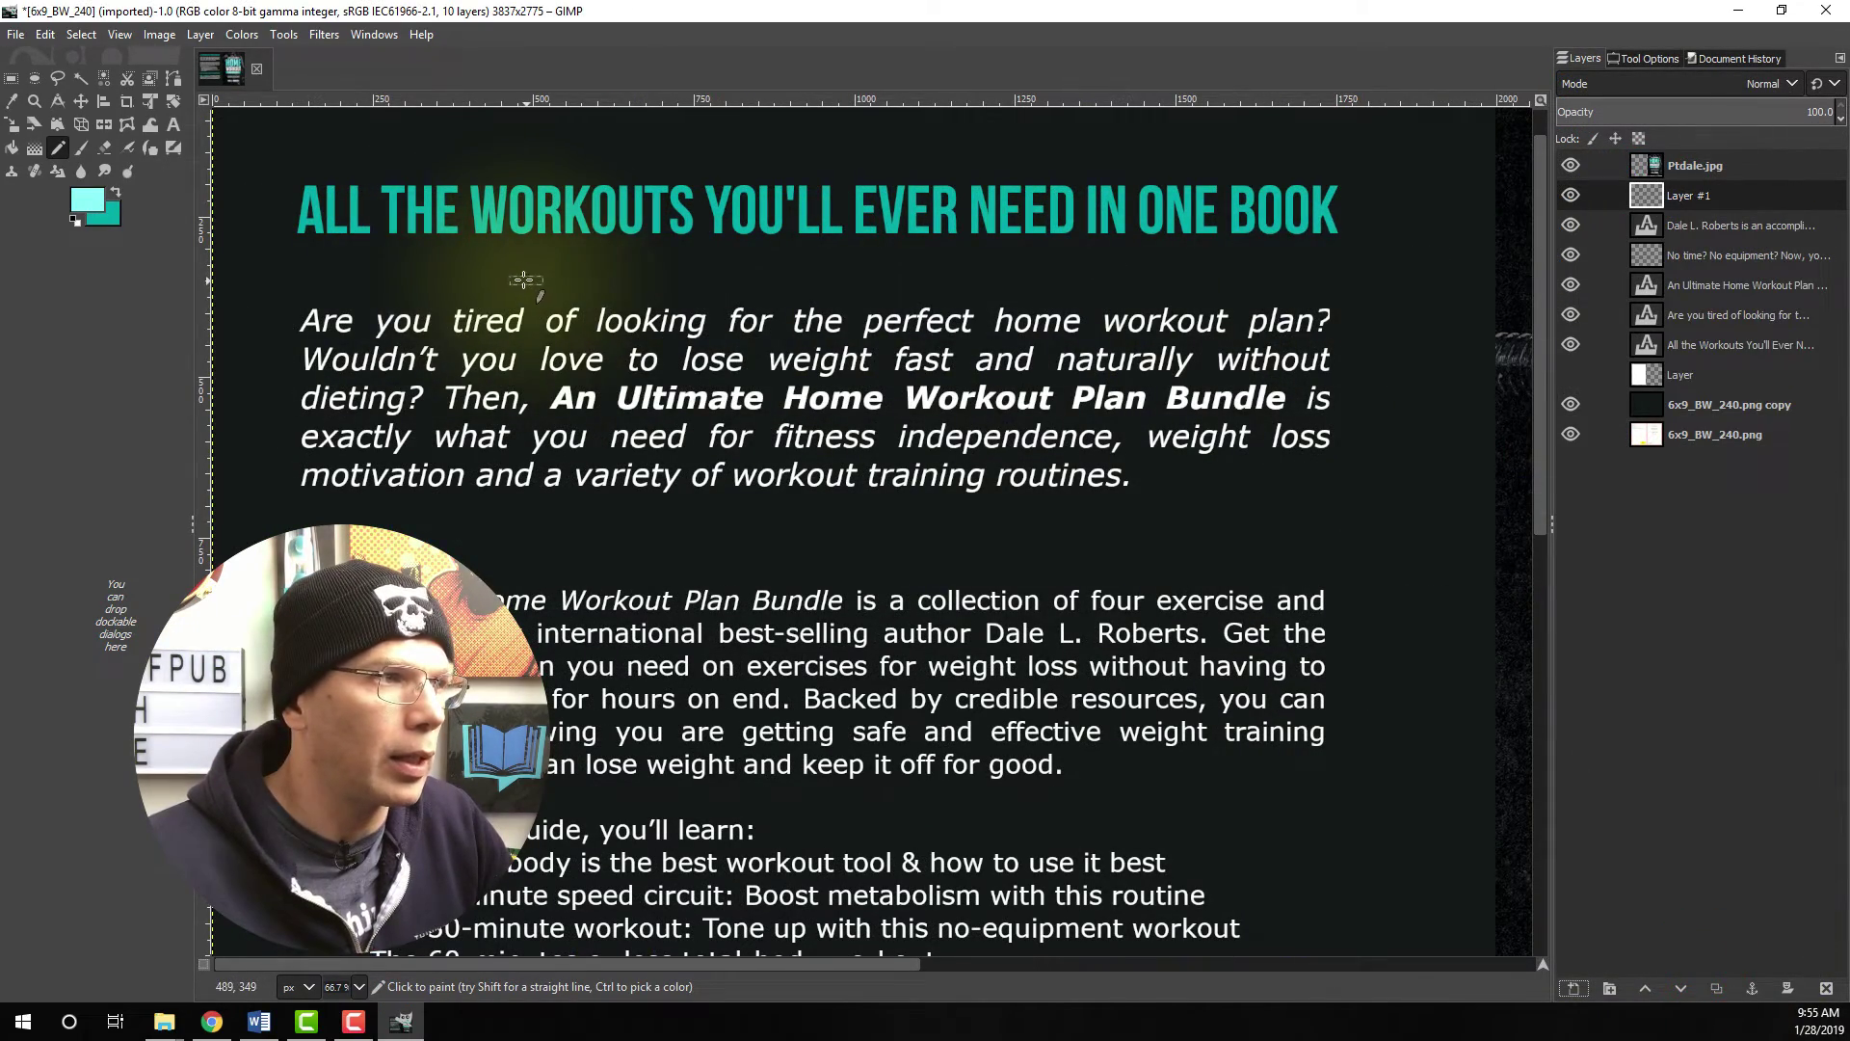
- Draw a straight white pencil line about 1000 px long between the back-cover headline and the italic paragraph
{"action": "scroll", "coordinate": [409, 286], "scroll_direction": "down", "scroll_amount": 1}
{"action": "key", "text": "d"}
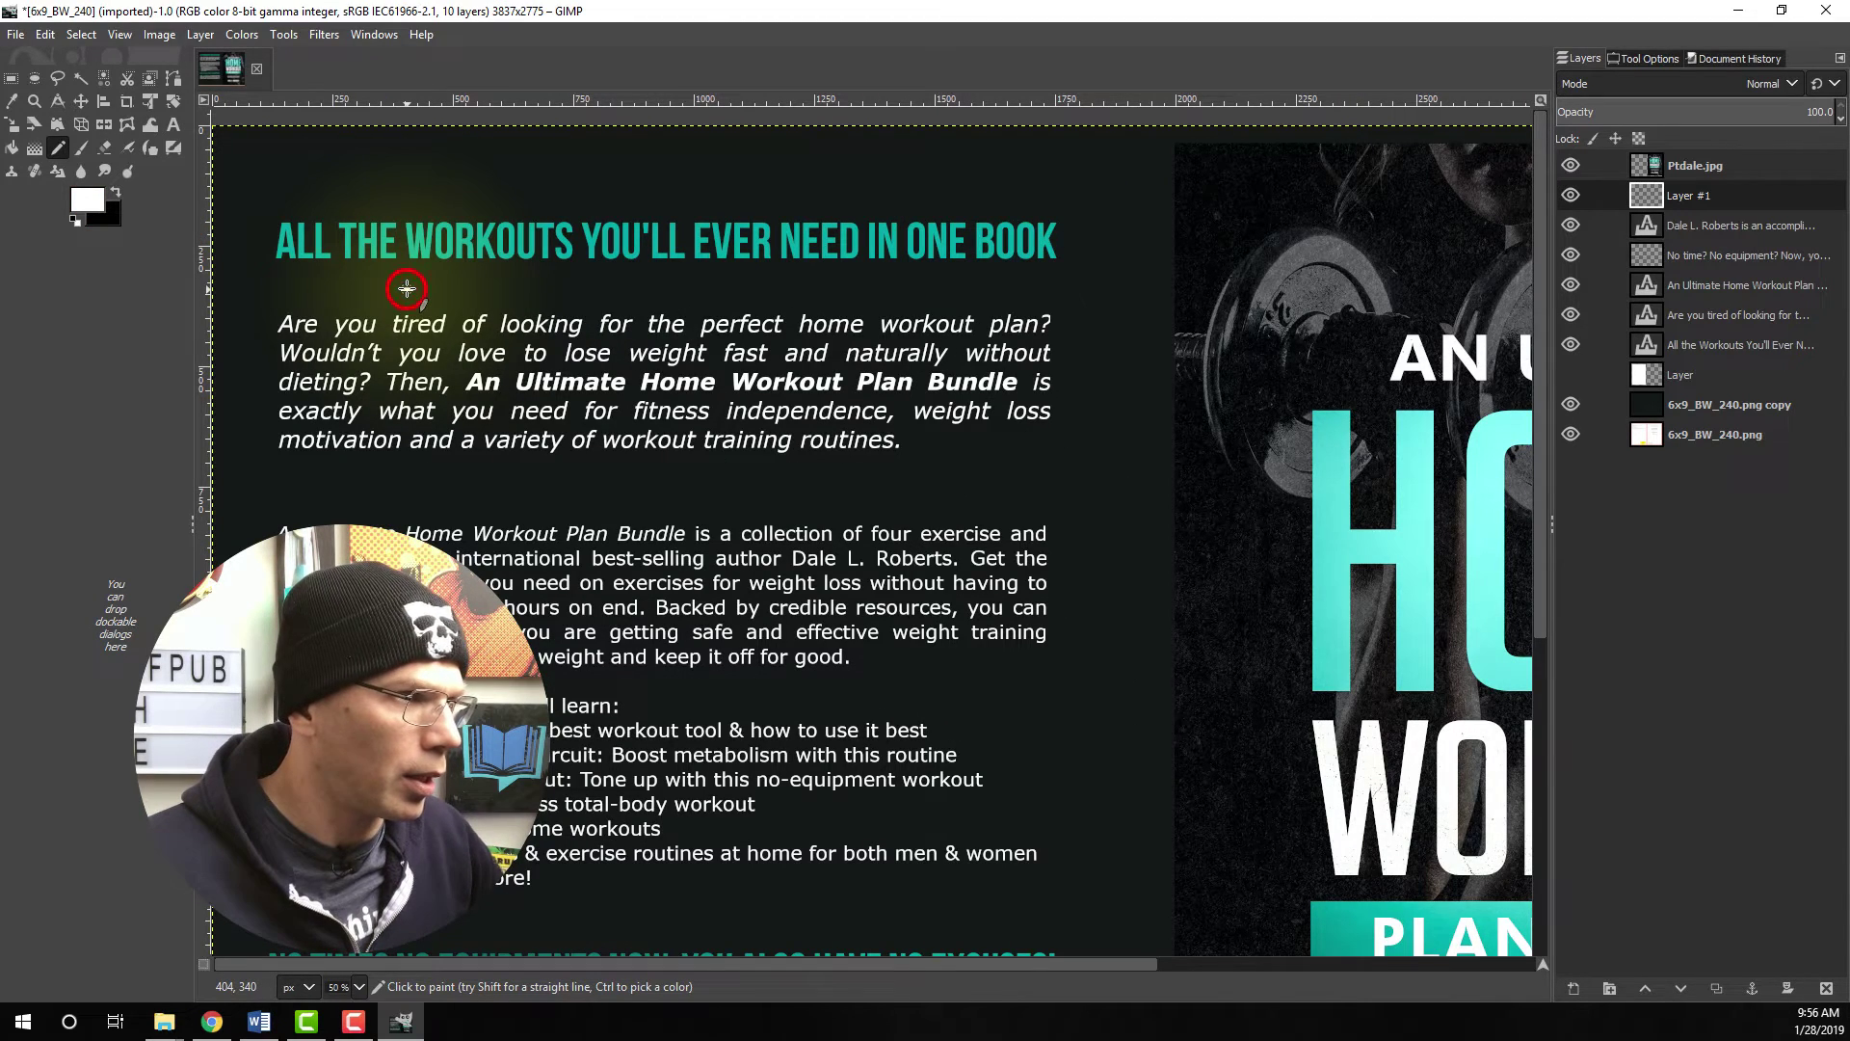
{"action": "left_click", "coordinate": [406, 288]}
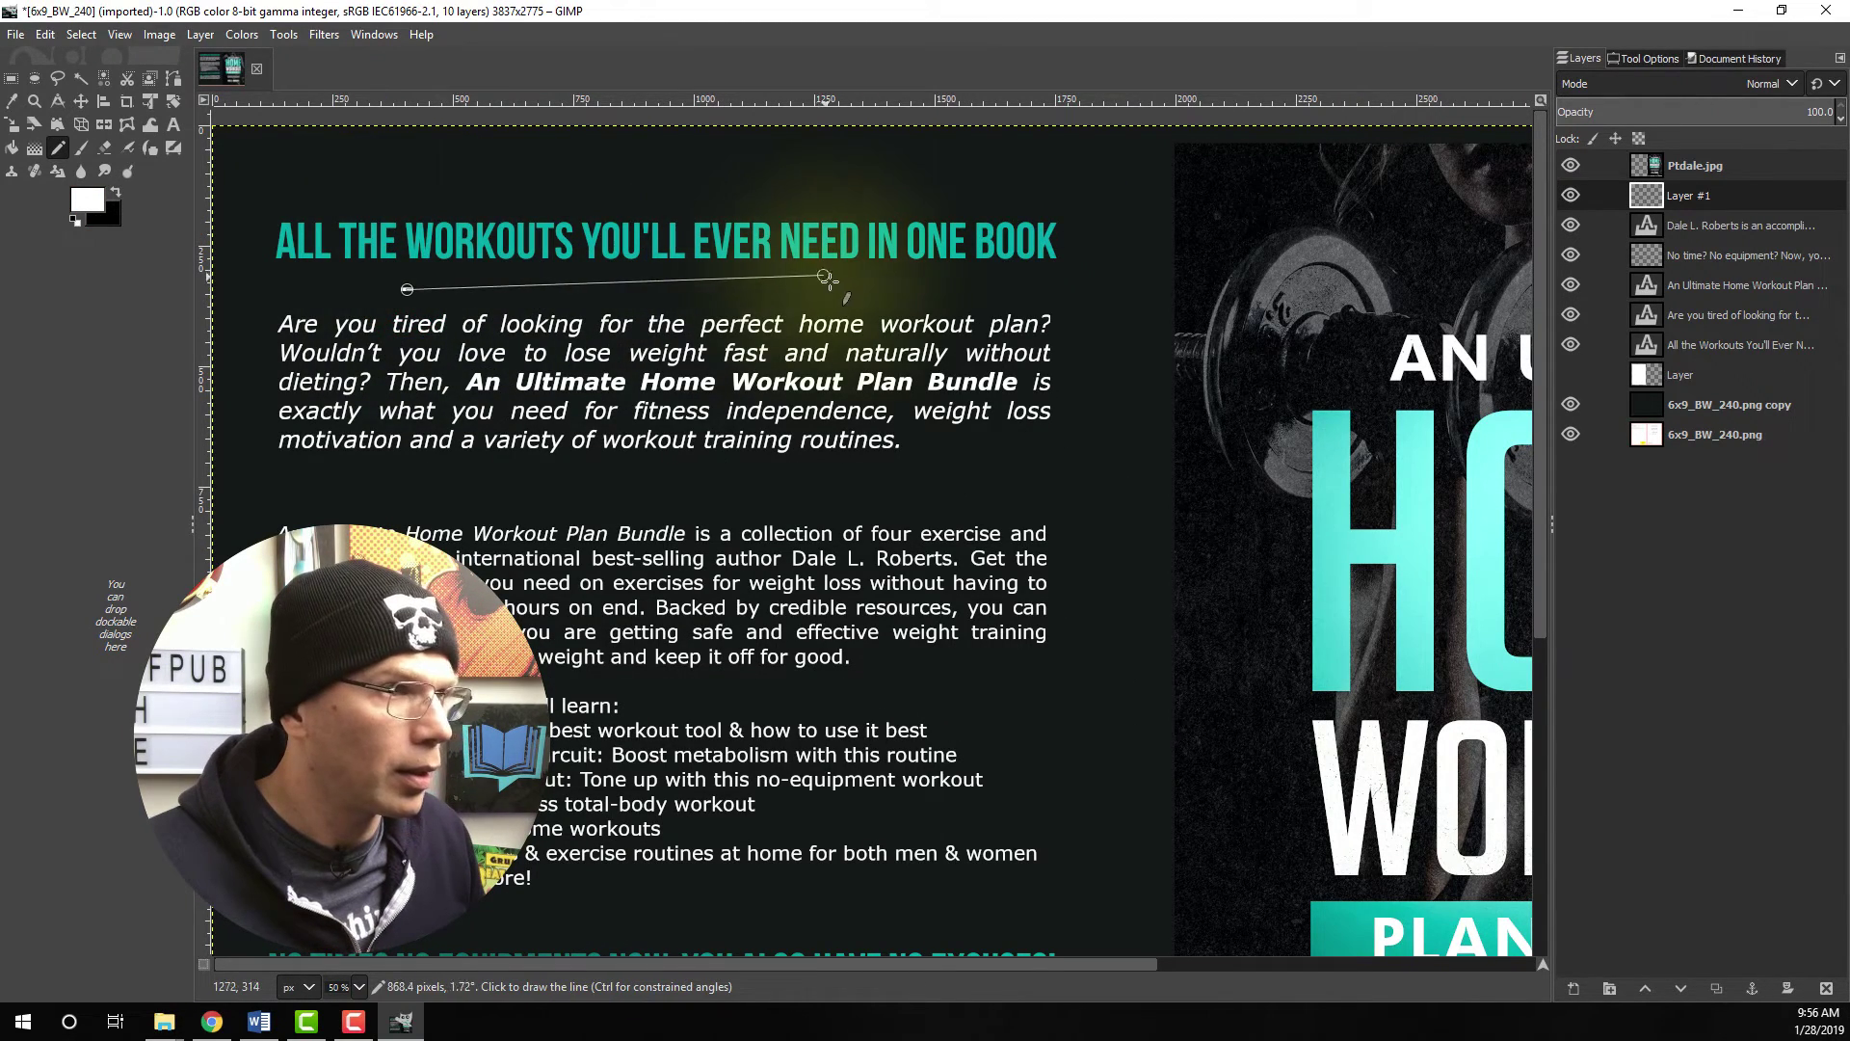
{"action": "left_click", "coordinate": [875, 286], "text": "shift"}
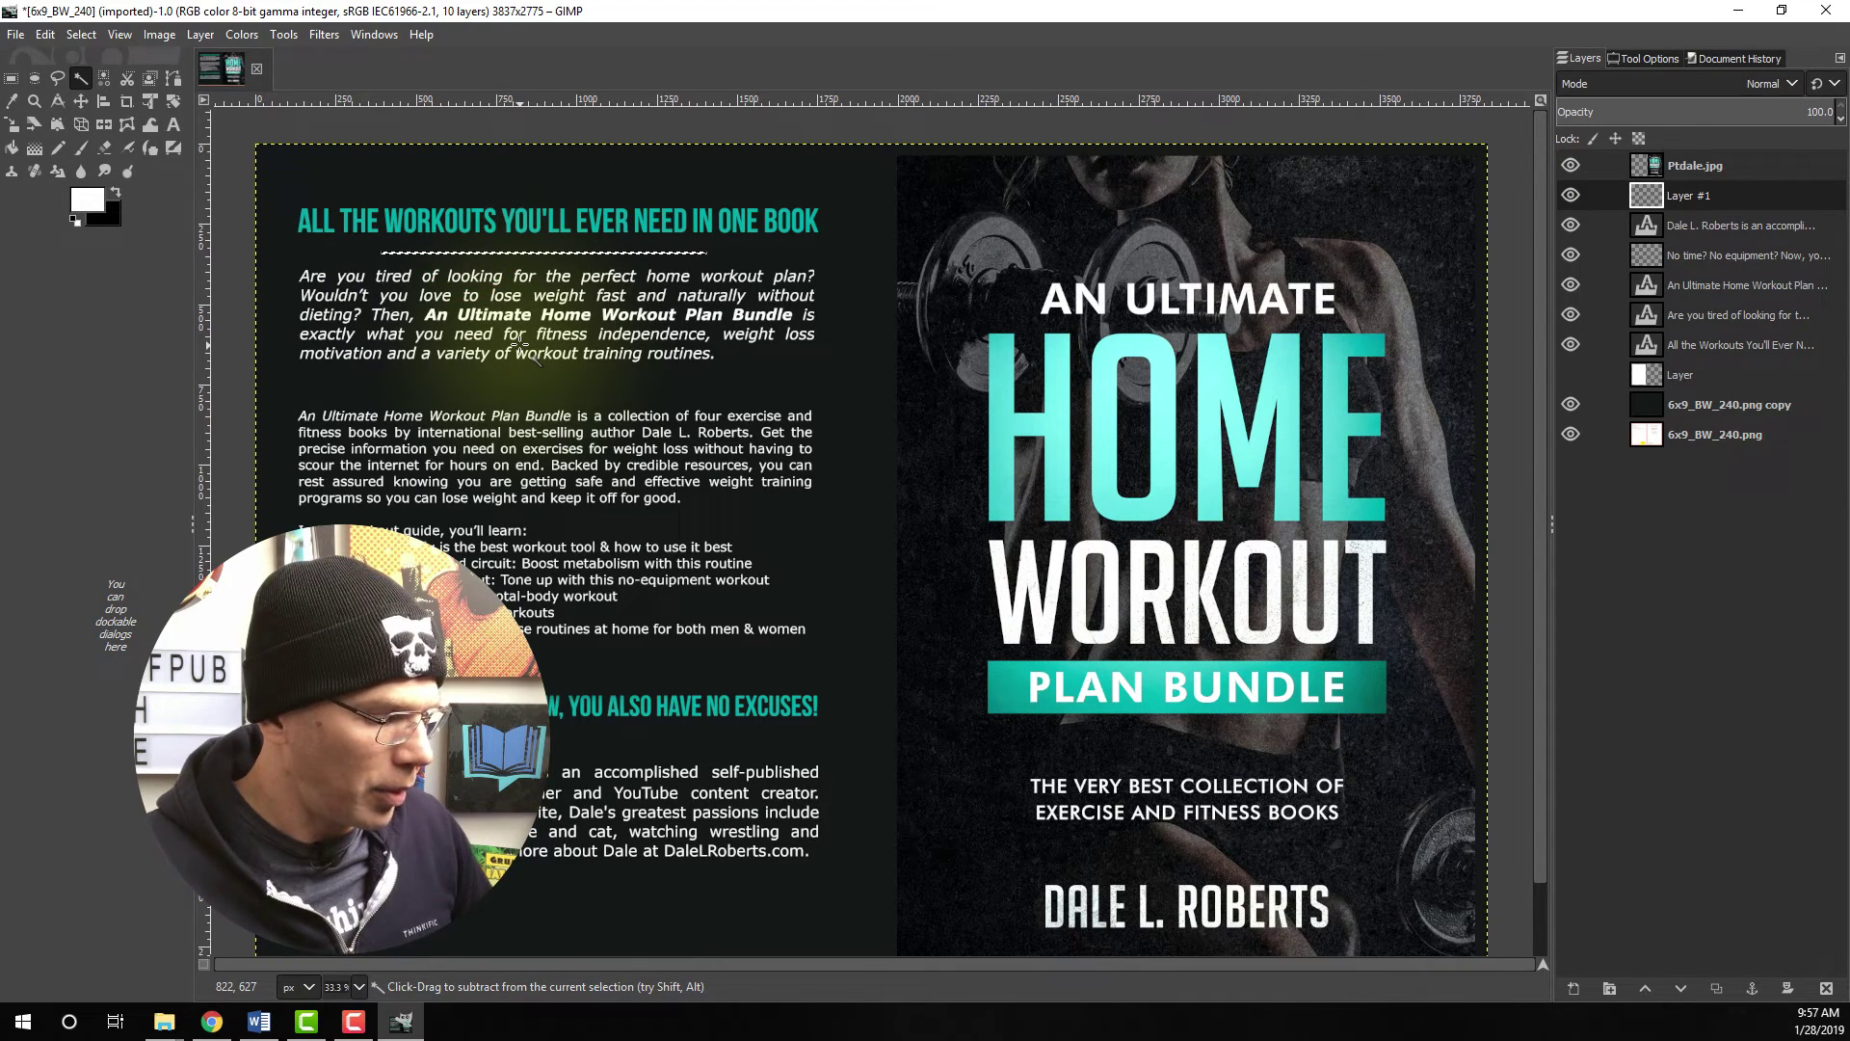
- Copy the white divider line and anchor a pasted copy between the italic paragraph and the book description
{"action": "key", "text": "ctrl+c"}
{"action": "key", "text": "ctrl+v"}
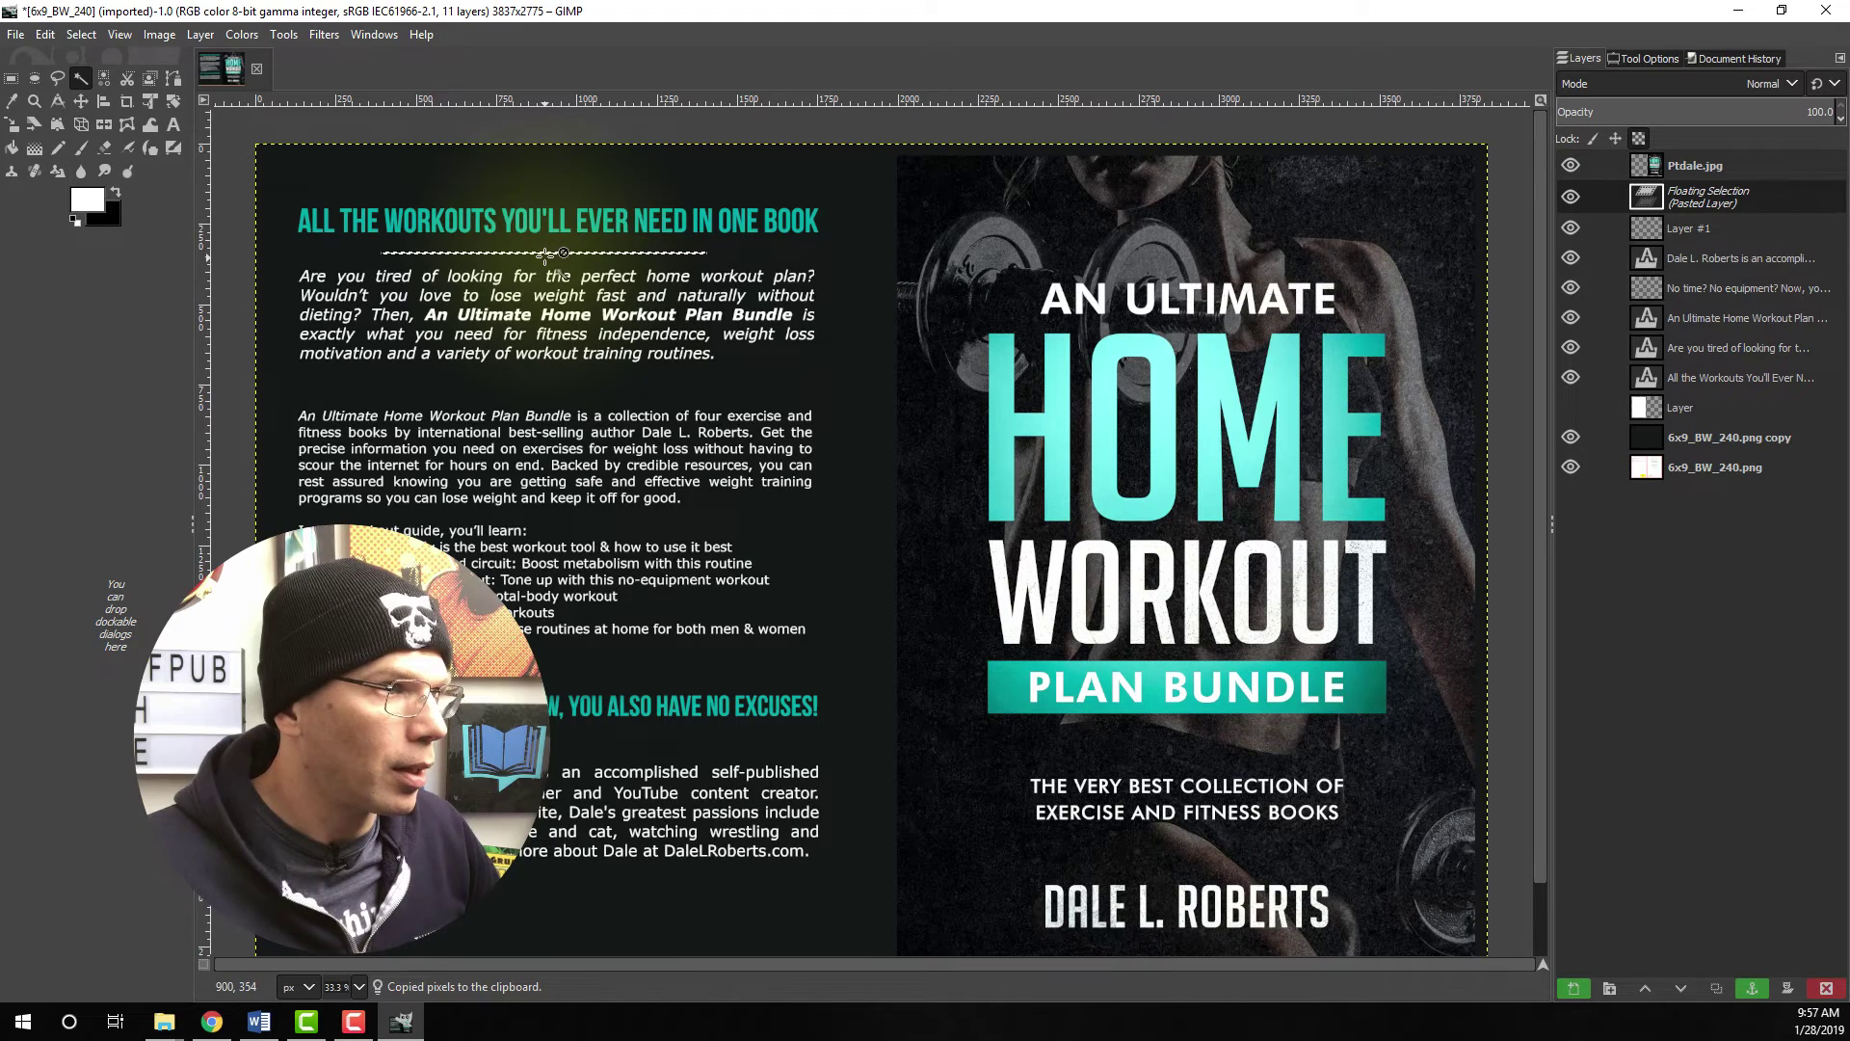
{"action": "scroll", "coordinate": [546, 254], "scroll_direction": "up", "scroll_amount": 1, "text": "ctrl"}
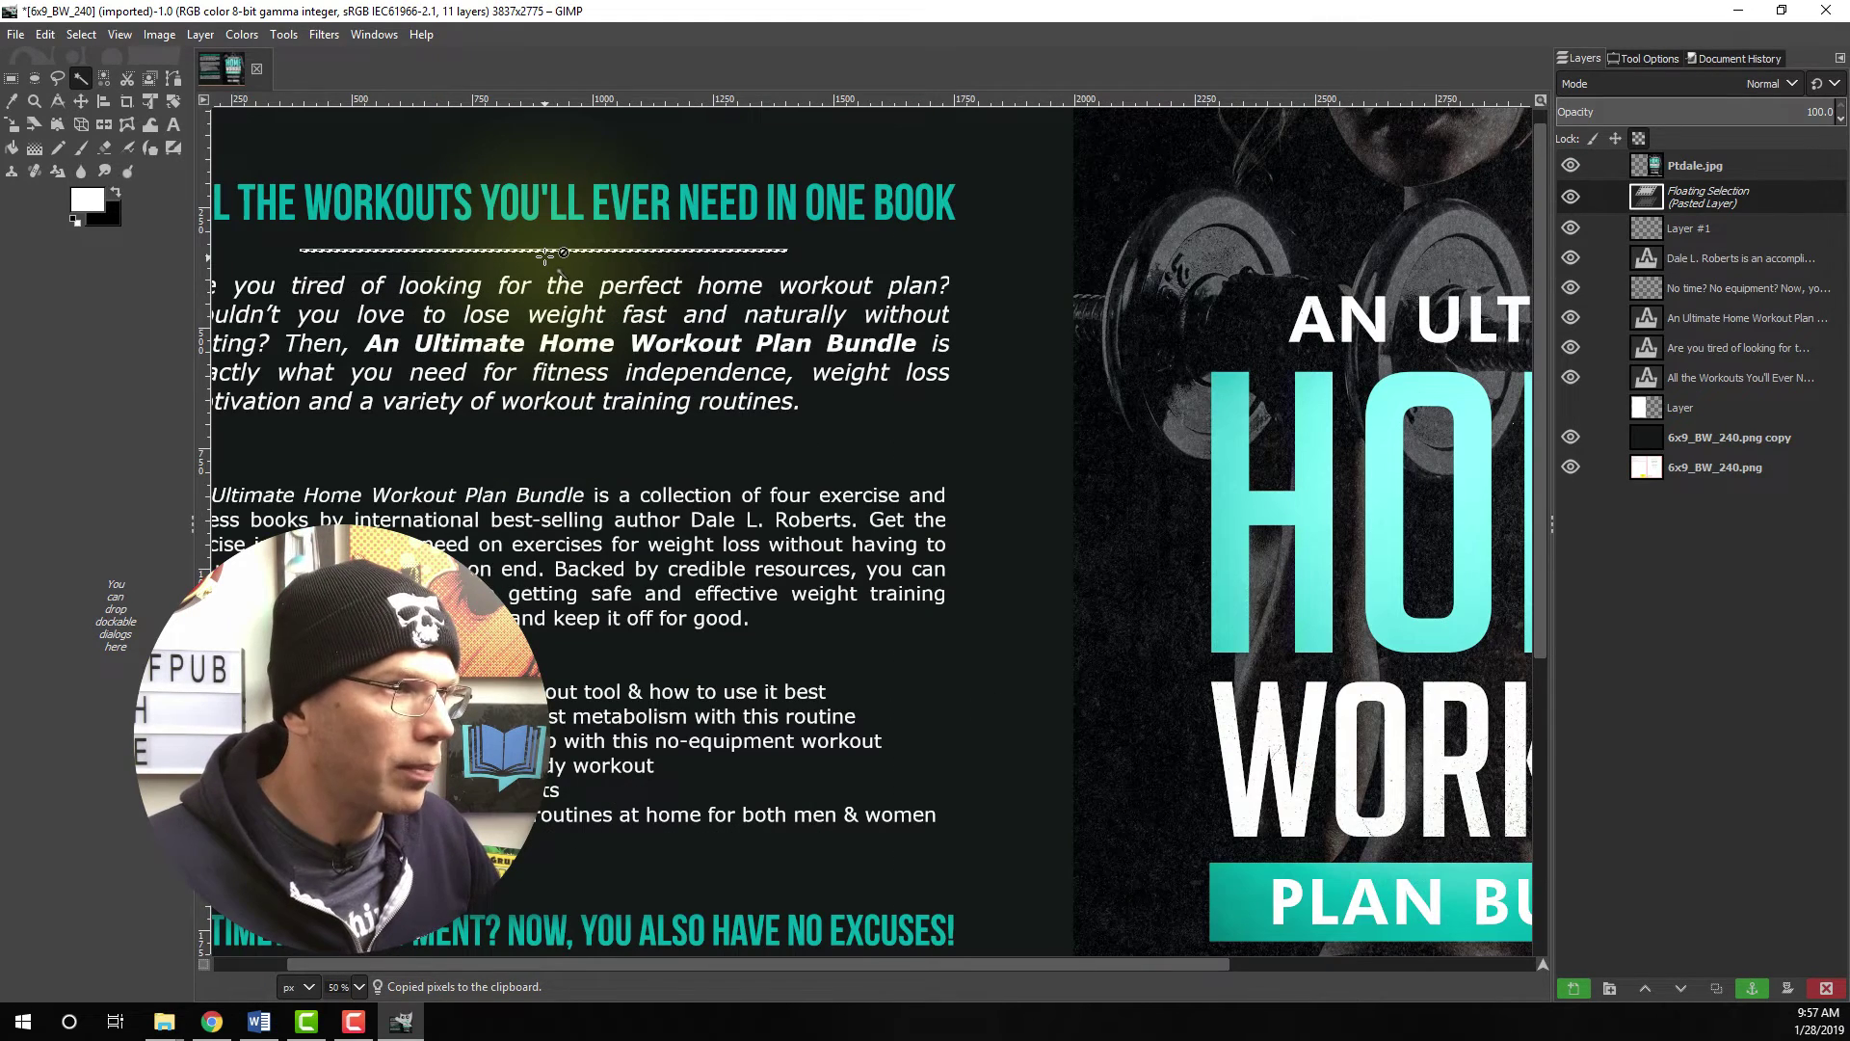
{"action": "left_click_drag", "start_coordinate": [545, 253], "coordinate": [560, 448]}
{"action": "left_click", "coordinate": [559, 470]}
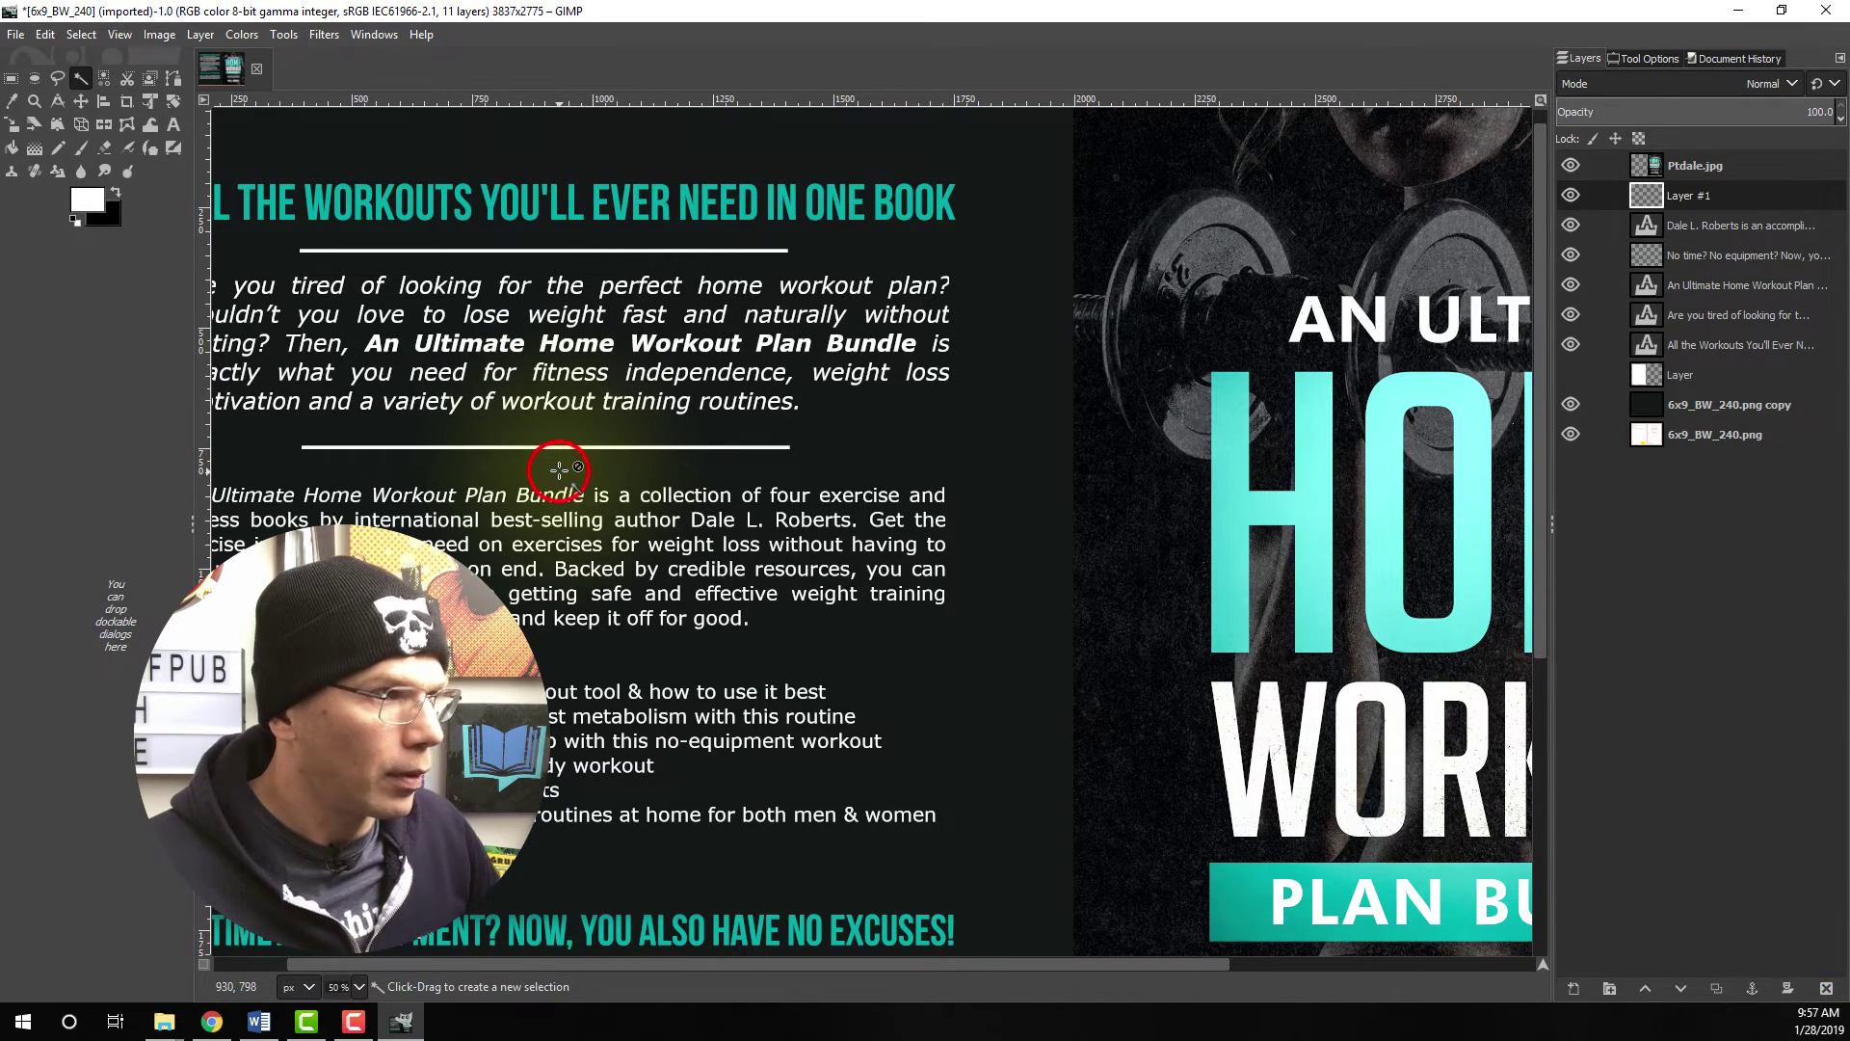
- Paste another copy of the divider line and anchor it between the bullet list and the "No time? No equipment?" tagline
{"action": "key", "text": "minus"}
{"action": "key", "text": "minus"}
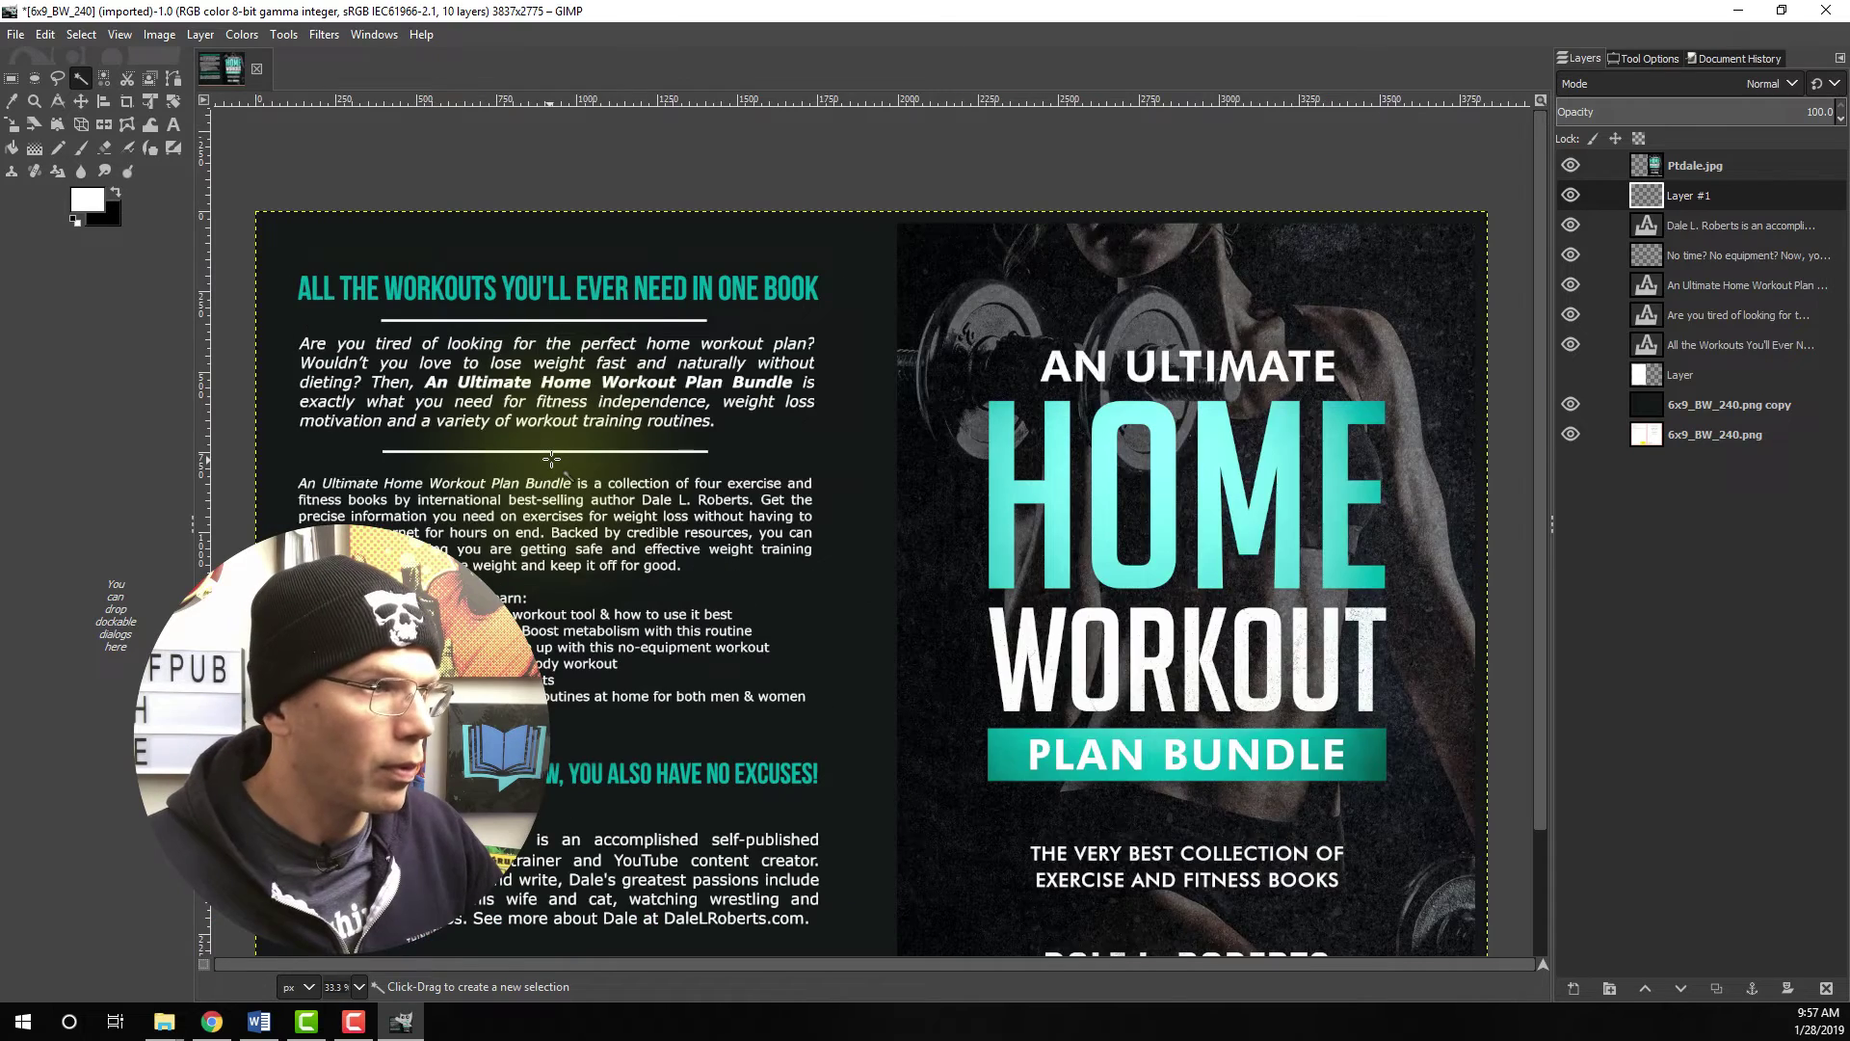
{"action": "key", "text": "m"}
{"action": "key", "text": "ctrl+v"}
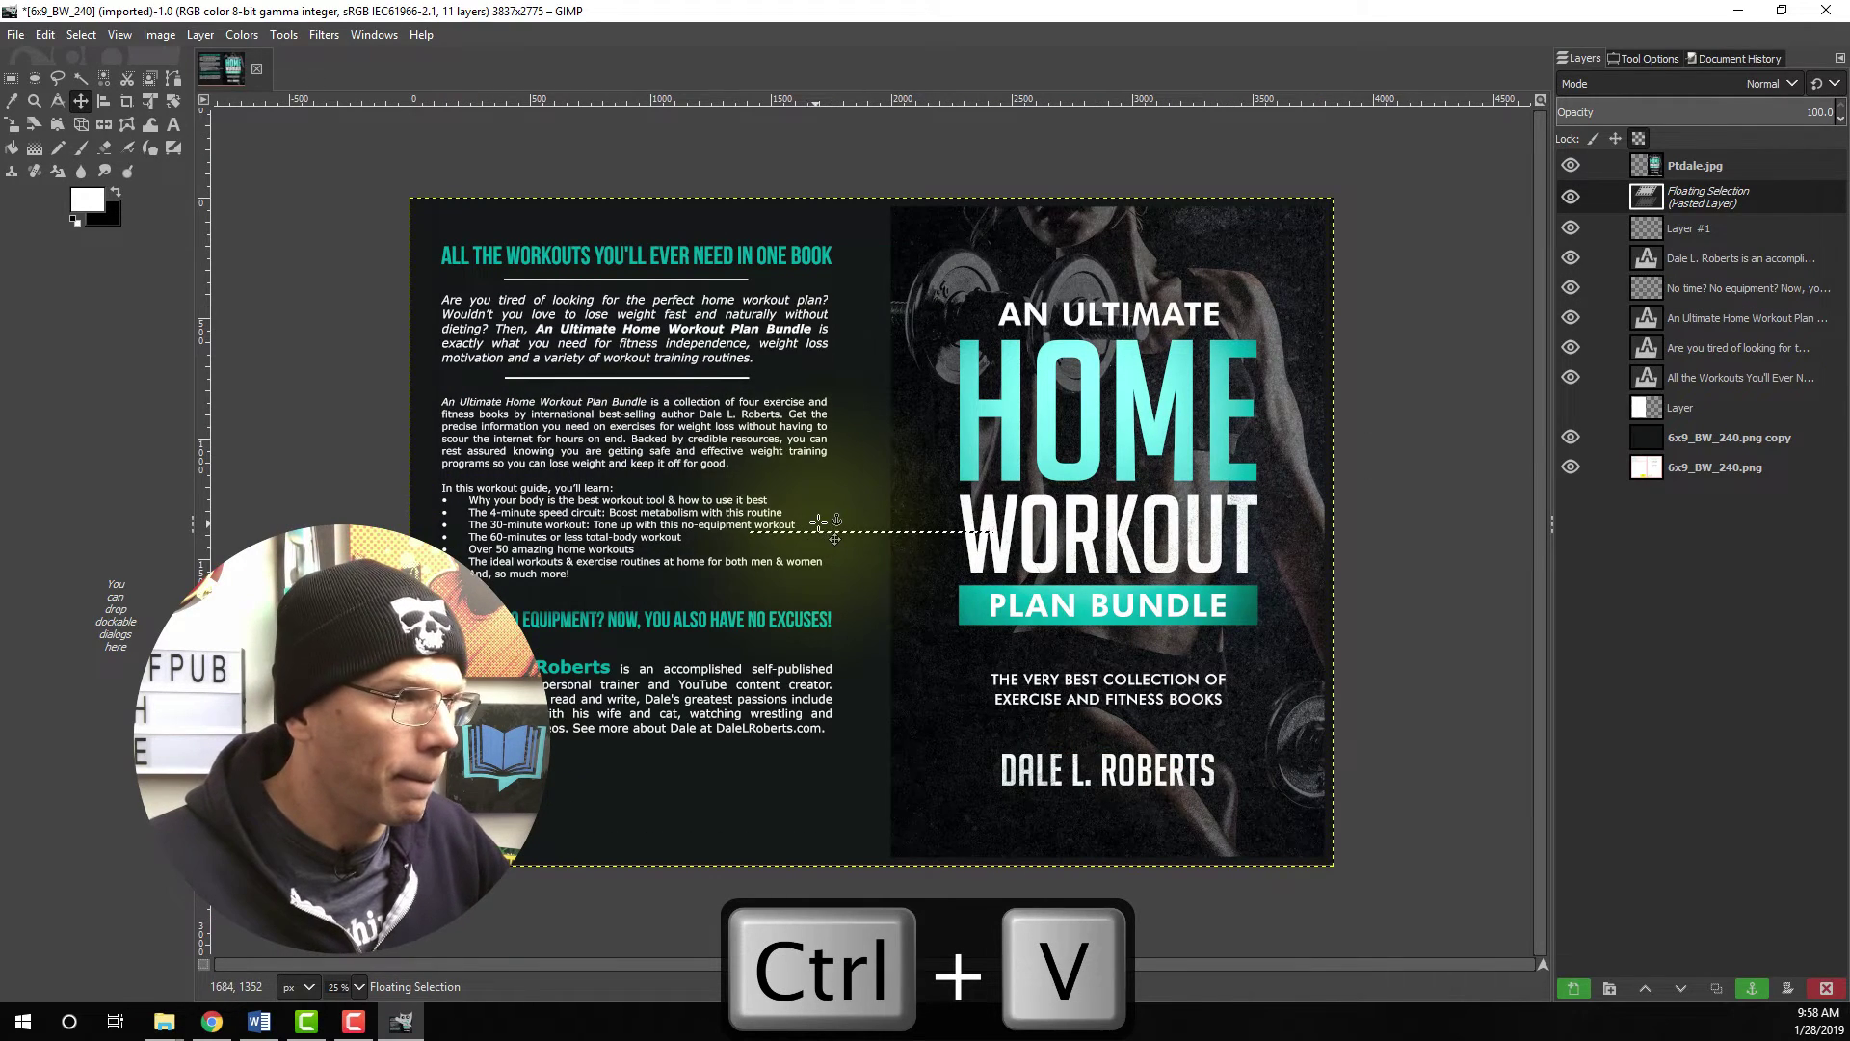
{"action": "left_click_drag", "start_coordinate": [828, 531], "coordinate": [607, 593]}
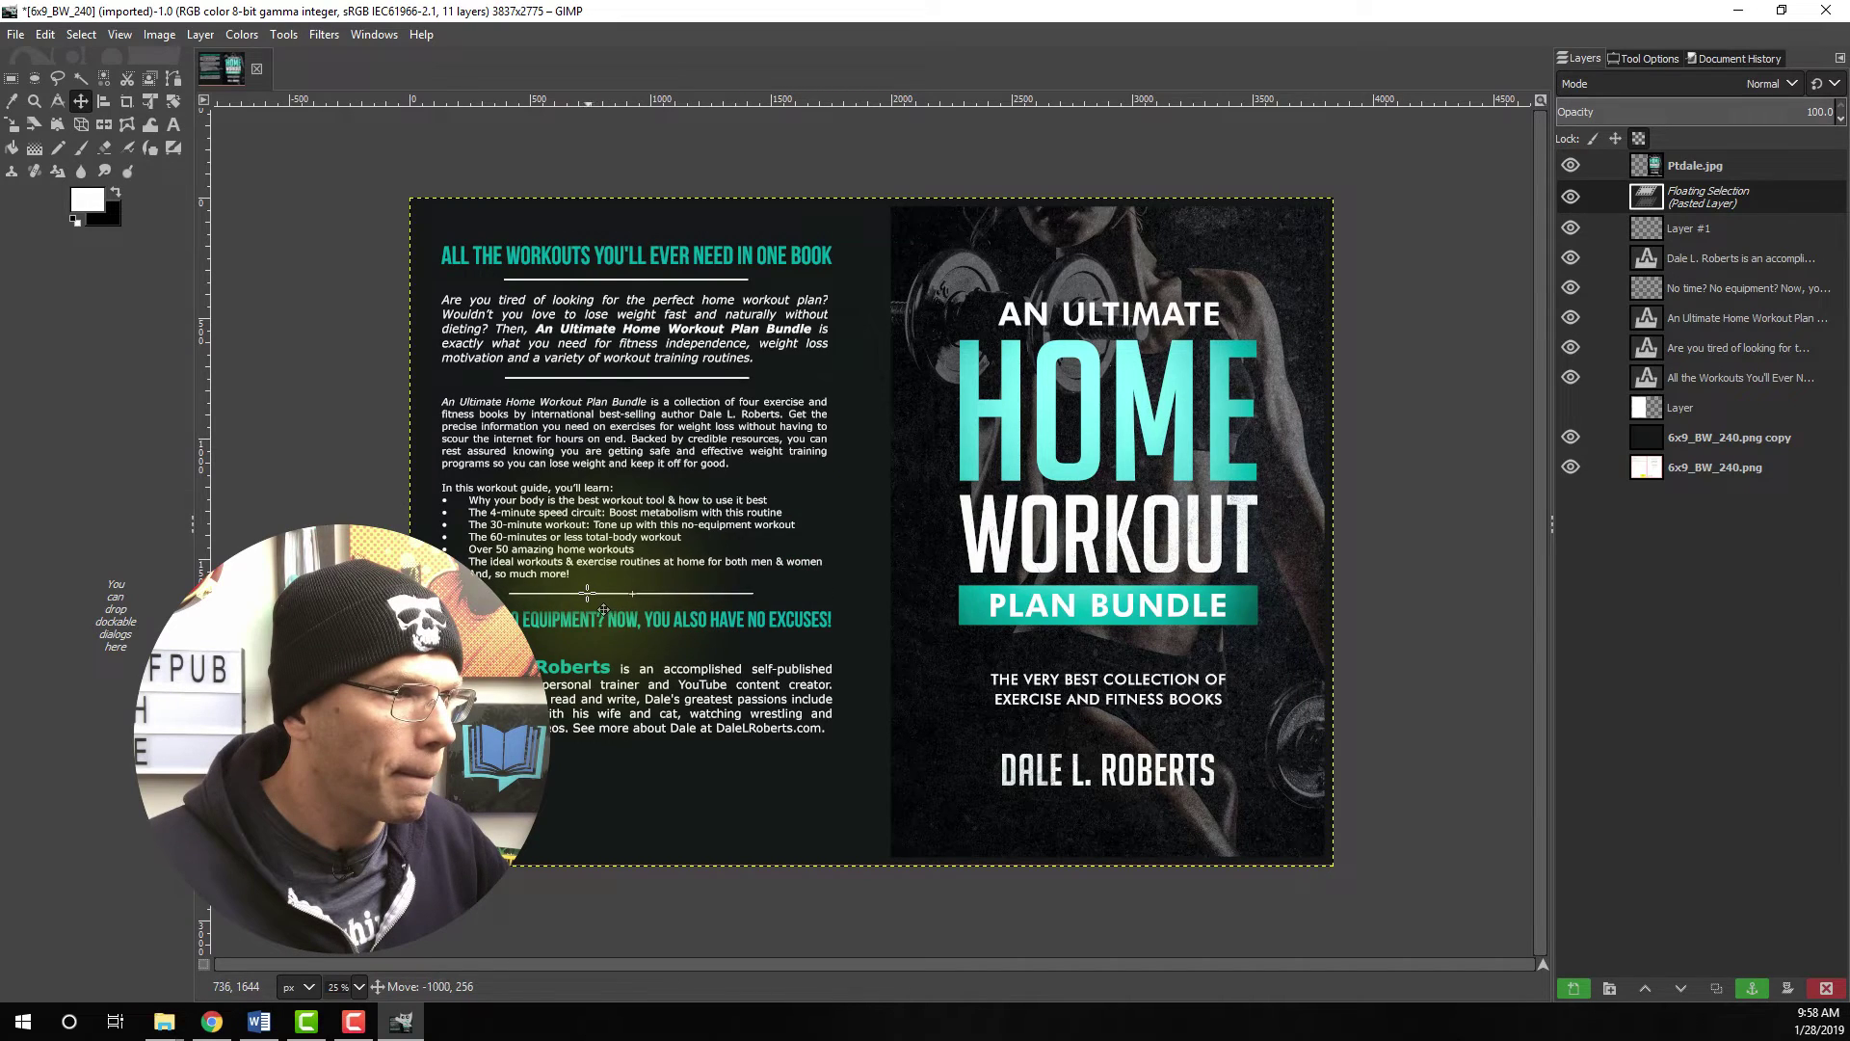
{"action": "left_click", "coordinate": [598, 612]}
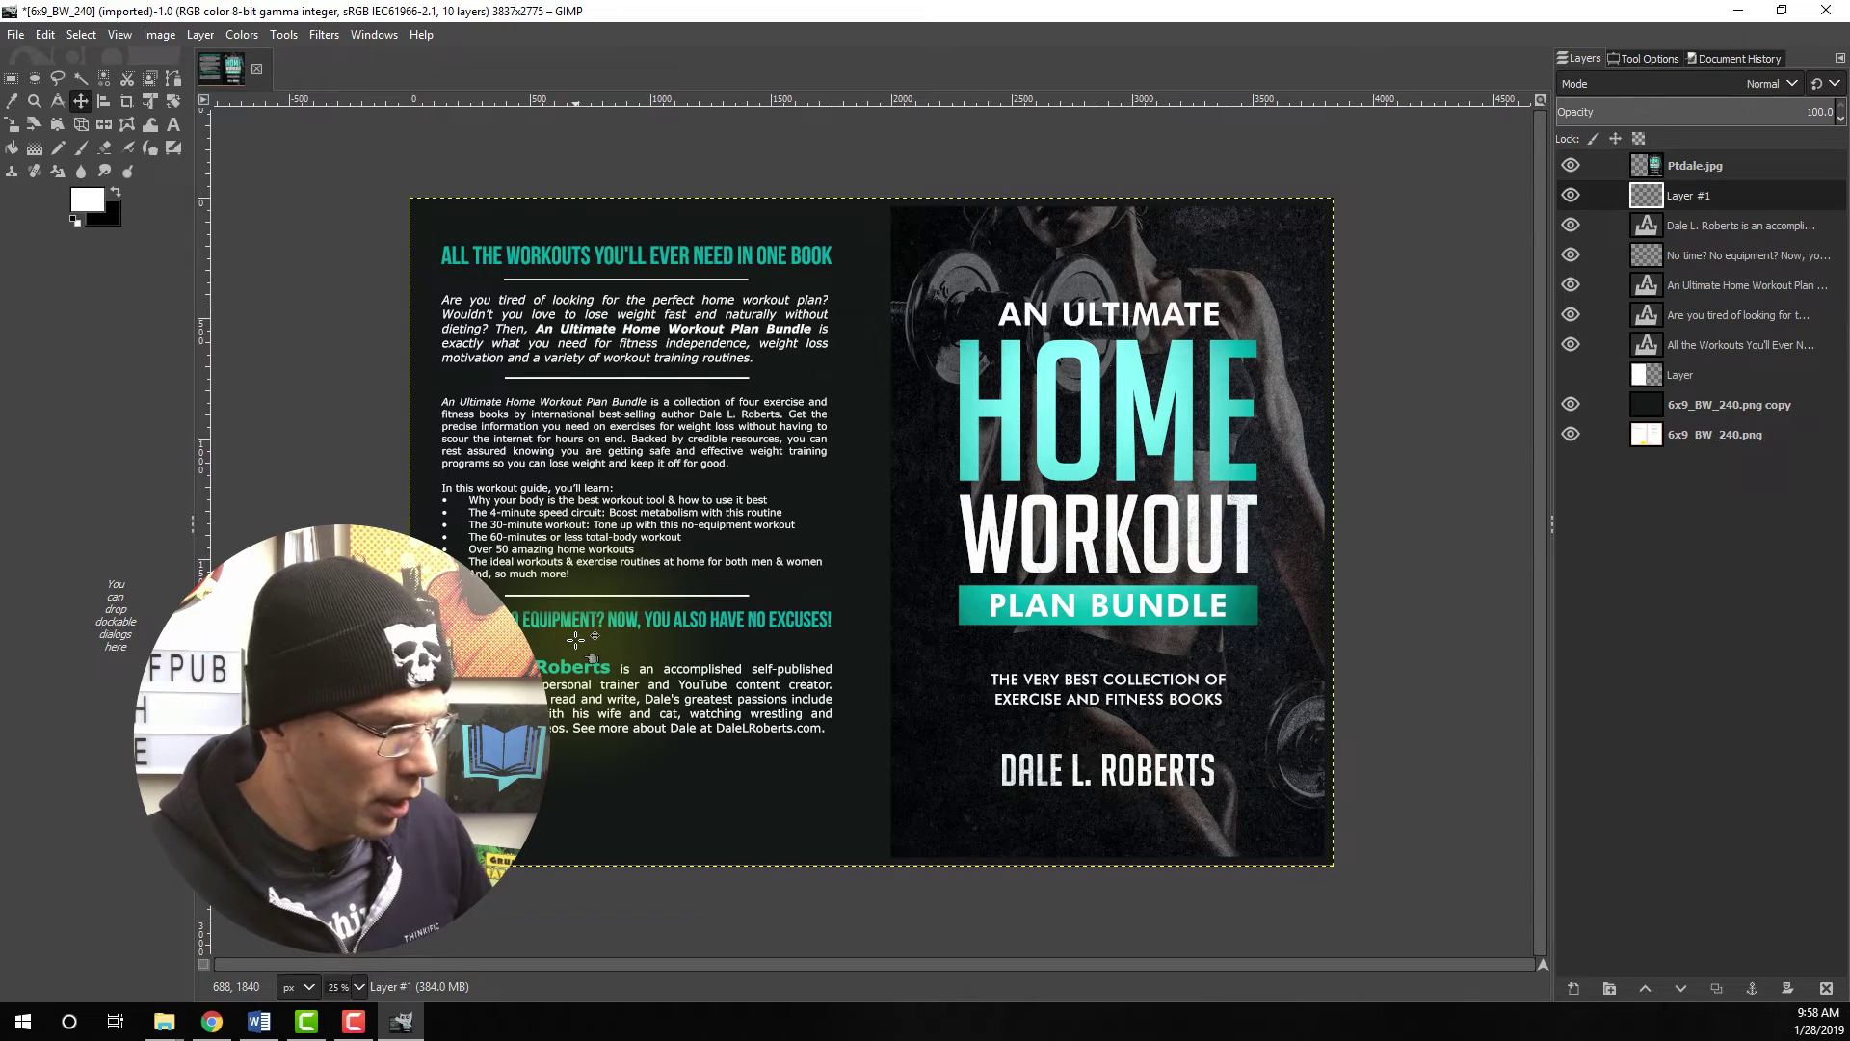
- Paste one more divider line and anchor it between the tagline and the author bio
{"action": "key", "text": "ctrl+v"}
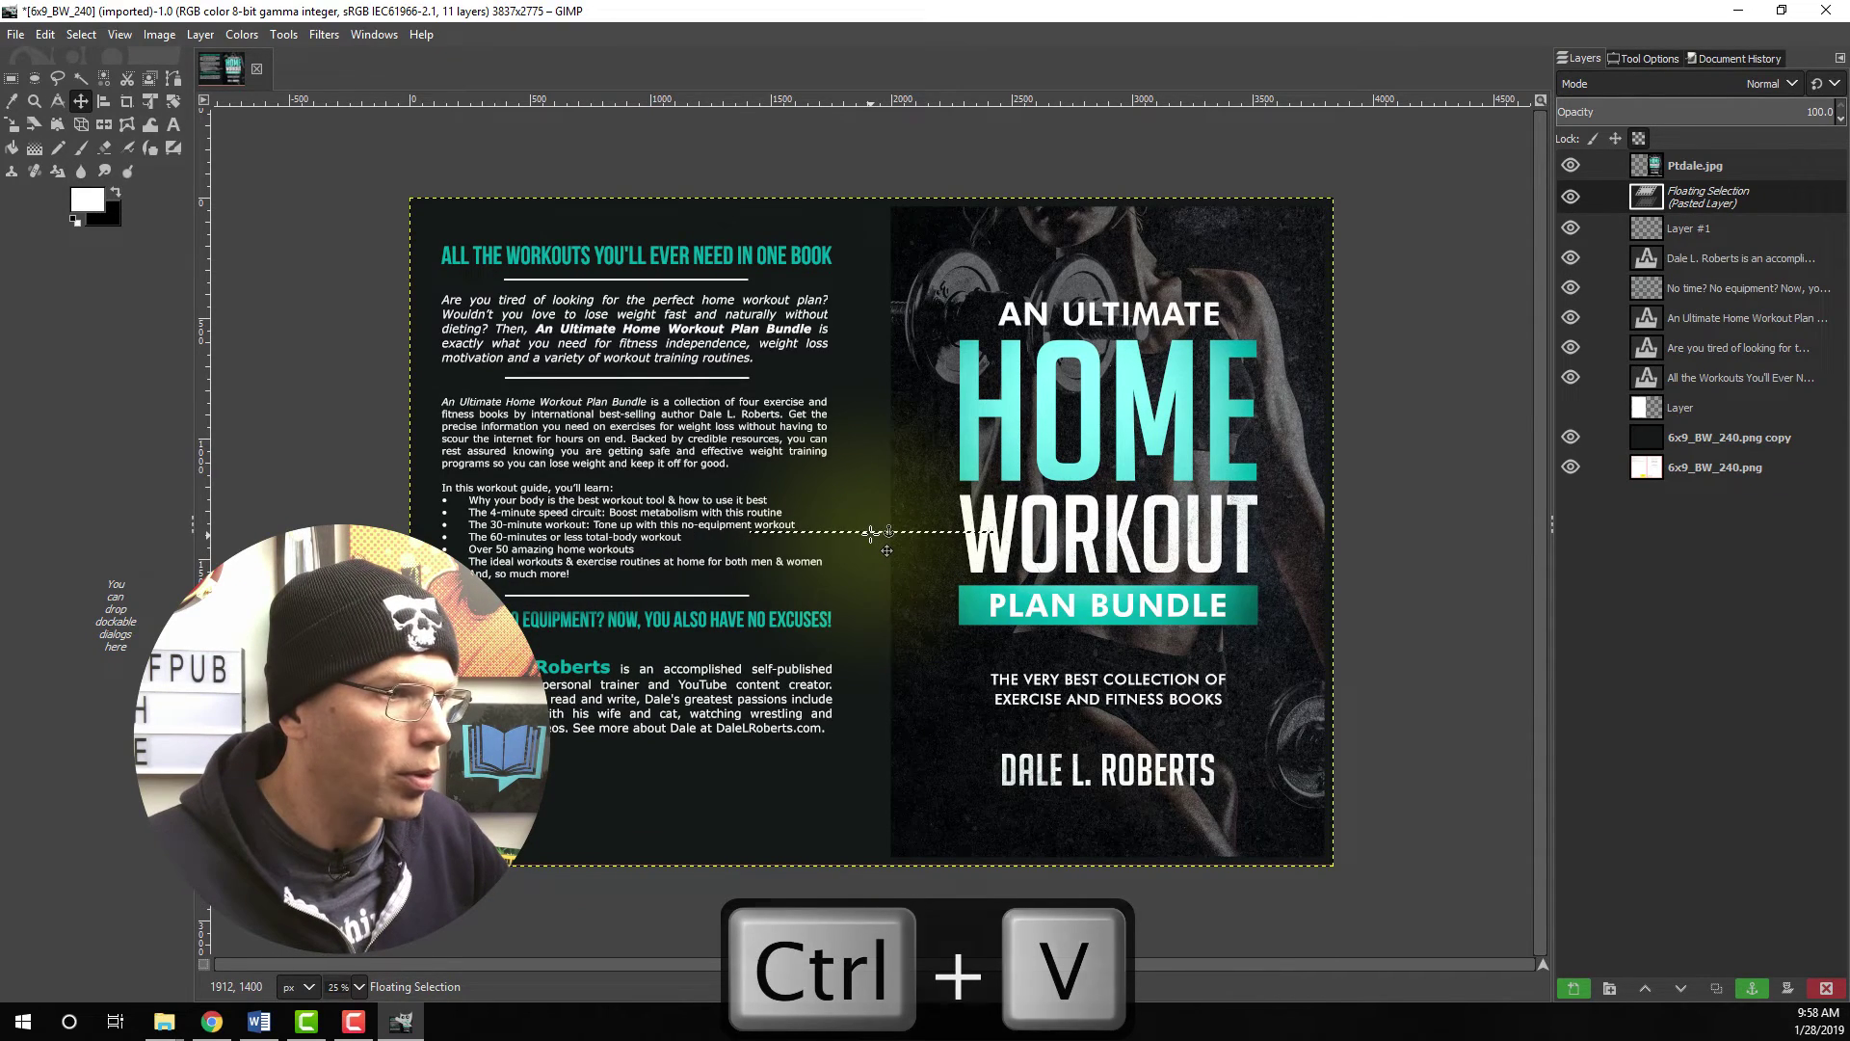
{"action": "left_click_drag", "start_coordinate": [870, 531], "coordinate": [638, 656]}
{"action": "left_click", "coordinate": [638, 655]}
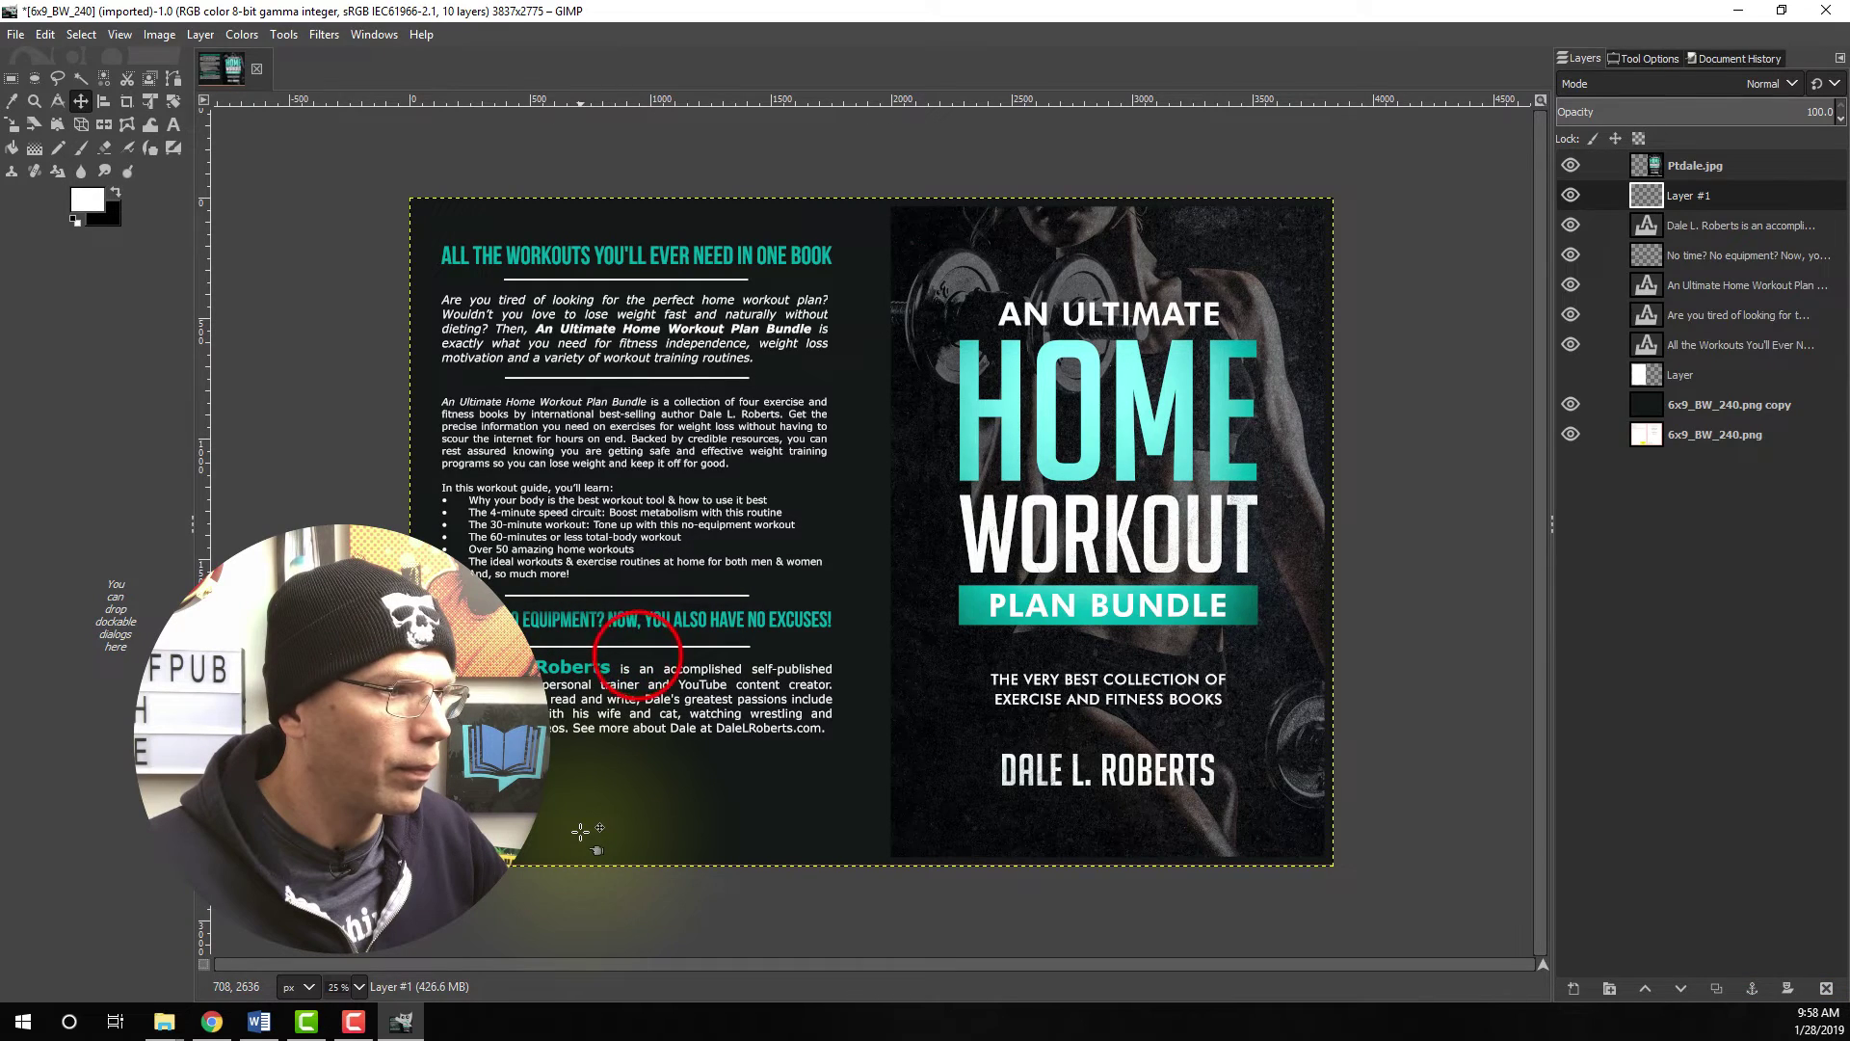
- Hide the dark background copy and convert the author bio layer's alpha to a selection
{"action": "left_click", "coordinate": [1571, 404]}
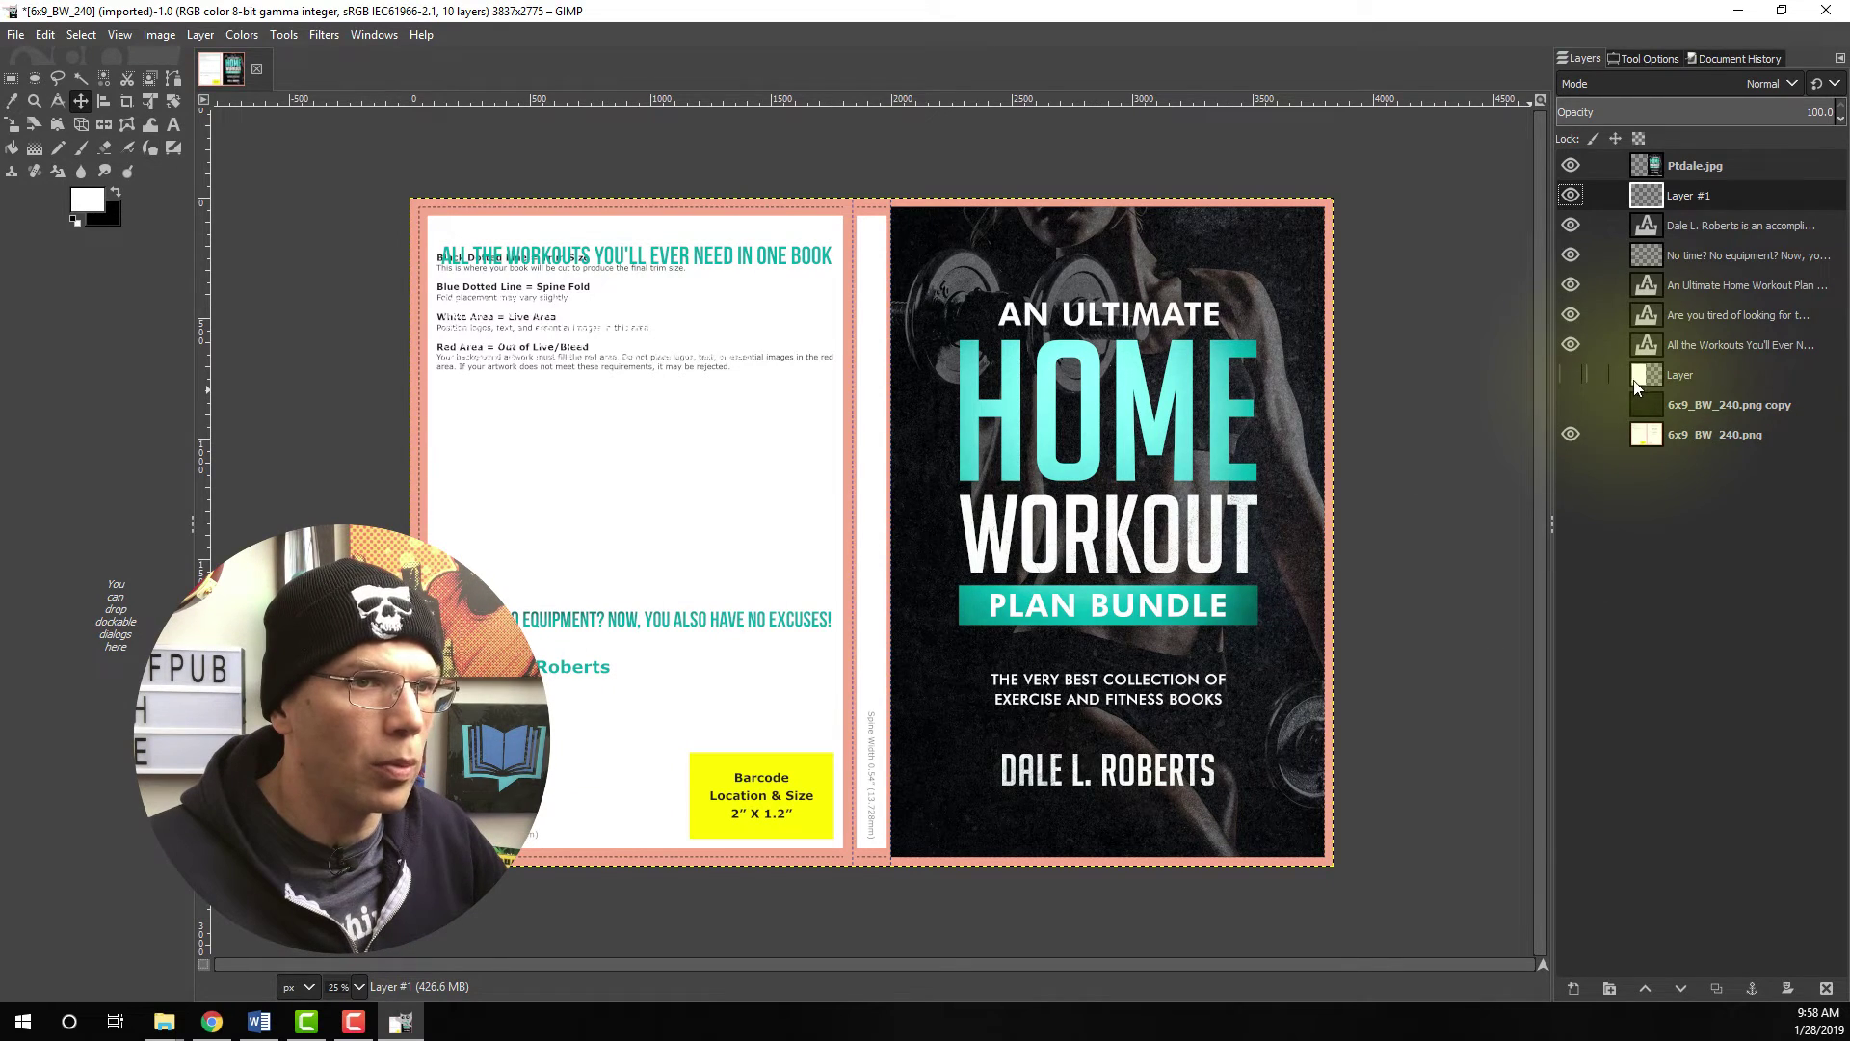
{"action": "right_click", "coordinate": [1652, 228]}
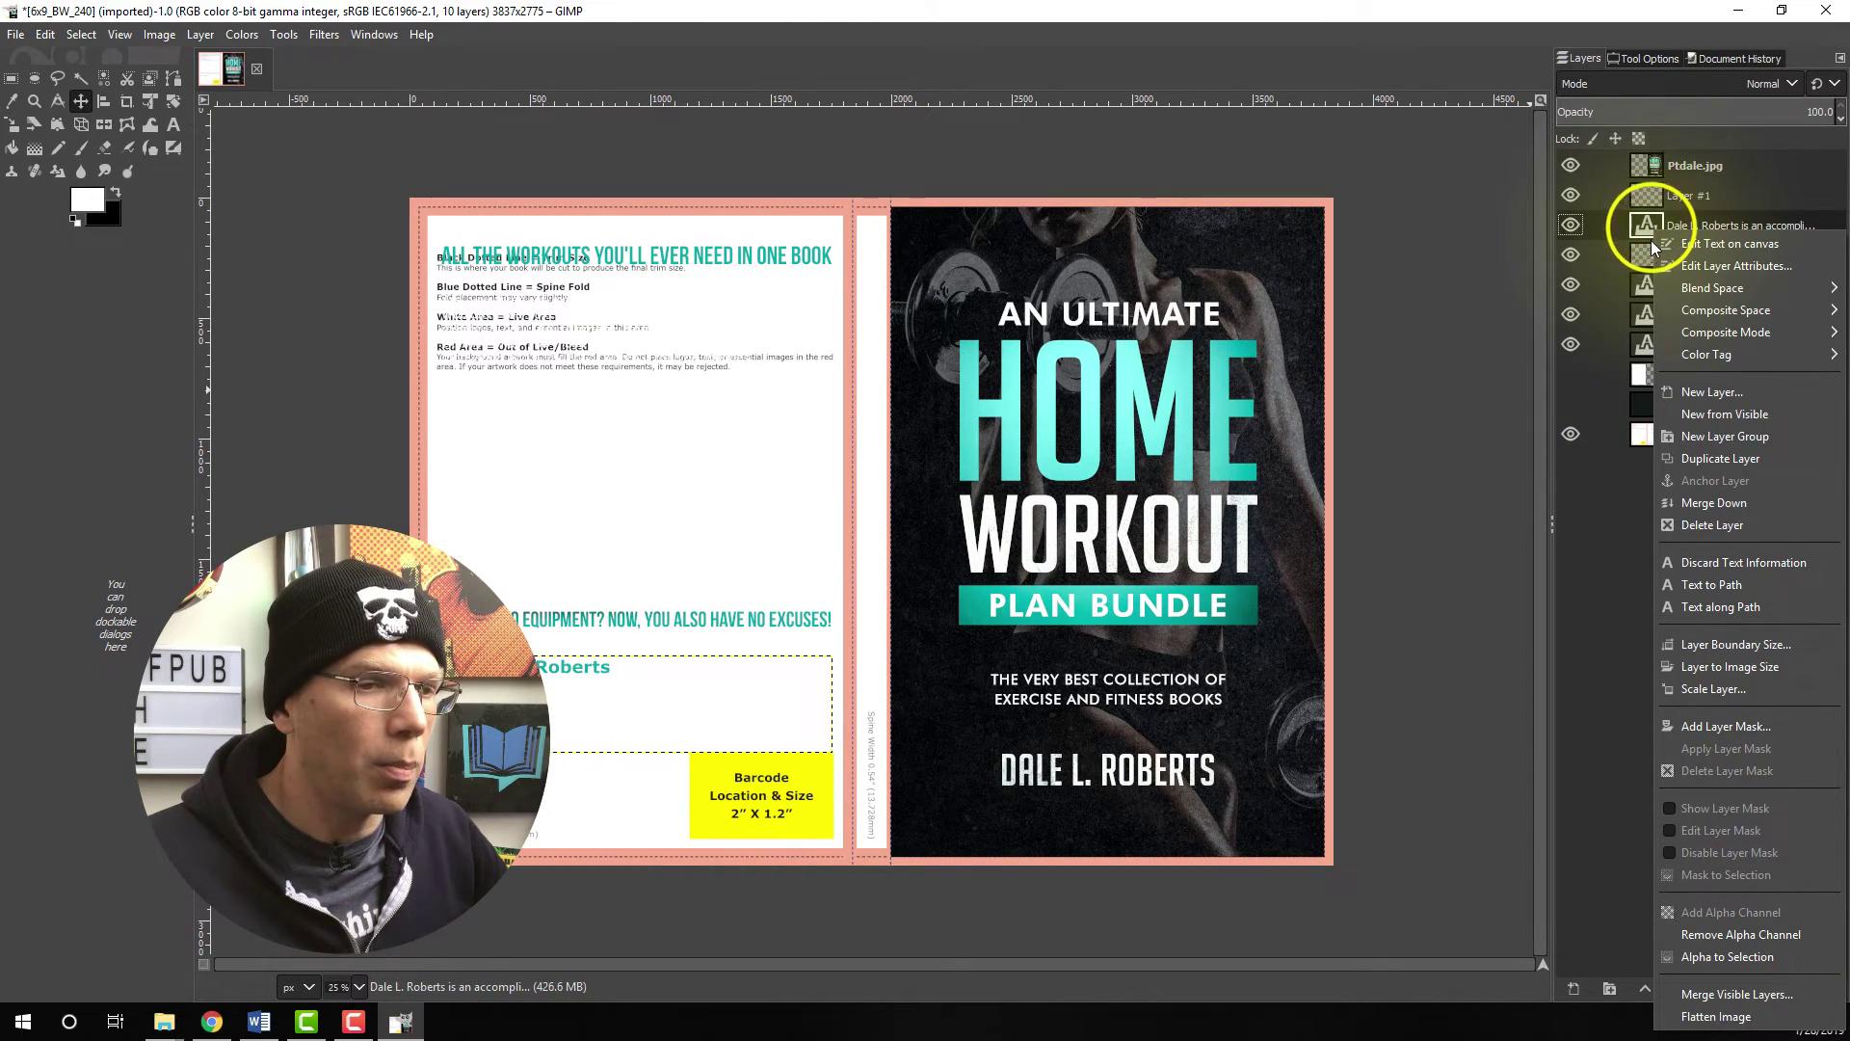
{"action": "left_click", "coordinate": [1726, 956]}
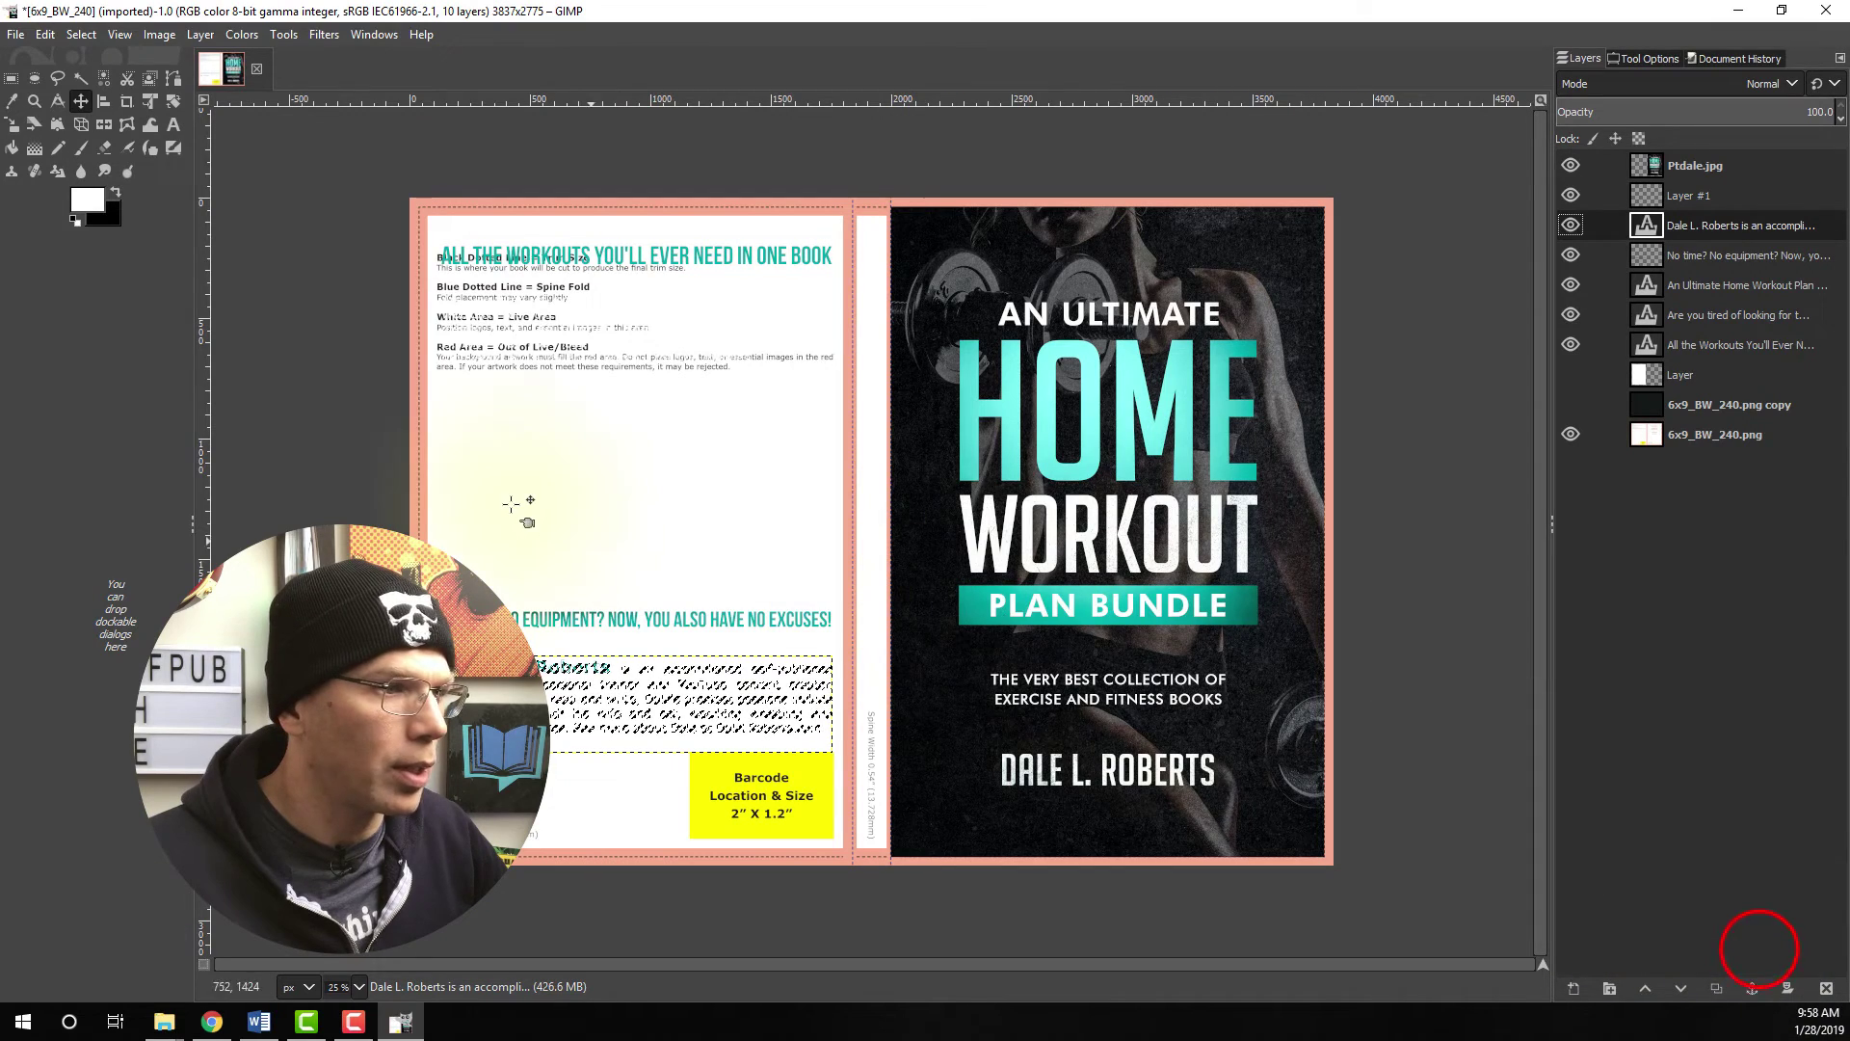
- Move the author bio text slightly down, clear the selection, and show the dark background copy again
{"action": "left_click", "coordinate": [79, 99]}
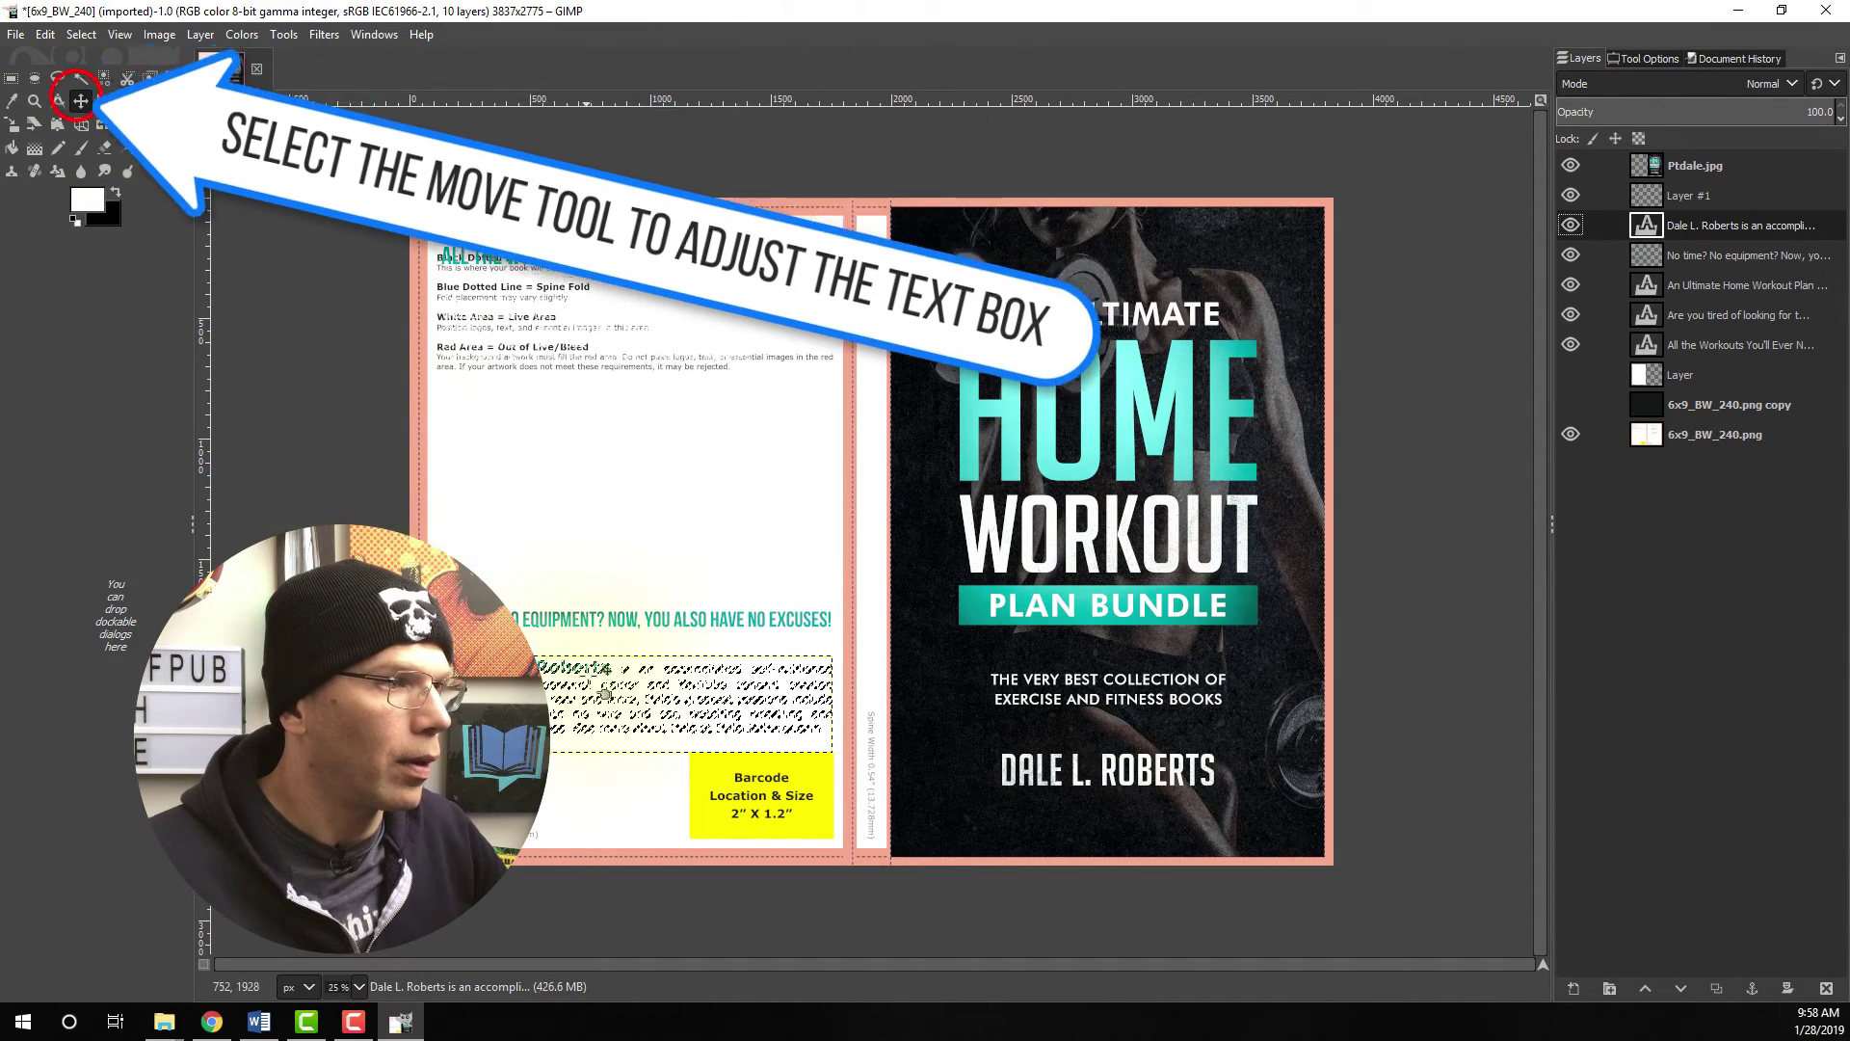
{"action": "left_click_drag", "start_coordinate": [573, 684], "coordinate": [573, 694]}
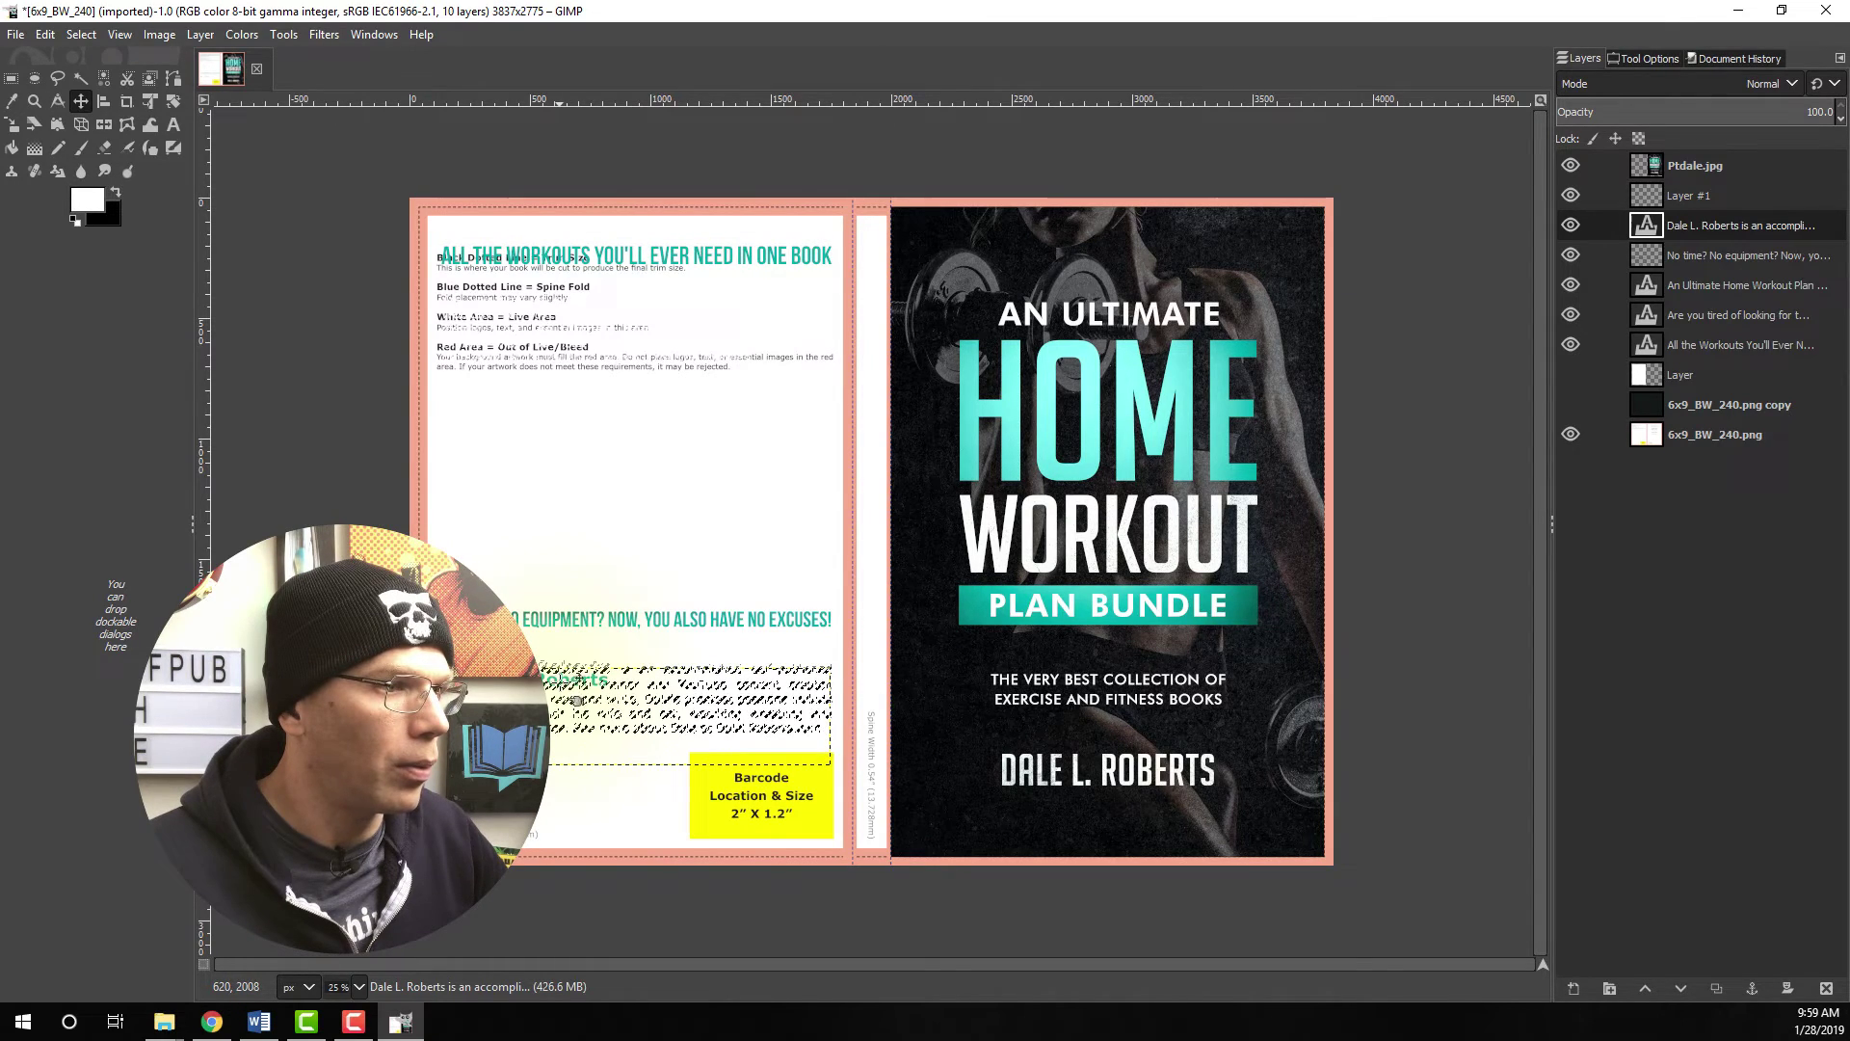
{"action": "key", "text": "ctrl+shift+a"}
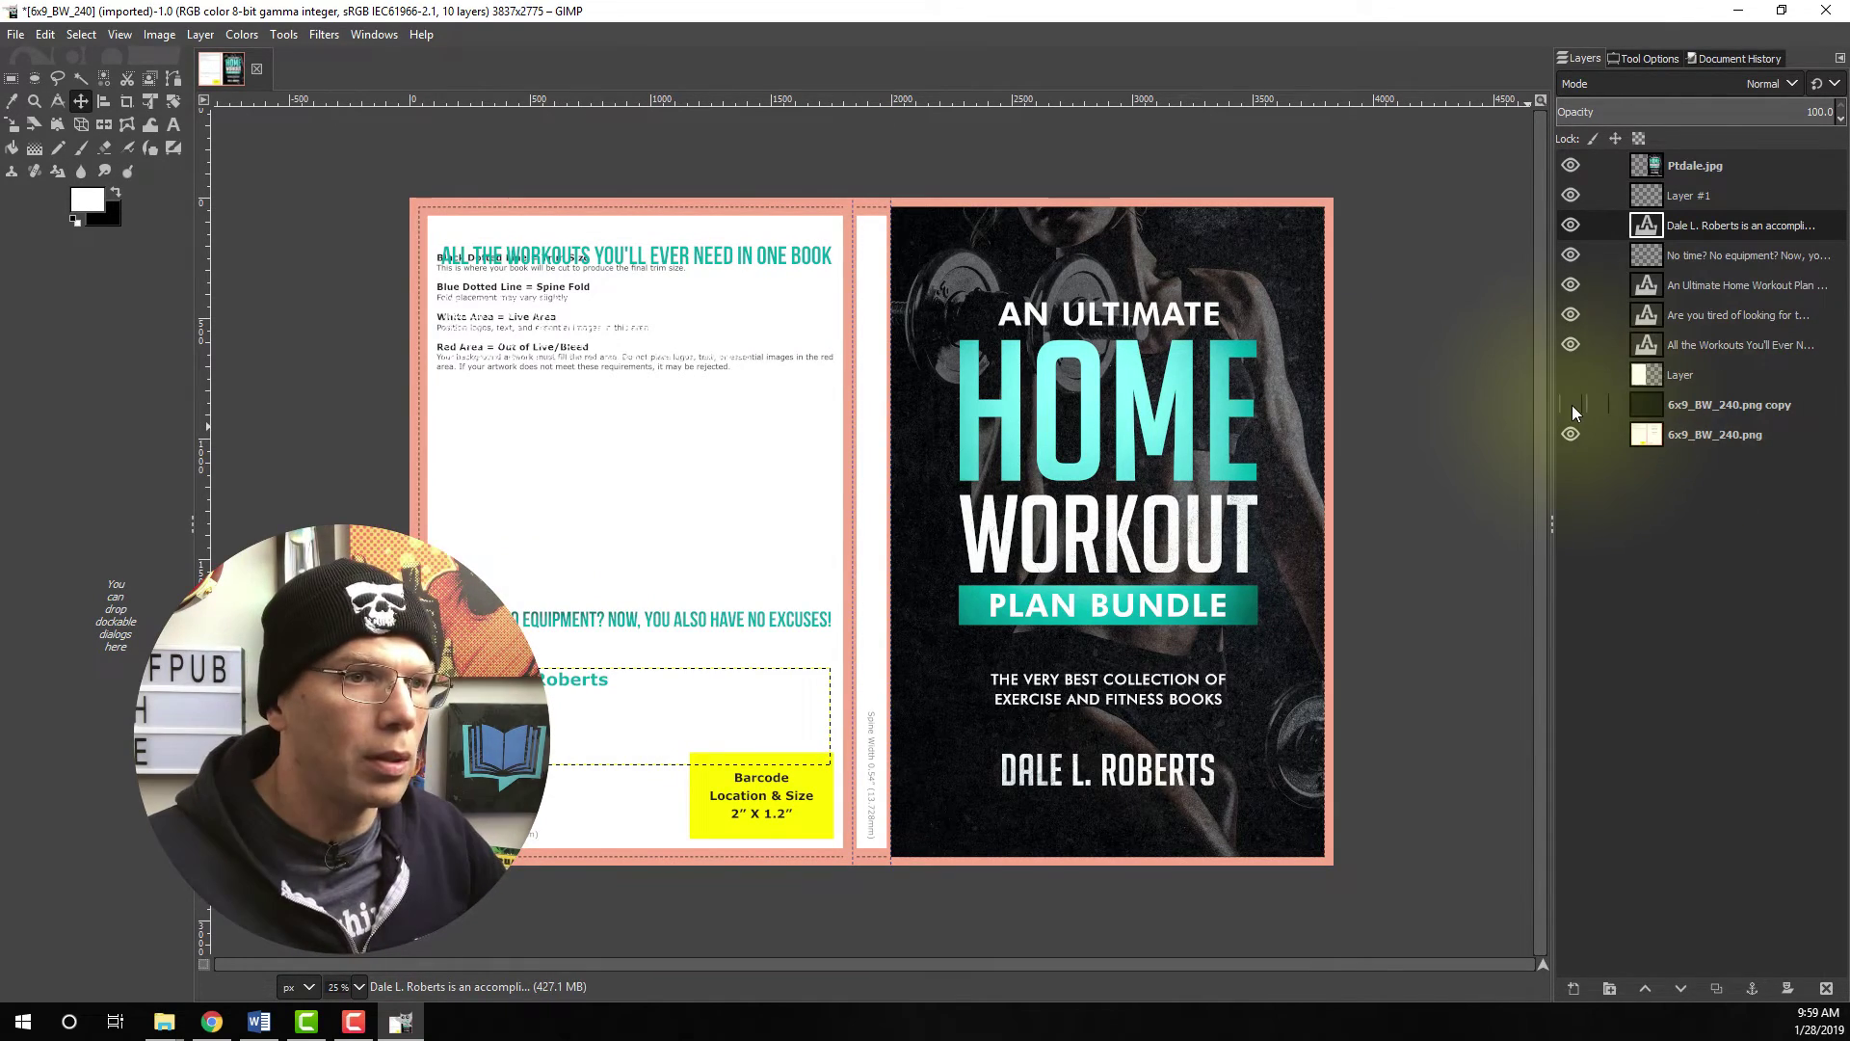
{"action": "left_click", "coordinate": [1571, 405]}
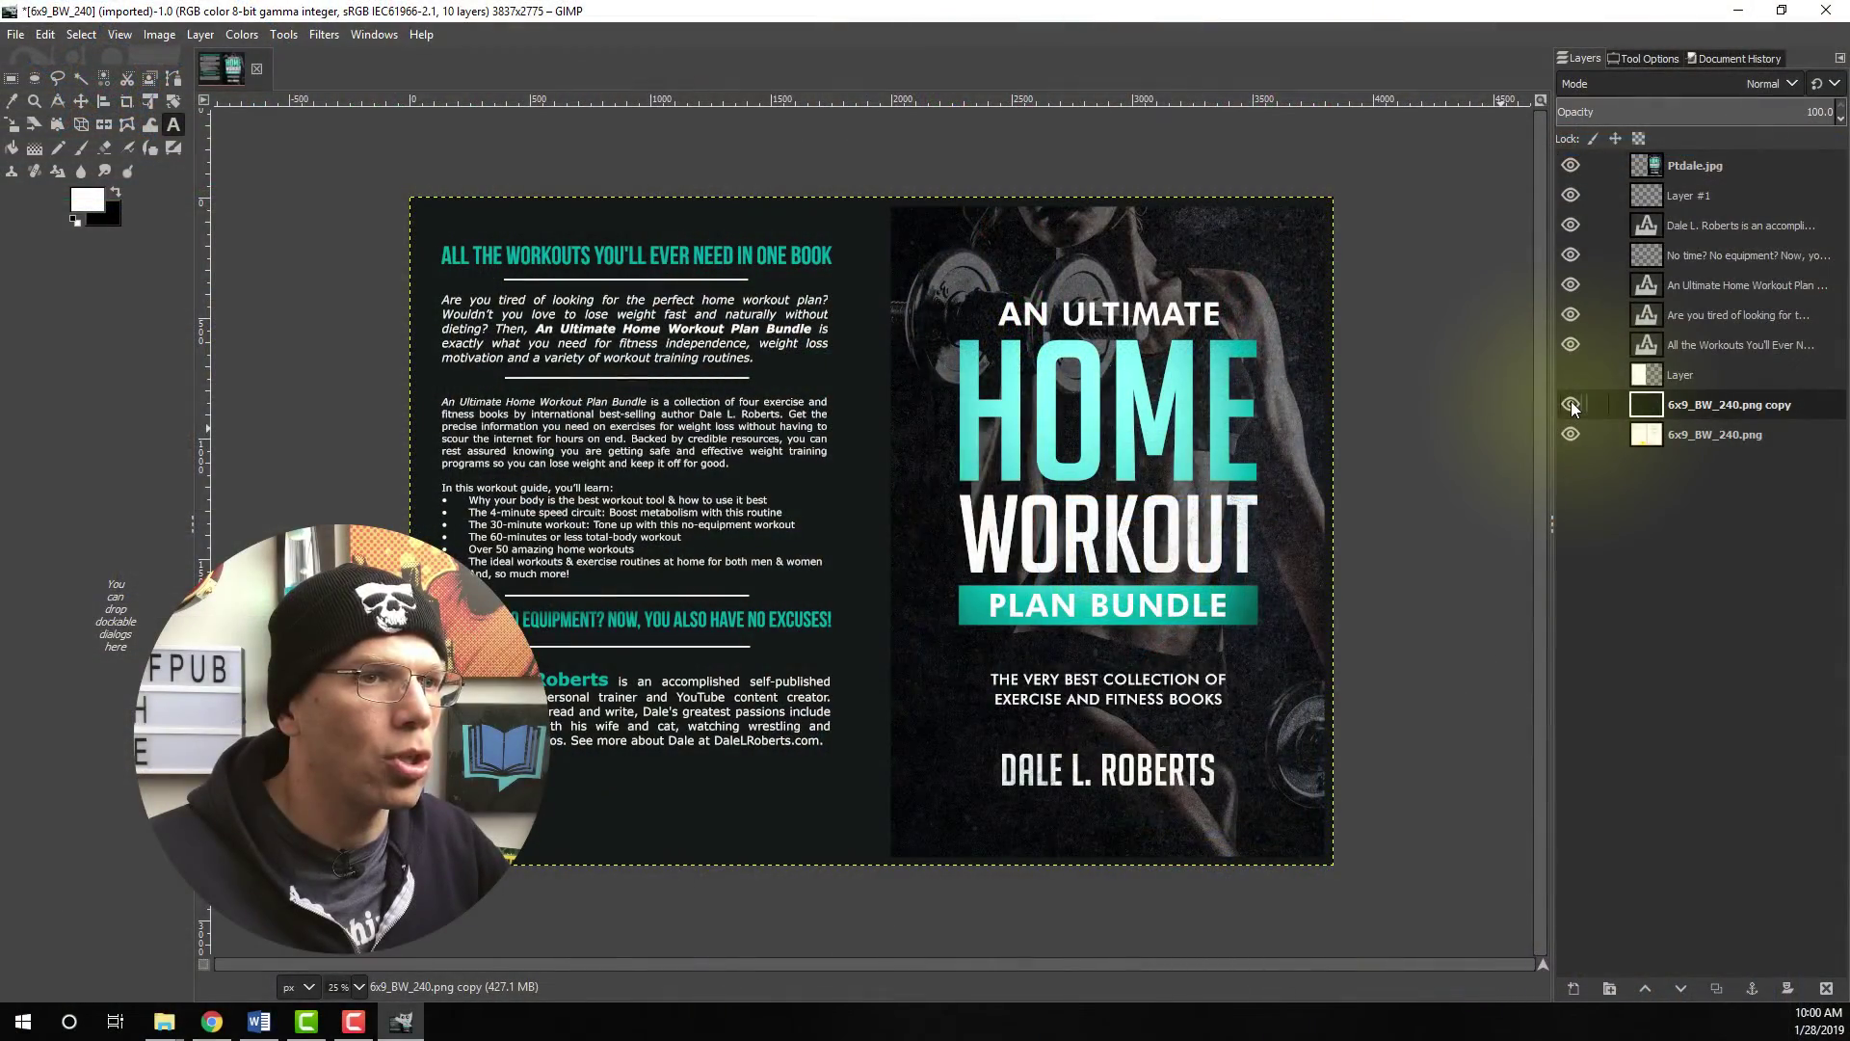
- With the dark background copy hidden, duplicate the back-cover headline layer and move the duplicate onto the front cover below its subtitle
{"action": "left_click", "coordinate": [1571, 405]}
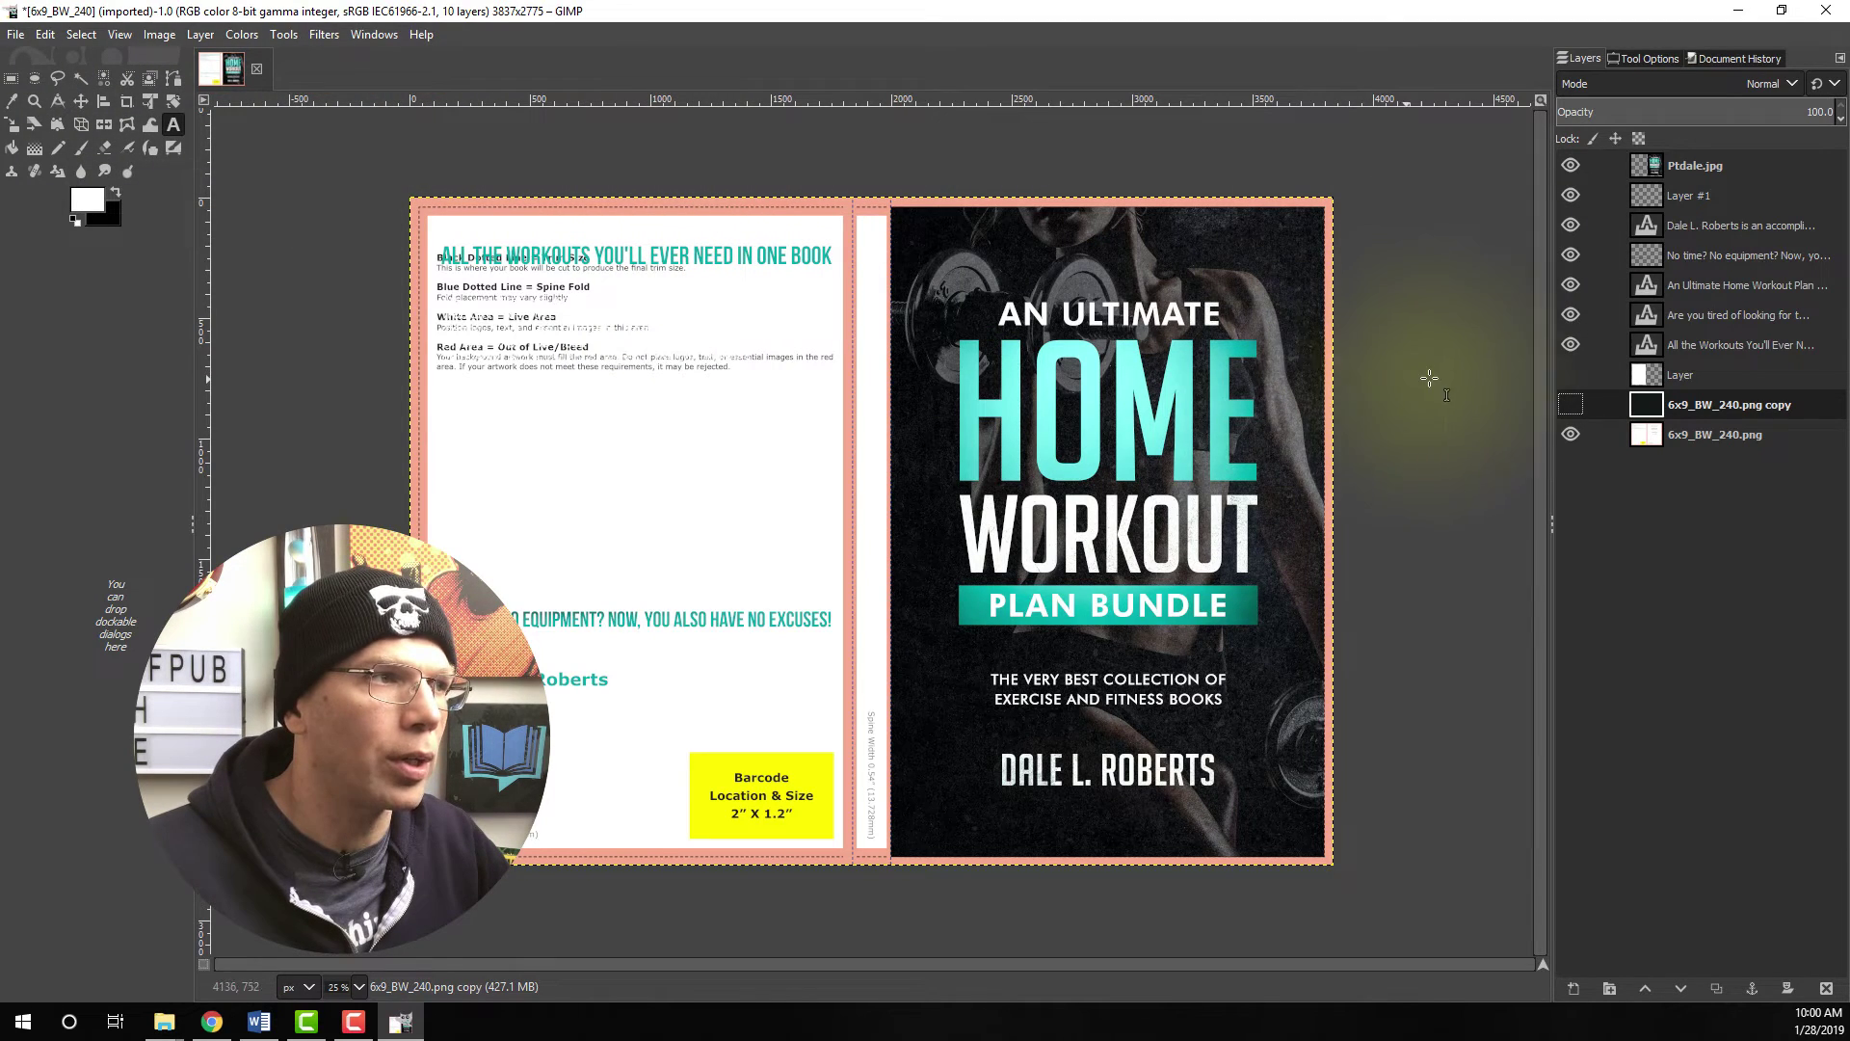
{"action": "left_click", "coordinate": [1681, 345]}
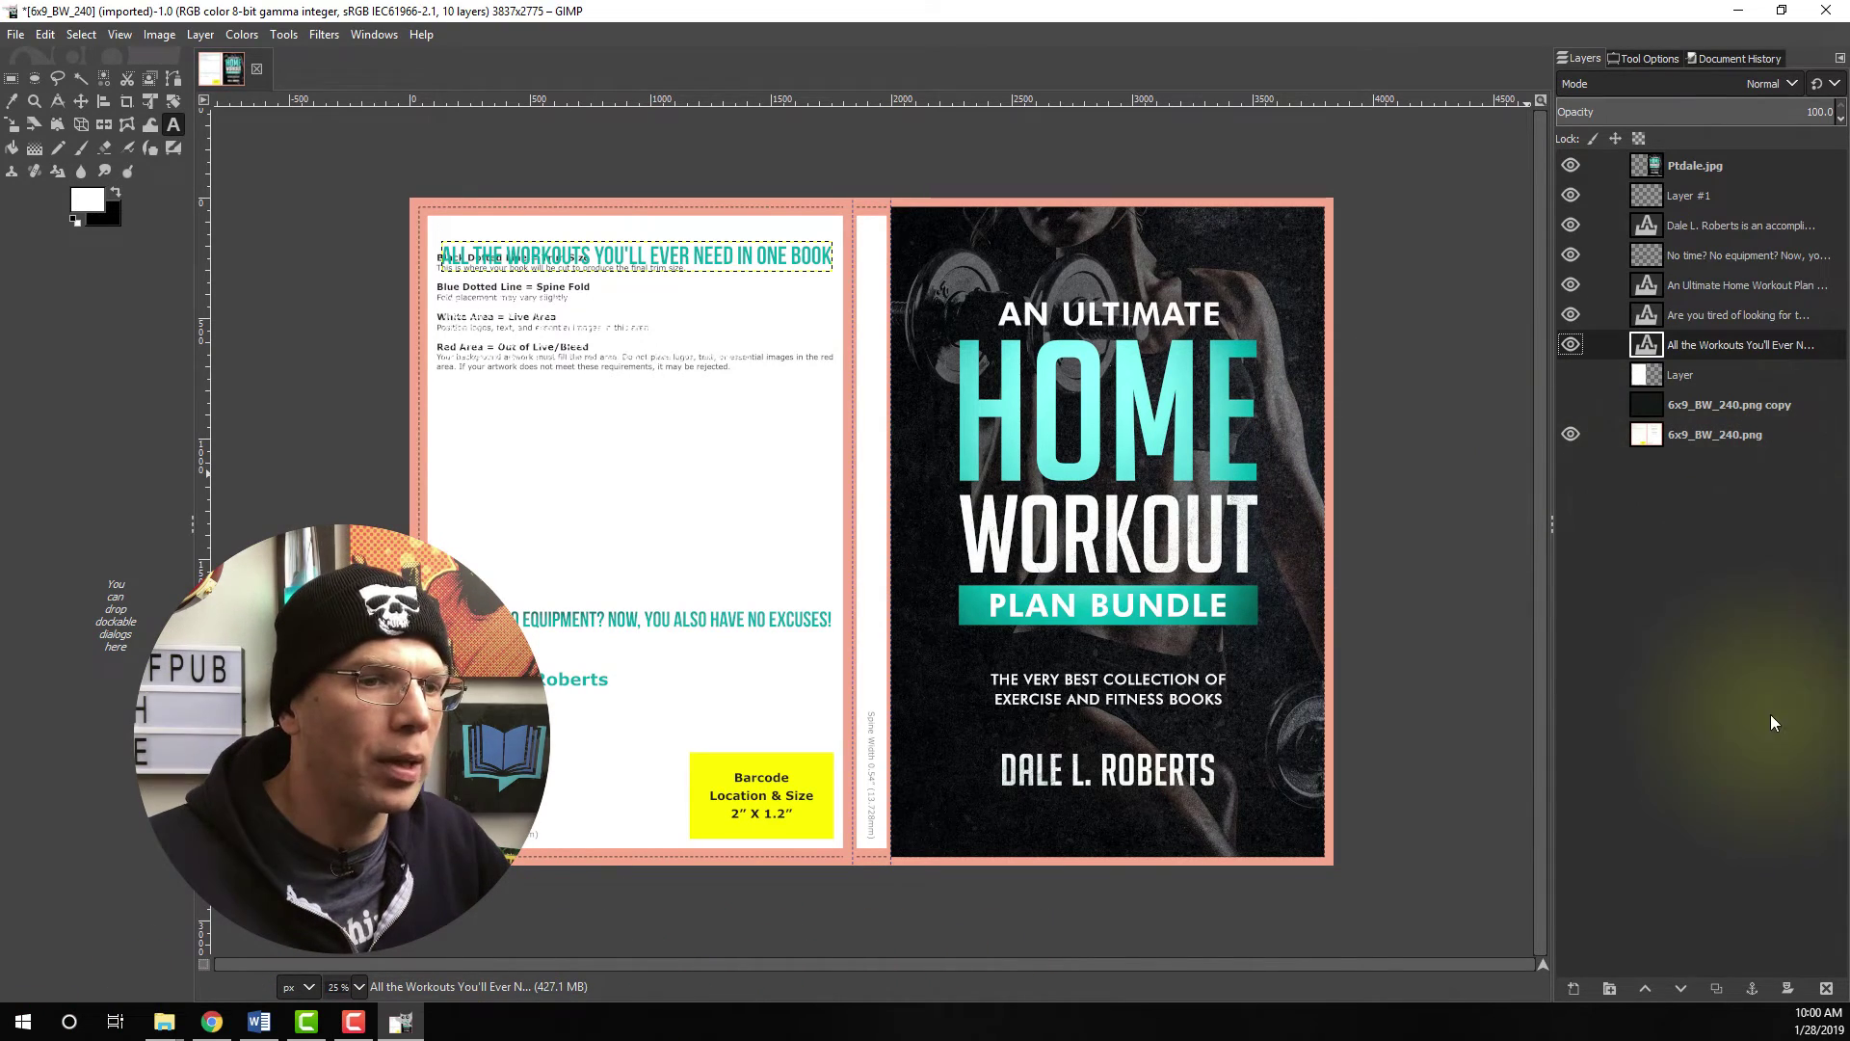
{"action": "left_click", "coordinate": [1715, 989]}
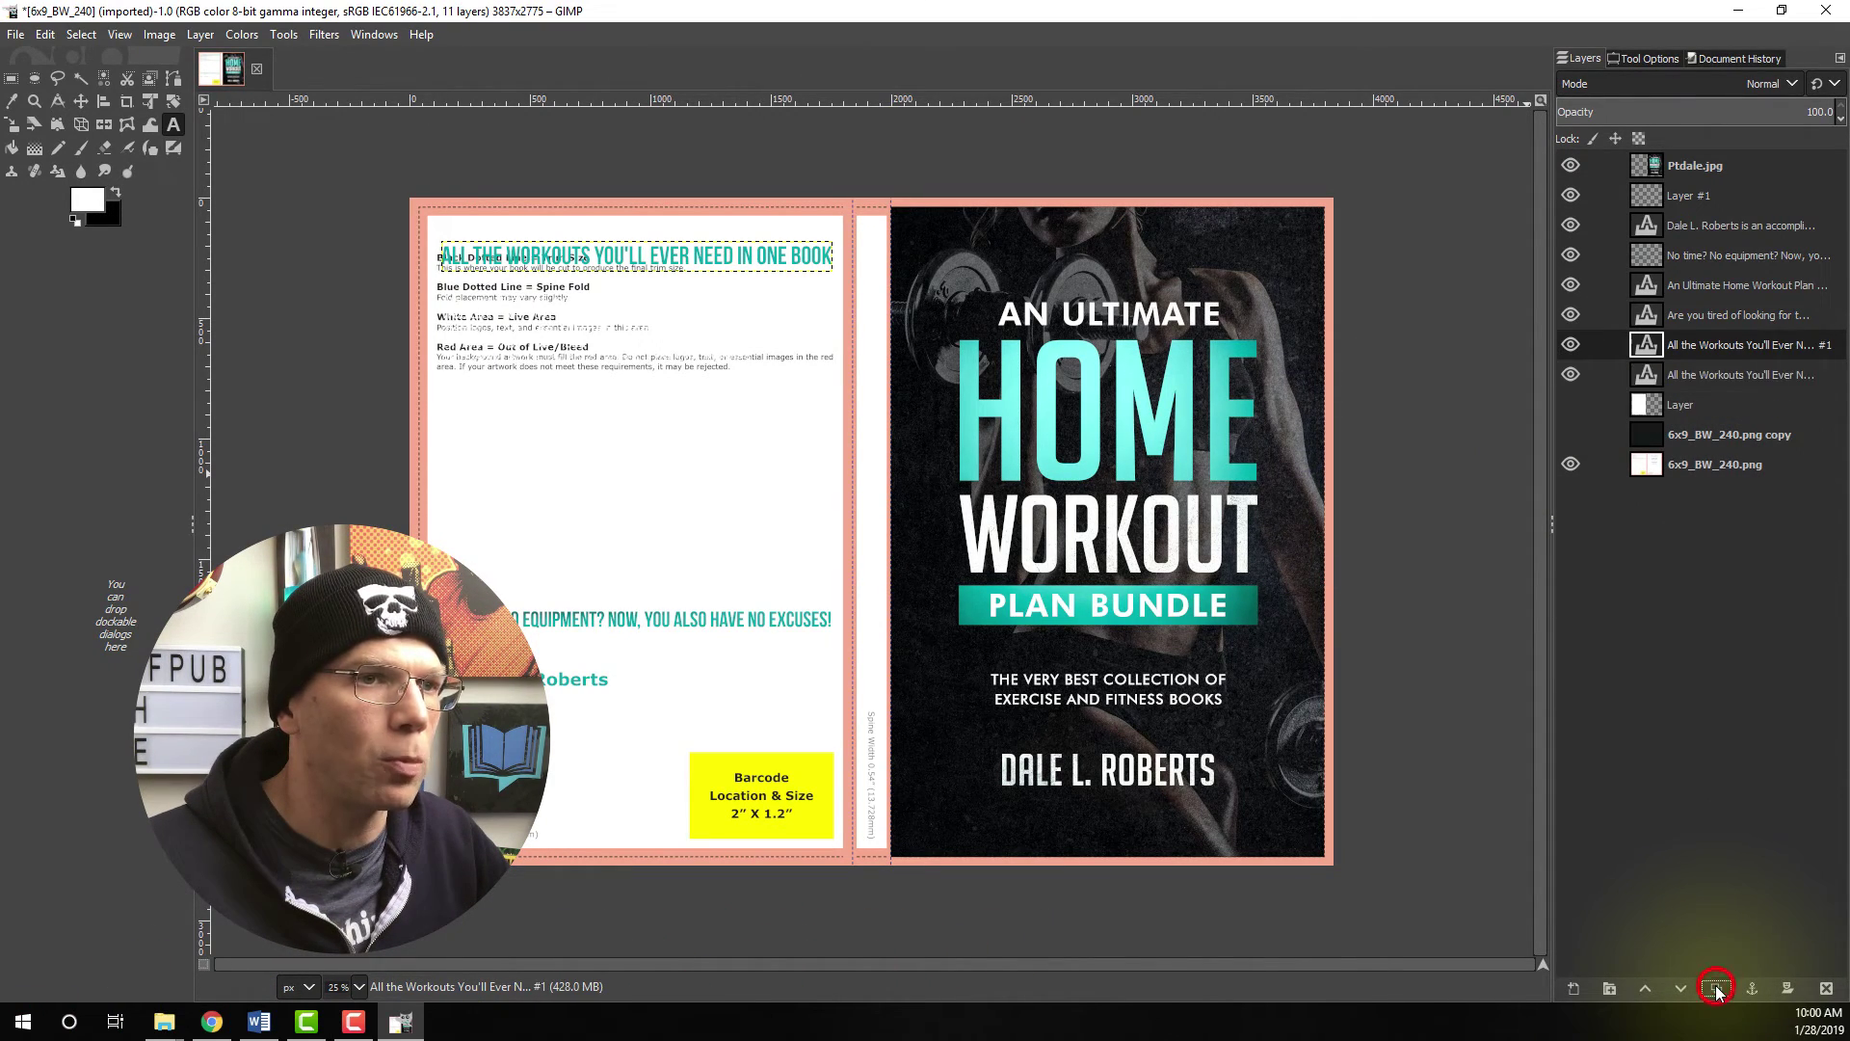
{"action": "key", "text": "m"}
{"action": "left_click_drag", "start_coordinate": [545, 256], "coordinate": [998, 712]}
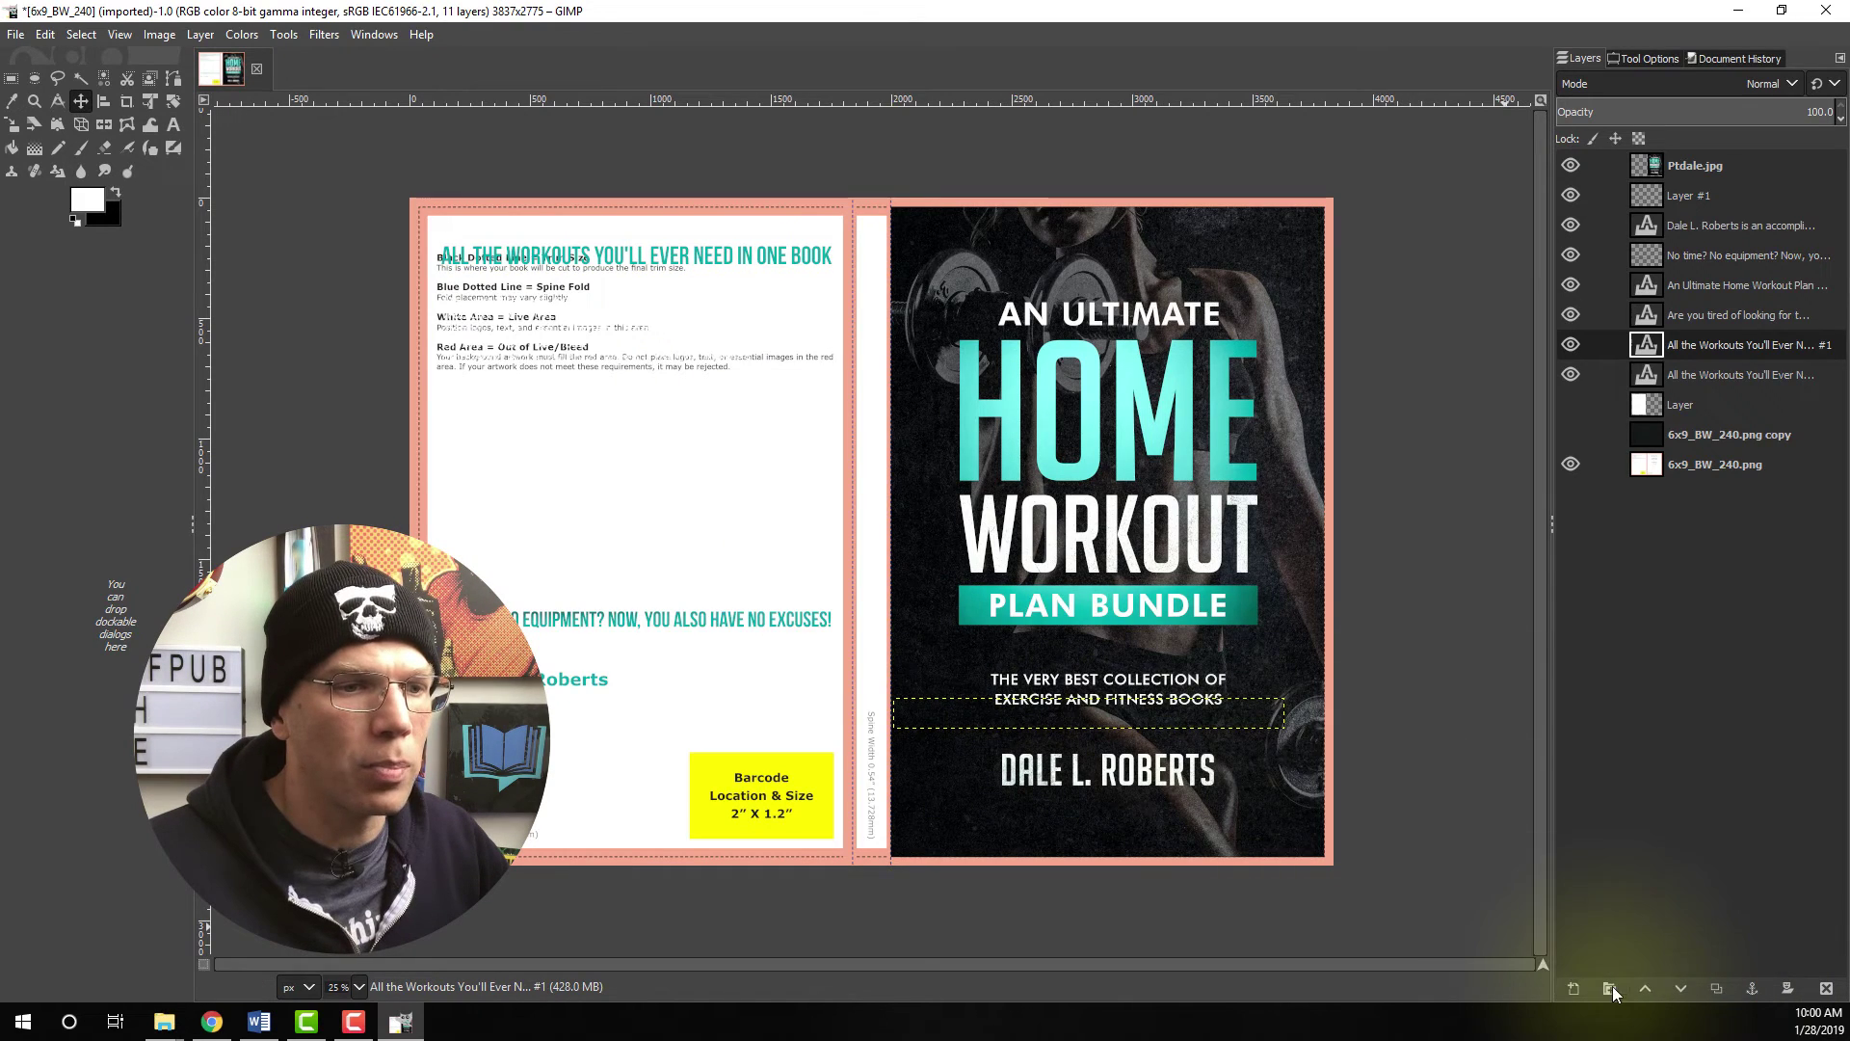
- Raise the duplicated headline layer to the top of the layer stack, above Ptdale.jpg
{"action": "left_click", "coordinate": [1645, 989]}
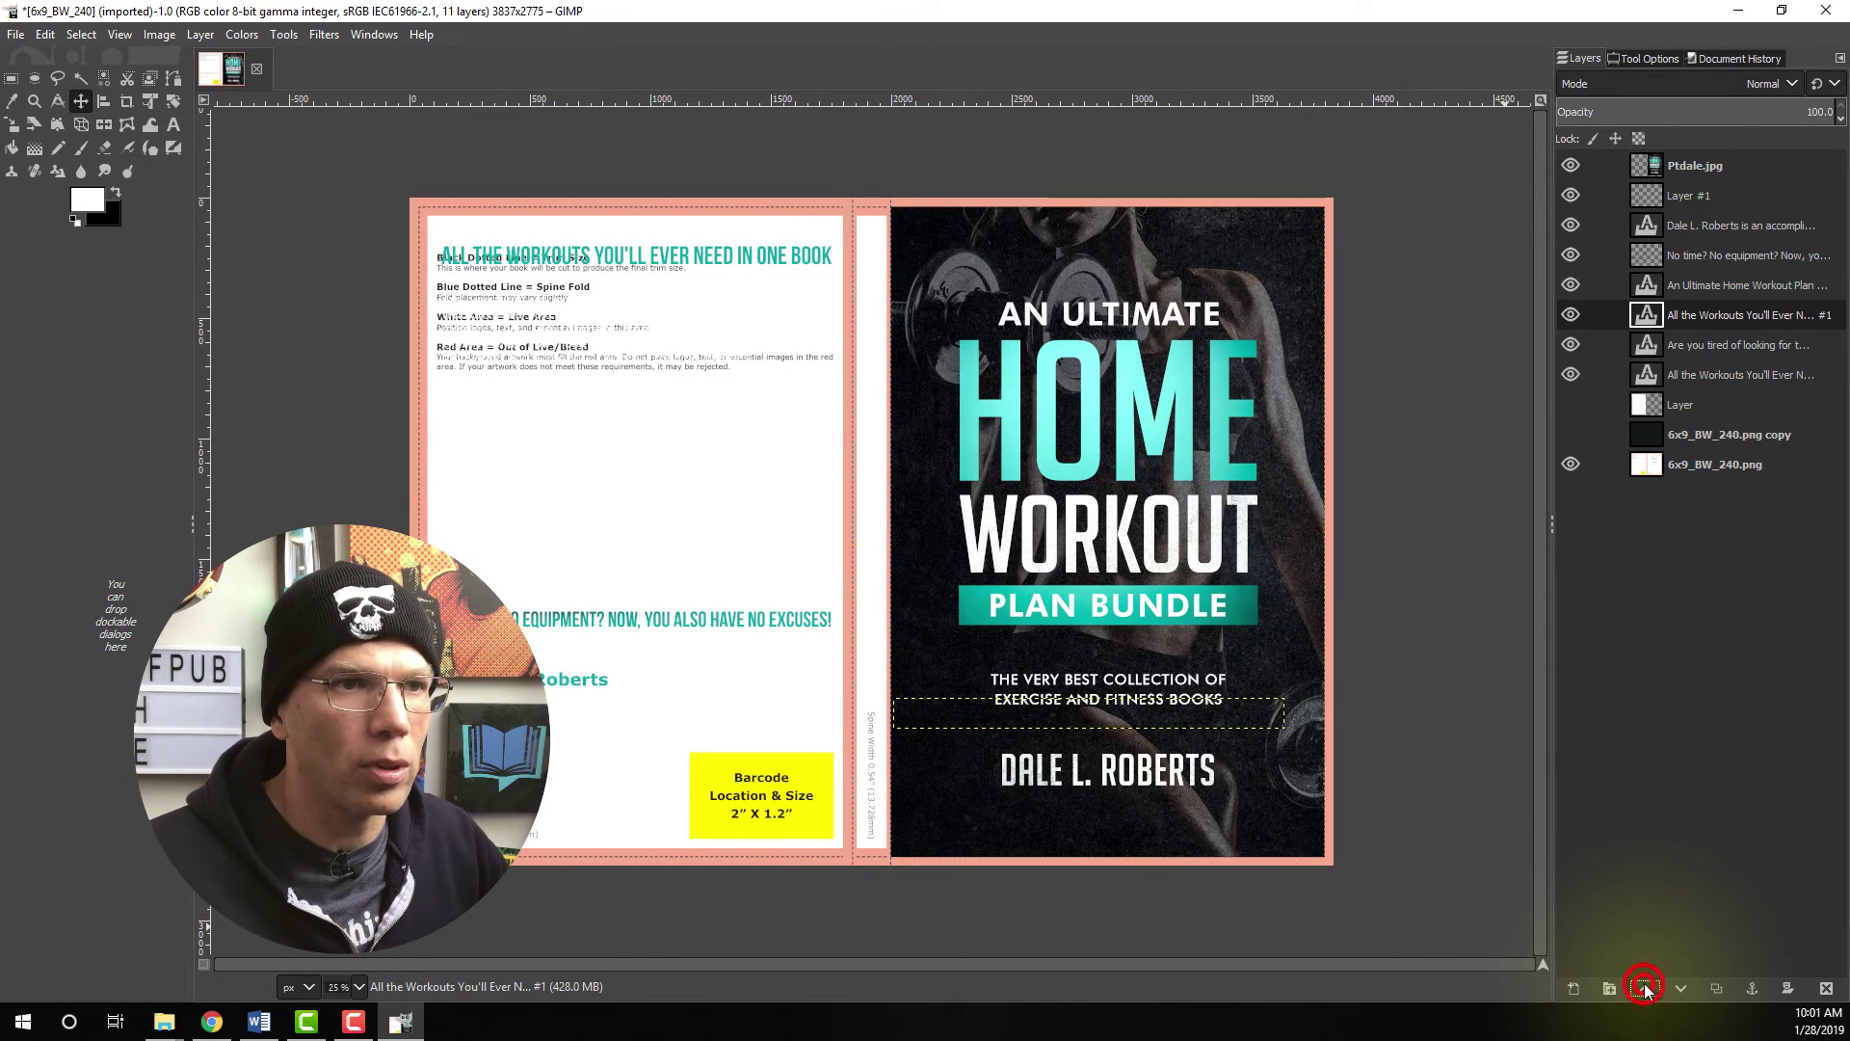
{"action": "left_click", "coordinate": [1646, 989]}
{"action": "left_click", "coordinate": [1645, 989]}
{"action": "left_click", "coordinate": [1645, 989]}
{"action": "left_click", "coordinate": [1646, 989]}
{"action": "left_click", "coordinate": [1645, 989]}
- Replace the duplicated headline text on the front cover with "An Ultimate home workout plan |" followed by the author's name
{"action": "left_click", "coordinate": [173, 125]}
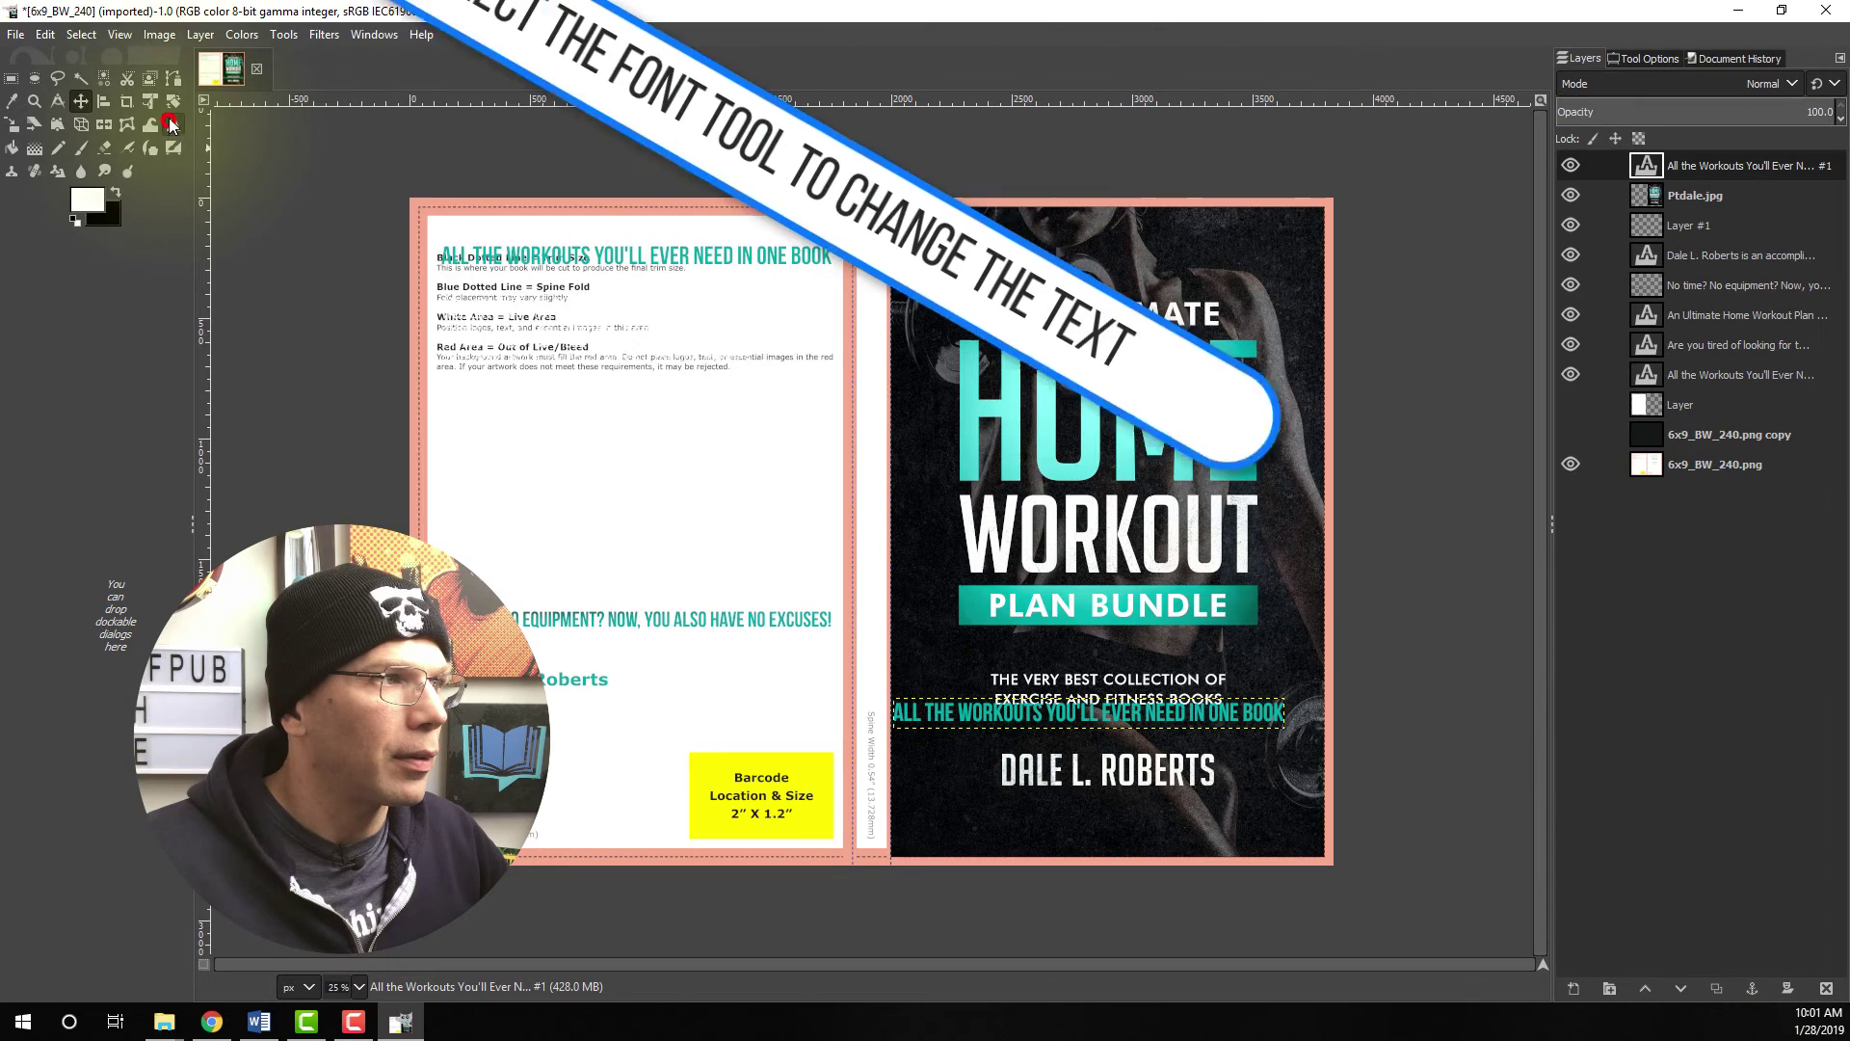
{"action": "left_click", "coordinate": [906, 710]}
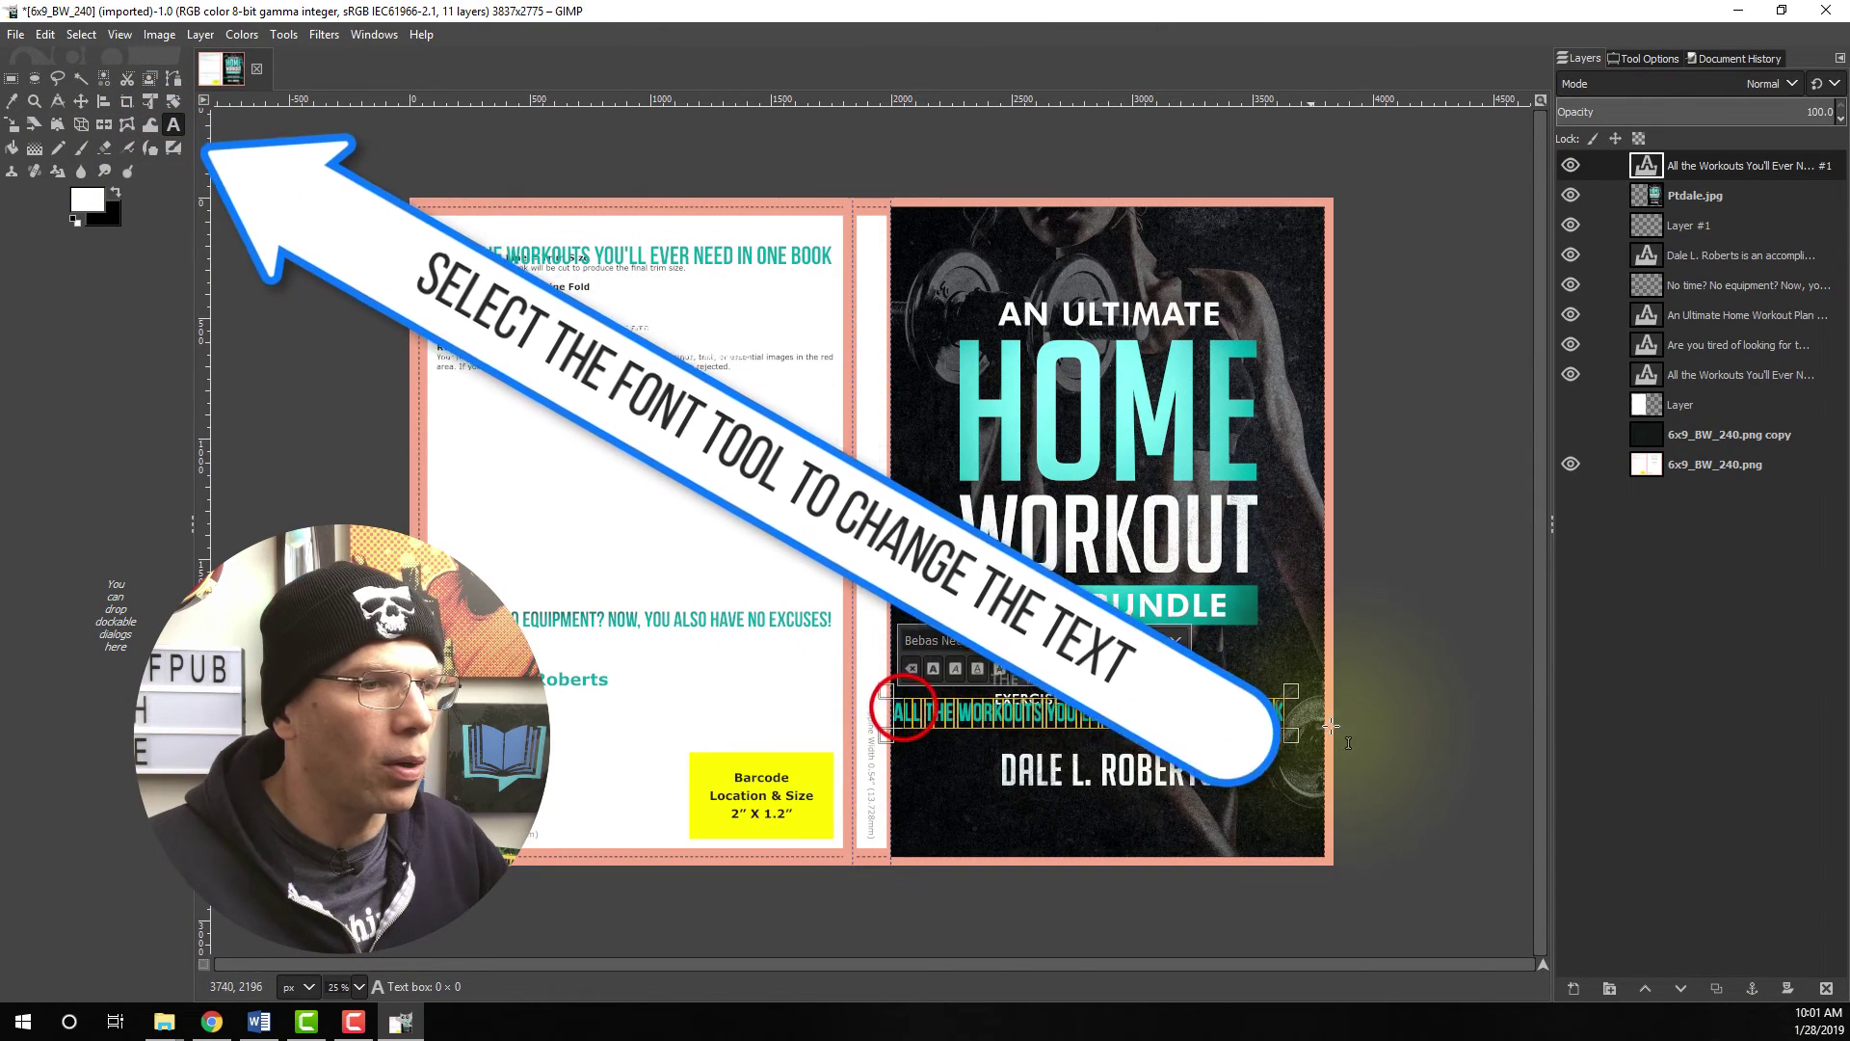
{"action": "left_click_drag", "start_coordinate": [895, 711], "coordinate": [1334, 716]}
{"action": "type", "text": "AA"}
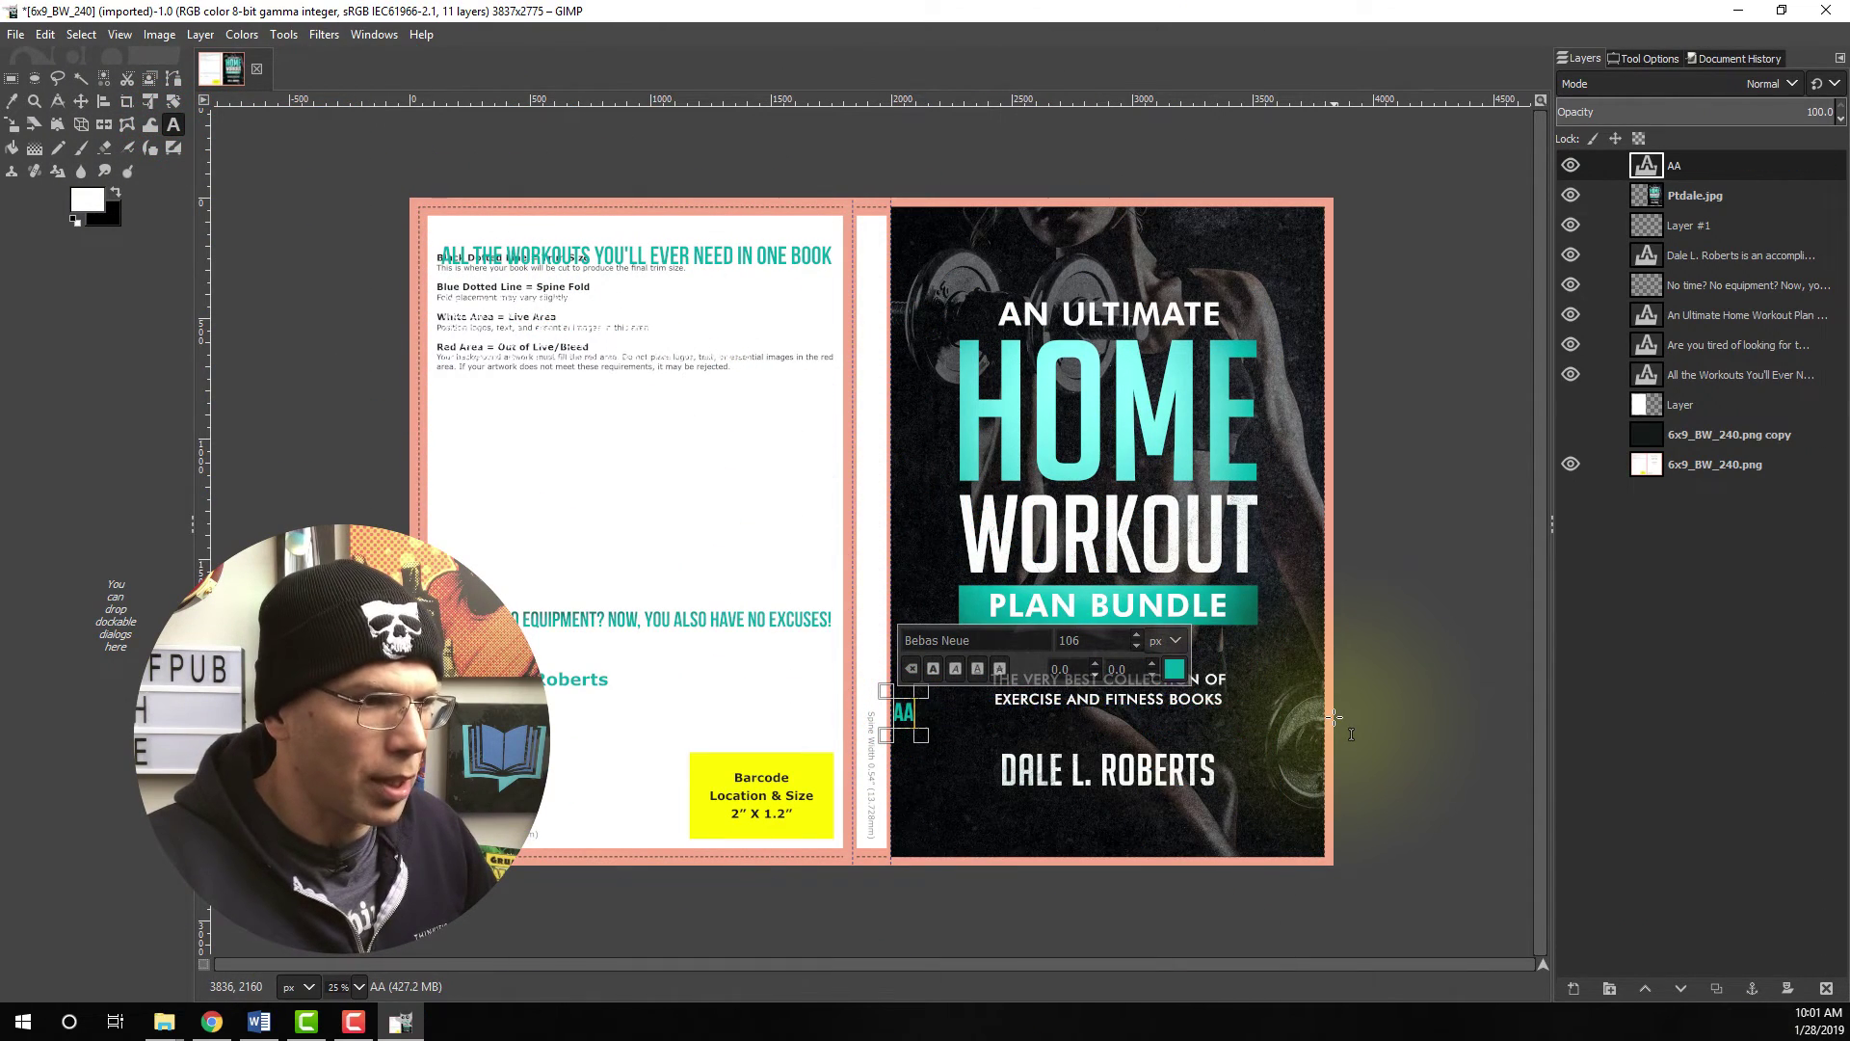
{"action": "type", "text": "n"}
{"action": "key", "text": "ctrl+a"}
{"action": "type", "text": "AN ULTIMATE HOME WORKOUT PLAN | DALE L. ROBERTS"}
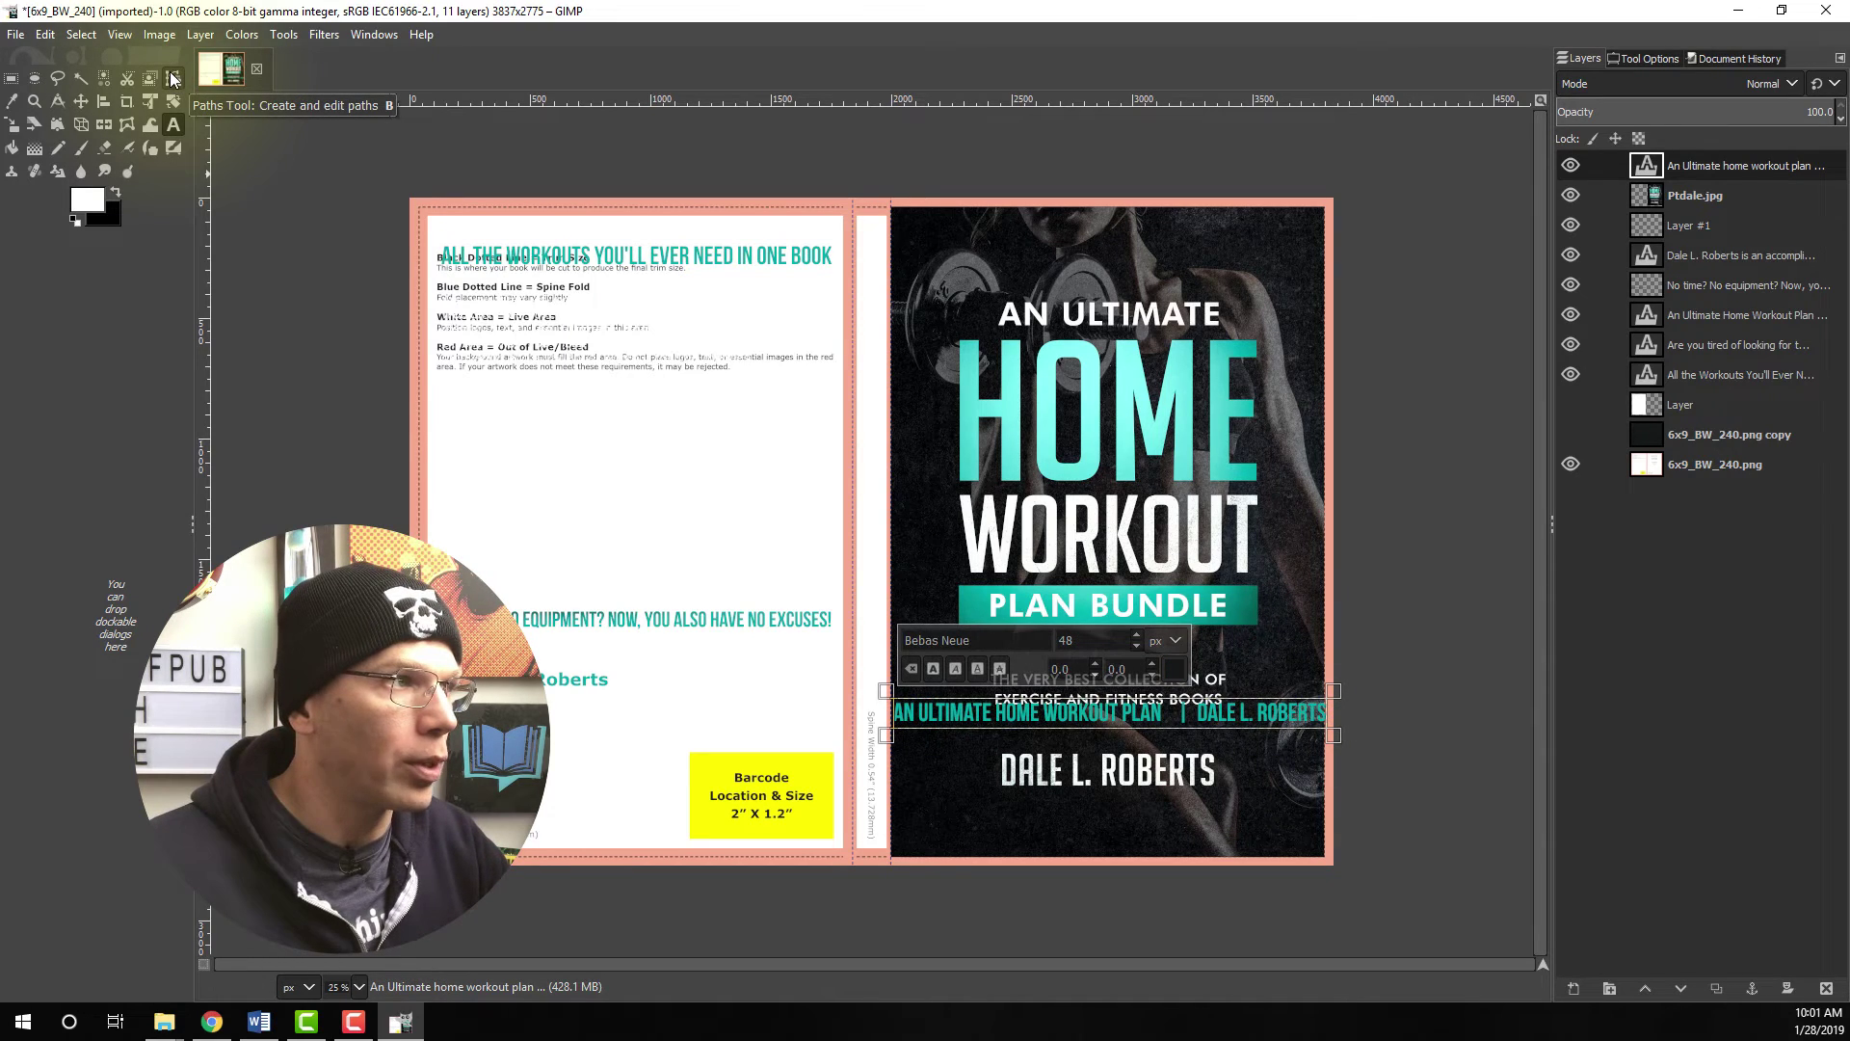
- Rotate the new title-and-author text layer 90° clockwise
{"action": "left_click", "coordinate": [195, 36]}
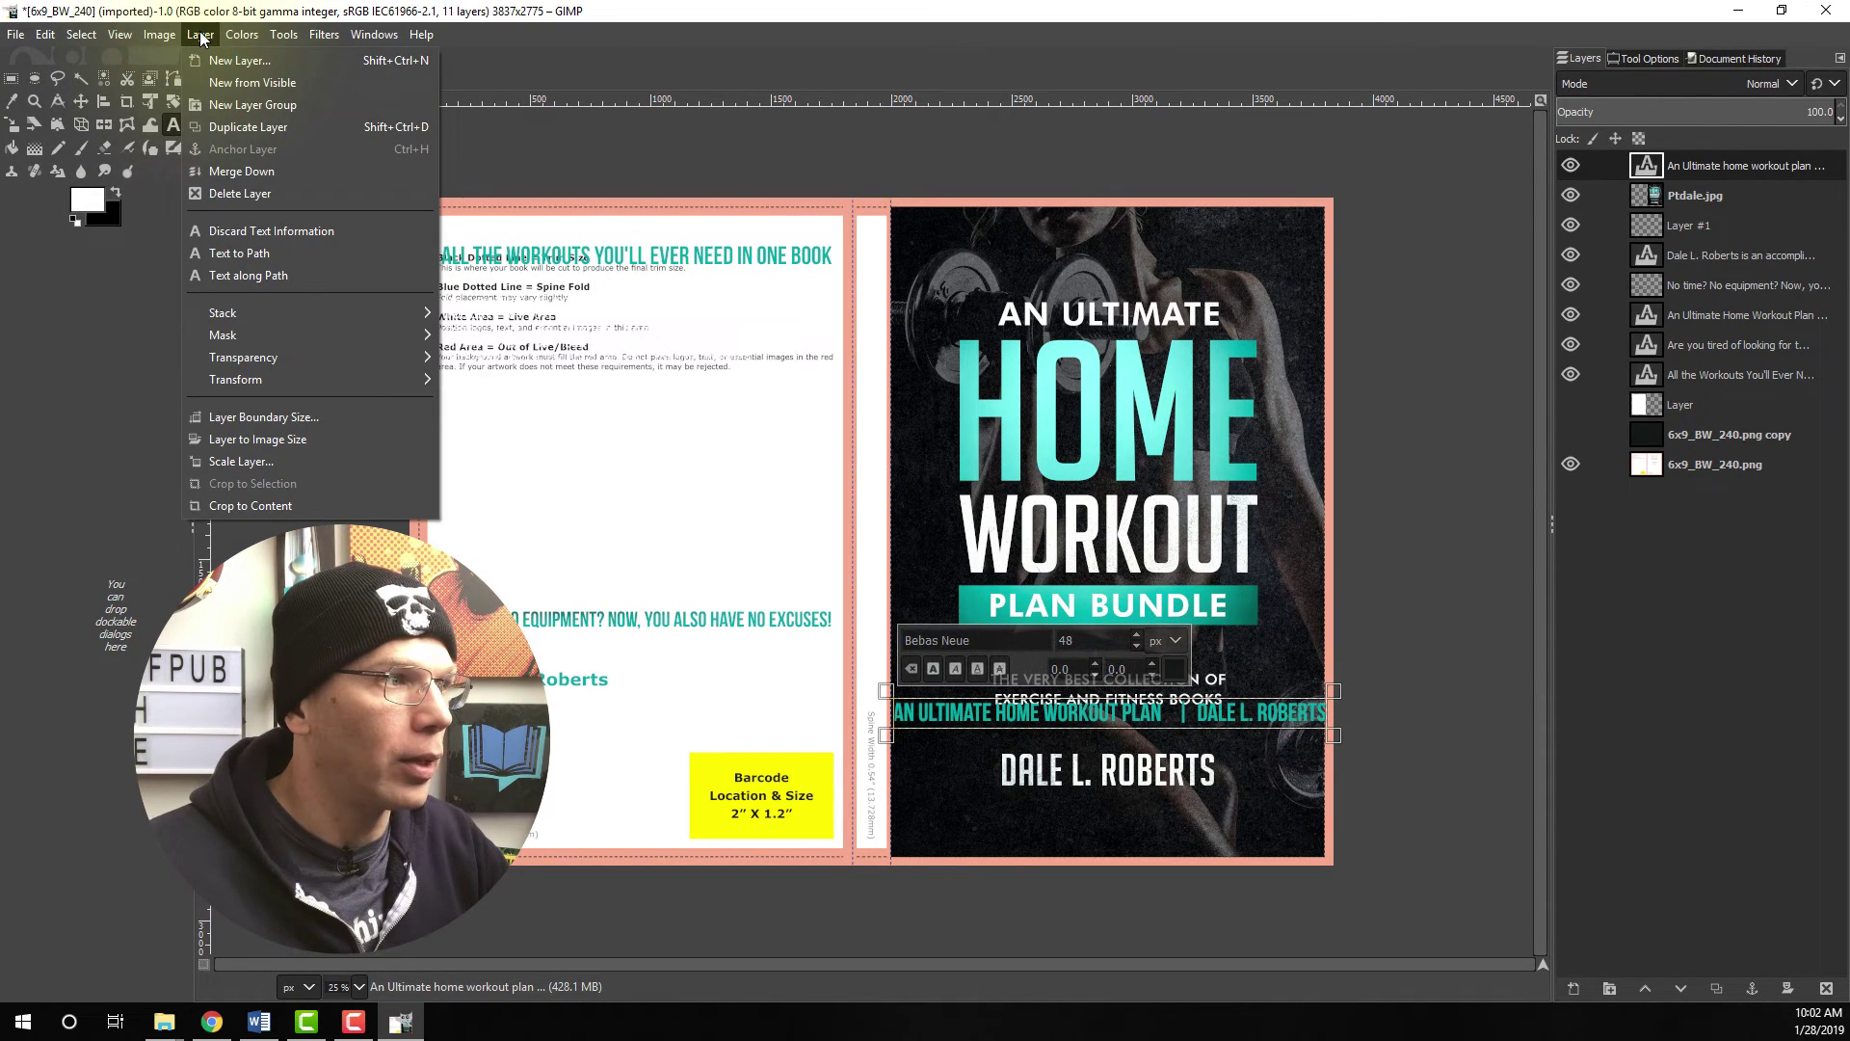
{"action": "mouse_move", "coordinate": [276, 379]}
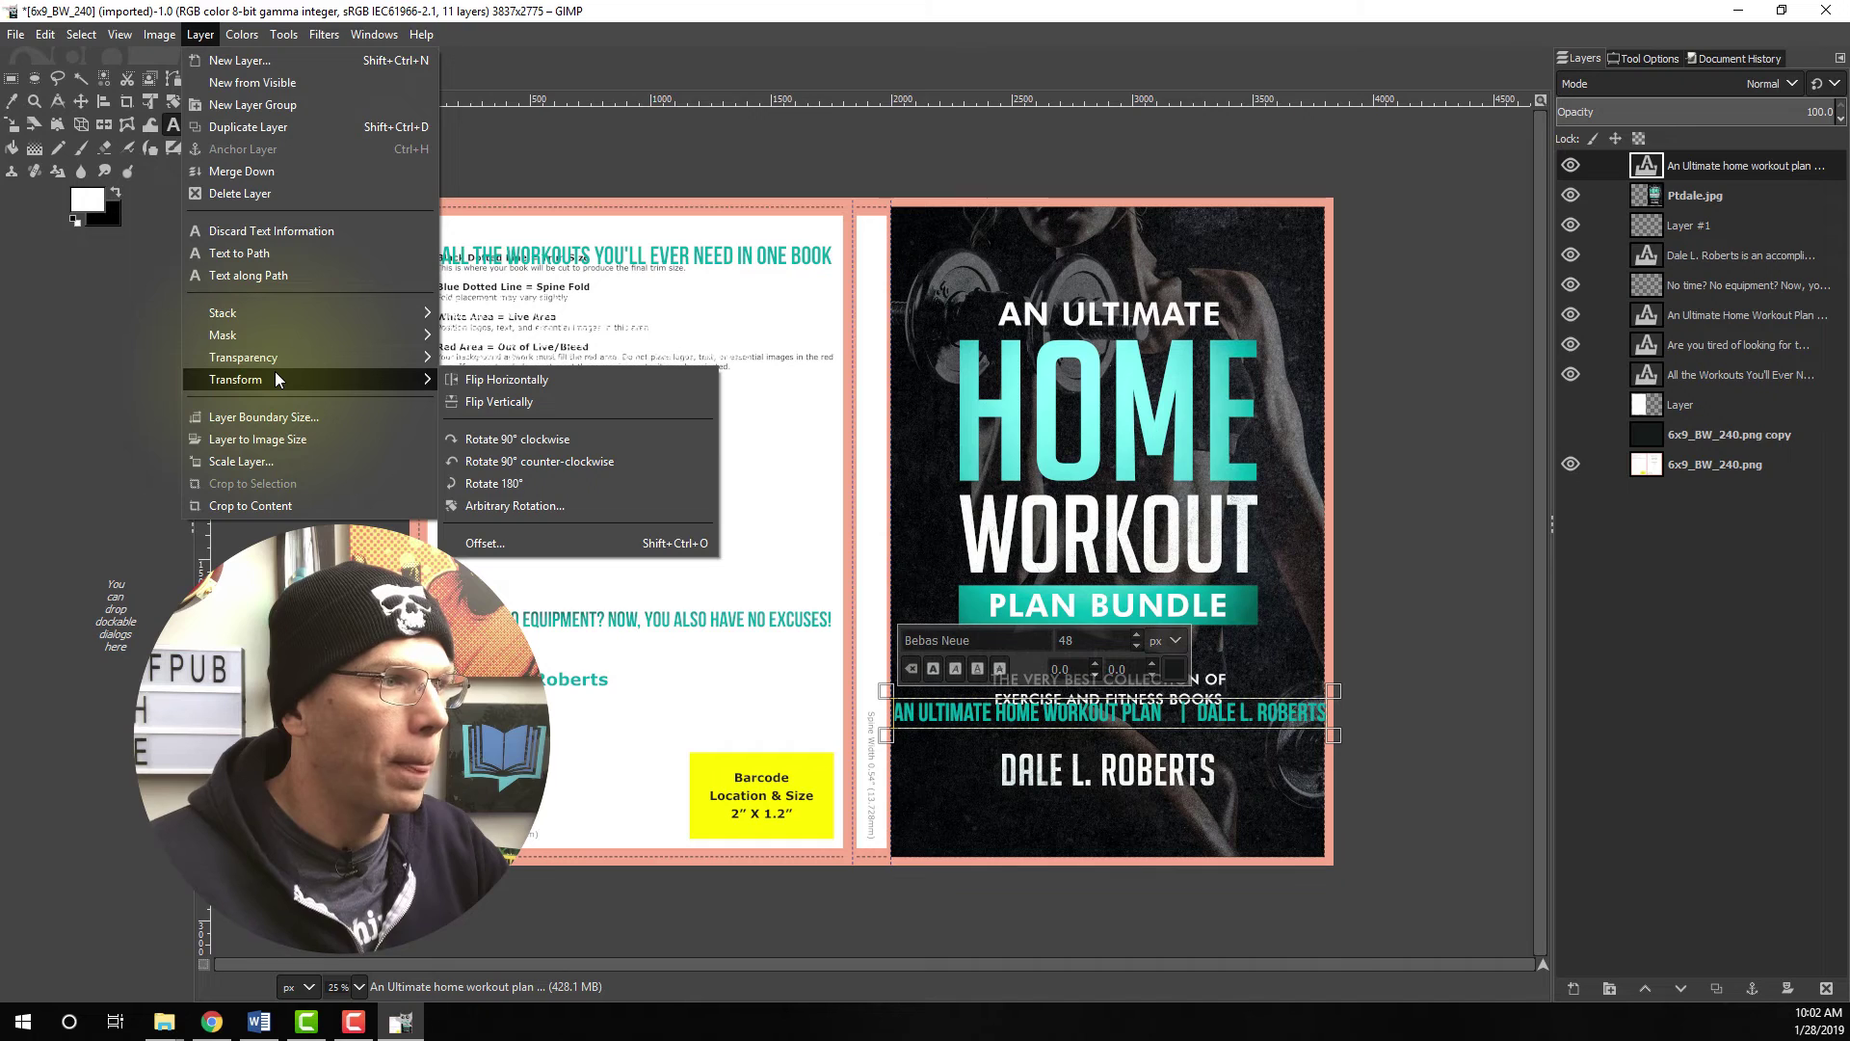
{"action": "left_click", "coordinate": [482, 440]}
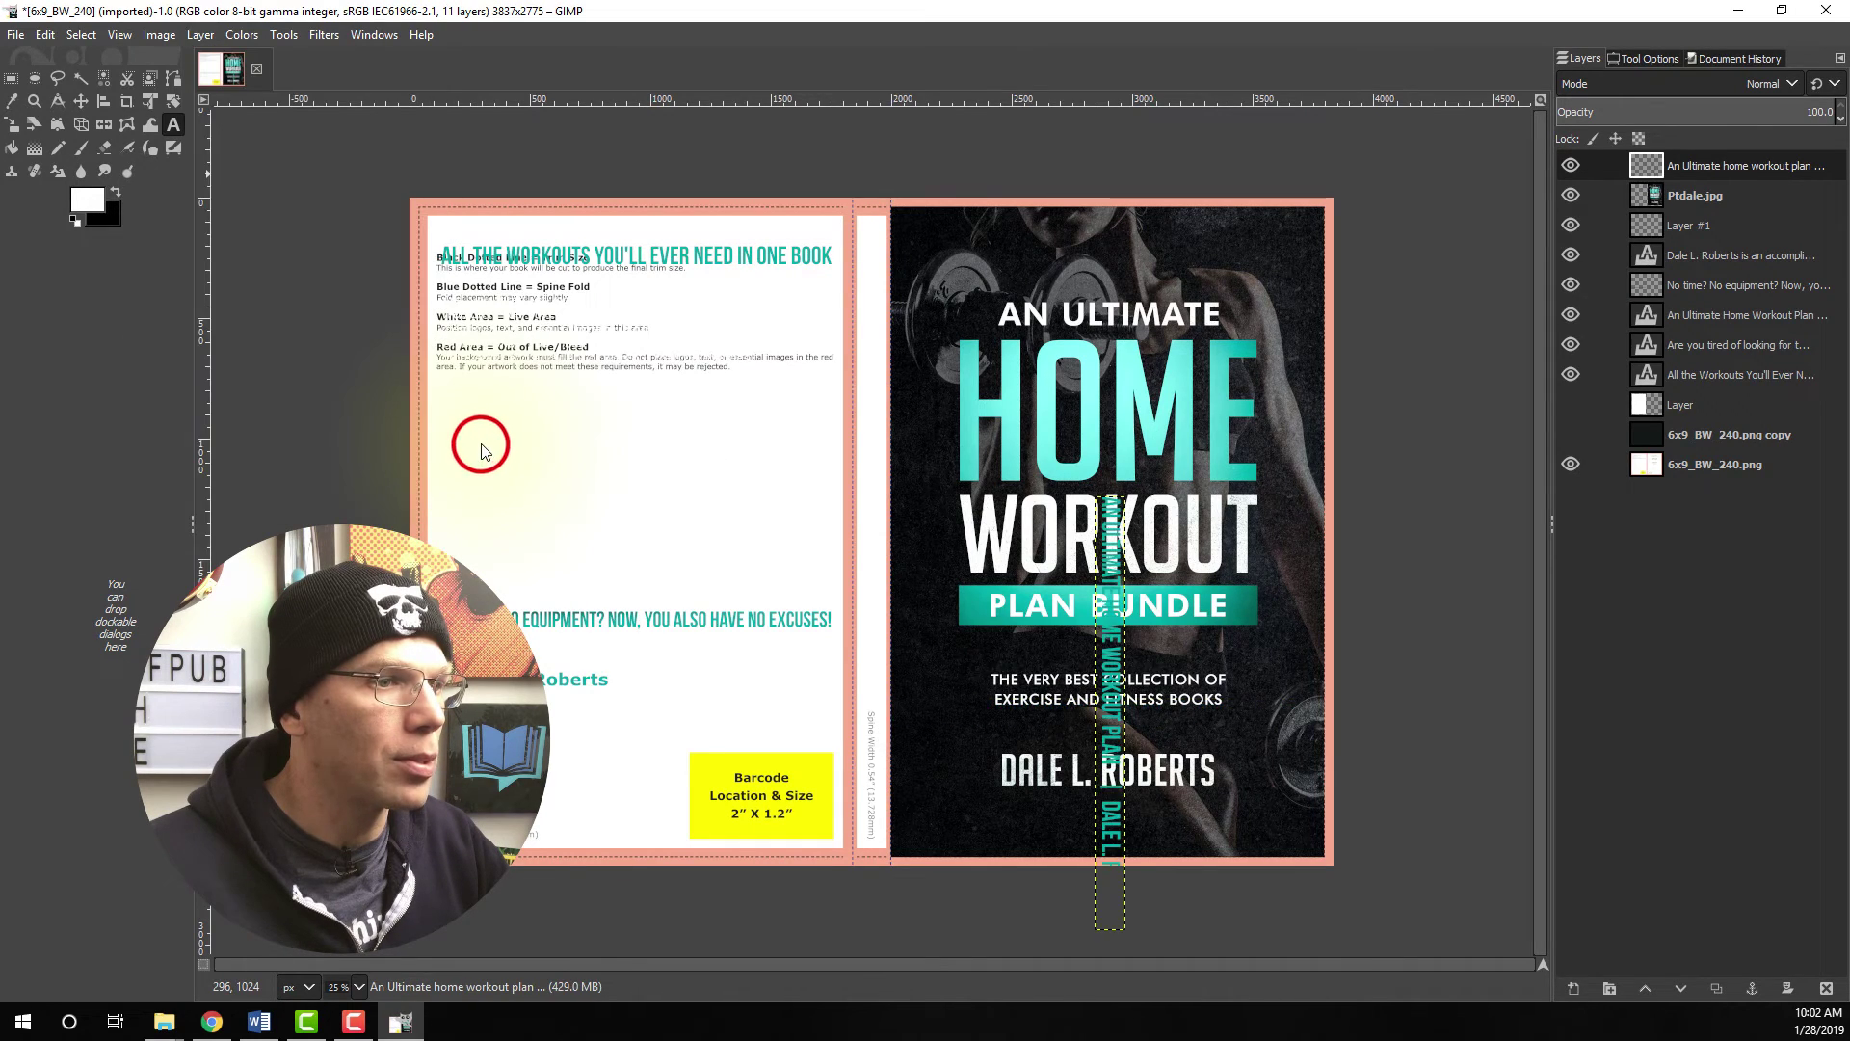
- Align the rotated text layer to the vertical and horizontal center of the cover, and show the dark background copy
{"action": "left_click", "coordinate": [82, 106]}
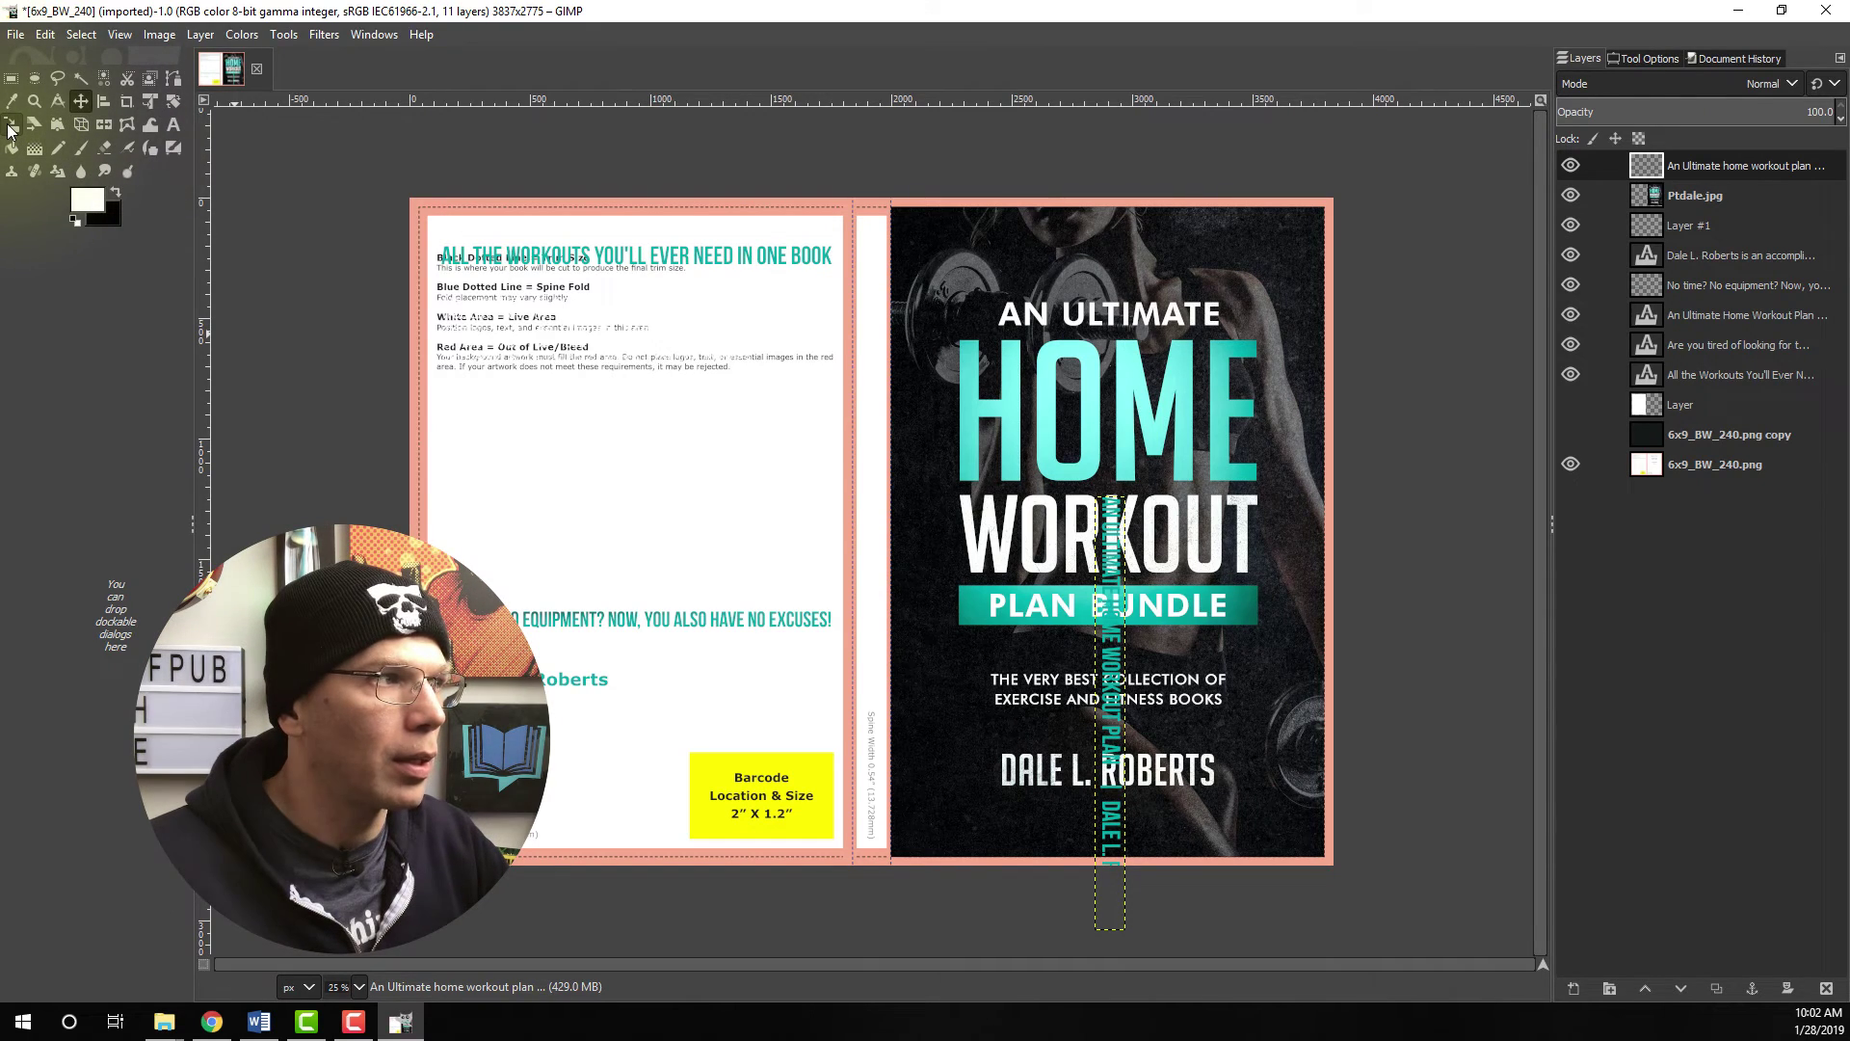
{"action": "left_click", "coordinate": [102, 101]}
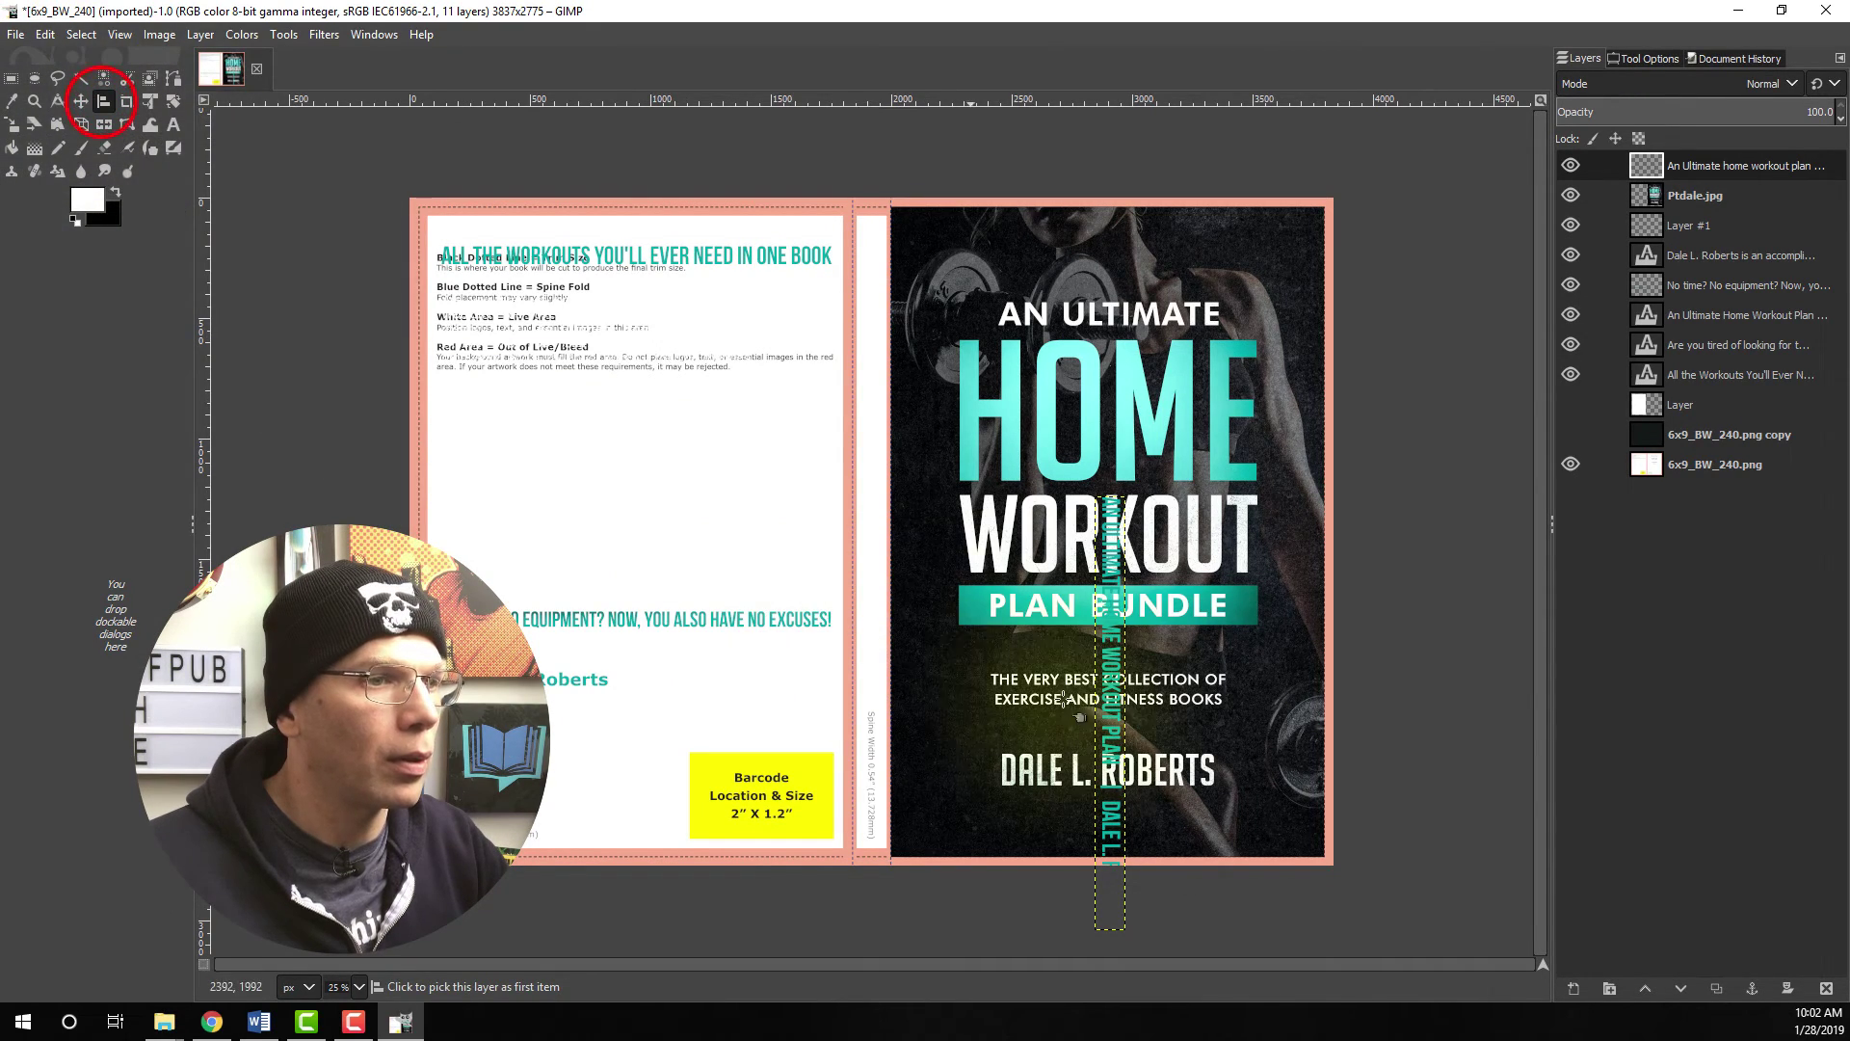
{"action": "left_click", "coordinate": [1107, 887]}
{"action": "left_click", "coordinate": [1650, 58]}
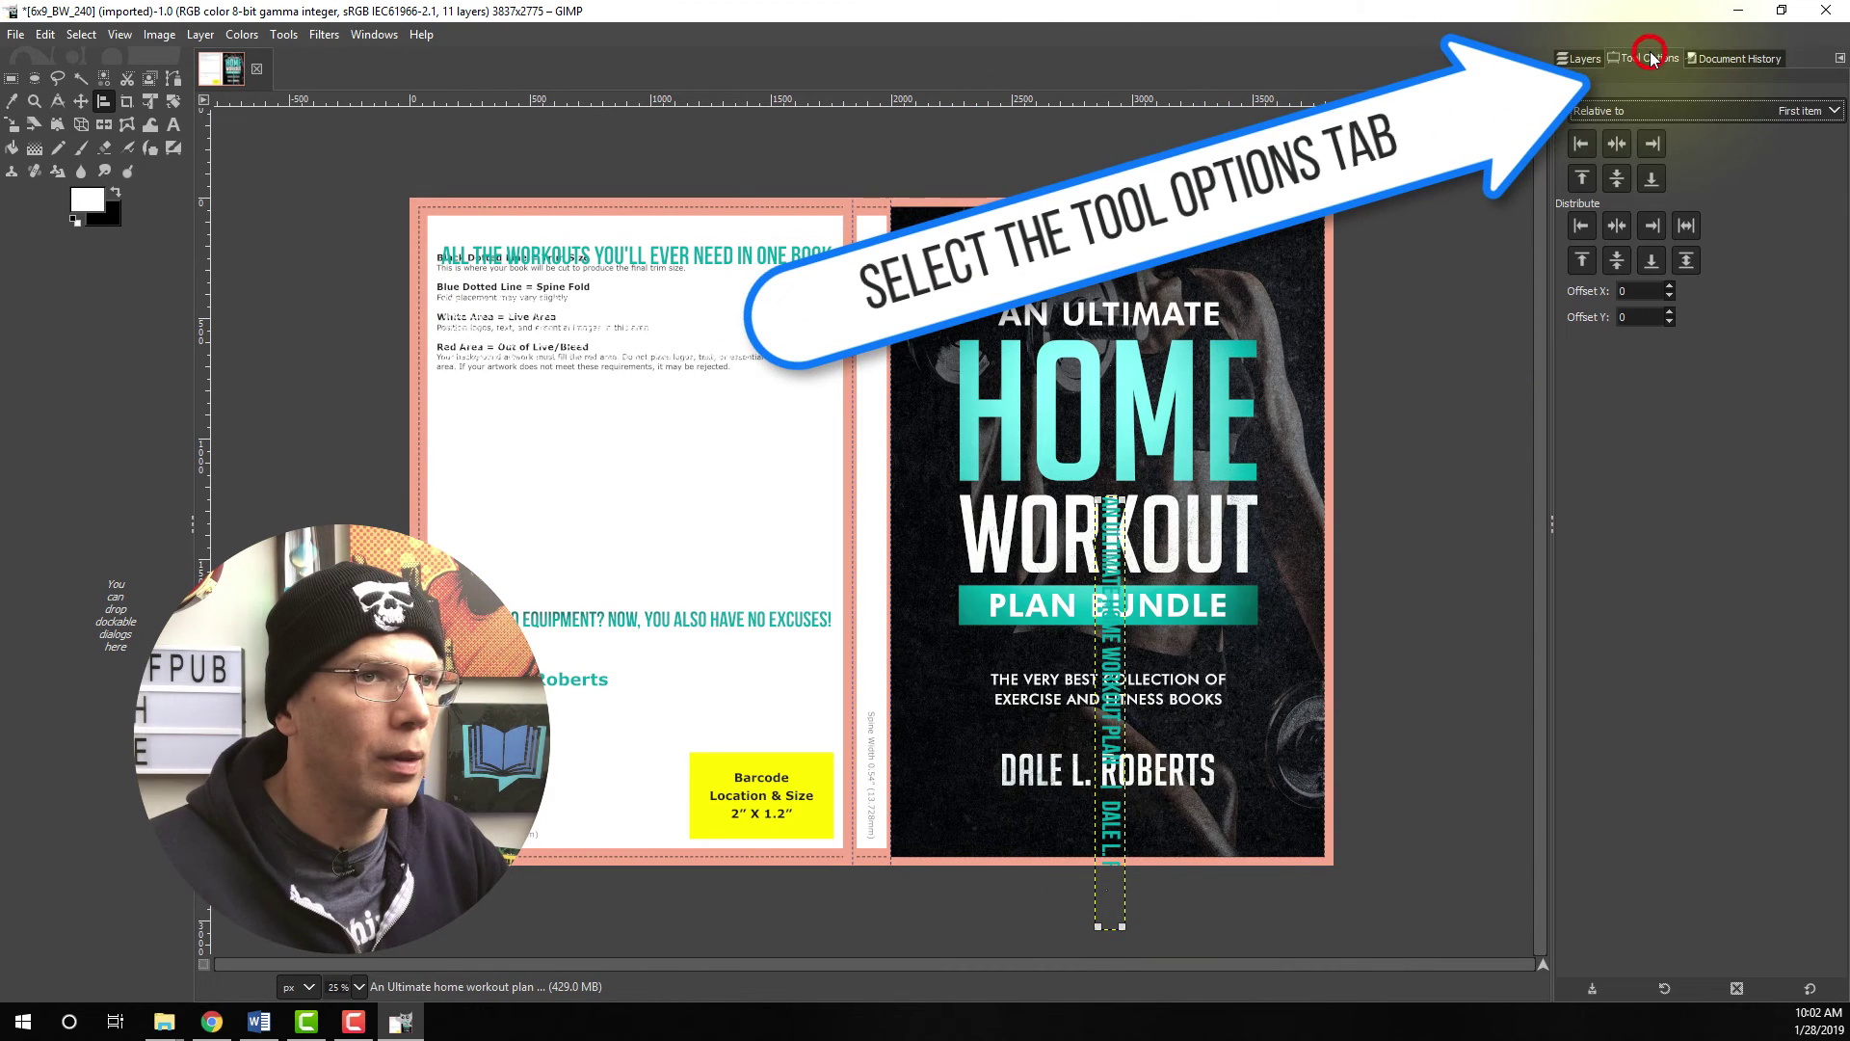
{"action": "left_click", "coordinate": [1619, 179]}
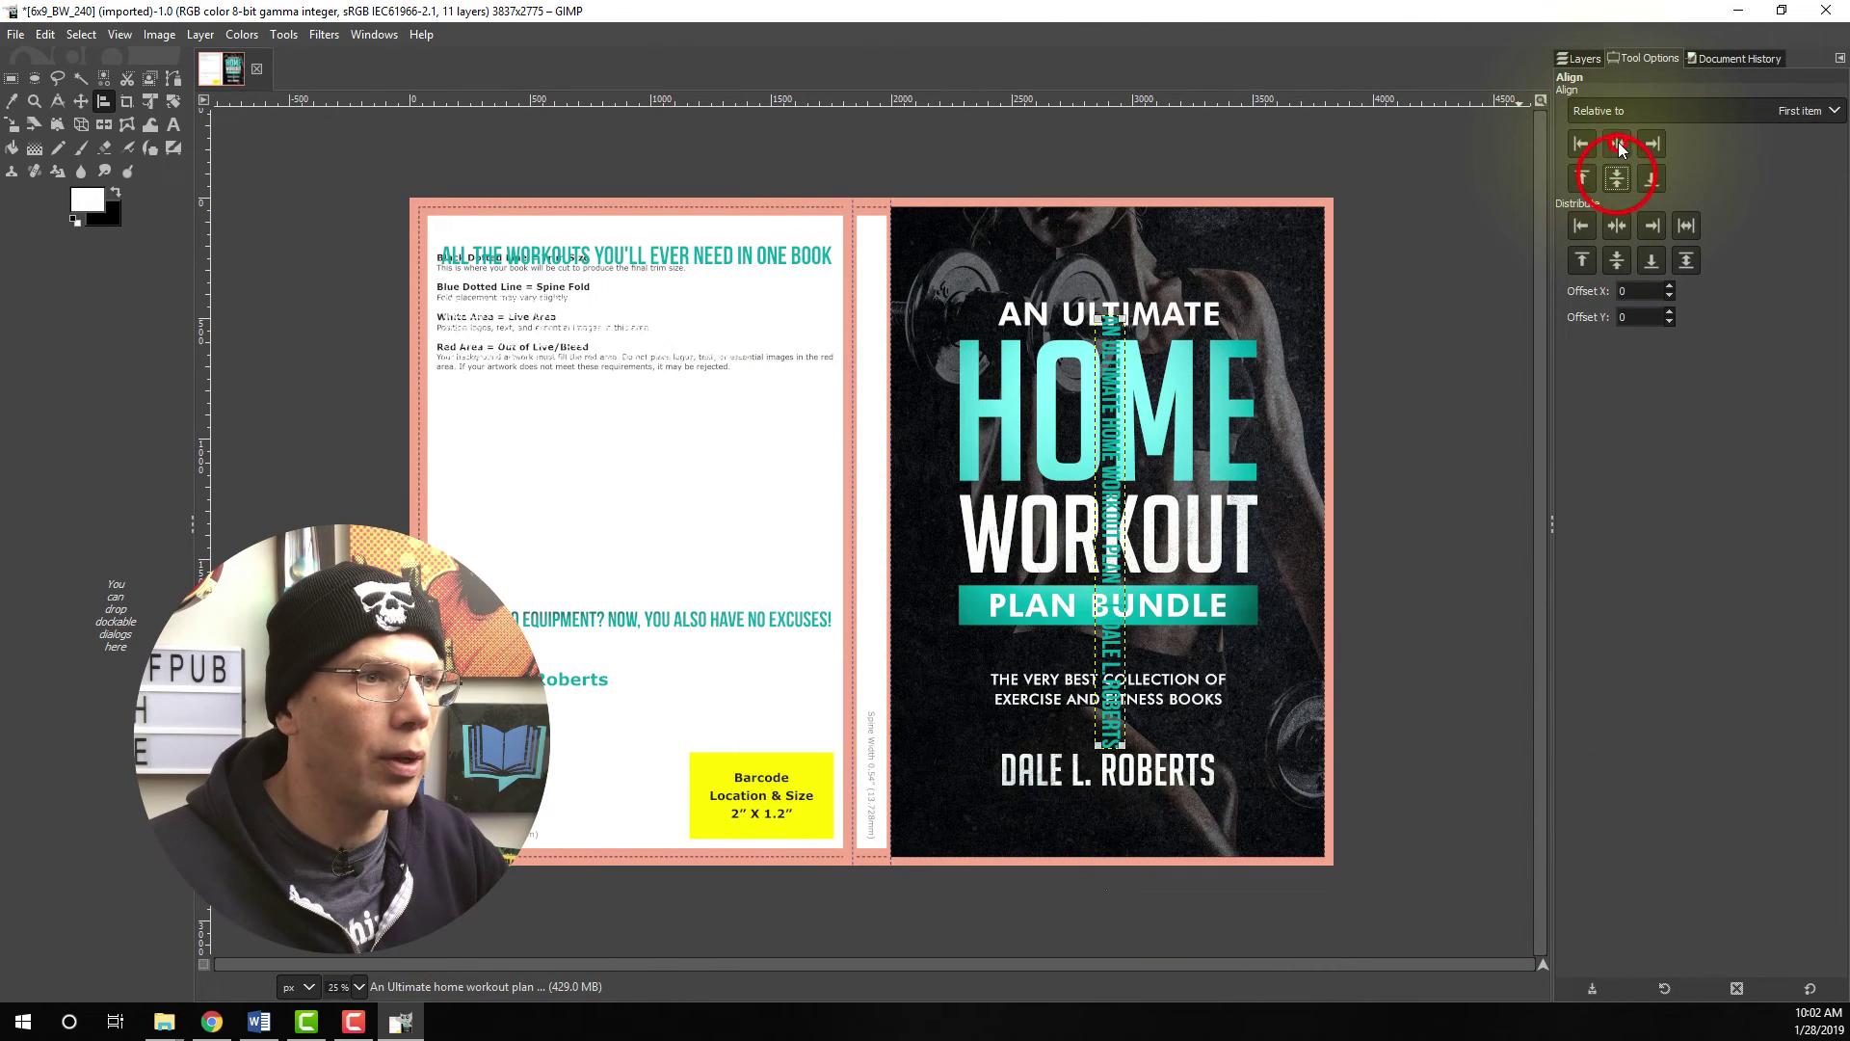
{"action": "left_click", "coordinate": [1620, 146]}
{"action": "left_click", "coordinate": [1580, 58]}
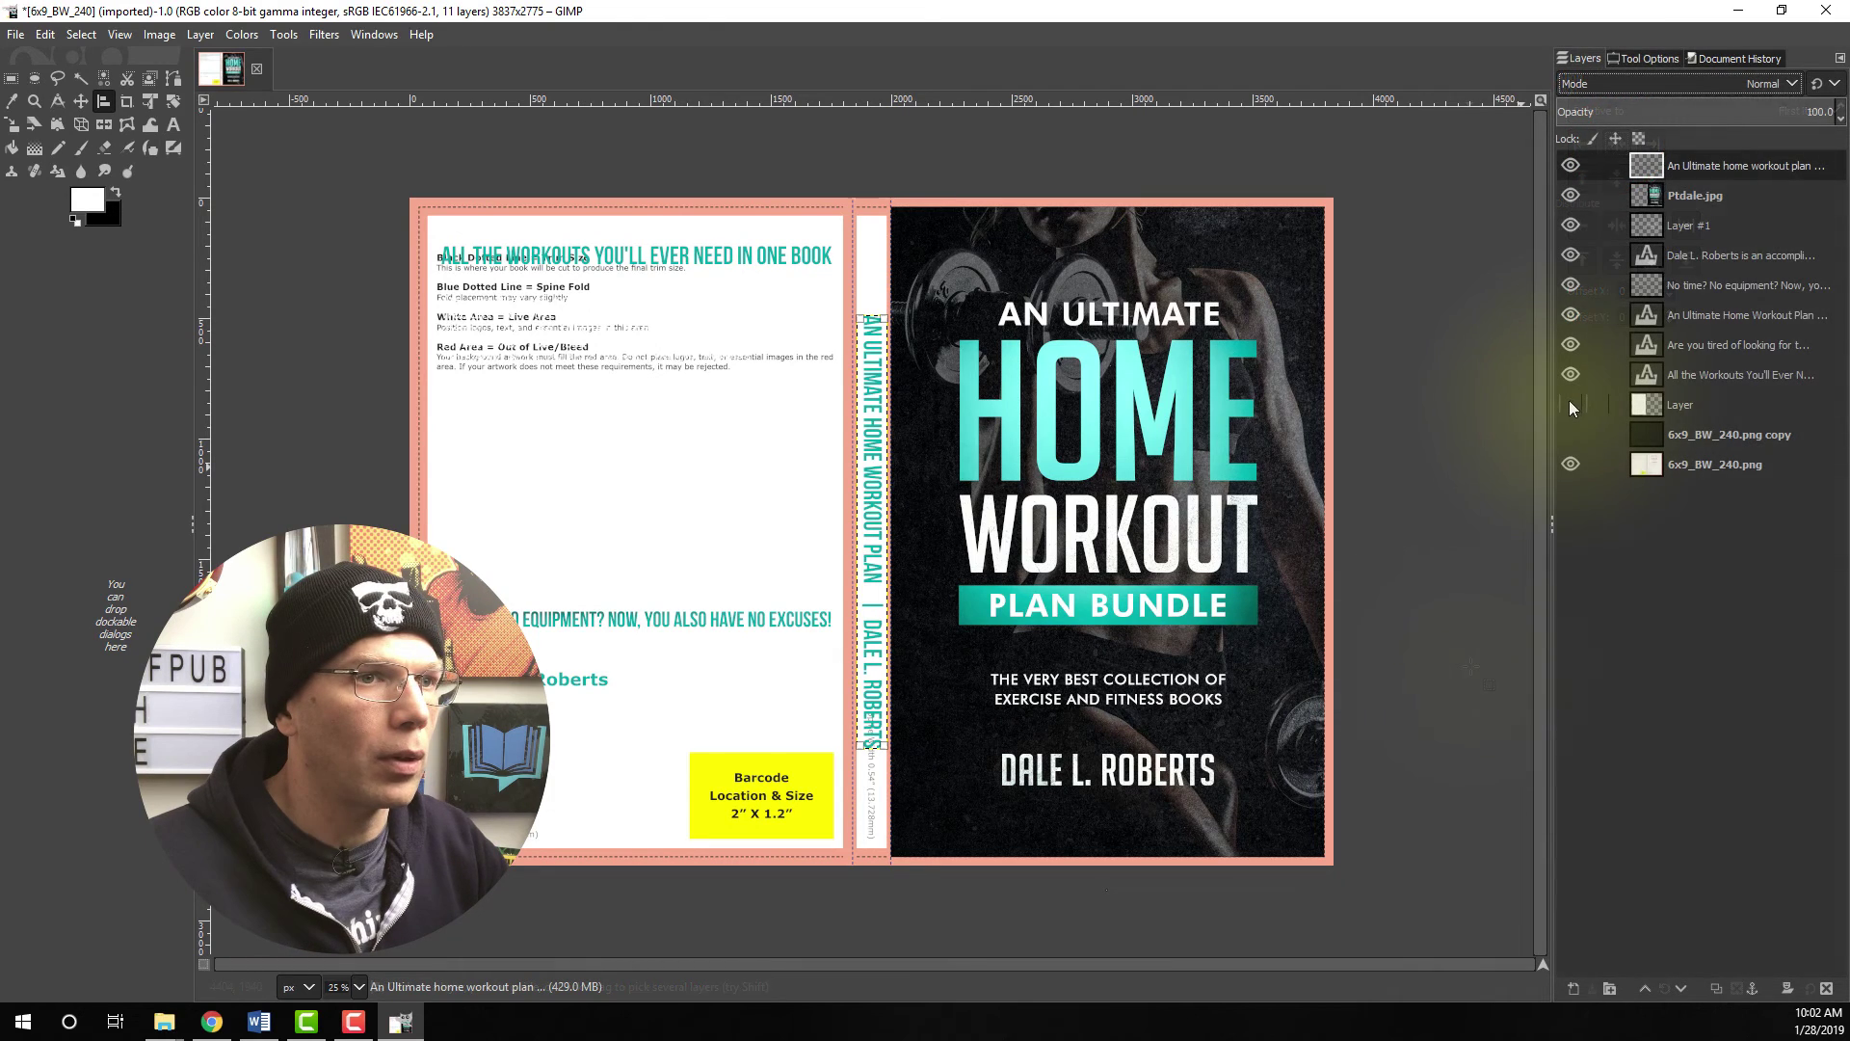
{"action": "left_click", "coordinate": [1571, 434]}
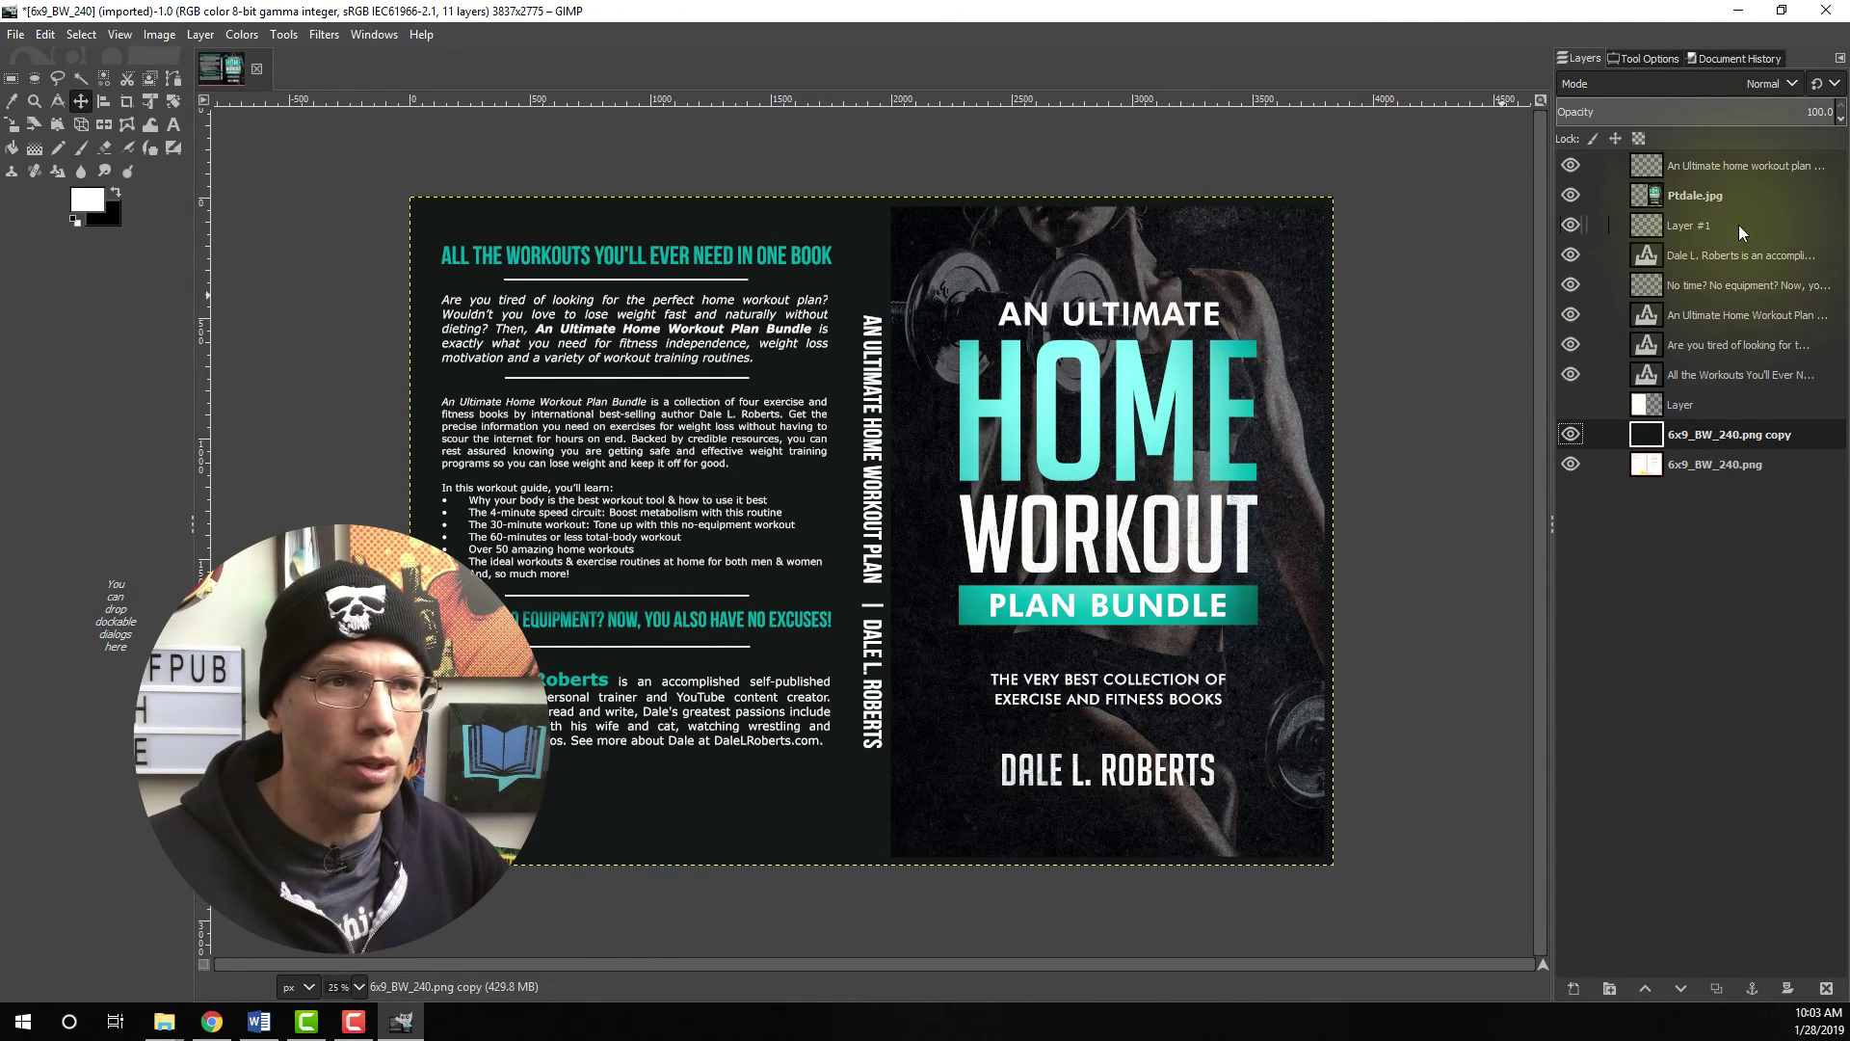
- Merge all visible layers into one, with the merged layer expanded as necessary
{"action": "right_click", "coordinate": [1651, 166]}
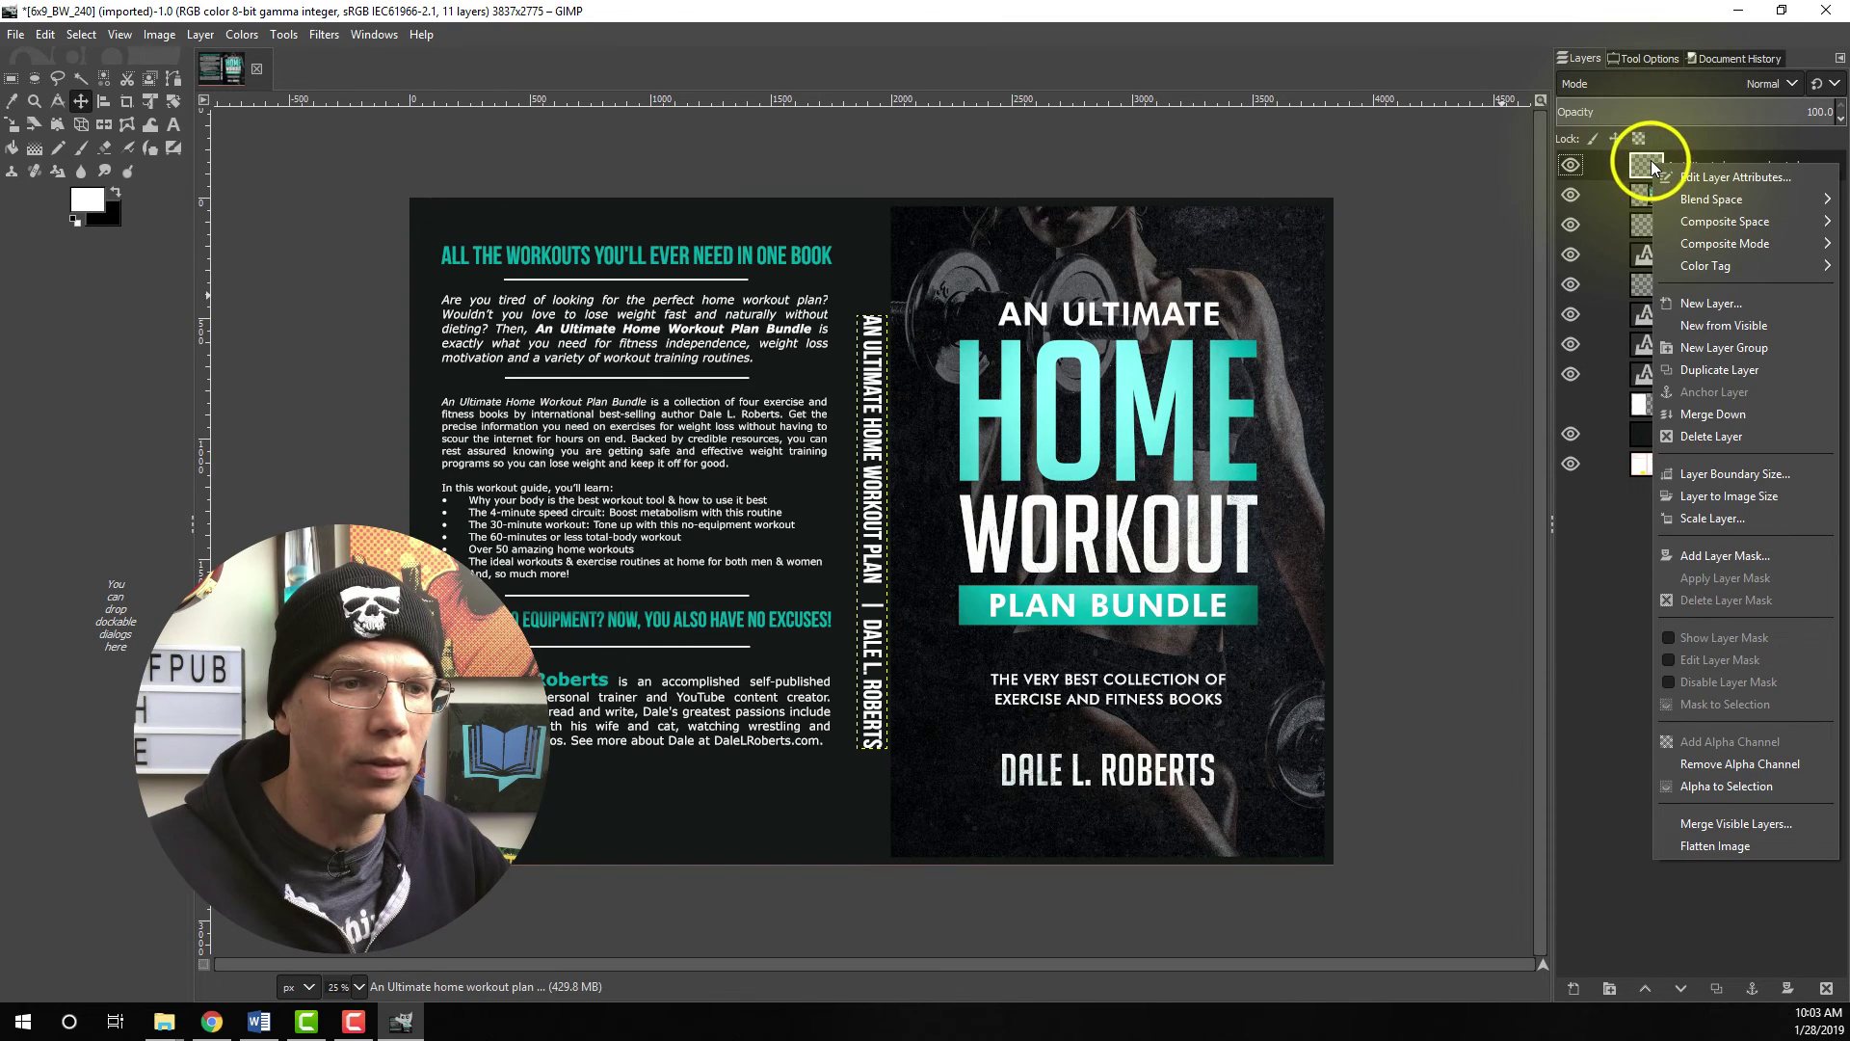
{"action": "left_click", "coordinate": [1704, 823]}
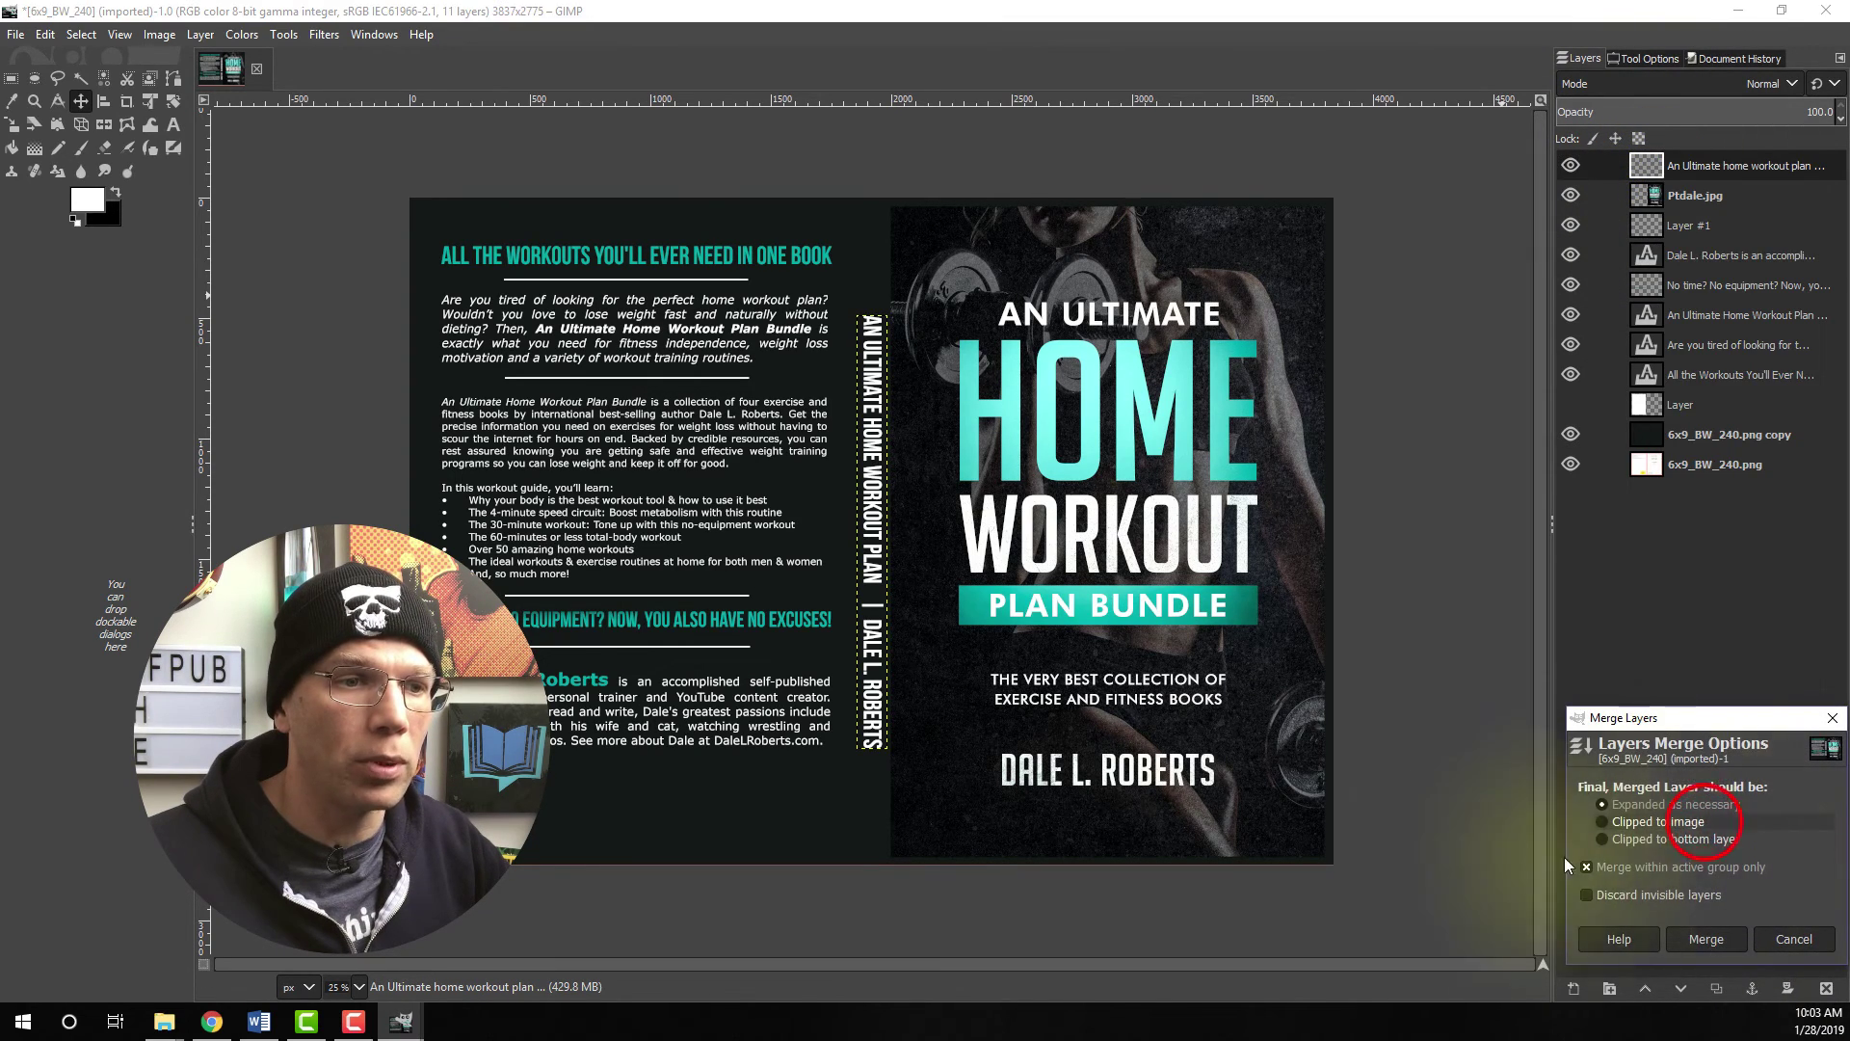
{"action": "left_click", "coordinate": [1700, 940]}
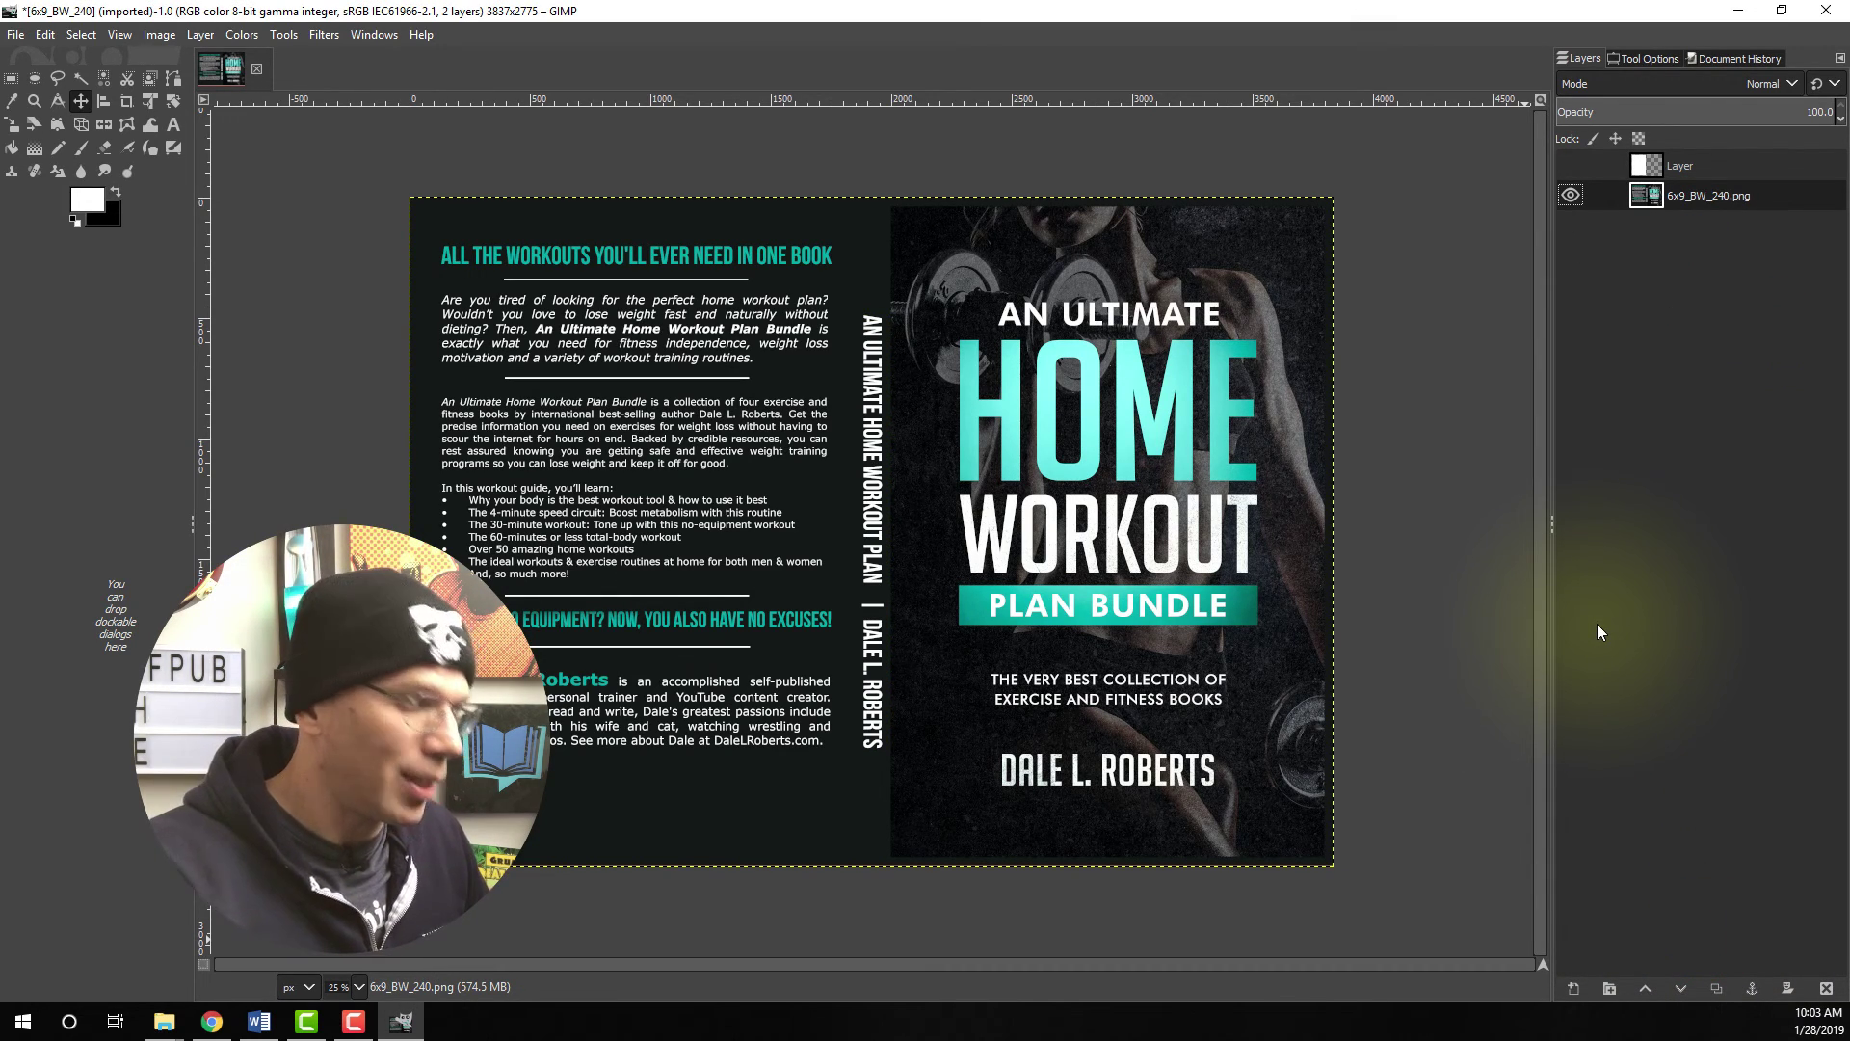
- Start exporting the cover under the file name "An Ultimate Home Workout Plan Print Cover.pdf"
{"action": "key", "text": "ctrl+shift+e"}
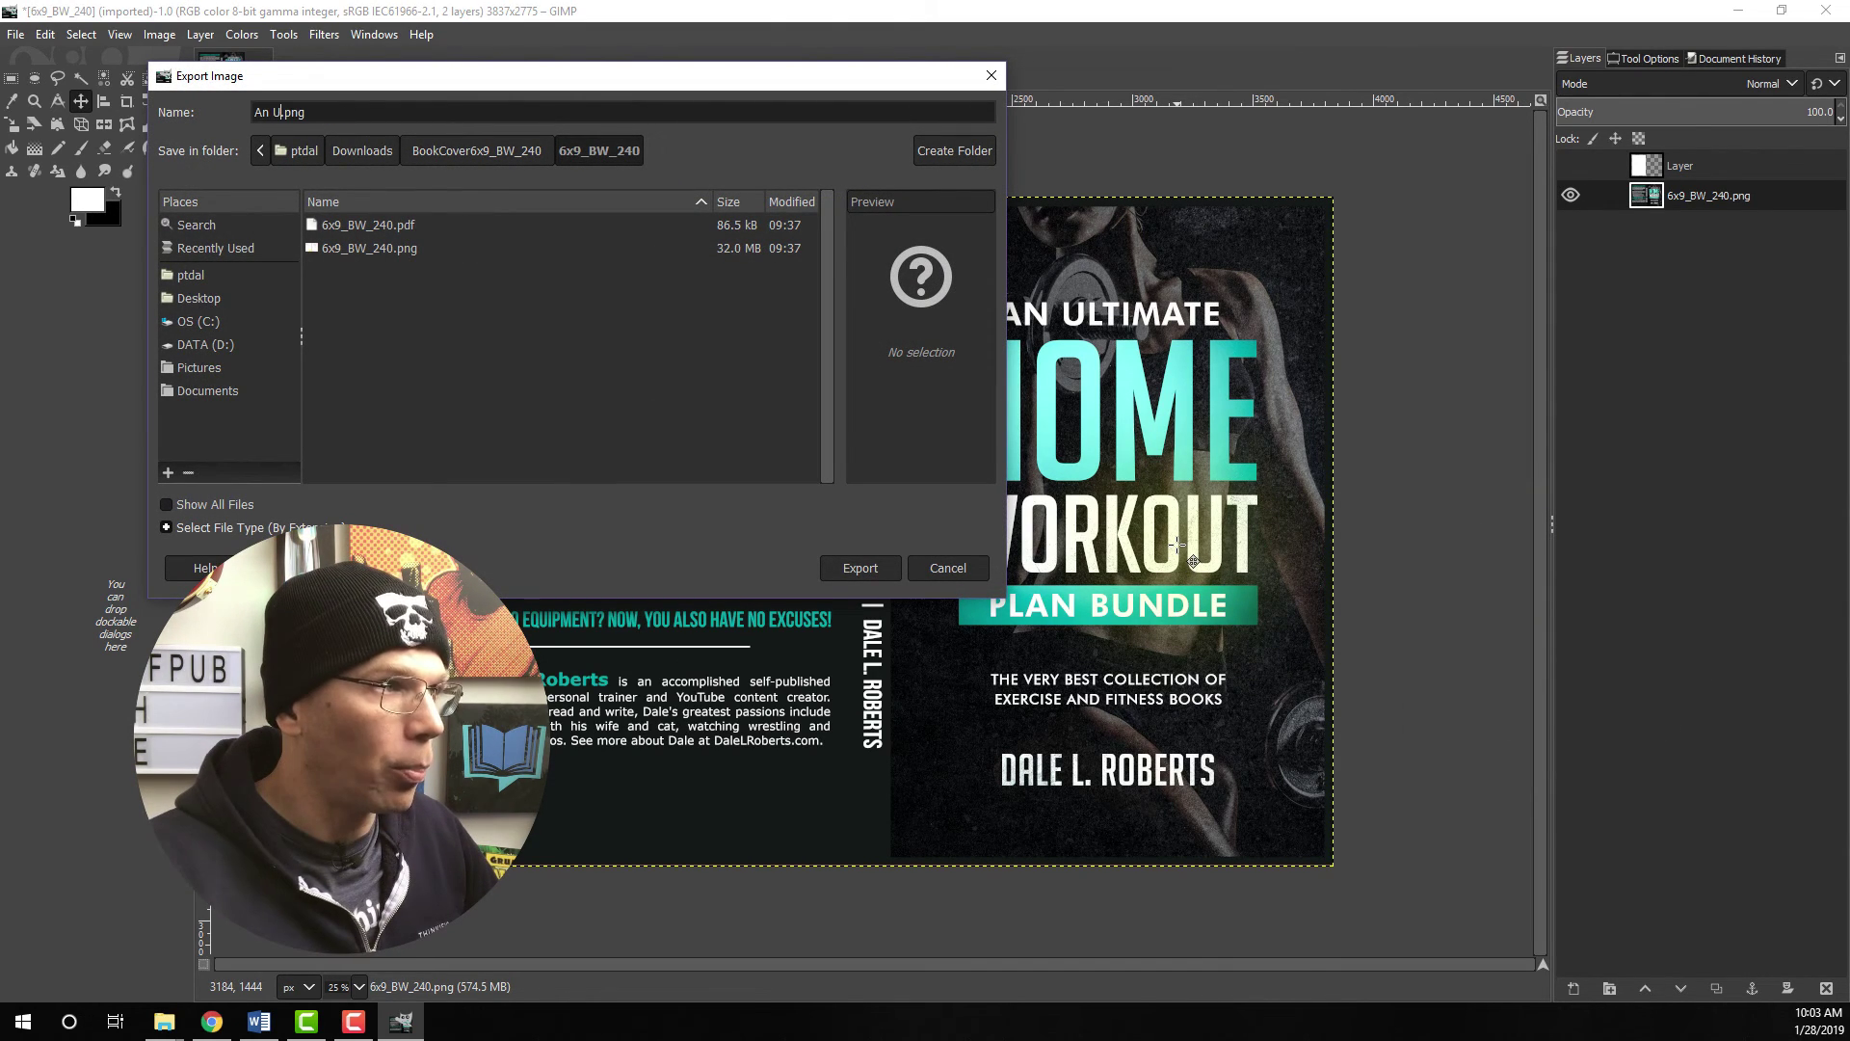
{"action": "type", "text": "An Ulima"}
{"action": "key", "text": "BackSpace"}
{"action": "key", "text": "BackSpace"}
{"action": "key", "text": "BackSpace"}
{"action": "type", "text": "timate Home Workout Plan Print Cover"}
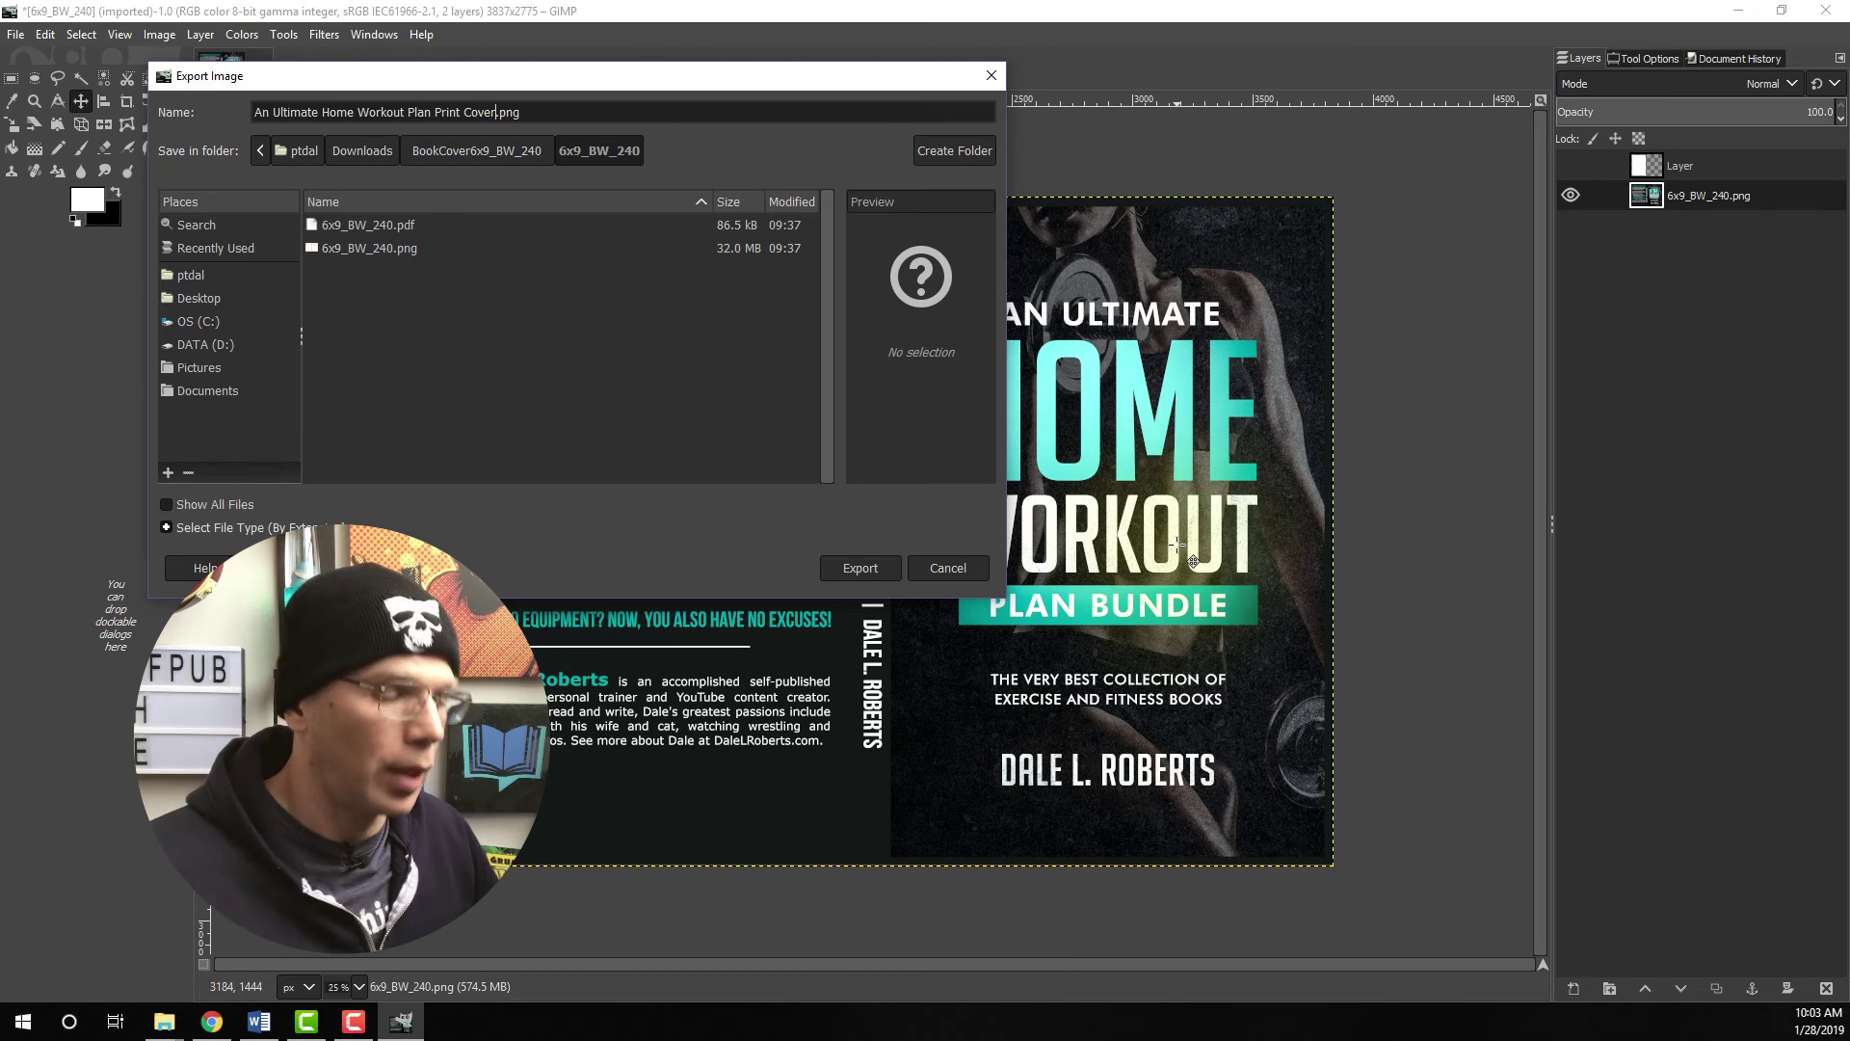
{"action": "key", "text": "Right"}
{"action": "key", "text": "Right"}
{"action": "key", "text": "Right"}
{"action": "key", "text": "Right"}
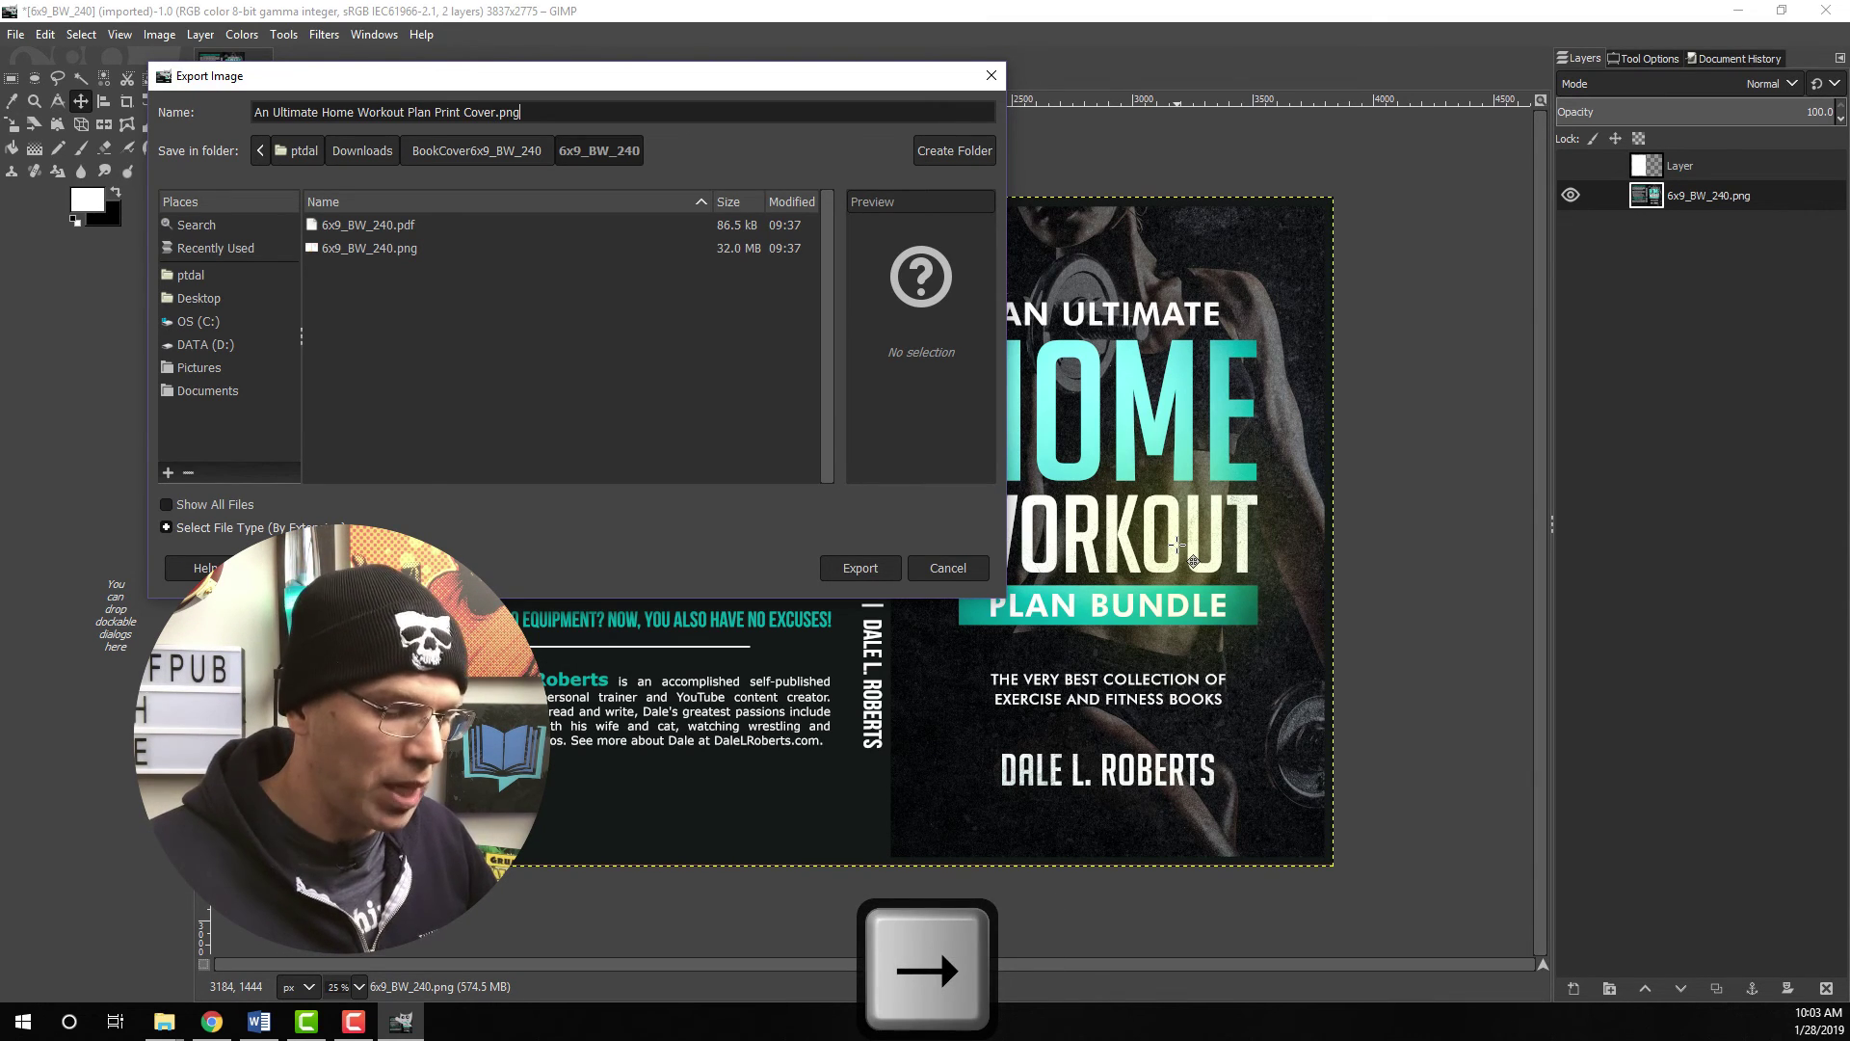
{"action": "key", "text": "BackSpace"}
{"action": "key", "text": "BackSpace"}
{"action": "type", "text": "df"}
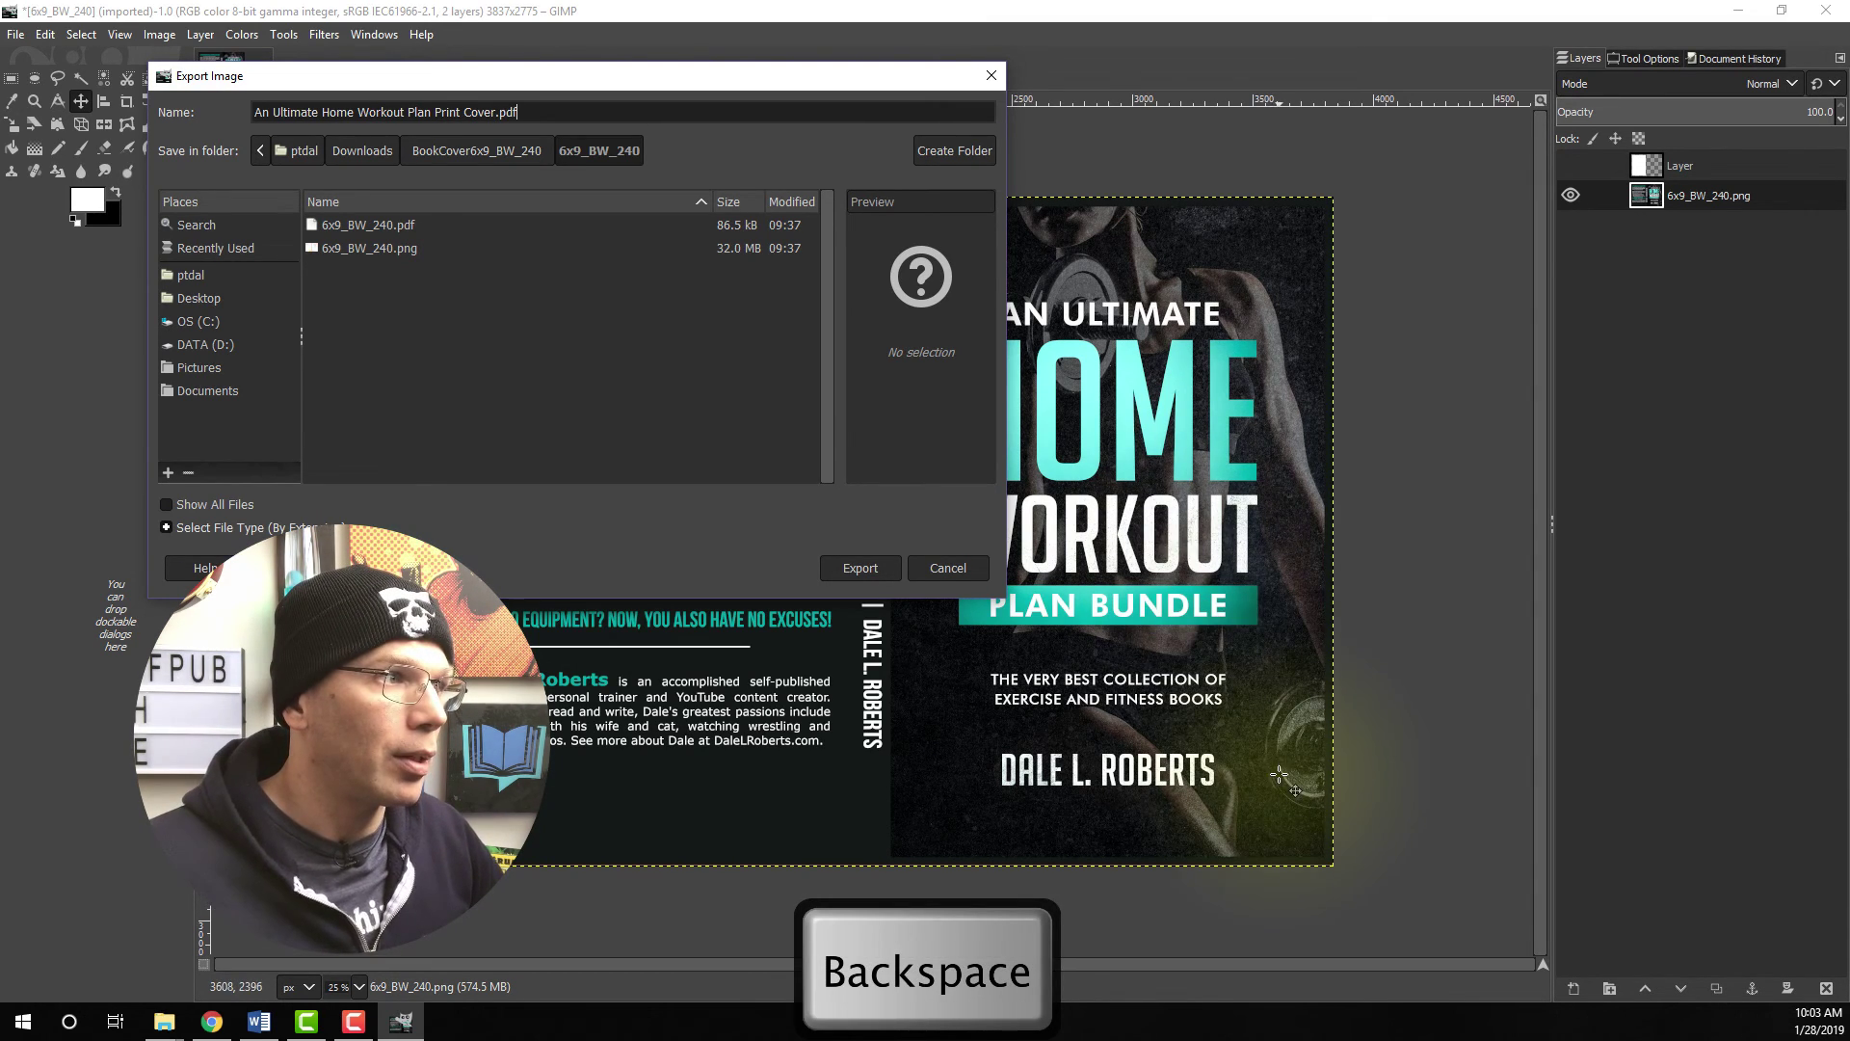
- Choose the Ultimate Home Workout Plan Covers folder and export the PDF with hidden layers omitted
{"action": "left_click", "coordinate": [188, 297]}
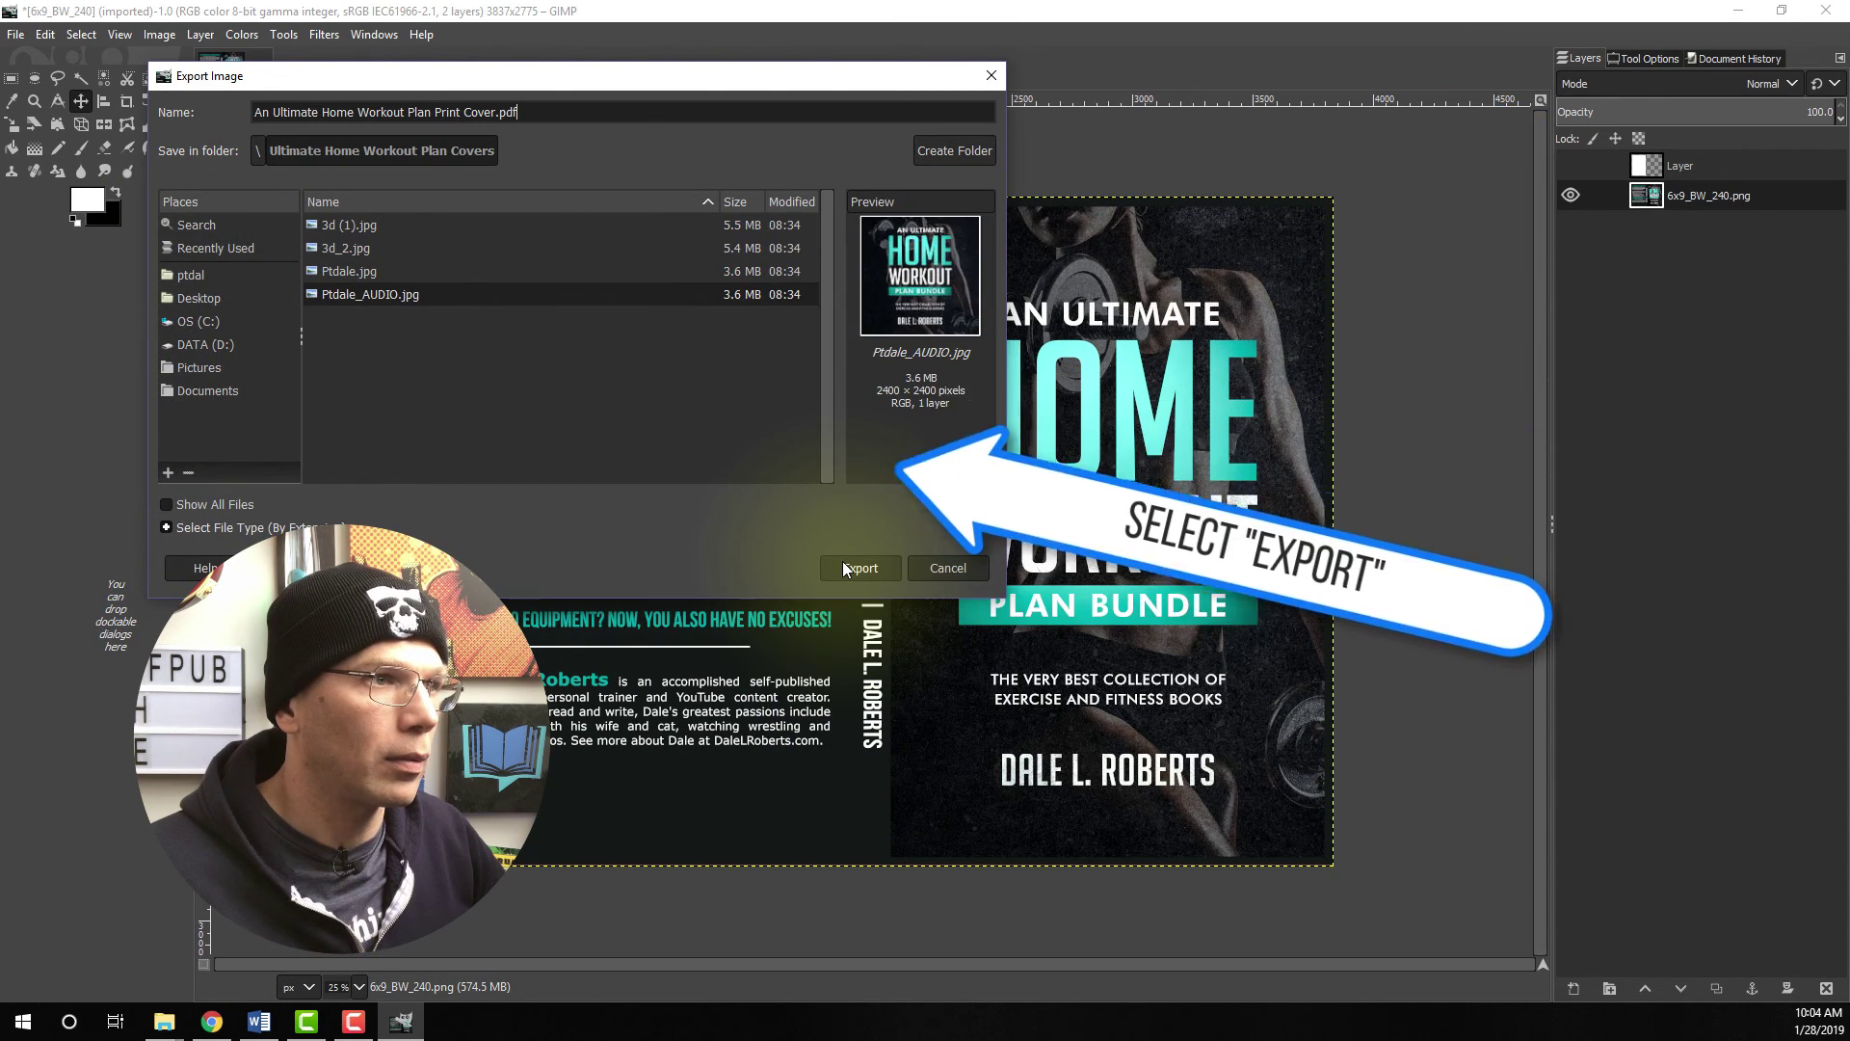
{"action": "left_click", "coordinate": [845, 564]}
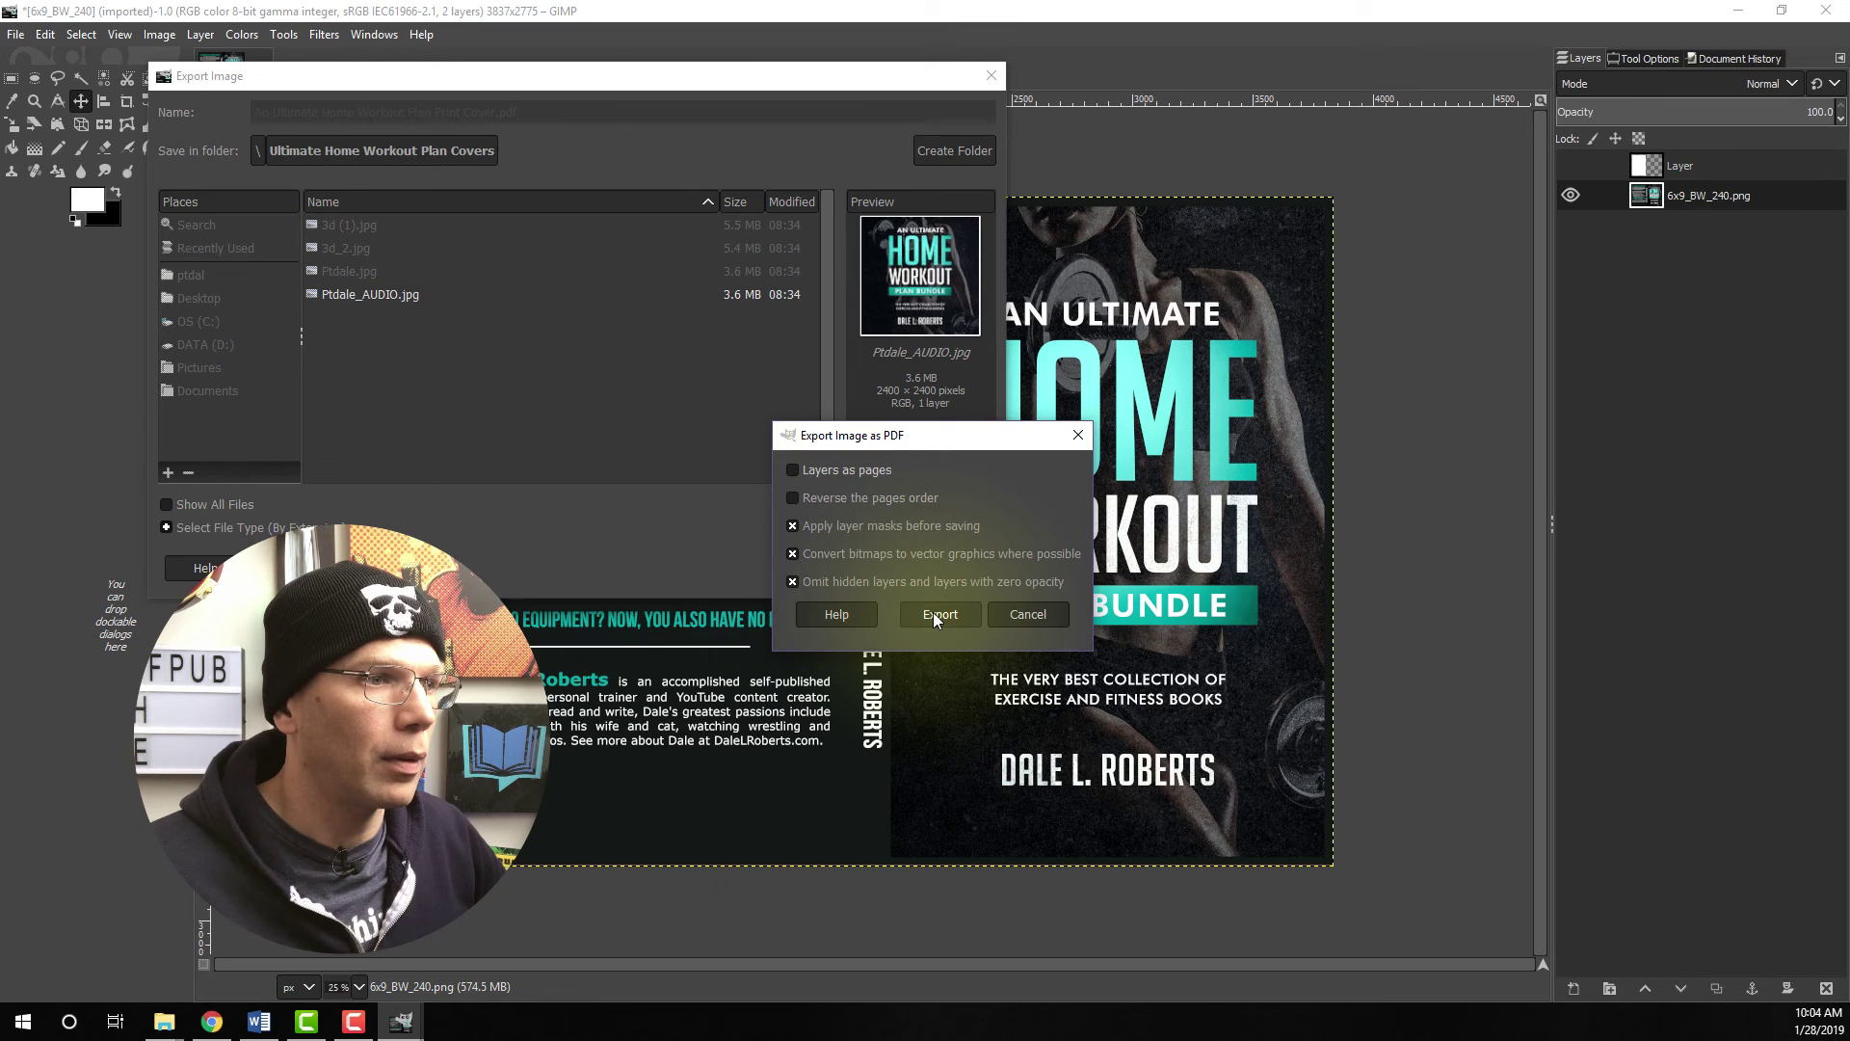
{"action": "left_click", "coordinate": [936, 614]}
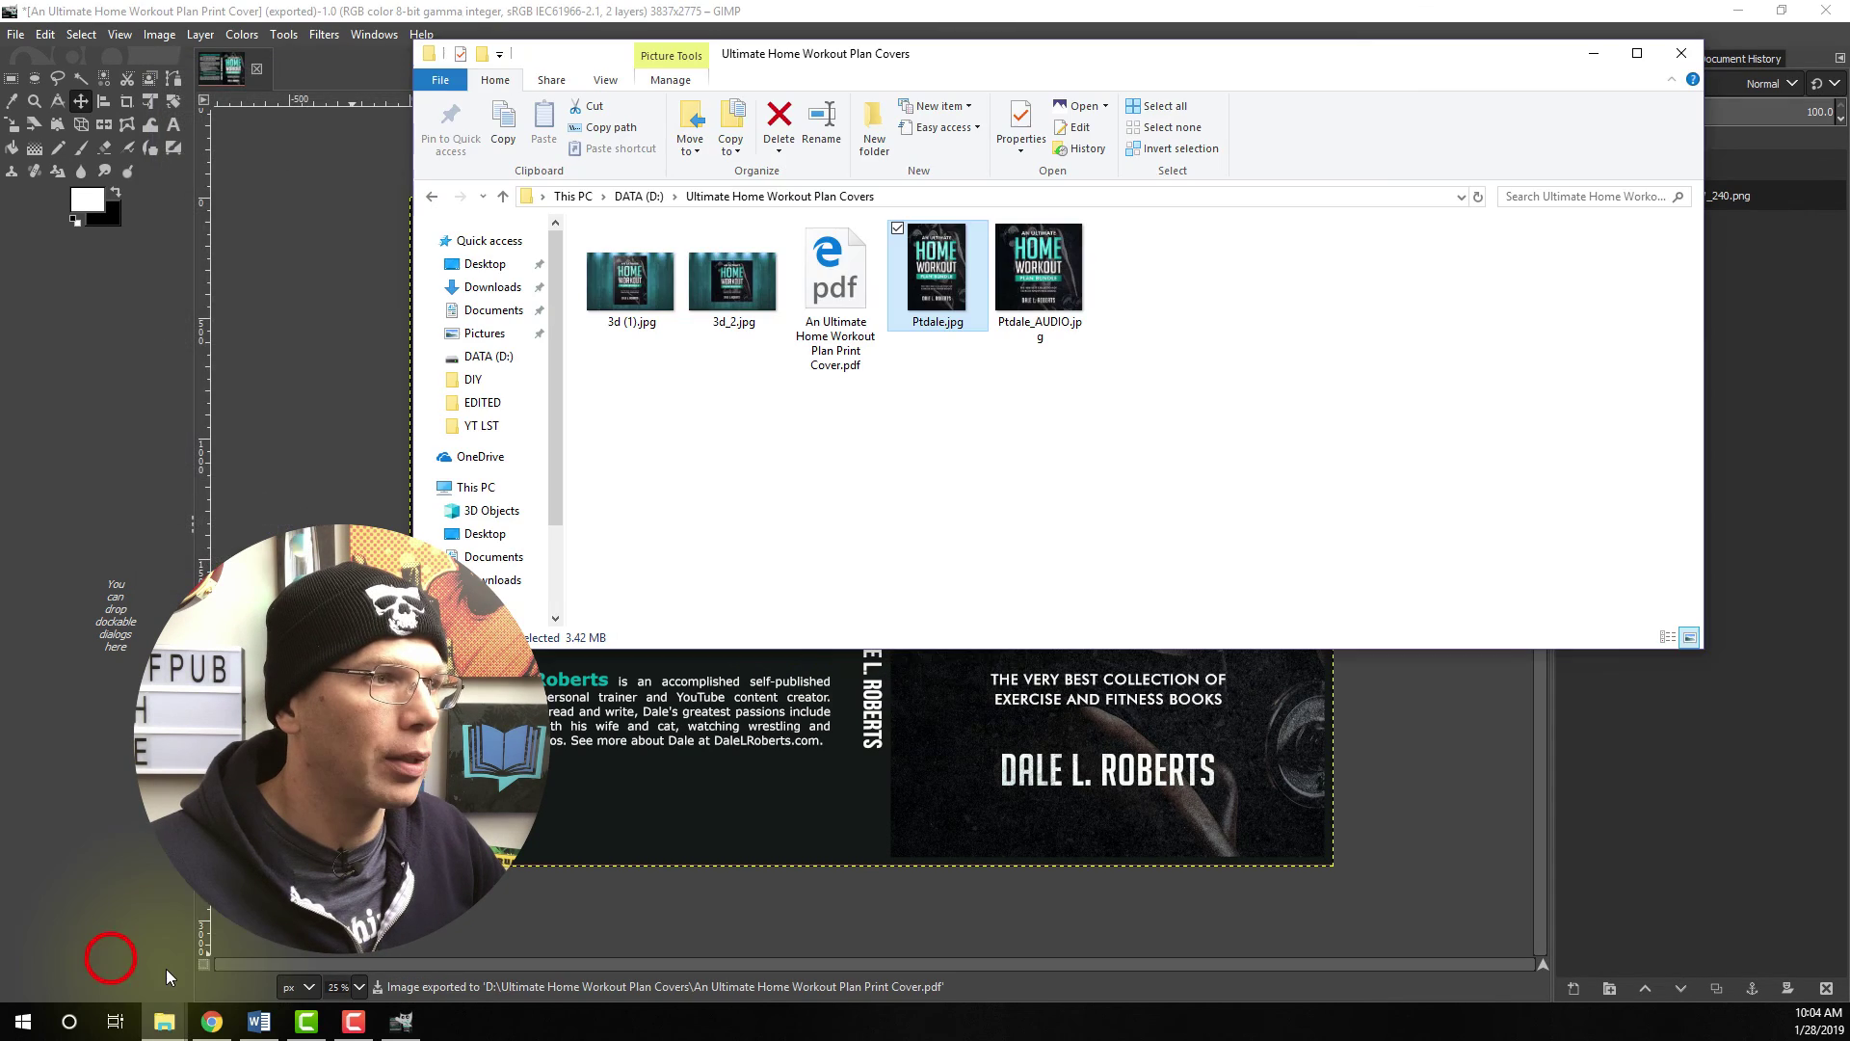
- In File Explorer, open An Ultimate Home Workout Plan Print Cover.pdf to check the exported cover
{"action": "left_click", "coordinate": [834, 300]}
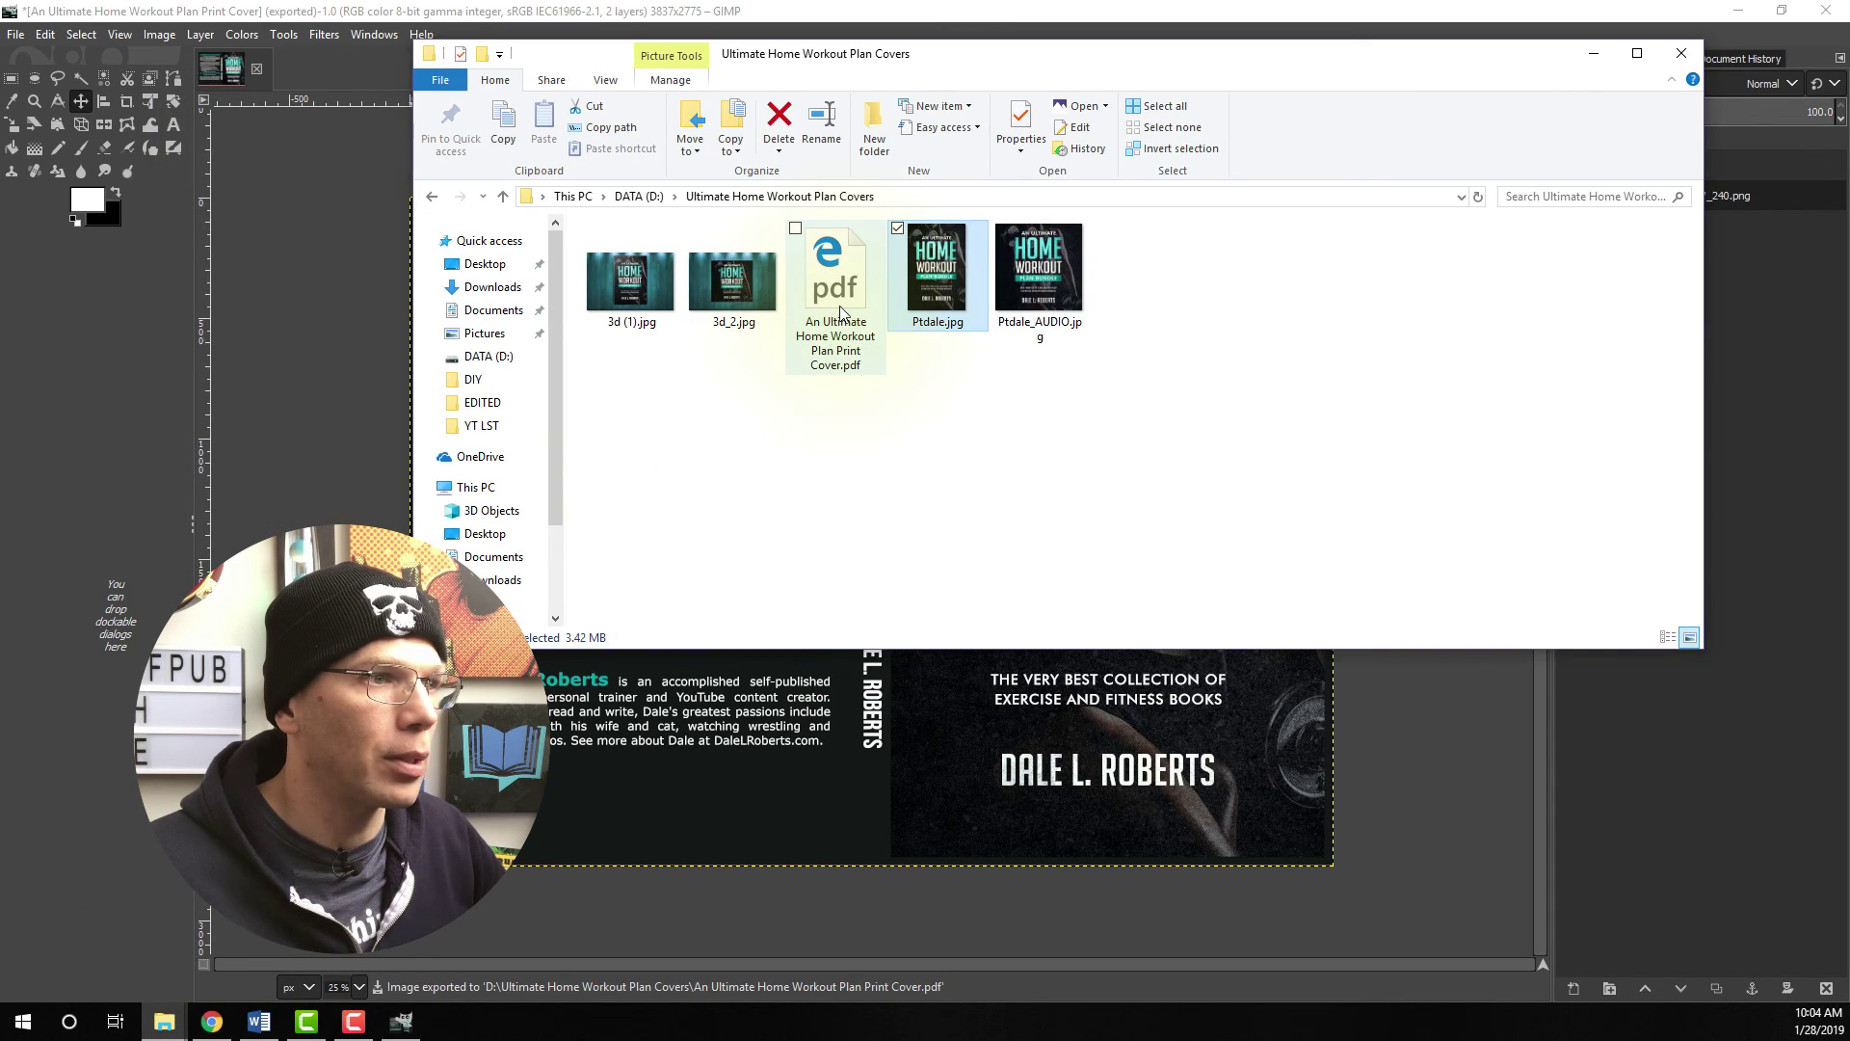
{"action": "double_click", "coordinate": [834, 300]}
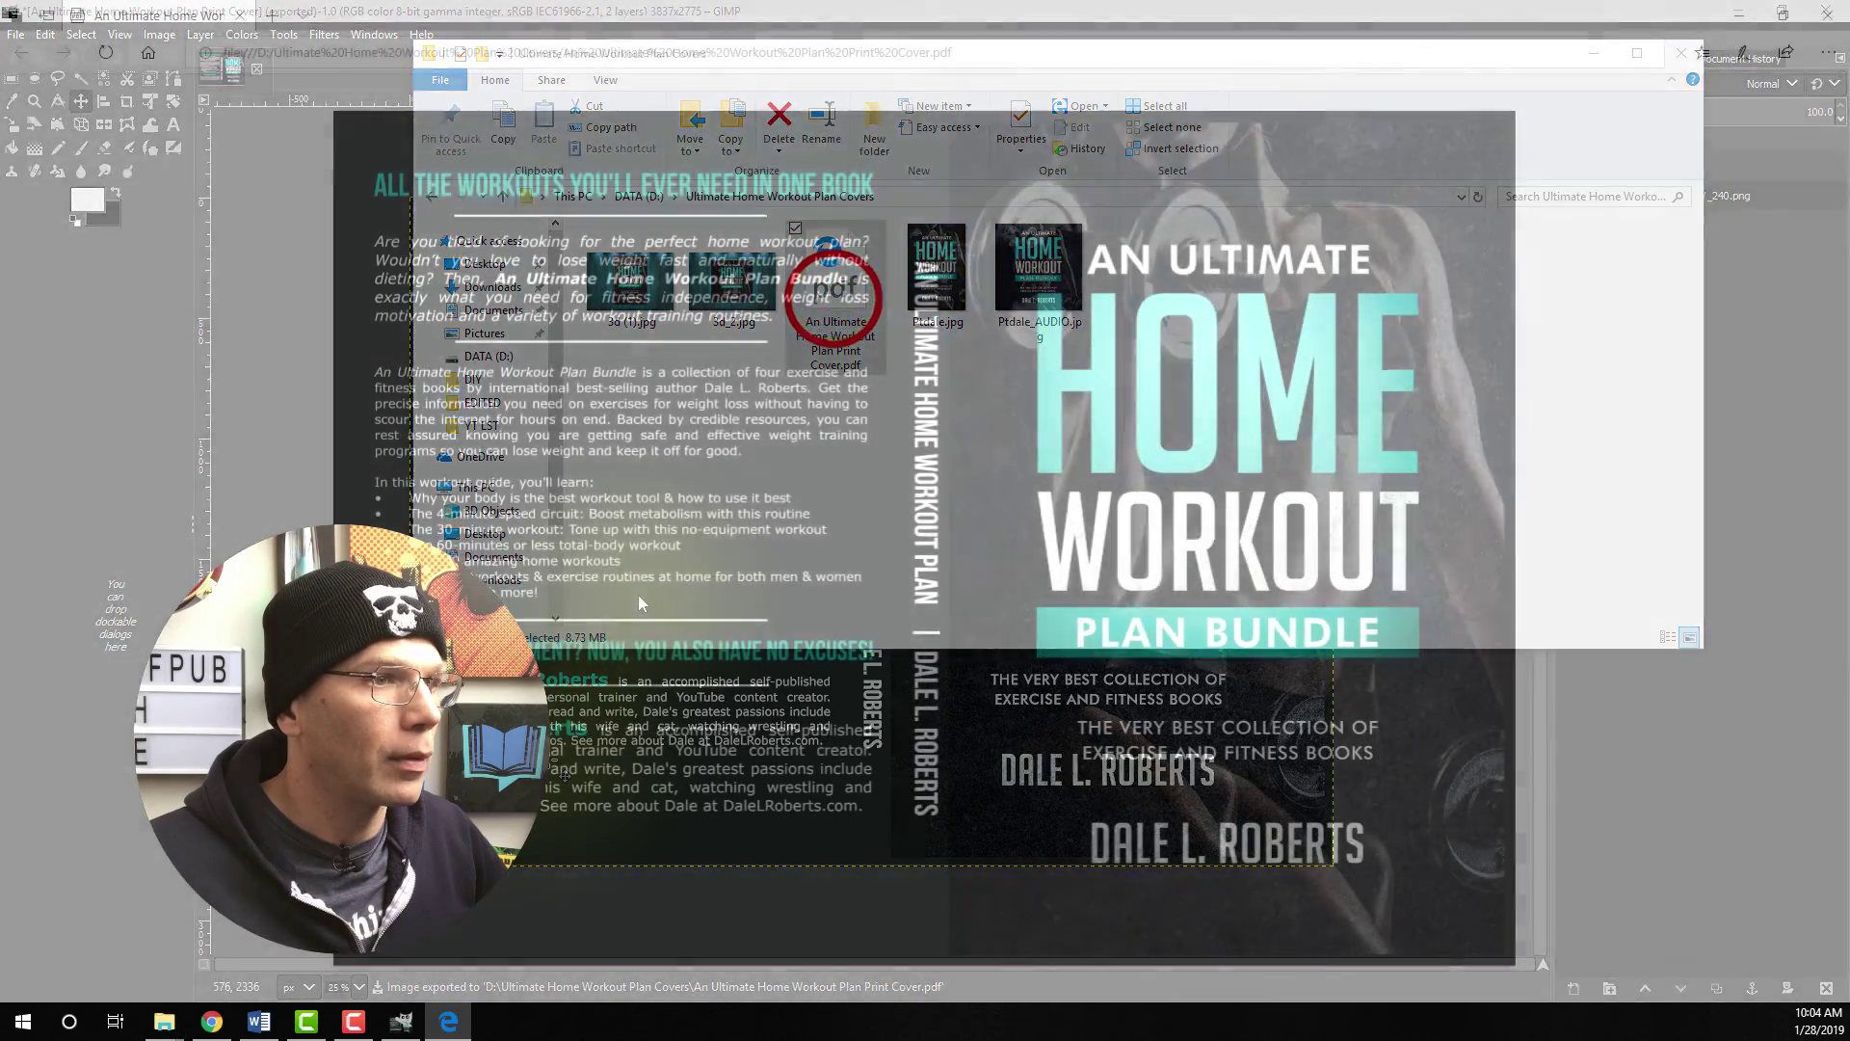